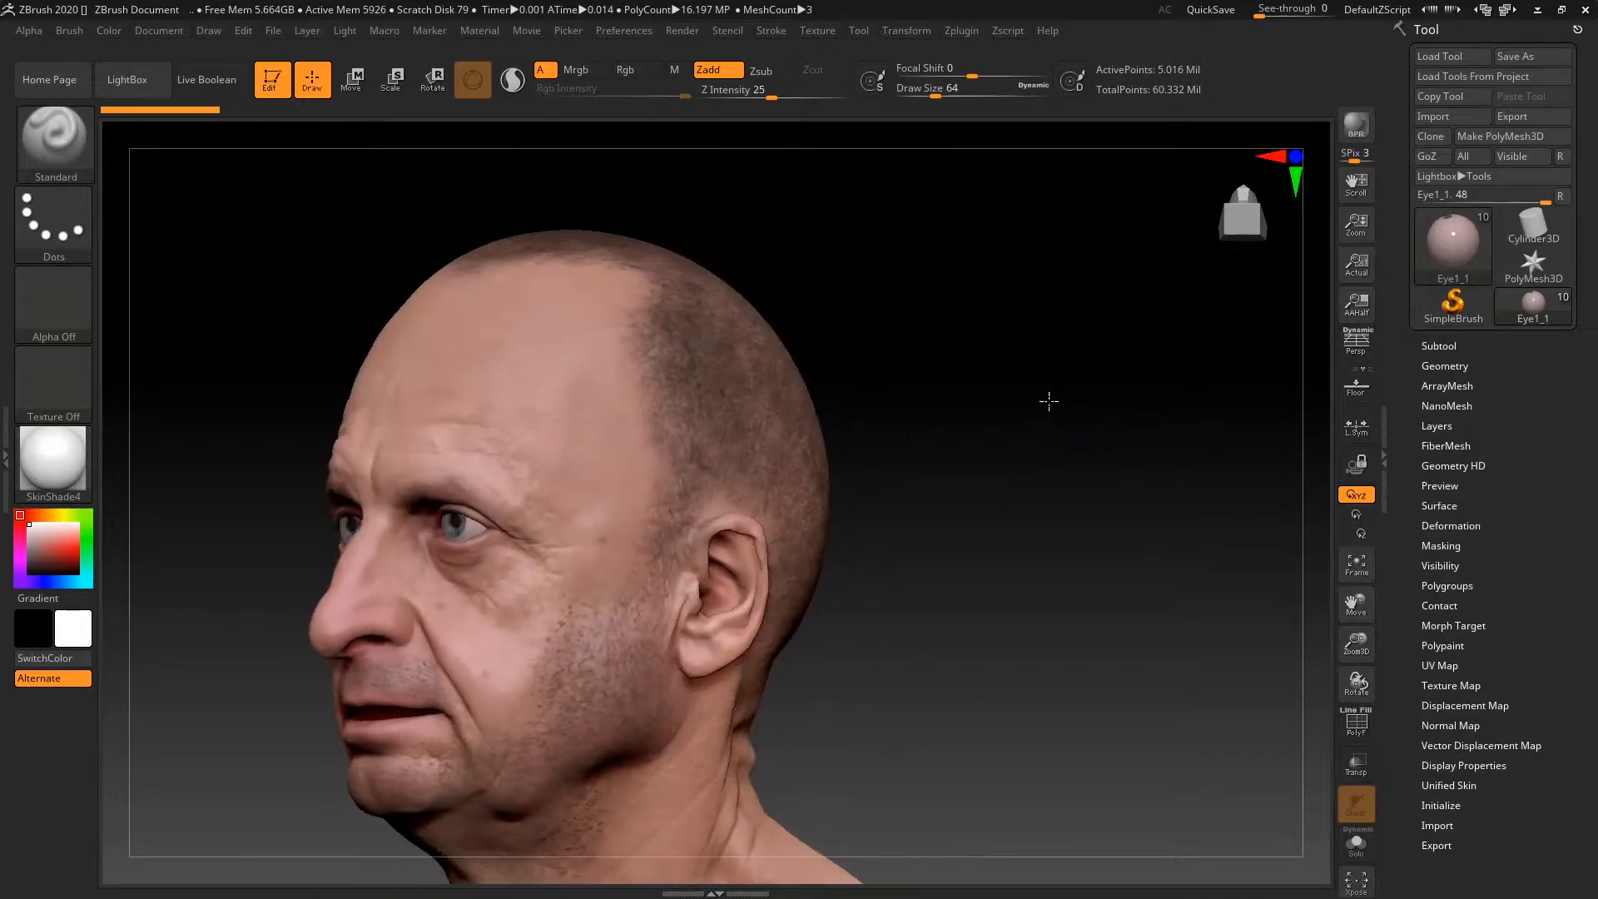
Duplicate the Cap removal3 head subtool and move the copy to the end of the subtool list
drag(1048, 401, 1108, 405)
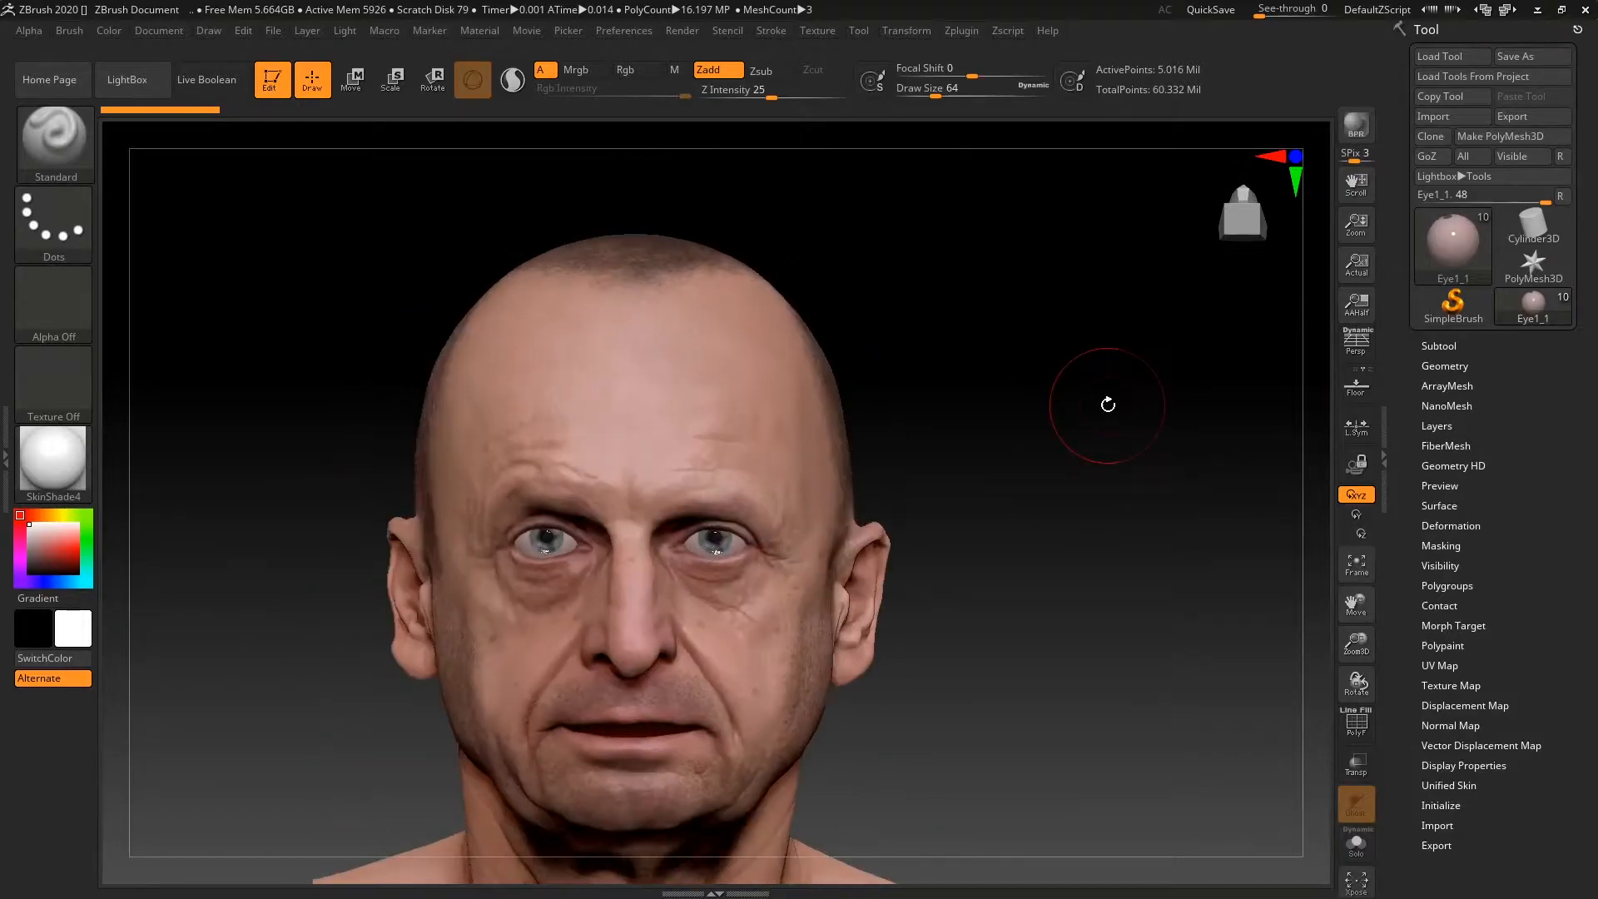
click(1436, 346)
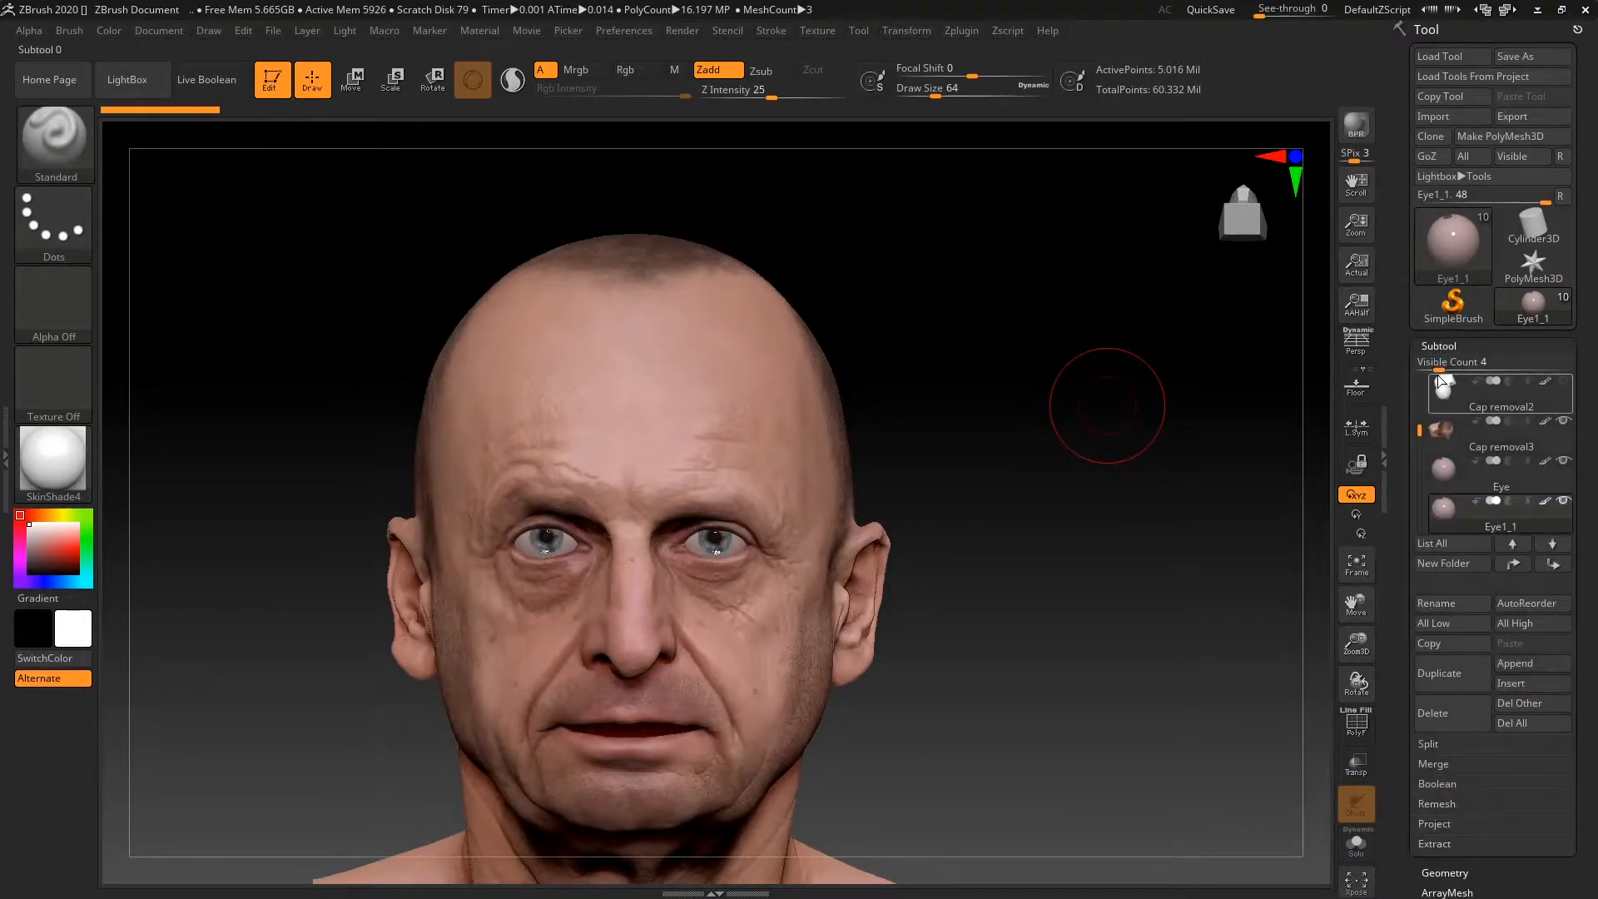
drag(1418, 447, 1418, 455)
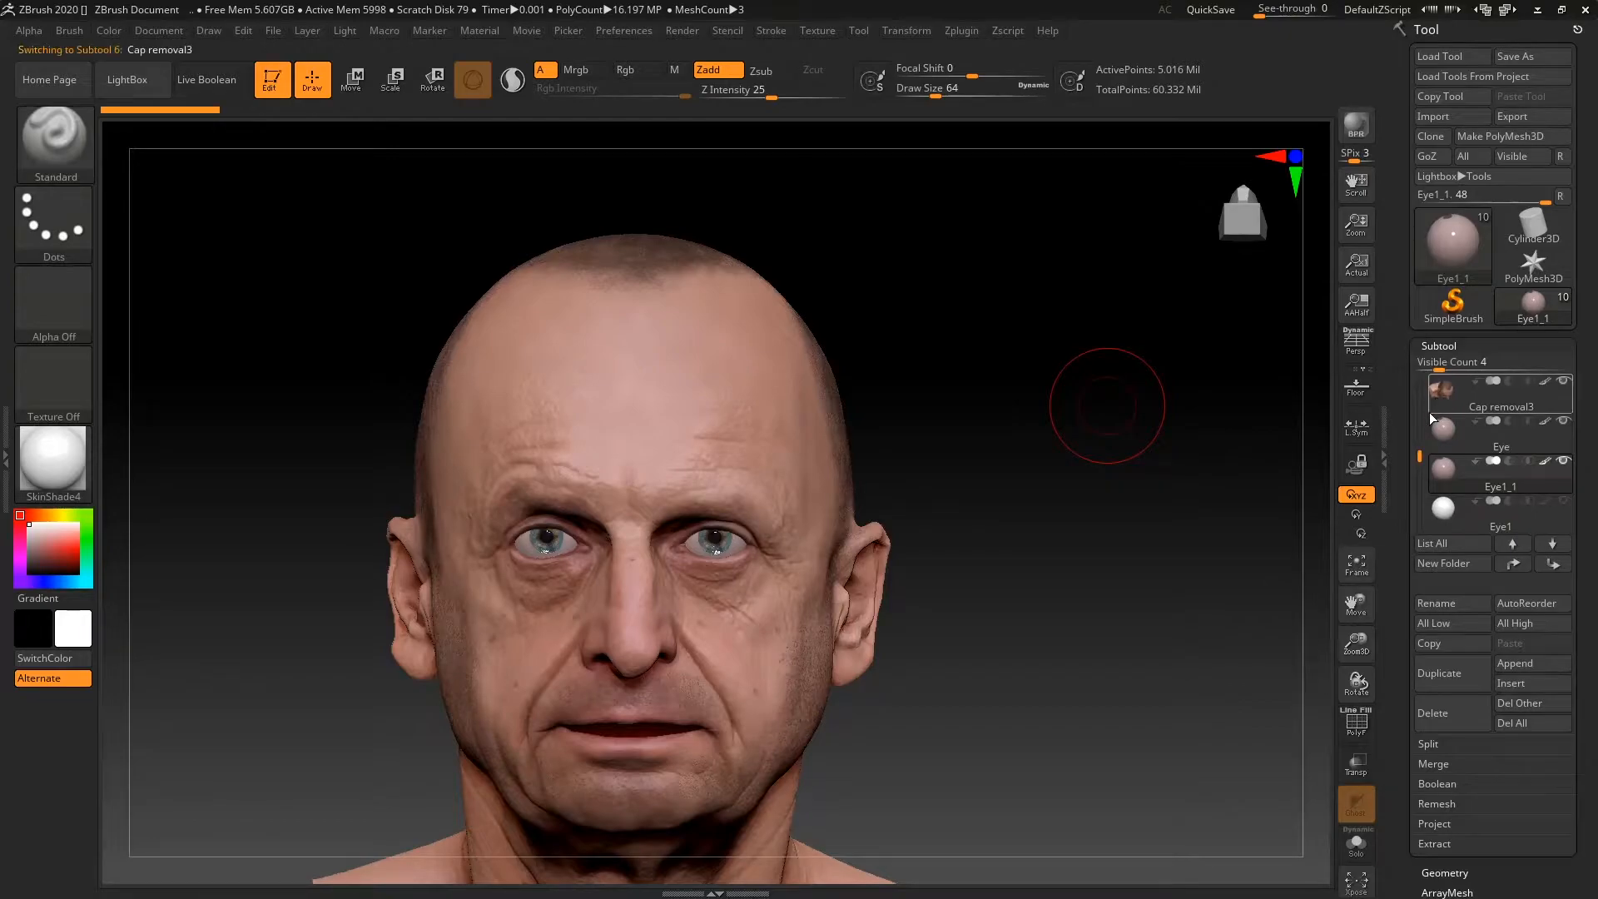
click(1431, 407)
scroll(1397, 454, down, 1)
drag(1418, 402, 1417, 427)
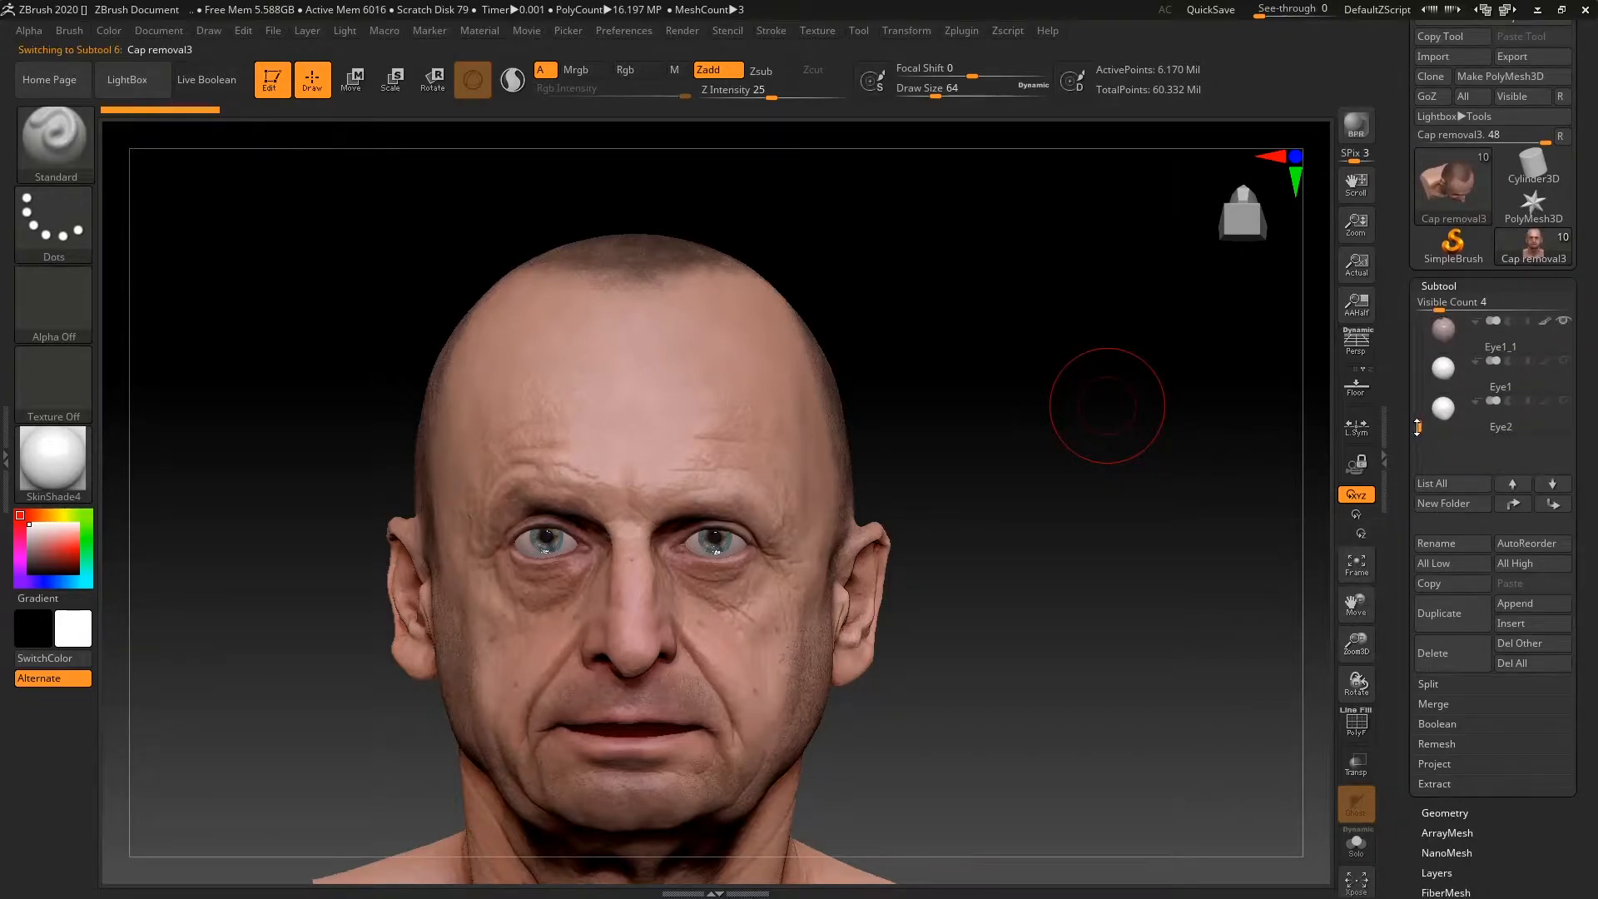
click(1444, 620)
shift+click(1551, 504)
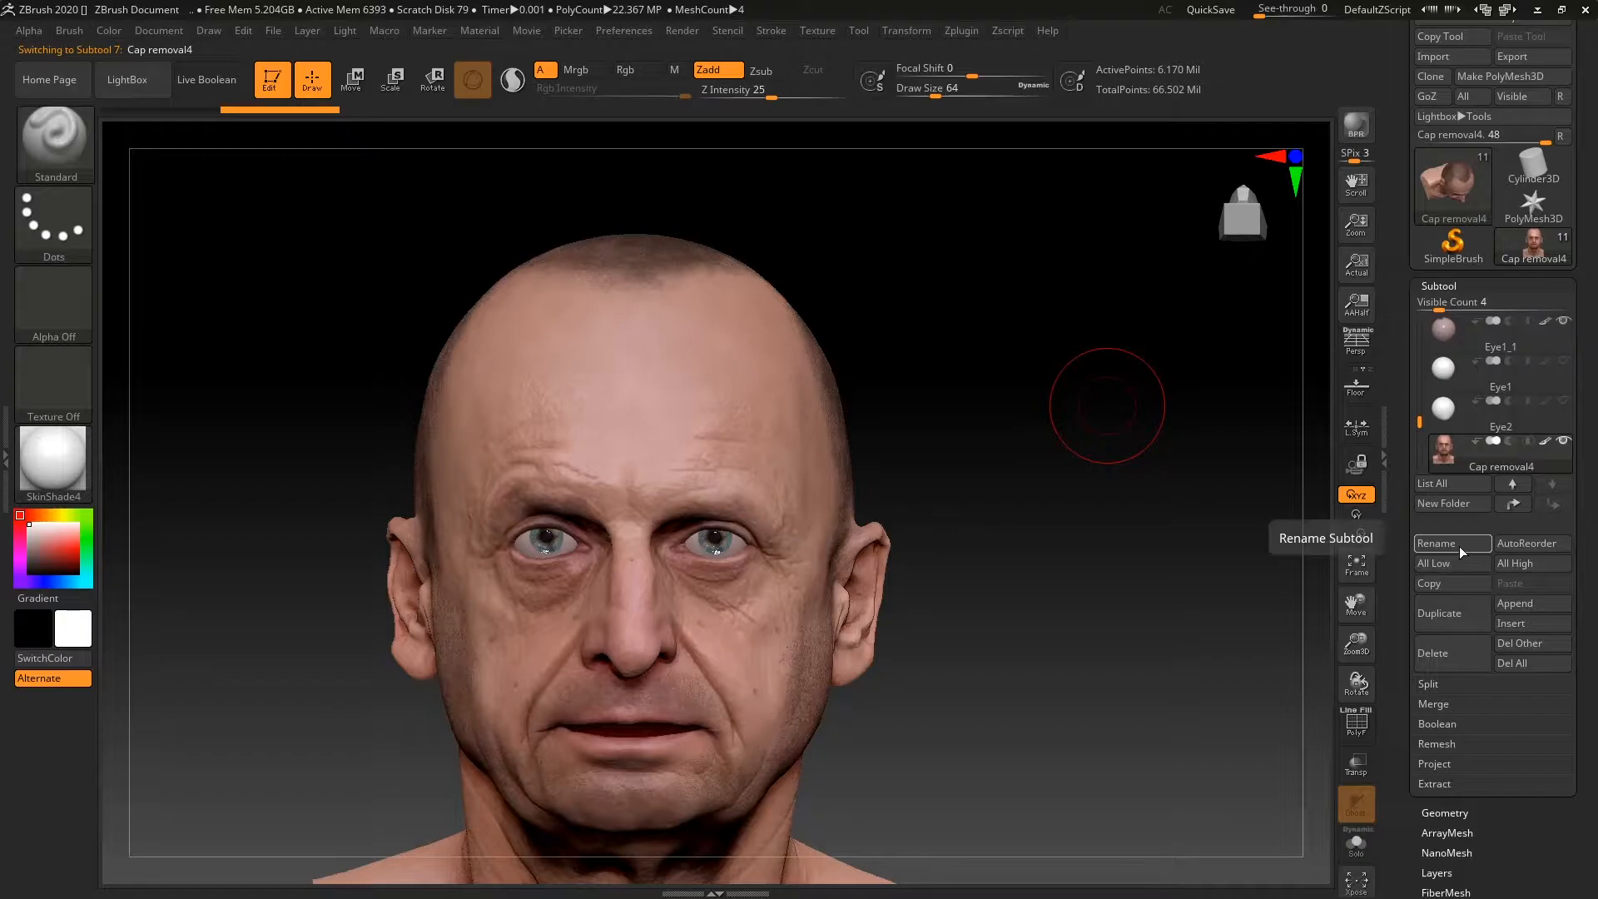
Isolate the duplicated head and remesh it with ZRemesher at a target polygon count of 10
click(1446, 286)
click(1451, 308)
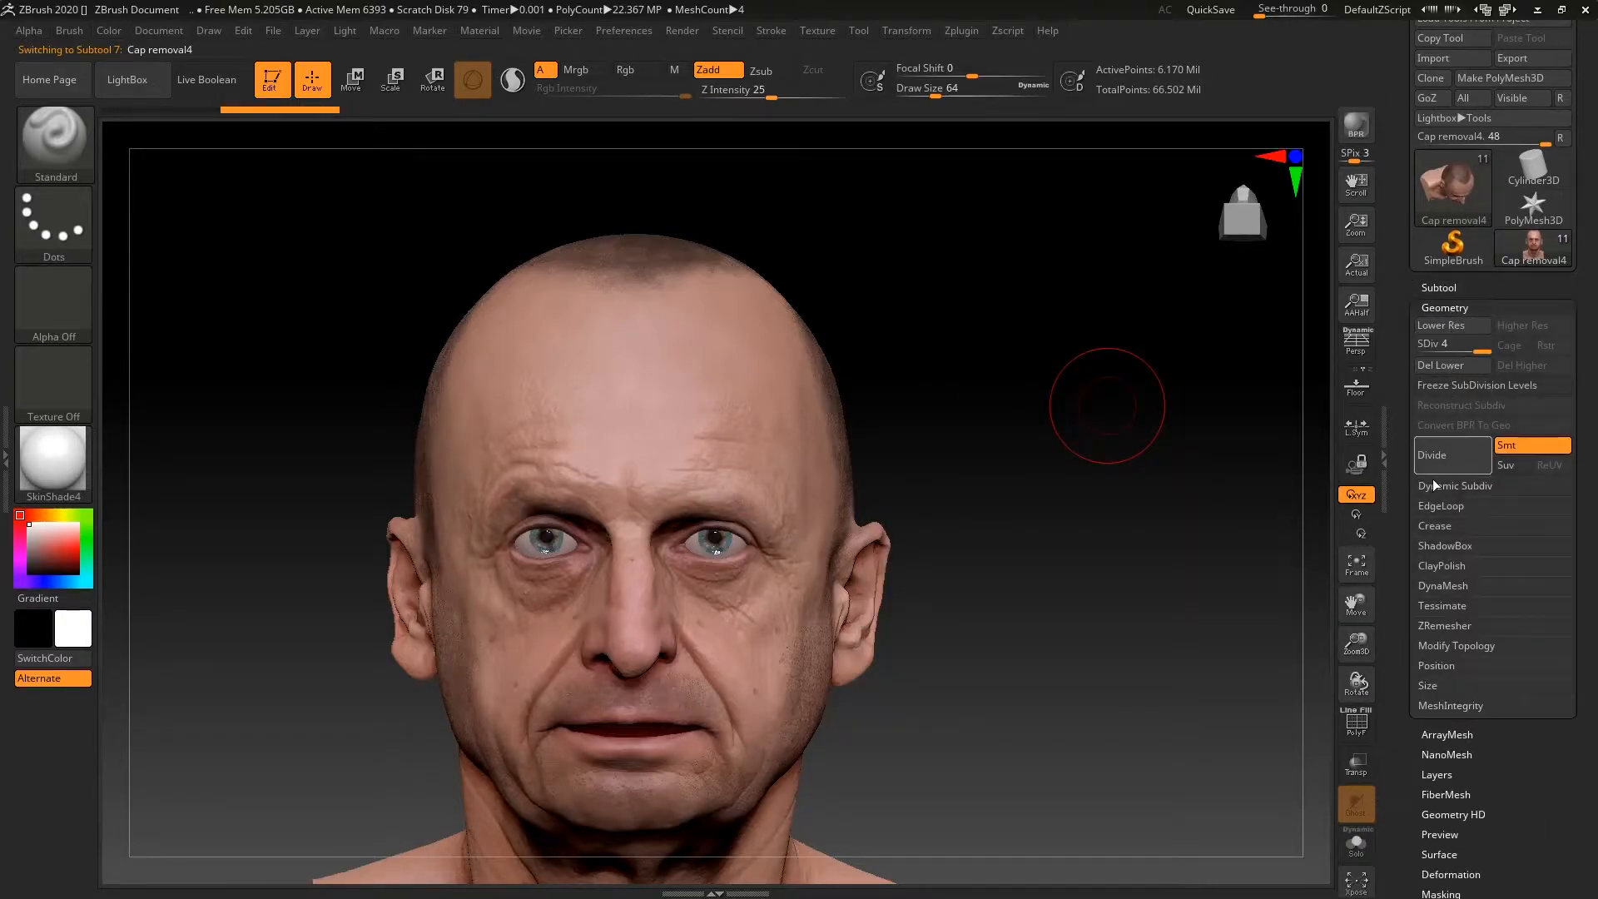
click(1342, 838)
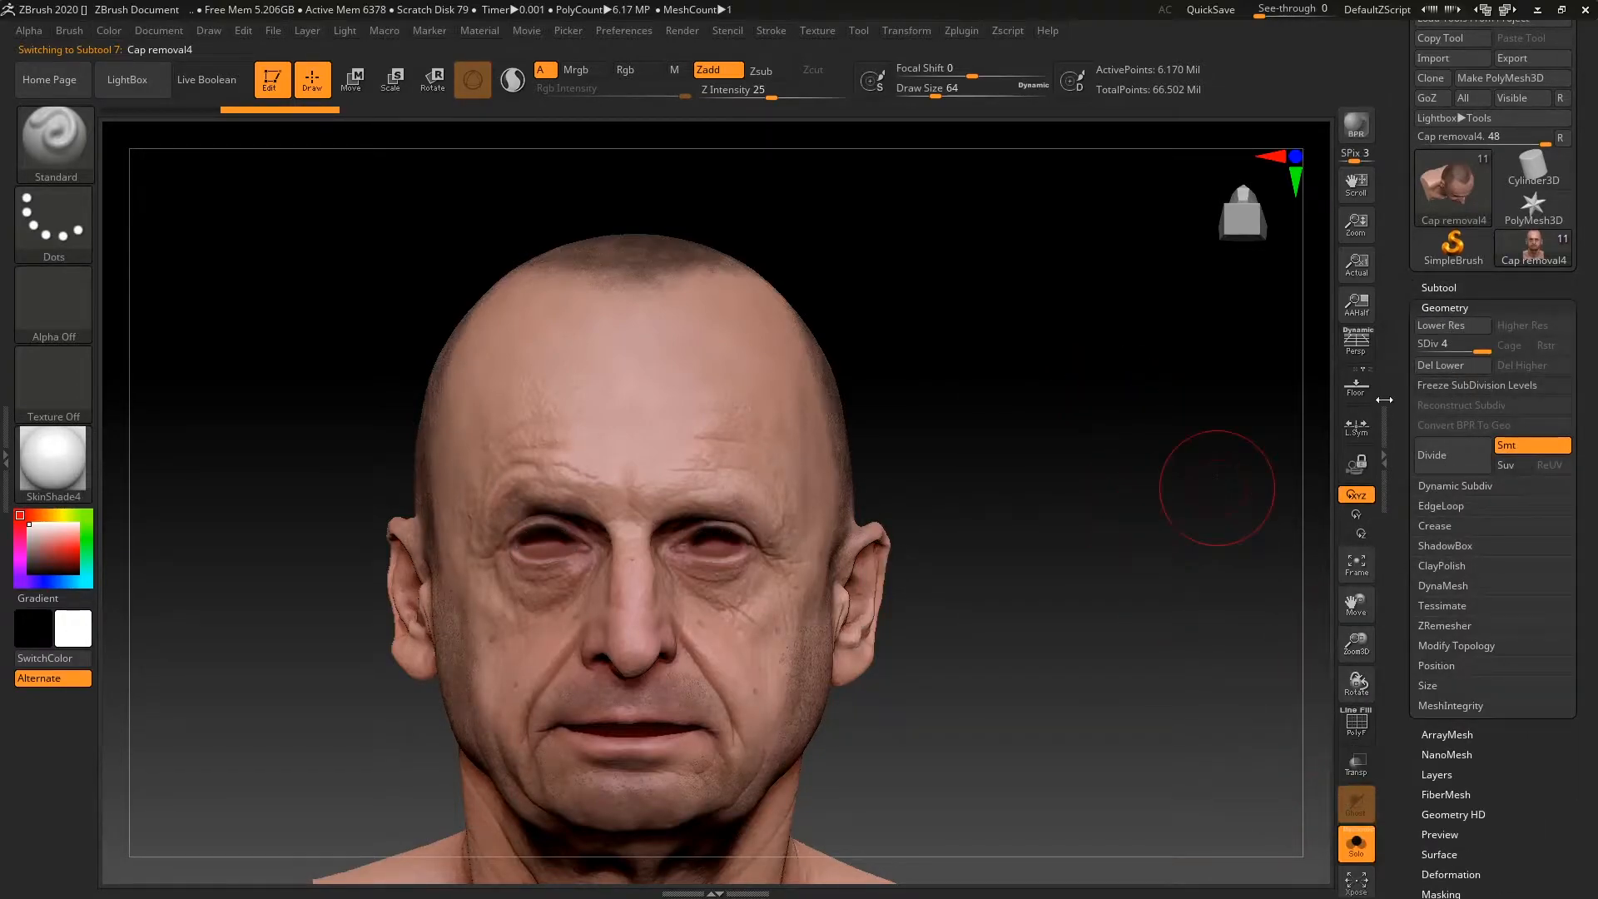
click(1451, 627)
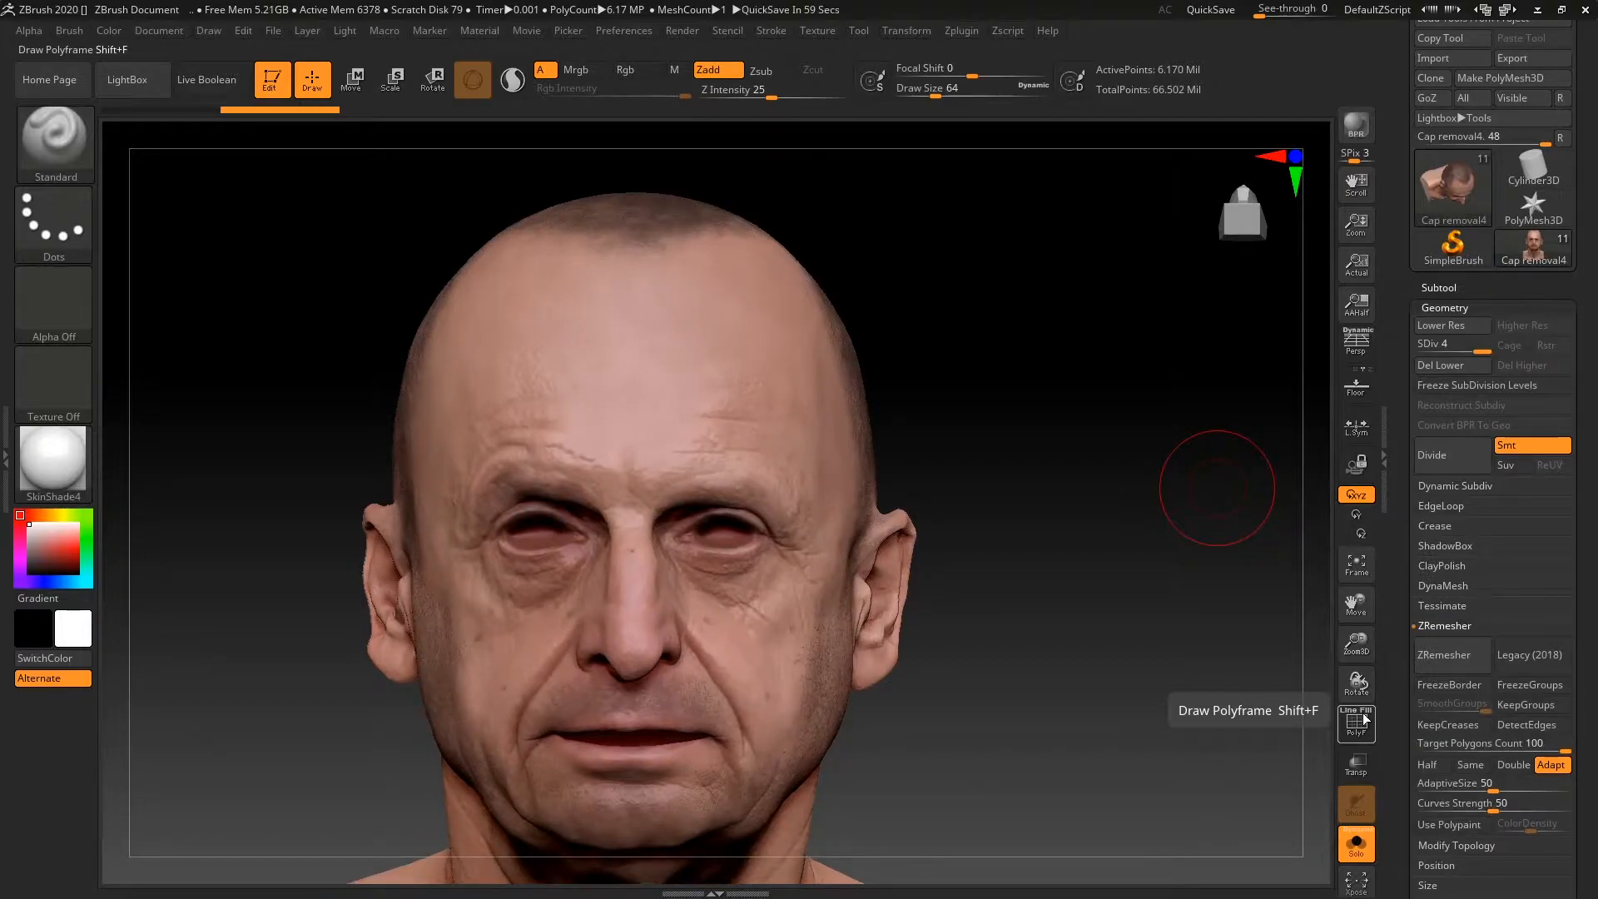
key(shift+d)
drag(1147, 477, 1337, 350)
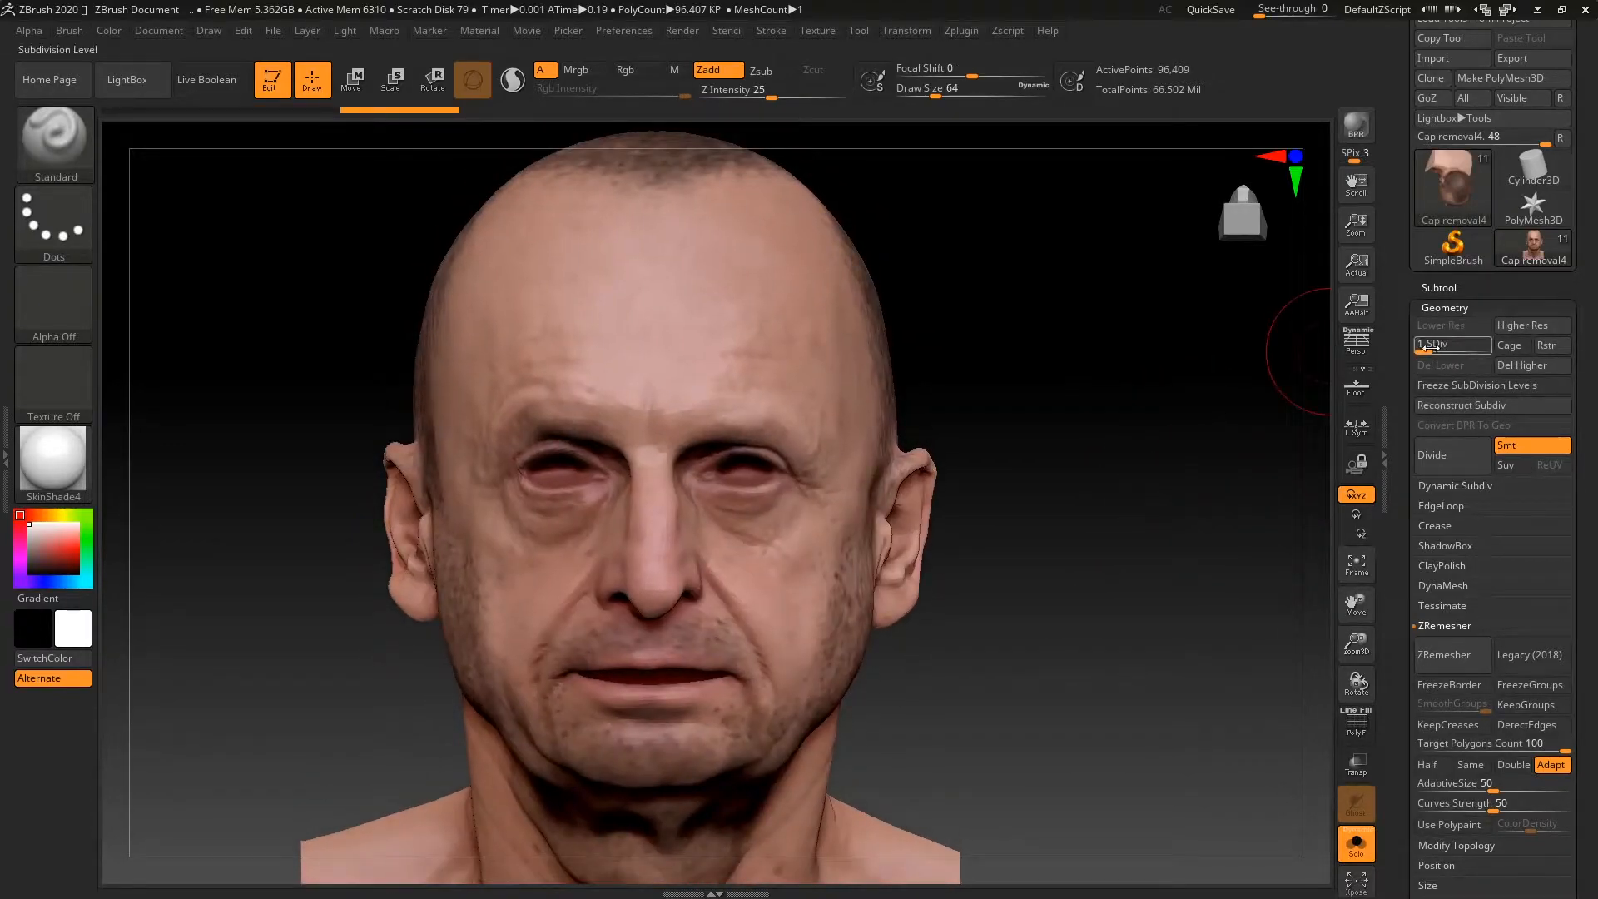
key(d)
key(d)
key(d)
click(1425, 742)
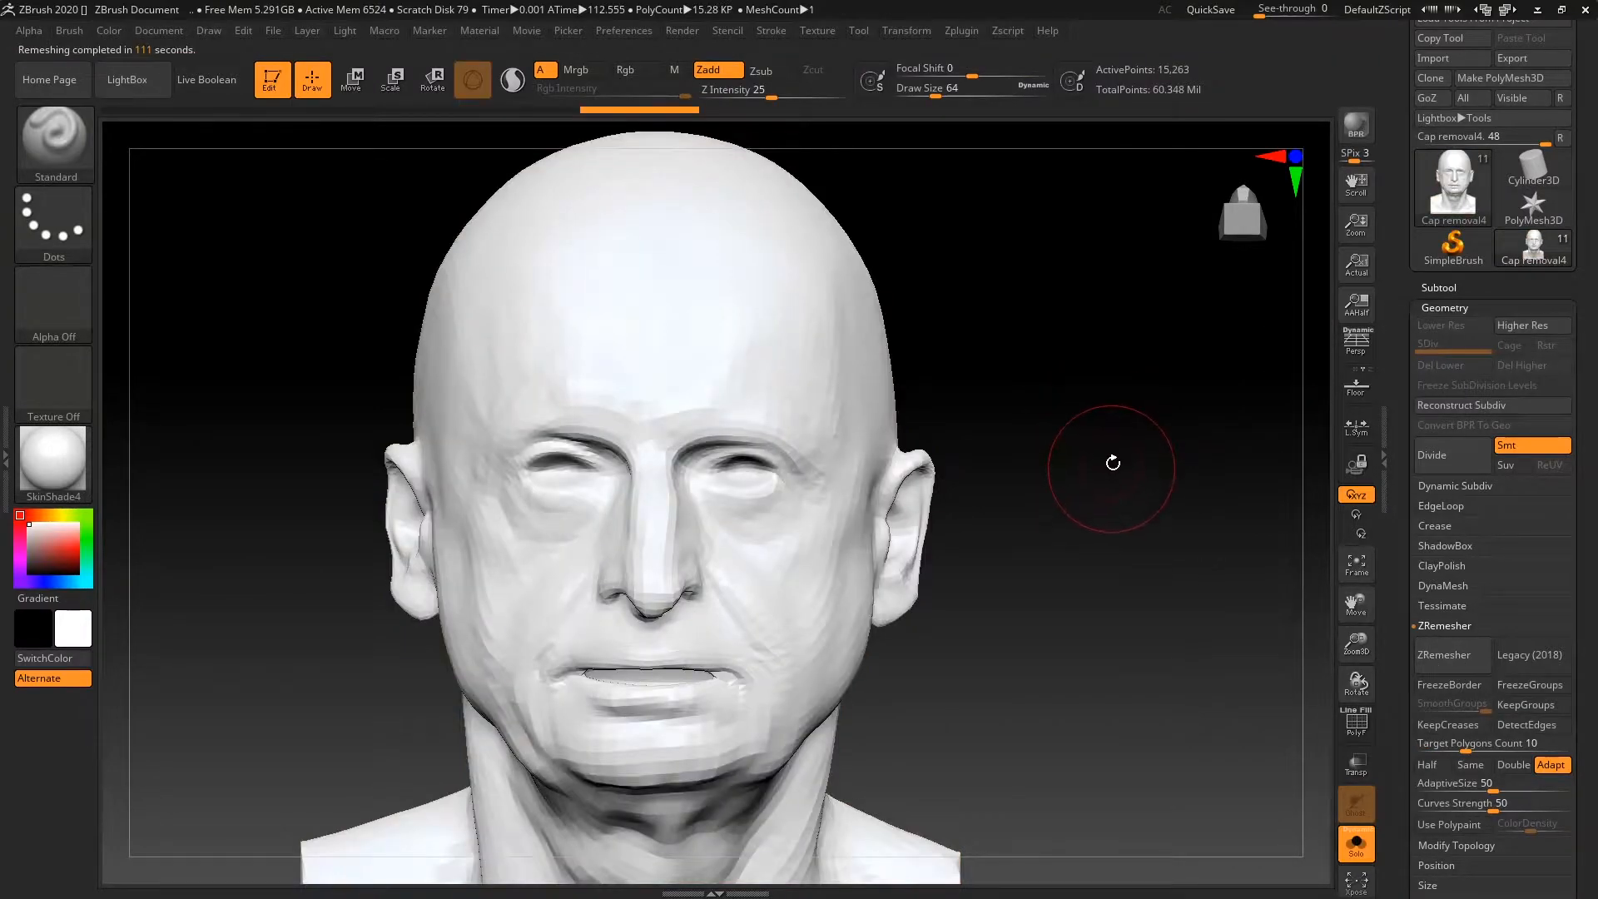
Divide the remeshed head once to subdivision level 2 and set the draw size to 29
mouse_move(1131, 438)
mouse_down()
mouse_move(1195, 439)
mouse_move(1130, 464)
mouse_move(1134, 488)
mouse_move(1098, 438)
mouse_move(1141, 496)
mouse_move(1138, 404)
mouse_move(1135, 496)
mouse_move(1066, 552)
mouse_move(1129, 488)
mouse_move(1224, 471)
mouse_move(1176, 457)
mouse_move(1195, 469)
mouse_move(1170, 475)
mouse_move(1173, 457)
mouse_move(1165, 496)
mouse_up()
click(1448, 462)
key(space)
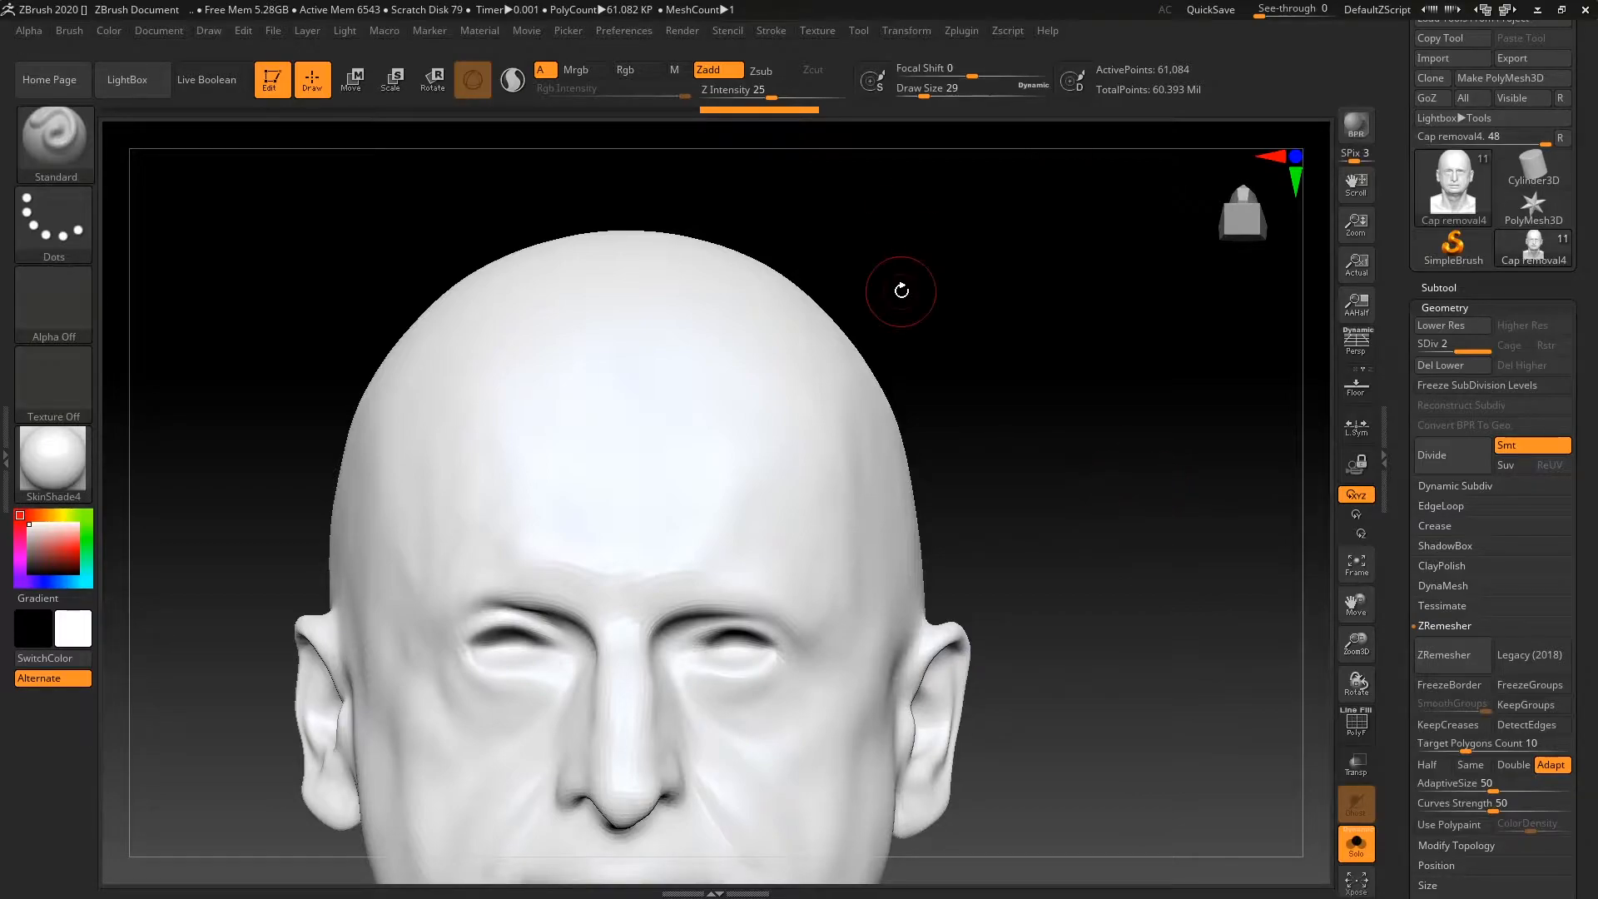
Switch to Photoshop and examine the hairline, hair shape and beard in the reference photos, returning to ZBrush when done
drag(0, 166, 775, 163)
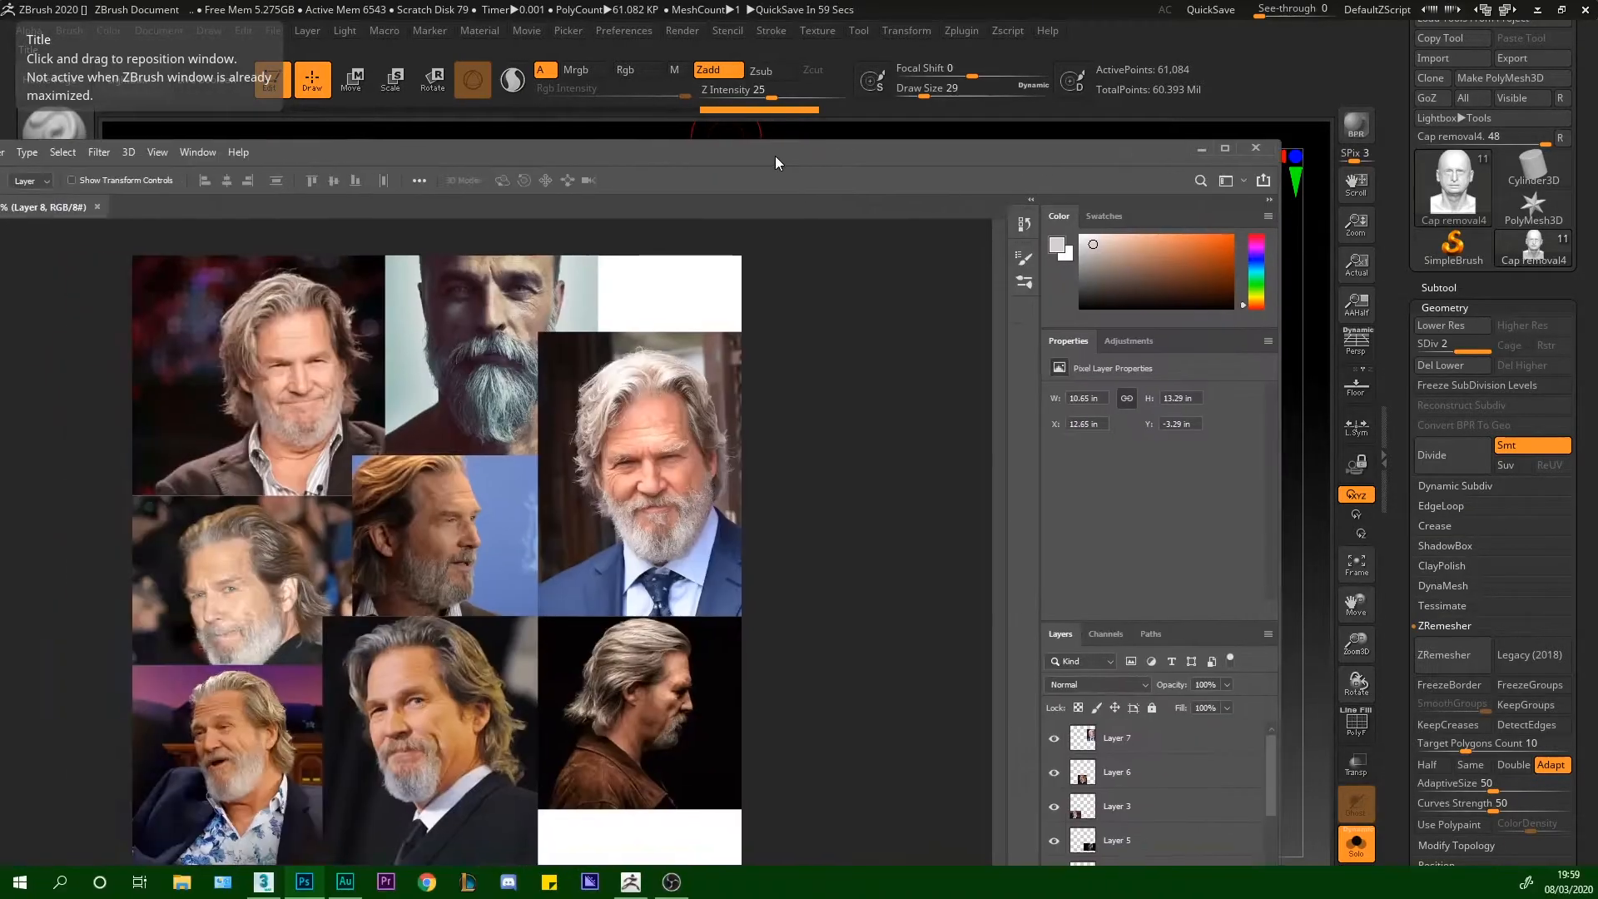
click(1224, 148)
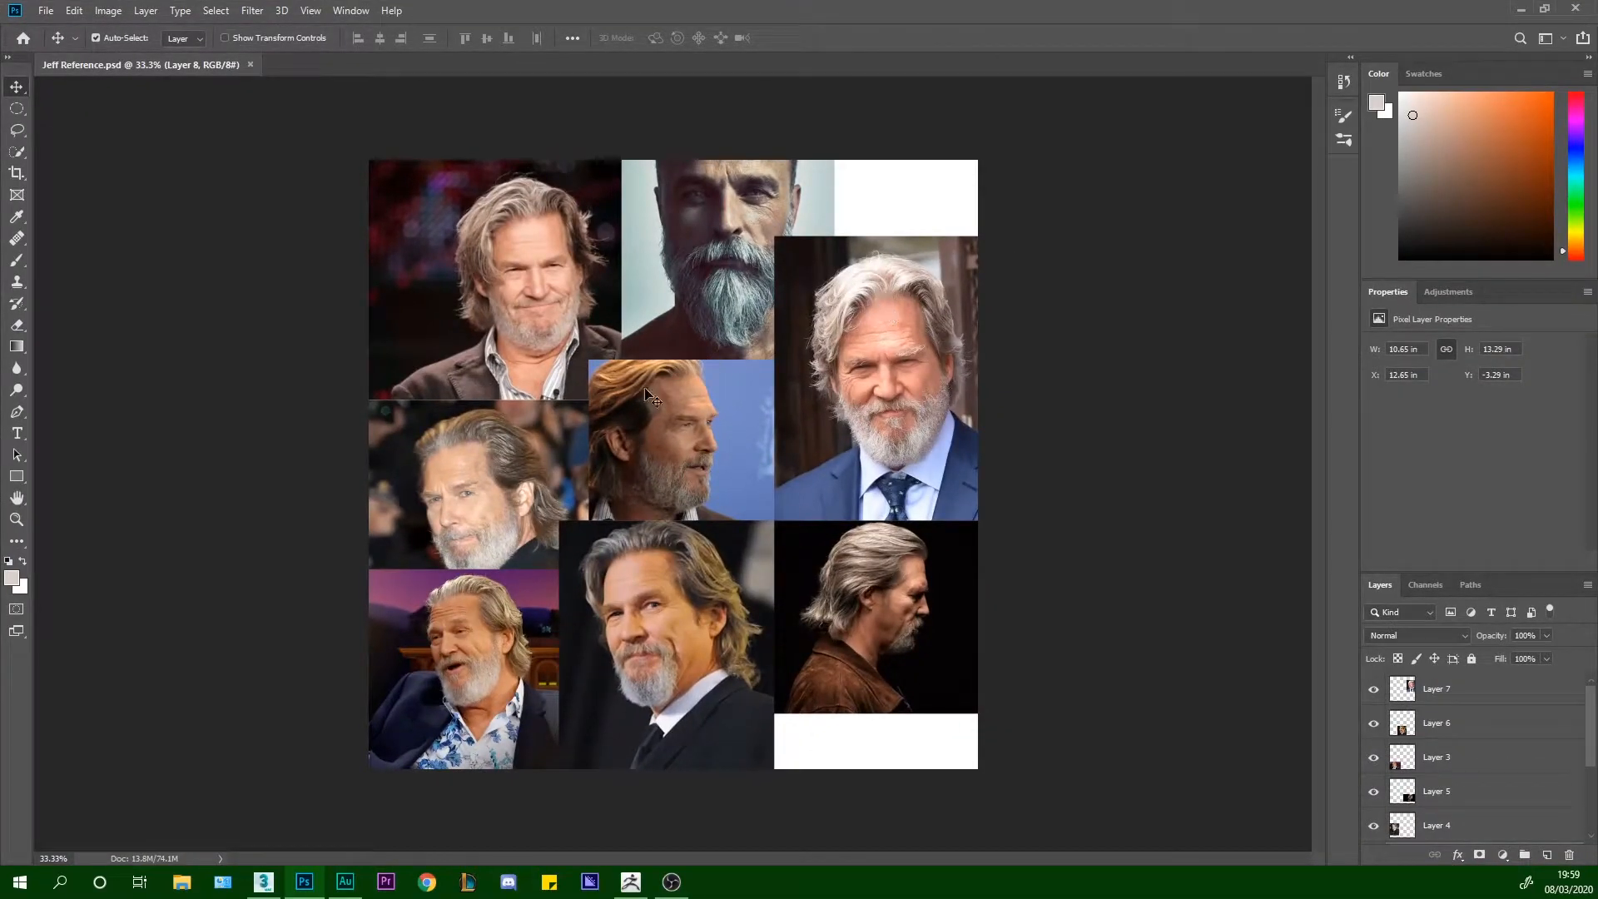
alt+scroll(832, 429, up, 4)
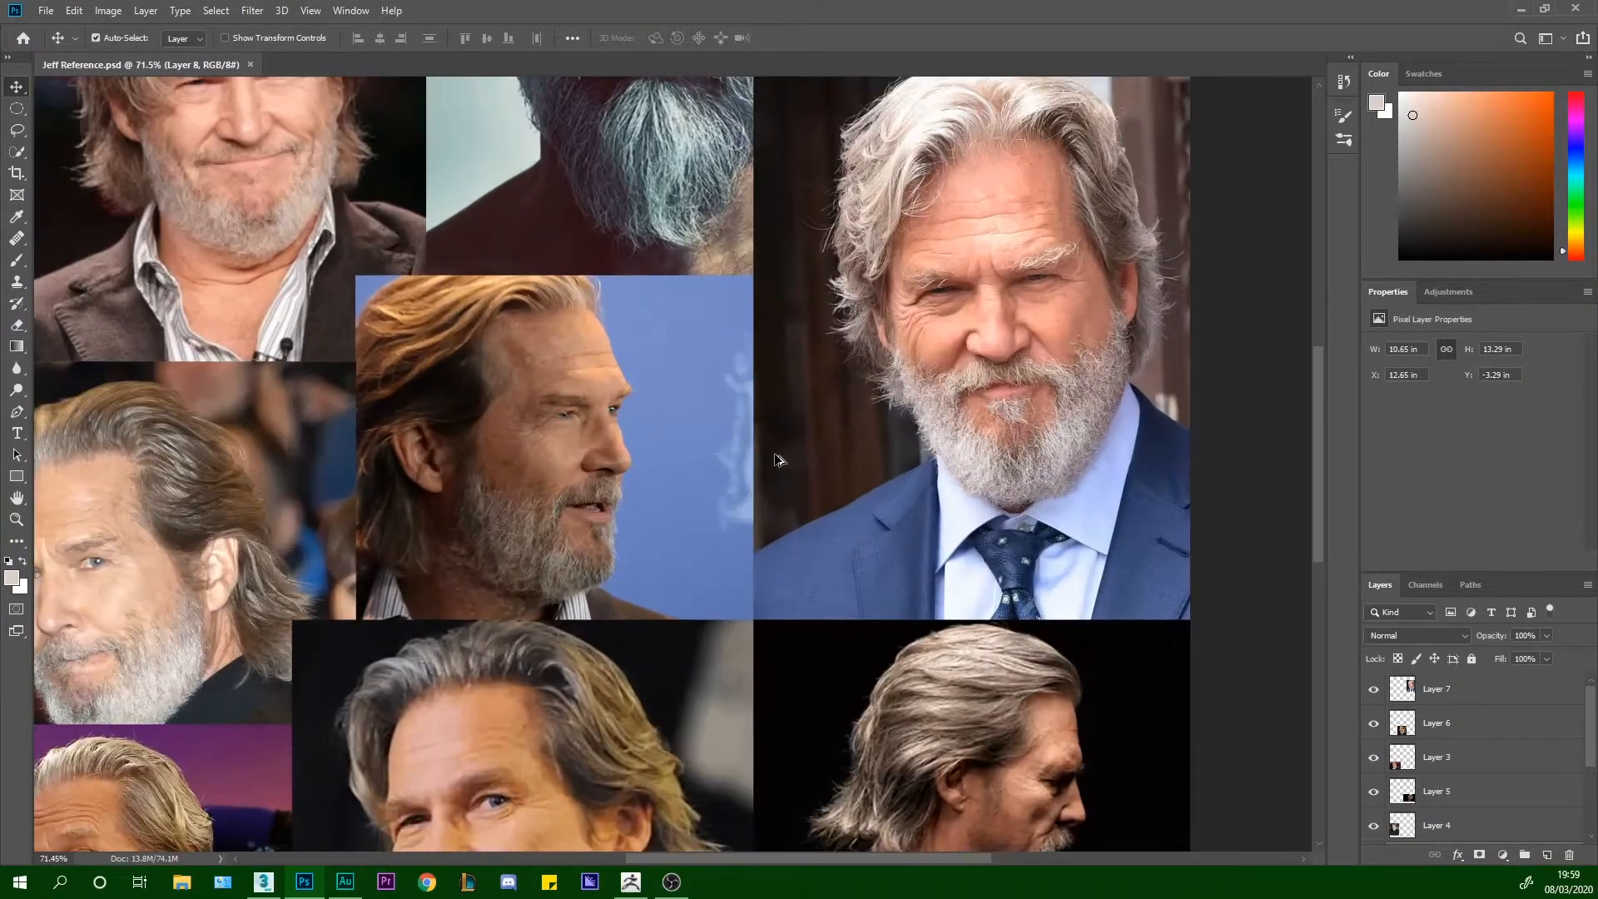
alt+scroll(646, 487, down, 3)
alt+scroll(653, 374, up, 5)
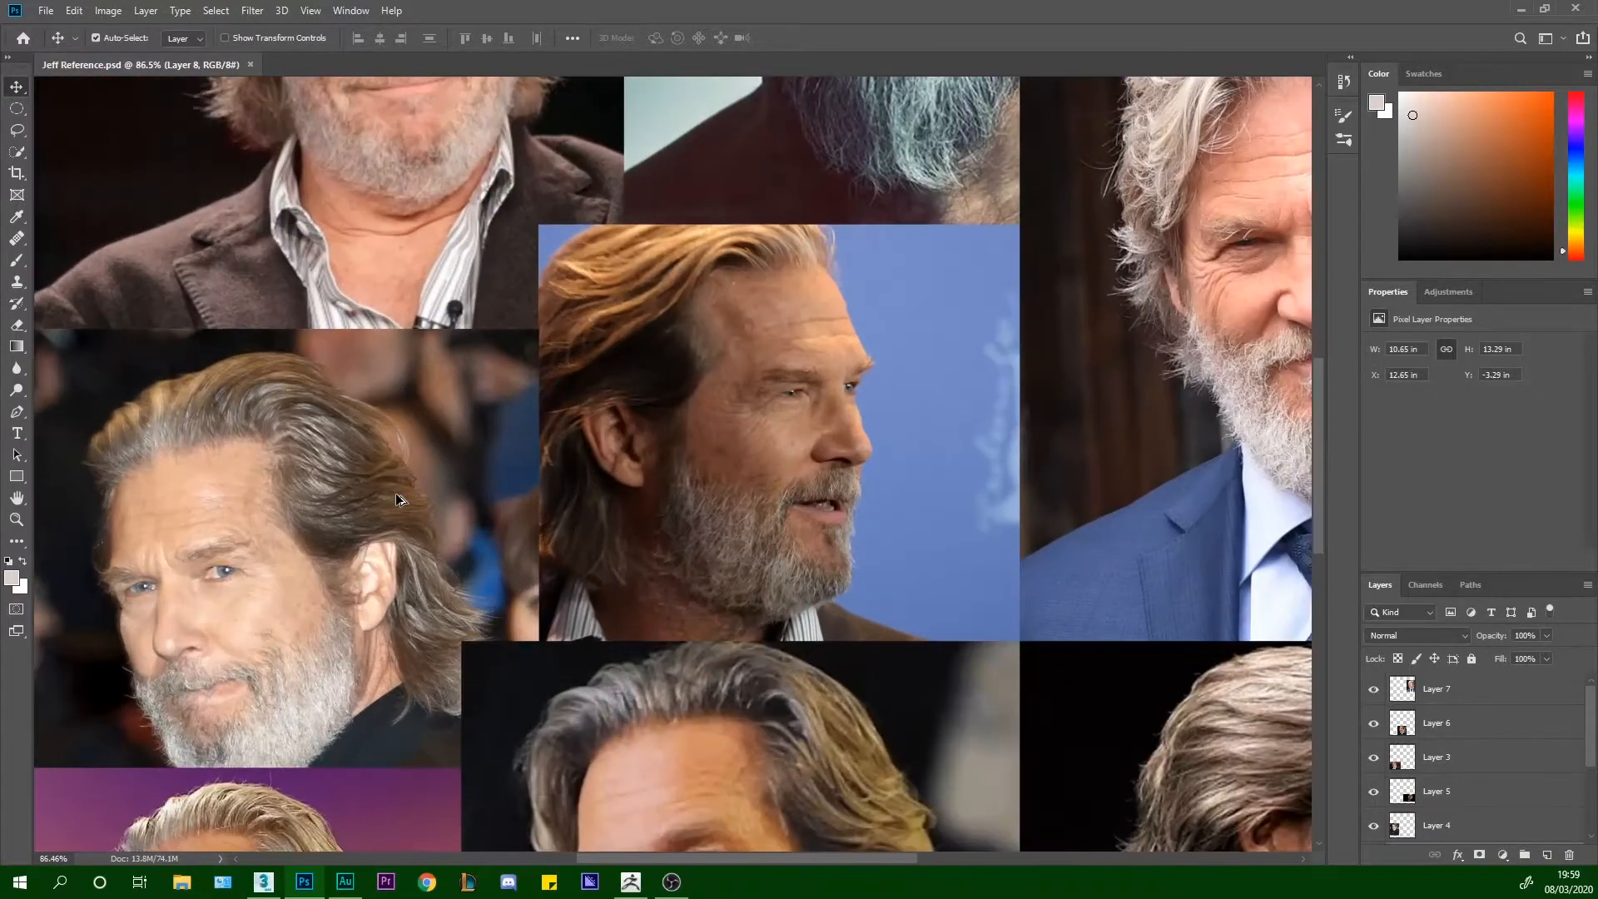
alt+scroll(657, 336, down, 4)
alt+scroll(678, 595, up, 3)
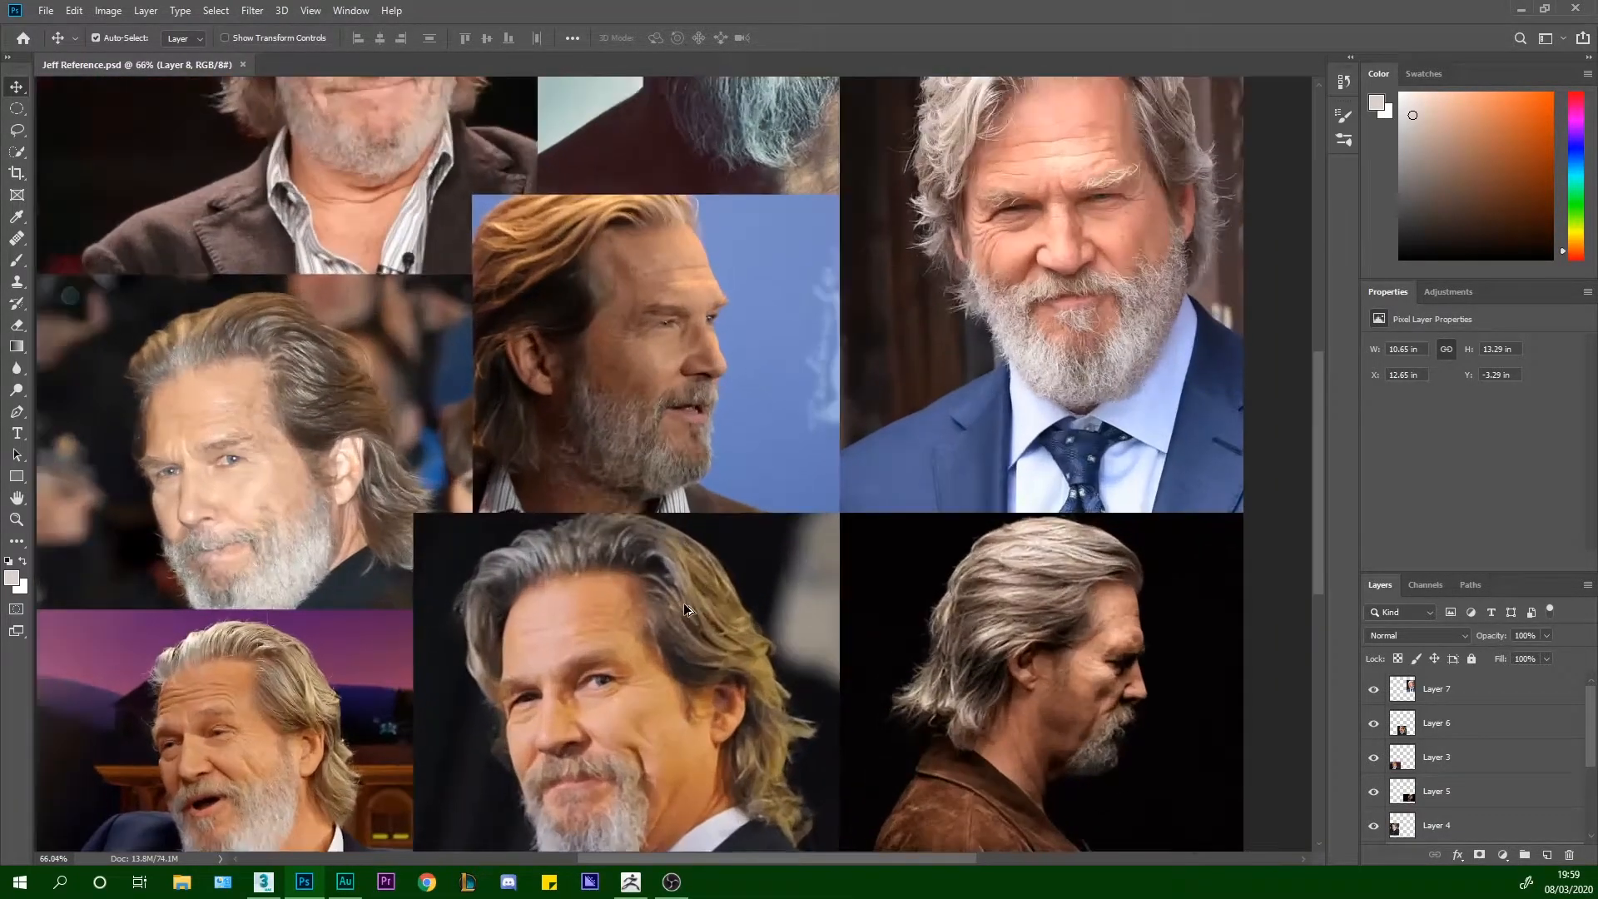
alt+scroll(664, 586, up, 2)
alt+scroll(620, 580, down, 4)
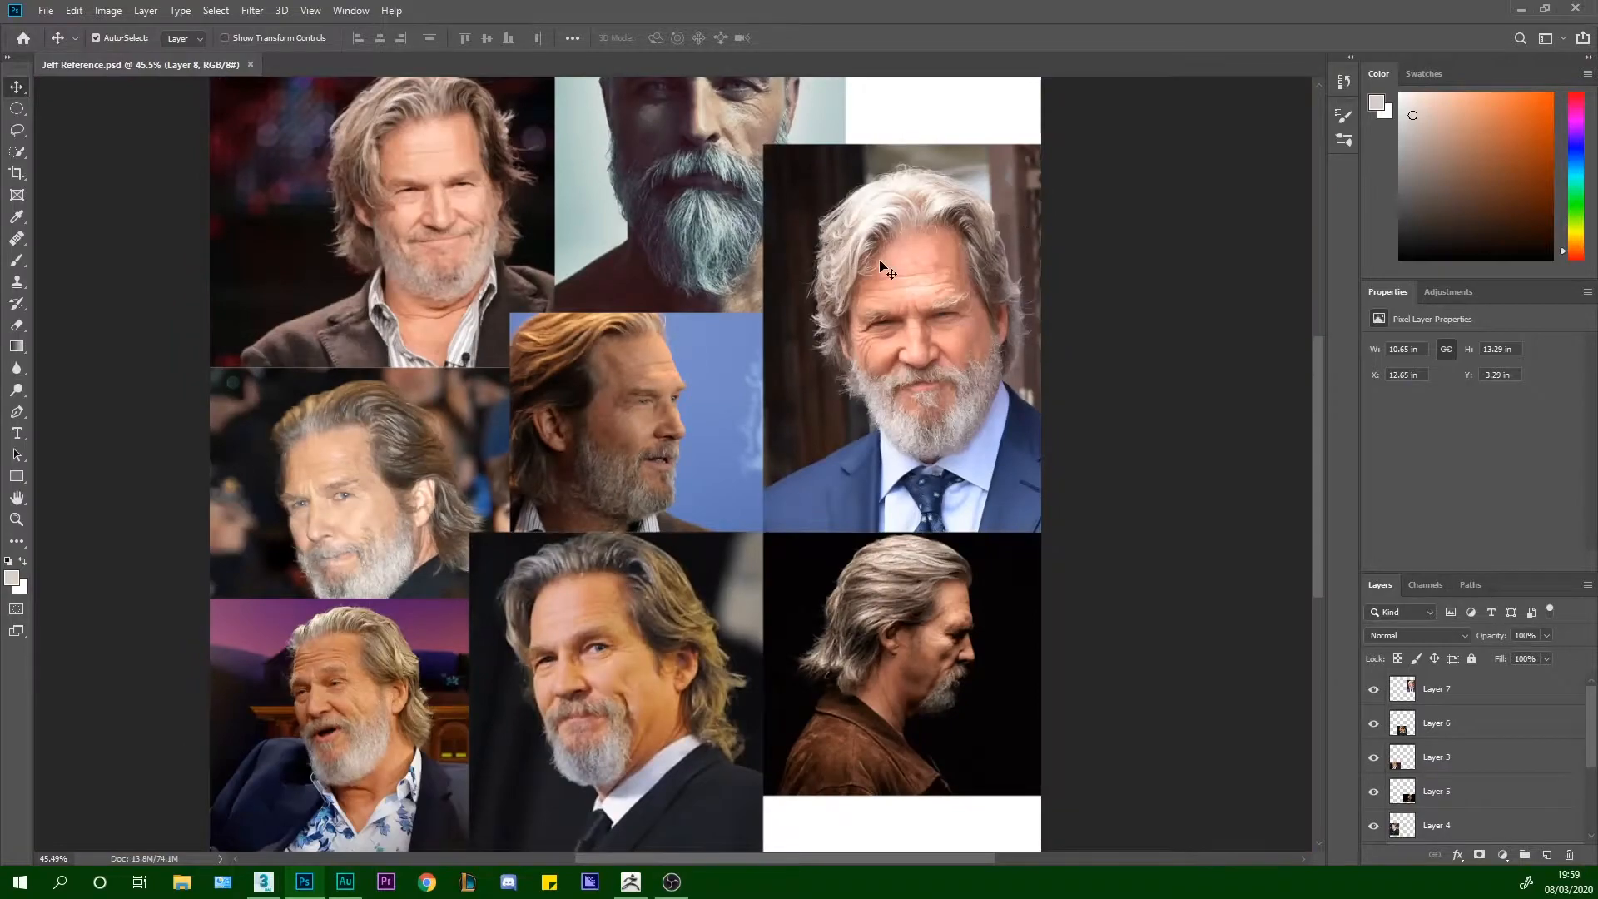
alt+scroll(924, 260, up, 3)
alt+scroll(708, 255, down, 2)
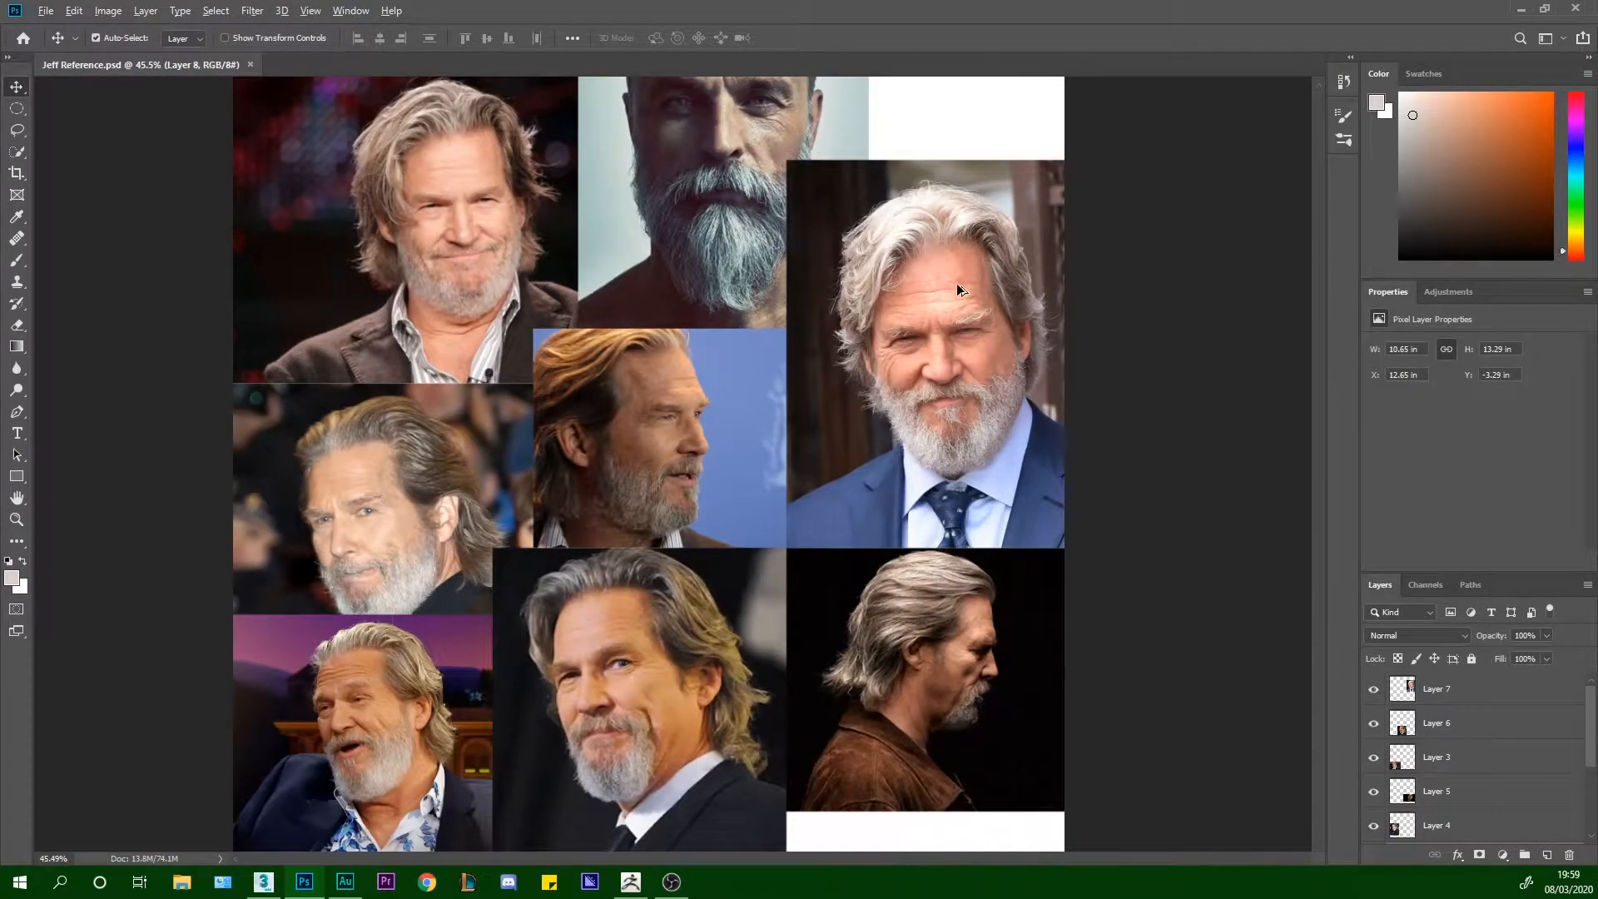
alt+scroll(957, 286, down, 2)
alt+scroll(874, 299, up, 1)
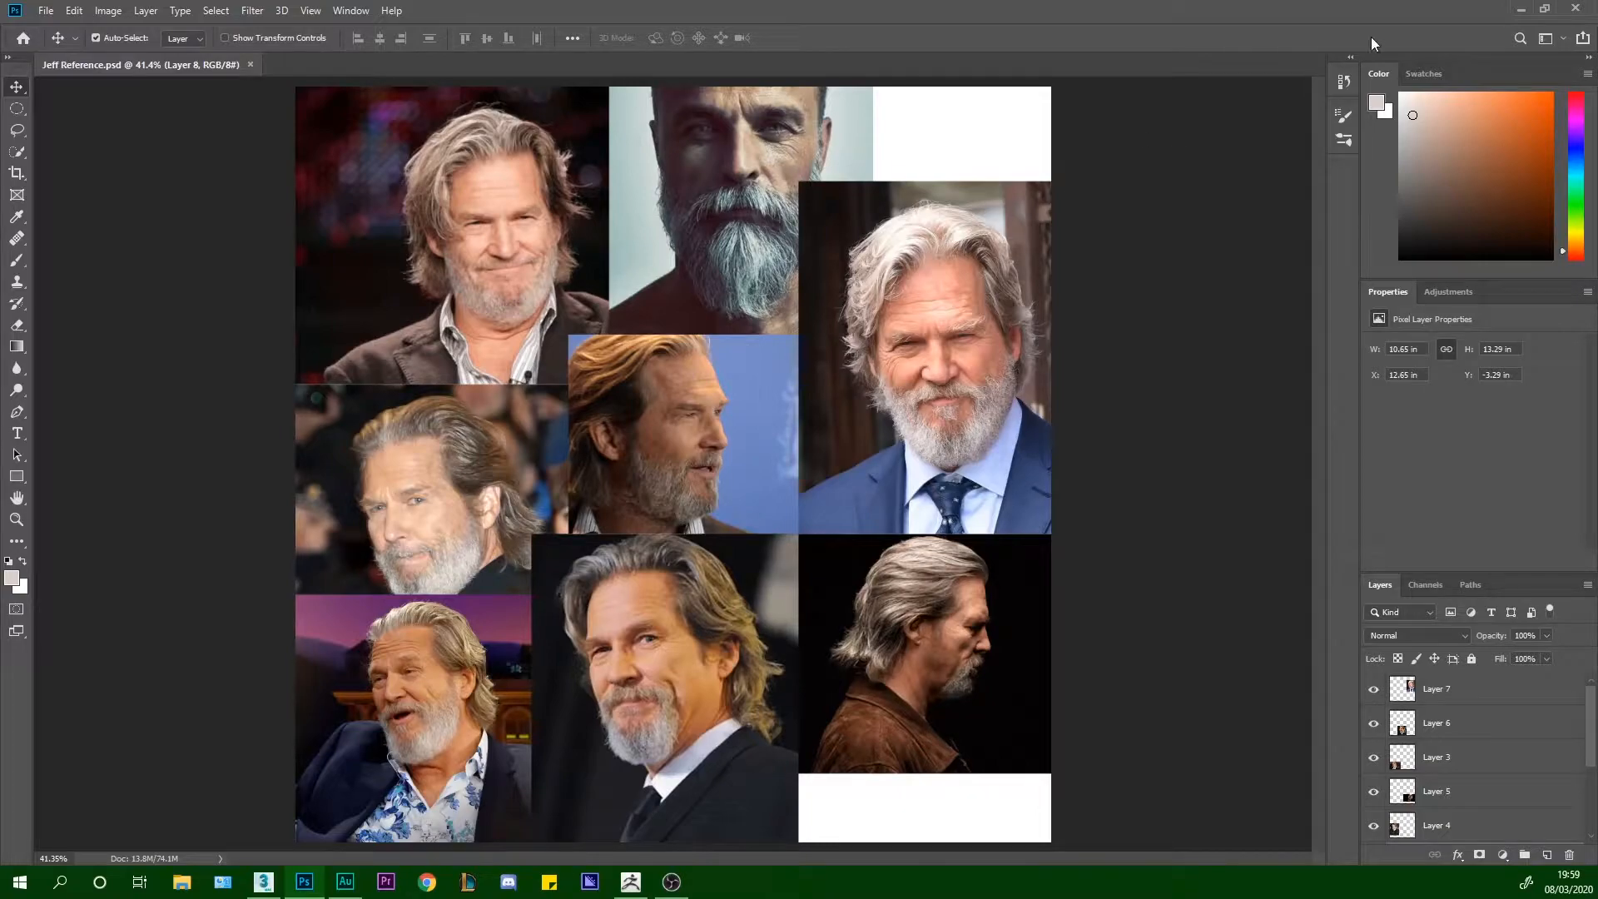
click(1549, 12)
drag(965, 155, 0, 125)
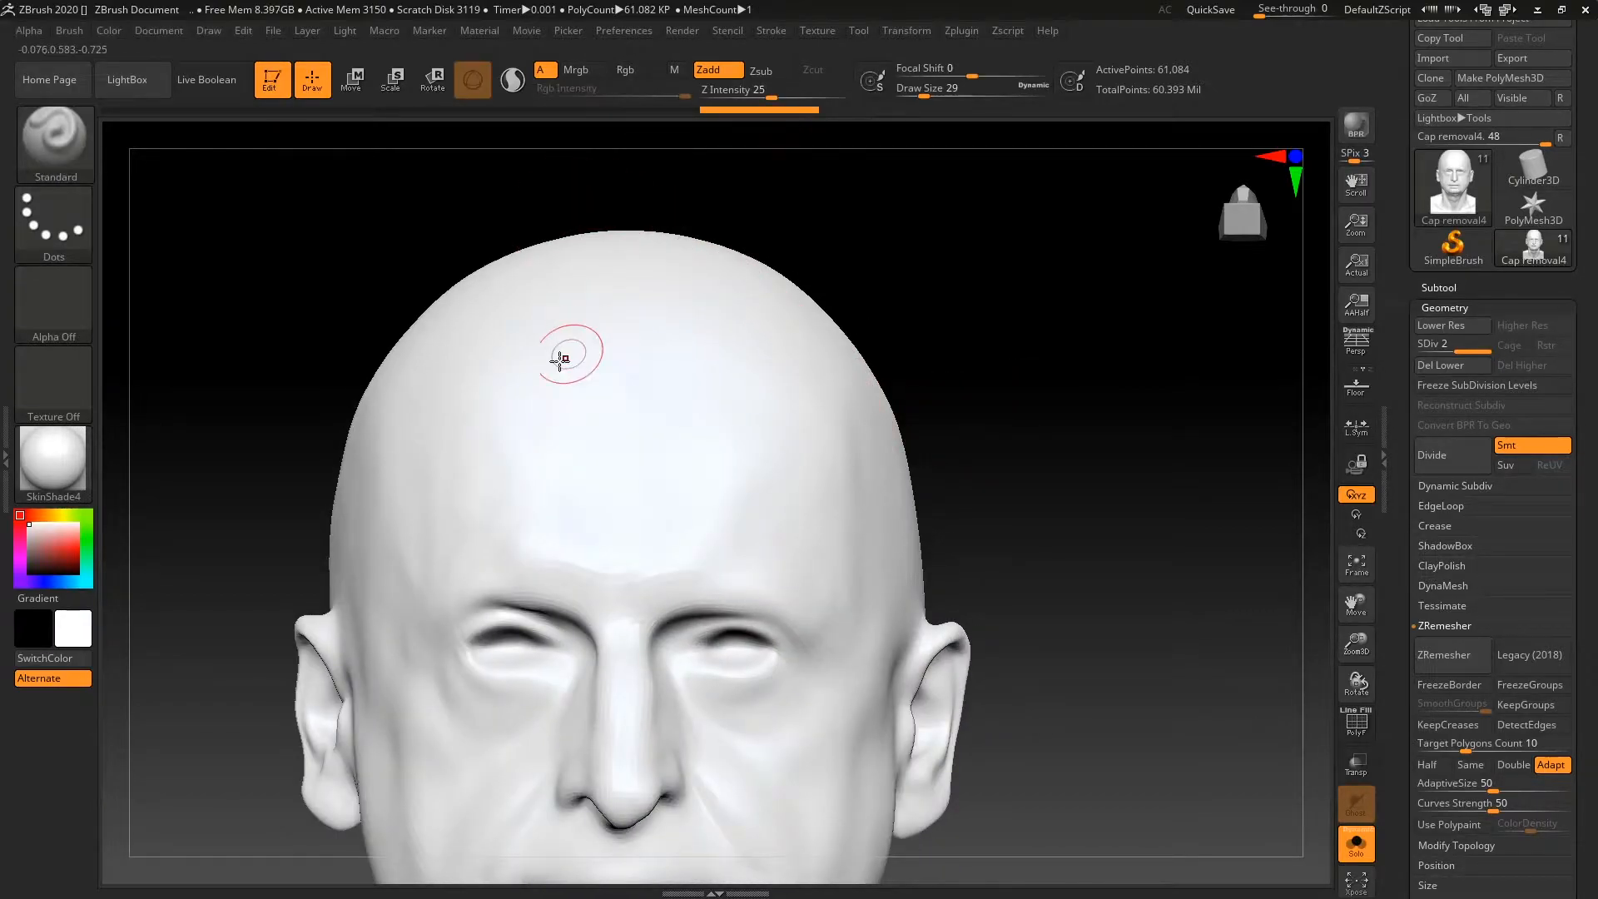
Fill the remeshed head with white and choose black as the paint colour
mouse_move(38, 551)
mouse_down()
mouse_move(28, 567)
mouse_move(28, 524)
mouse_move(32, 572)
mouse_up()
click(106, 32)
click(170, 388)
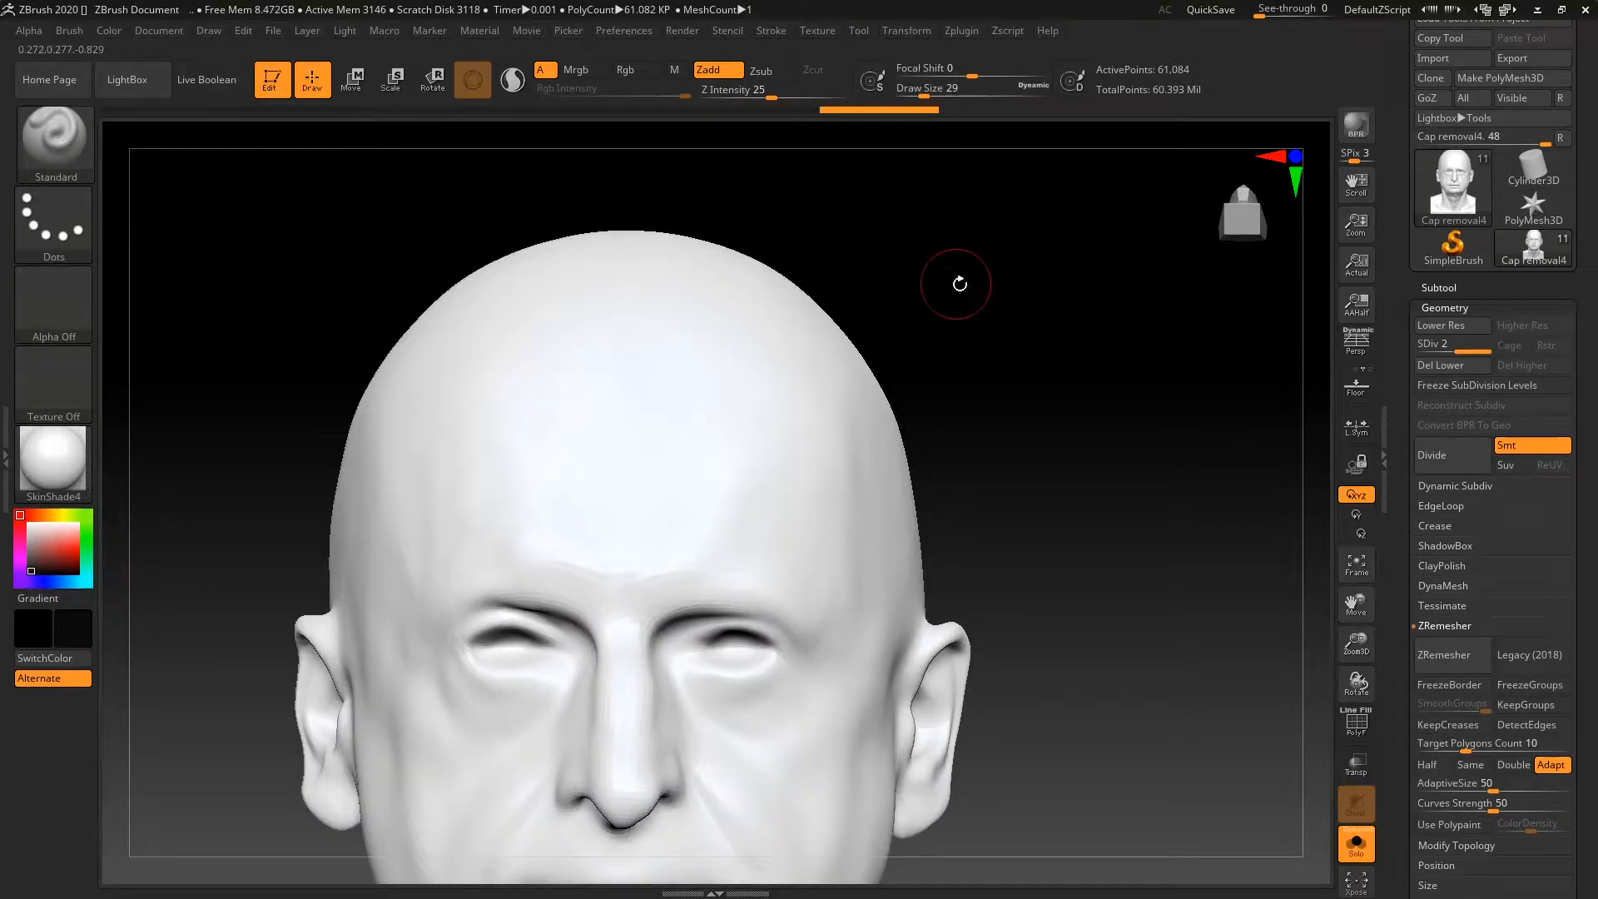
Set the Standard brush's draw size to 16 and switch it from Zadd sculpting to Rgb colour painting
key(space)
drag(963, 284, 950, 284)
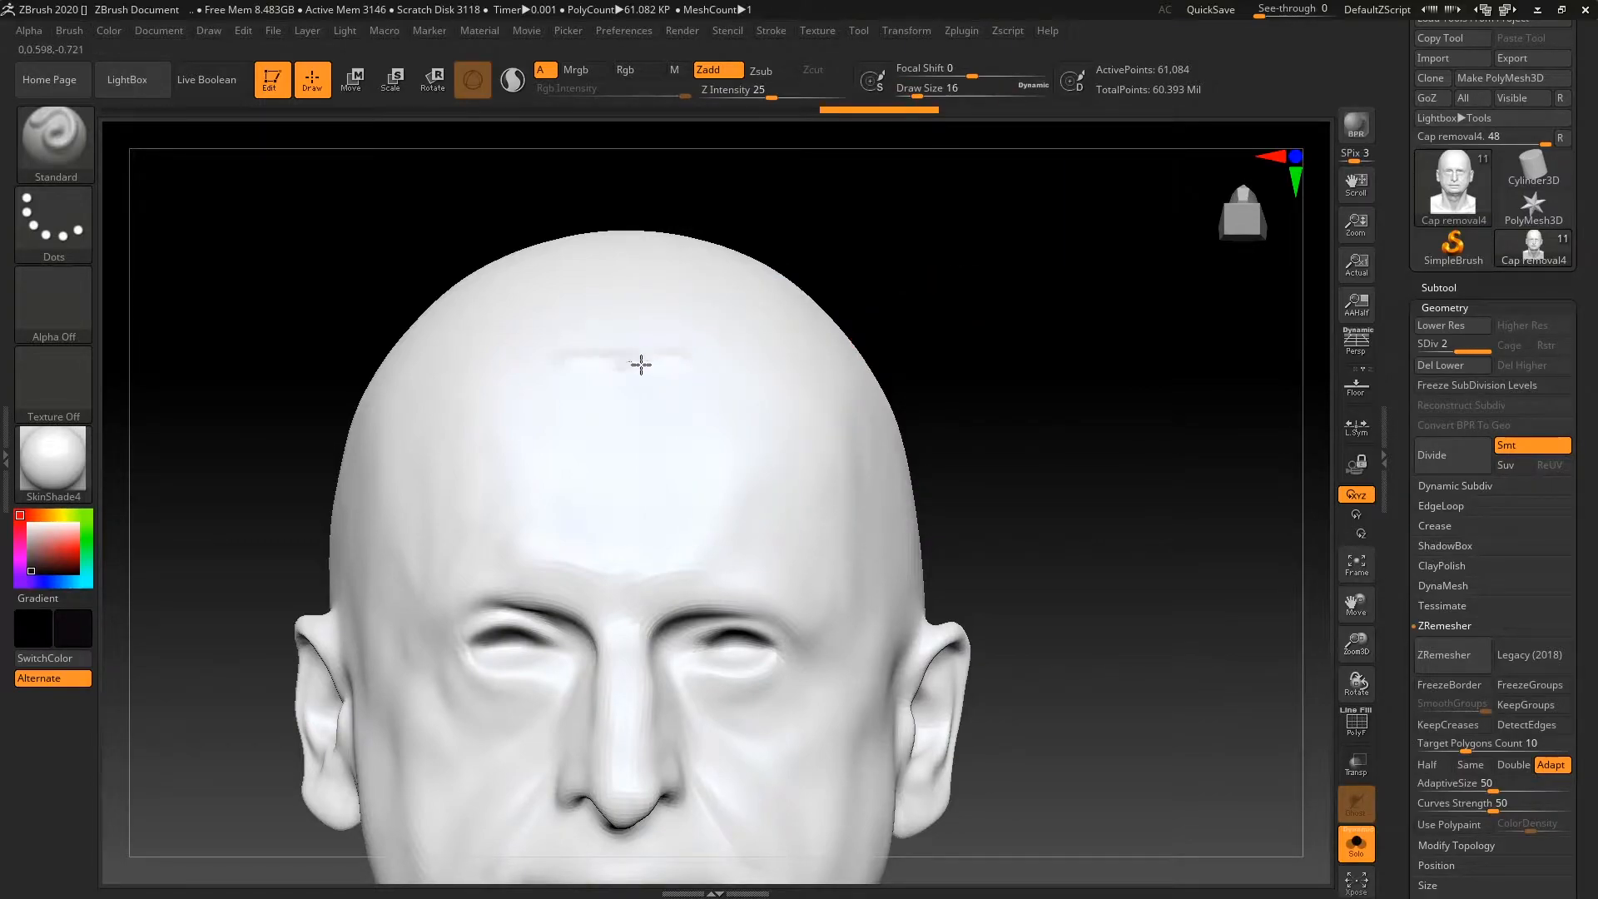
click(708, 69)
click(629, 70)
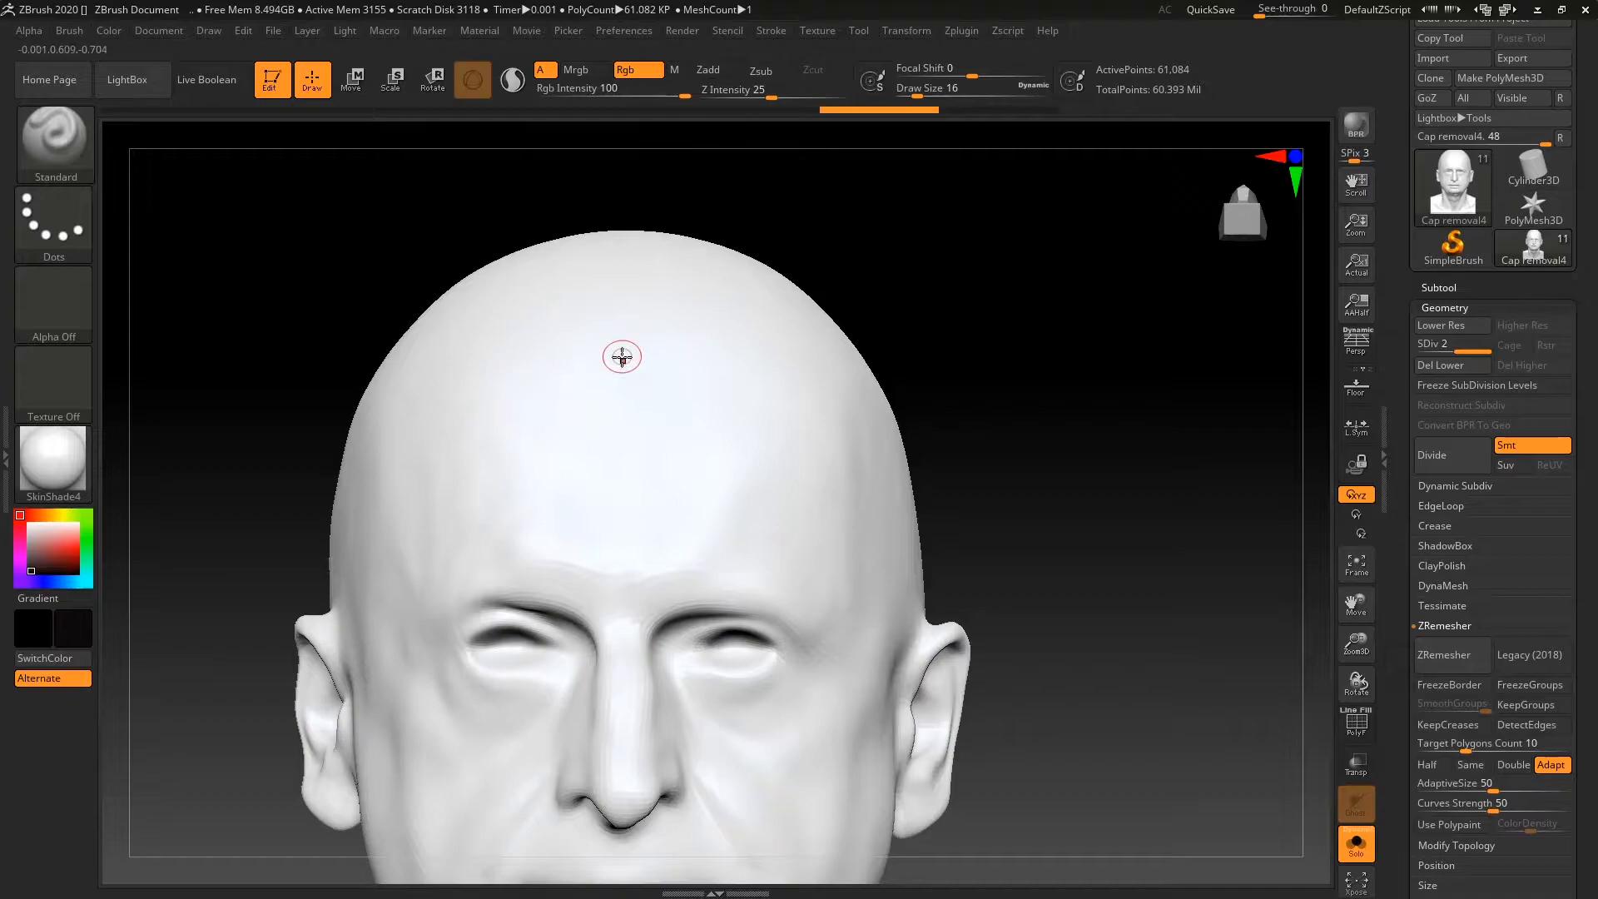
drag(644, 362, 732, 339)
drag(995, 308, 1006, 396)
key(ctrl+z)
mouse_move(575, 458)
mouse_down()
mouse_move(724, 395)
mouse_move(708, 425)
mouse_up()
drag(913, 357, 909, 417)
key(ctrl+z)
key(ctrl+z)
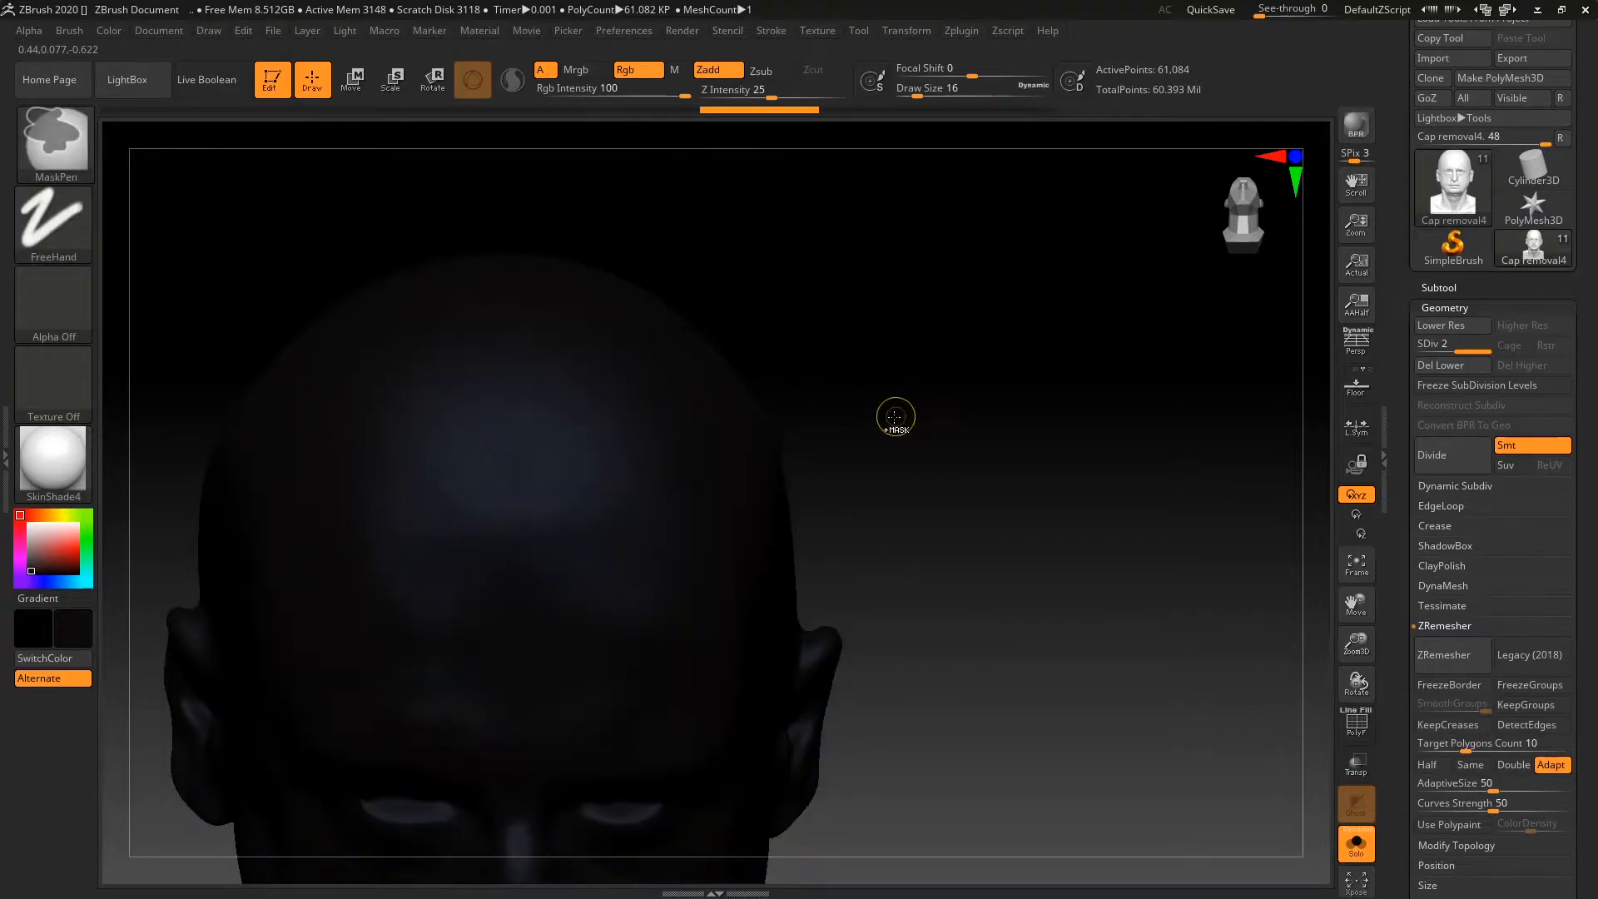
key(ctrl+shift+z)
key(ctrl+shift+z)
key(ctrl+shift+z)
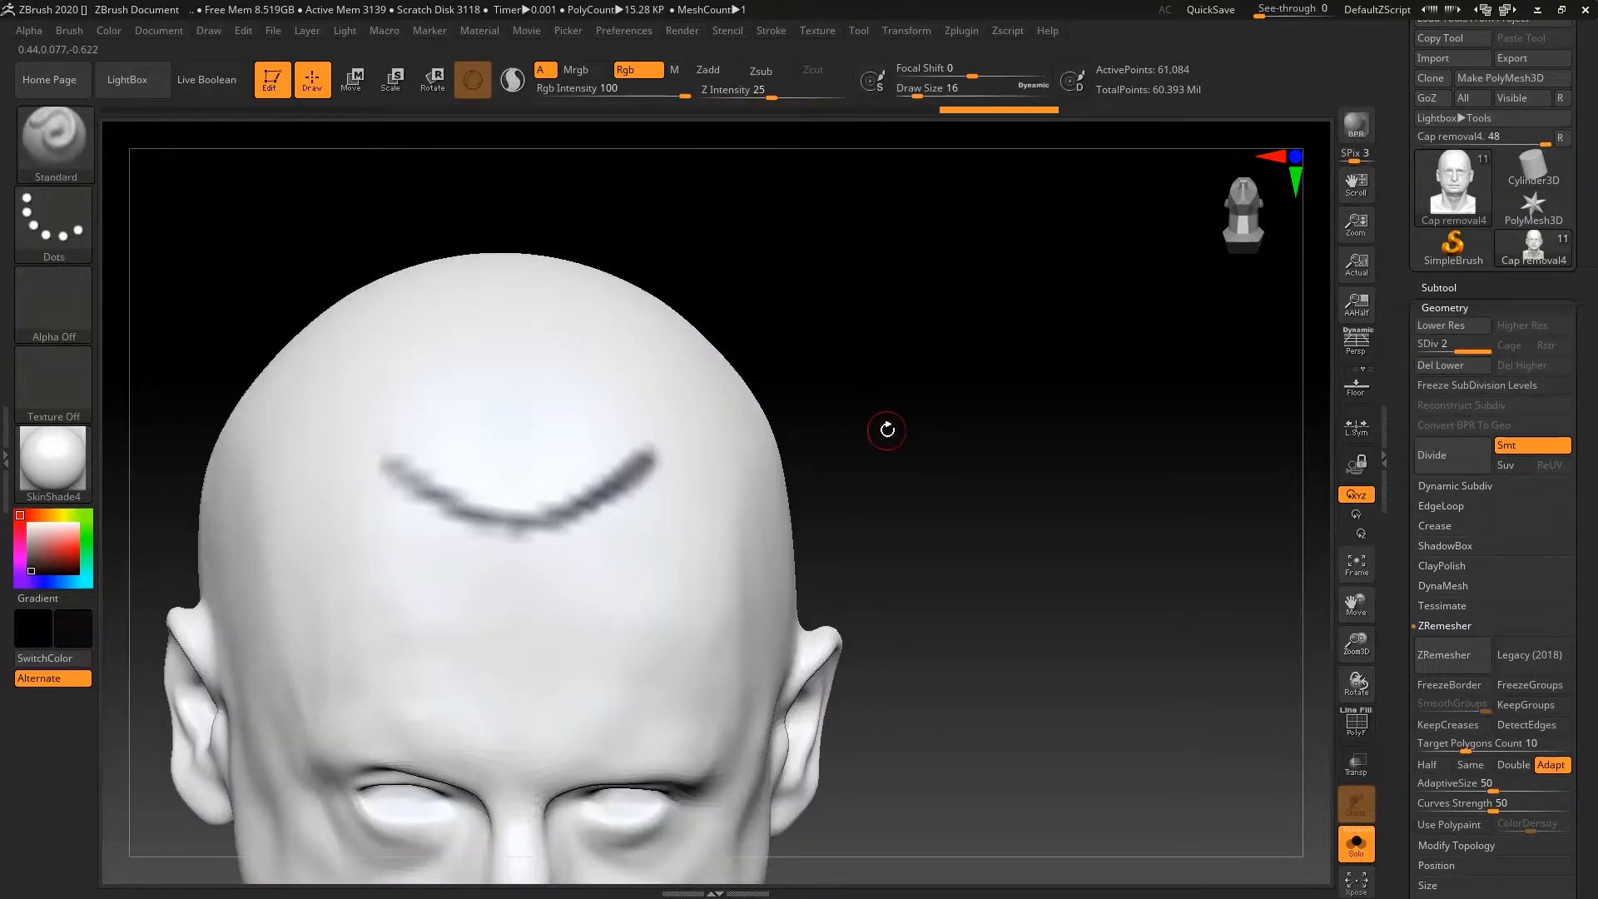
key(ctrl+z)
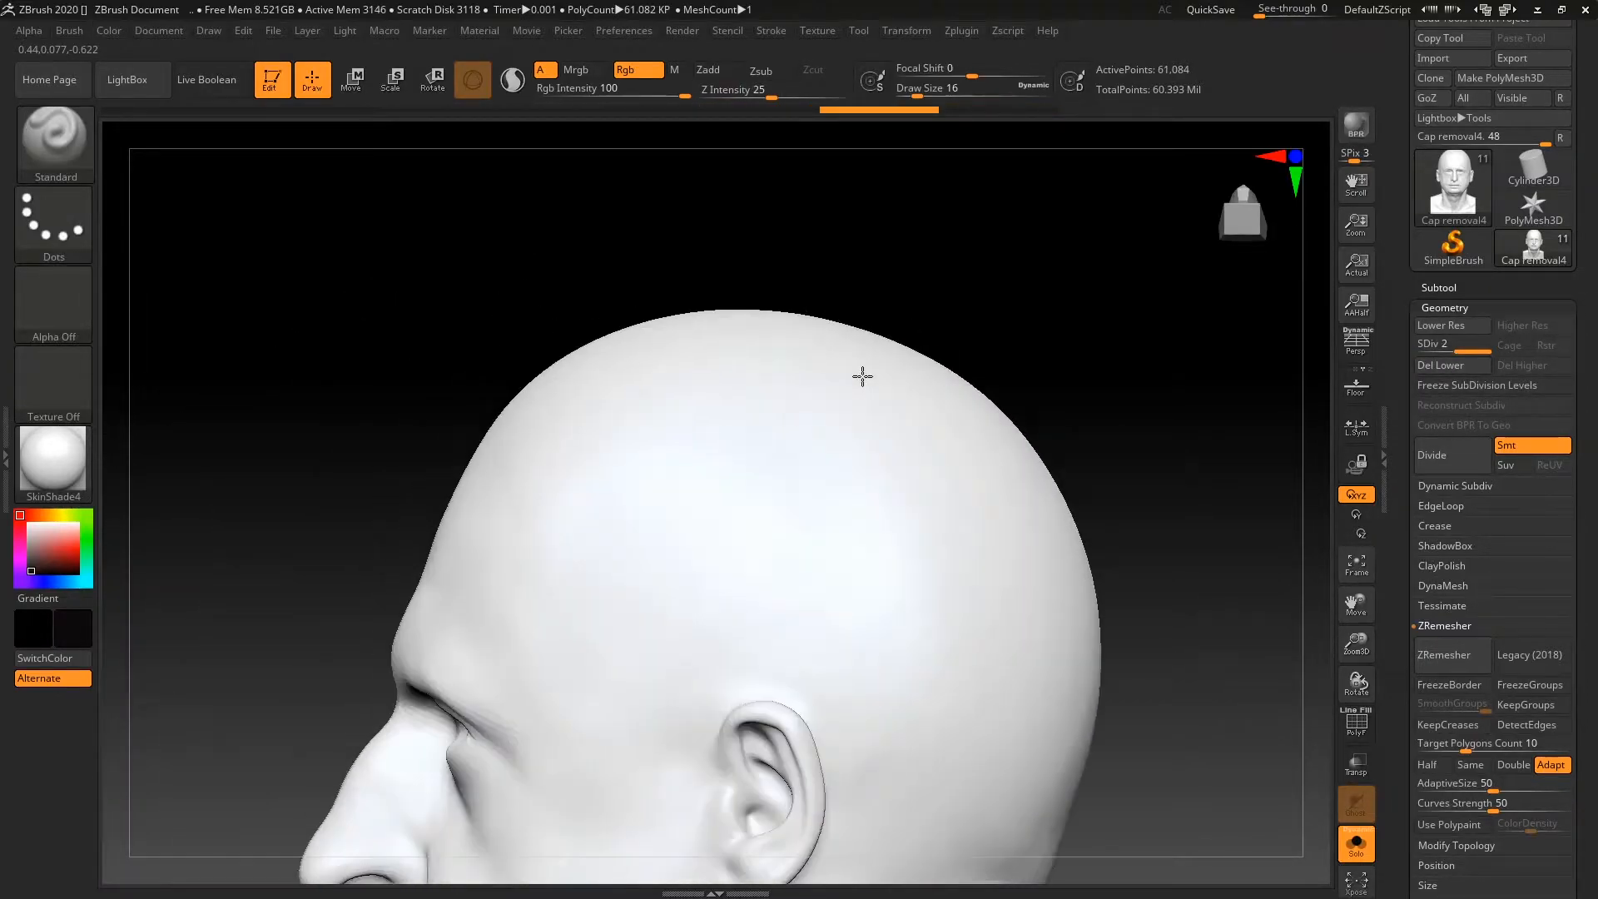
Paint a black hairline from above the ear, up past the temple and across the front of the head
alt+drag(1041, 312, 1033, 277)
drag(1034, 277, 1056, 333)
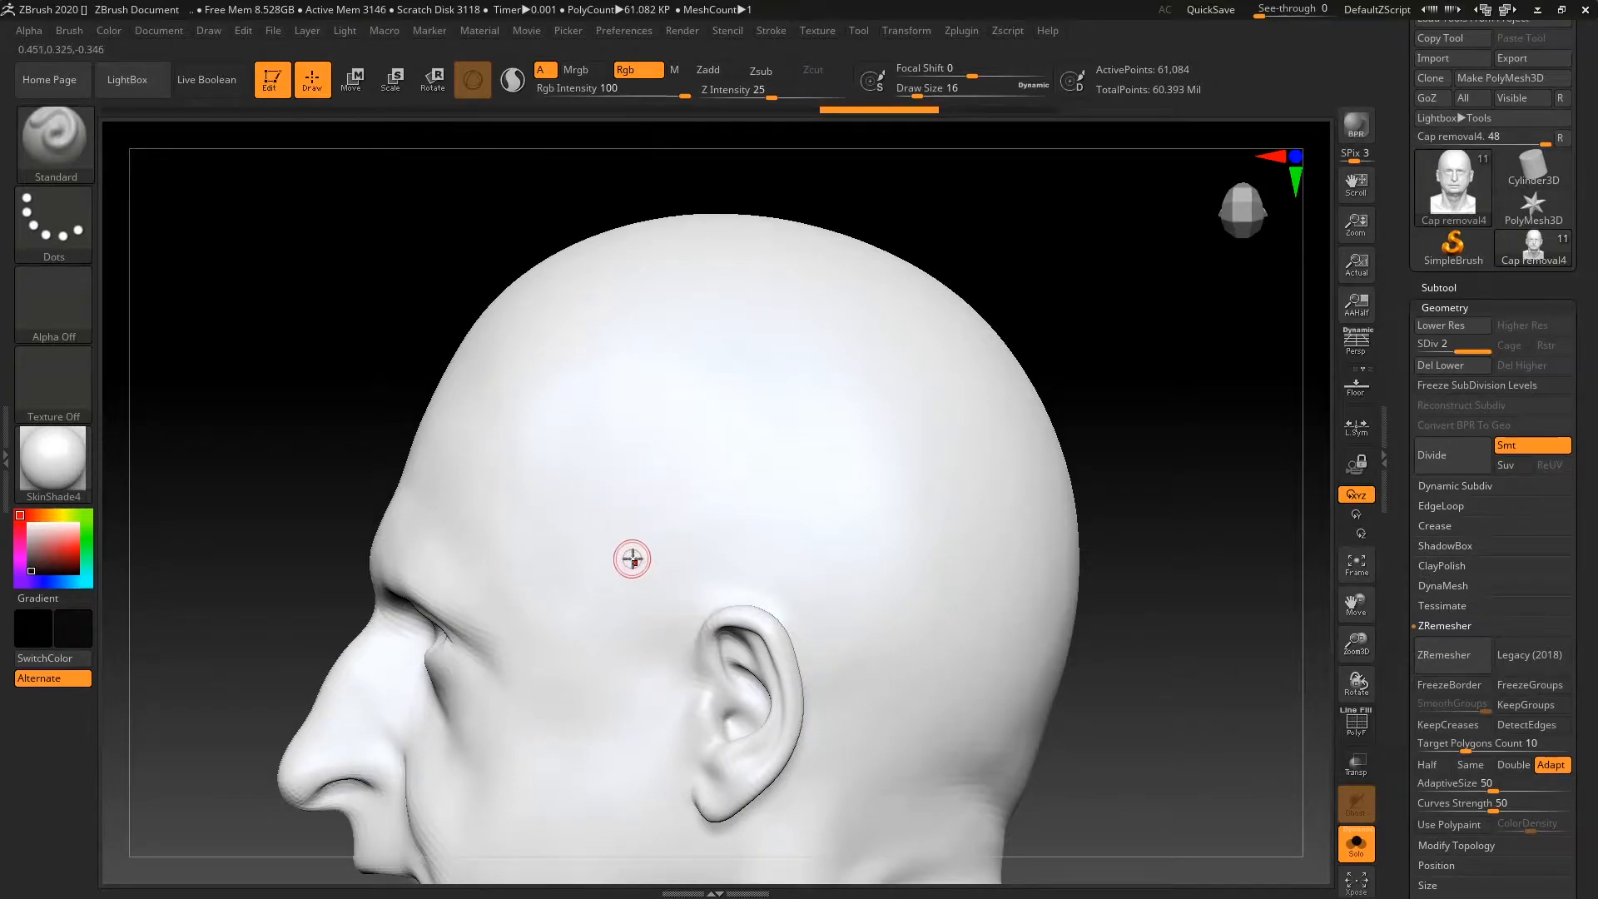
drag(613, 559, 678, 591)
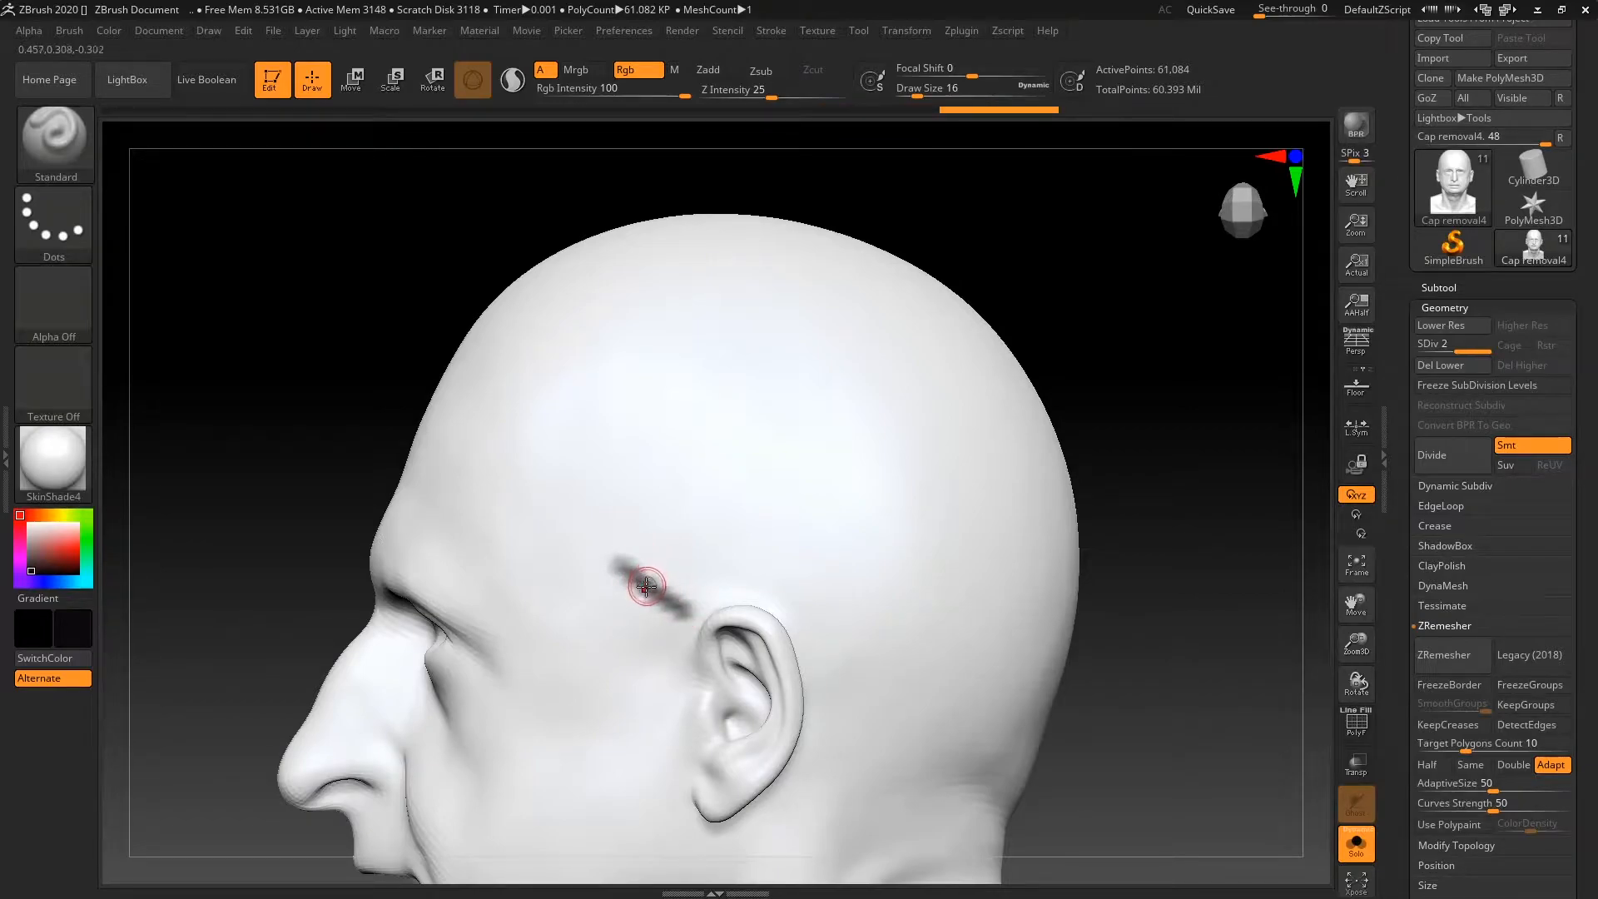
mouse_move(640, 534)
mouse_down()
mouse_move(616, 553)
mouse_move(682, 625)
mouse_up()
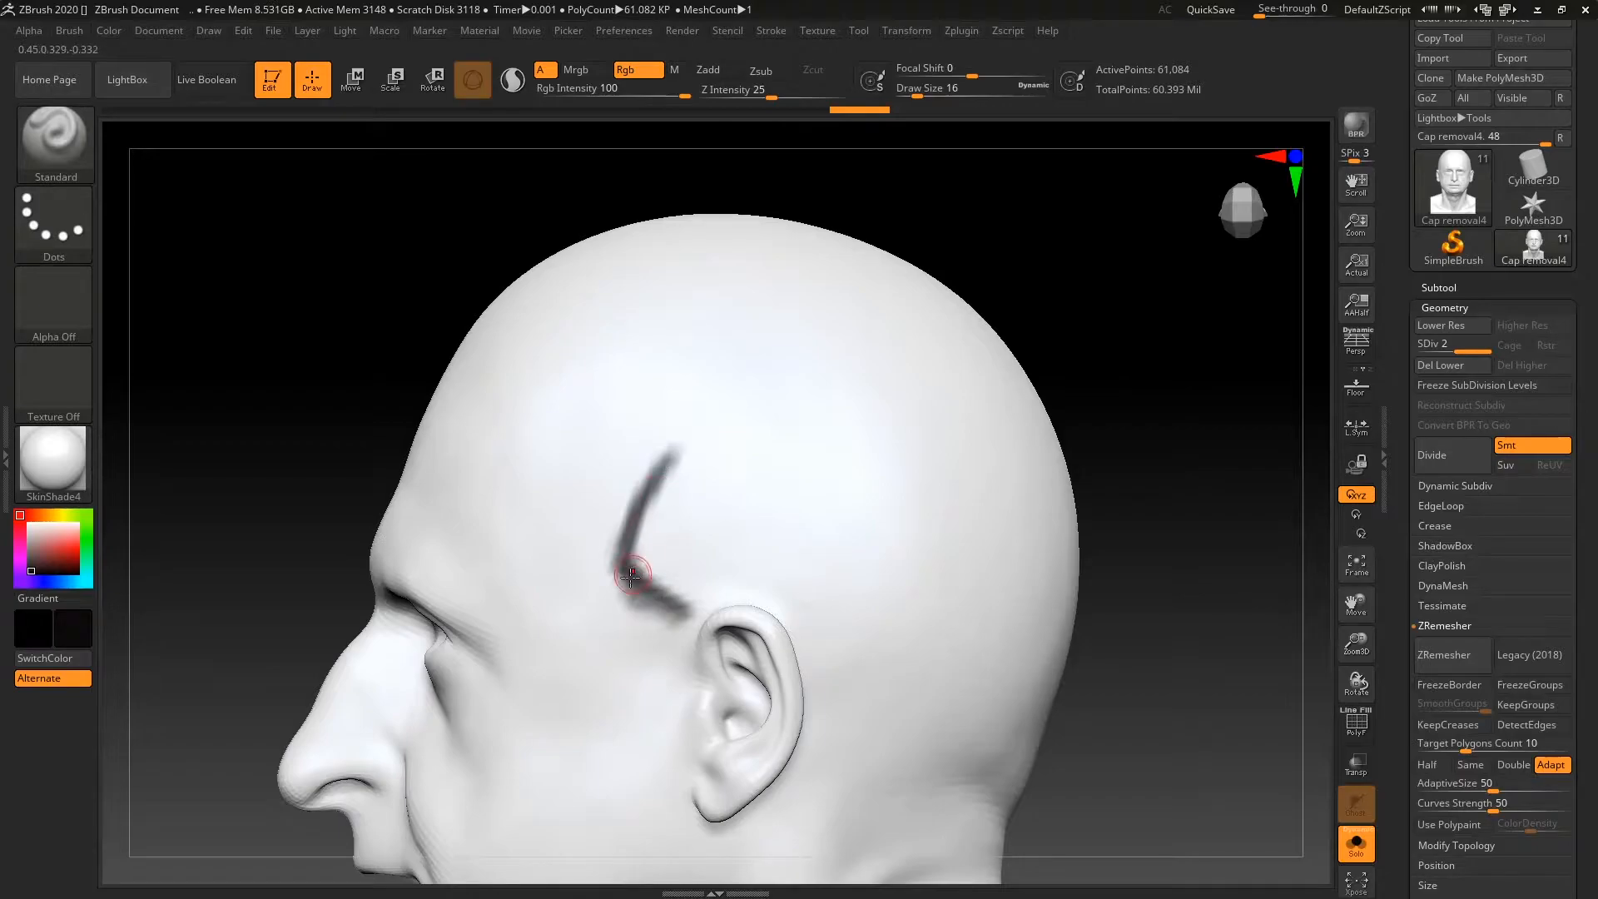
drag(1045, 392, 1112, 550)
mouse_move(555, 707)
mouse_down()
mouse_move(627, 574)
mouse_move(615, 482)
mouse_move(628, 584)
mouse_move(630, 486)
mouse_up()
mouse_move(909, 416)
mouse_down()
mouse_move(885, 421)
mouse_move(1085, 446)
mouse_move(1073, 435)
mouse_move(1031, 511)
mouse_move(992, 518)
mouse_up()
mouse_move(658, 566)
mouse_down()
mouse_move(769, 537)
mouse_move(694, 548)
mouse_move(738, 524)
mouse_move(689, 550)
mouse_up()
key(ctrl+z)
mouse_move(485, 553)
mouse_down()
mouse_move(460, 567)
mouse_move(616, 578)
mouse_move(750, 529)
mouse_up()
mouse_move(976, 493)
mouse_down()
mouse_move(973, 396)
mouse_move(910, 438)
mouse_move(937, 457)
mouse_move(926, 433)
mouse_move(985, 396)
mouse_up()
Compare the painted hairline with the original head by toggling the isolation of the remeshed head
click(1438, 287)
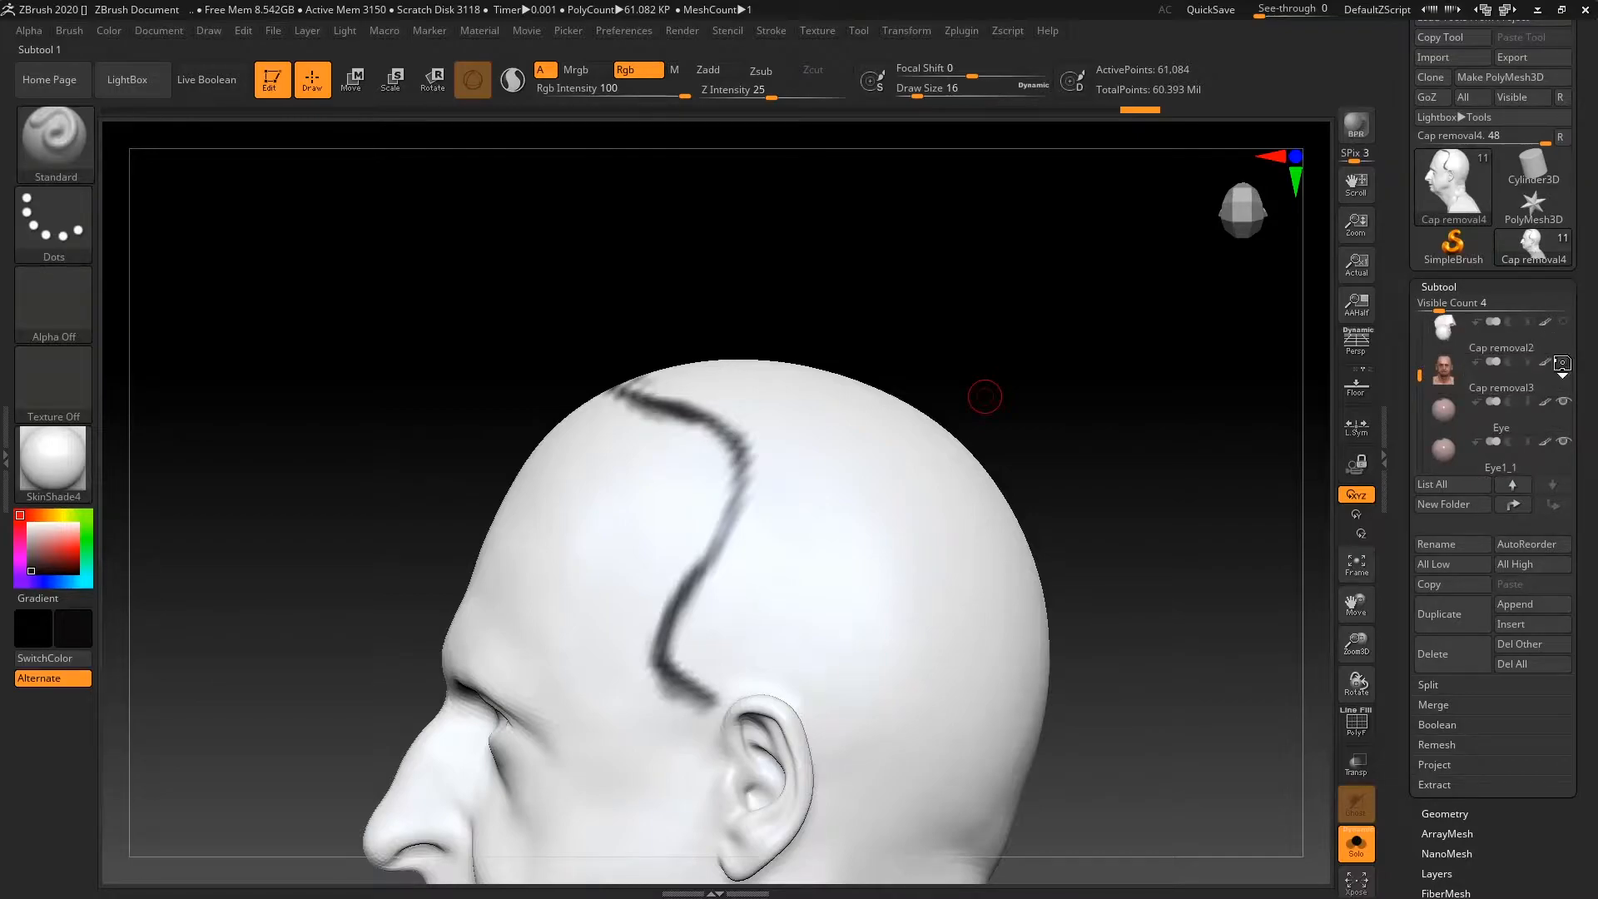
click(1359, 853)
click(1359, 853)
click(1358, 854)
click(1358, 854)
click(1357, 856)
click(1356, 857)
click(1355, 859)
click(1356, 859)
drag(1227, 696, 1027, 407)
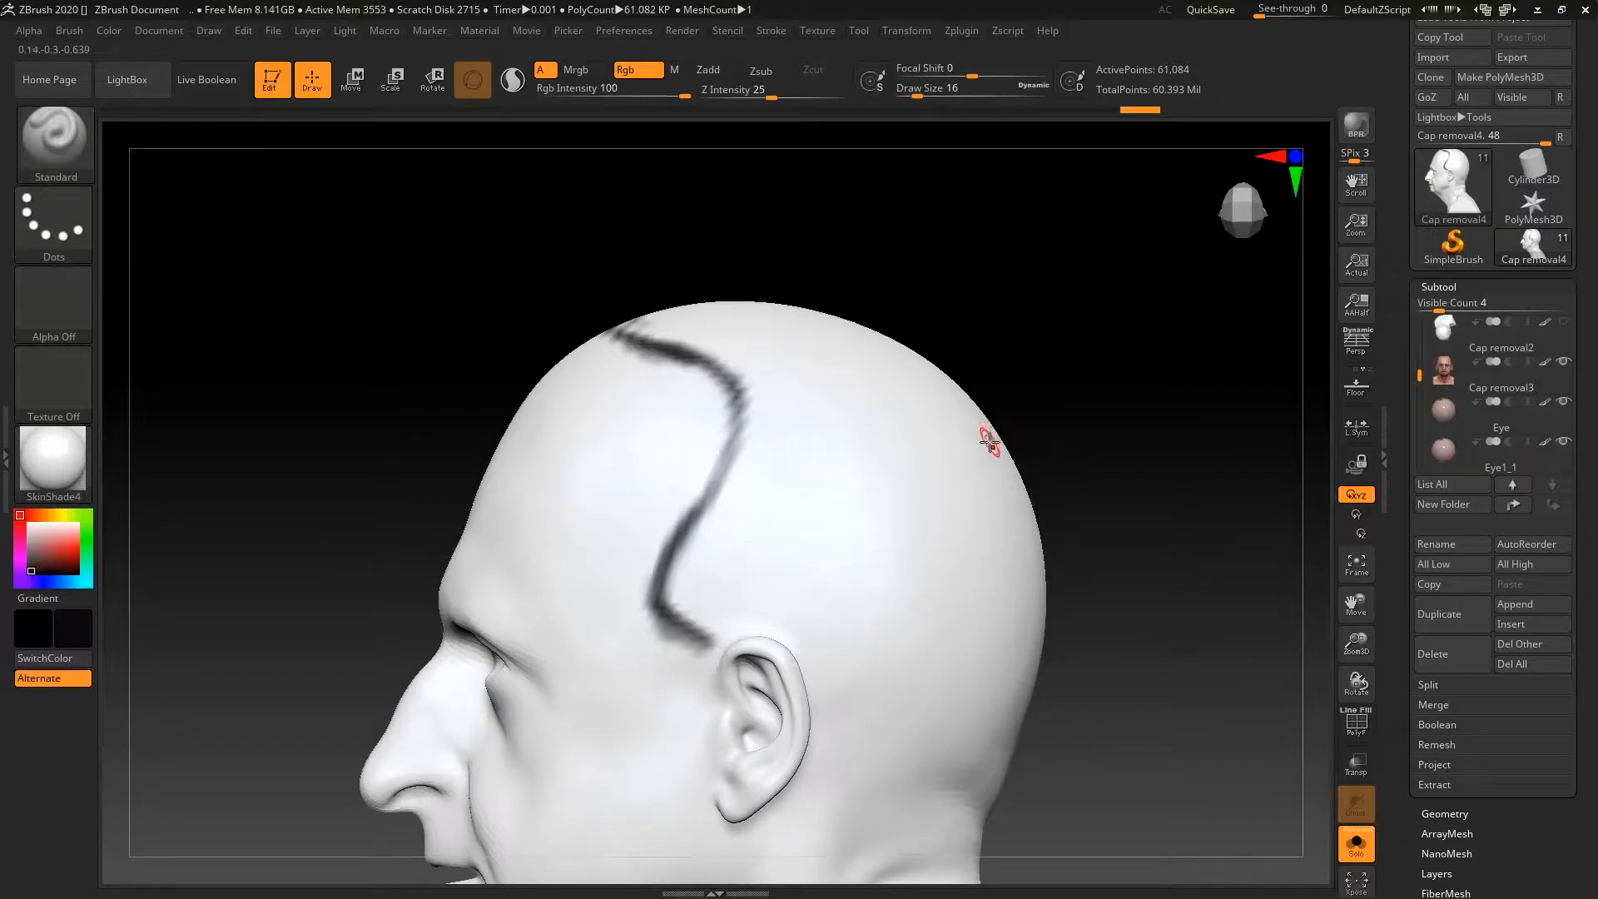
Undo the painted hairline strokes, including a trial stroke running upward from the front of the ear
key(ctrl+z)
key(ctrl+z)
key(ctrl+z)
key(ctrl+z)
key(ctrl+z)
key(ctrl+z)
key(ctrl+z)
key(ctrl+z)
key(ctrl+z)
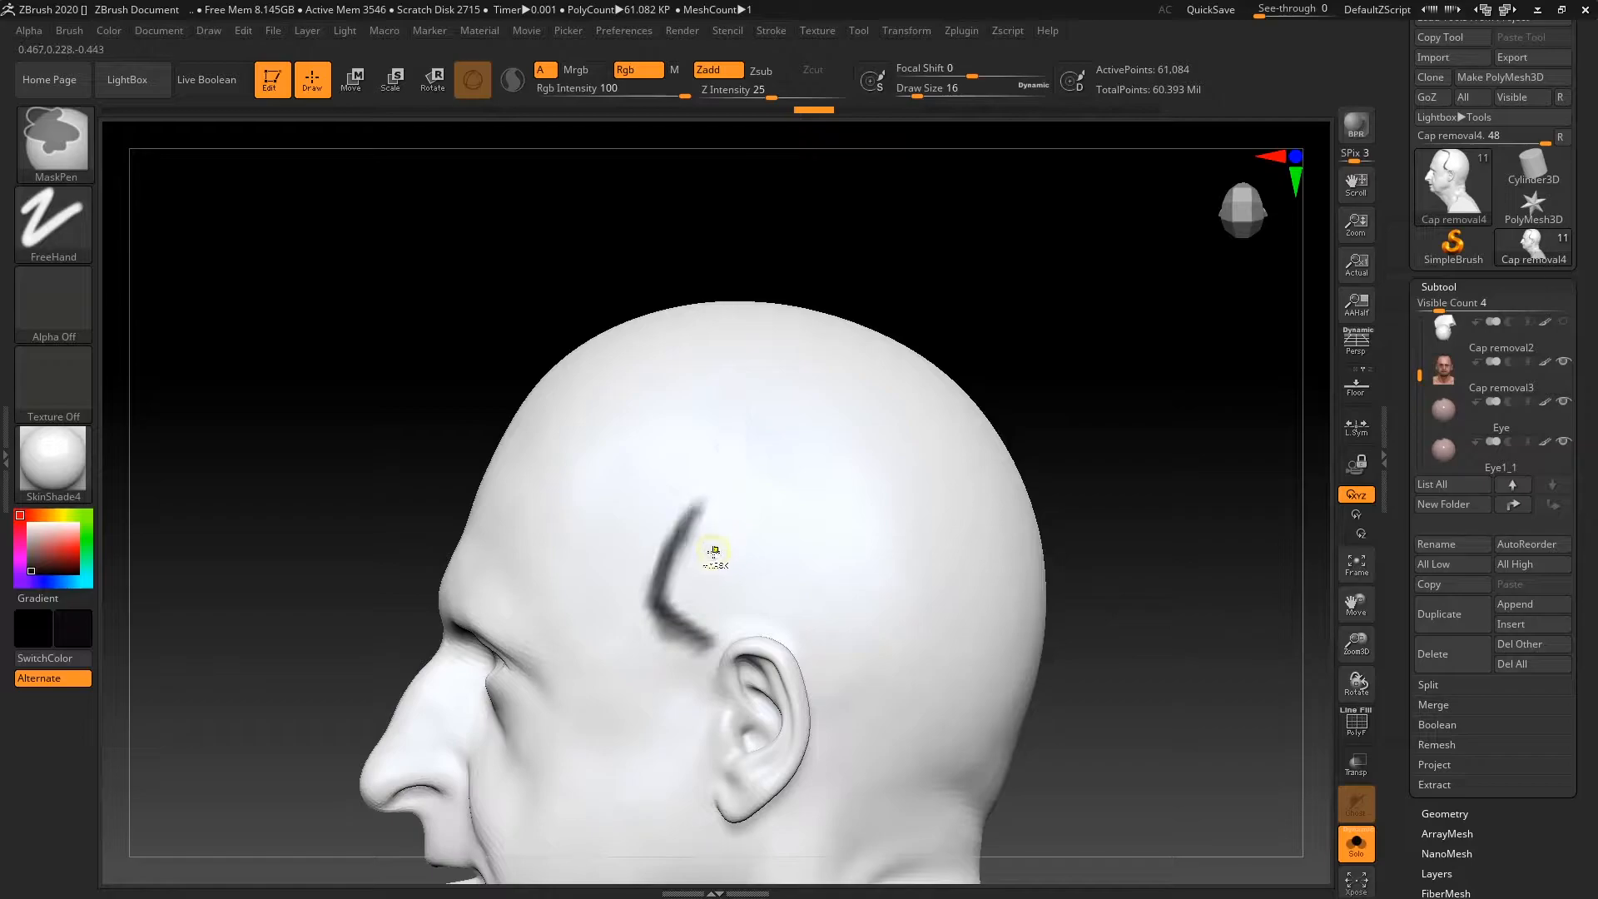
key(ctrl+z)
key(ctrl+z)
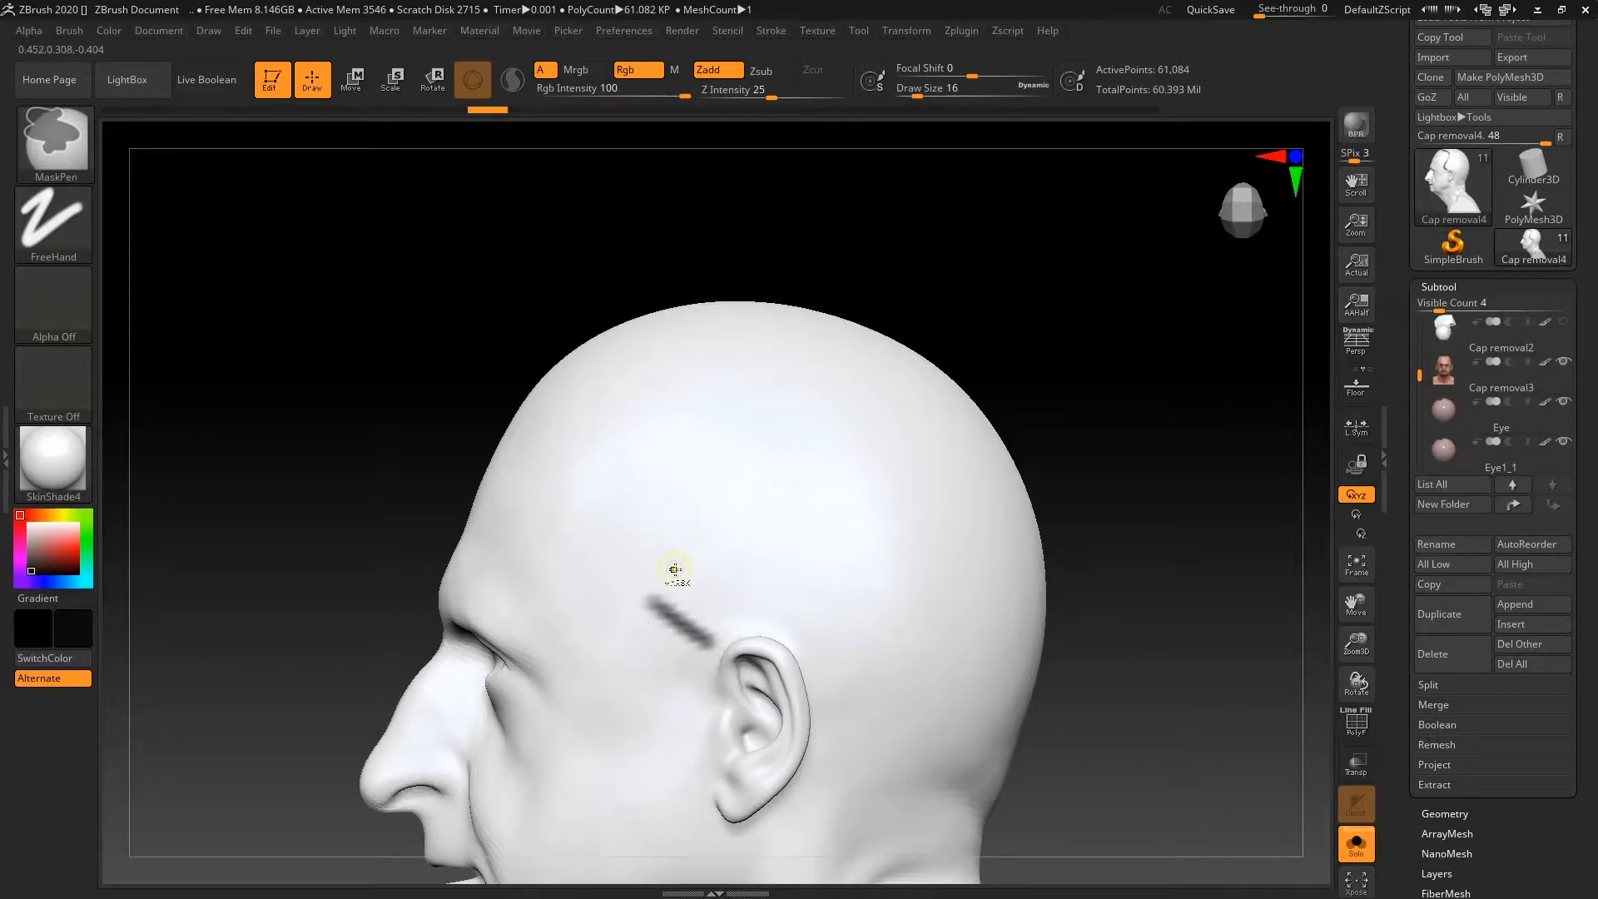
key(ctrl+z)
key(ctrl+z)
key(ctrl+z)
key(ctrl+z)
key(ctrl+shift+z)
drag(682, 598, 645, 527)
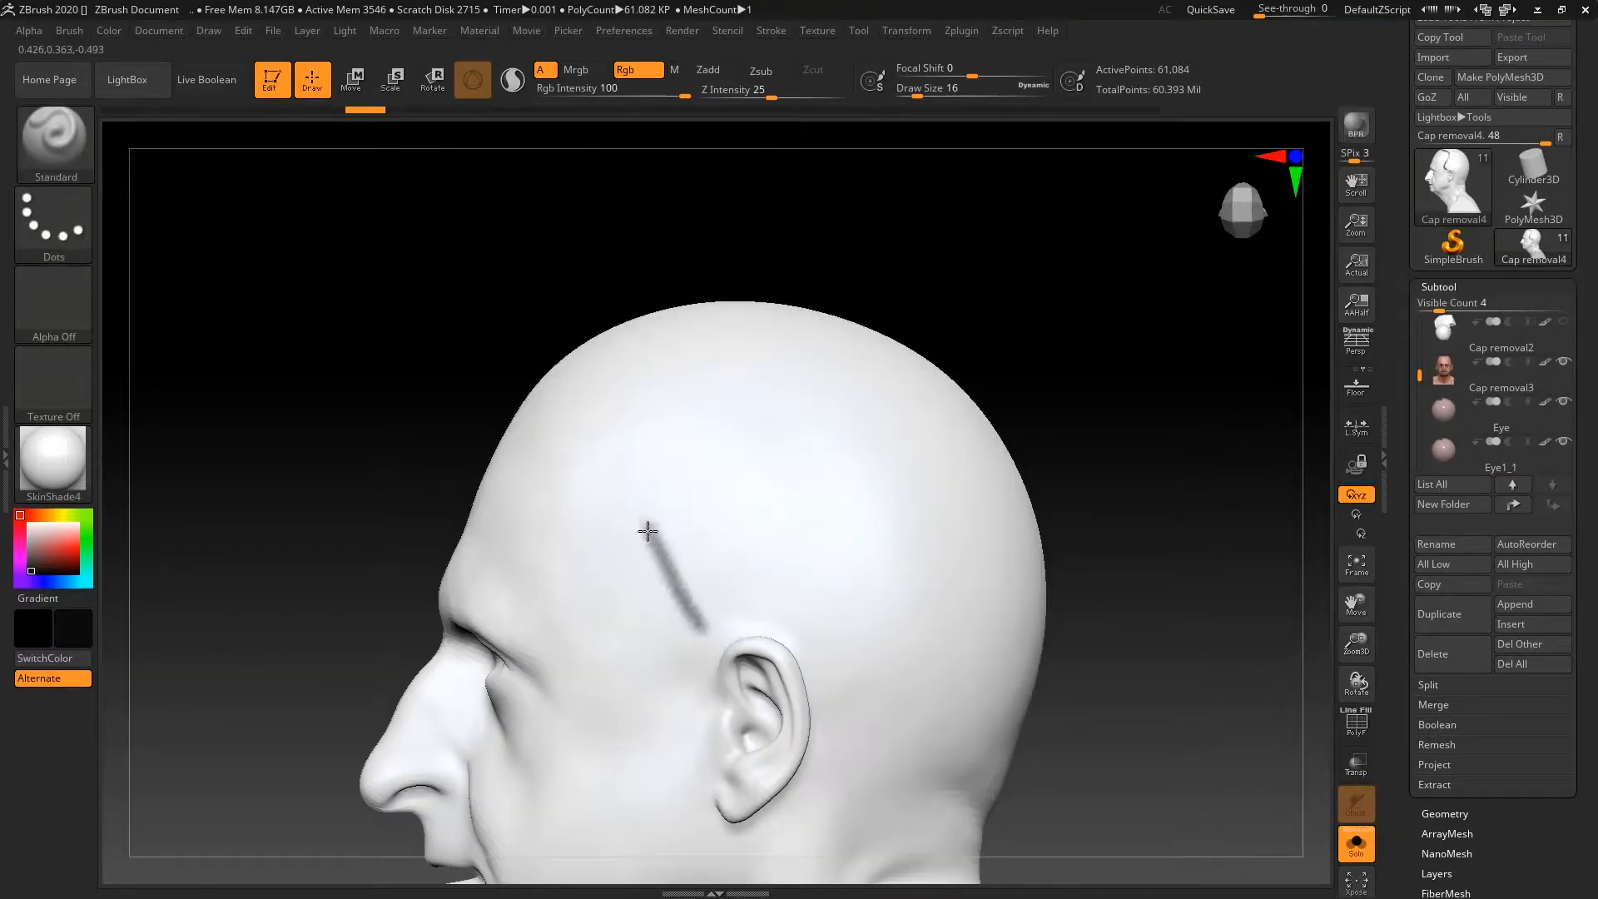
key(ctrl+z)
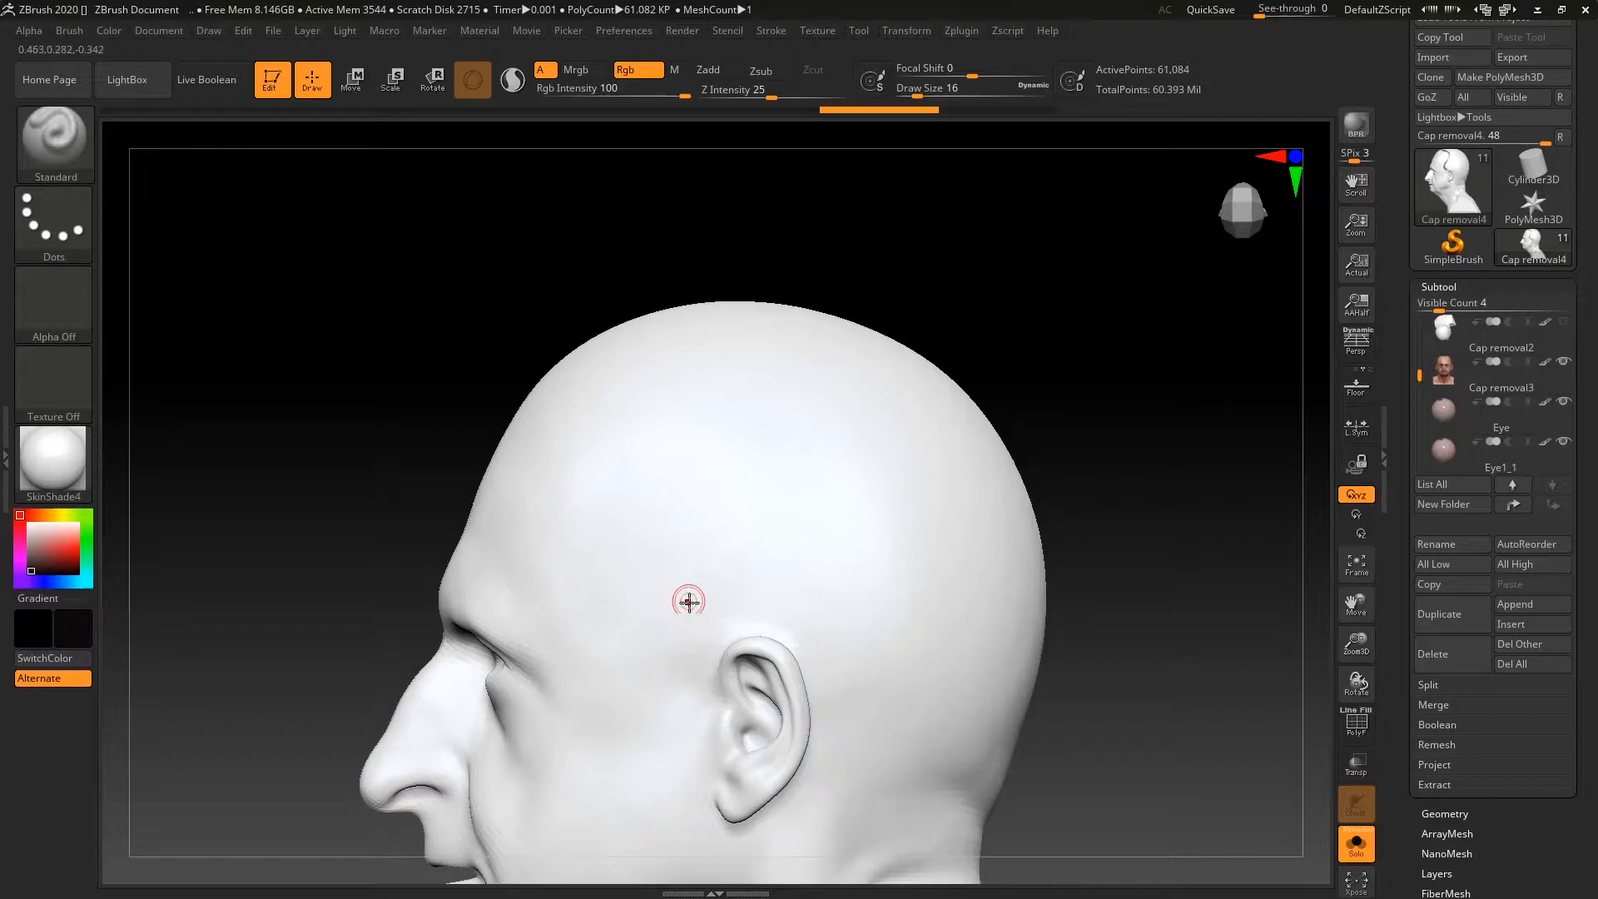
mouse_move(630, 595)
ctrl+mouse_down()
mouse_move(669, 637)
mouse_move(681, 520)
mouse_move(735, 415)
ctrl+mouse_up()
key(ctrl+z)
drag(694, 495, 725, 426)
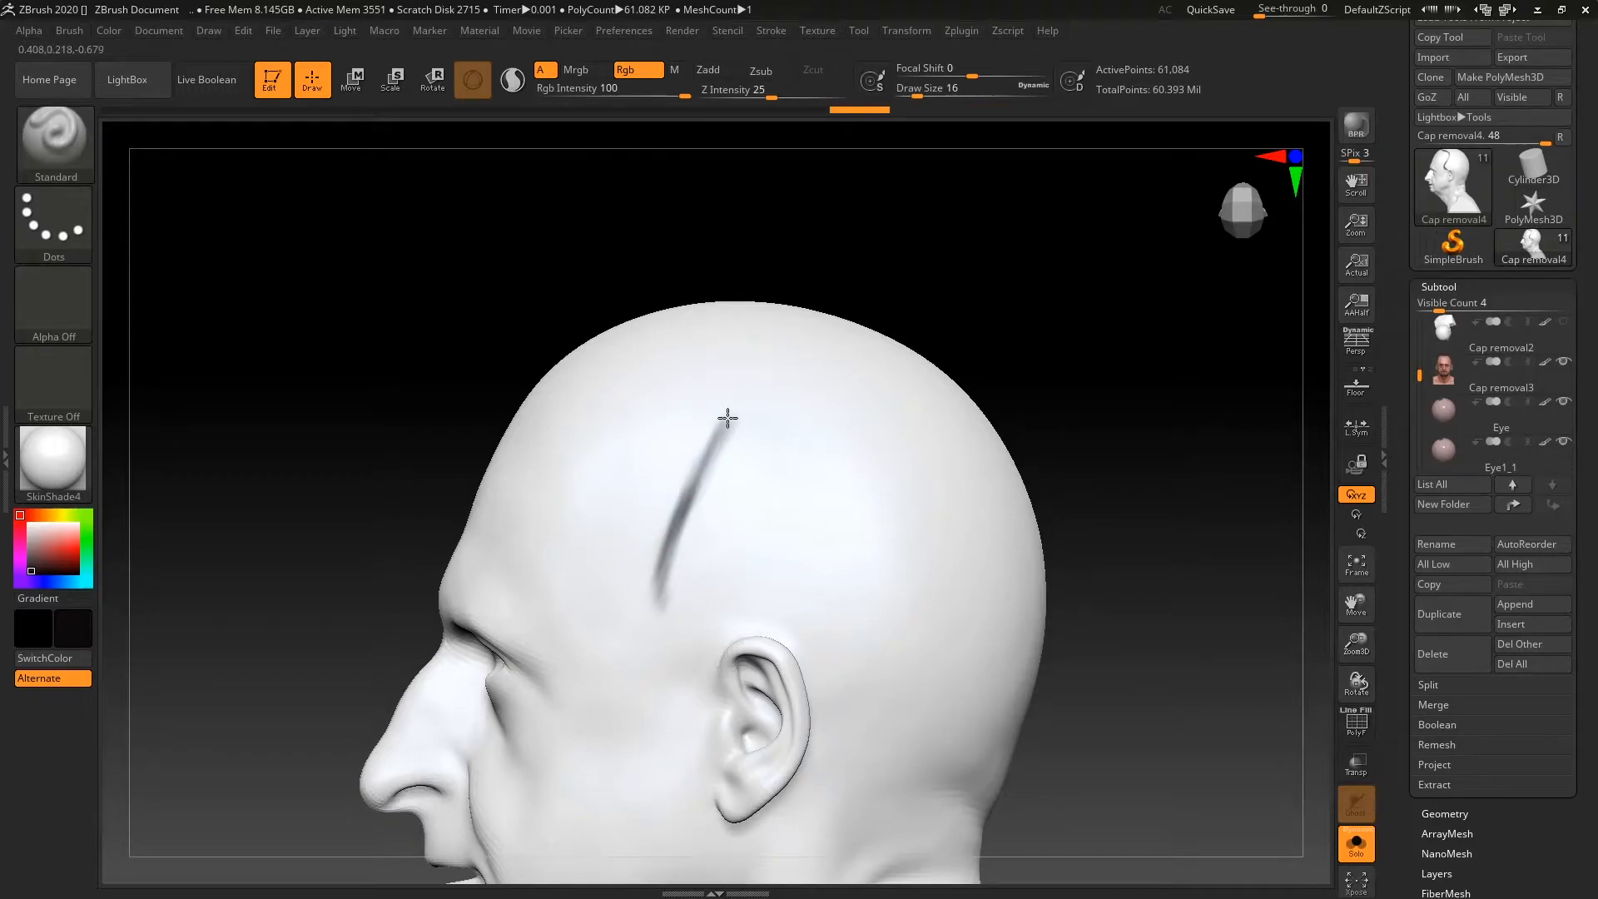
alt+drag(1066, 361, 1011, 441)
drag(1011, 441, 1018, 486)
key(ctrl+z)
Paint a black line rising from above the ear along the temple to the front of the head
drag(637, 562, 684, 484)
drag(957, 358, 592, 504)
drag(512, 263, 535, 454)
mouse_move(511, 265)
mouse_down()
mouse_move(503, 382)
mouse_move(581, 529)
mouse_move(560, 523)
mouse_up()
mouse_move(927, 435)
shift+mouse_down()
mouse_move(989, 385)
mouse_move(1121, 331)
shift+mouse_up()
mouse_move(1056, 430)
mouse_down()
mouse_move(1059, 399)
mouse_move(1045, 486)
mouse_up()
mouse_move(601, 405)
mouse_down()
mouse_move(702, 348)
mouse_move(617, 332)
mouse_move(688, 382)
mouse_move(803, 320)
mouse_move(805, 341)
mouse_up()
key(ctrl+z)
key(ctrl+z)
Paint a black hairline with a draw size of 18 across the front of the head, dipping at the centre and joining the temple lines
key(space)
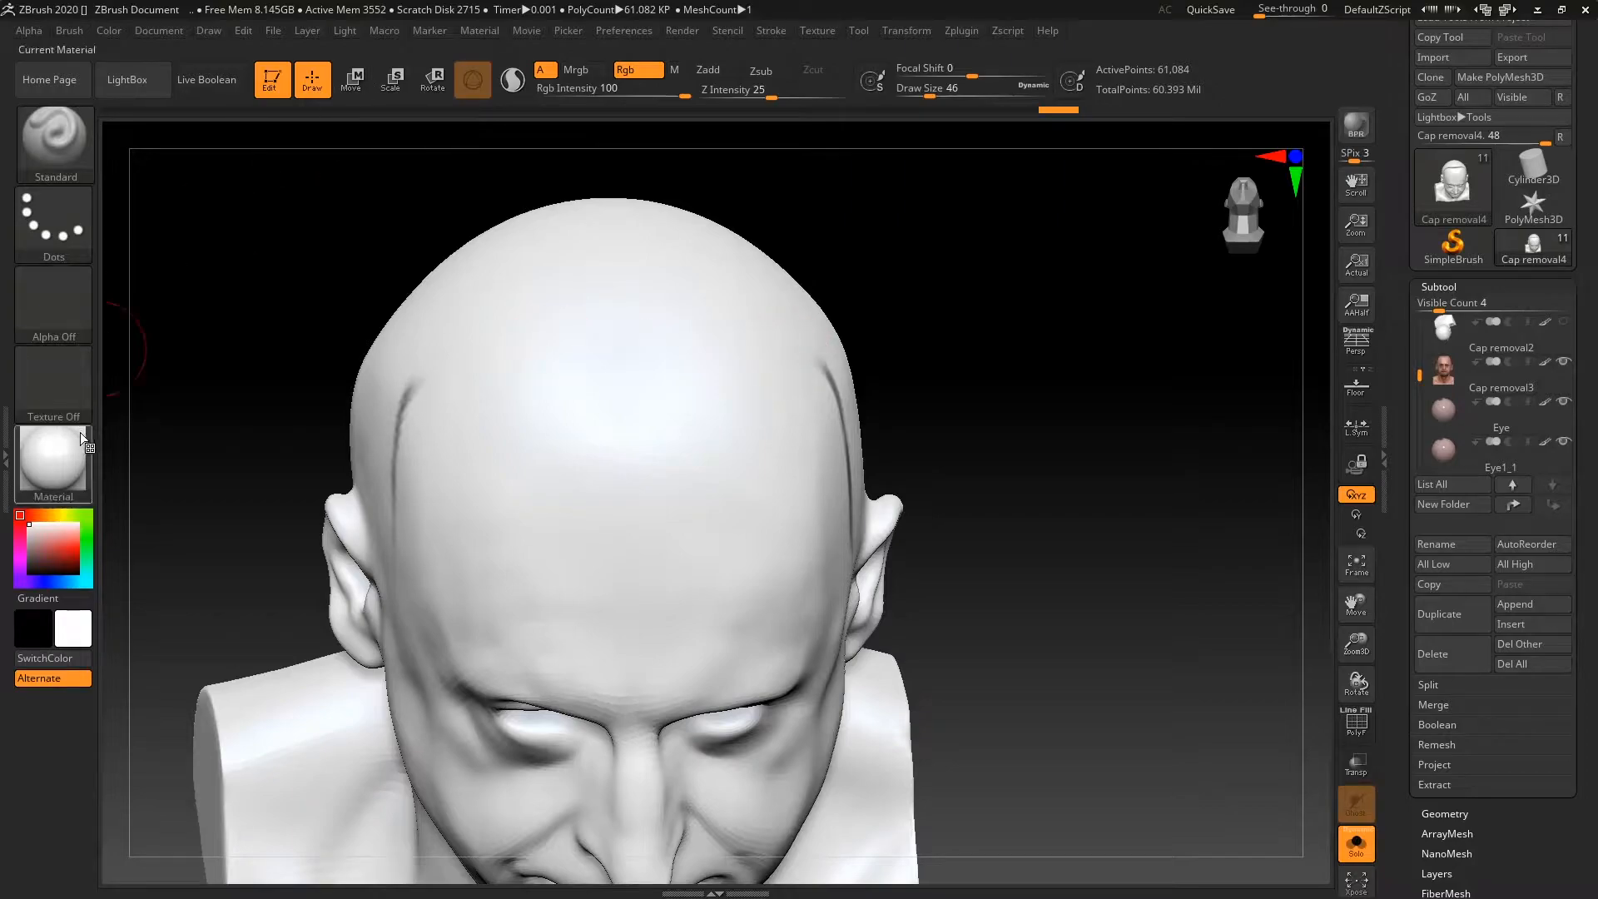
drag(41, 546, 28, 589)
key(space)
drag(975, 326, 962, 326)
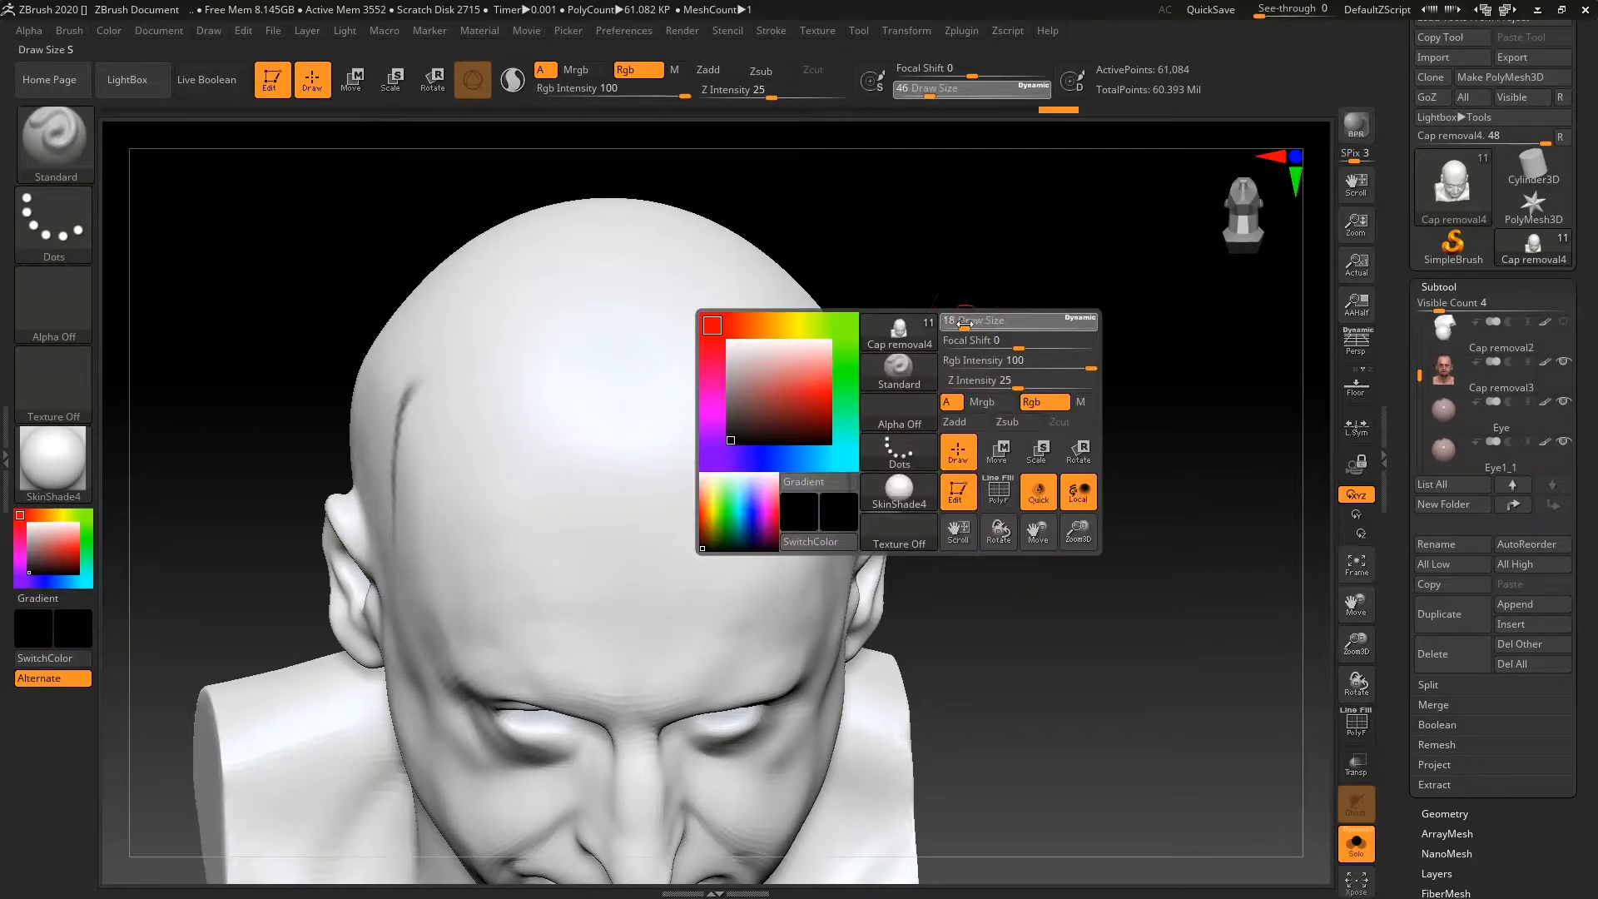
mouse_move(634, 438)
mouse_down()
mouse_move(725, 390)
mouse_move(644, 417)
mouse_move(689, 410)
mouse_move(685, 424)
mouse_move(800, 367)
mouse_up()
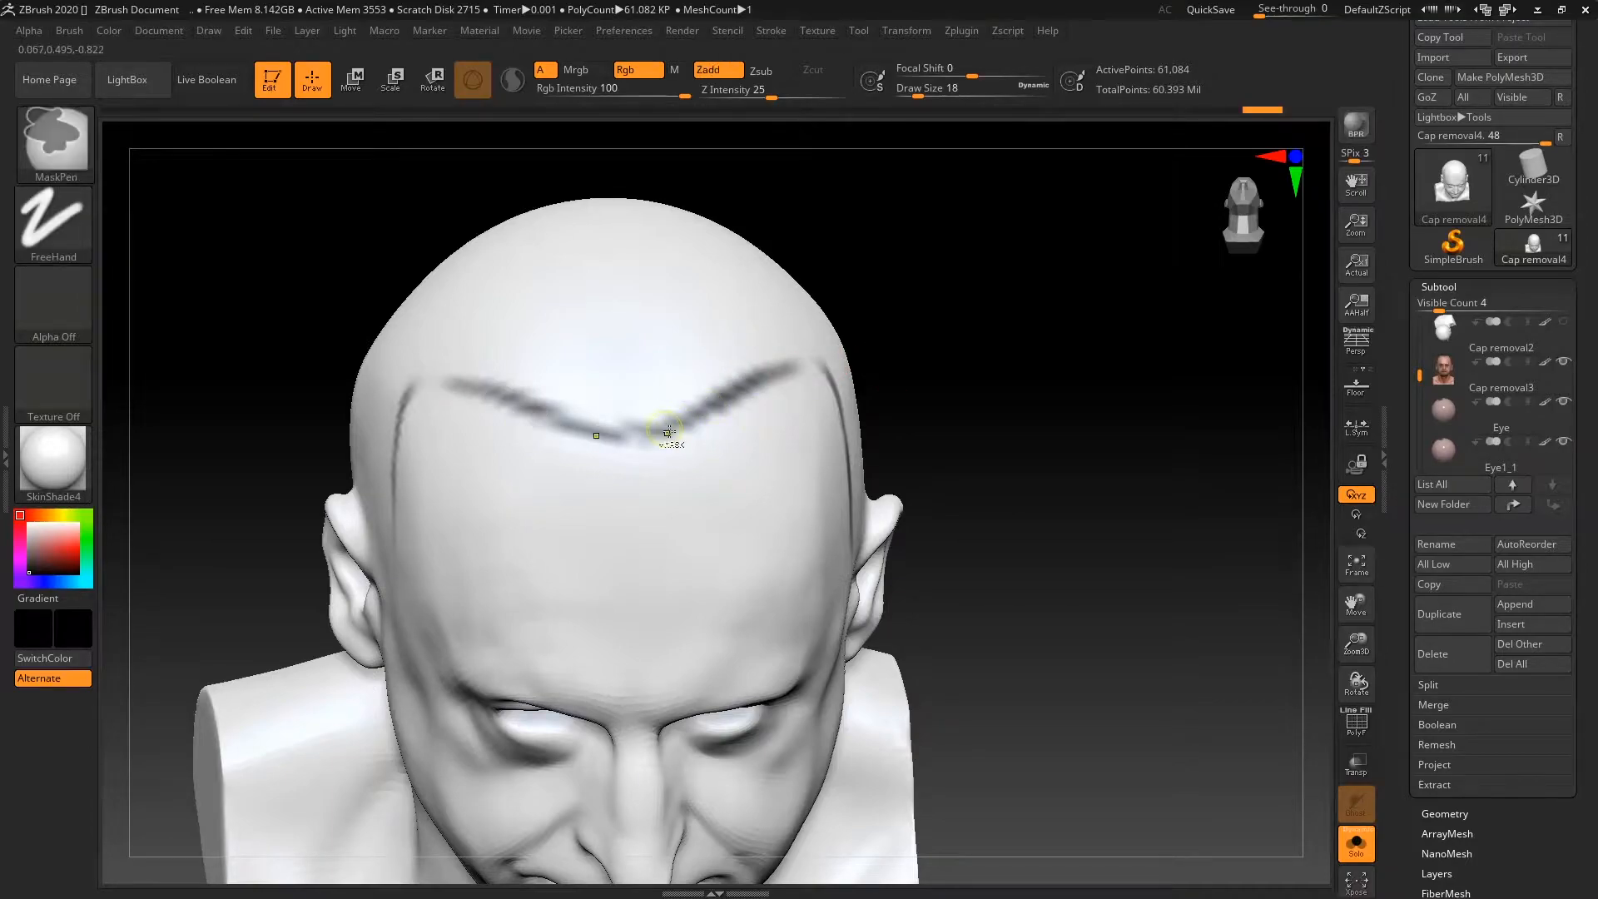
key(ctrl+z)
key(ctrl+z)
mouse_move(647, 439)
mouse_down()
mouse_move(774, 375)
mouse_move(988, 321)
mouse_move(938, 299)
mouse_move(930, 408)
mouse_up()
drag(517, 355, 677, 410)
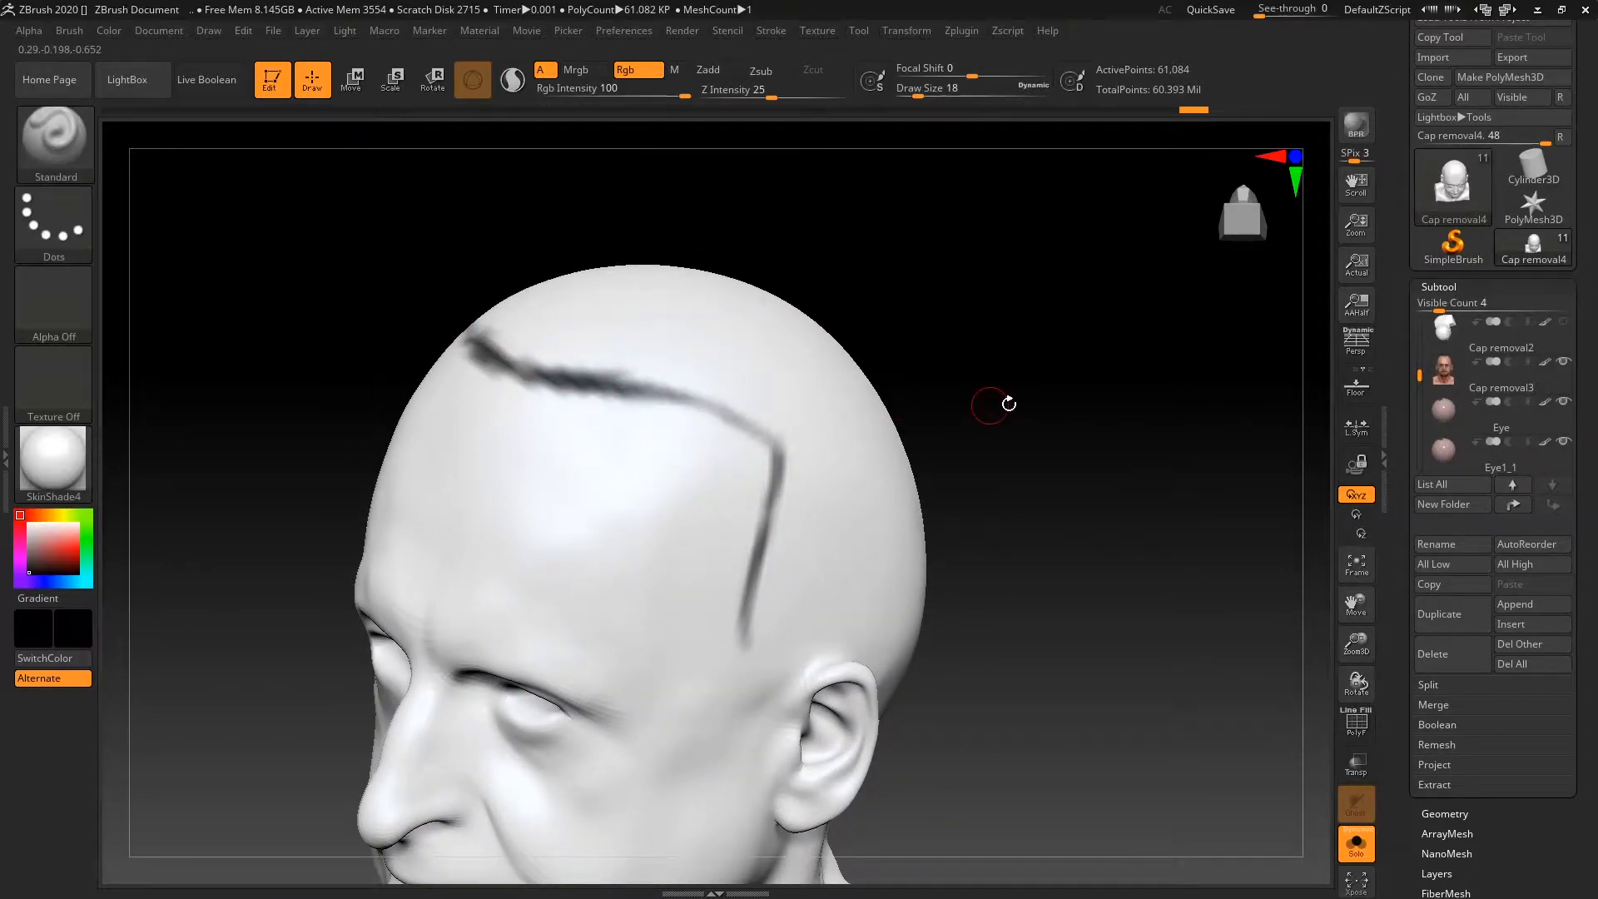
Darken the temple corner of the hairline and the upper part of the line running down from it
drag(993, 404, 916, 364)
mouse_move(661, 392)
mouse_down()
mouse_move(731, 410)
mouse_move(727, 518)
mouse_up()
drag(735, 416, 719, 514)
drag(1078, 460, 1041, 406)
drag(662, 577, 670, 645)
mouse_move(1103, 491)
alt+mouse_down()
mouse_move(1065, 435)
mouse_move(1100, 441)
alt+mouse_up()
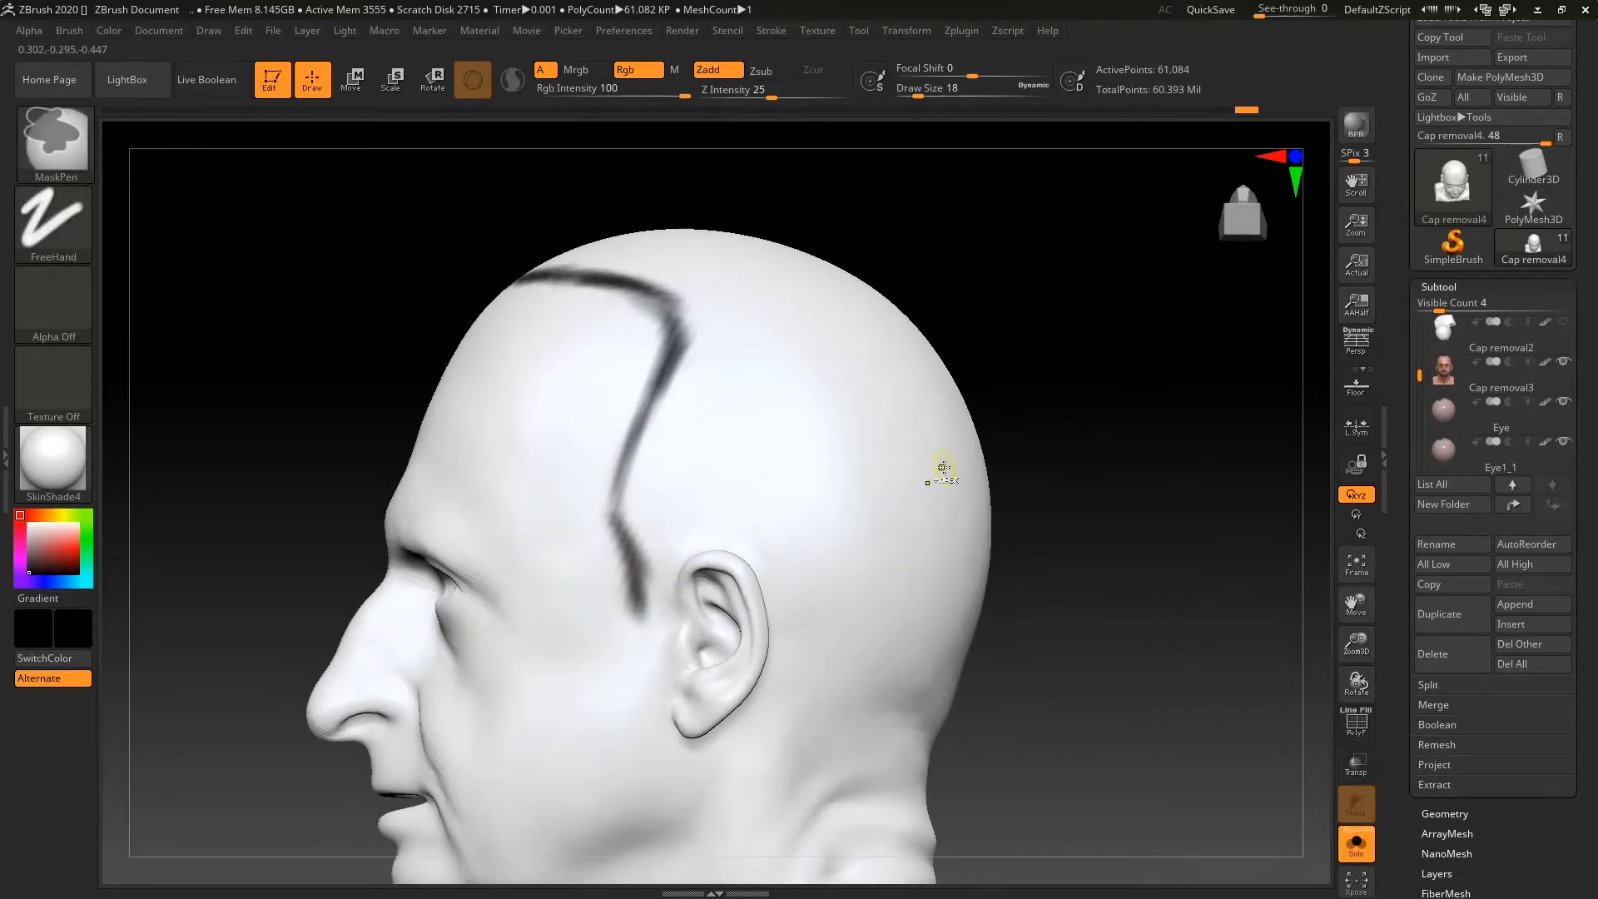
key(ctrl+z)
key(ctrl+z)
key(ctrl+z)
Try curving the lower end of the temple line down to the top of the ear
drag(620, 512, 661, 540)
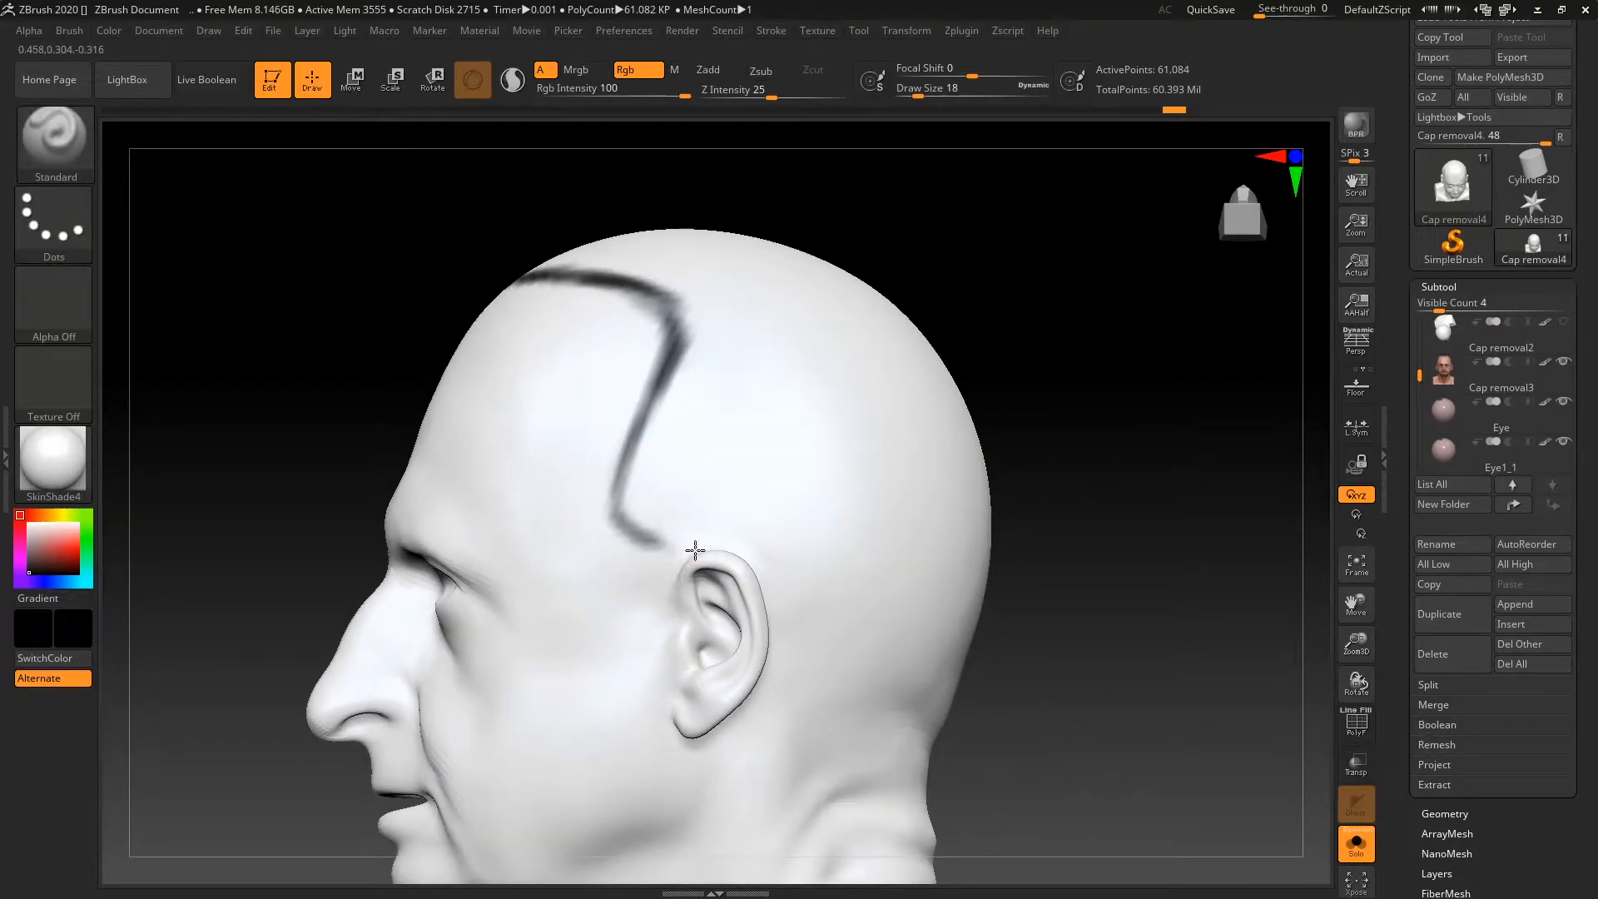
mouse_move(1031, 410)
mouse_down()
mouse_move(1006, 439)
mouse_move(1034, 467)
mouse_move(1037, 436)
mouse_move(873, 470)
mouse_up()
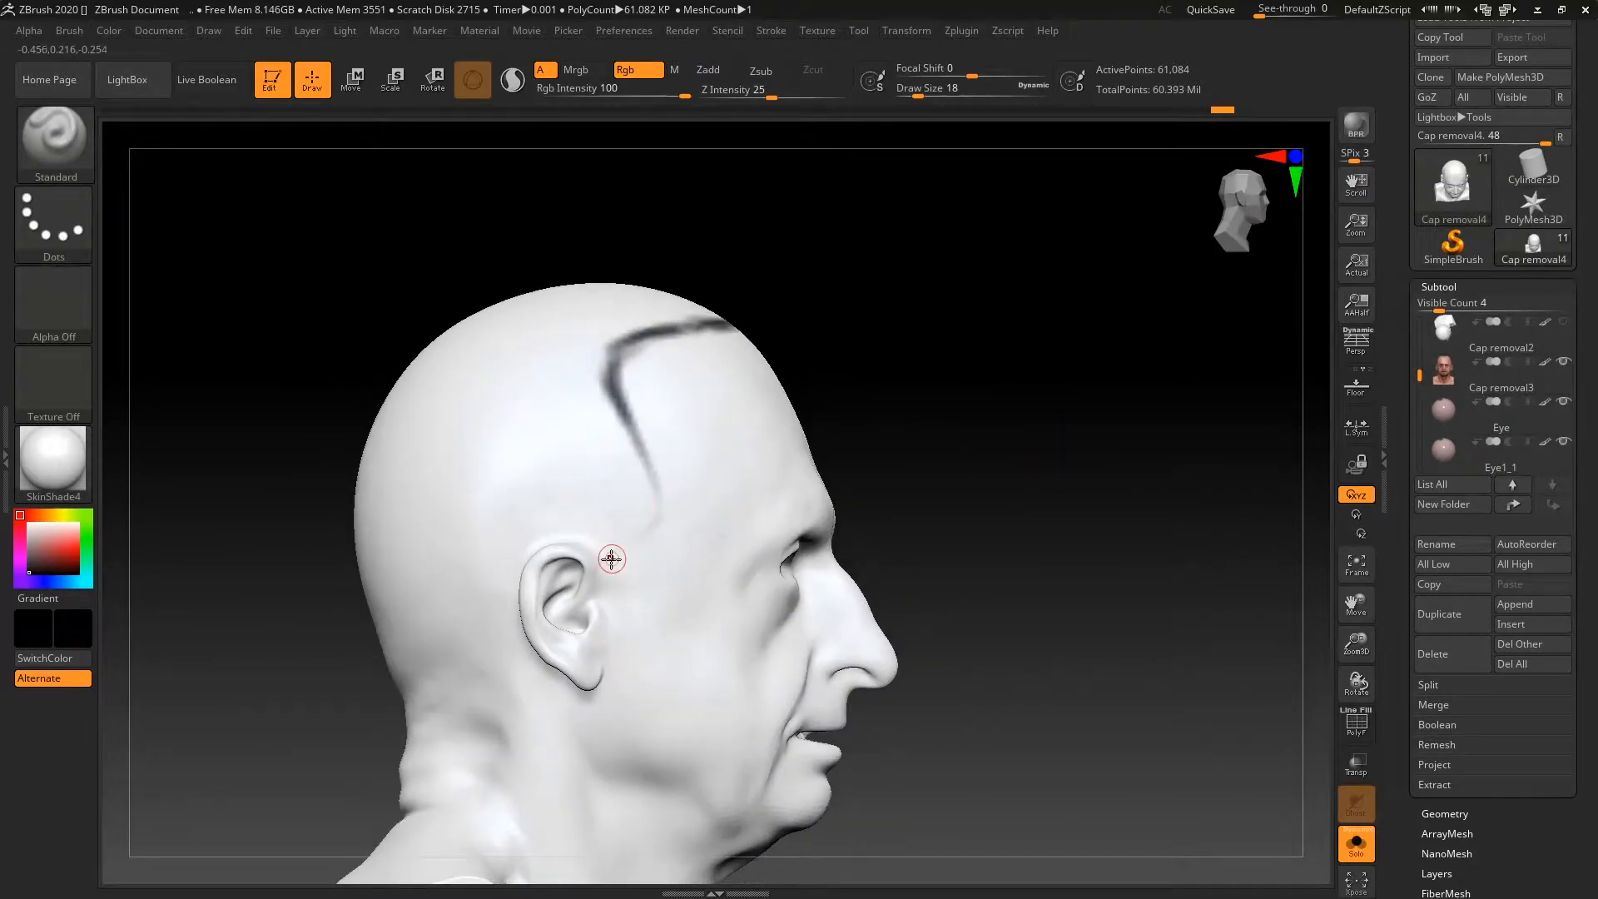
mouse_move(932, 370)
mouse_down()
mouse_move(1098, 332)
mouse_move(1043, 407)
mouse_move(1095, 496)
mouse_move(1112, 417)
mouse_move(1064, 470)
mouse_move(1024, 382)
mouse_move(1009, 453)
mouse_move(1011, 410)
mouse_move(1137, 442)
mouse_move(1091, 471)
mouse_move(1038, 439)
mouse_move(1022, 474)
mouse_up()
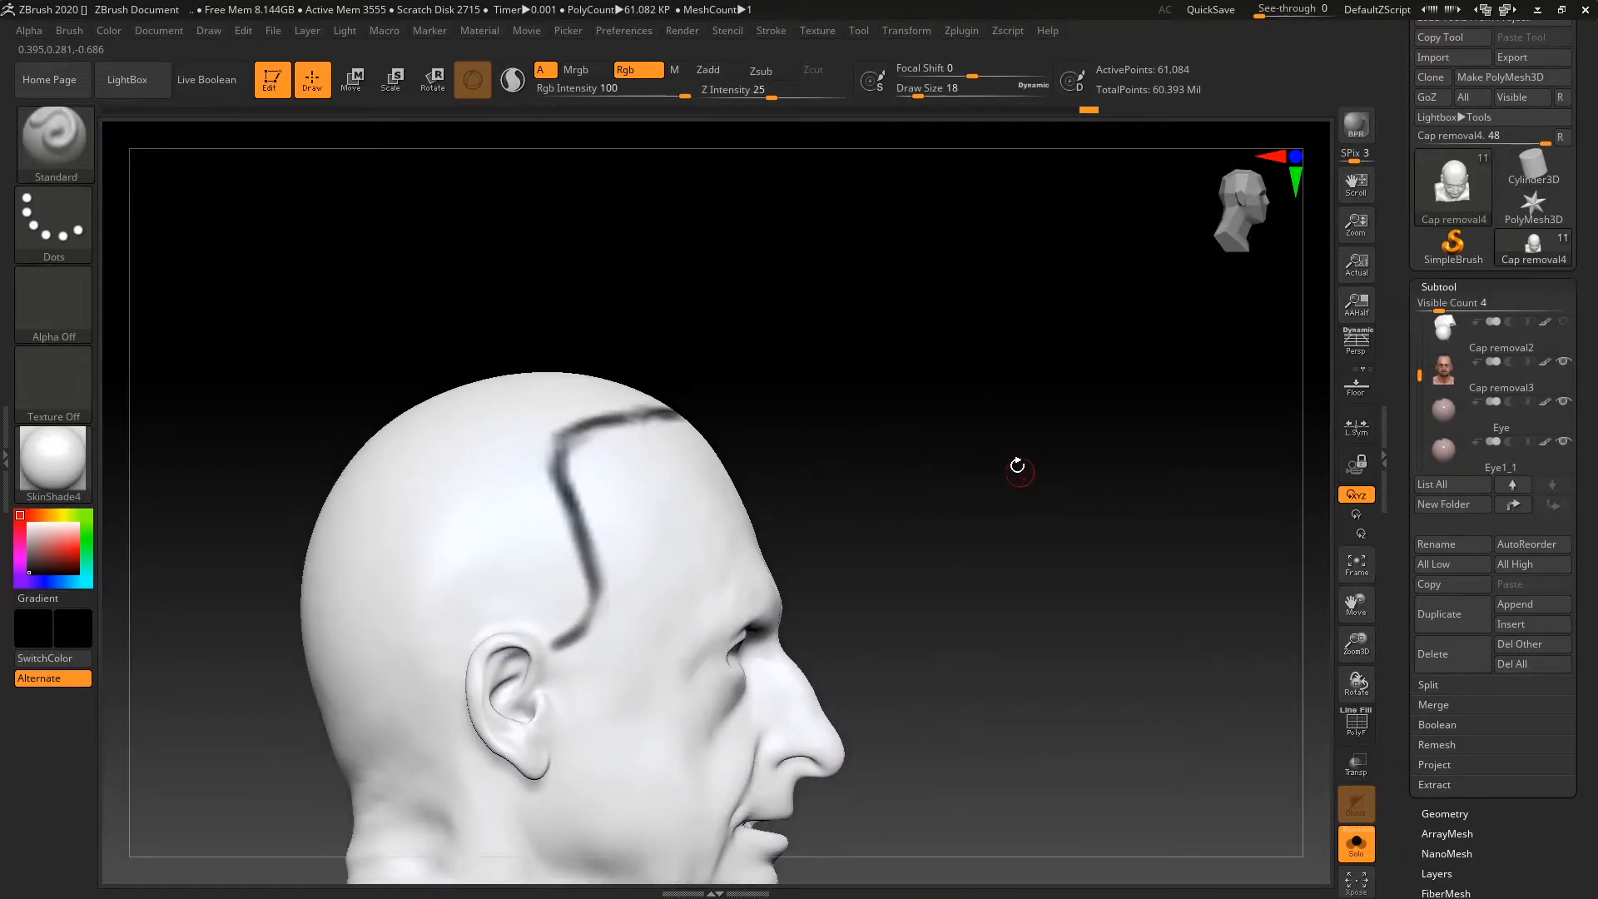
drag(563, 651, 605, 574)
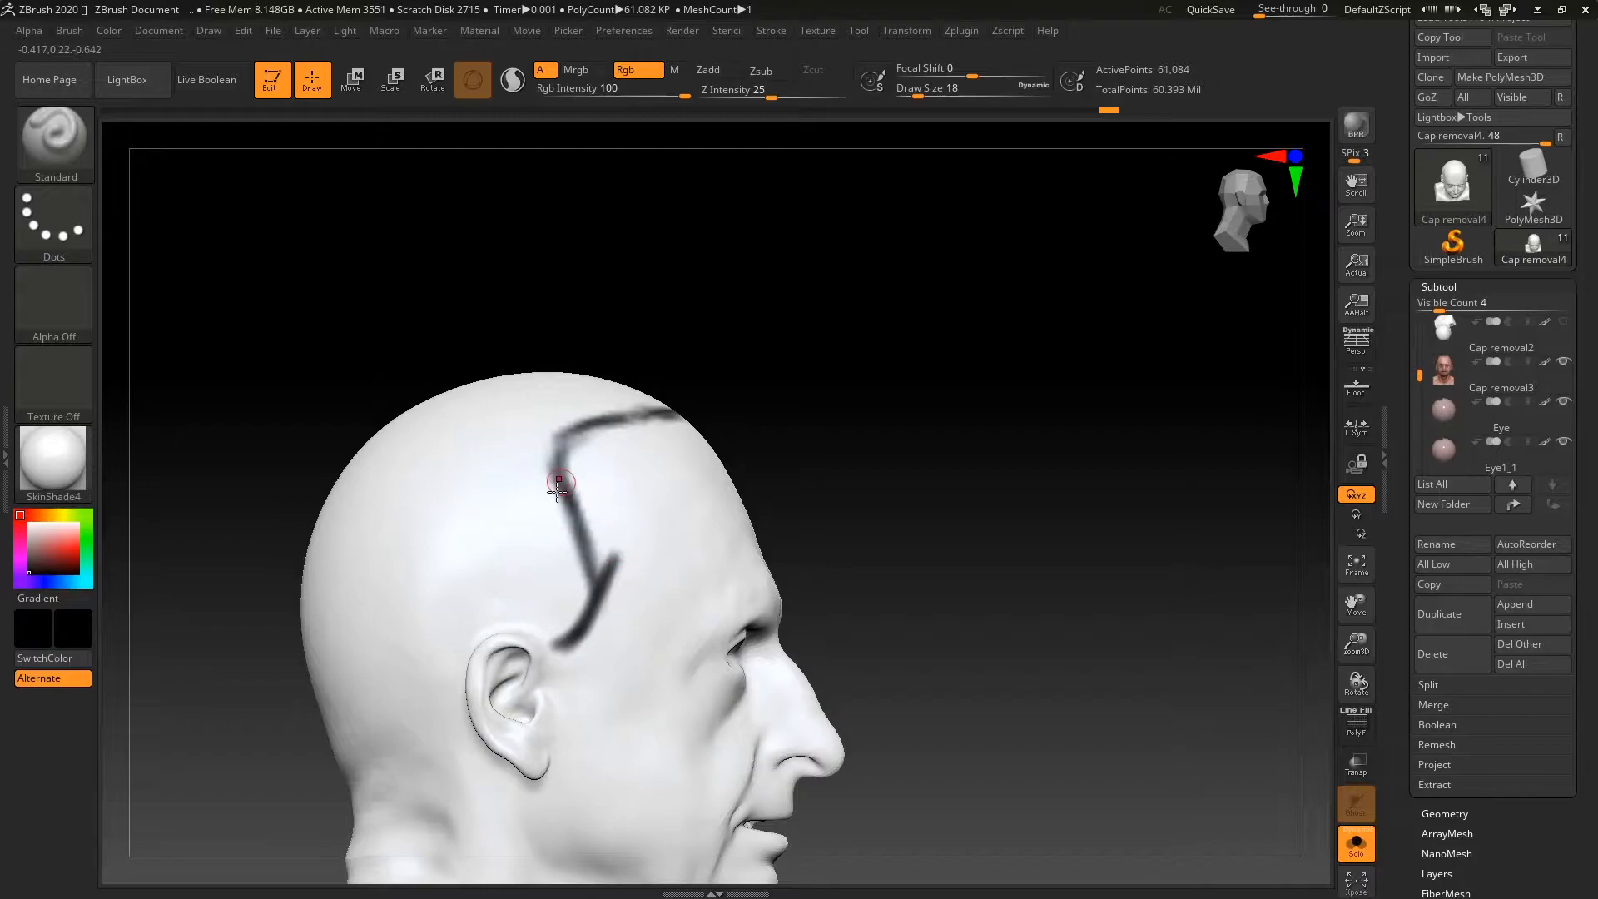
key(ctrl+z)
Repaint the lower temple line in black on the face's right side, curving forward above the ear, and trim its edge with white
drag(44, 539, 28, 521)
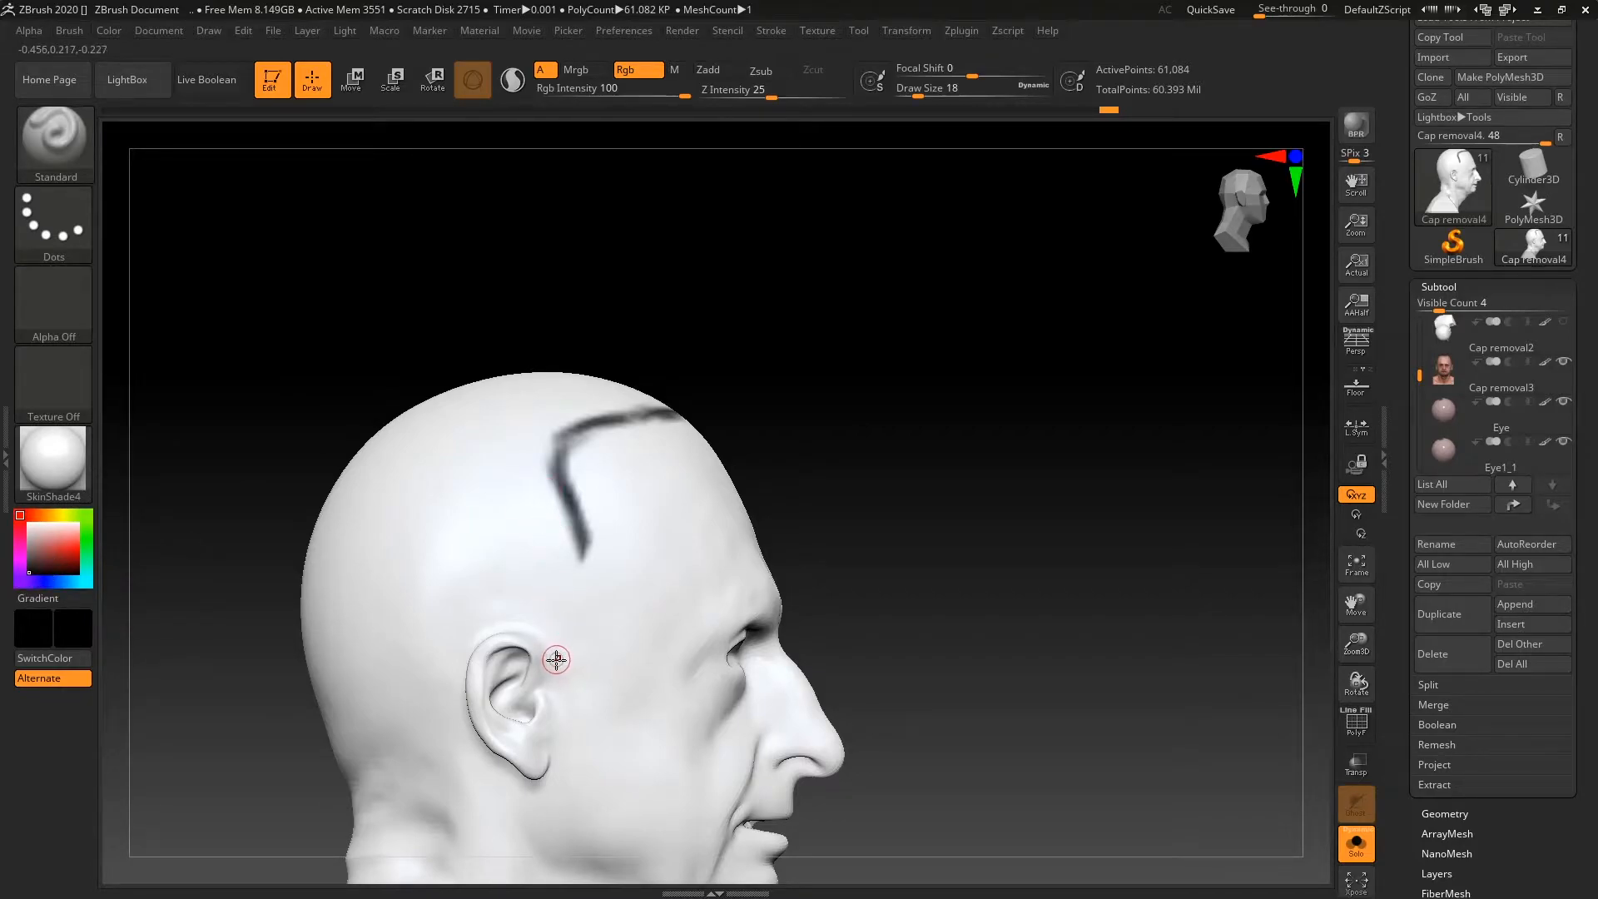
mouse_move(566, 654)
mouse_down()
mouse_move(597, 626)
mouse_move(613, 564)
mouse_up()
mouse_move(557, 462)
mouse_down()
mouse_move(592, 530)
mouse_move(562, 485)
mouse_up()
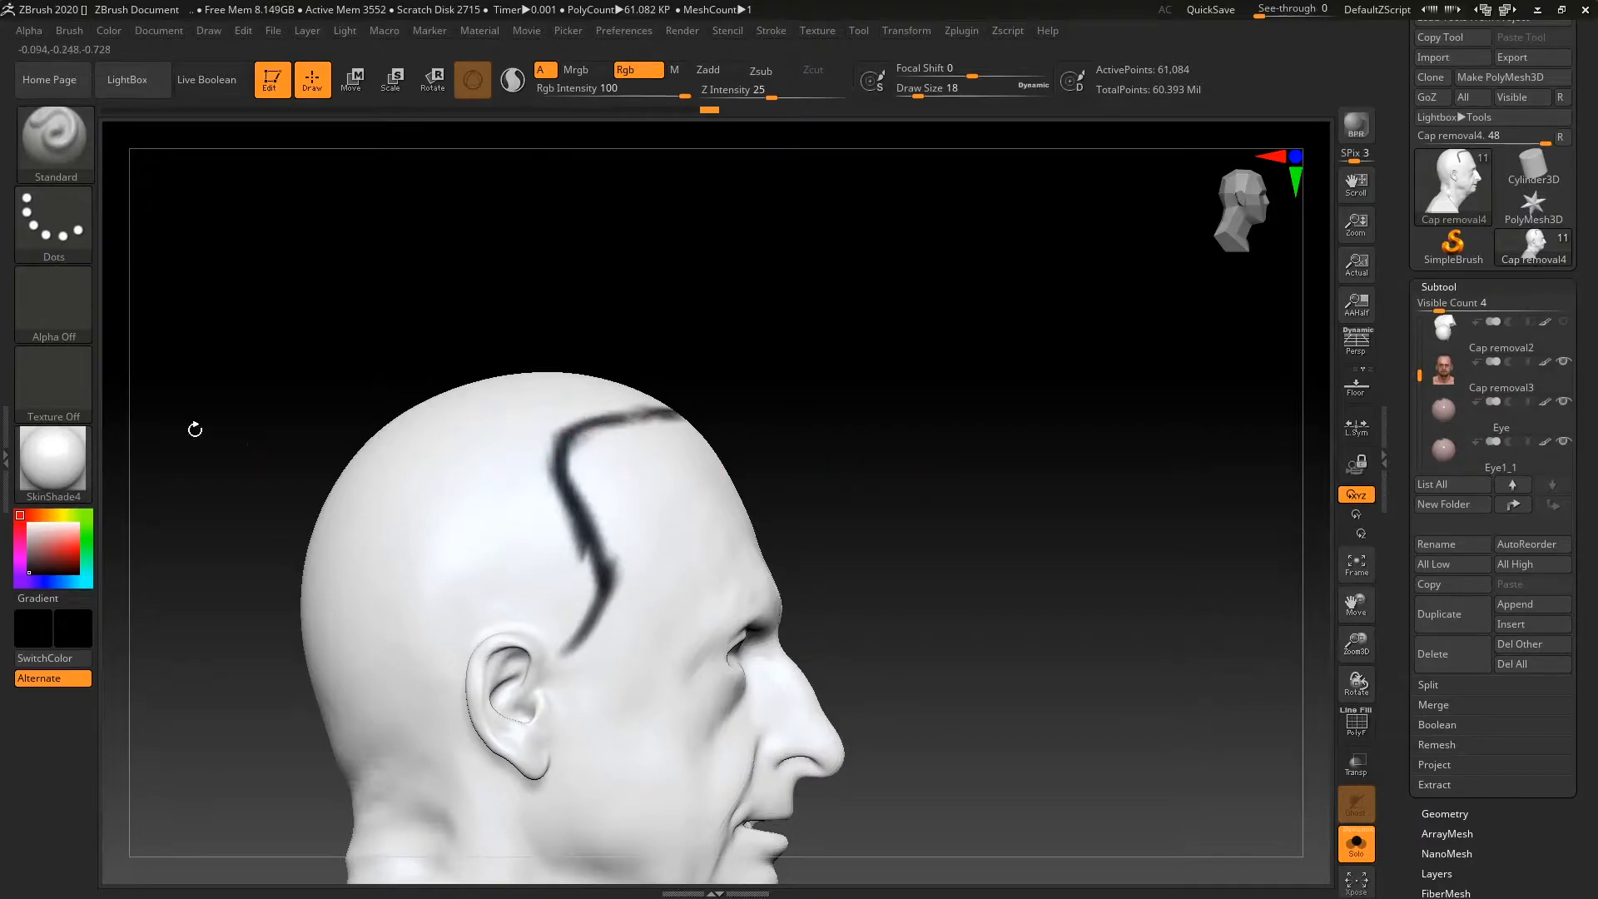
click(30, 522)
drag(537, 493, 586, 580)
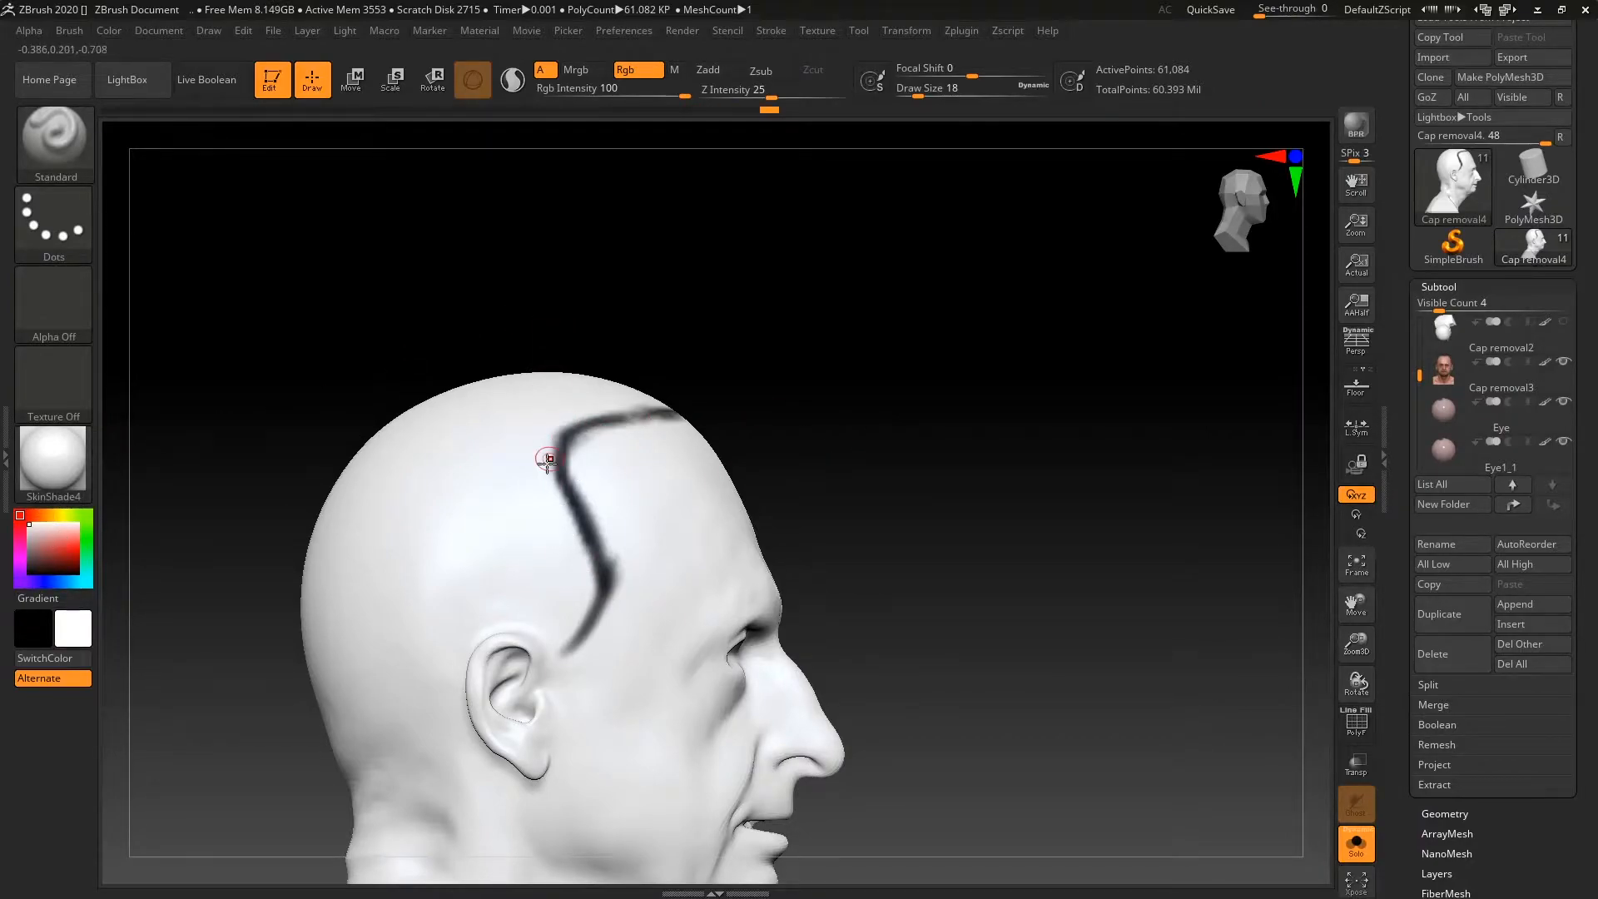
Repaint the lower temple line in black on the face's left side, bending forward at the temple and back to the ear
drag(848, 632, 925, 460)
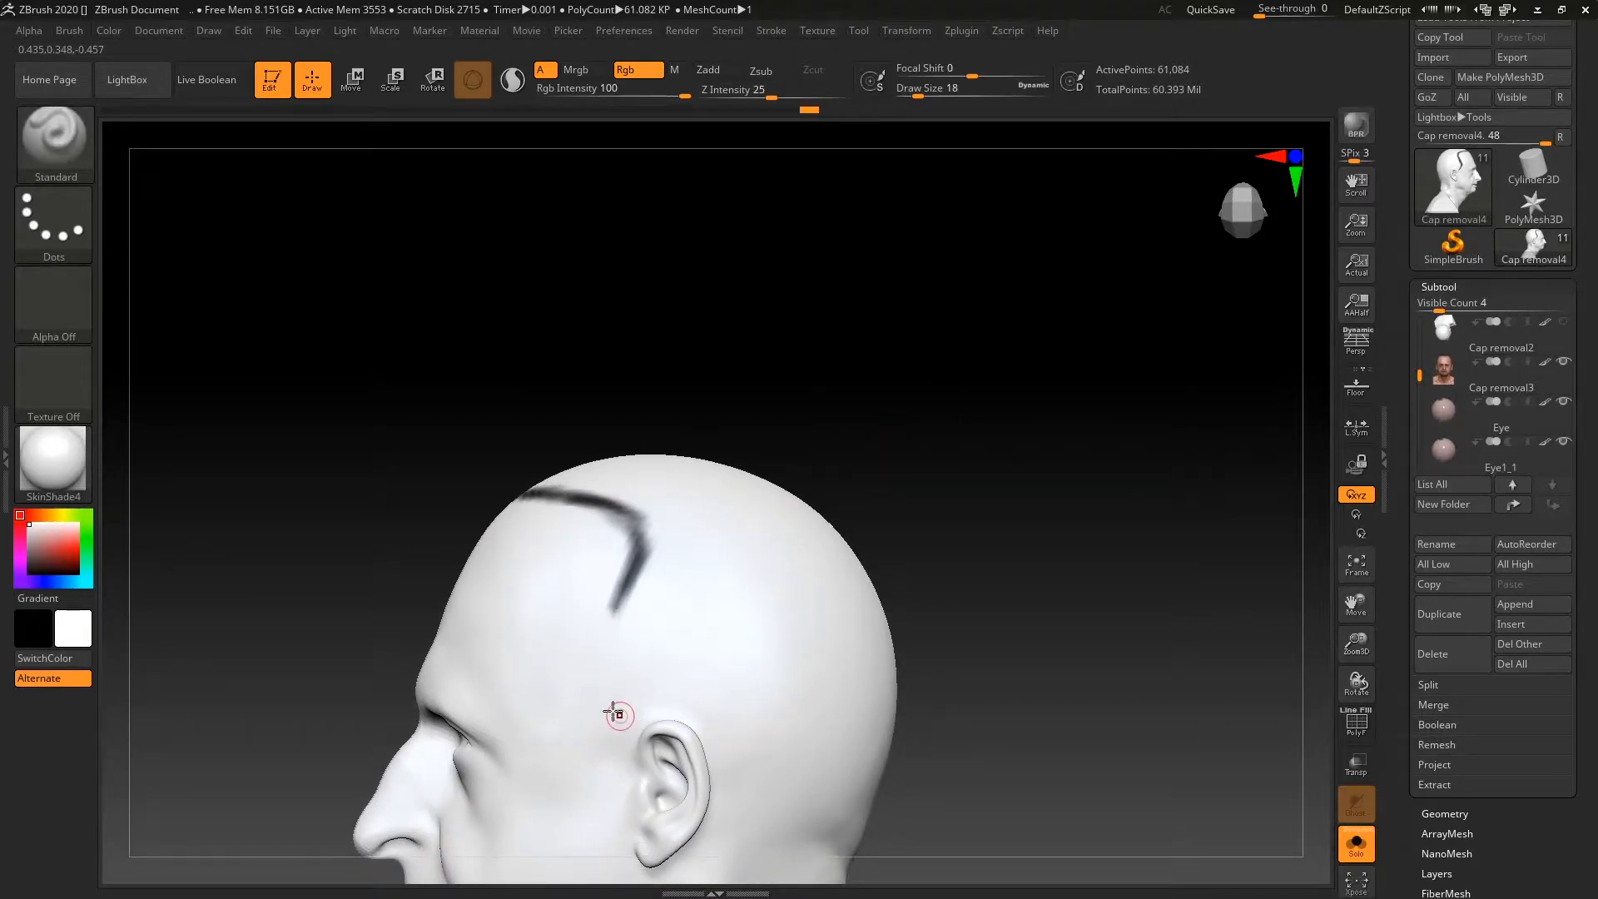
click(29, 573)
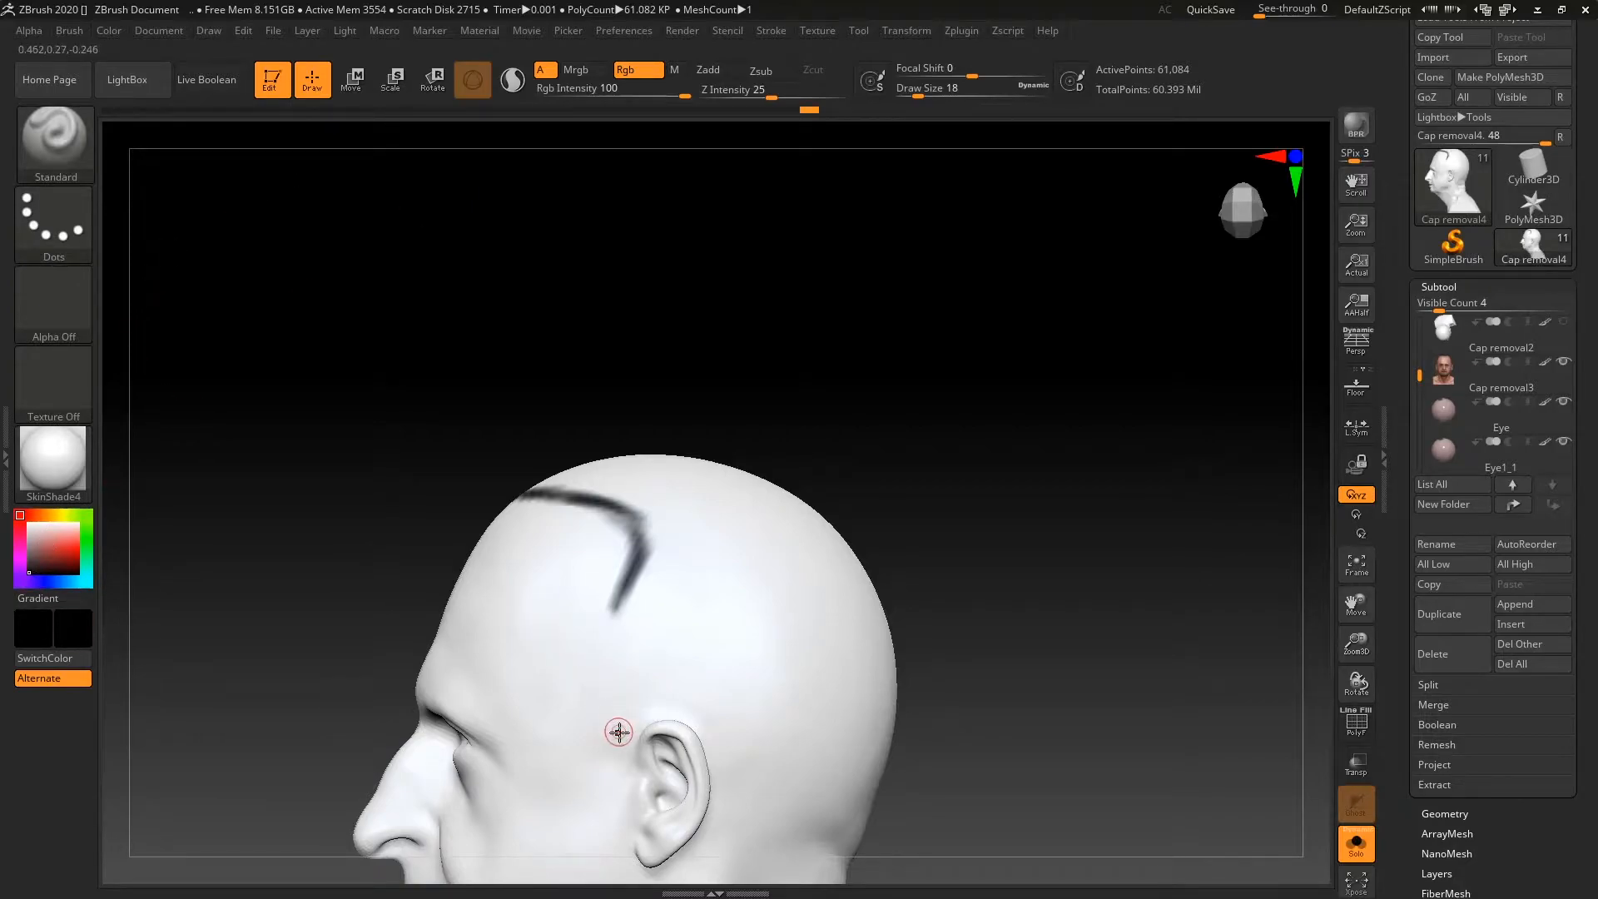
drag(591, 682, 621, 583)
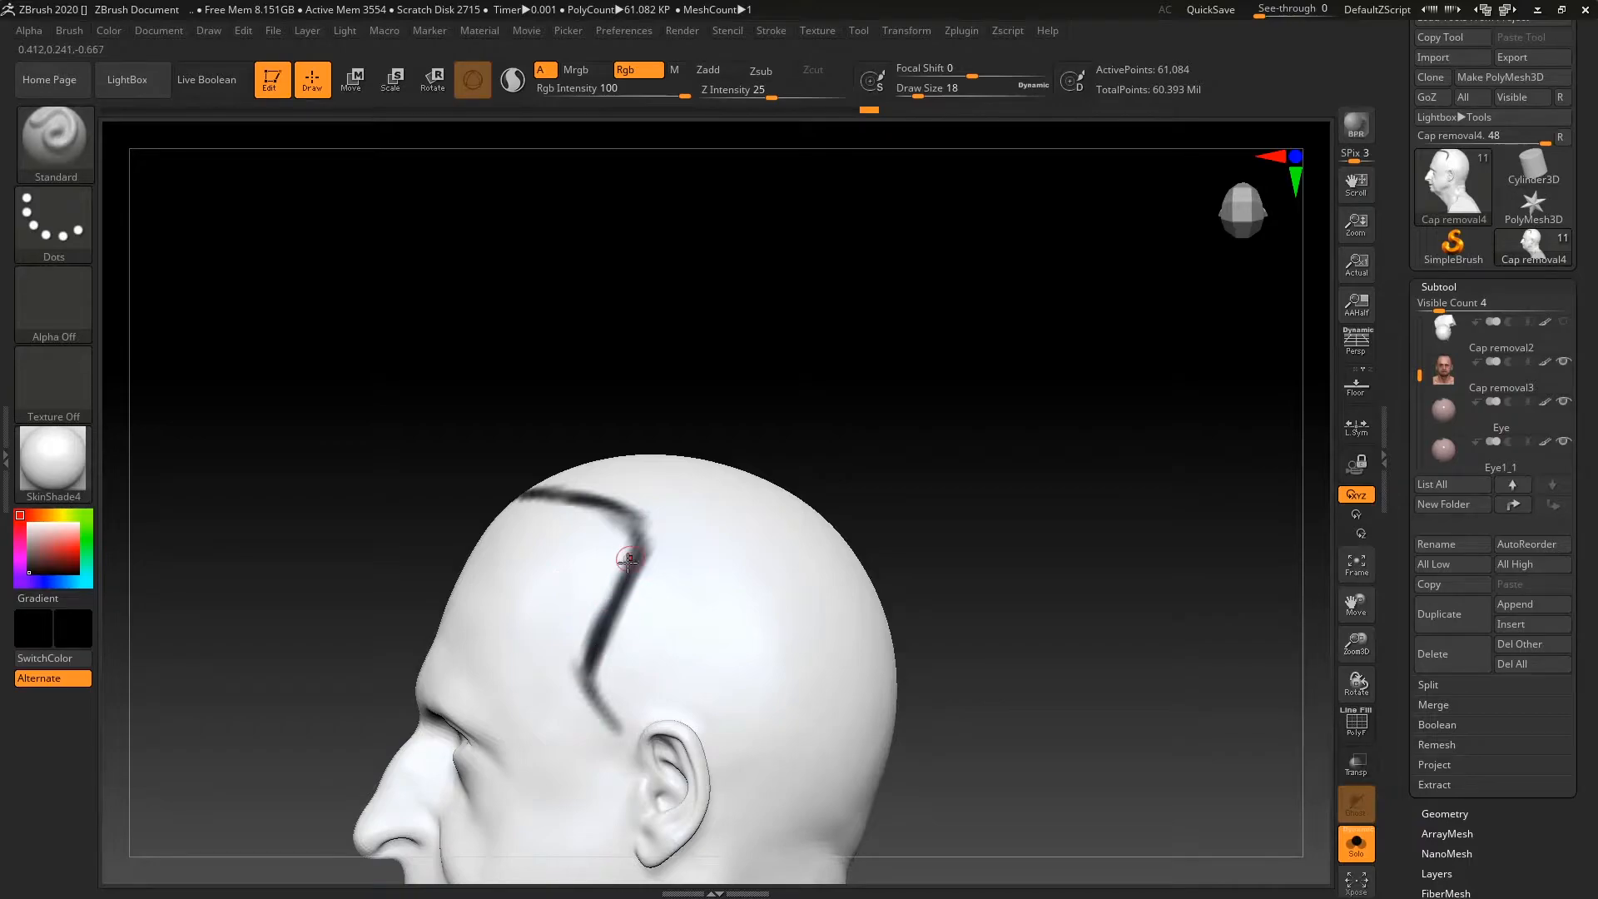
Thicken and smooth the black hairline across the front of the head between the two temple corners
mouse_move(887, 559)
mouse_down()
mouse_move(945, 524)
mouse_move(957, 482)
mouse_move(1001, 542)
mouse_move(945, 550)
mouse_move(956, 614)
mouse_move(896, 507)
mouse_move(906, 538)
mouse_up()
mouse_move(428, 477)
mouse_down()
mouse_move(550, 457)
mouse_move(616, 473)
mouse_up()
mouse_move(785, 463)
mouse_down()
mouse_move(792, 495)
mouse_move(806, 467)
mouse_move(803, 501)
mouse_move(820, 506)
mouse_move(769, 515)
mouse_up()
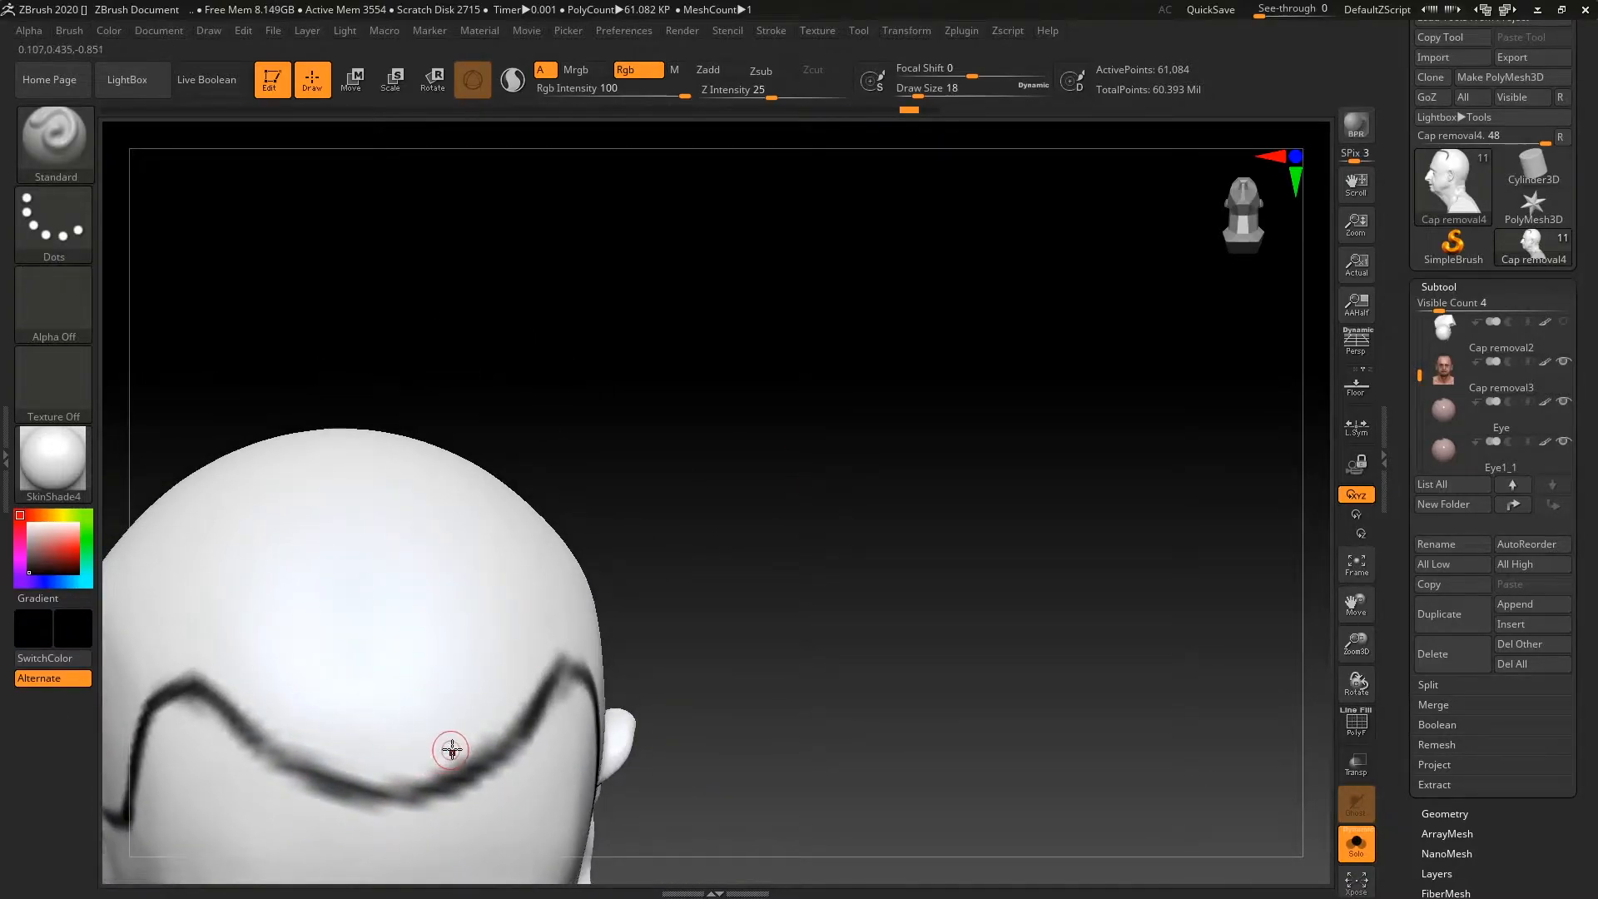
mouse_move(616, 633)
mouse_down()
mouse_move(748, 524)
mouse_move(738, 425)
mouse_move(431, 601)
mouse_up()
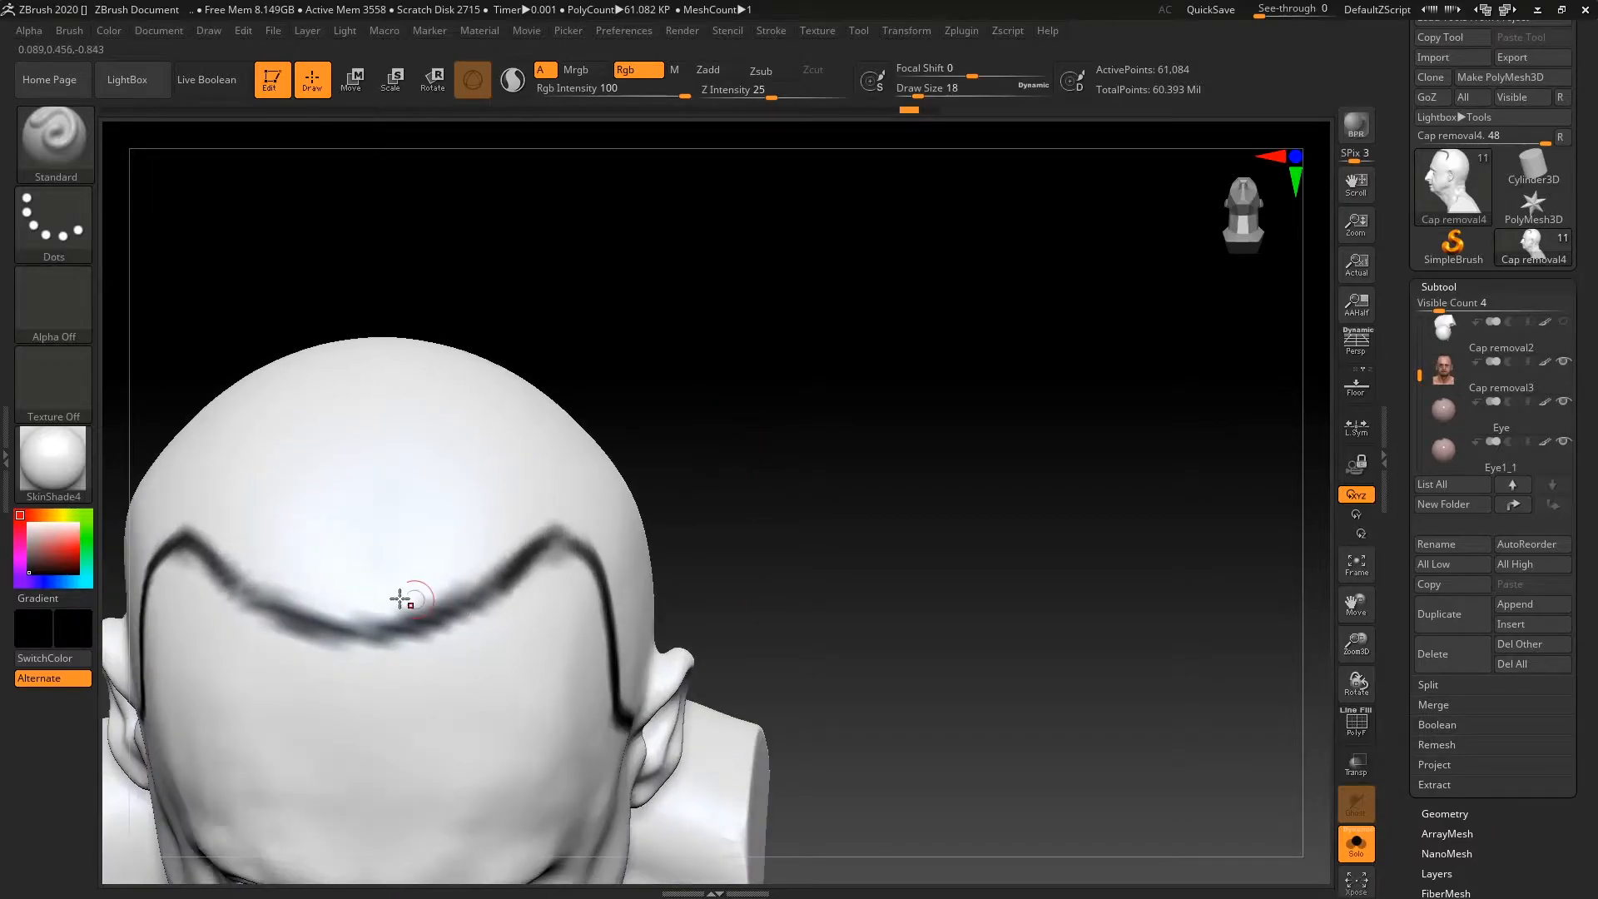
Paint a black centre line along the top of the head from the front hairline back to the crown
mouse_move(411, 476)
mouse_down()
mouse_move(403, 499)
mouse_move(401, 462)
mouse_up()
drag(676, 456, 666, 553)
mouse_move(377, 476)
mouse_down()
mouse_move(432, 675)
mouse_move(379, 445)
mouse_move(410, 659)
mouse_move(388, 483)
mouse_up()
mouse_move(745, 346)
mouse_down()
mouse_move(802, 463)
mouse_move(367, 521)
mouse_move(378, 503)
mouse_move(373, 666)
mouse_up()
mouse_move(820, 507)
alt+mouse_down()
mouse_move(796, 374)
mouse_move(814, 436)
mouse_move(816, 399)
mouse_move(827, 542)
mouse_move(804, 488)
mouse_move(820, 560)
mouse_move(813, 516)
alt+mouse_up()
Paint a black crosswise line over the crown and connect it to the temple corner with a line along the side of the head
mouse_move(358, 549)
mouse_down()
mouse_move(356, 631)
mouse_move(353, 575)
mouse_move(351, 595)
mouse_up()
drag(493, 405, 489, 531)
key(ctrl+z)
mouse_move(353, 437)
mouse_down()
mouse_move(382, 560)
mouse_move(381, 525)
mouse_move(383, 612)
mouse_up()
drag(1001, 420, 969, 497)
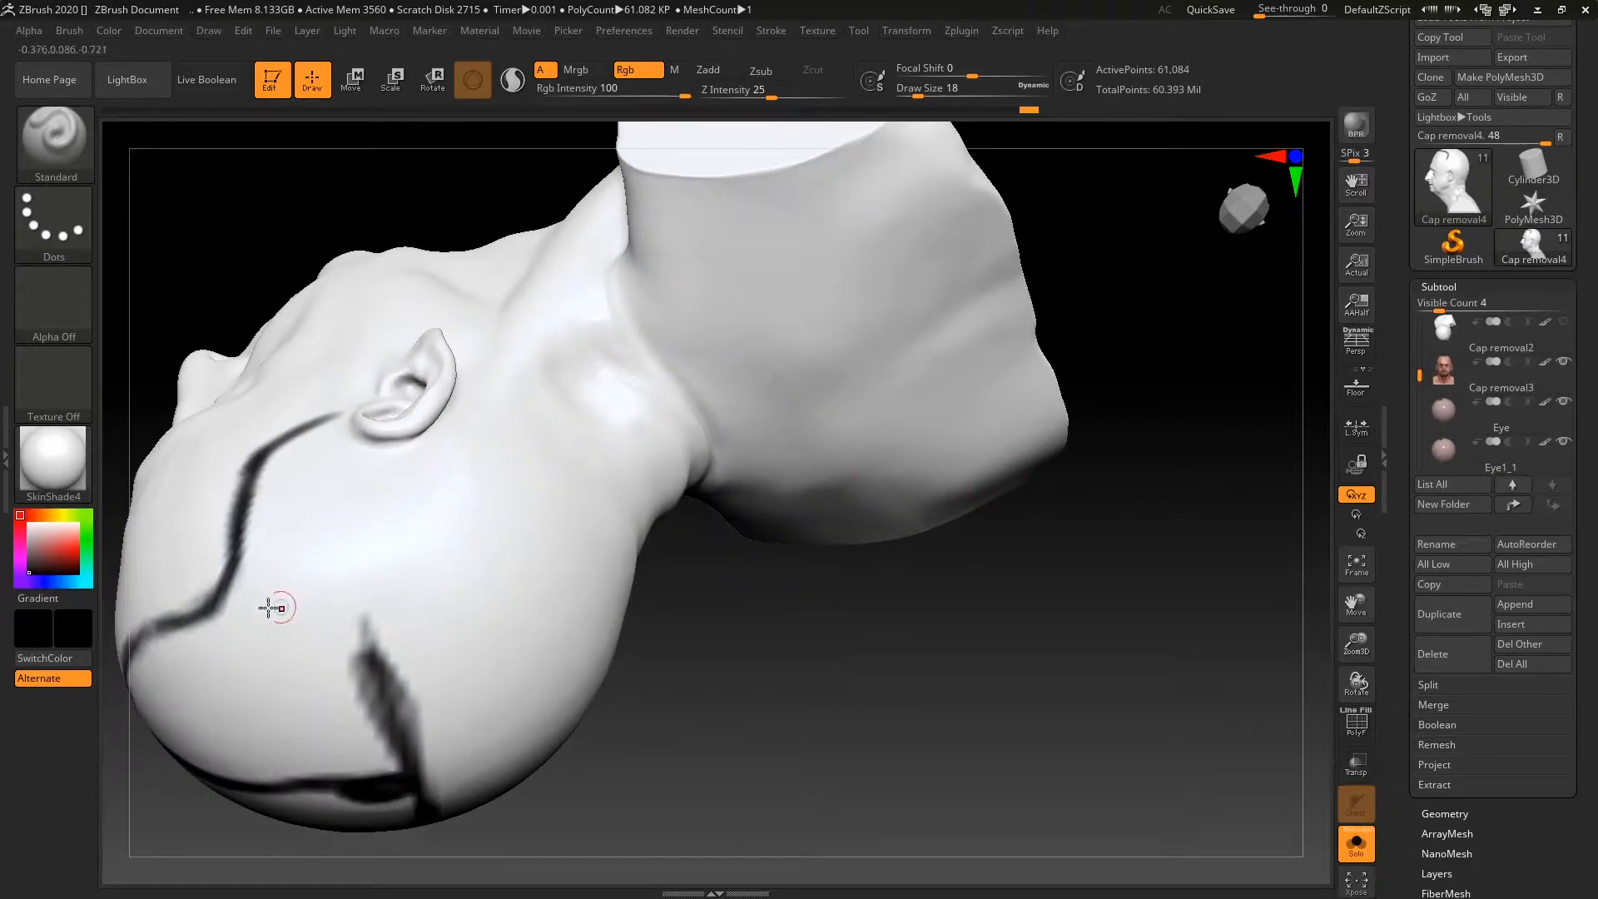
mouse_move(737, 719)
mouse_down()
mouse_move(926, 553)
mouse_move(973, 407)
mouse_move(932, 433)
mouse_up()
mouse_move(632, 489)
mouse_down()
mouse_move(742, 409)
mouse_move(823, 488)
mouse_move(364, 563)
mouse_up()
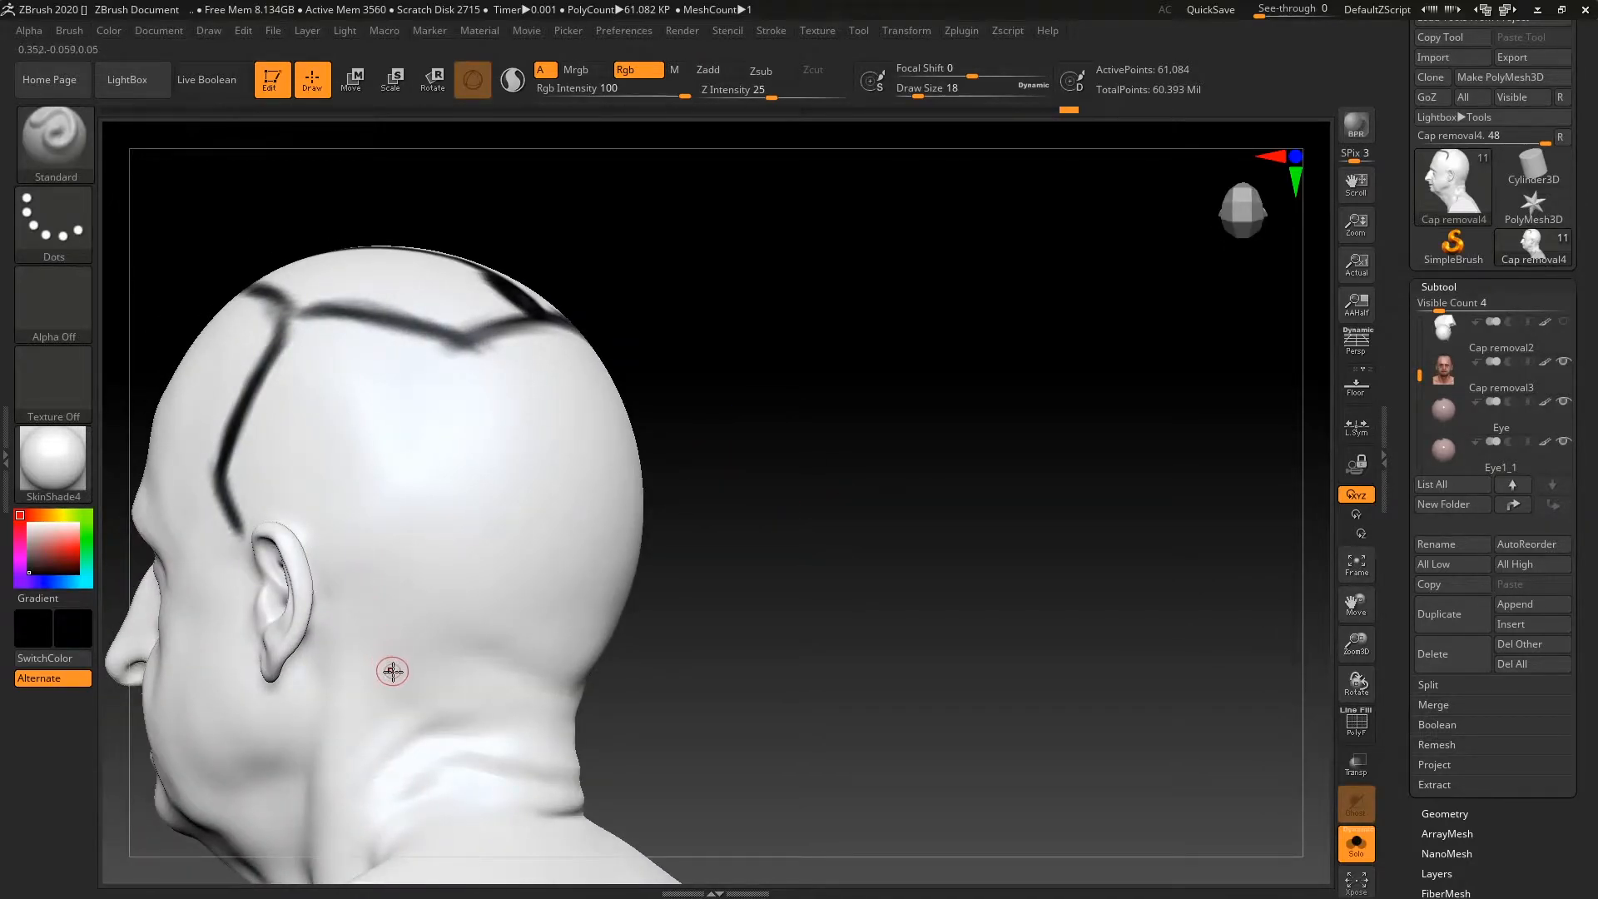
Paint a black hairline around the top of the ear and down behind it towards the neck
drag(312, 551, 331, 600)
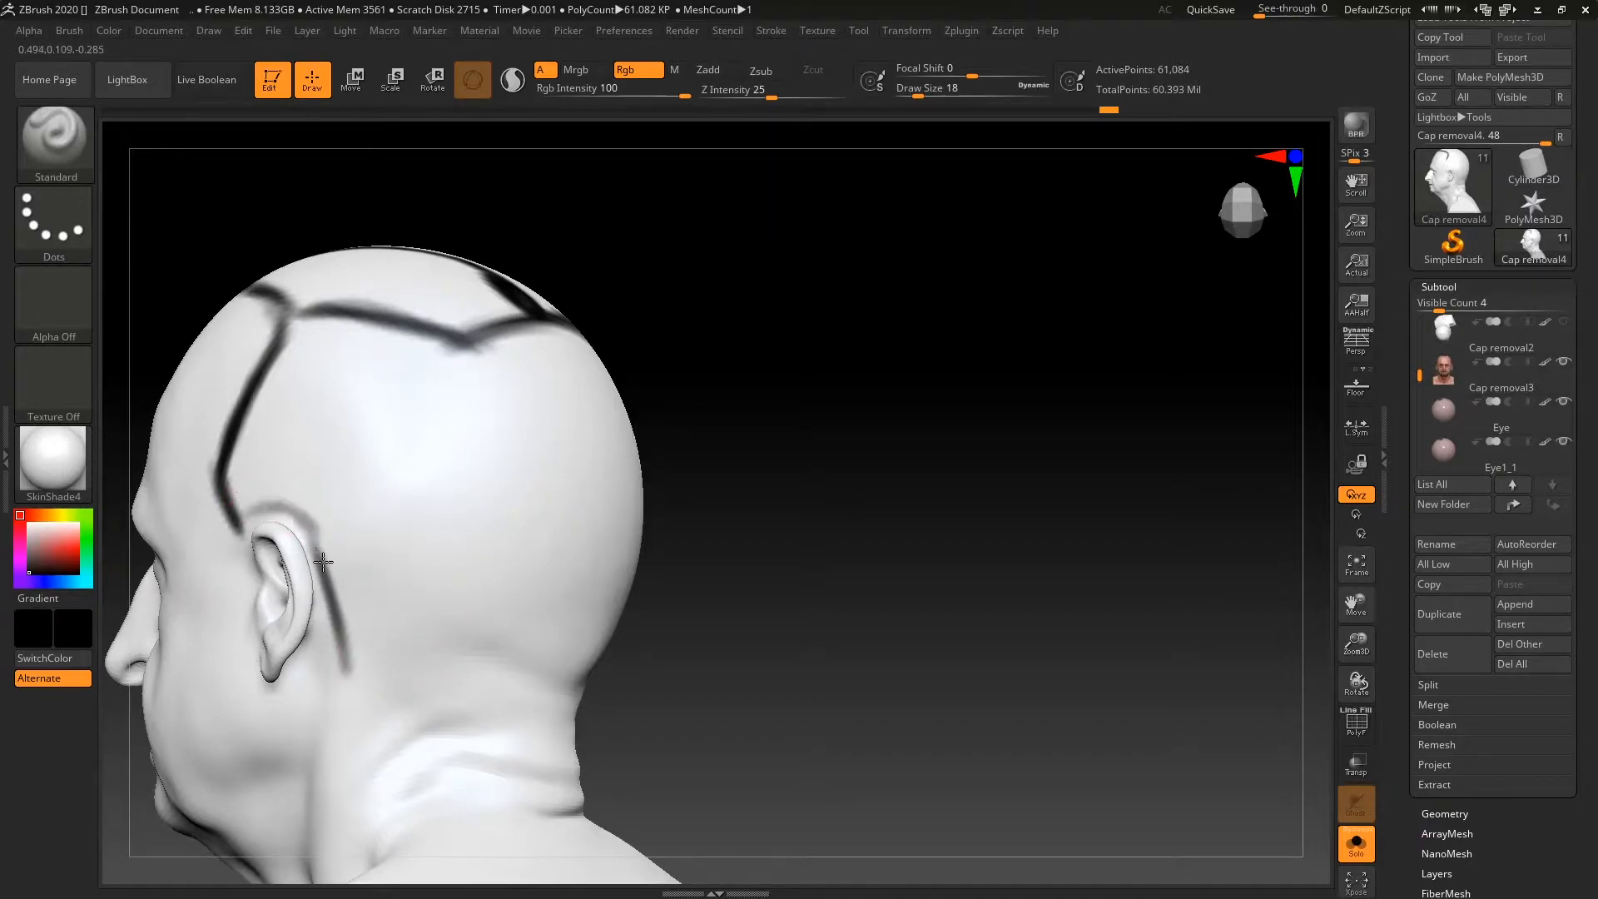
mouse_move(821, 475)
mouse_down()
mouse_move(724, 477)
mouse_move(702, 495)
mouse_move(834, 448)
mouse_up()
drag(331, 586, 350, 642)
drag(829, 473, 753, 500)
Paint a black hairline across the nape of the neck between the two ears
drag(522, 382, 532, 578)
mouse_move(773, 485)
mouse_down()
mouse_move(831, 446)
mouse_move(819, 398)
mouse_up()
drag(185, 576, 516, 516)
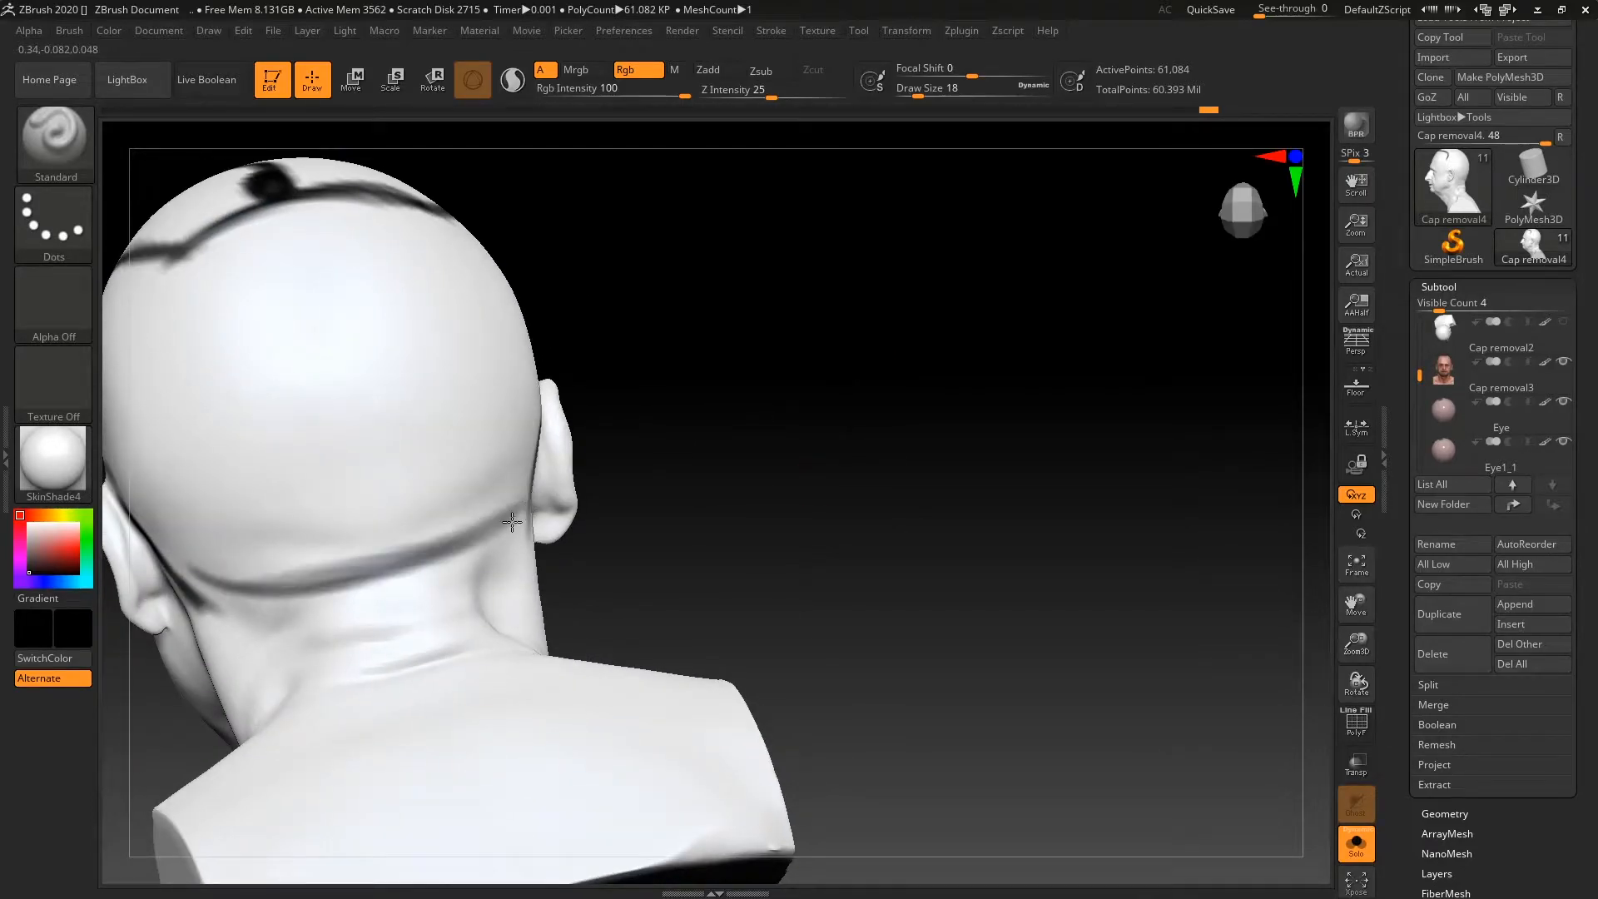
drag(235, 588, 531, 507)
drag(786, 456, 722, 435)
mouse_move(835, 335)
alt+mouse_down()
mouse_move(902, 402)
mouse_move(966, 432)
mouse_move(881, 374)
mouse_move(921, 457)
mouse_move(890, 537)
mouse_move(653, 503)
alt+mouse_up()
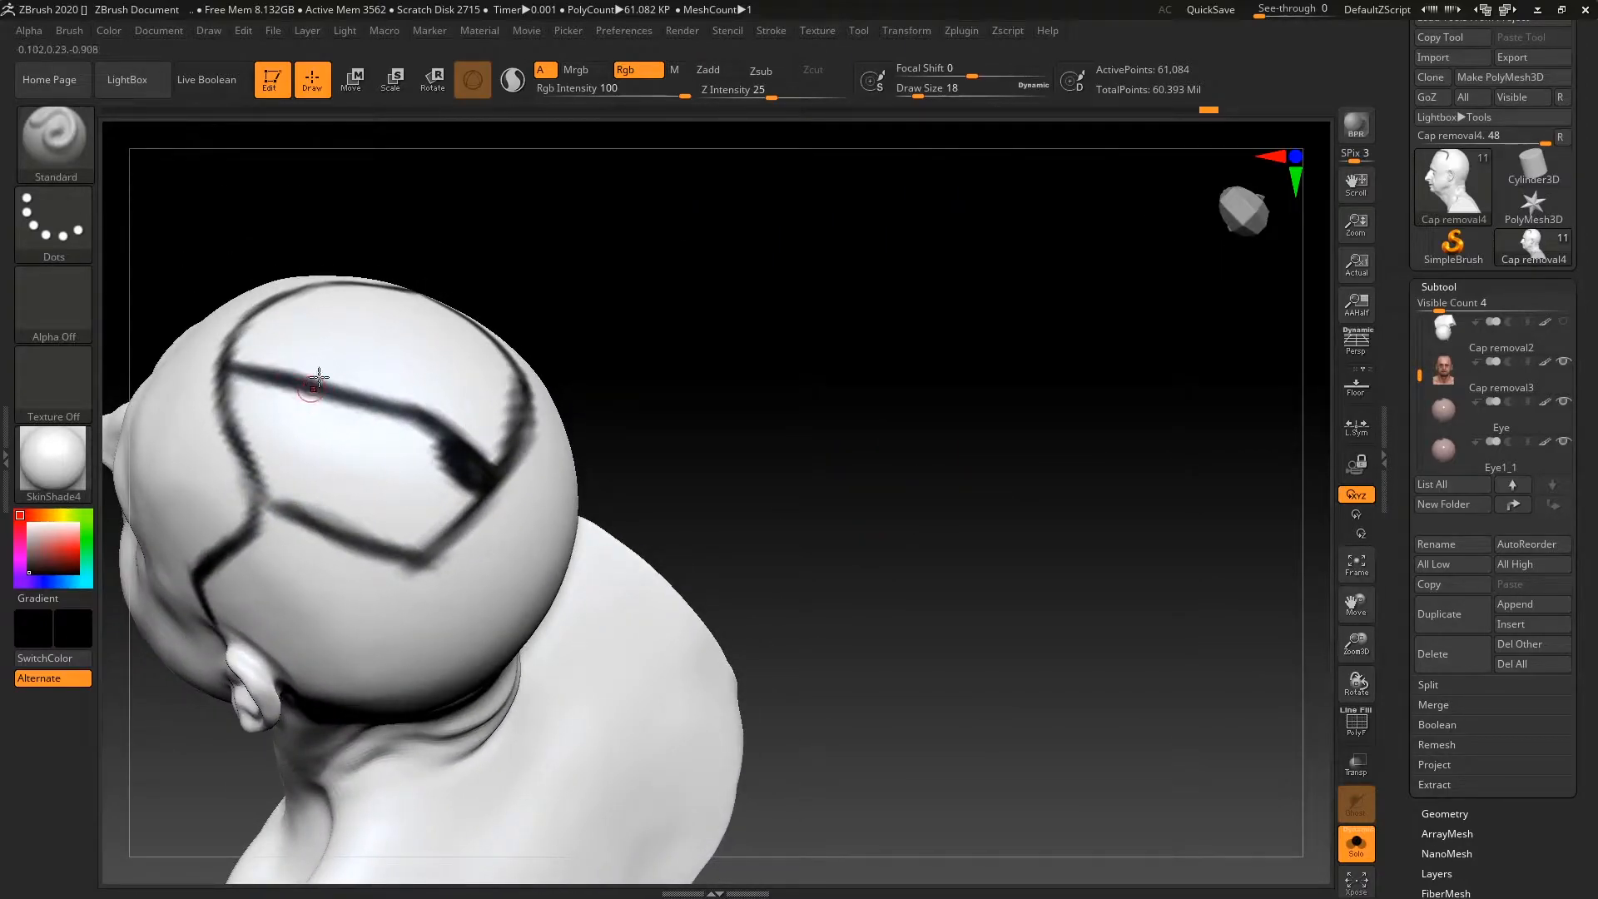
mouse_move(240, 376)
mouse_down()
mouse_move(290, 594)
mouse_move(322, 600)
mouse_up()
drag(296, 380, 345, 574)
mouse_move(680, 329)
alt+mouse_down()
mouse_move(669, 488)
mouse_move(642, 520)
alt+mouse_up()
drag(223, 512, 358, 402)
drag(238, 548, 366, 423)
mouse_move(620, 529)
mouse_down()
mouse_move(654, 481)
mouse_move(627, 421)
mouse_move(721, 357)
mouse_move(710, 396)
mouse_move(790, 388)
mouse_move(699, 361)
mouse_move(788, 396)
mouse_move(766, 499)
mouse_move(746, 477)
mouse_move(749, 382)
mouse_move(781, 402)
mouse_move(663, 417)
mouse_move(752, 363)
mouse_up()
key(ctrl+z)
key(ctrl+z)
key(ctrl+z)
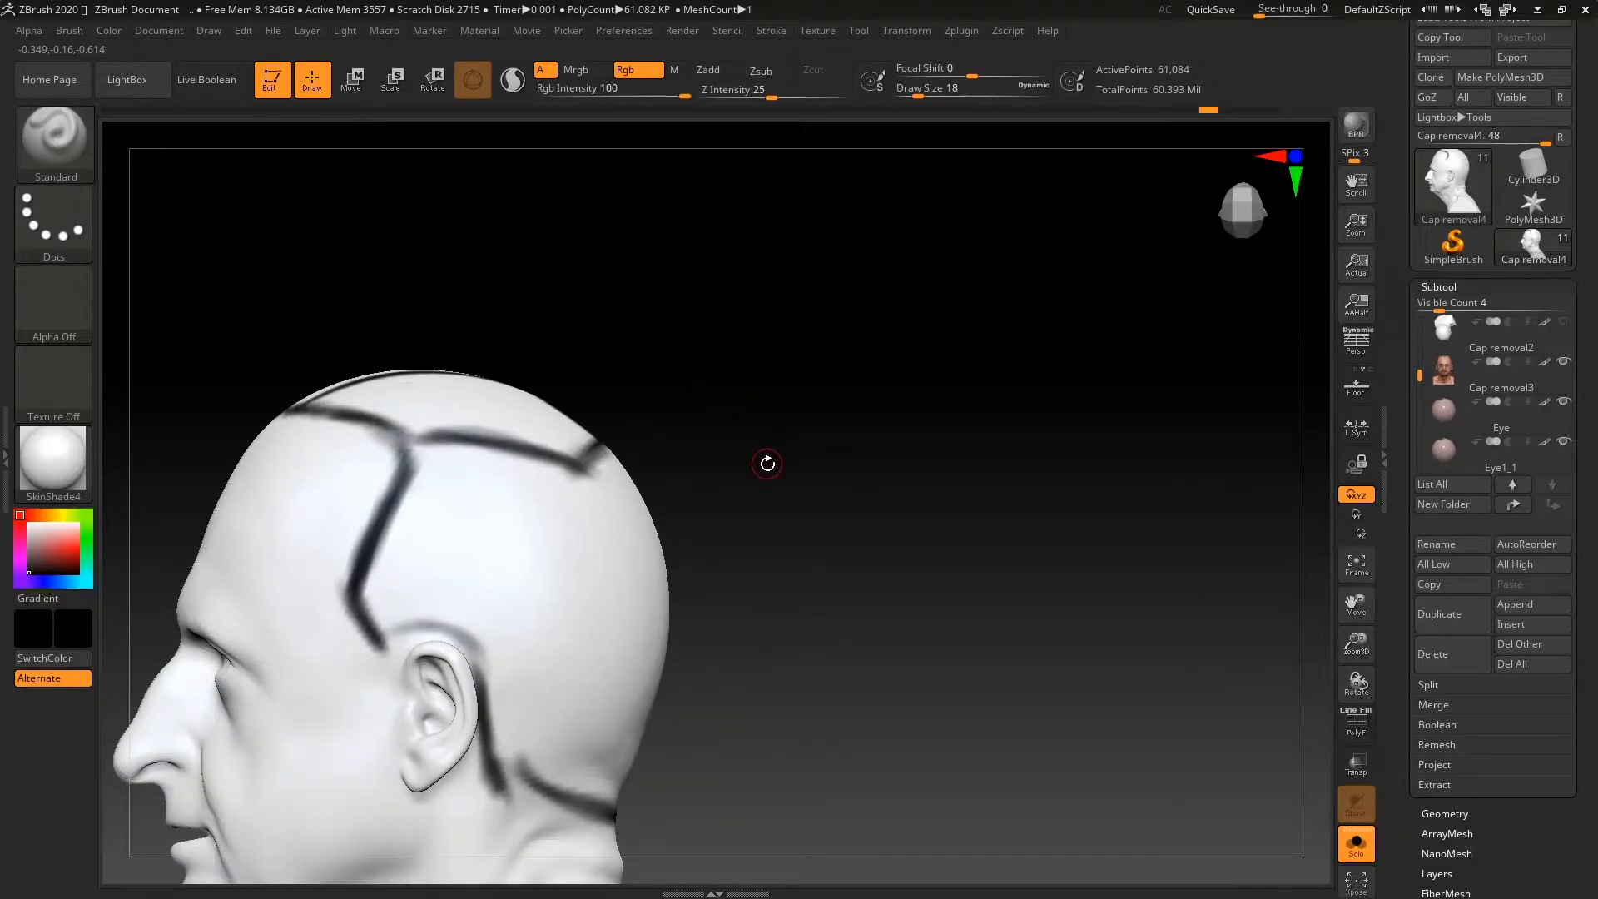
Paint a black beard edge from the front of the left ear down and forward across the cheek, ending in a short downward stroke
mouse_move(799, 430)
mouse_down()
mouse_move(781, 332)
mouse_move(859, 379)
mouse_move(975, 400)
mouse_move(821, 496)
mouse_move(641, 490)
mouse_move(667, 459)
mouse_up()
mouse_move(833, 479)
mouse_down()
mouse_move(874, 542)
mouse_move(845, 517)
mouse_move(664, 560)
mouse_up()
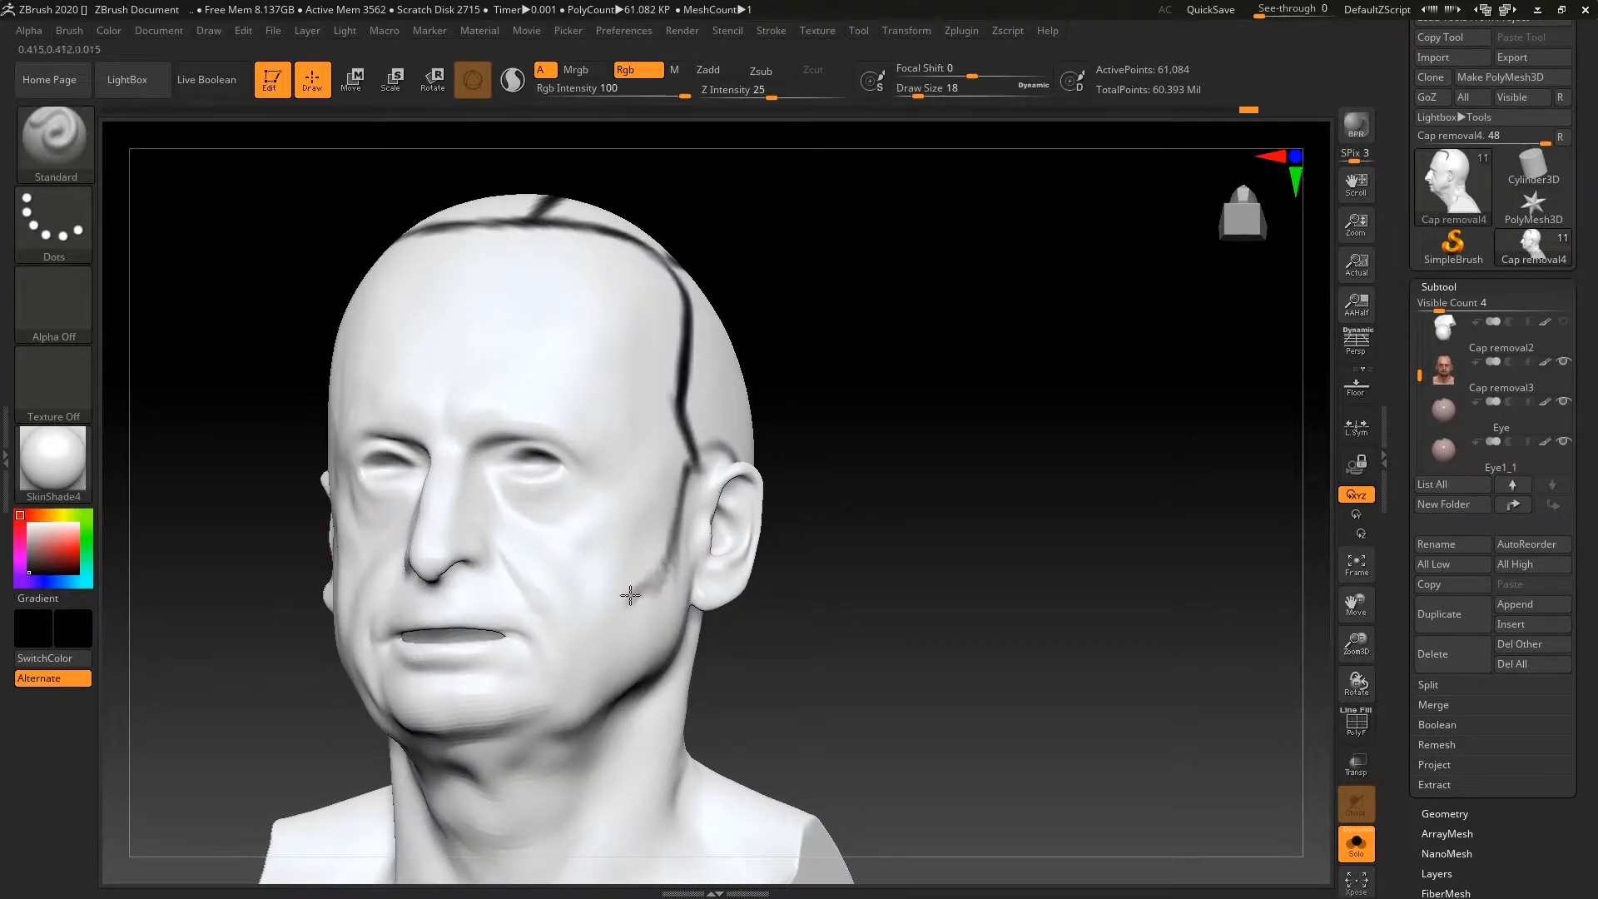
key(ctrl)
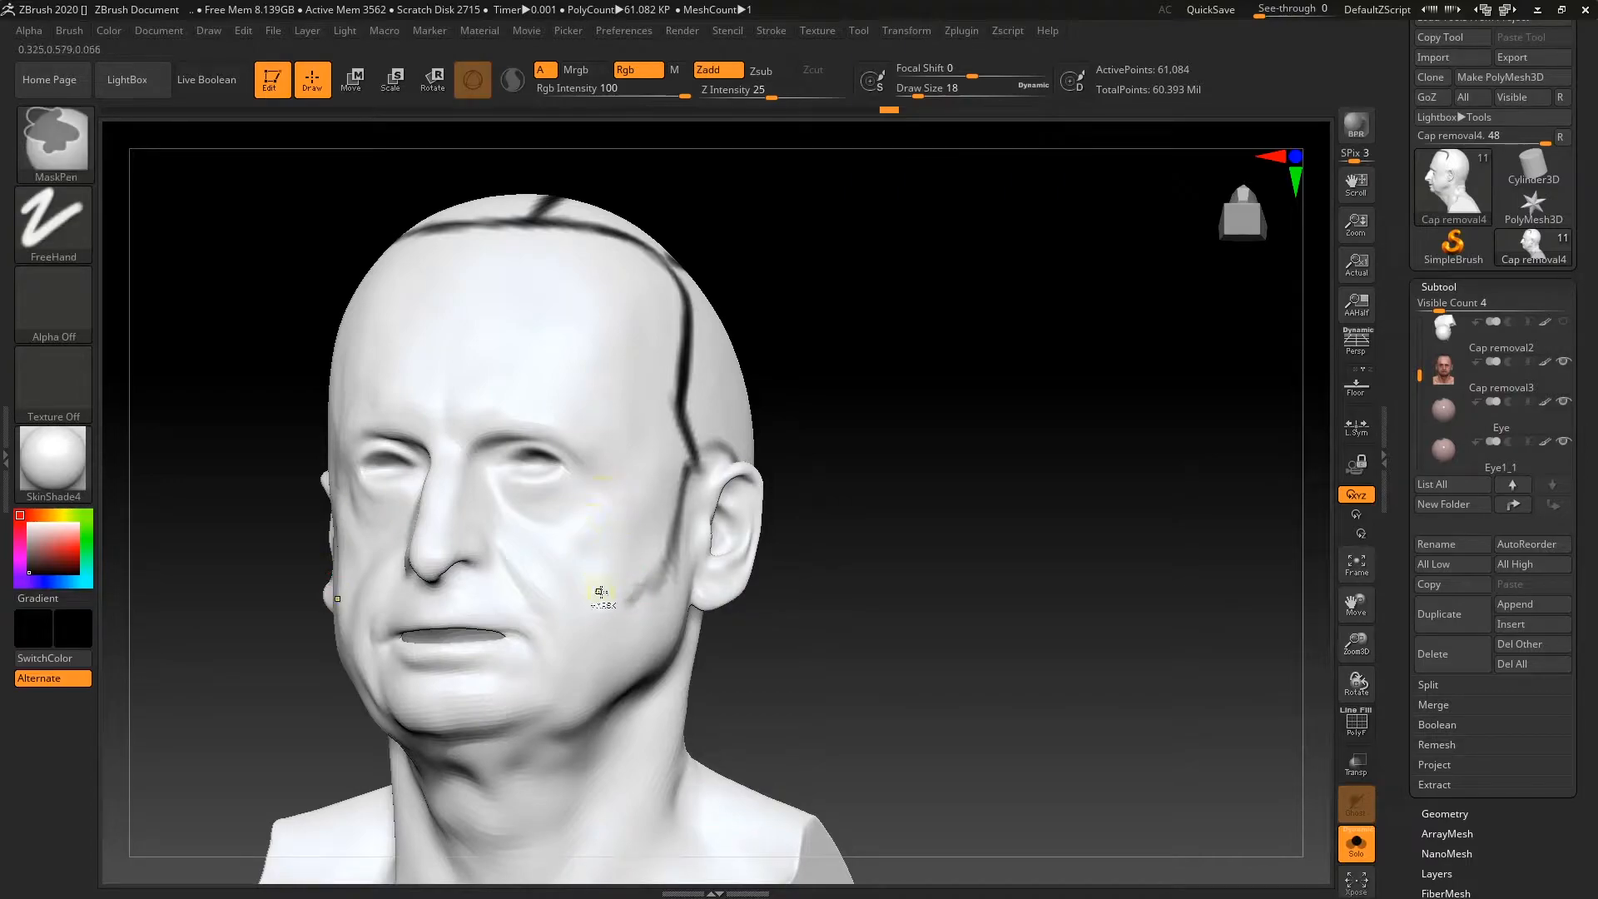
key(ctrl+z)
drag(590, 587, 656, 565)
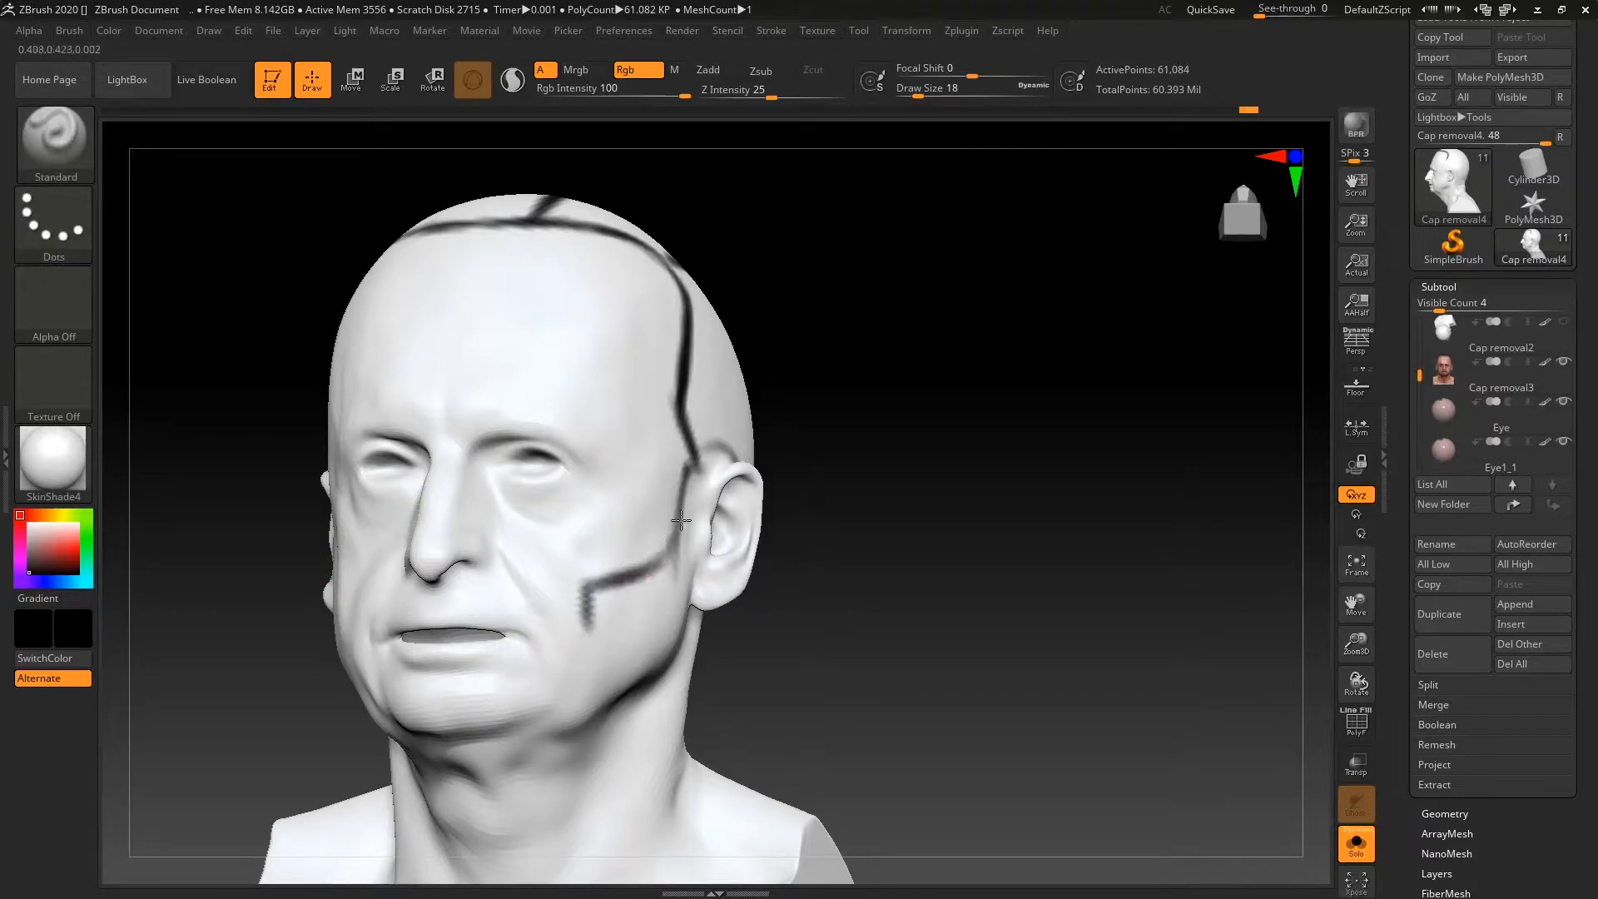
Paint the upper moustache edge in black from below the nose outward to the end of the cheek beard line
mouse_move(856, 510)
mouse_down()
mouse_move(898, 546)
mouse_move(884, 536)
mouse_move(841, 571)
mouse_move(450, 628)
mouse_move(578, 691)
mouse_up()
drag(480, 645, 580, 689)
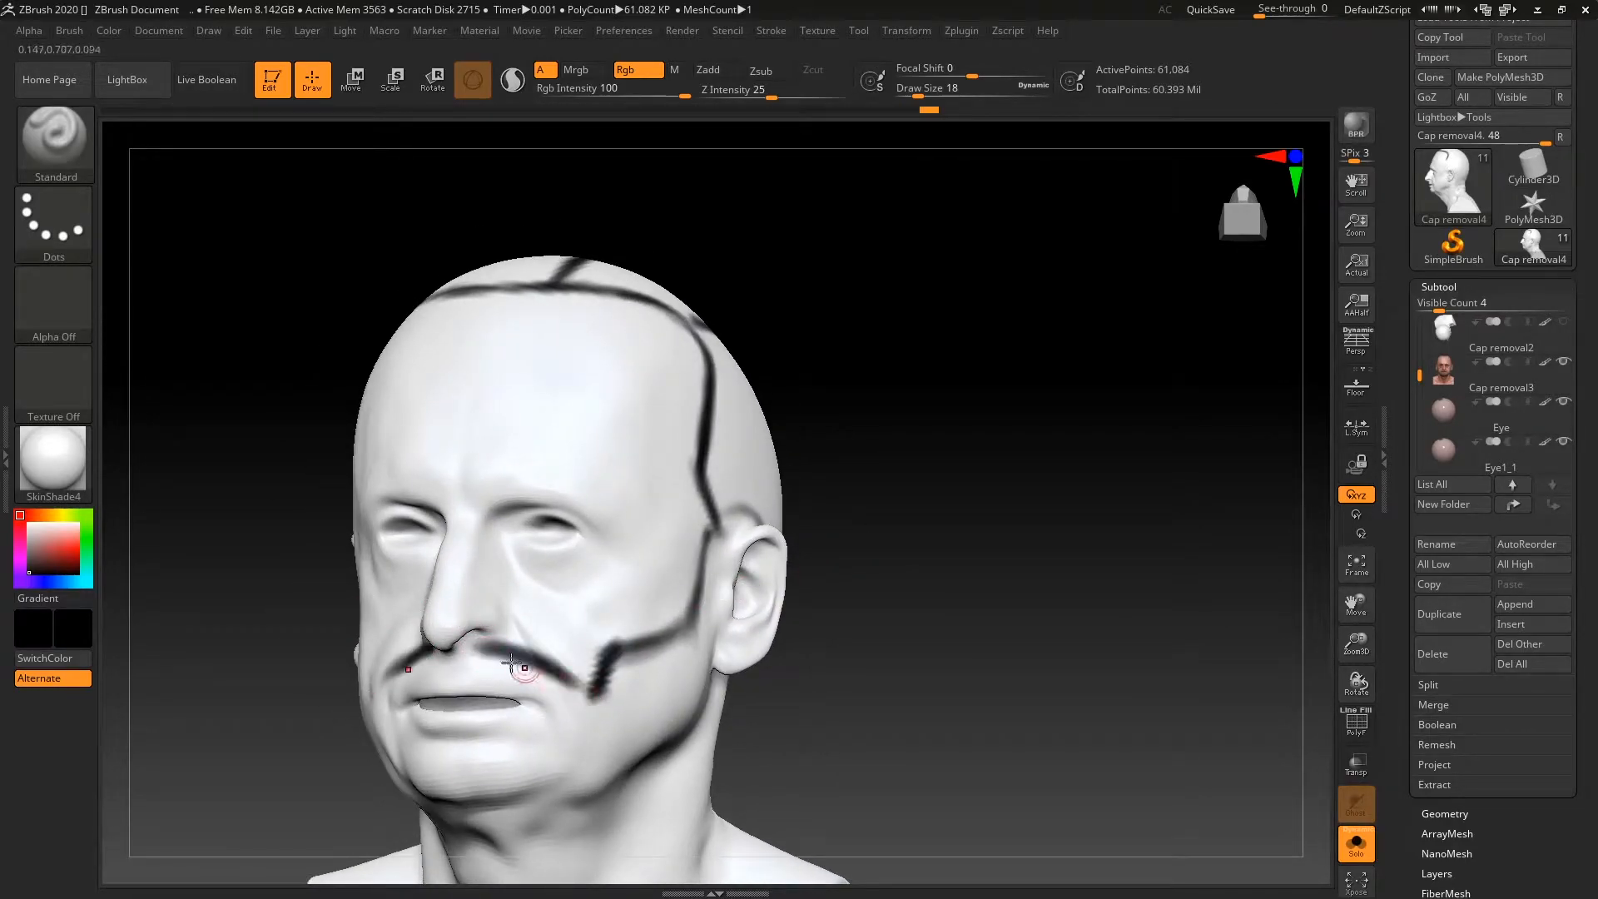
mouse_move(836, 559)
mouse_down()
mouse_move(912, 538)
mouse_move(887, 536)
mouse_up()
key(ctrl+z)
key(ctrl+z)
drag(505, 623, 620, 662)
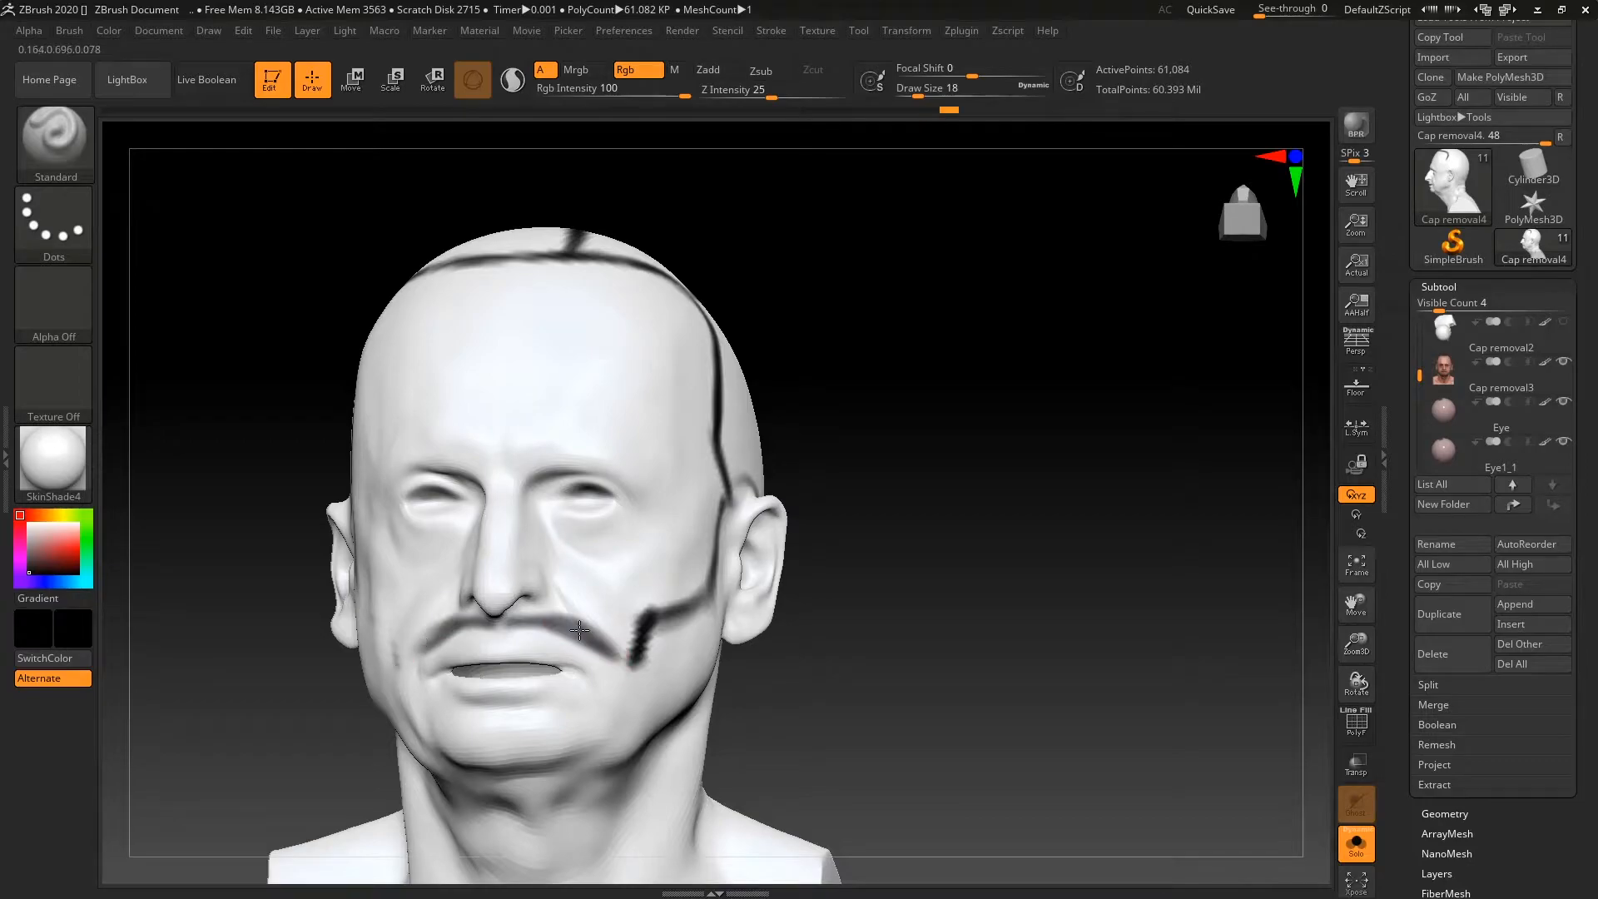
Paint a black sideburn line running down in front of the ear on the face's right side
mouse_move(854, 600)
mouse_down()
mouse_move(906, 607)
mouse_move(949, 553)
mouse_move(972, 551)
mouse_up()
drag(351, 493, 390, 568)
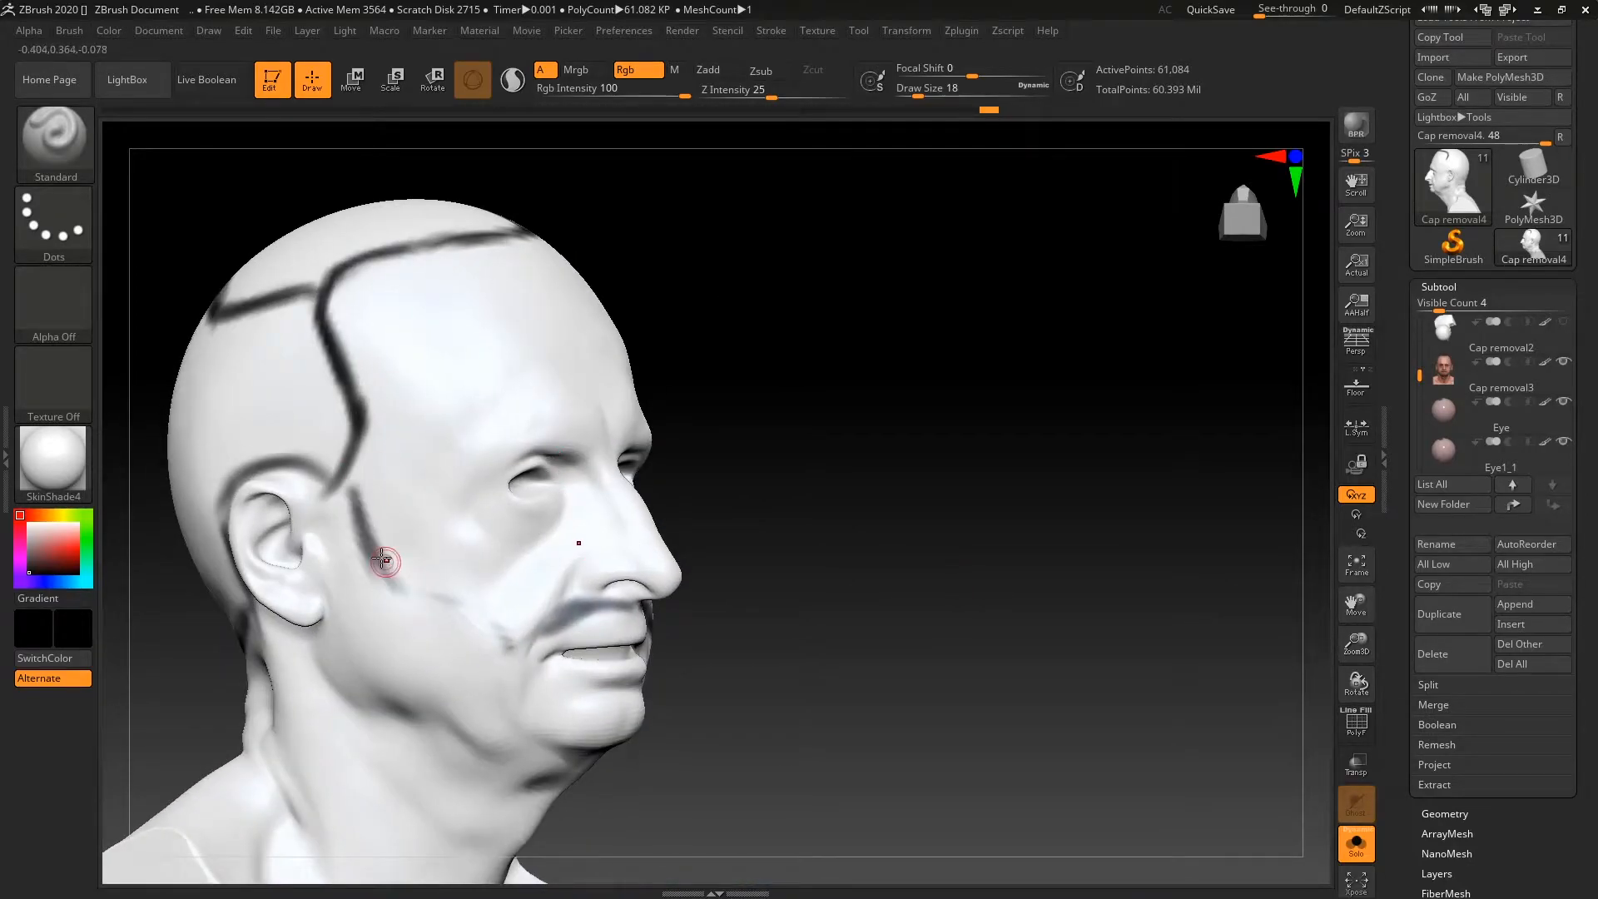
drag(916, 535, 870, 458)
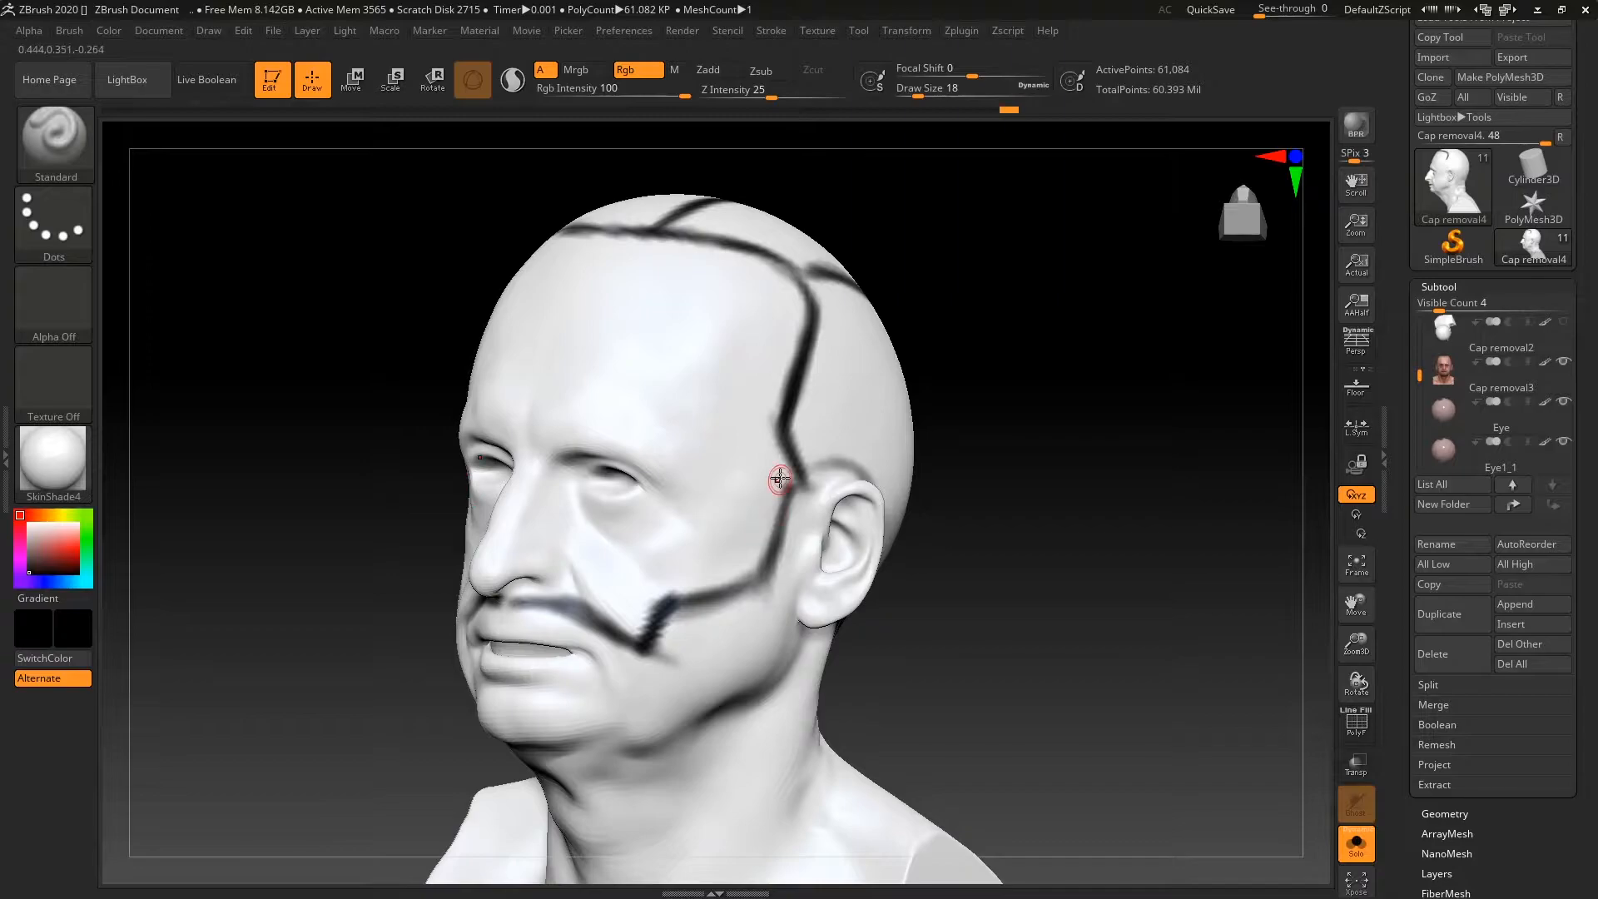
Erase the beard line between the left ear and the cheek with white at a draw size of 74
click(29, 524)
key(space)
mouse_move(753, 518)
mouse_down()
mouse_move(774, 519)
mouse_move(751, 548)
mouse_up()
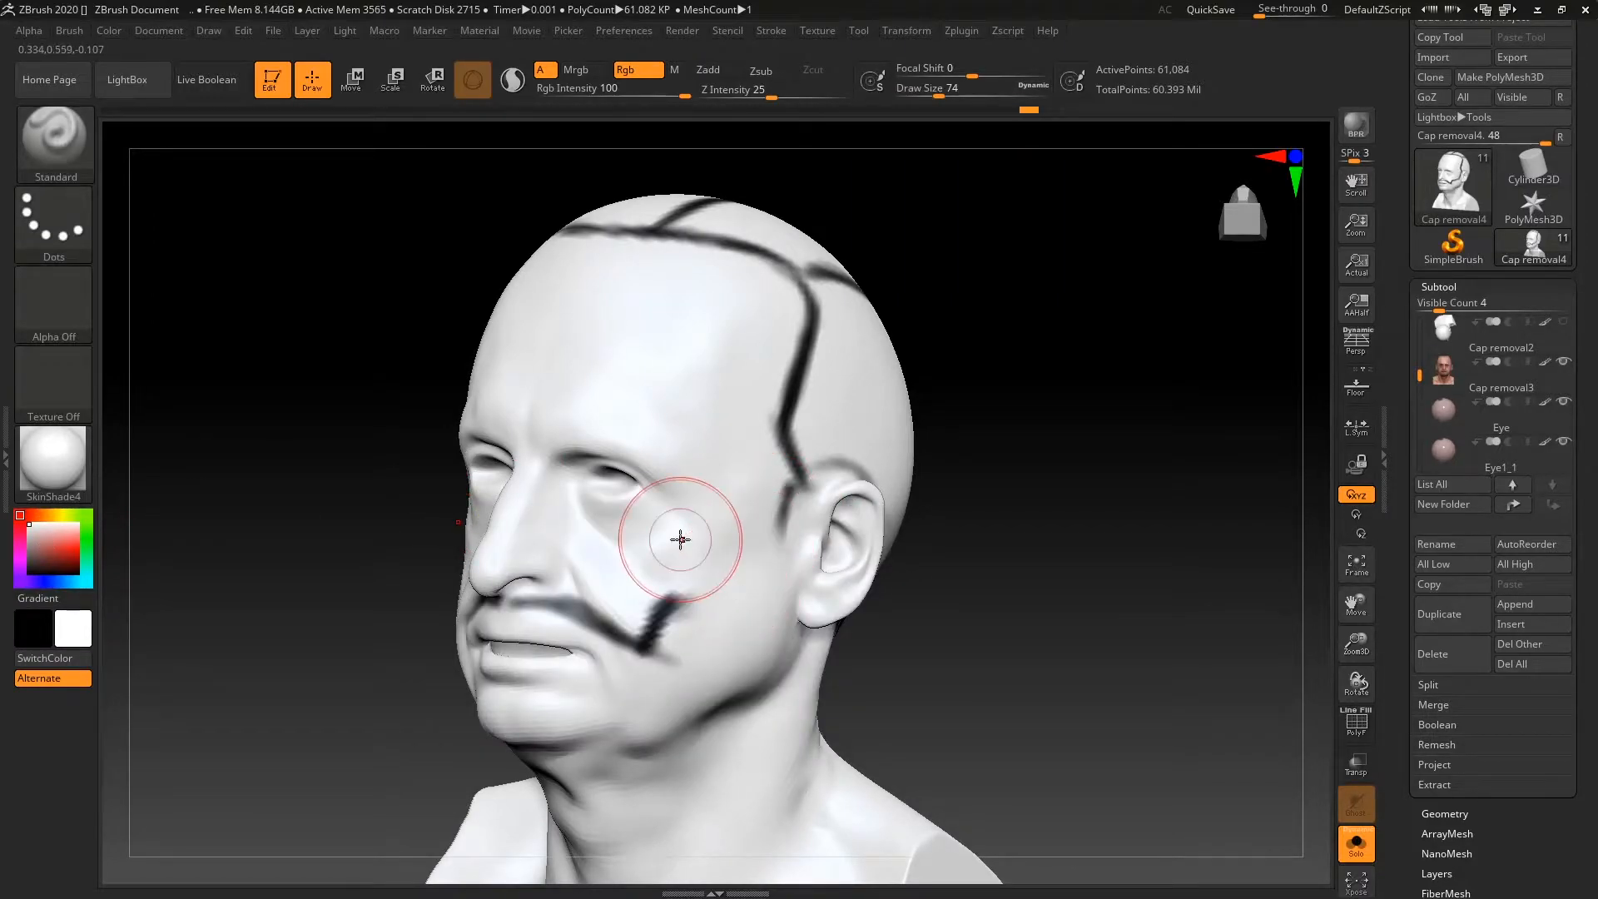
Repaint the left sideburn and cheek beard edge in black at a draw size of 12, and erase the extra lower line with white
click(30, 572)
key(space)
drag(947, 391, 922, 396)
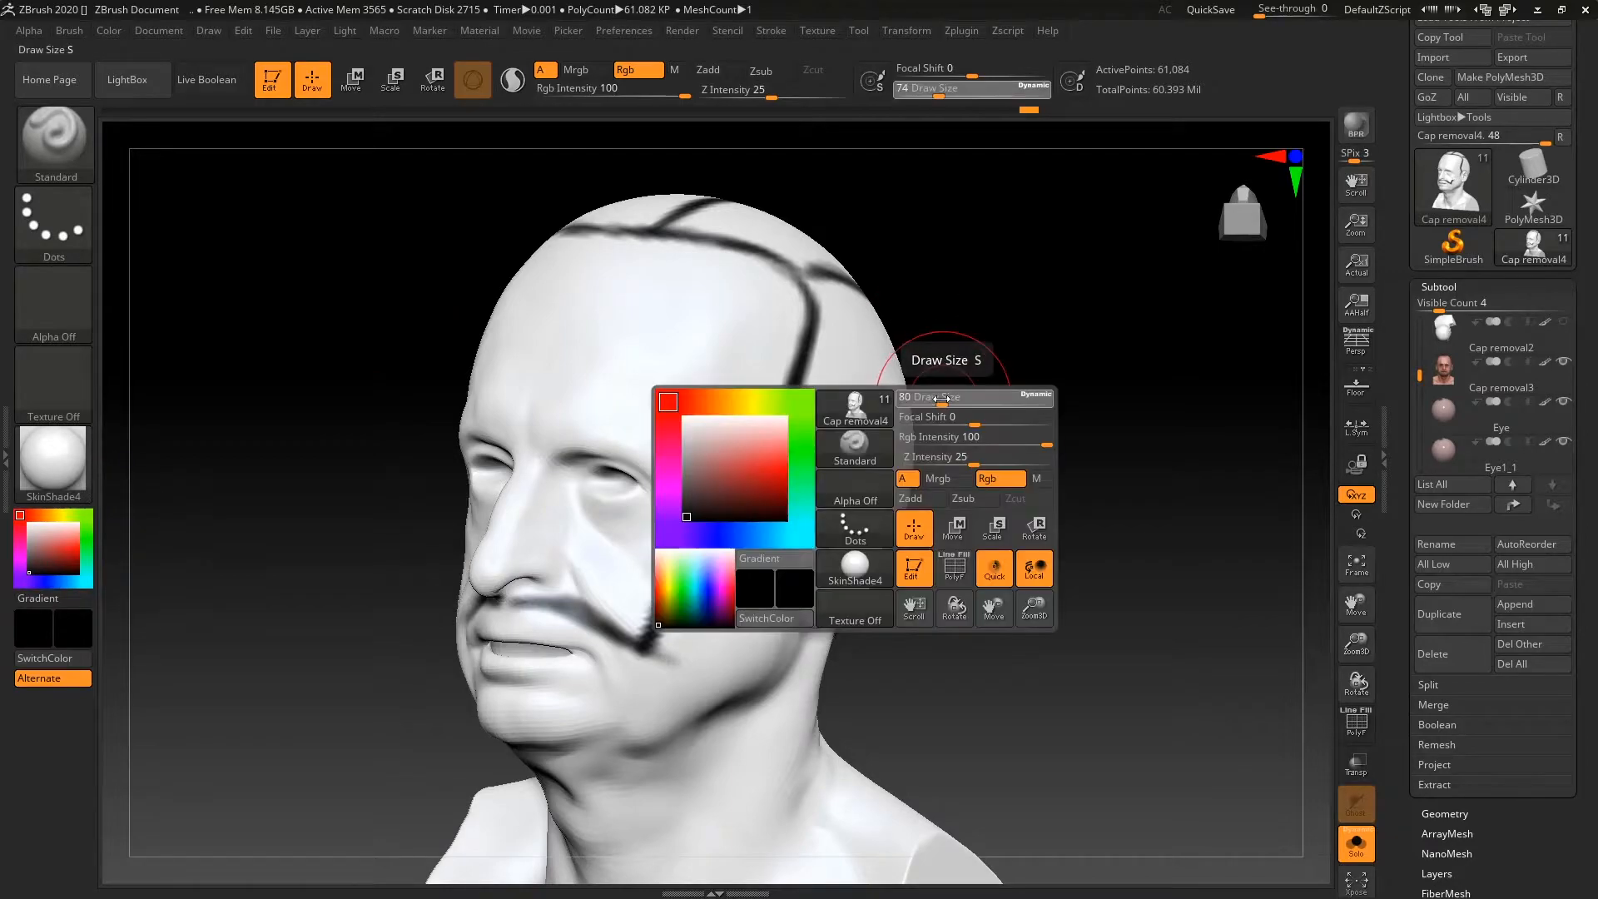
mouse_move(782, 508)
mouse_down()
mouse_move(761, 589)
mouse_move(779, 549)
mouse_up()
drag(786, 518, 719, 593)
mouse_move(991, 559)
mouse_down()
mouse_move(1023, 524)
mouse_move(1011, 537)
mouse_up()
mouse_move(698, 657)
mouse_down()
mouse_move(642, 730)
mouse_move(706, 656)
mouse_up()
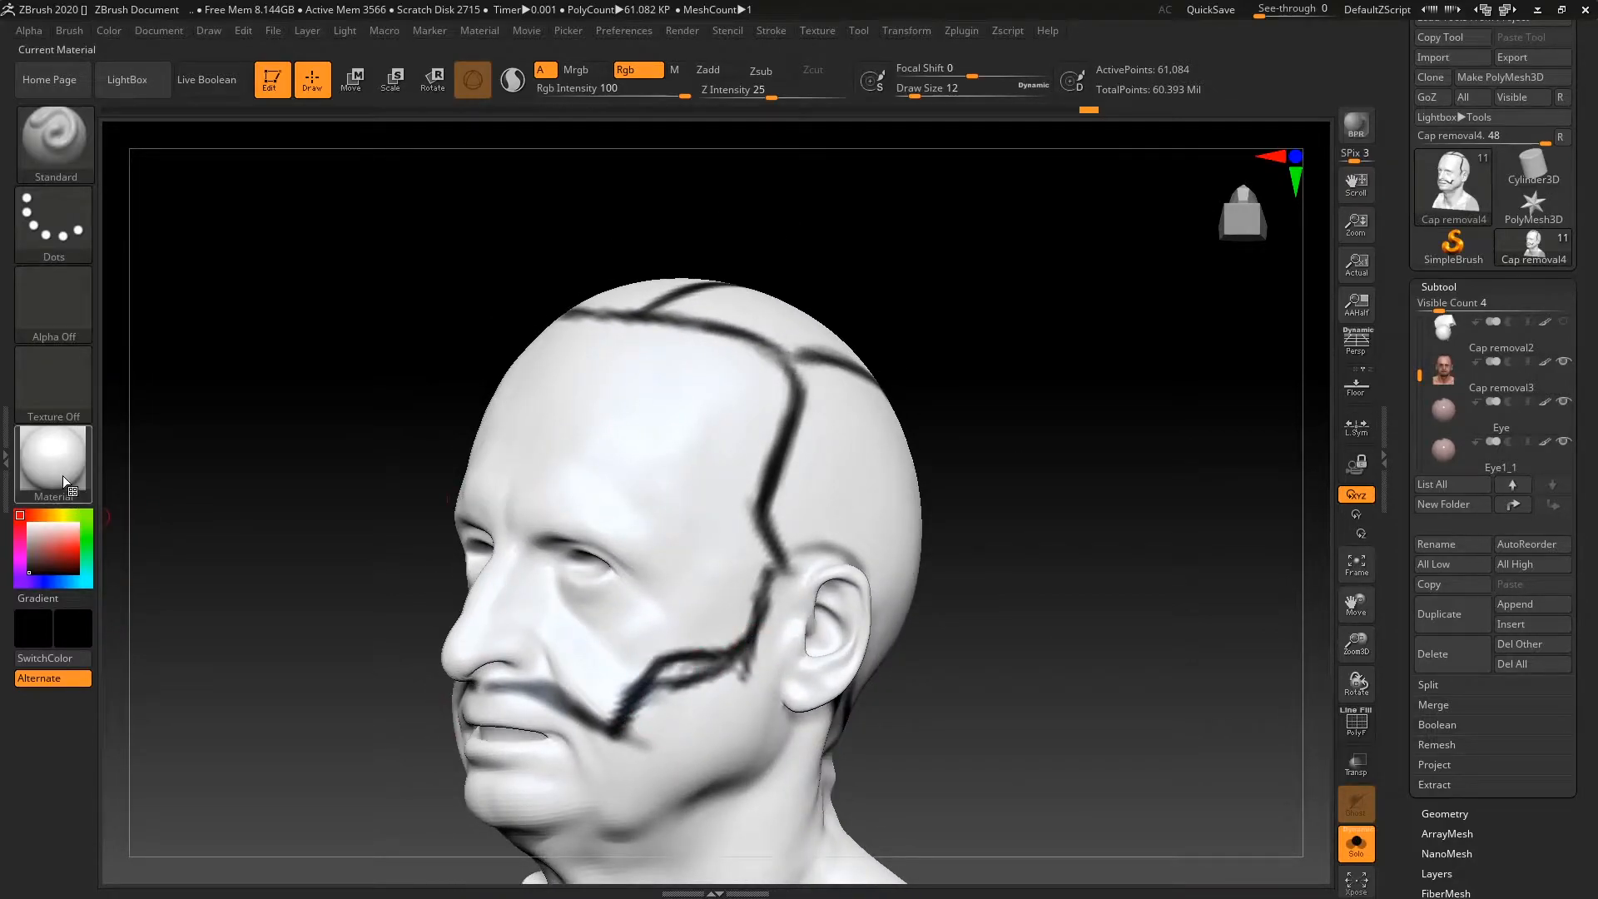
click(30, 524)
drag(673, 668, 717, 674)
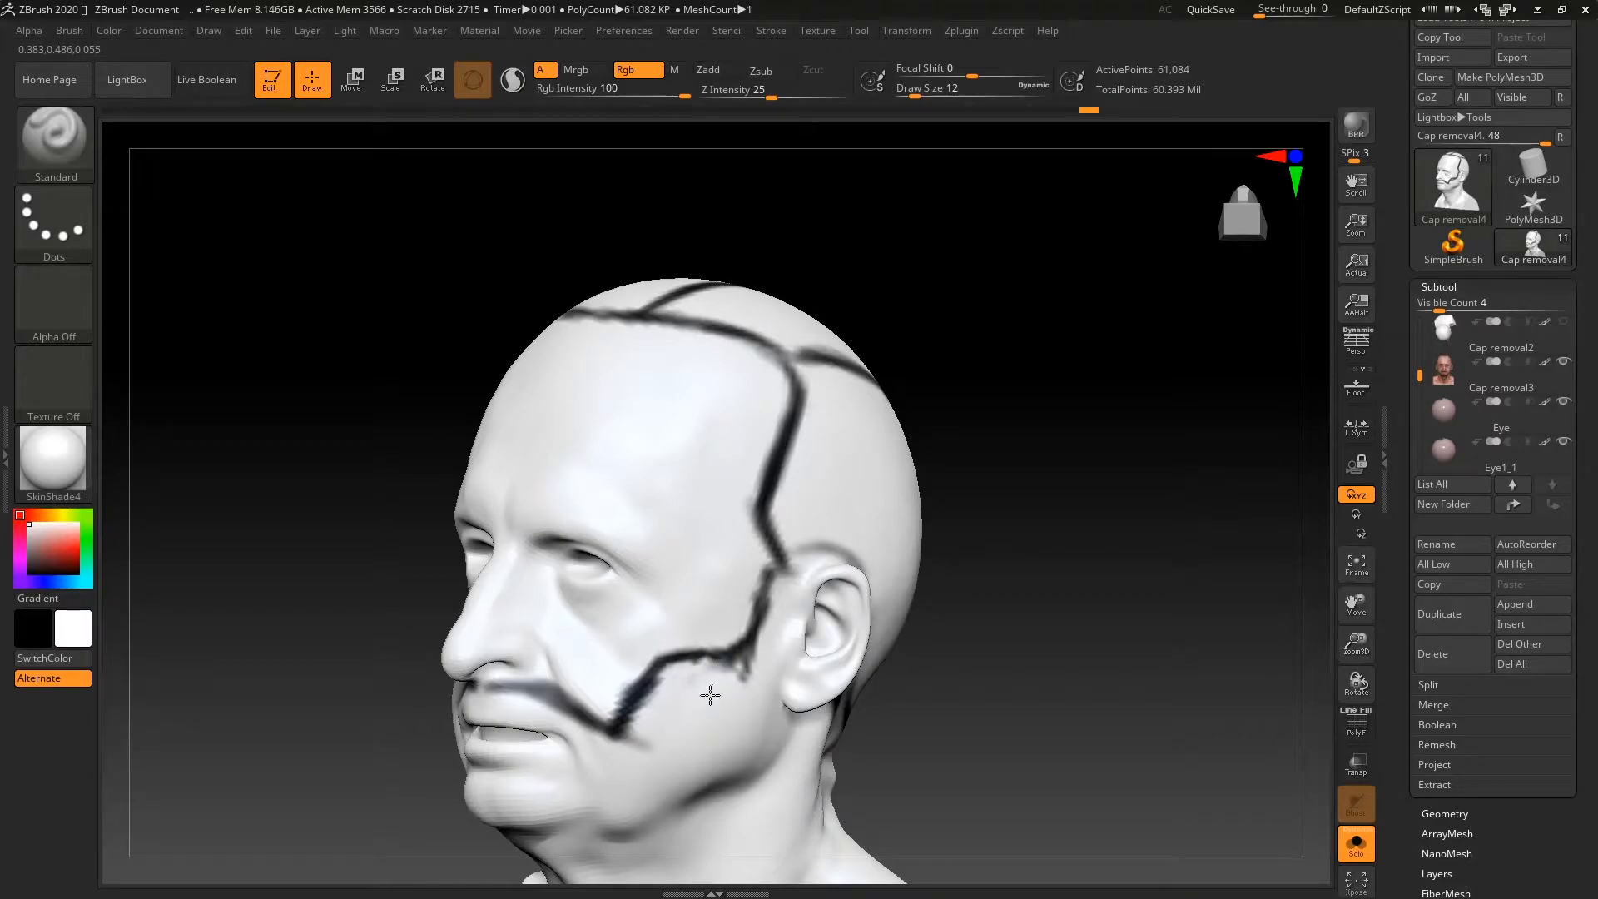
Paint the cheek beard edge in black on the face's right side, from the sideburn down toward the moustache end
drag(1050, 495, 920, 515)
click(28, 573)
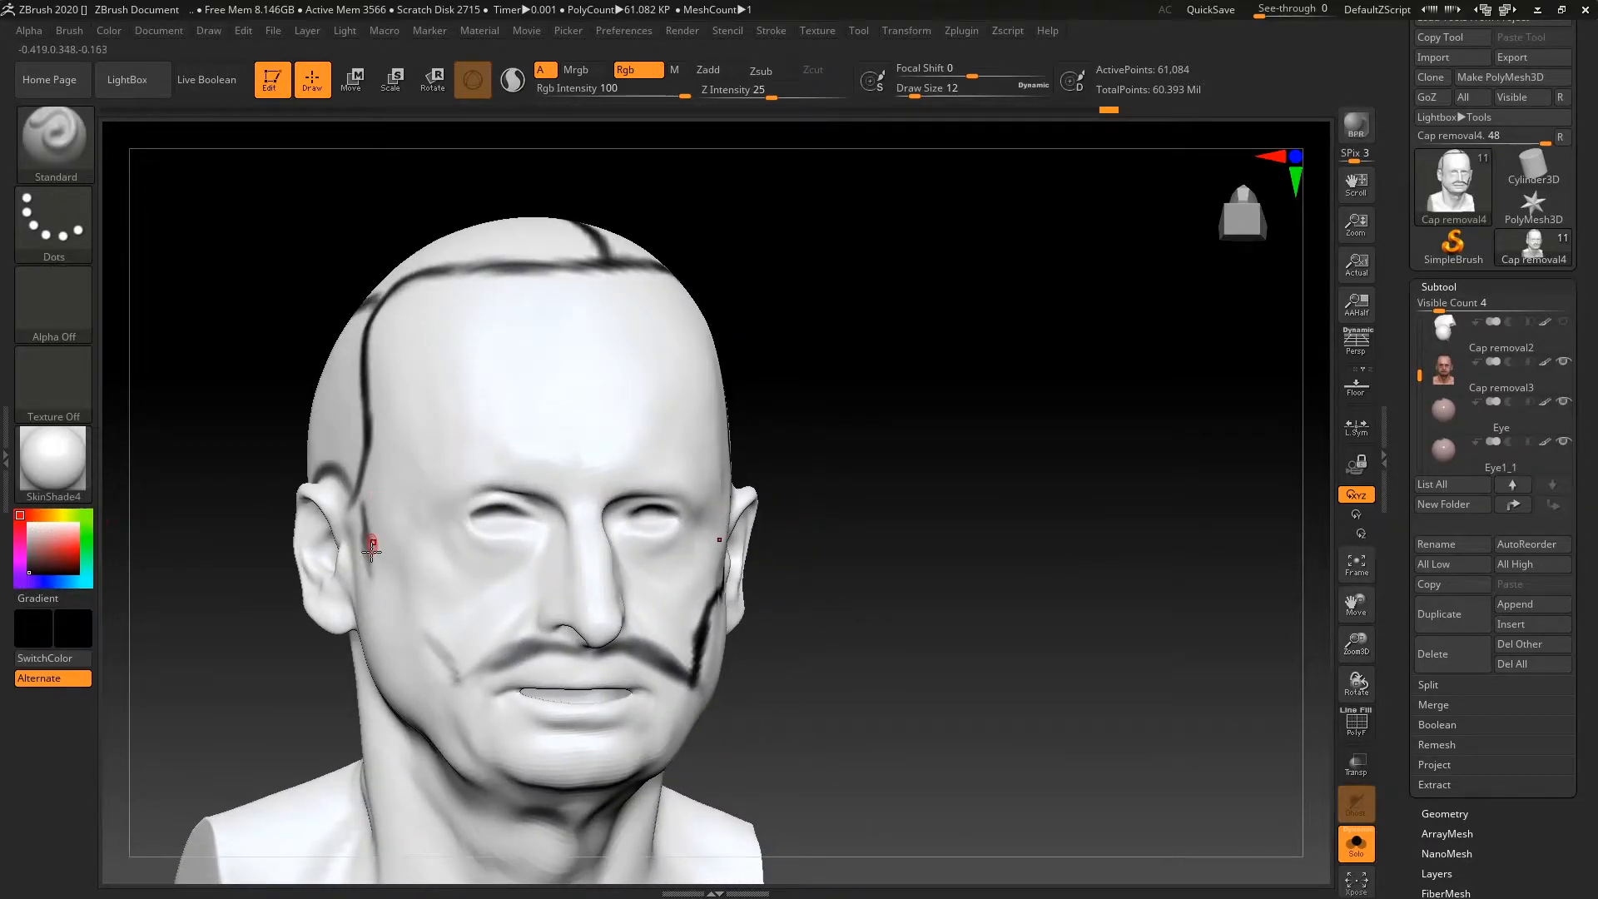
drag(871, 499, 807, 560)
mouse_move(385, 589)
mouse_down()
mouse_move(413, 589)
mouse_move(462, 705)
mouse_up()
Paint the lower beard edge in black along the right side of the jaw, from below the ear toward the chin
mouse_move(732, 616)
mouse_down()
mouse_move(945, 557)
mouse_move(998, 446)
mouse_move(995, 483)
mouse_move(966, 471)
mouse_move(981, 496)
mouse_move(922, 468)
mouse_up()
mouse_move(398, 661)
mouse_down()
mouse_move(416, 711)
mouse_move(496, 733)
mouse_up()
drag(870, 632, 801, 596)
drag(391, 664, 522, 695)
mouse_move(924, 629)
mouse_down()
mouse_move(860, 639)
mouse_move(840, 593)
mouse_up()
drag(393, 626, 461, 690)
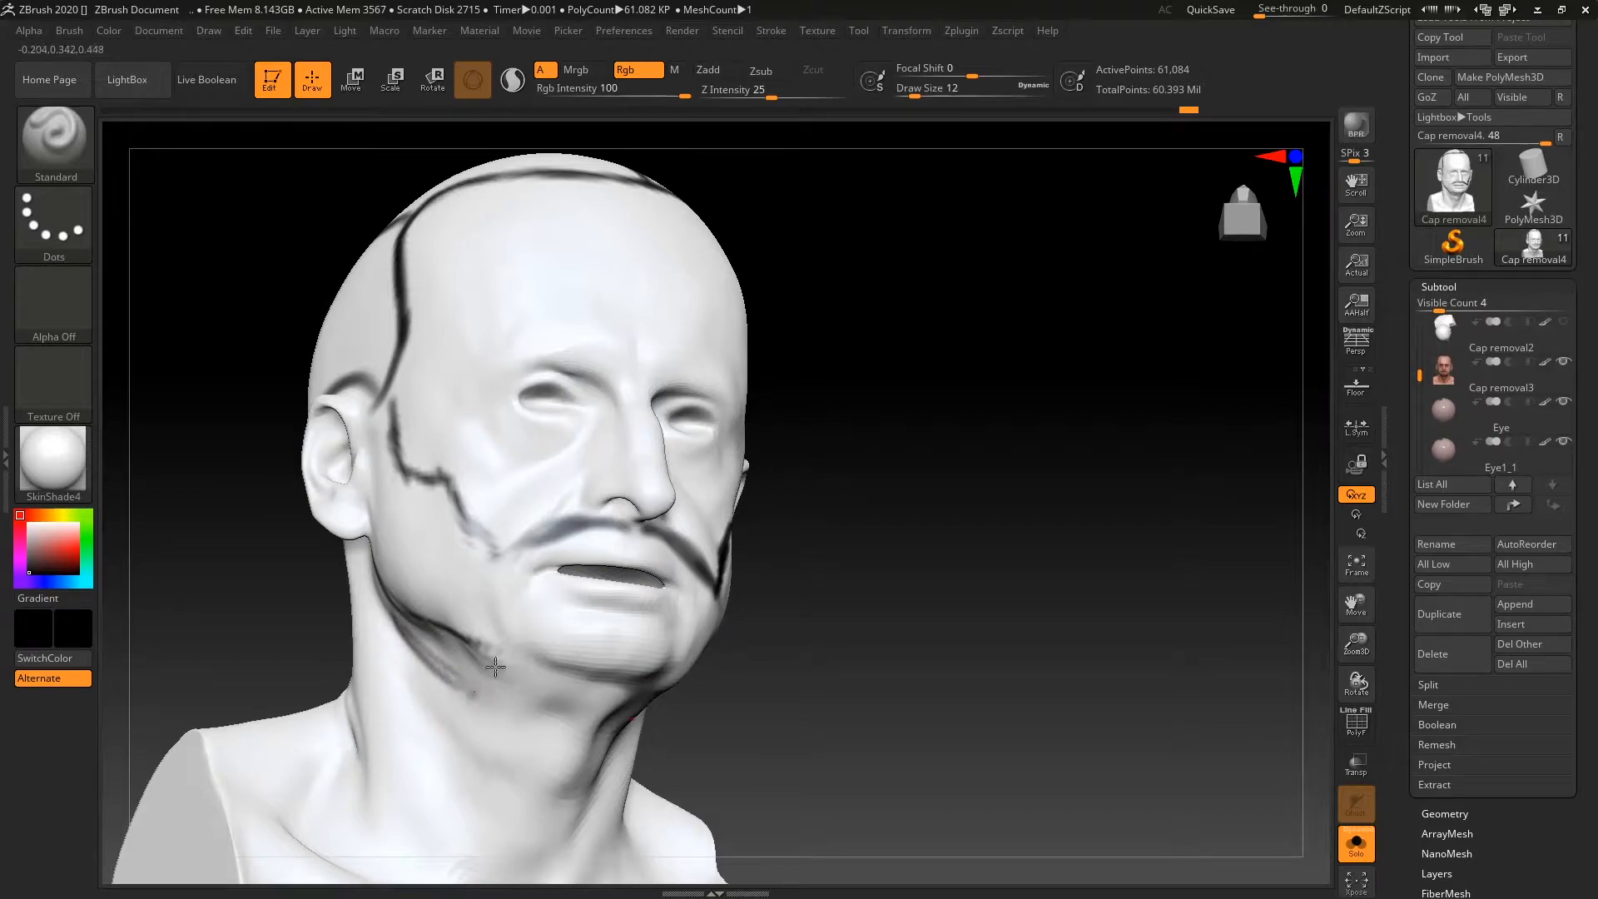
Paint a black beard line across the underside of the chin and join it to the right jaw line
drag(760, 599, 547, 718)
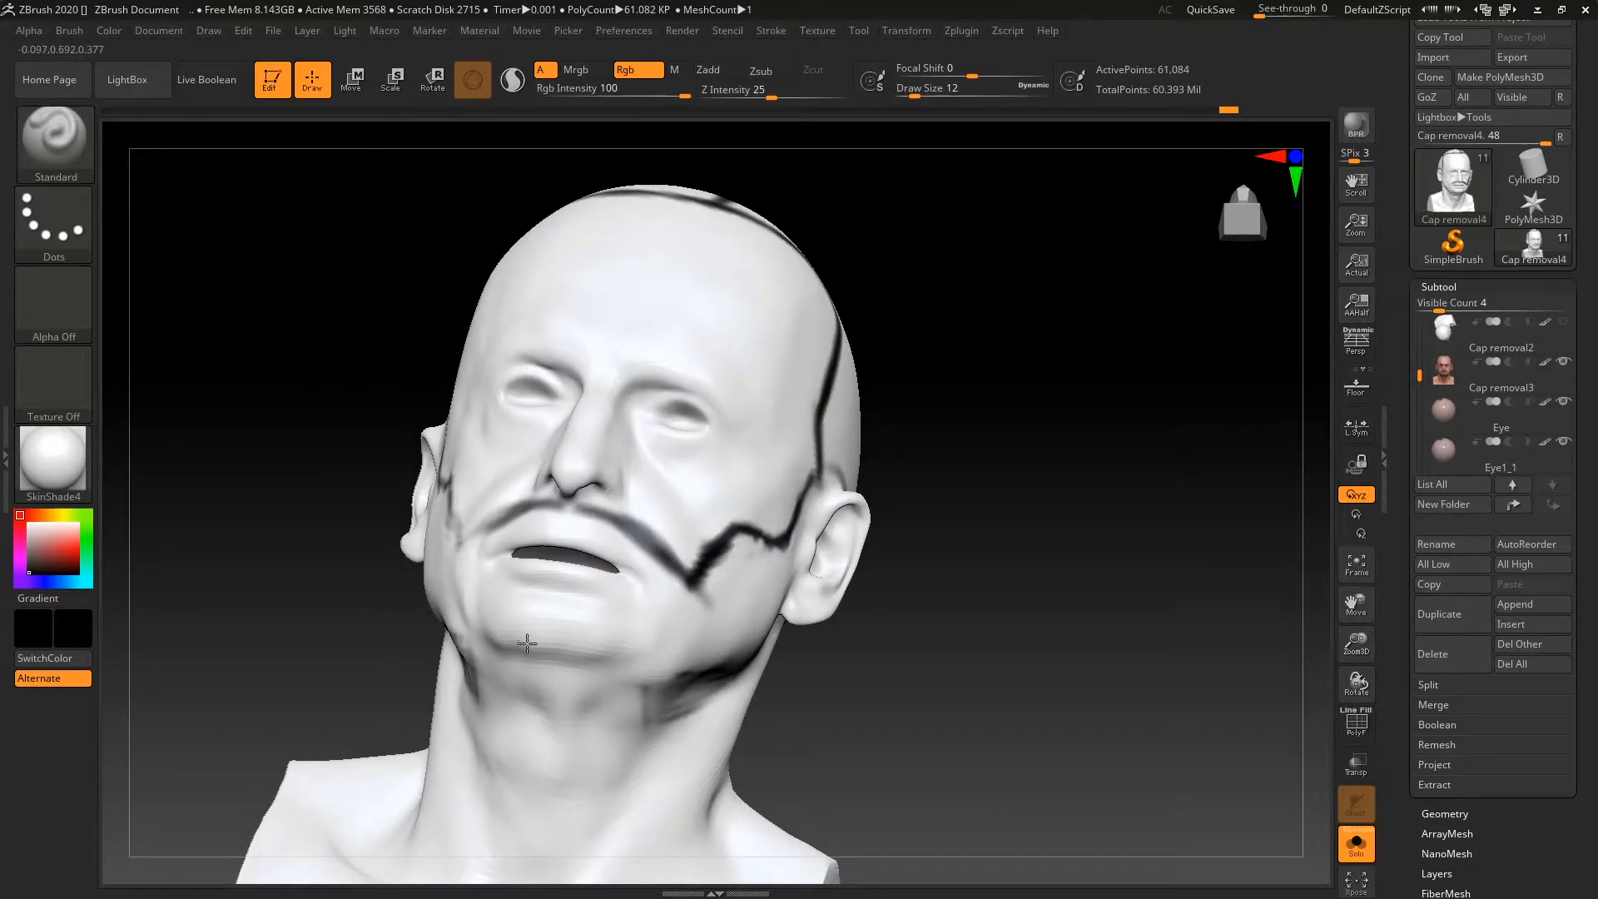
drag(515, 639, 676, 663)
mouse_move(912, 589)
mouse_down()
mouse_move(973, 588)
mouse_move(941, 553)
mouse_move(915, 553)
mouse_up()
key(ctrl)
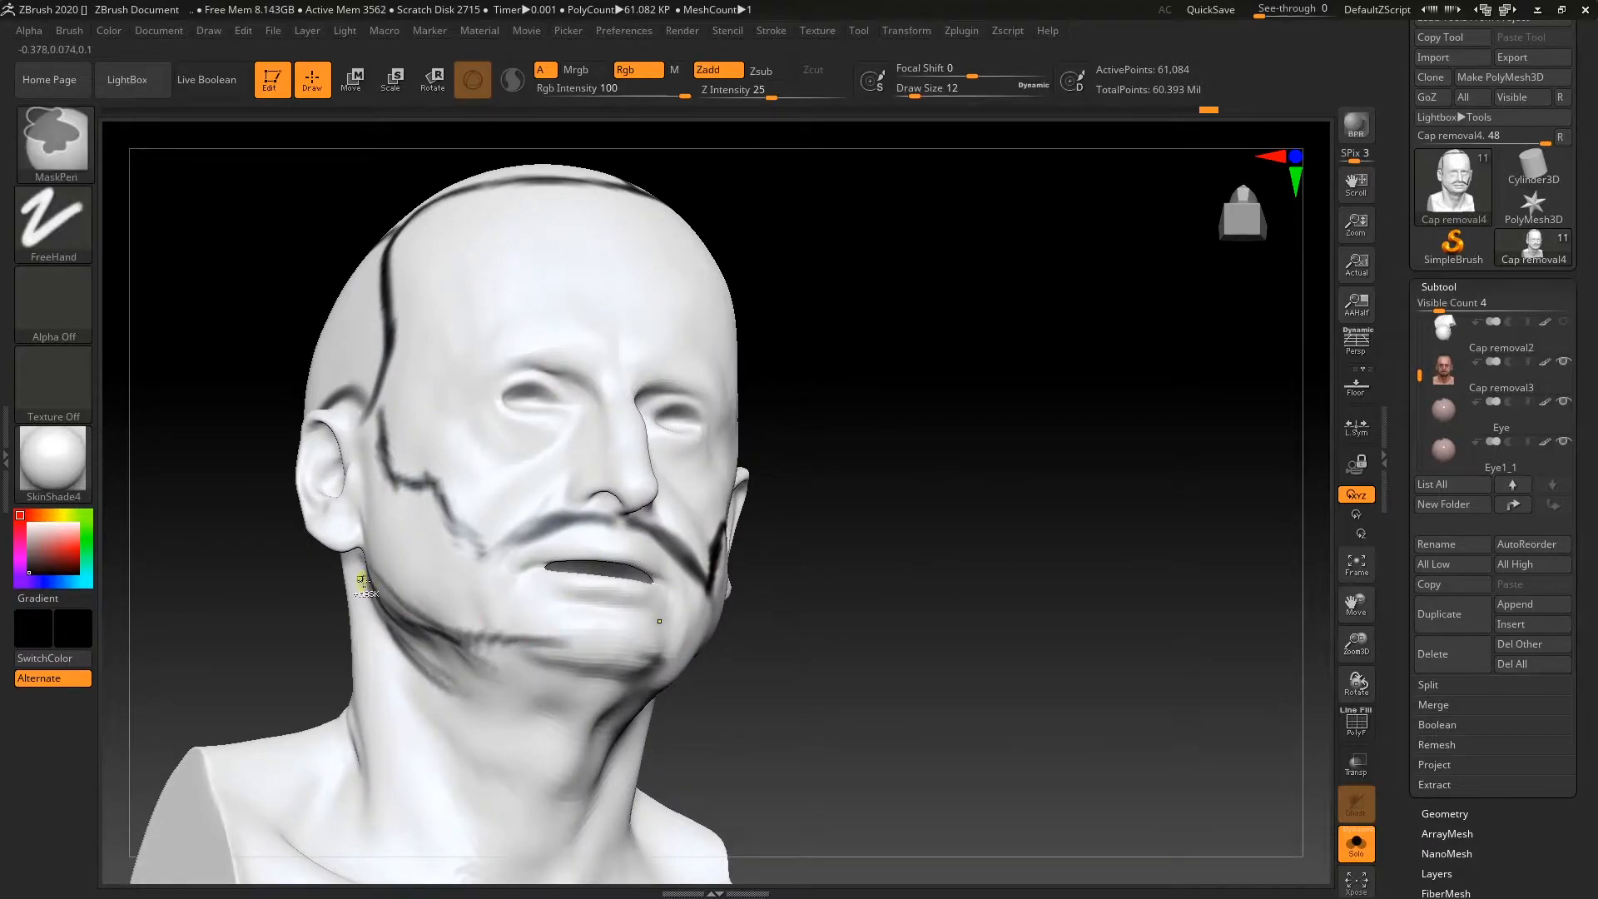
drag(357, 571, 576, 652)
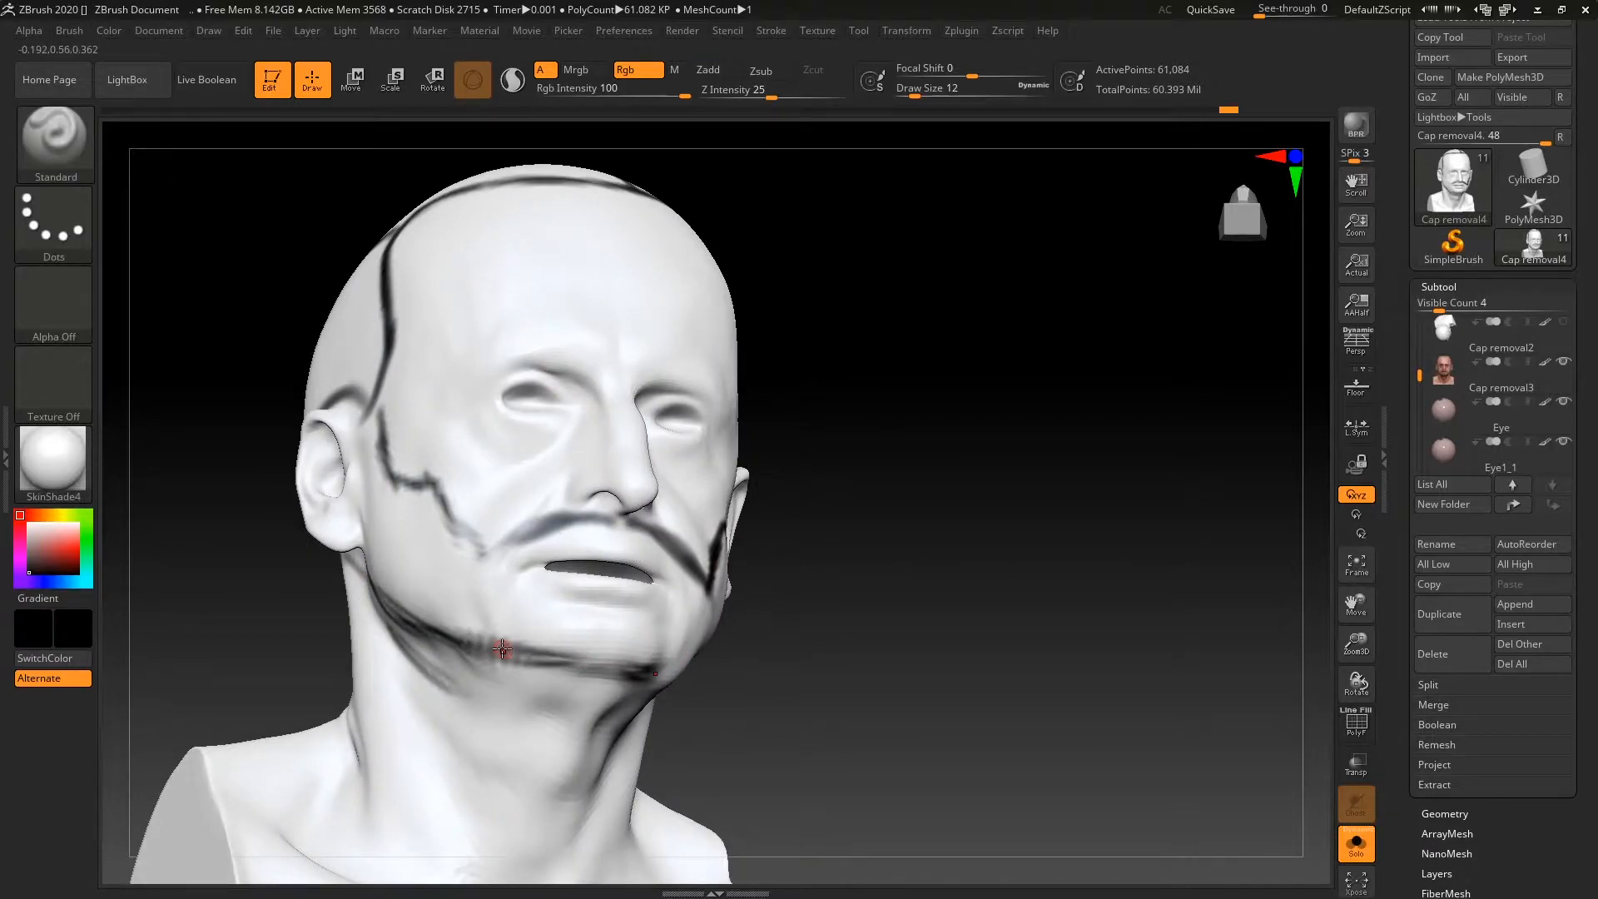
Darken and extend the lower beard boundary under the chin and along the upper neck with more black strokes
drag(759, 582, 841, 556)
drag(398, 684, 581, 720)
drag(474, 719, 573, 723)
mouse_move(318, 650)
mouse_down()
mouse_move(326, 636)
mouse_move(368, 675)
mouse_up()
mouse_move(830, 545)
mouse_down()
mouse_move(849, 607)
mouse_move(757, 518)
mouse_move(813, 575)
mouse_up()
mouse_move(812, 575)
mouse_down()
mouse_move(802, 556)
mouse_move(683, 582)
mouse_up()
drag(269, 668, 391, 691)
Fill the moustache area between the nose and the upper lip with black strokes, out to its end on the left cheek
mouse_move(709, 600)
mouse_down()
mouse_move(753, 532)
mouse_move(1009, 446)
mouse_move(874, 442)
mouse_move(907, 476)
mouse_move(966, 474)
mouse_move(863, 457)
mouse_move(931, 517)
mouse_move(899, 438)
mouse_move(995, 478)
mouse_move(870, 371)
mouse_move(957, 434)
mouse_move(943, 407)
mouse_move(892, 417)
mouse_move(867, 485)
mouse_up()
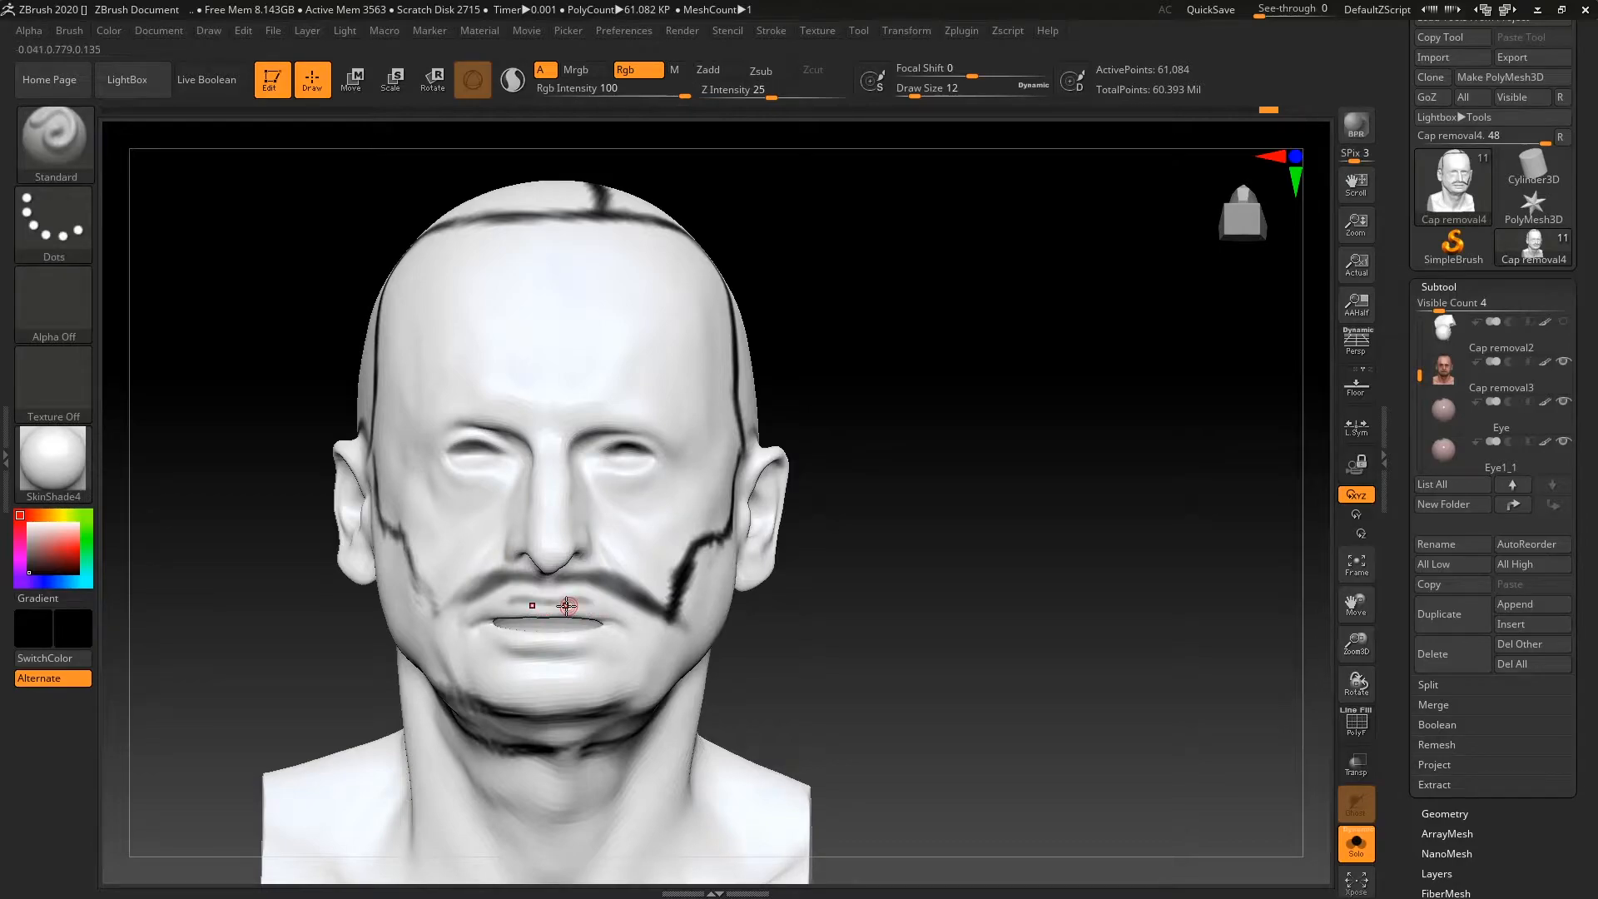
drag(562, 605, 637, 617)
mouse_move(568, 577)
mouse_down()
mouse_move(568, 591)
mouse_move(668, 625)
mouse_up()
mouse_move(884, 553)
mouse_down()
mouse_move(916, 545)
mouse_move(912, 495)
mouse_move(892, 488)
mouse_up()
drag(691, 617, 732, 660)
mouse_move(929, 560)
mouse_down()
mouse_move(974, 552)
mouse_move(927, 446)
mouse_move(916, 471)
mouse_move(948, 524)
mouse_up()
Turn off Symmetry in UV Master and try to unwrap the painted head
scroll(1450, 583, down, 5)
scroll(1432, 504, up, 3)
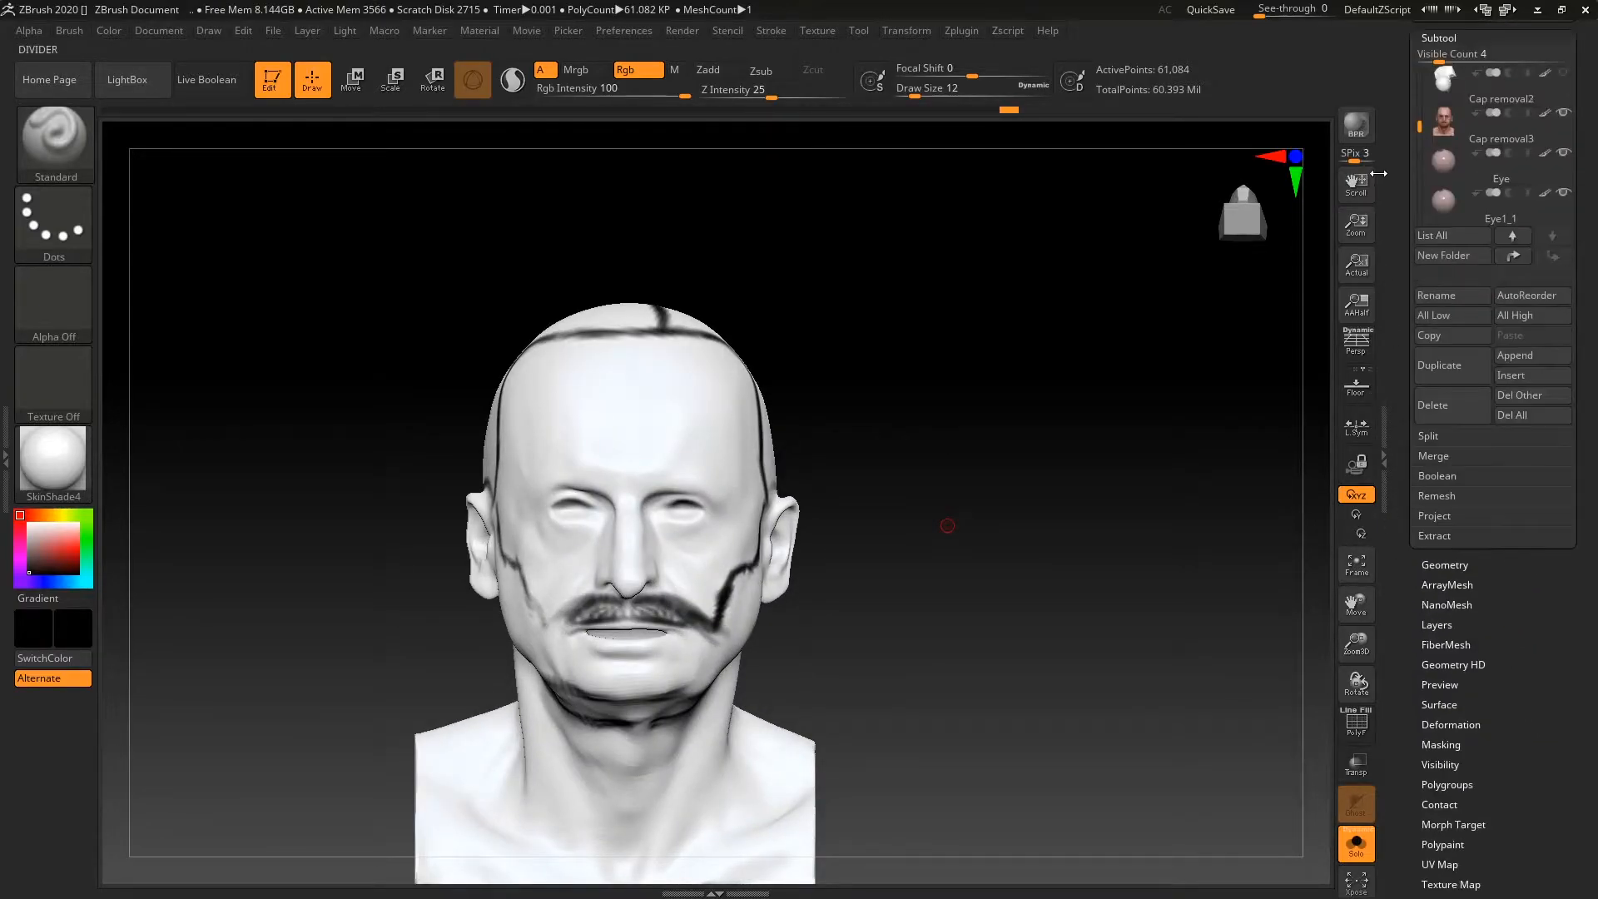
scroll(1415, 374, up, 2)
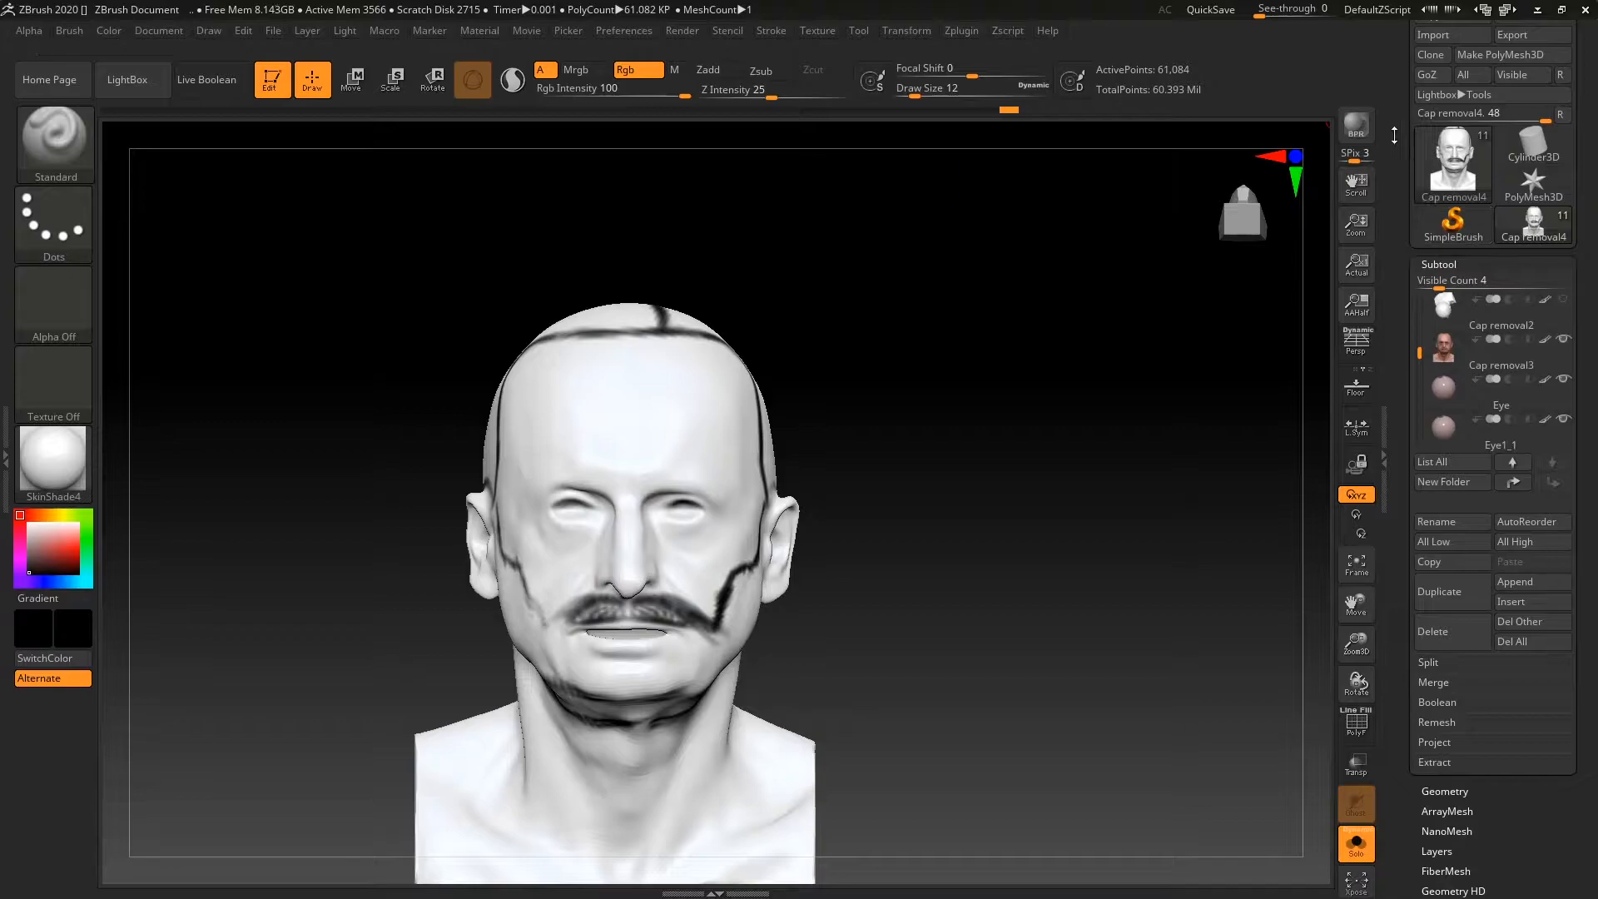
drag(1393, 136, 1385, 225)
click(956, 31)
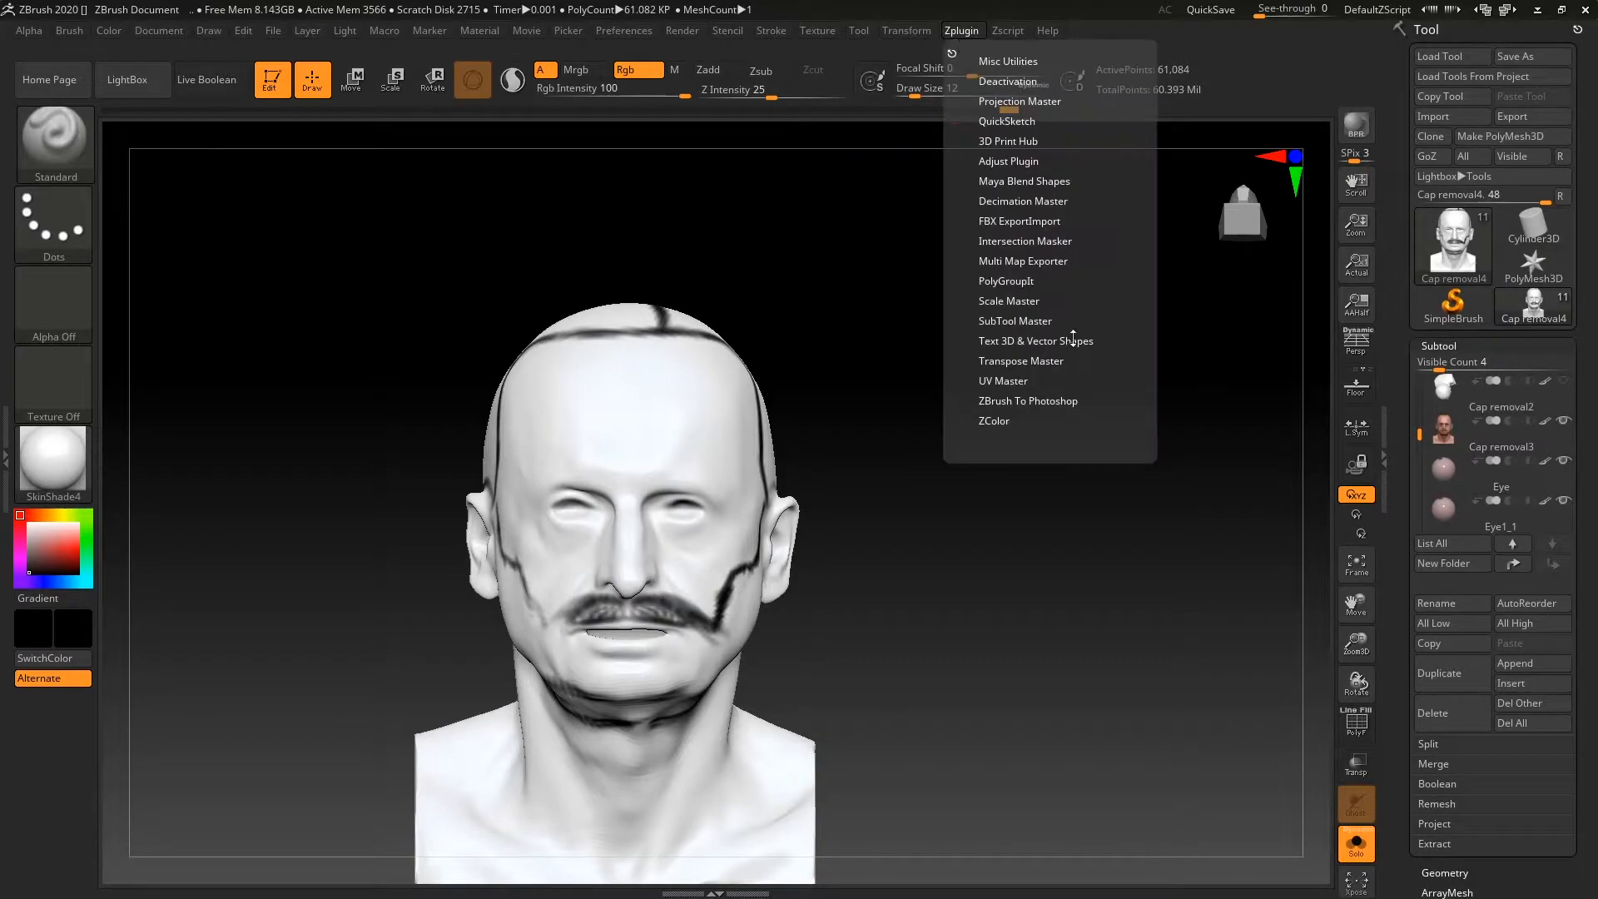
click(1009, 384)
click(1030, 457)
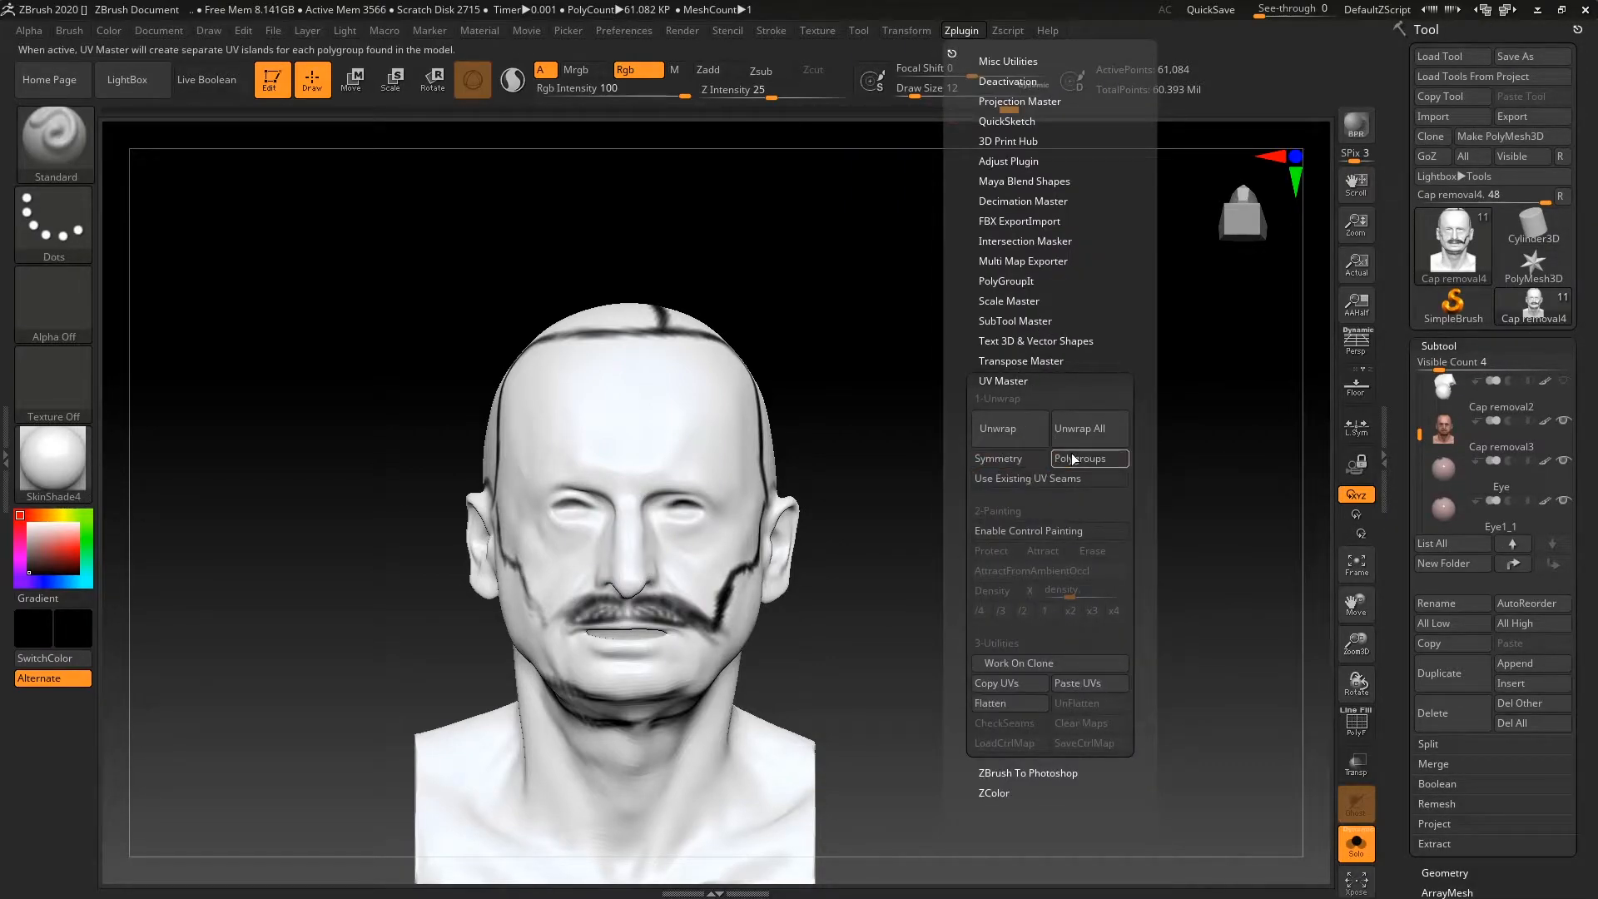
click(1025, 431)
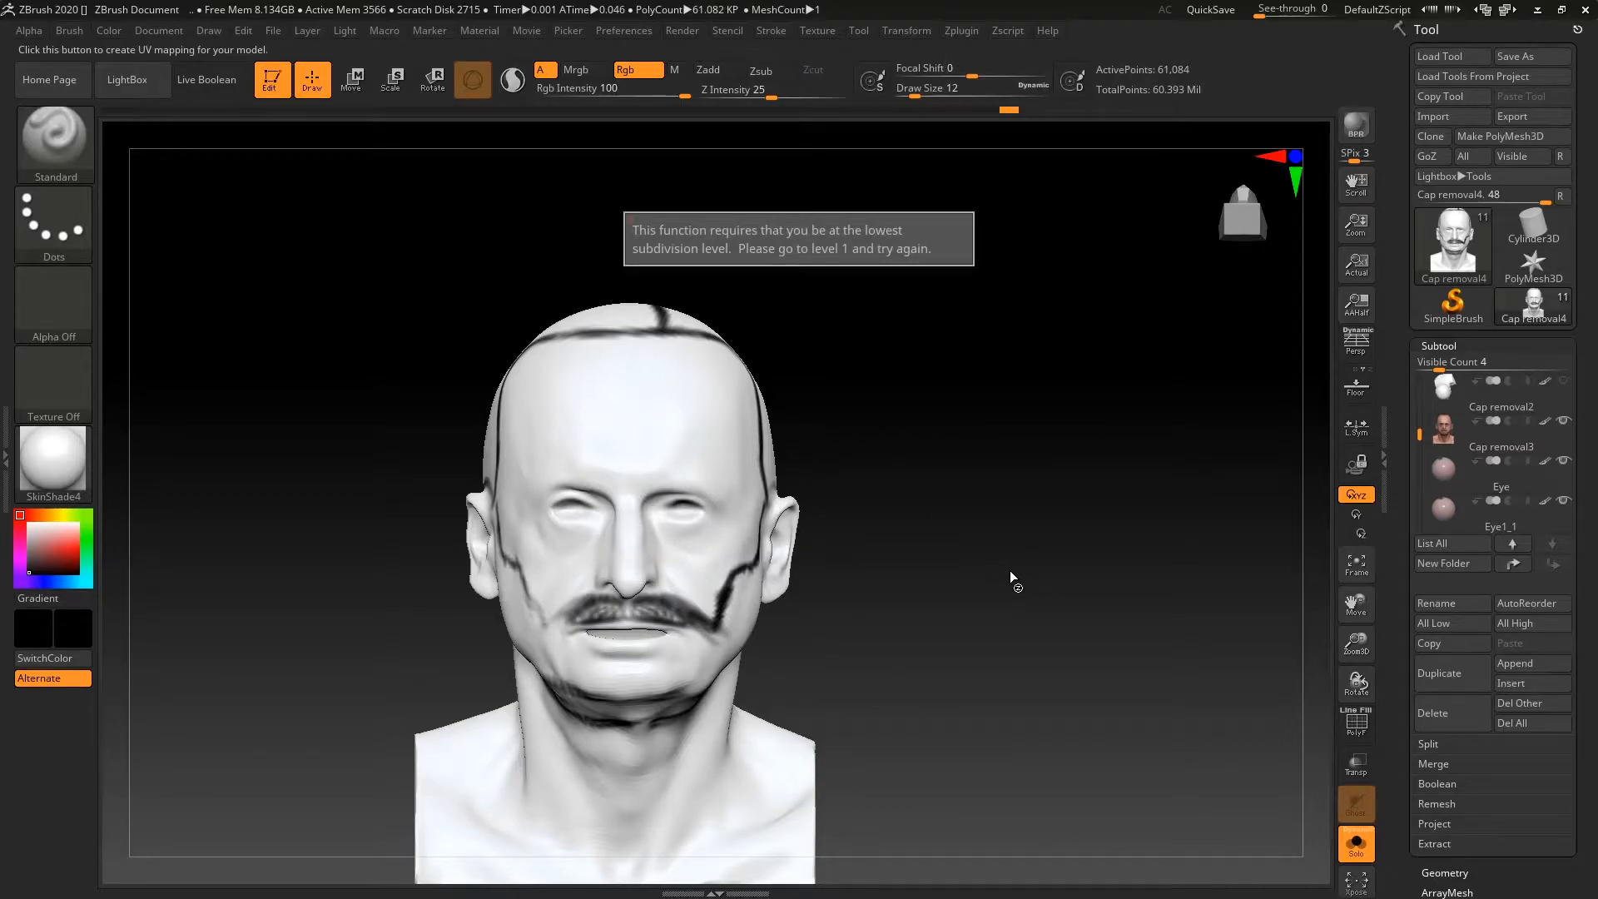
Check the head's subdivision level in its geometry settings and unwrap its UVs with UV Master again
click(1444, 345)
click(1448, 364)
click(1440, 380)
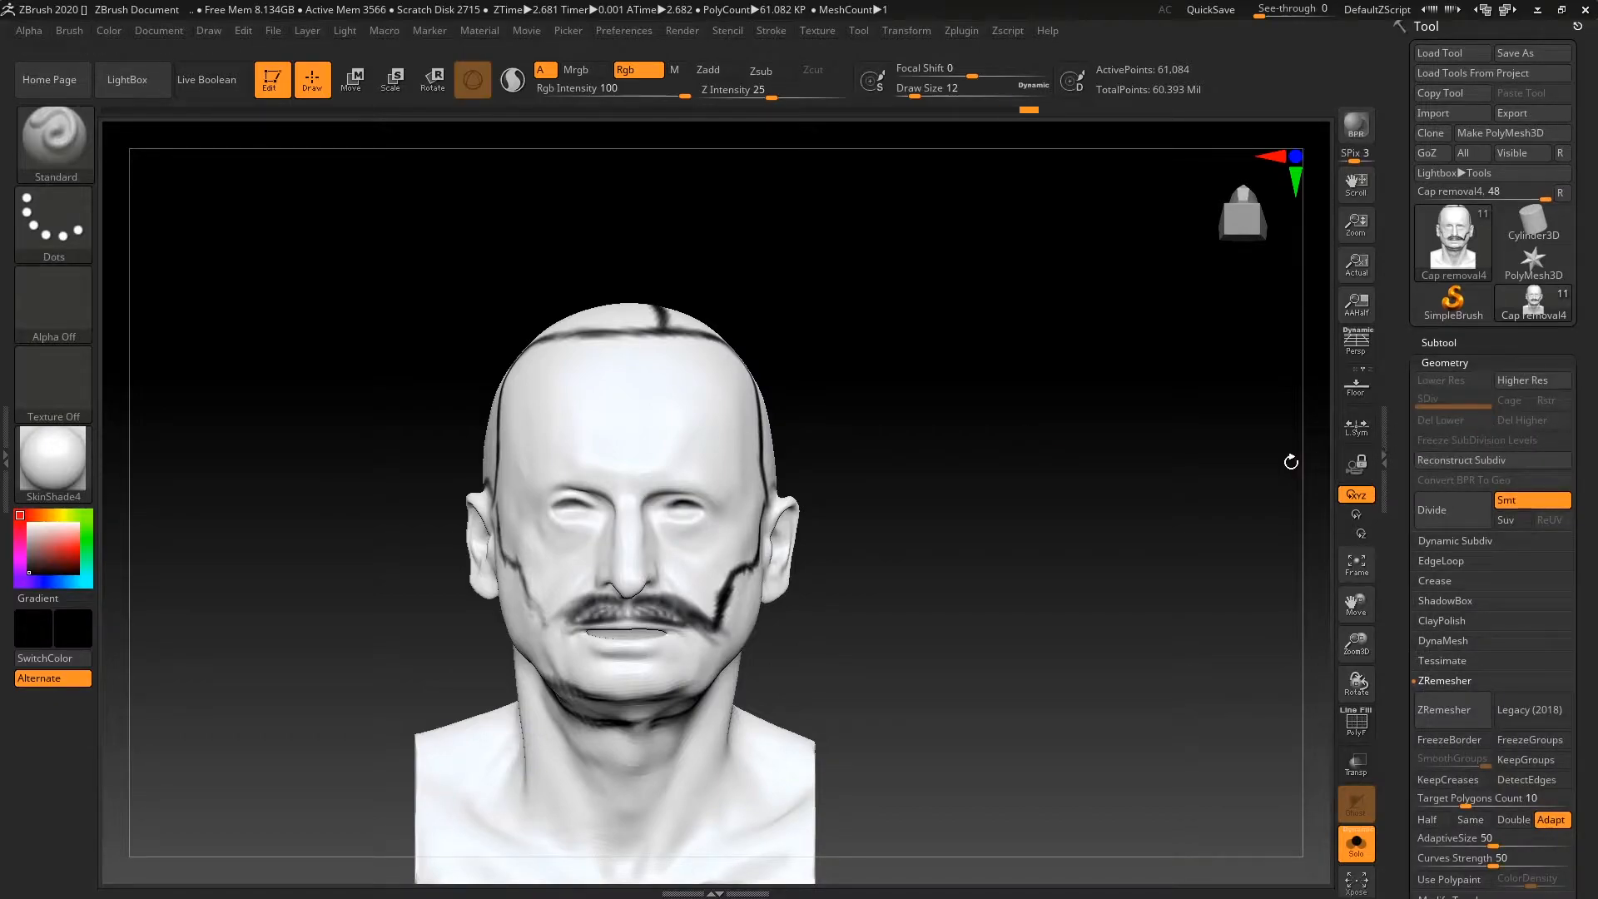
click(990, 35)
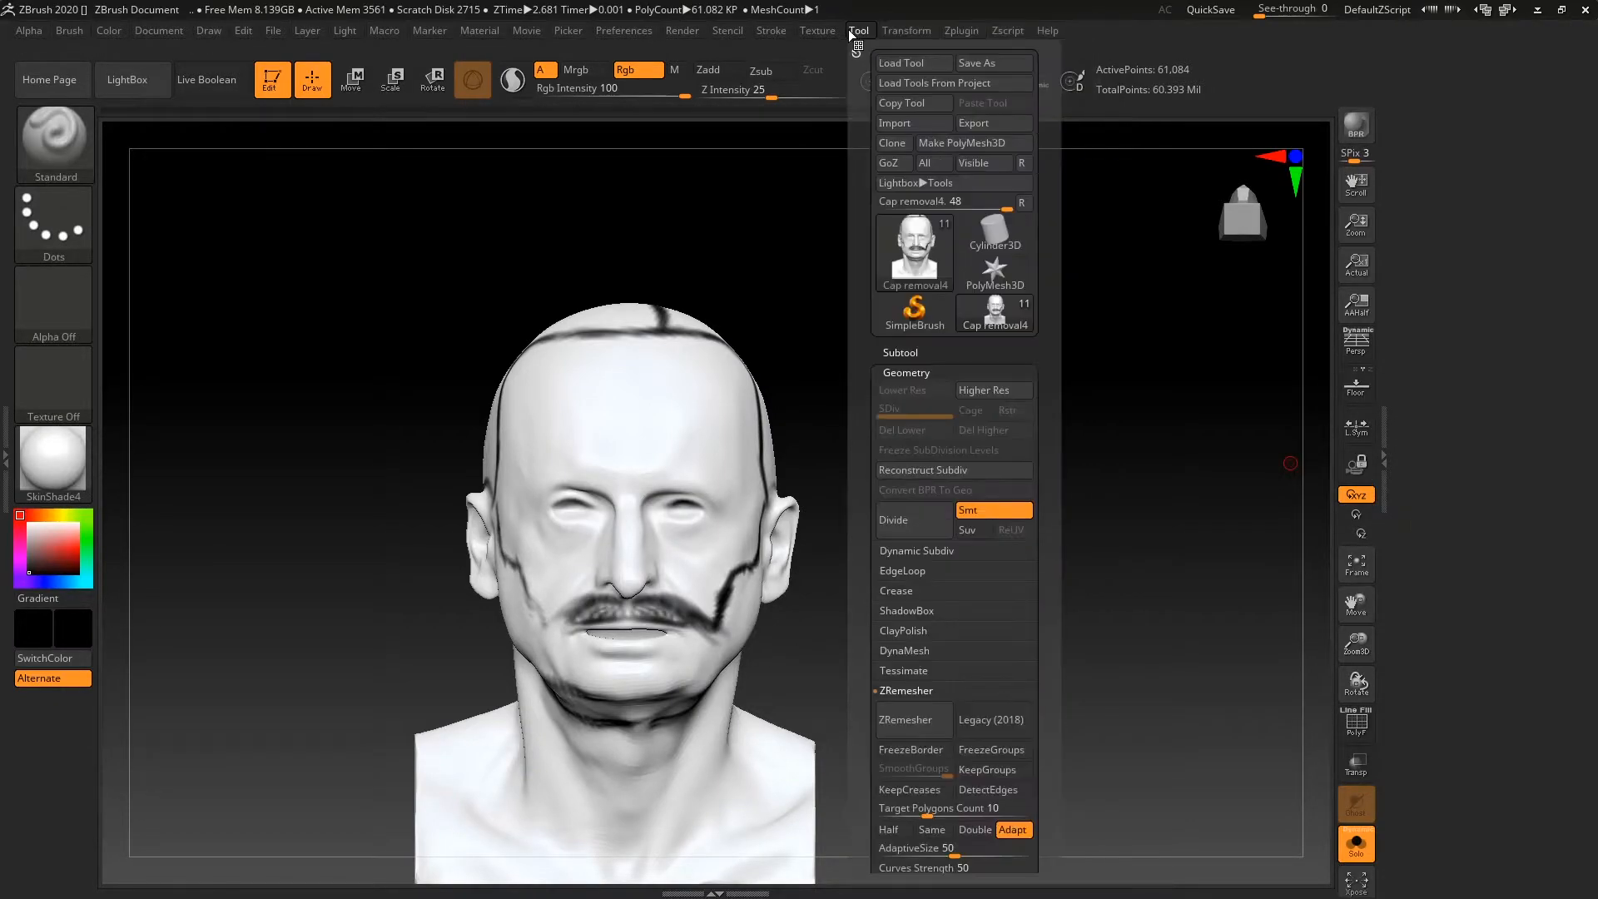
click(1007, 428)
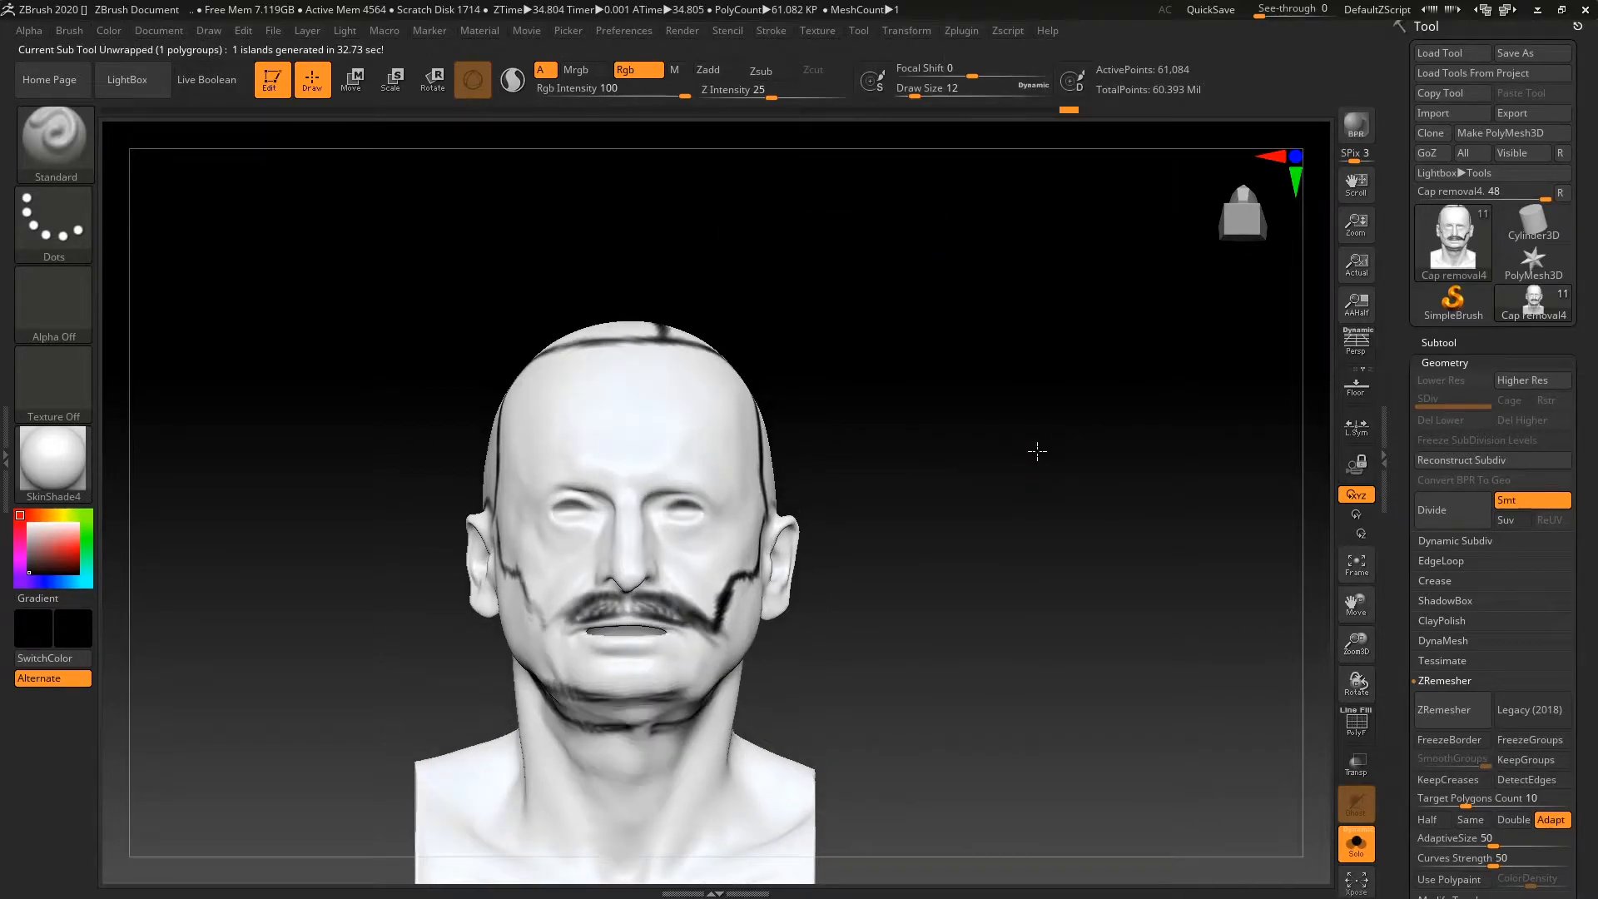
Preview the unwrapped layout of the head with Morph UV and return to the 3D shape
scroll(1411, 780, down, 7)
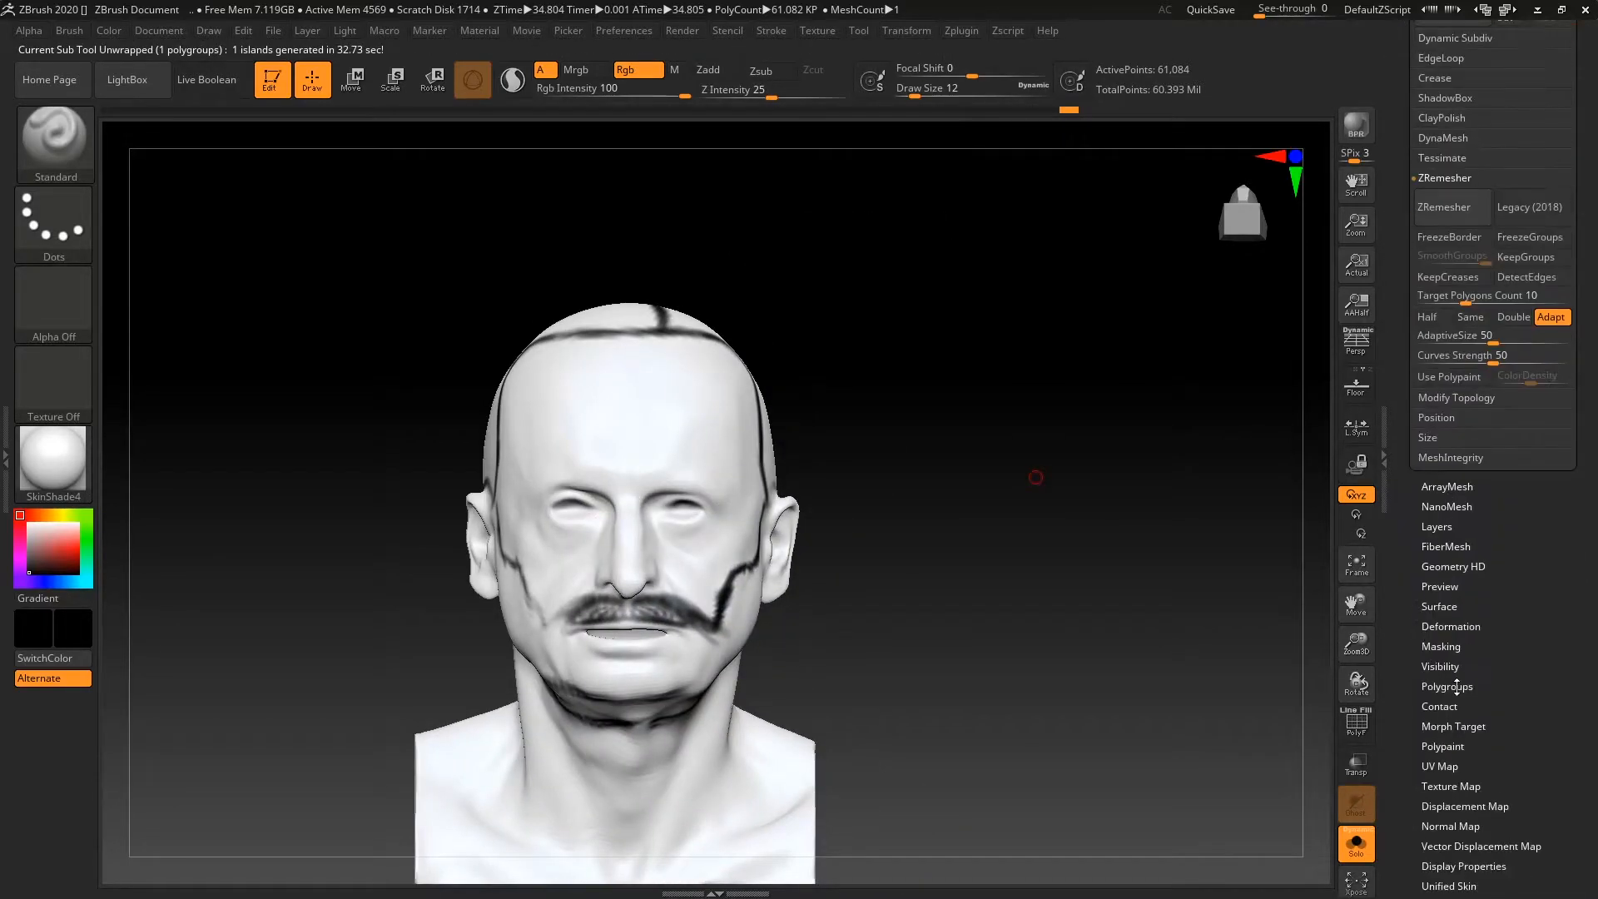
click(1452, 682)
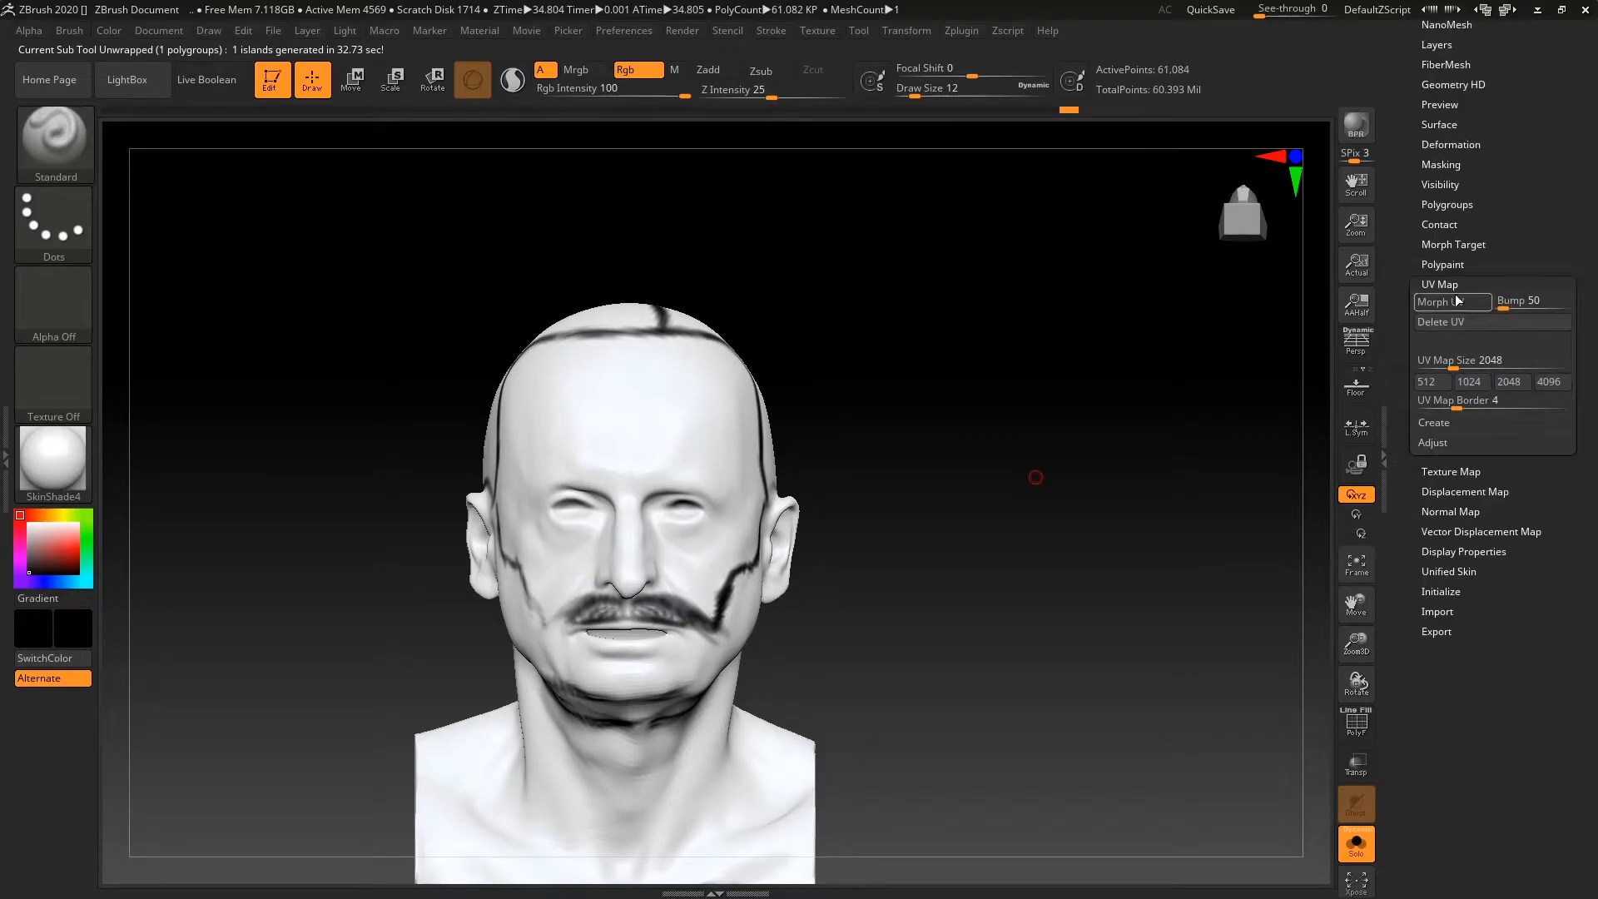
click(1452, 302)
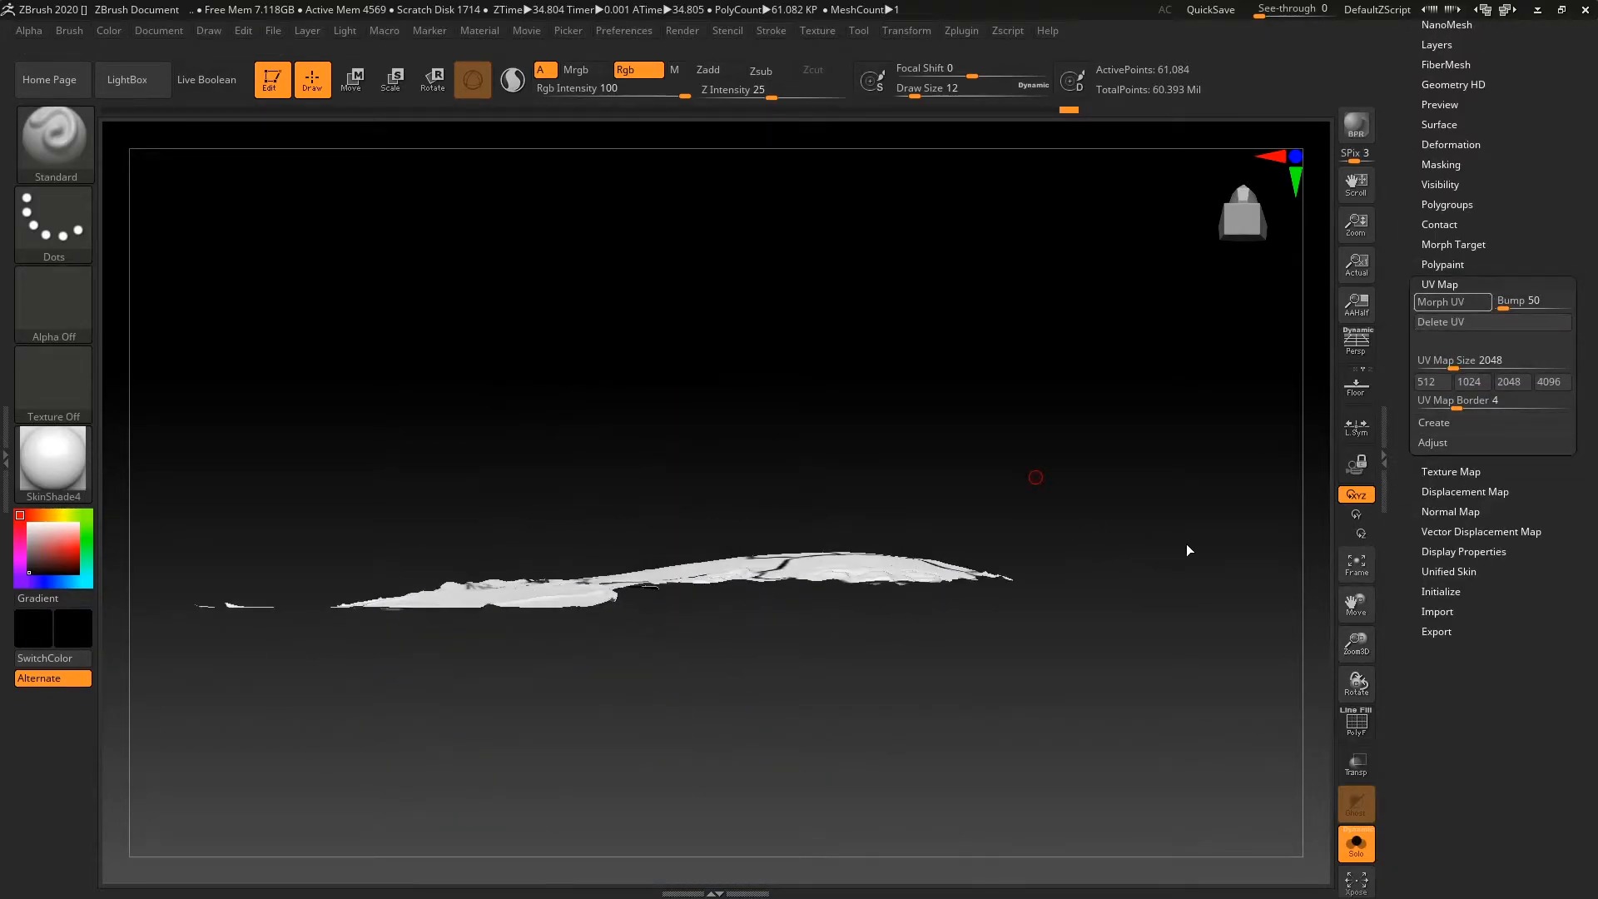
drag(1174, 433, 1196, 491)
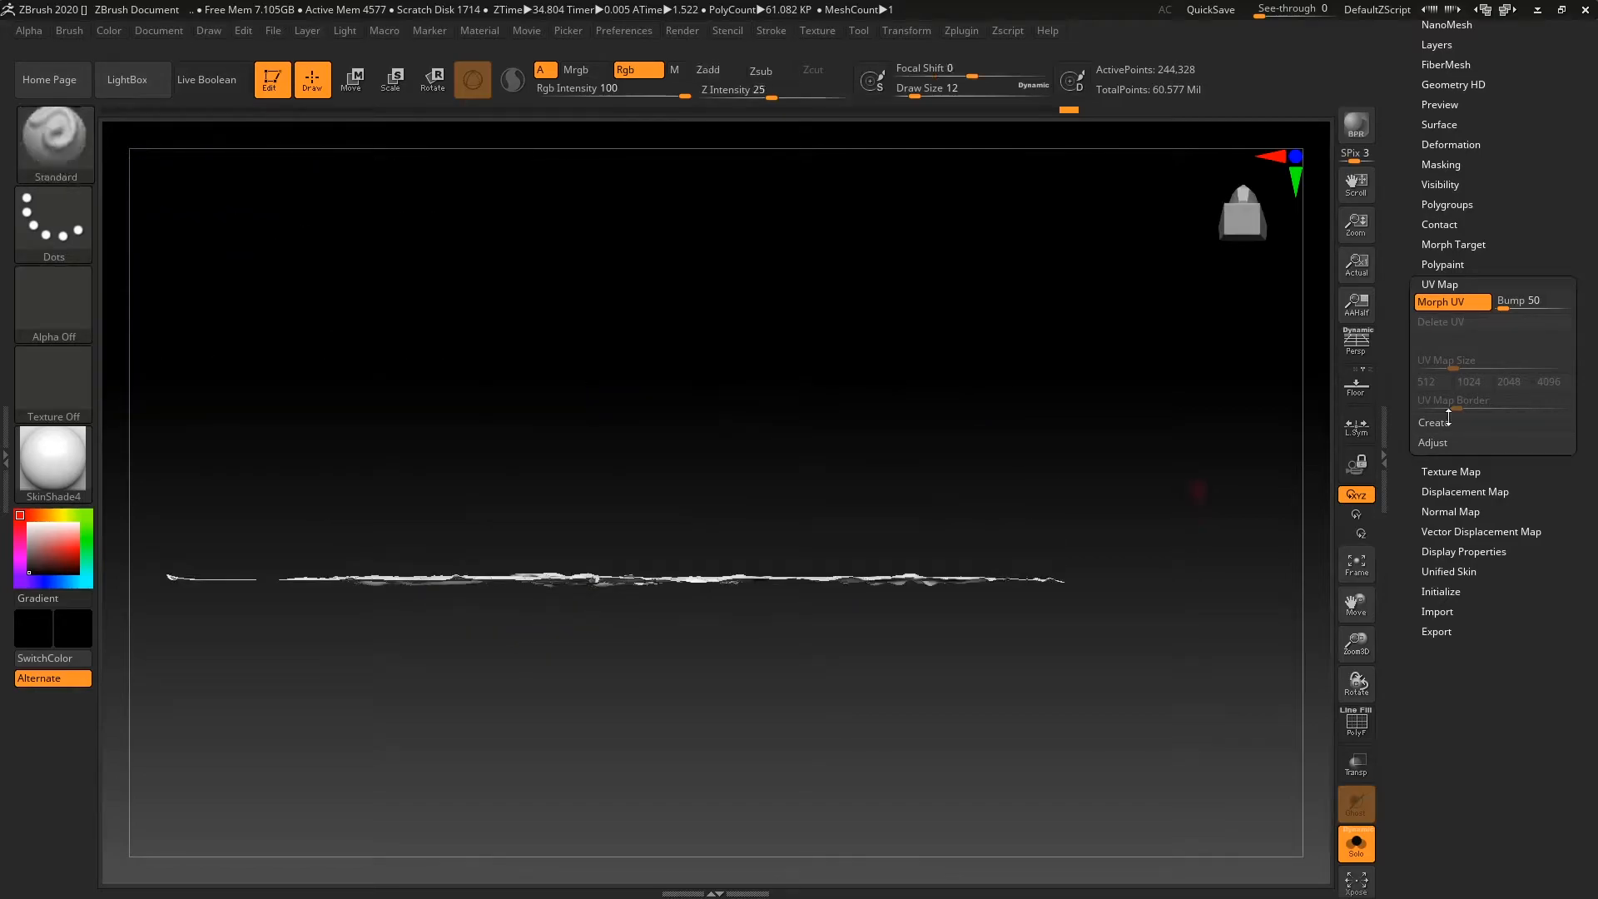
click(1453, 302)
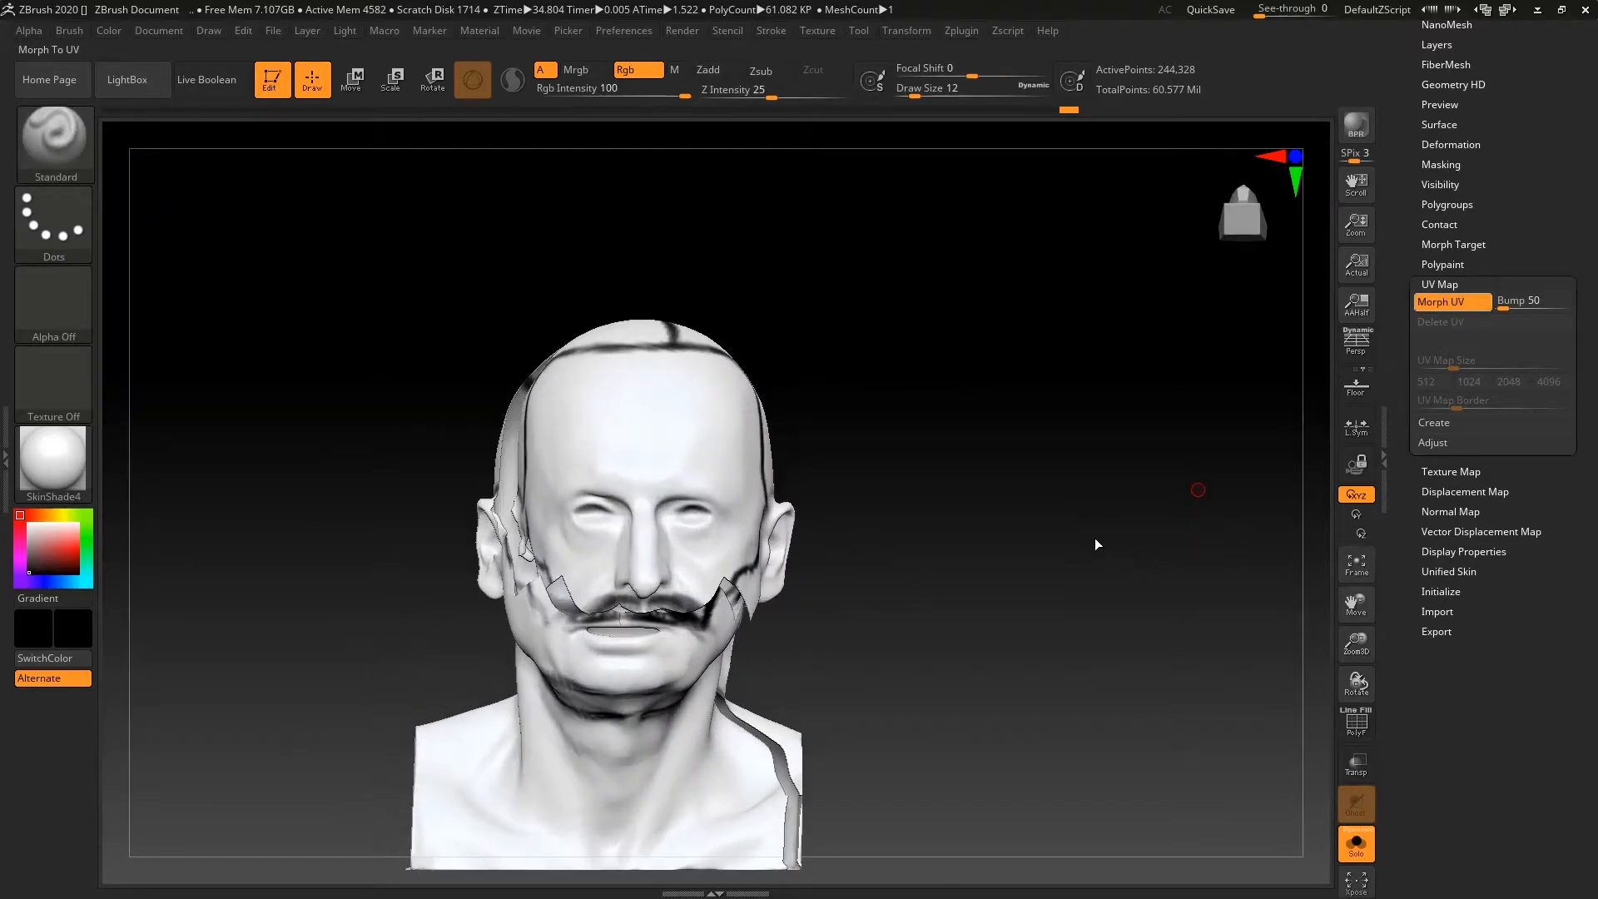
alt+drag(1111, 509, 1128, 539)
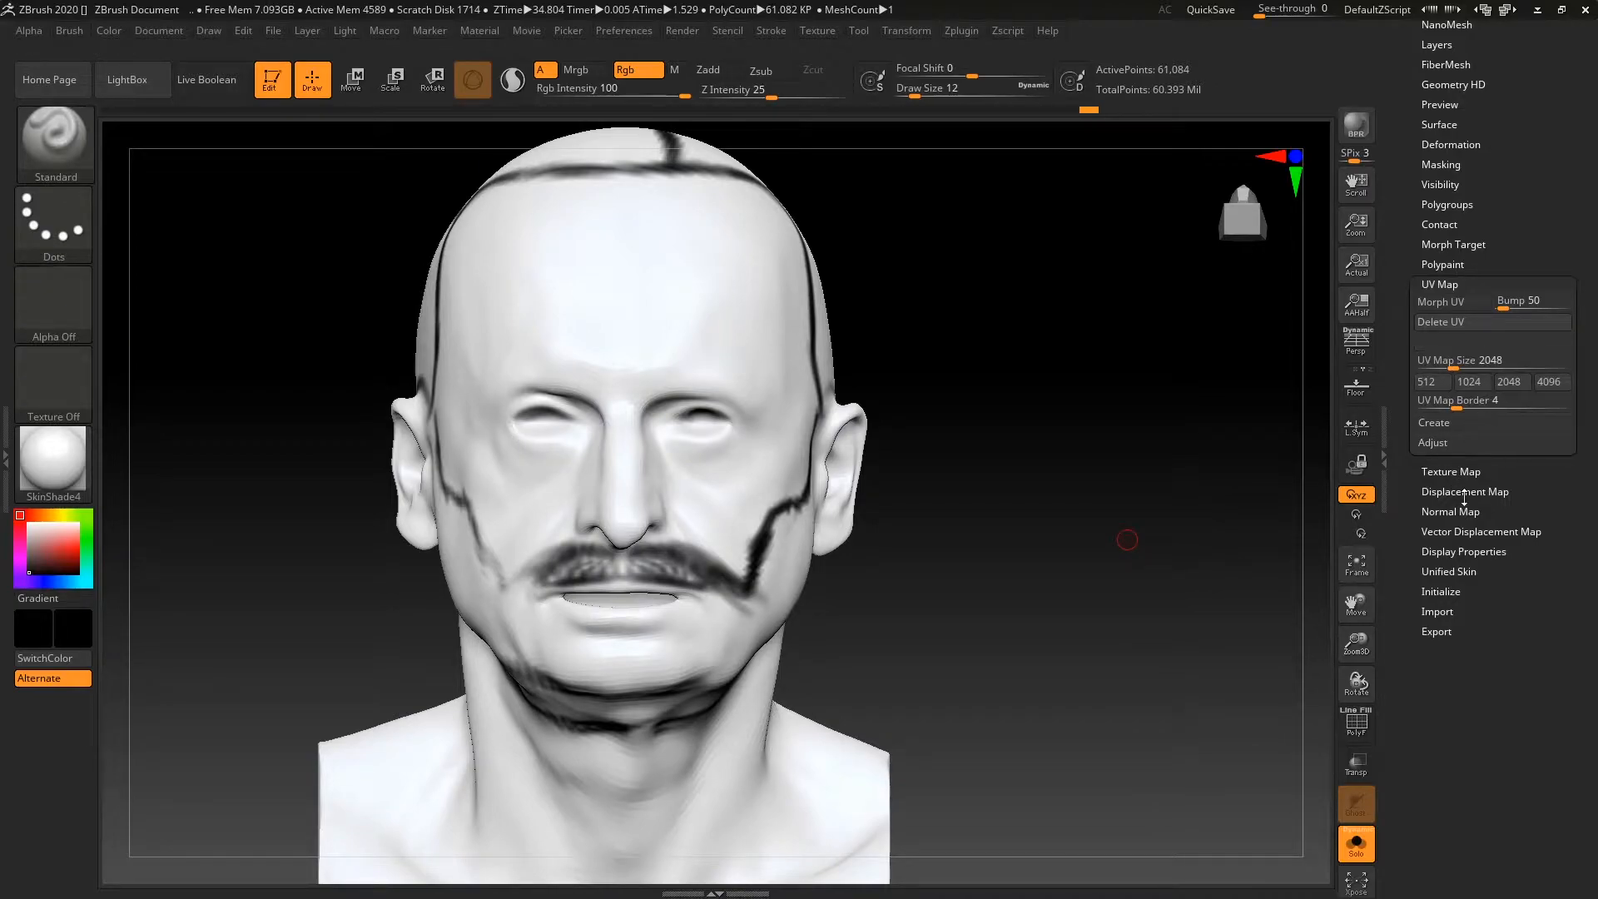
Create a texture map for the head from its polypaint and clone it to the current textures
click(1474, 471)
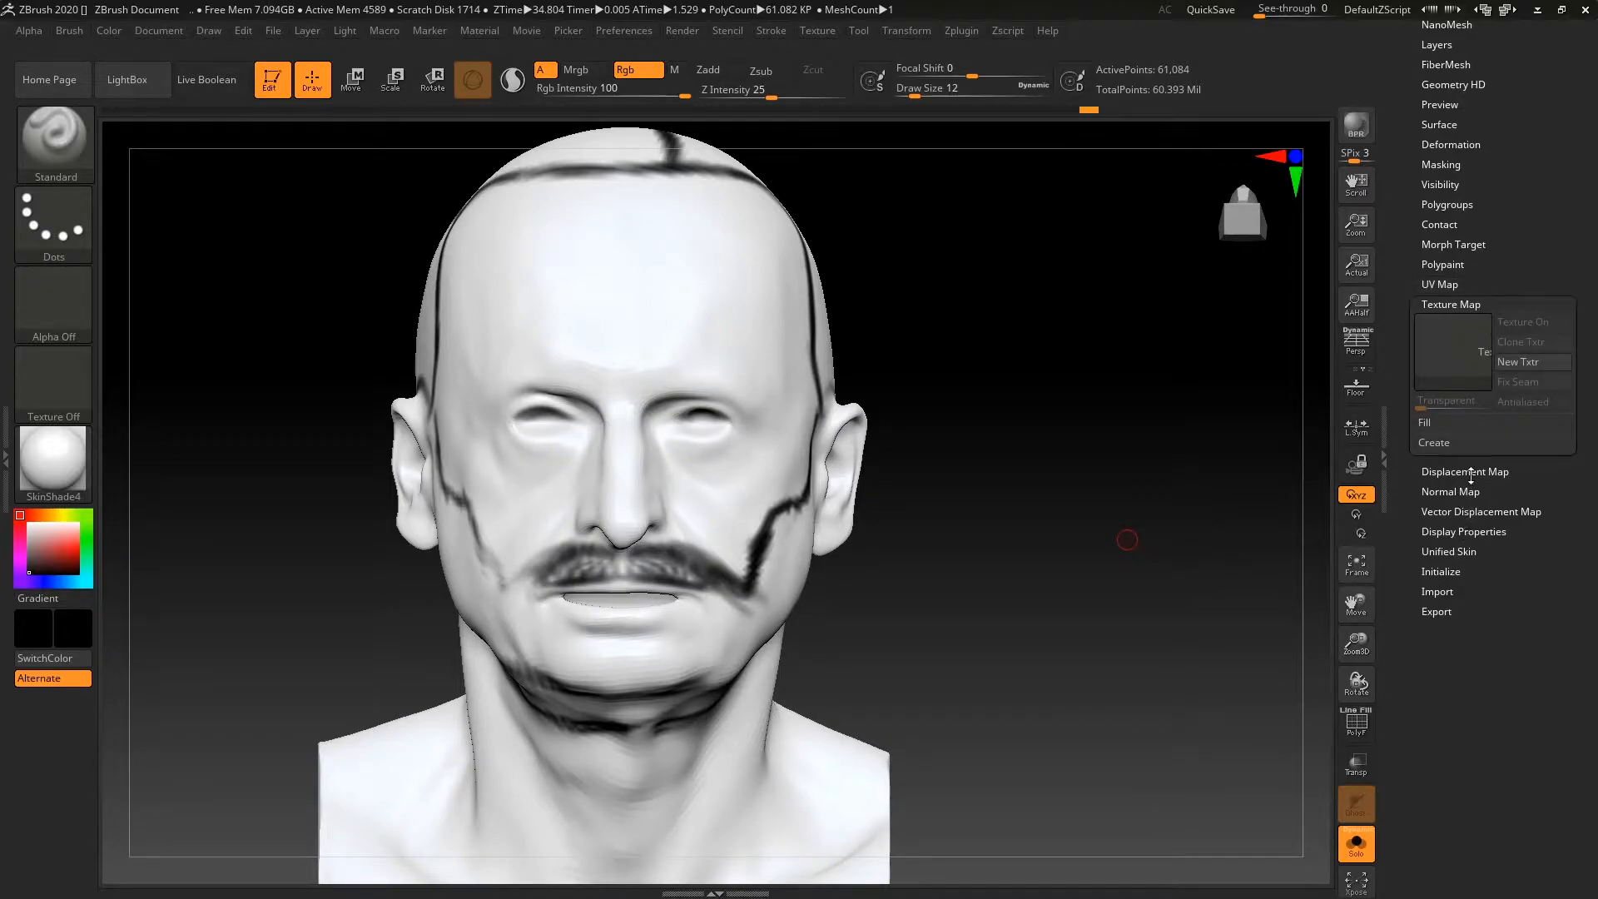
click(1439, 442)
click(1474, 461)
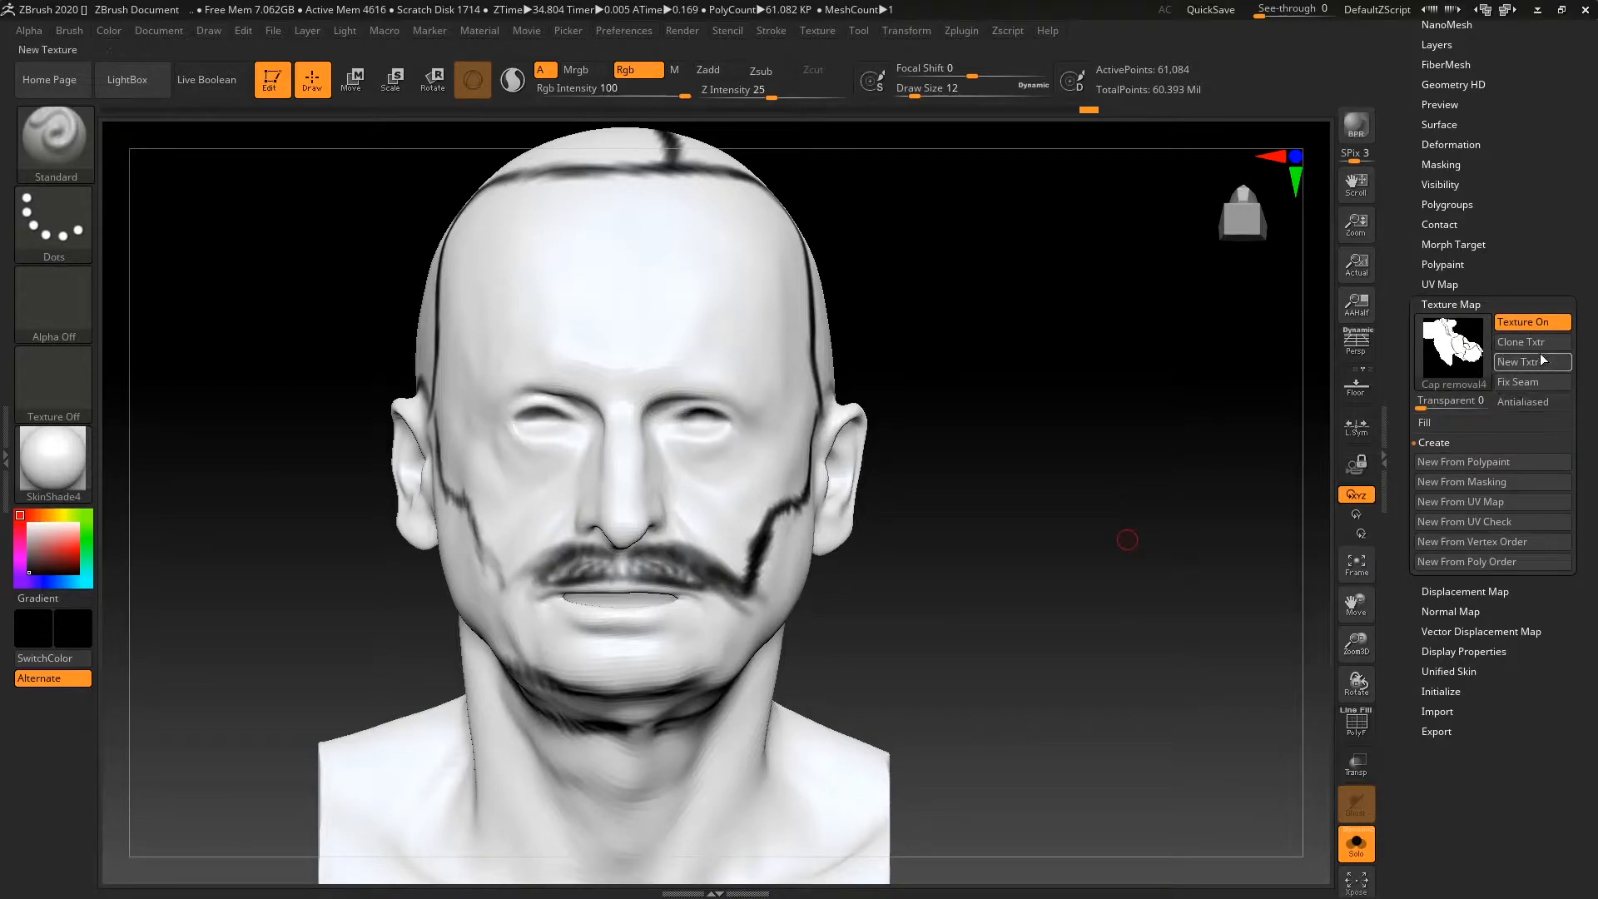
click(1538, 342)
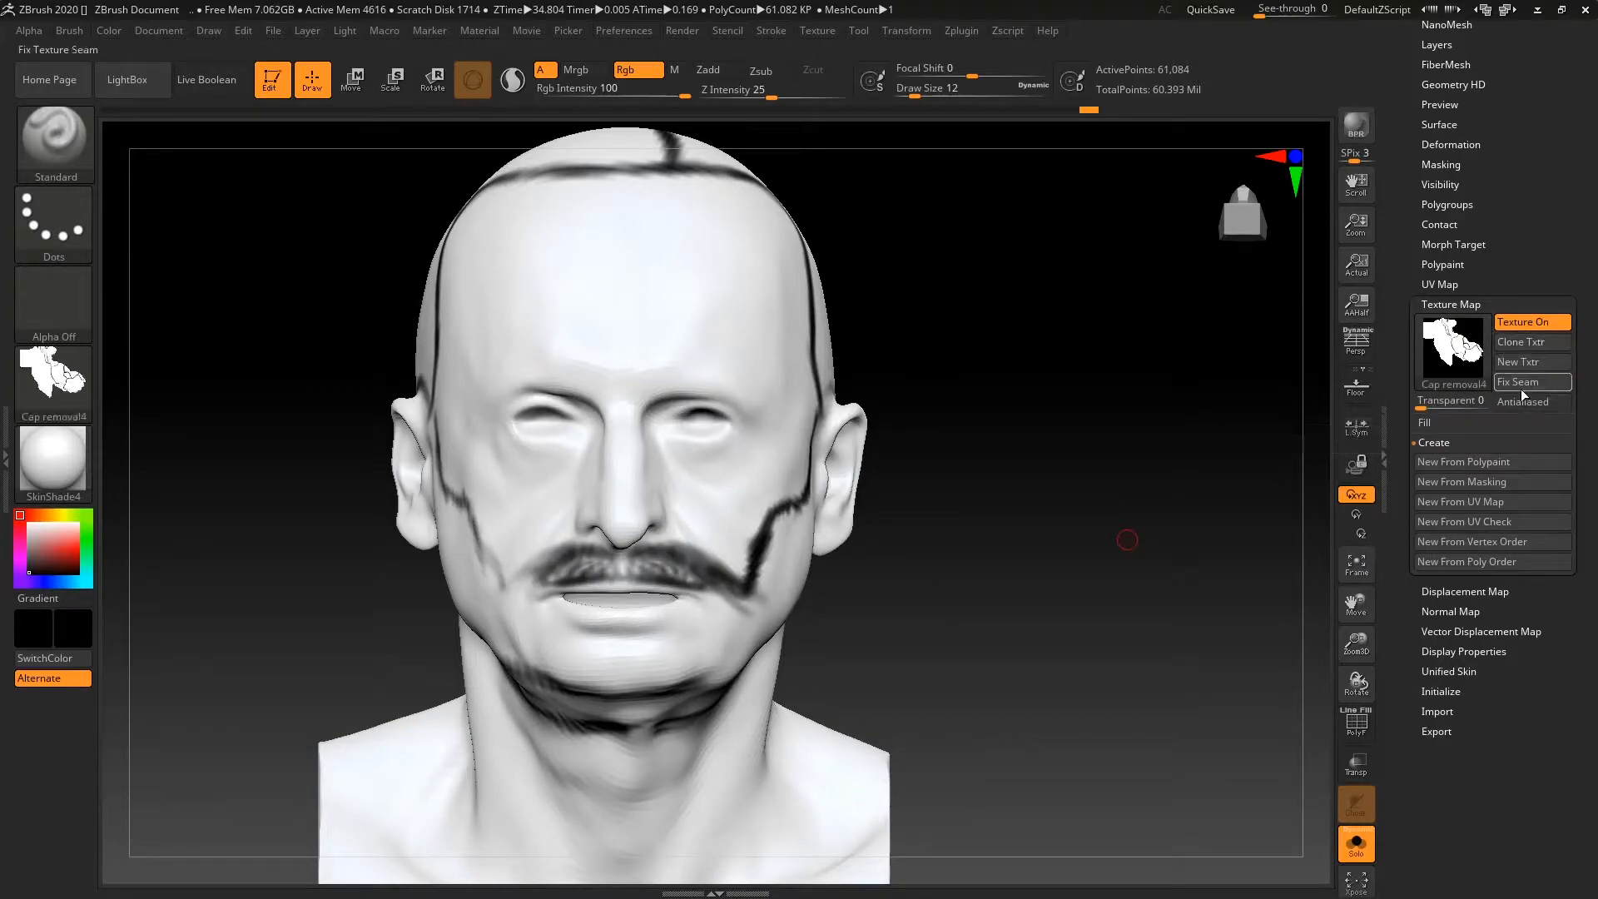
Export the cloned texture as a JPEG named Hair reference into the 3D SCAN Import-Export folder
click(48, 368)
click(47, 393)
click(53, 378)
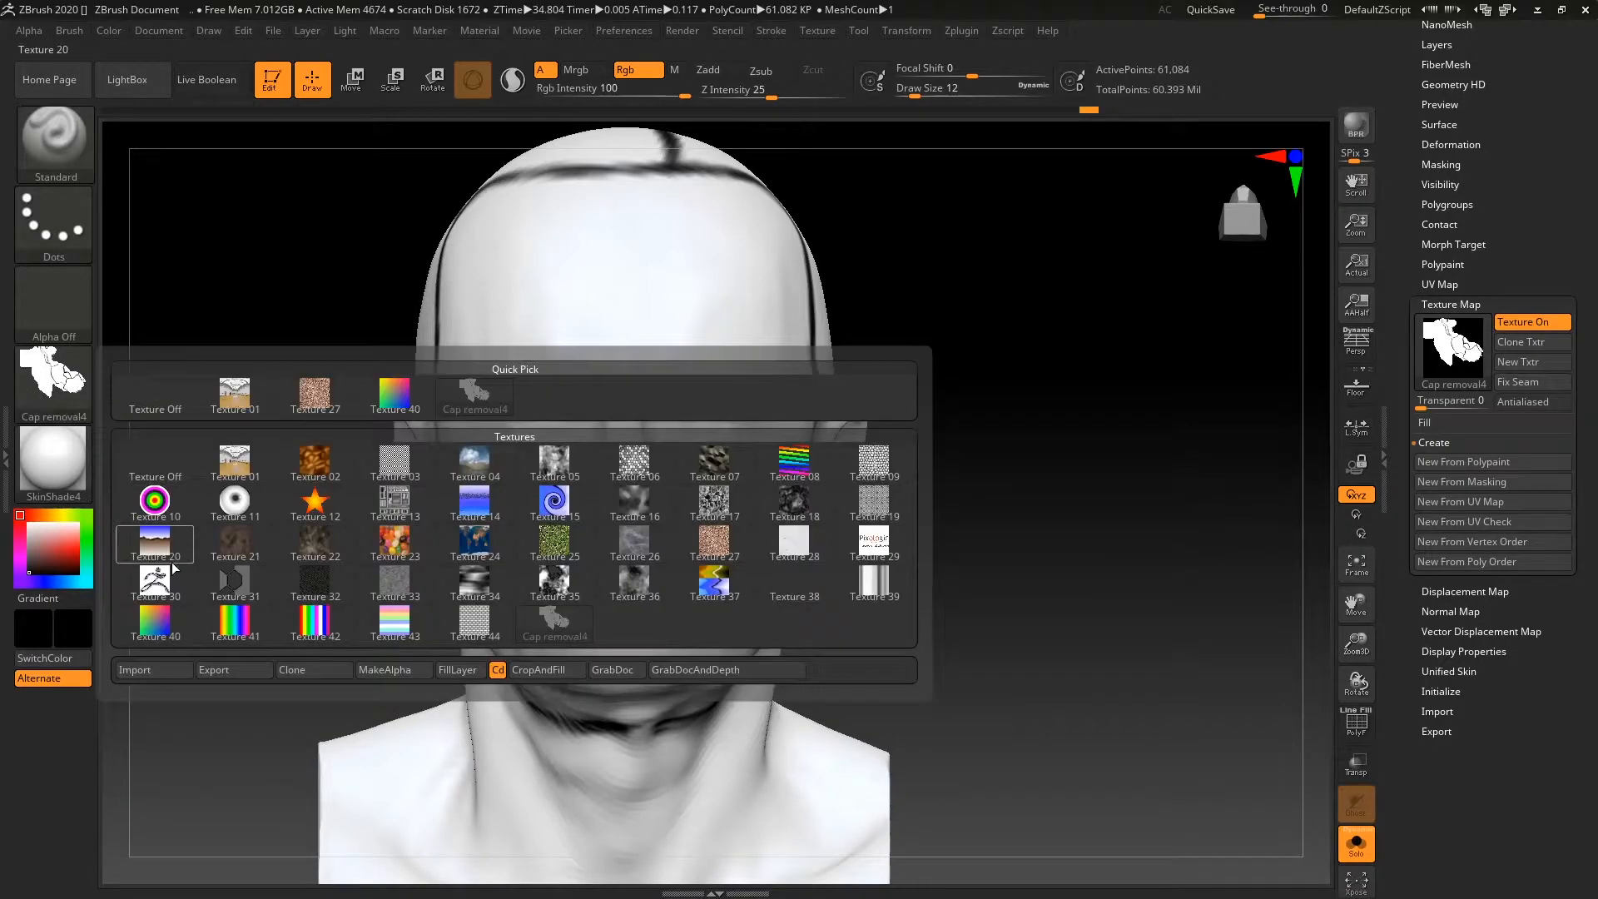
click(233, 669)
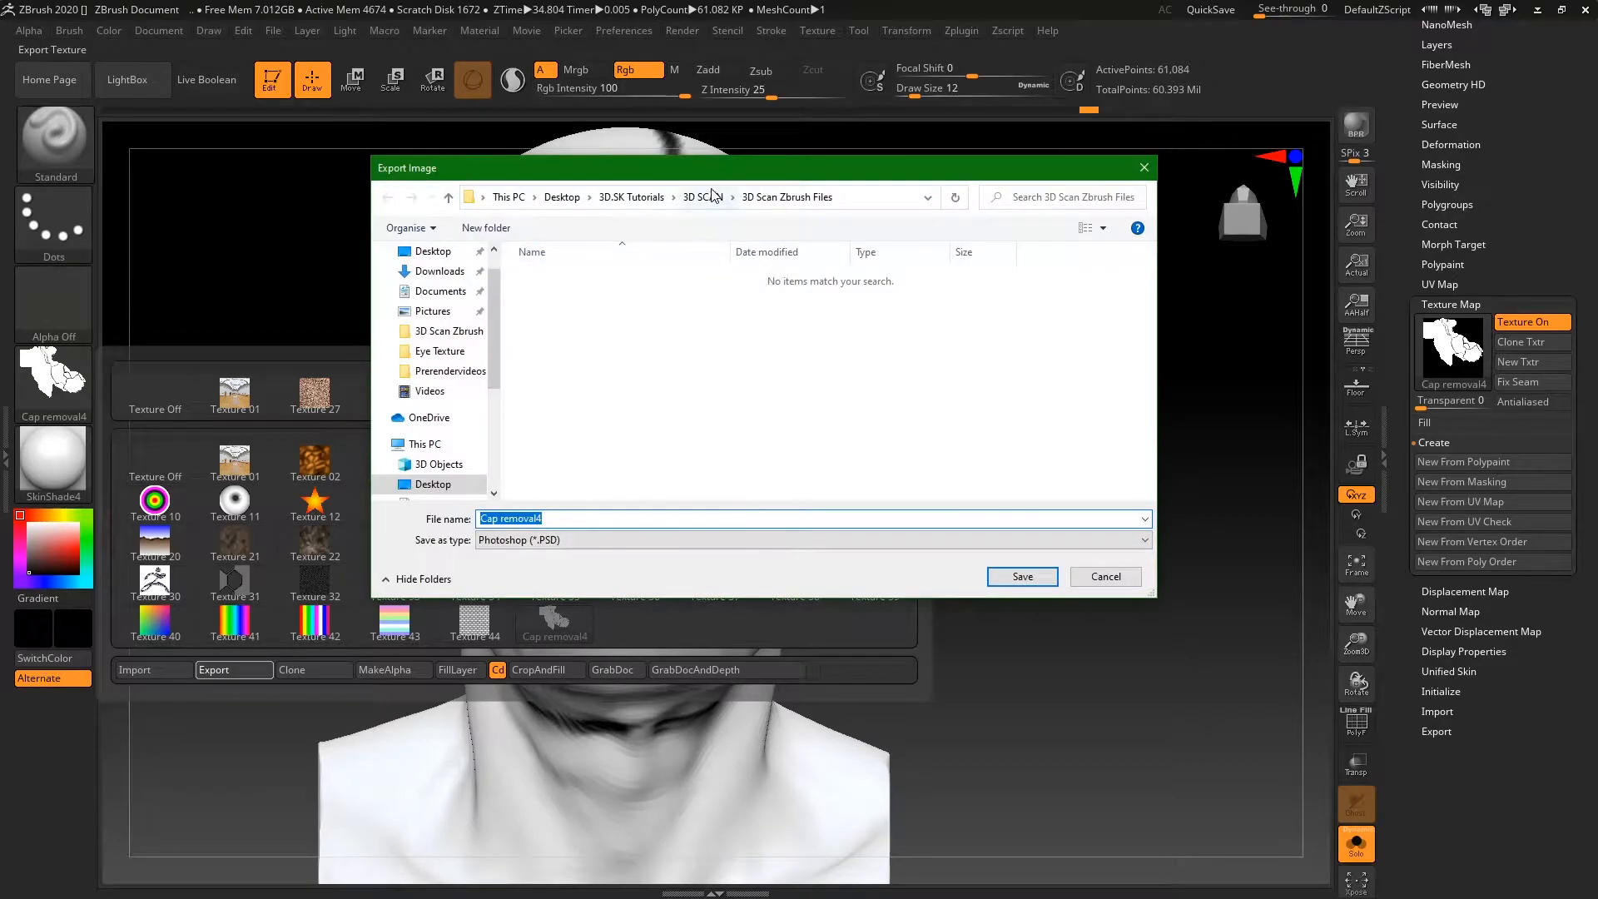
click(704, 196)
double_click(567, 329)
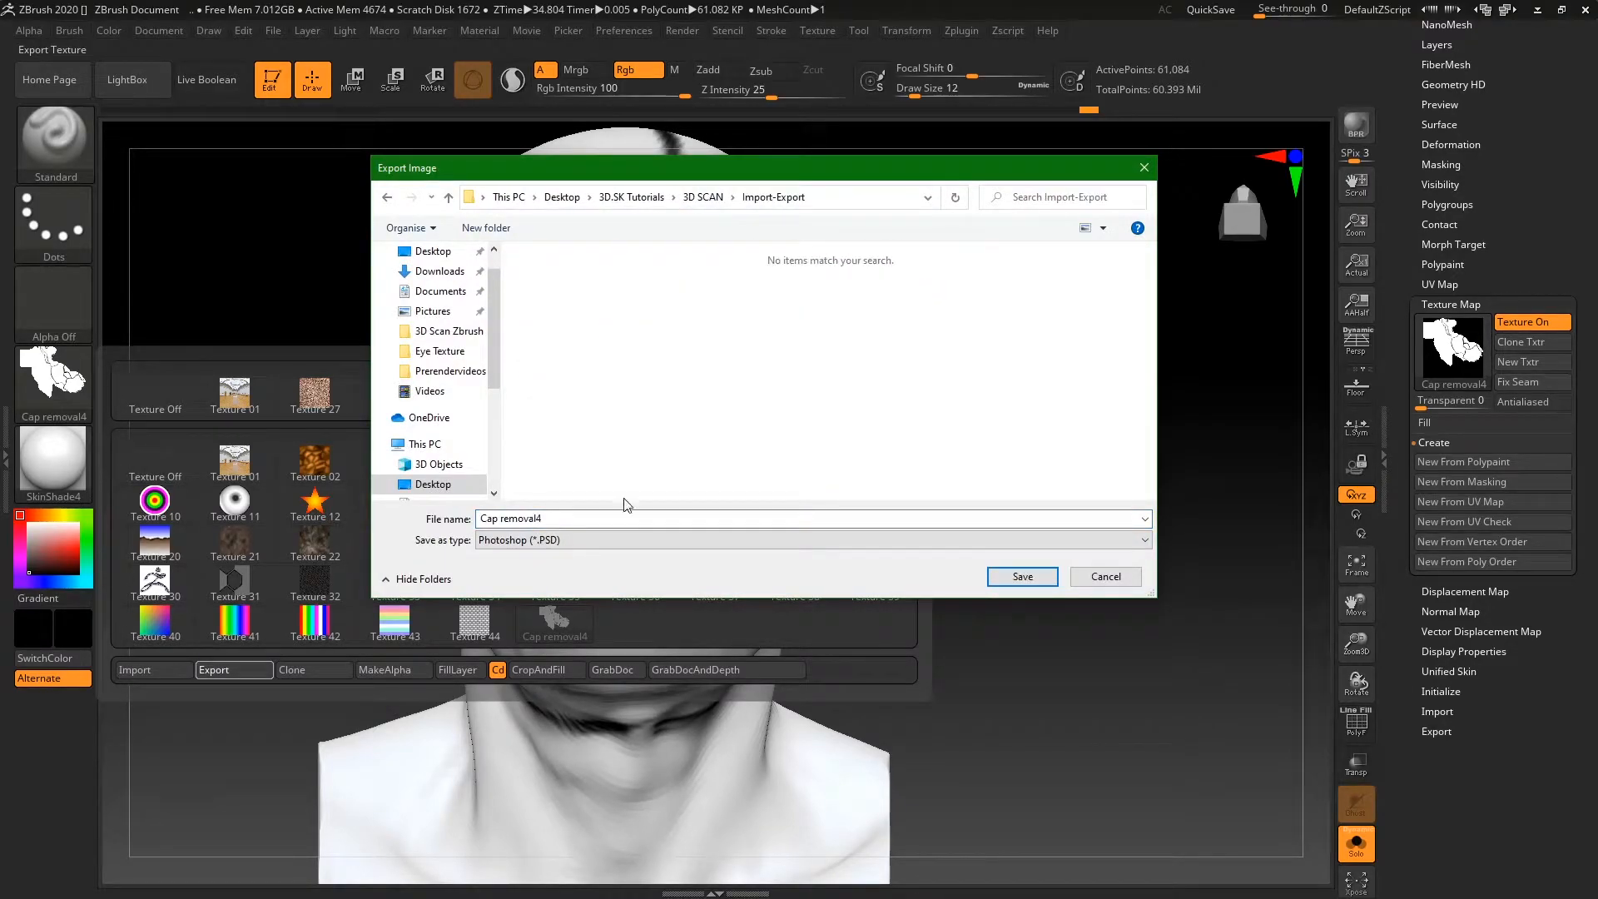
click(627, 539)
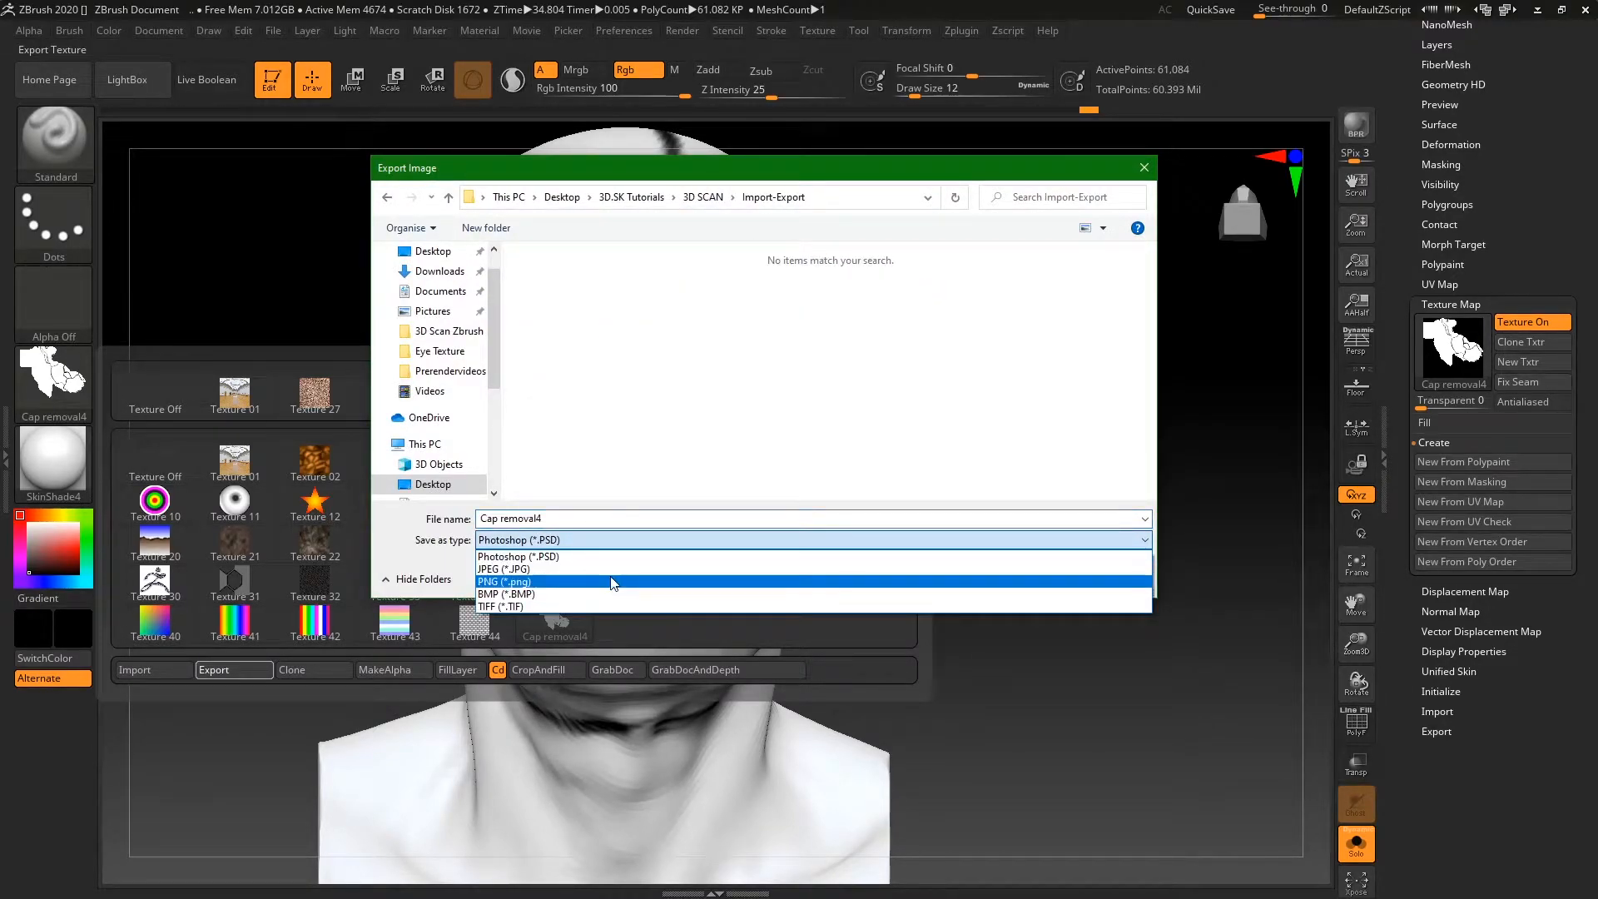
click(614, 570)
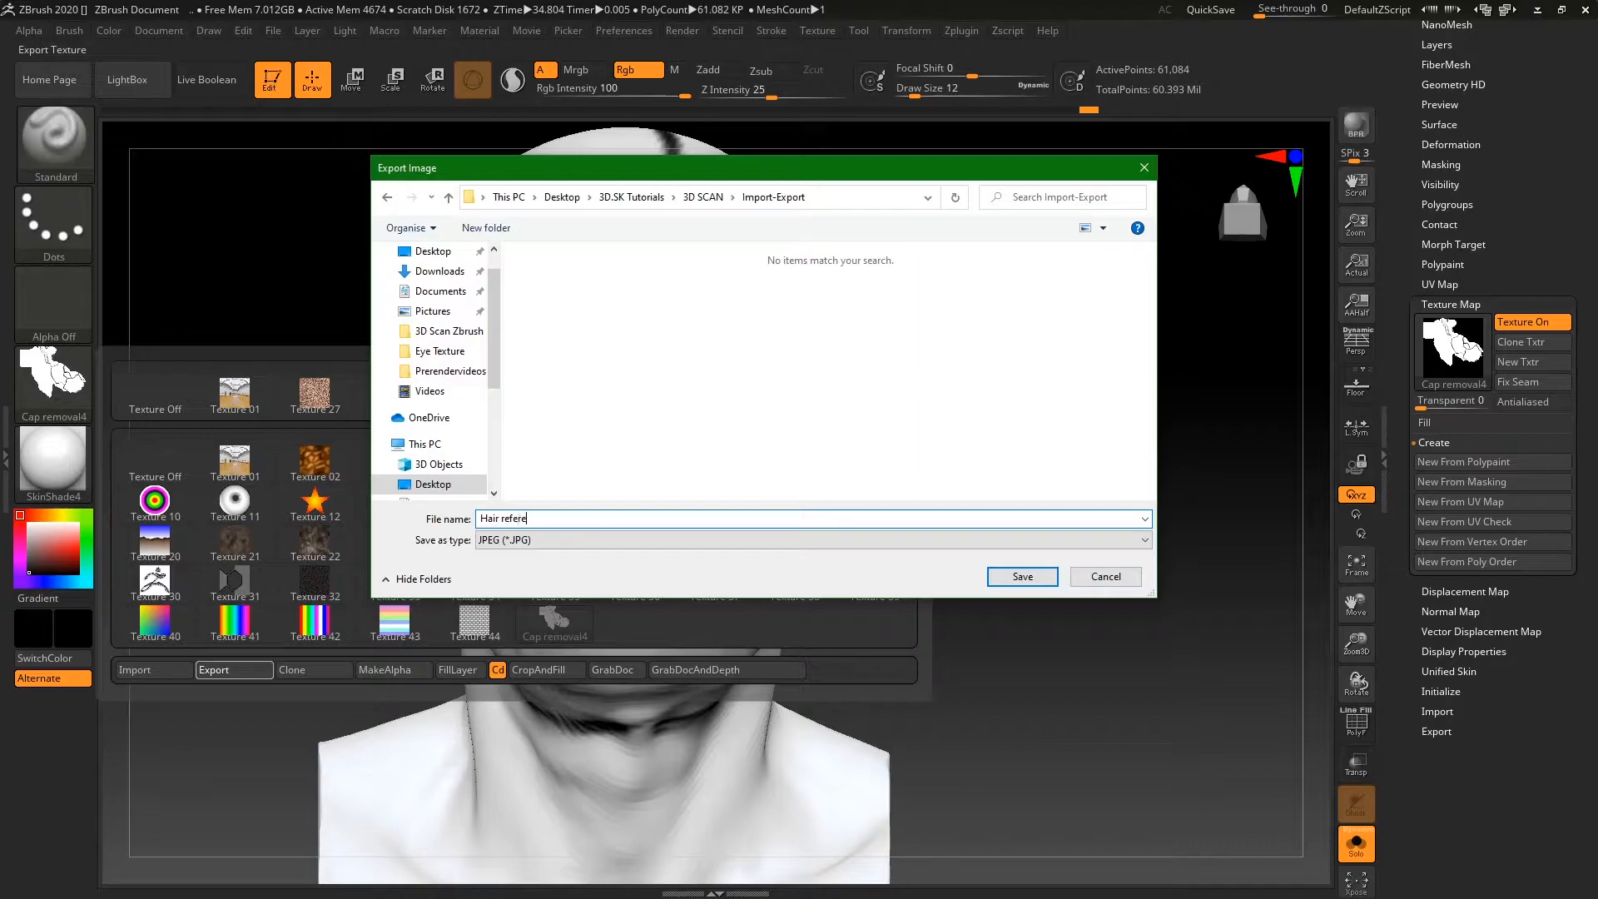
key(Return)
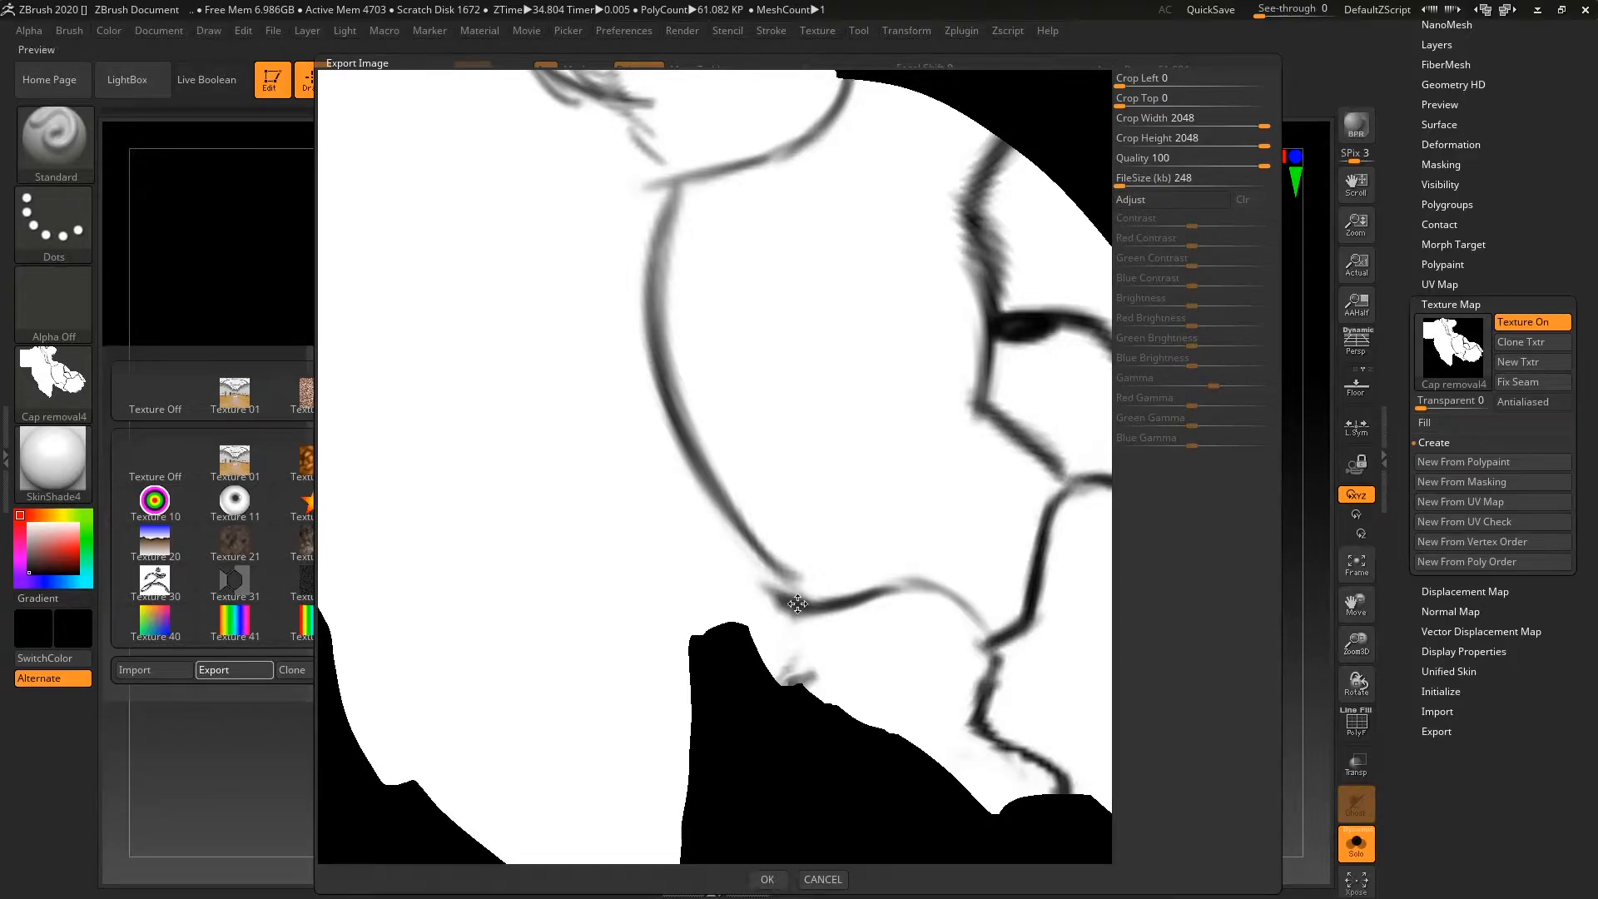
click(759, 881)
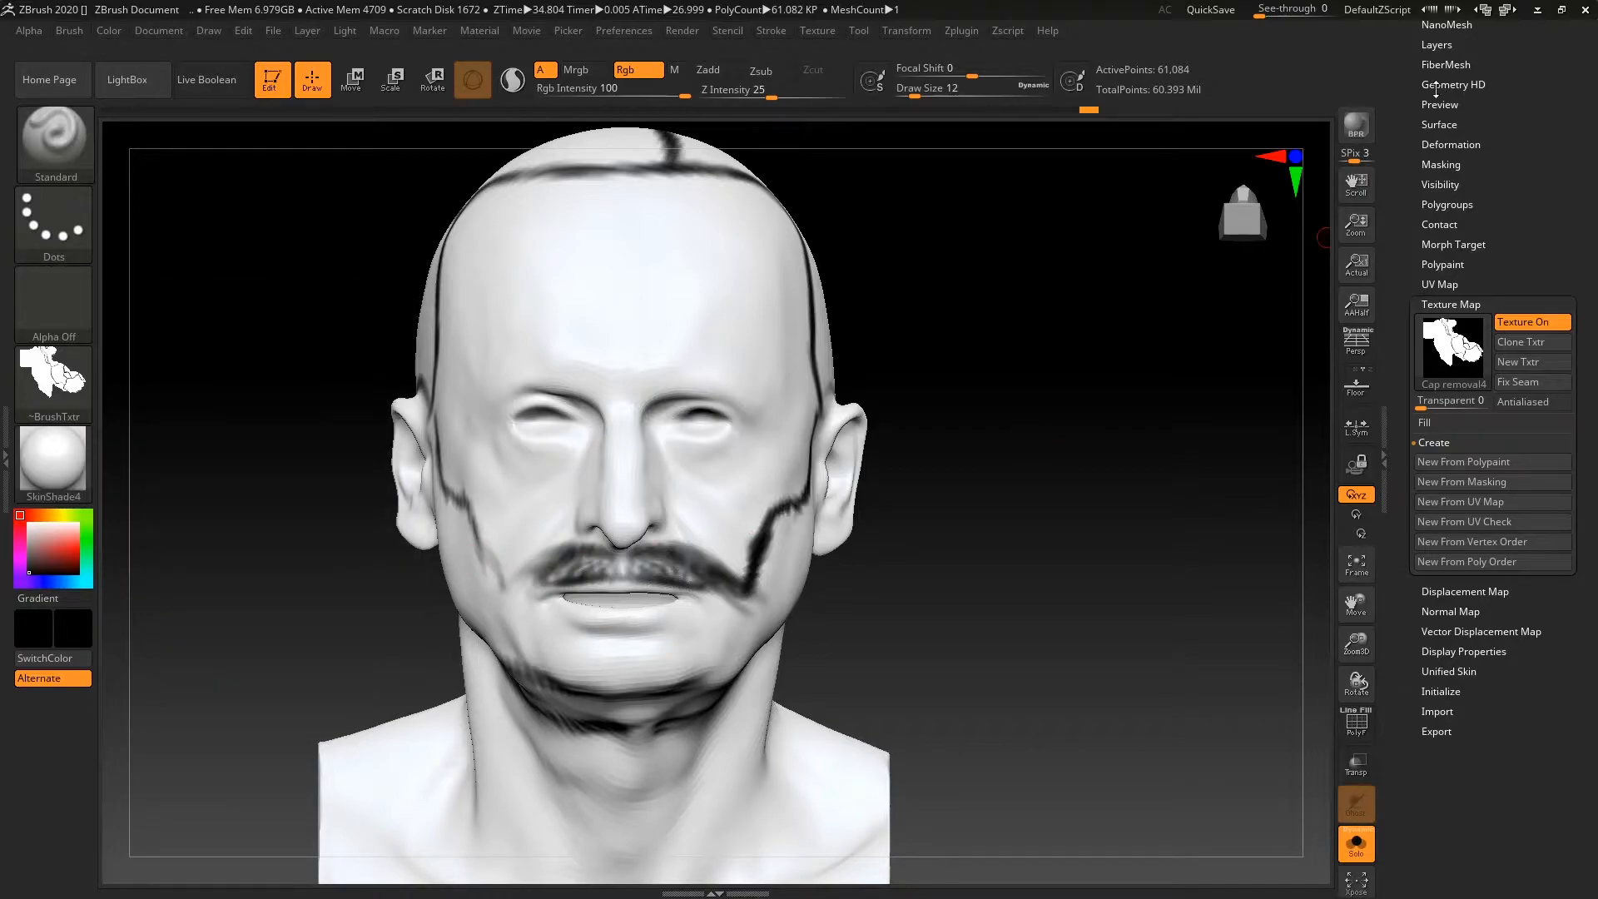
Export the head mesh in OBJ format into the Import-Export folder under the name Hai Reference
scroll(1436, 90, up, 5)
click(1523, 122)
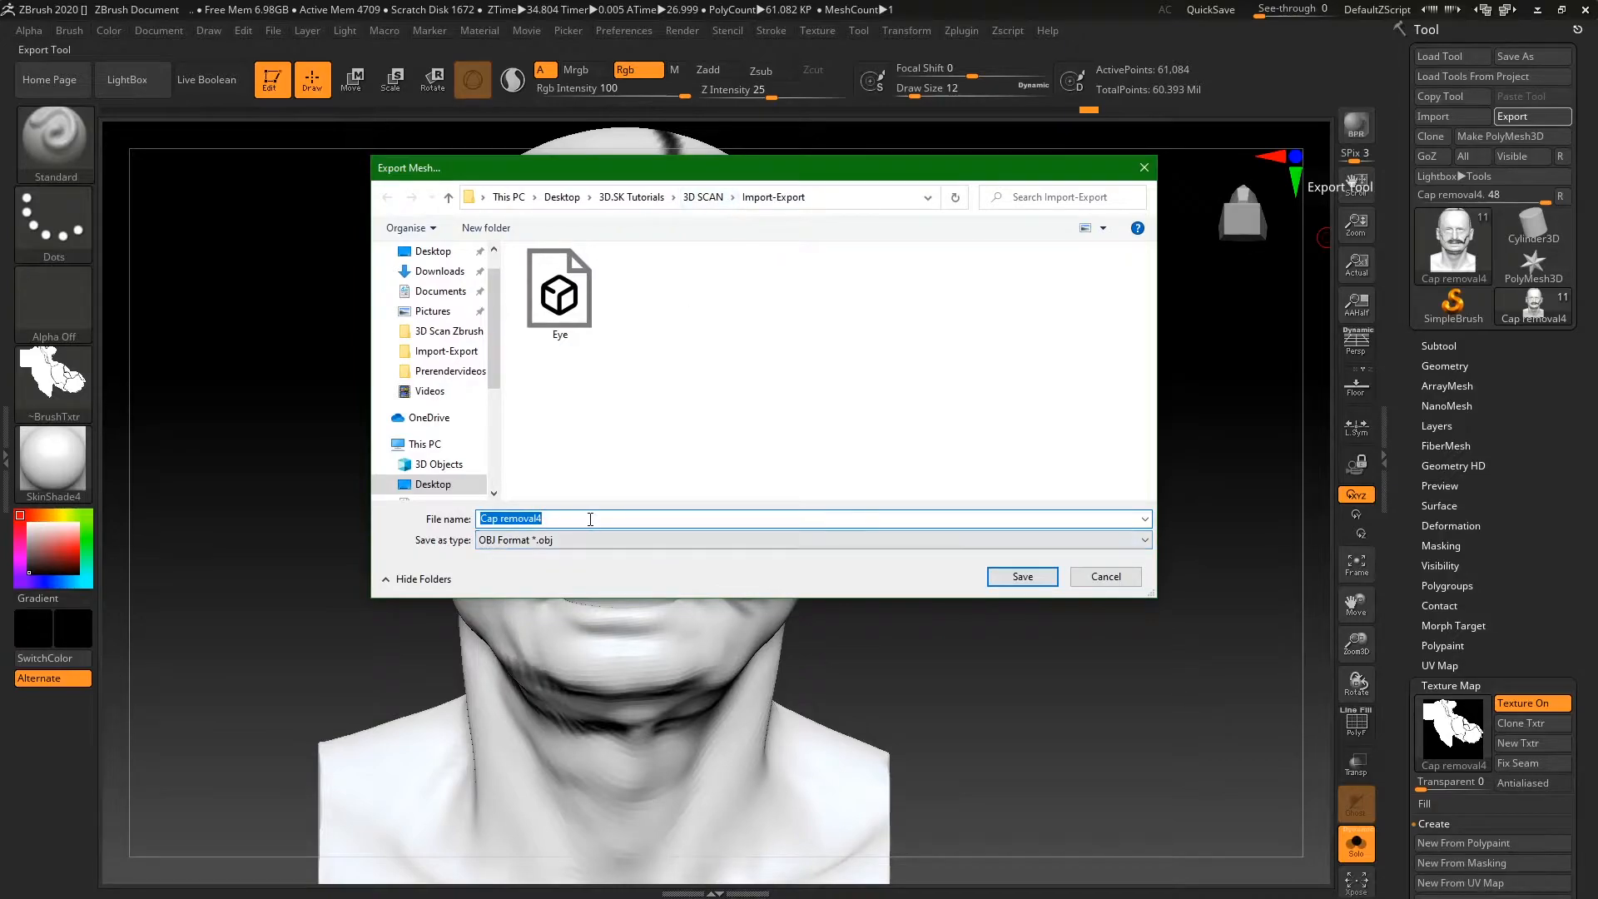
text(H)
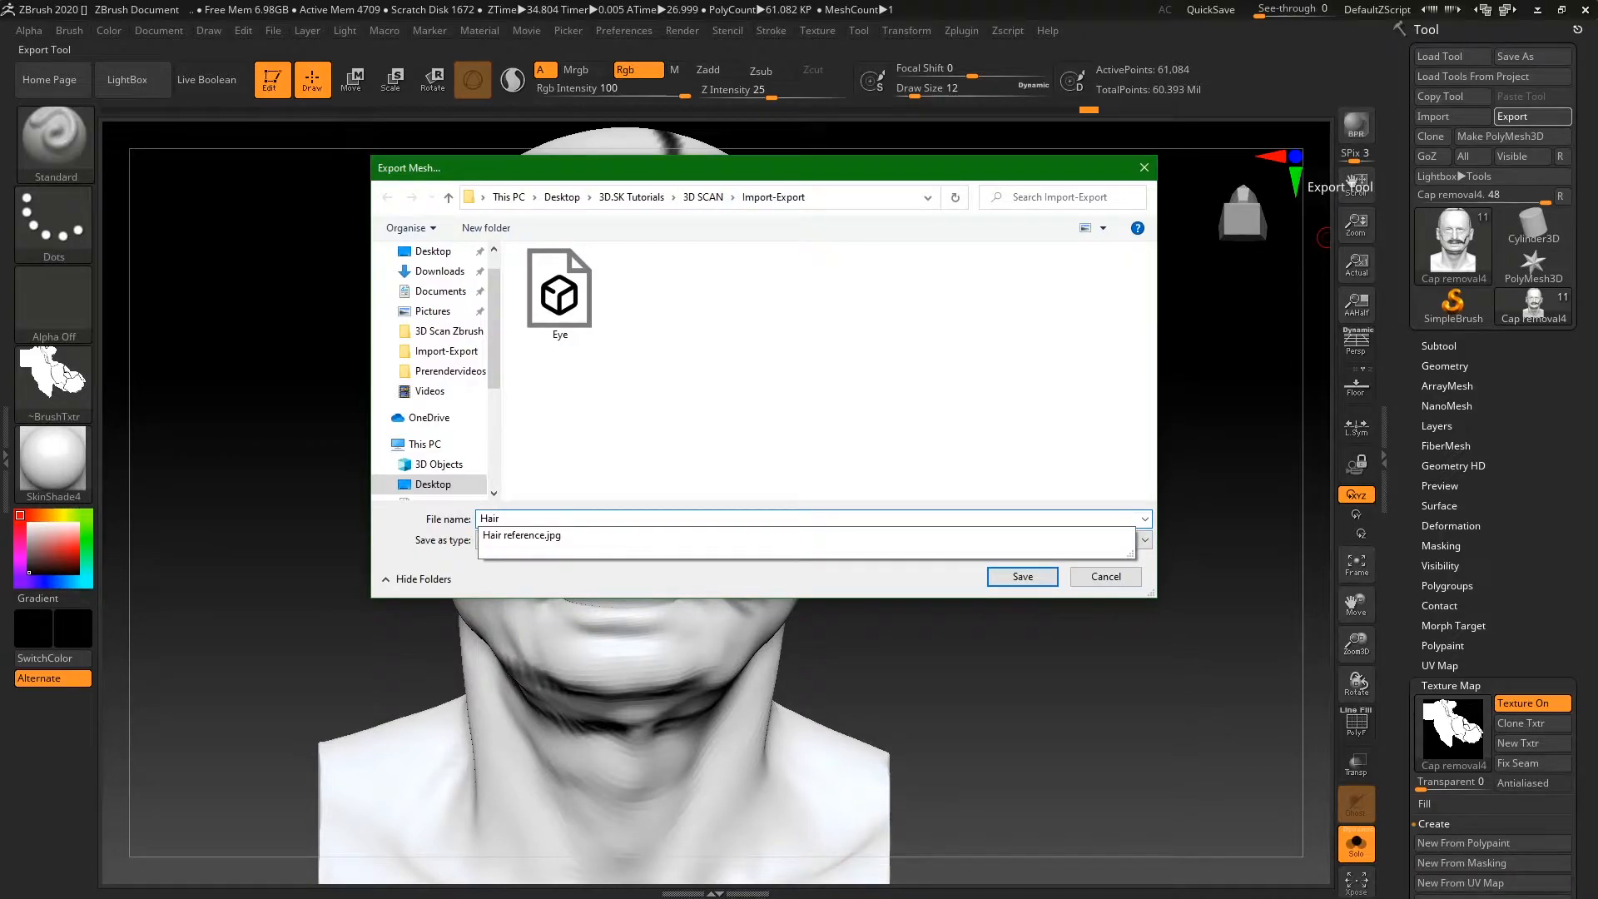
text(air)
key(BackSpace)
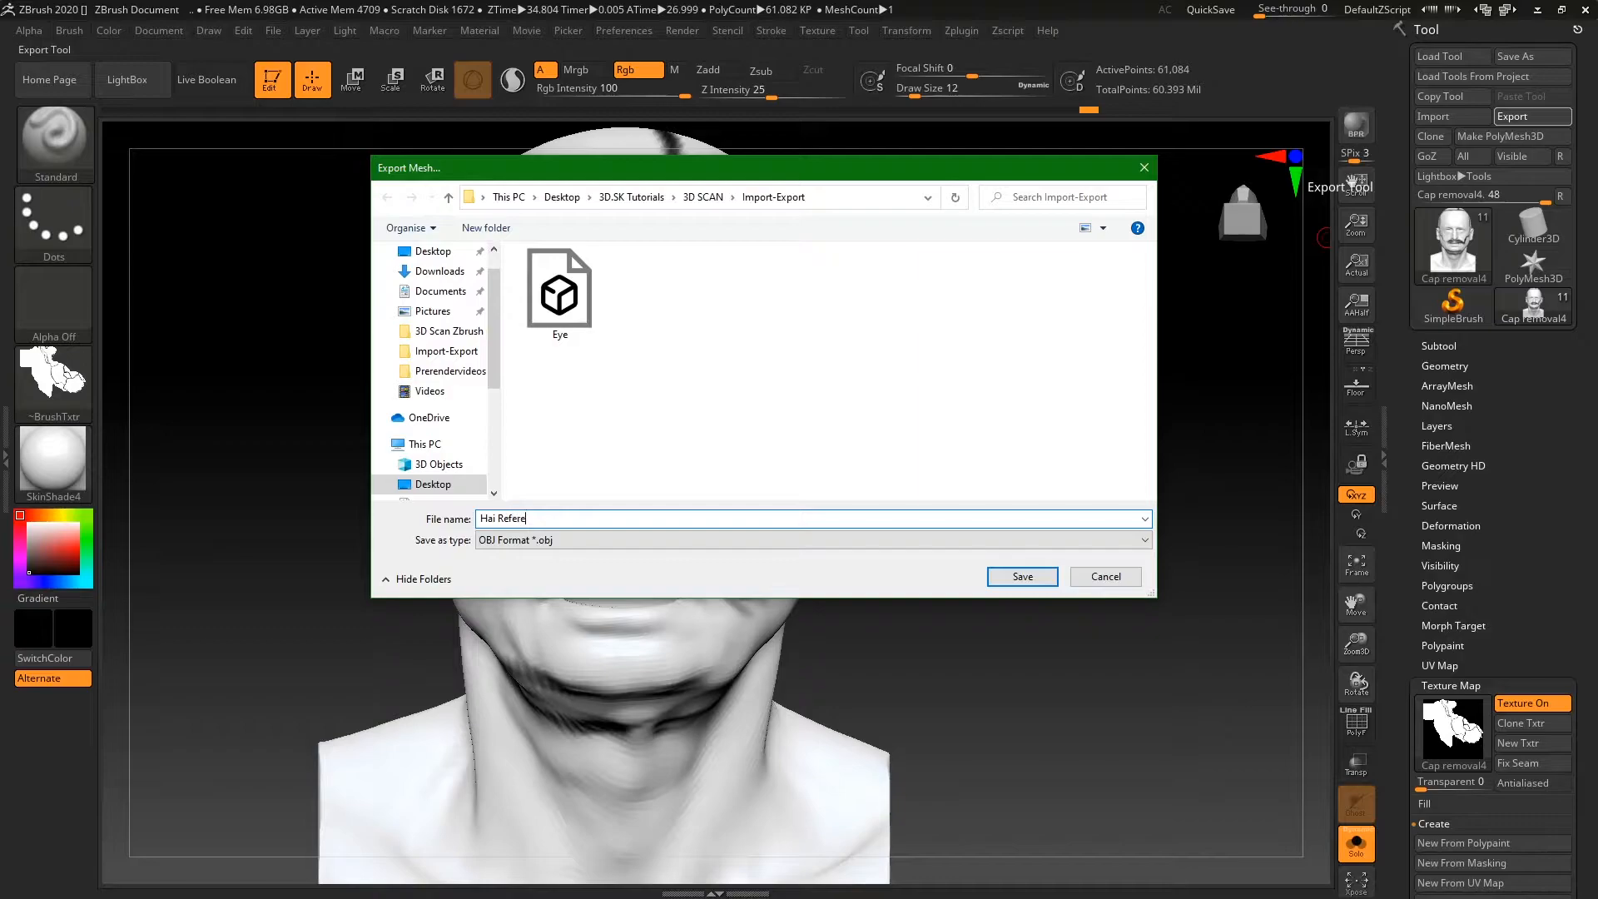
key(Return)
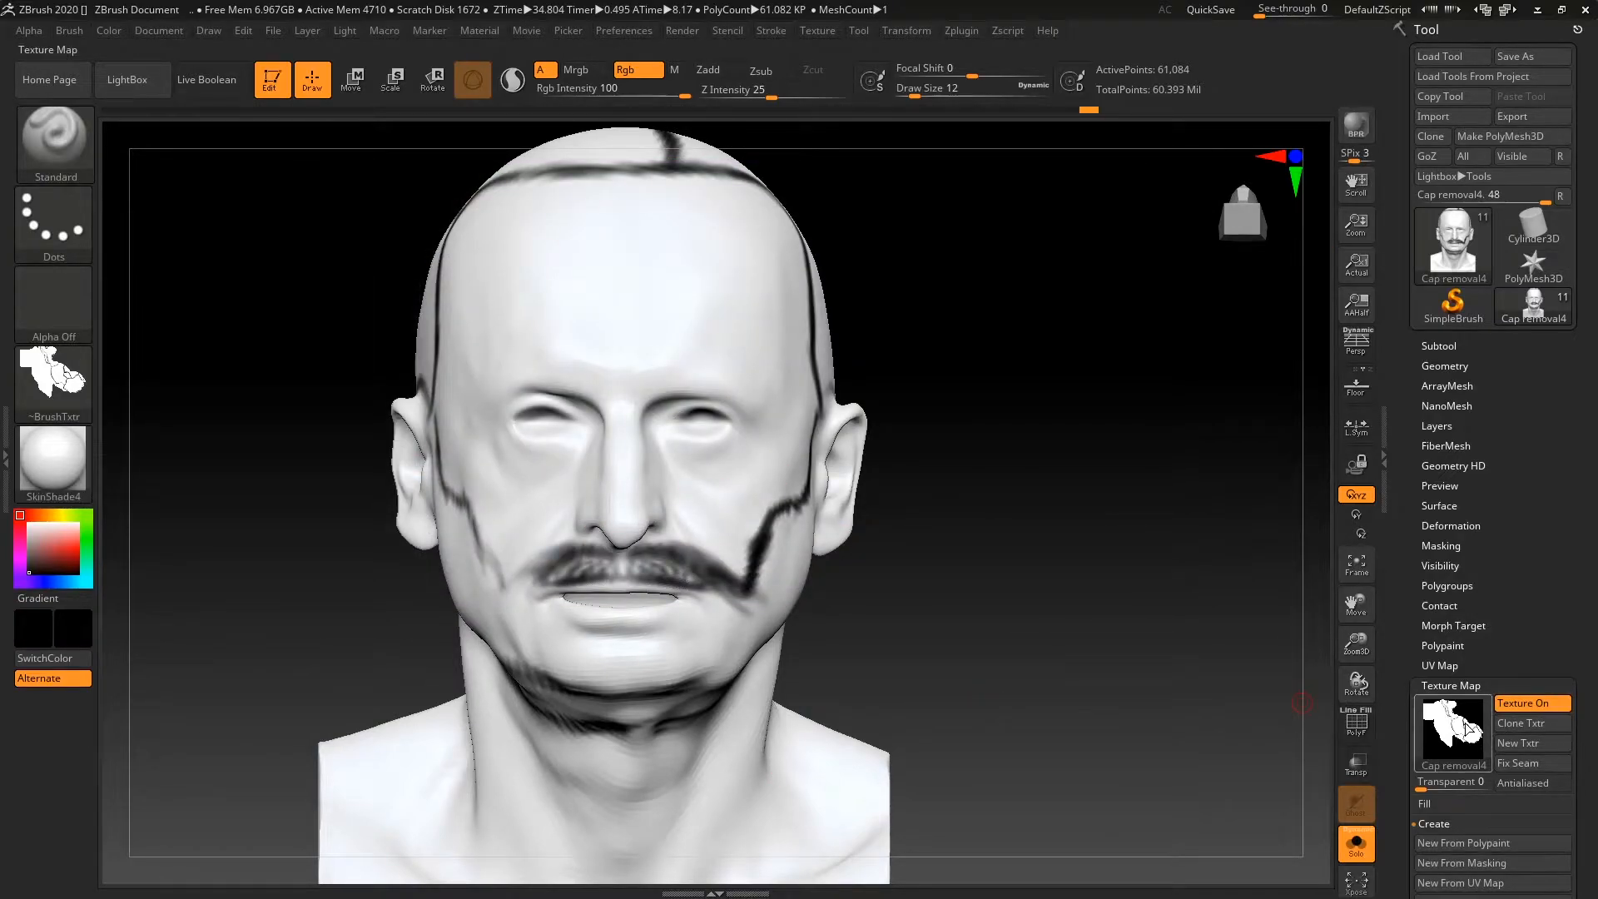
mouse_move(1466, 729)
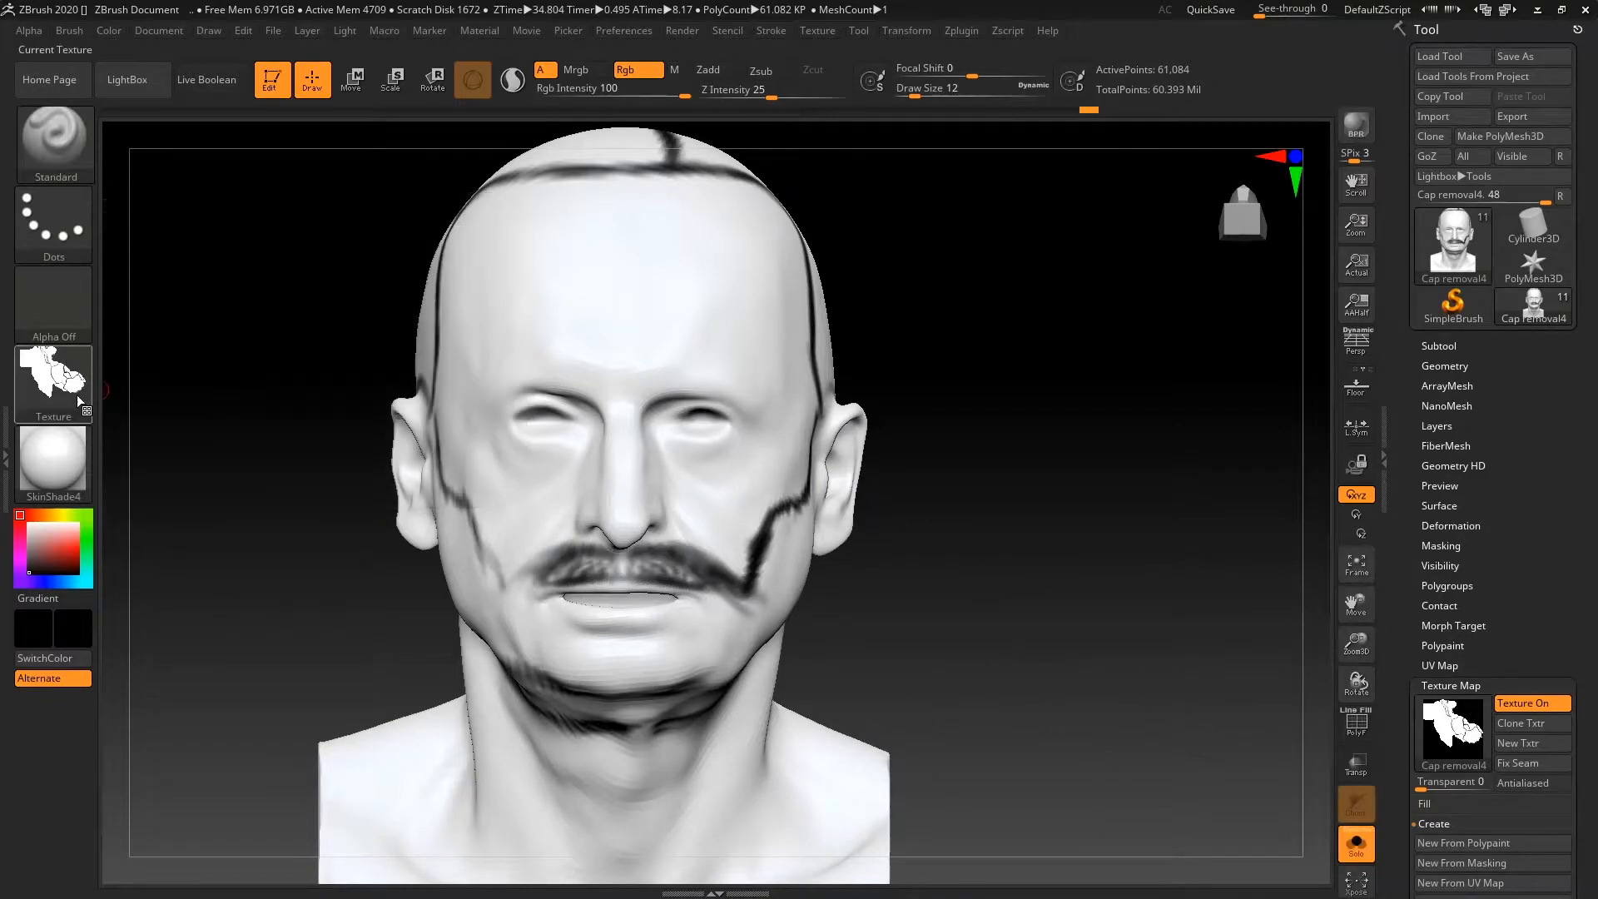
Flip the cloned head texture vertically
mouse_move(81, 402)
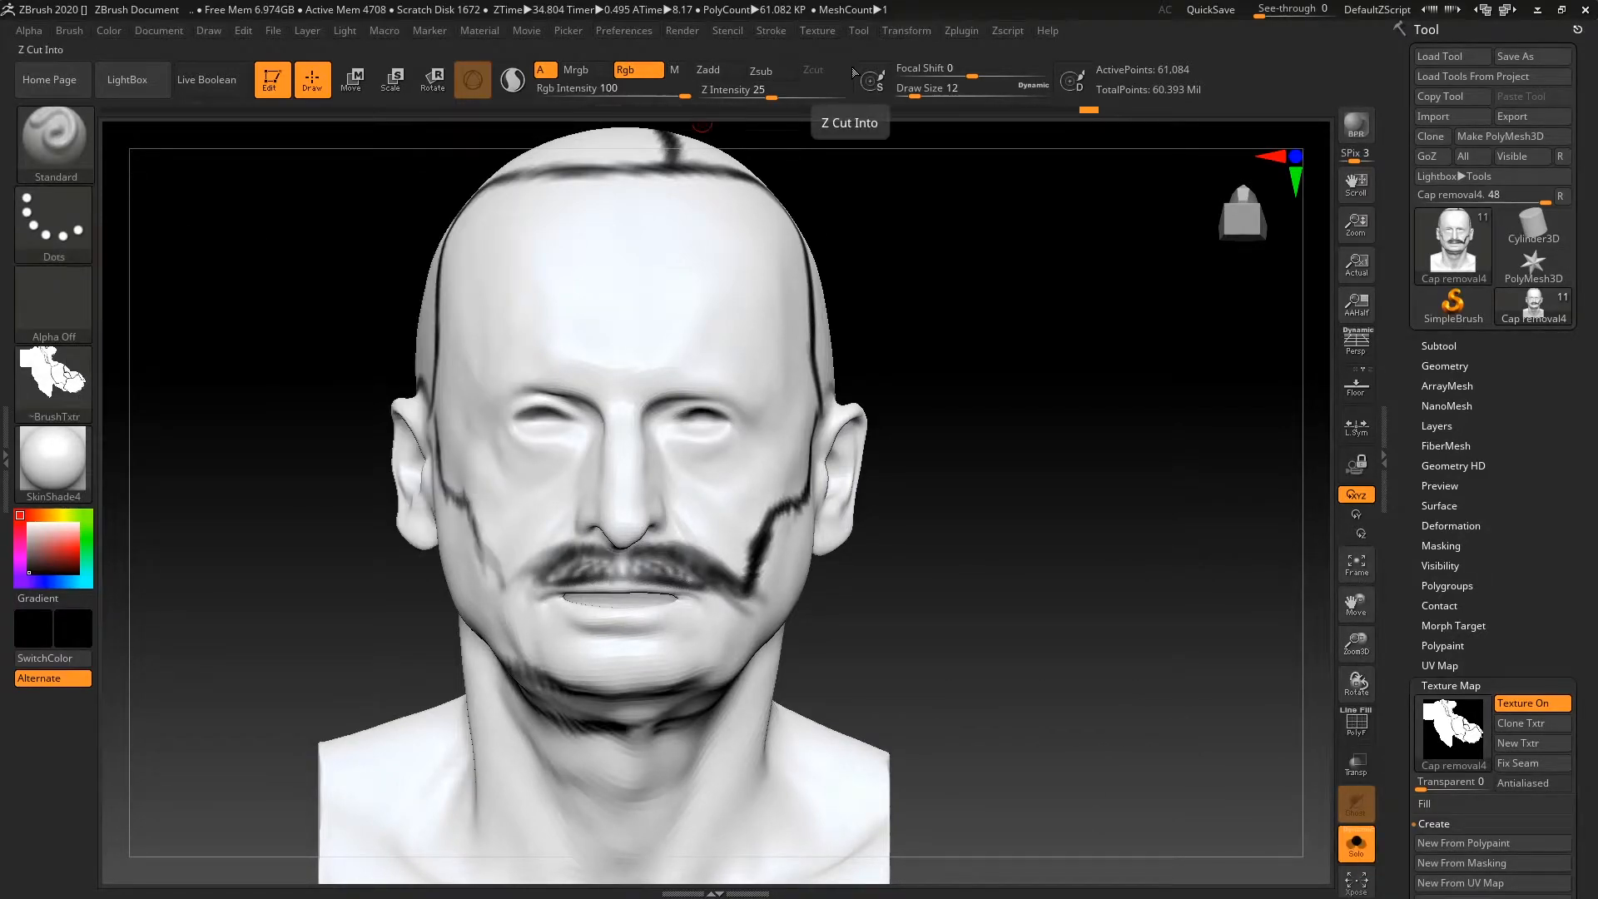
click(814, 31)
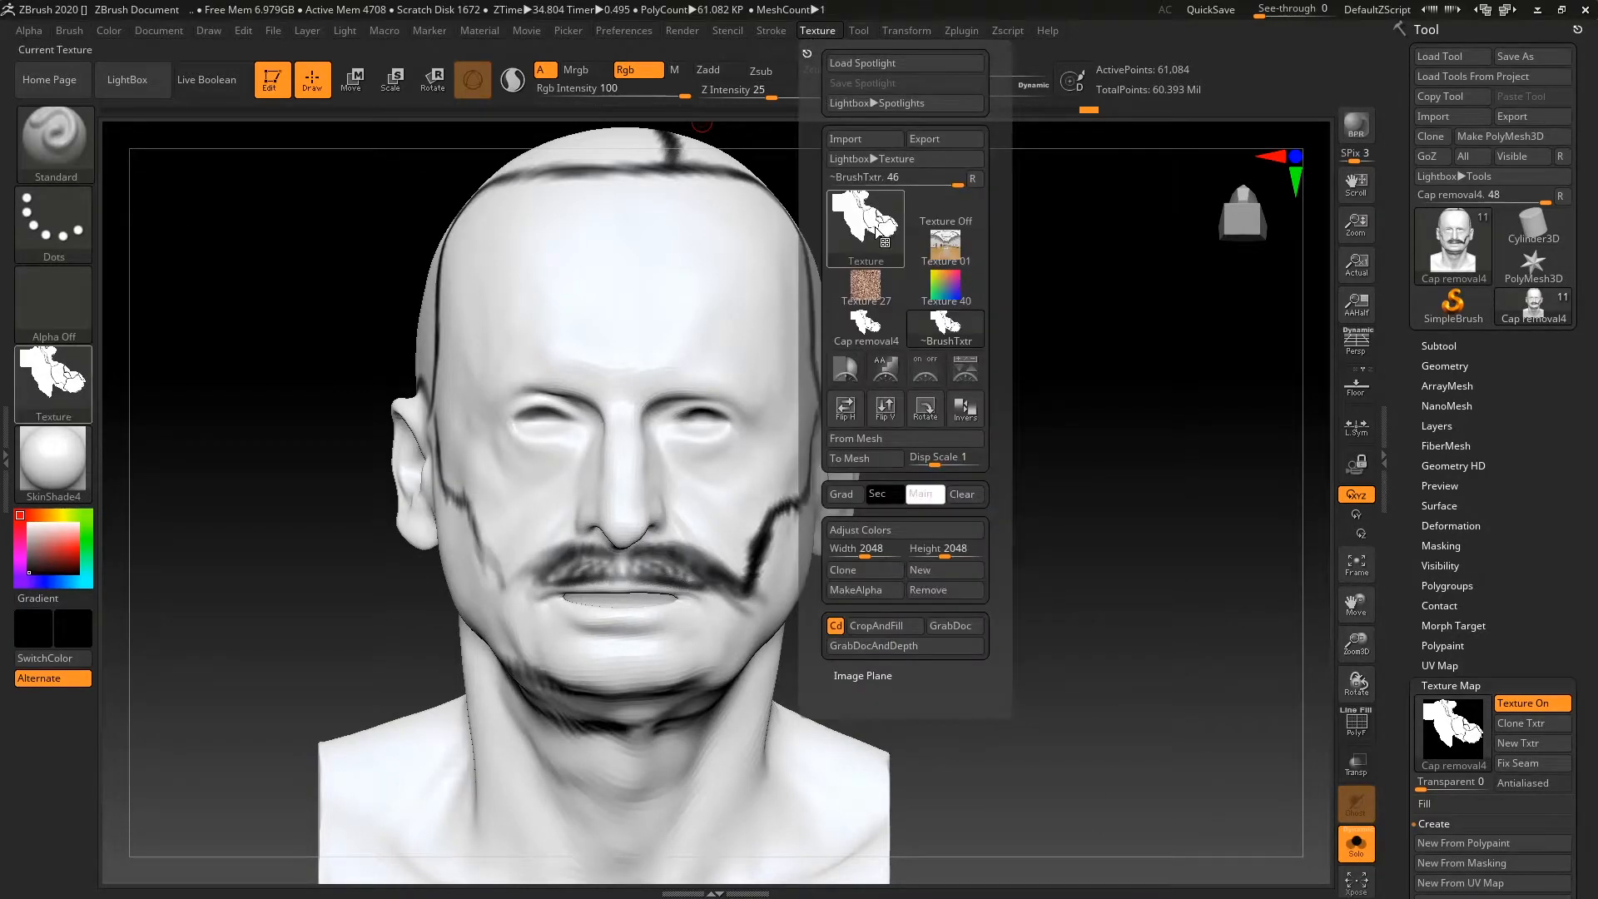
click(885, 408)
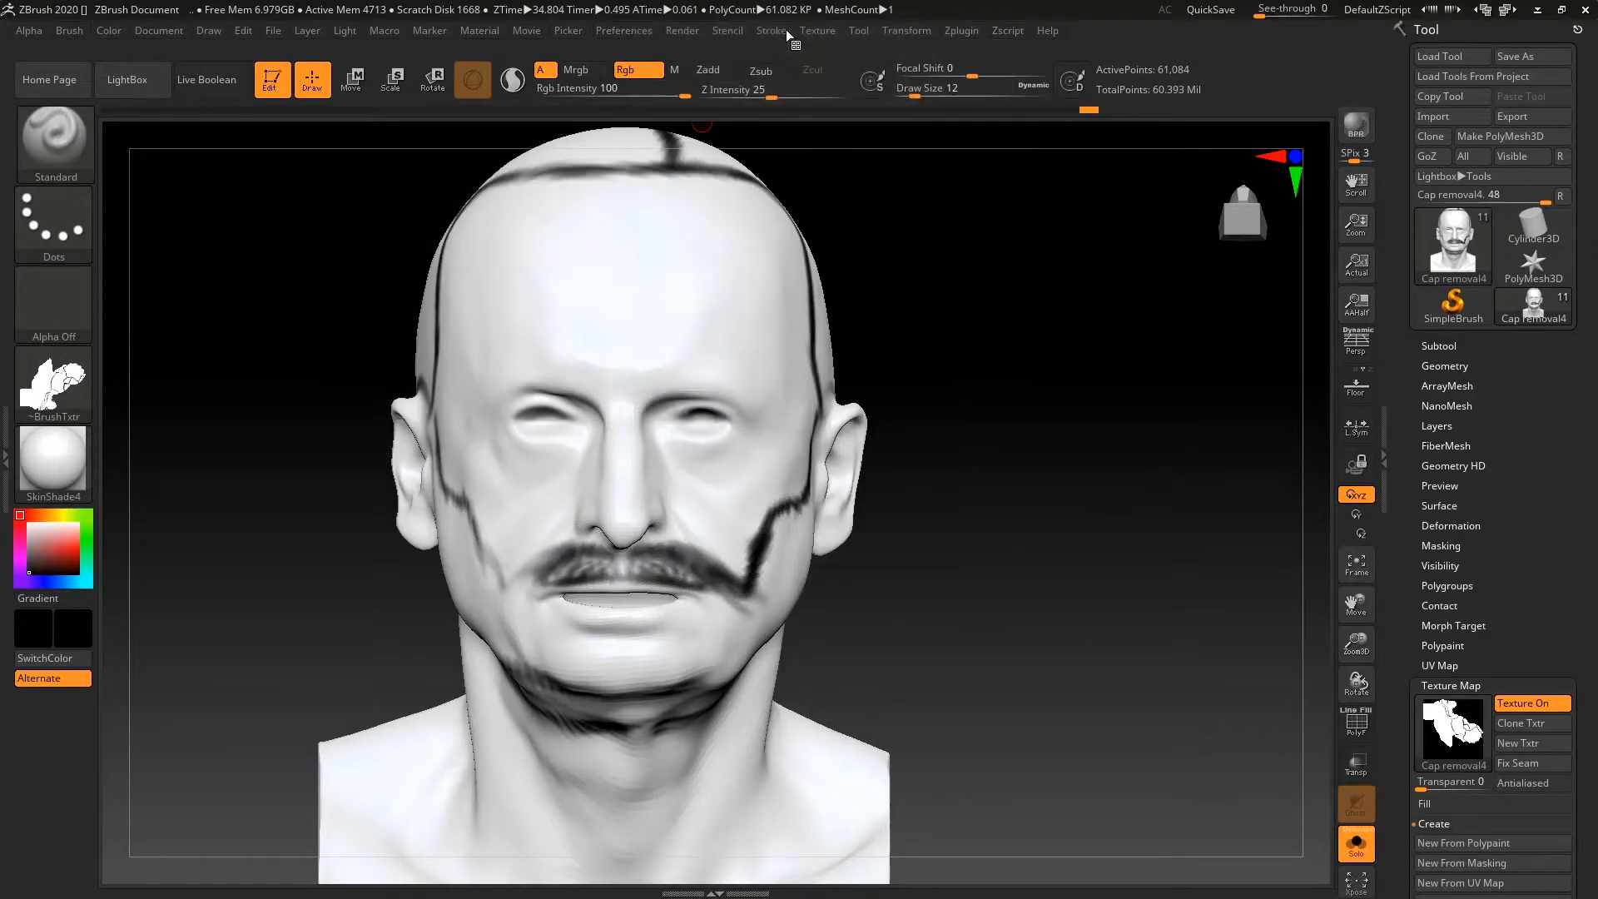
Export the flipped texture as a JPEG named Hair reference flipped into the Import-Export folder, keeping quality 100 and the full 2048 crop
click(817, 31)
click(932, 138)
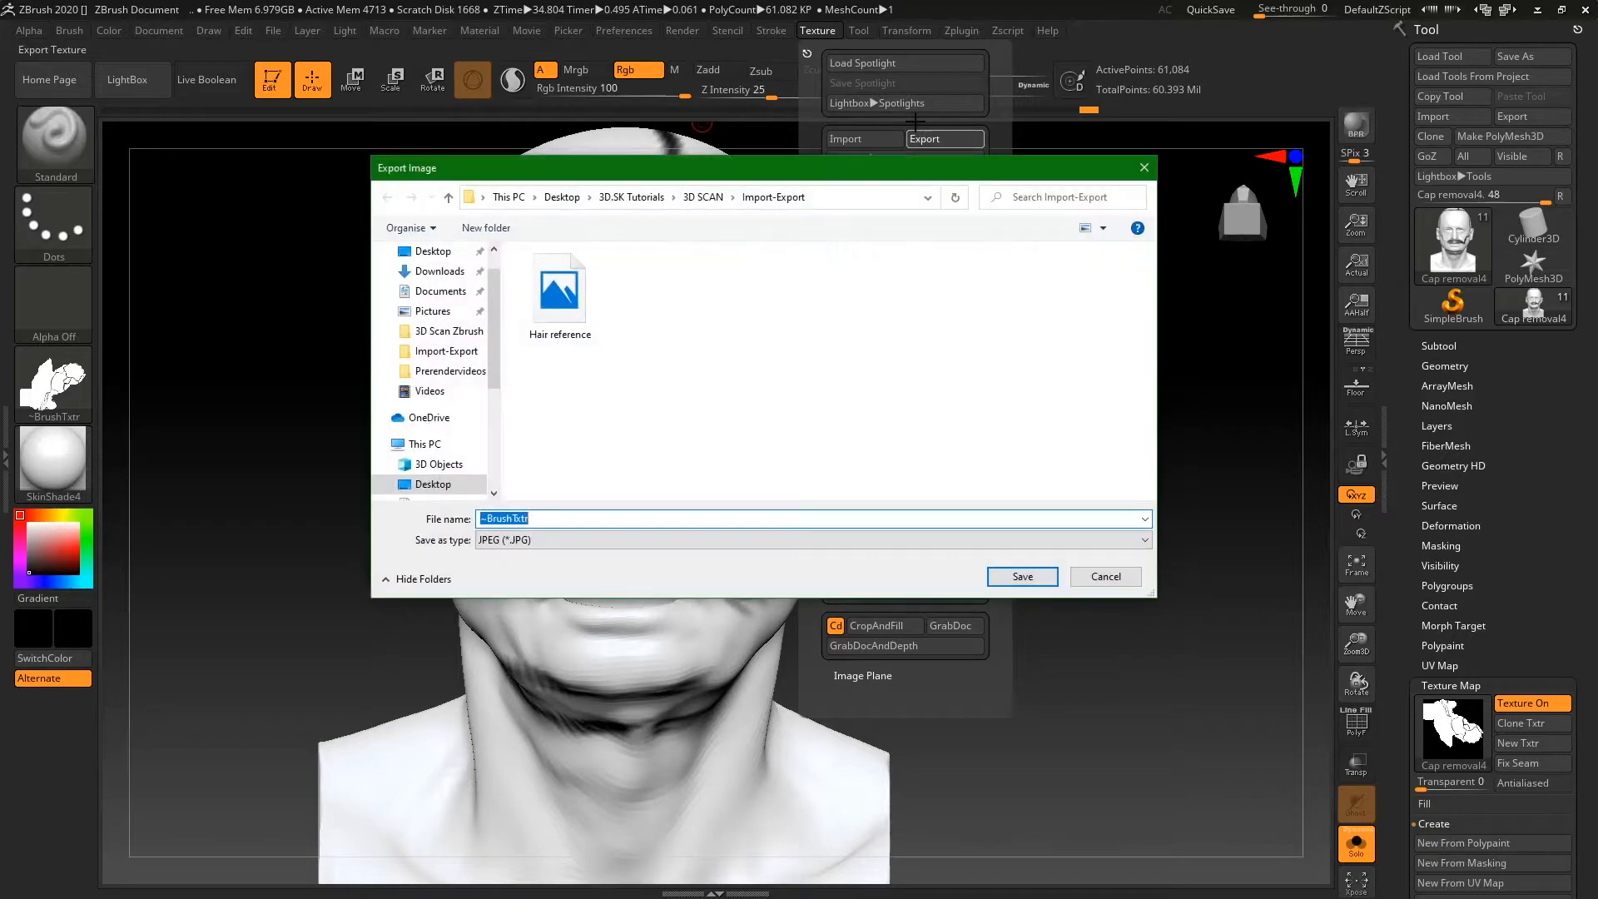
click(588, 317)
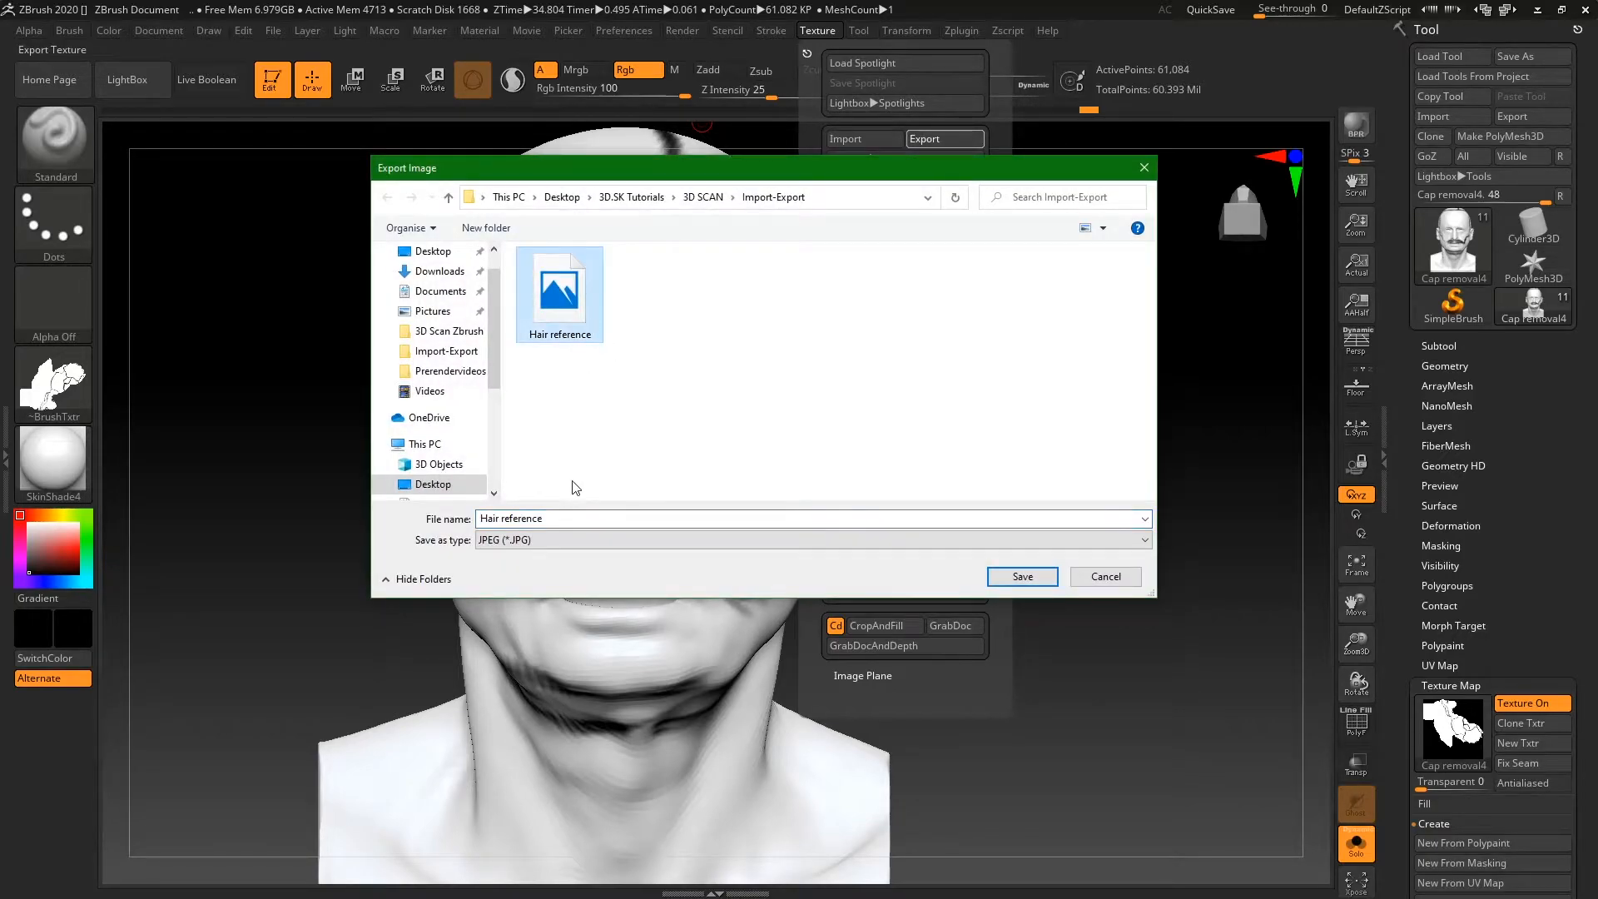
click(589, 519)
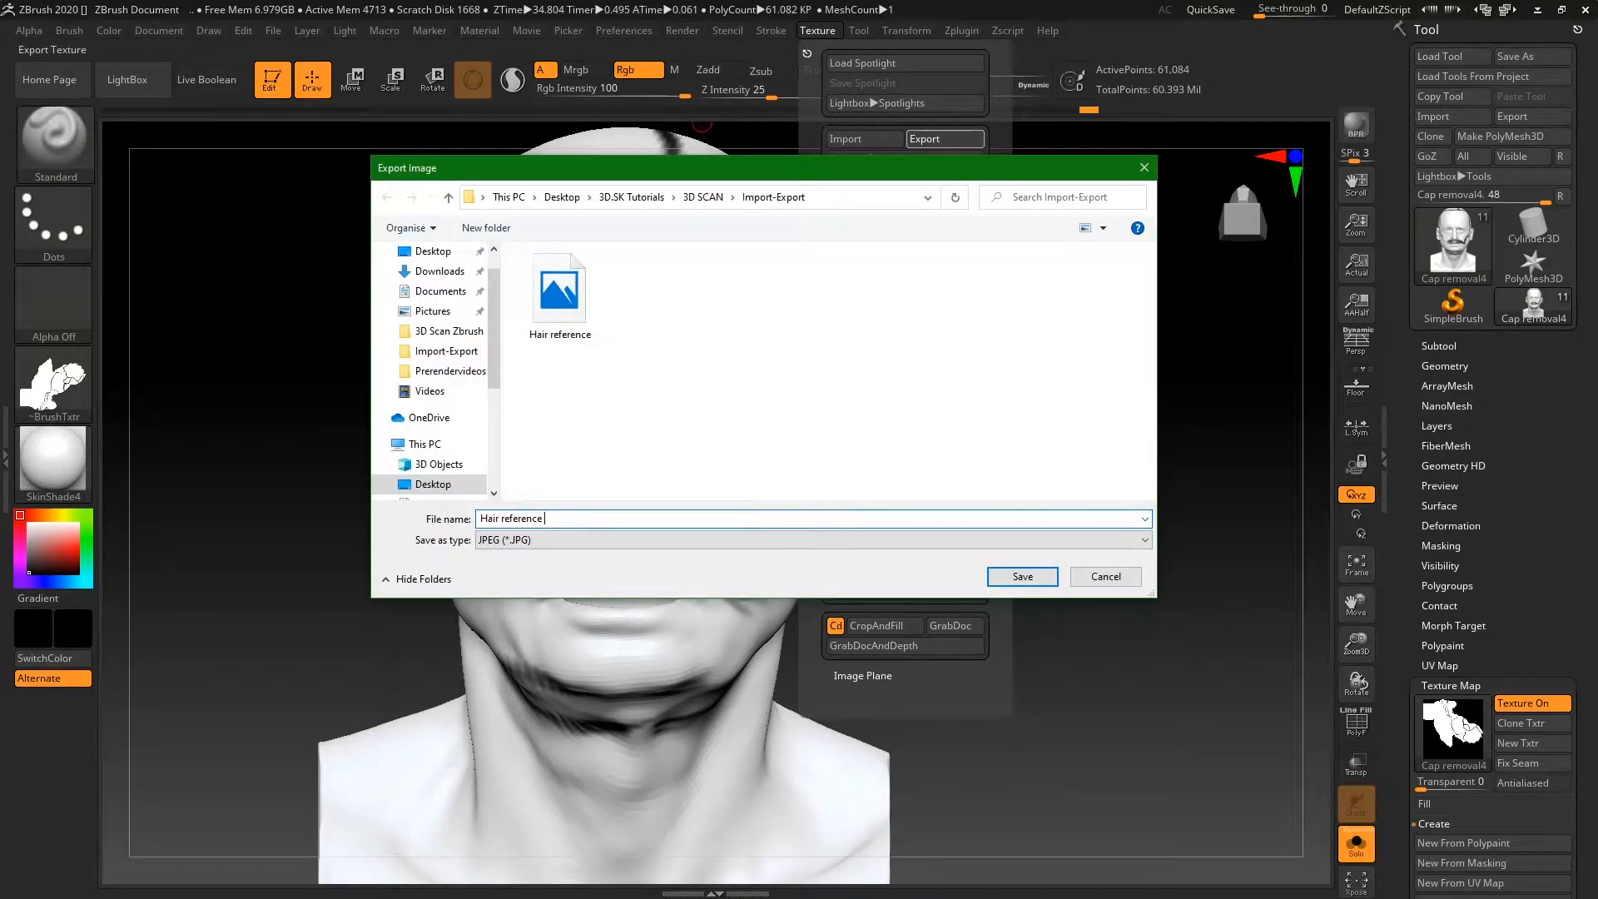
text(flipped)
key(Return)
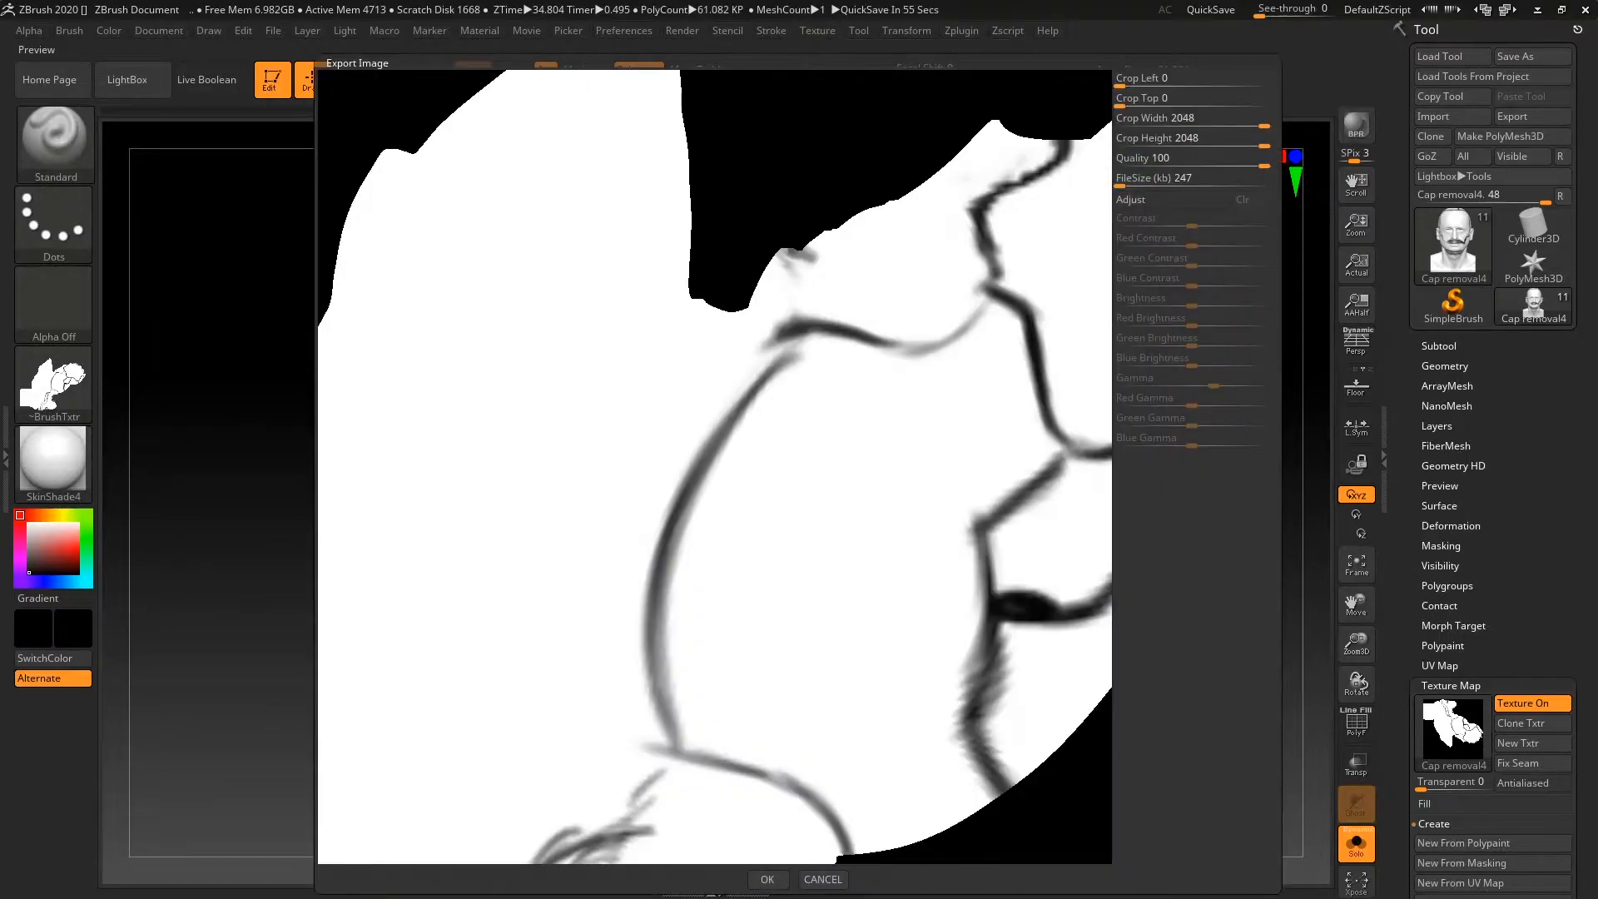
click(767, 880)
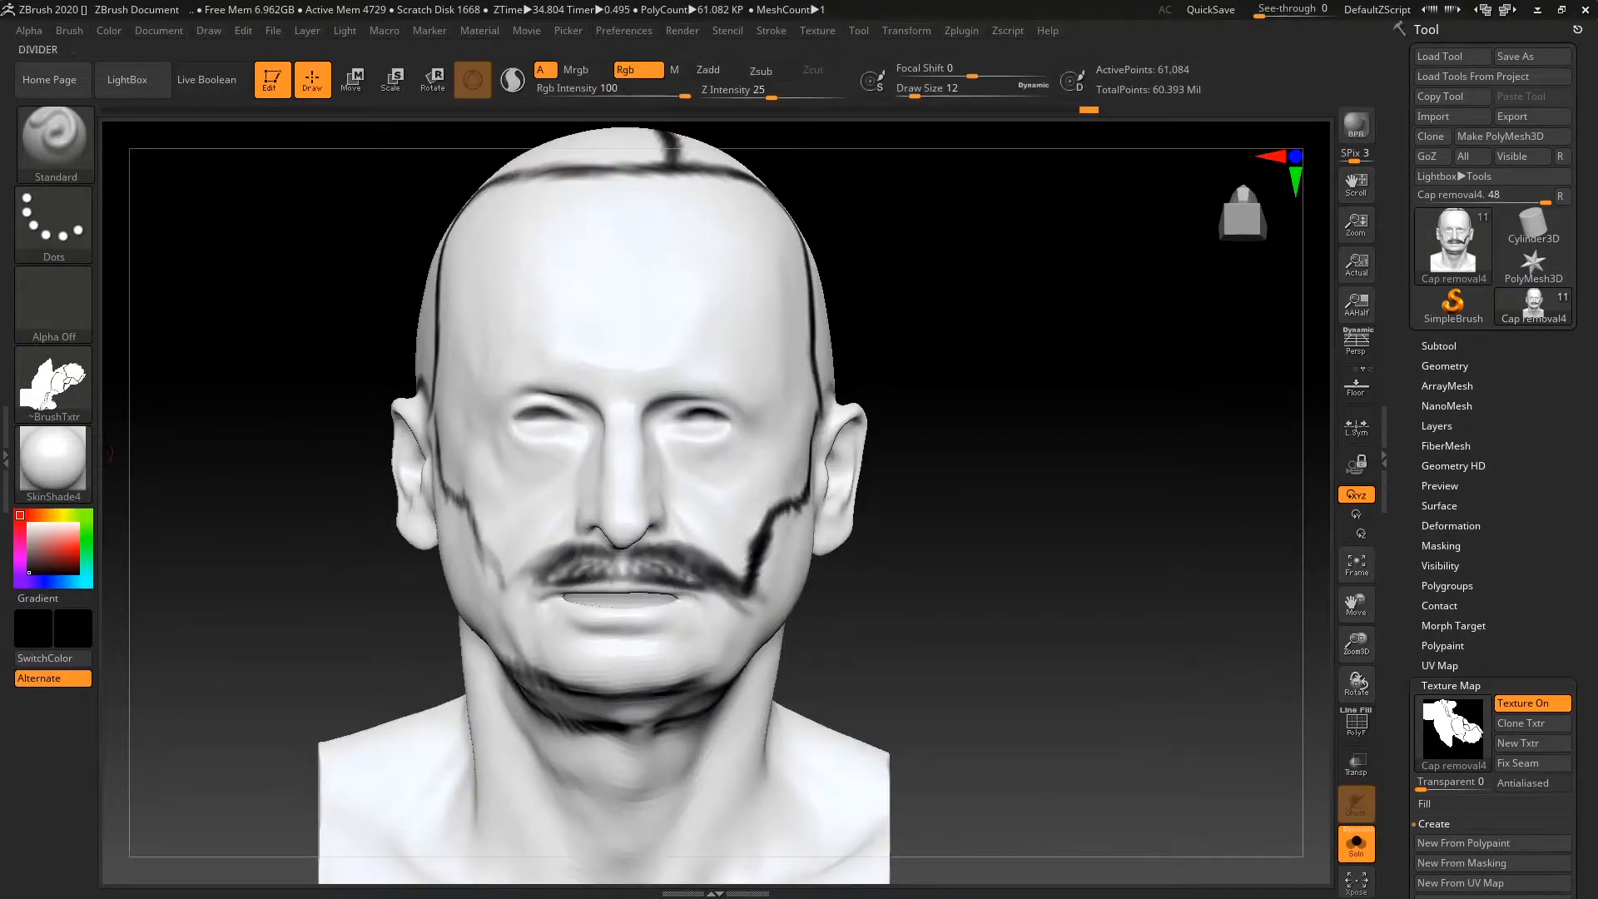
Switch to 3ds Max and browse for a file to import in the Import-Export folder of 3D.SK Tutorials' 3D SCAN
key(alt+Tab)
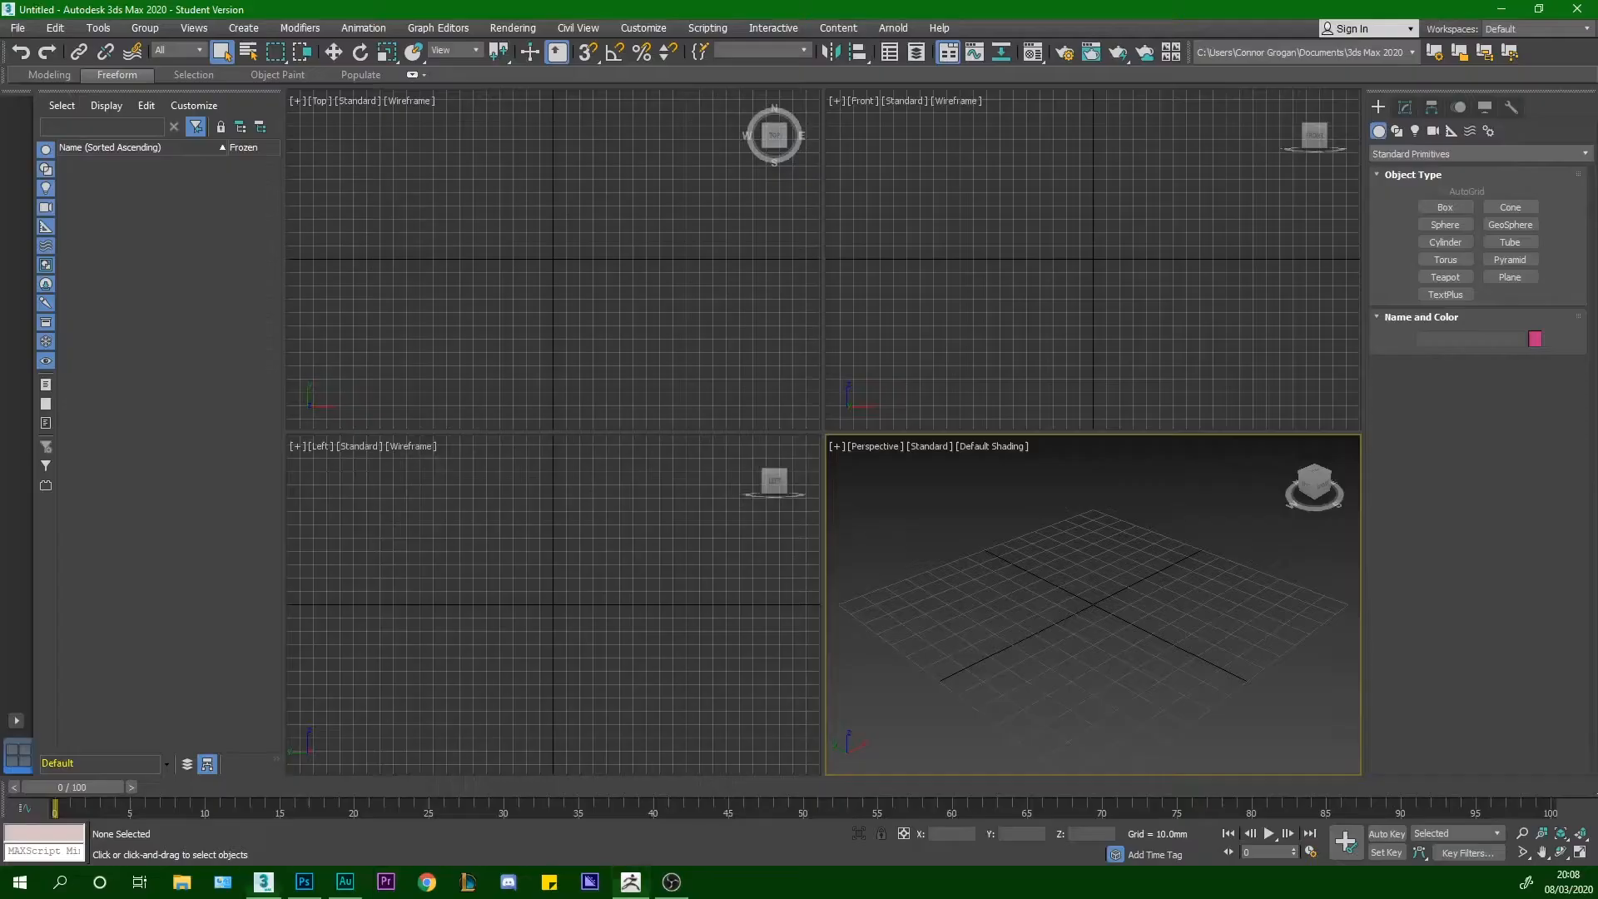
click(20, 30)
mouse_move(117, 255)
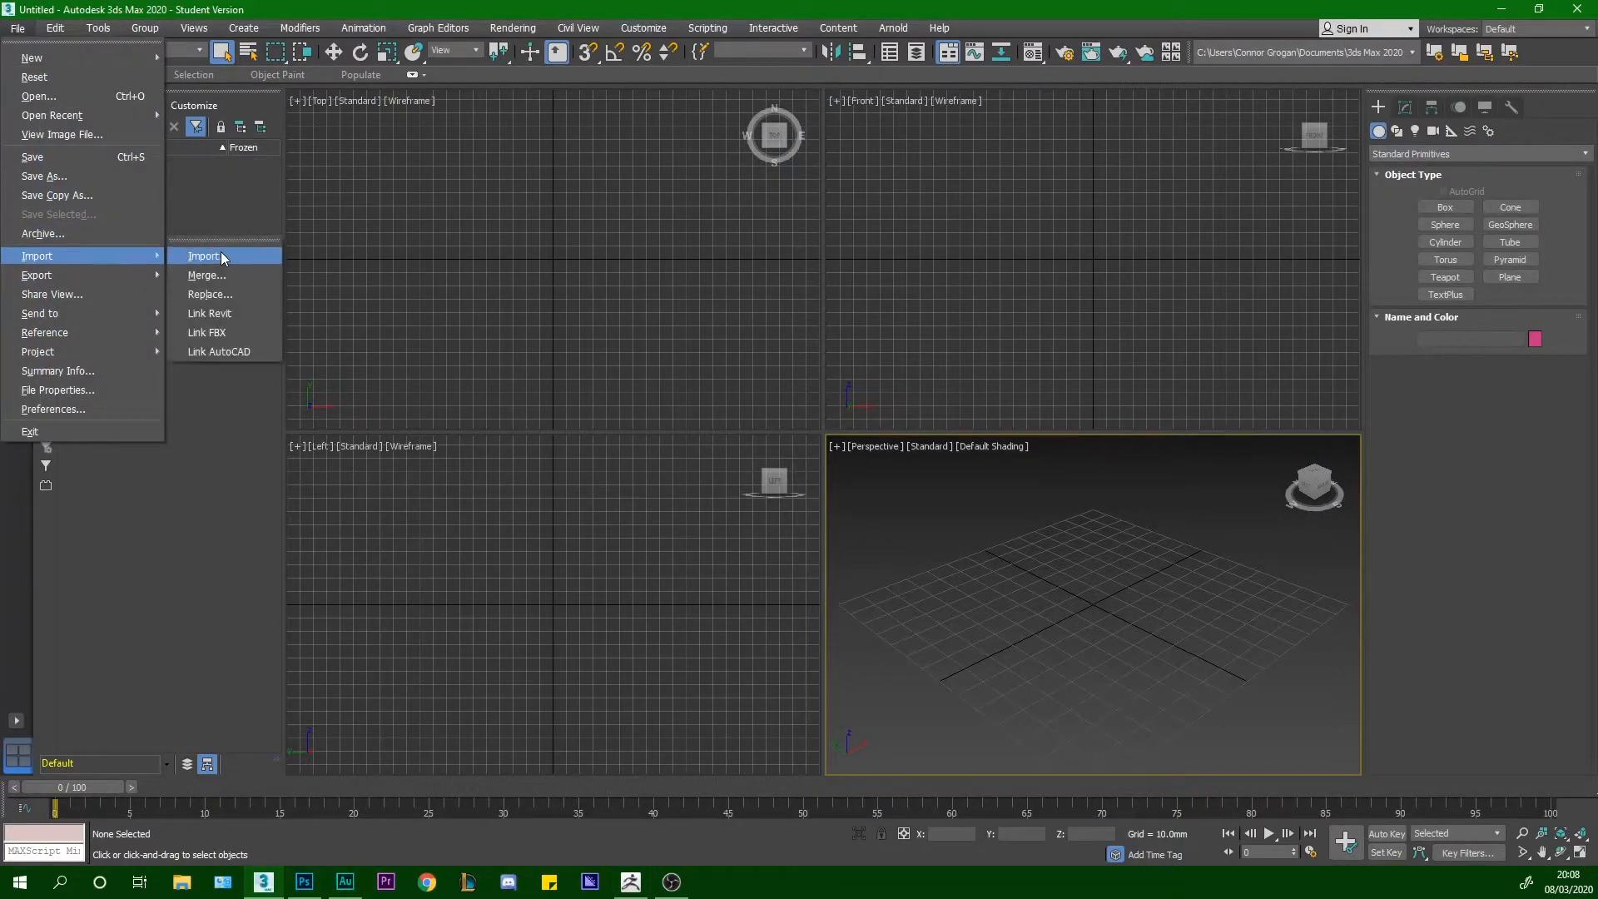
click(222, 253)
click(297, 88)
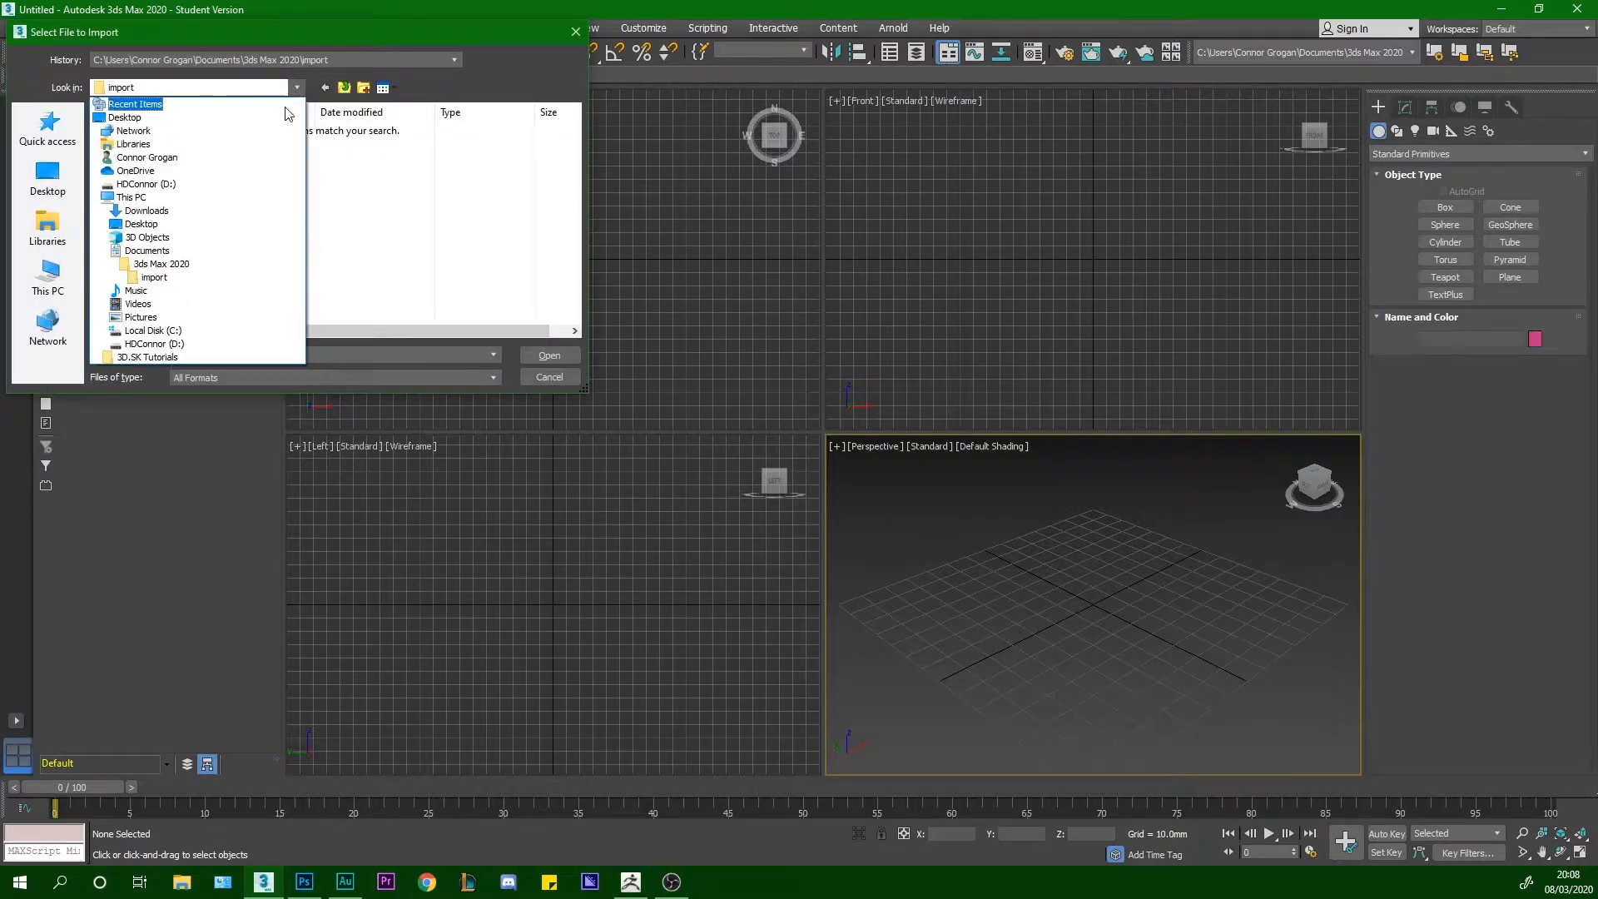
click(125, 117)
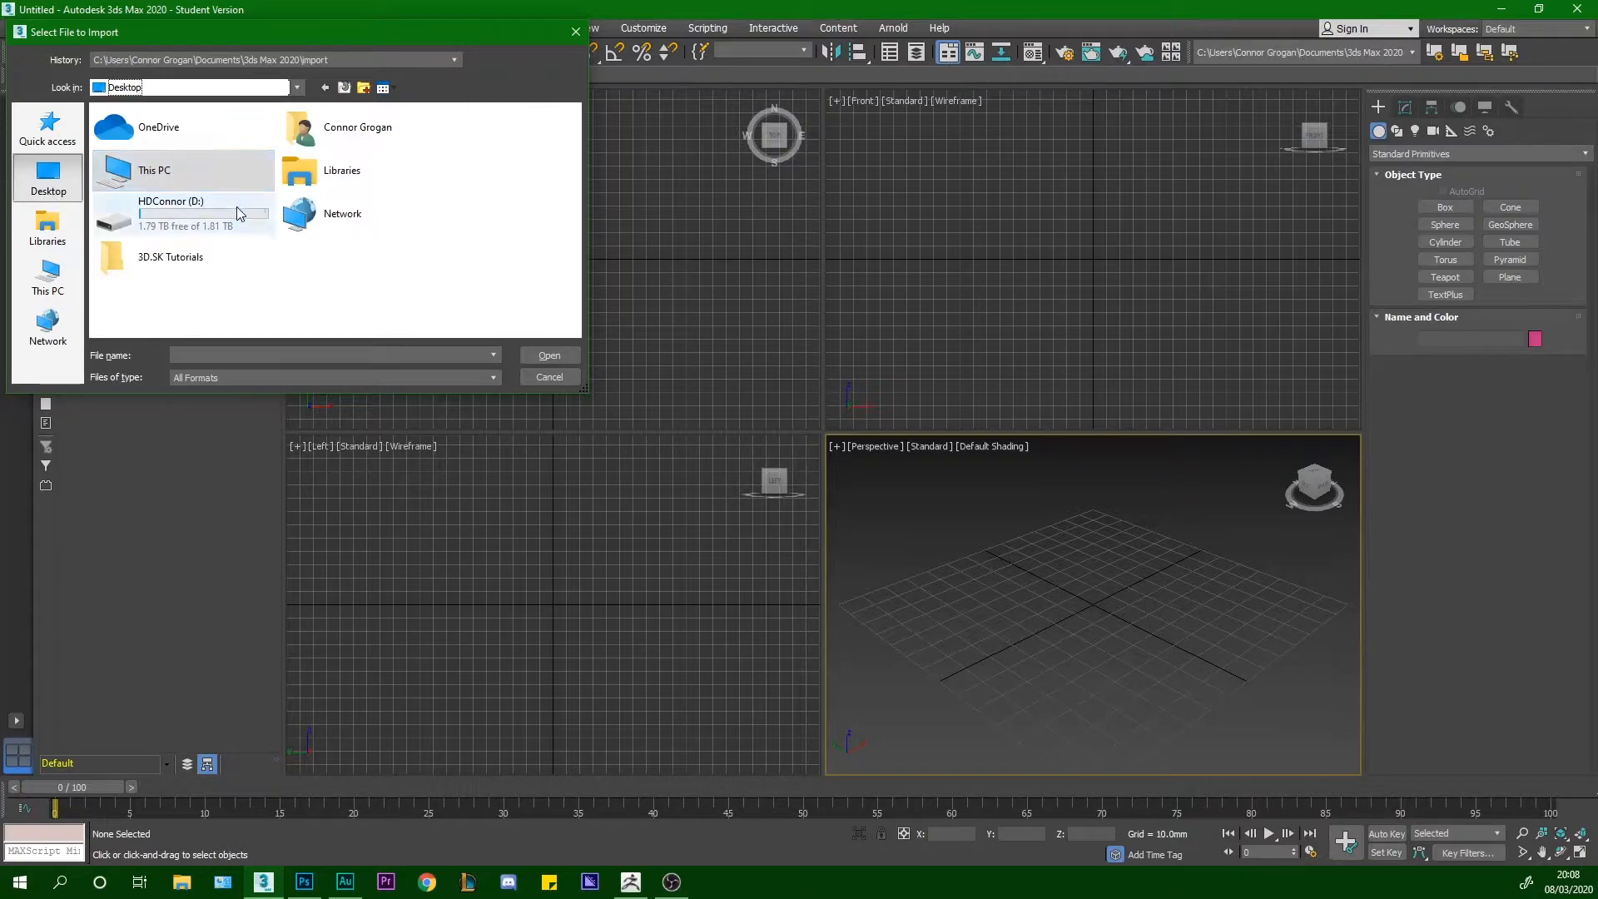
double_click(214, 260)
double_click(174, 133)
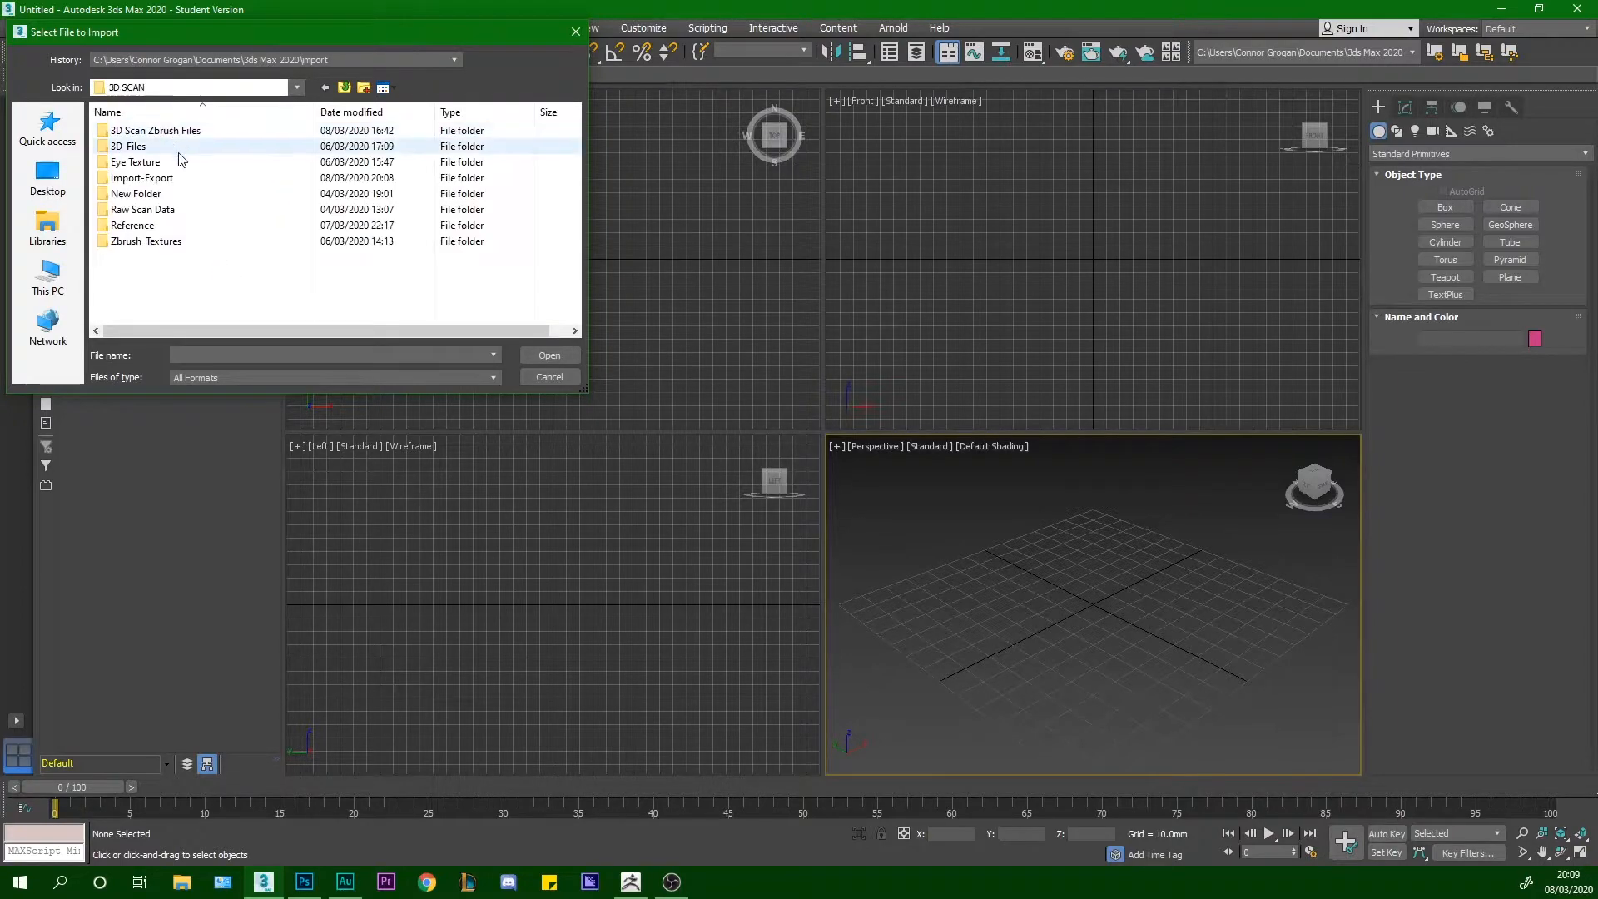
double_click(190, 180)
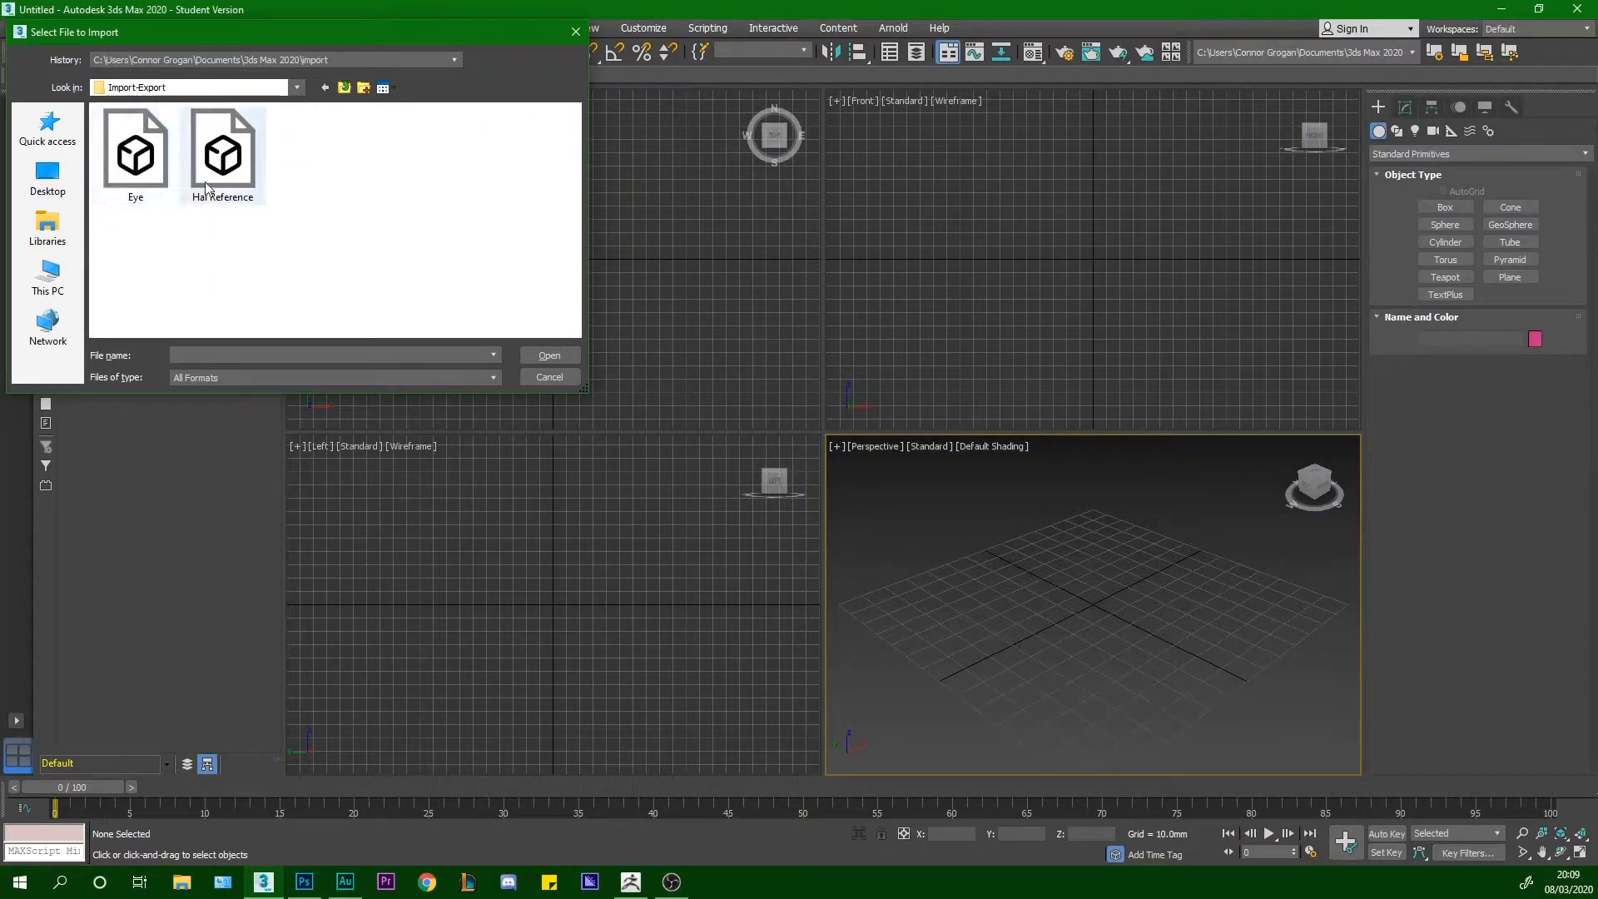
Import the Hai Reference OBJ as an Editable Poly
click(206, 173)
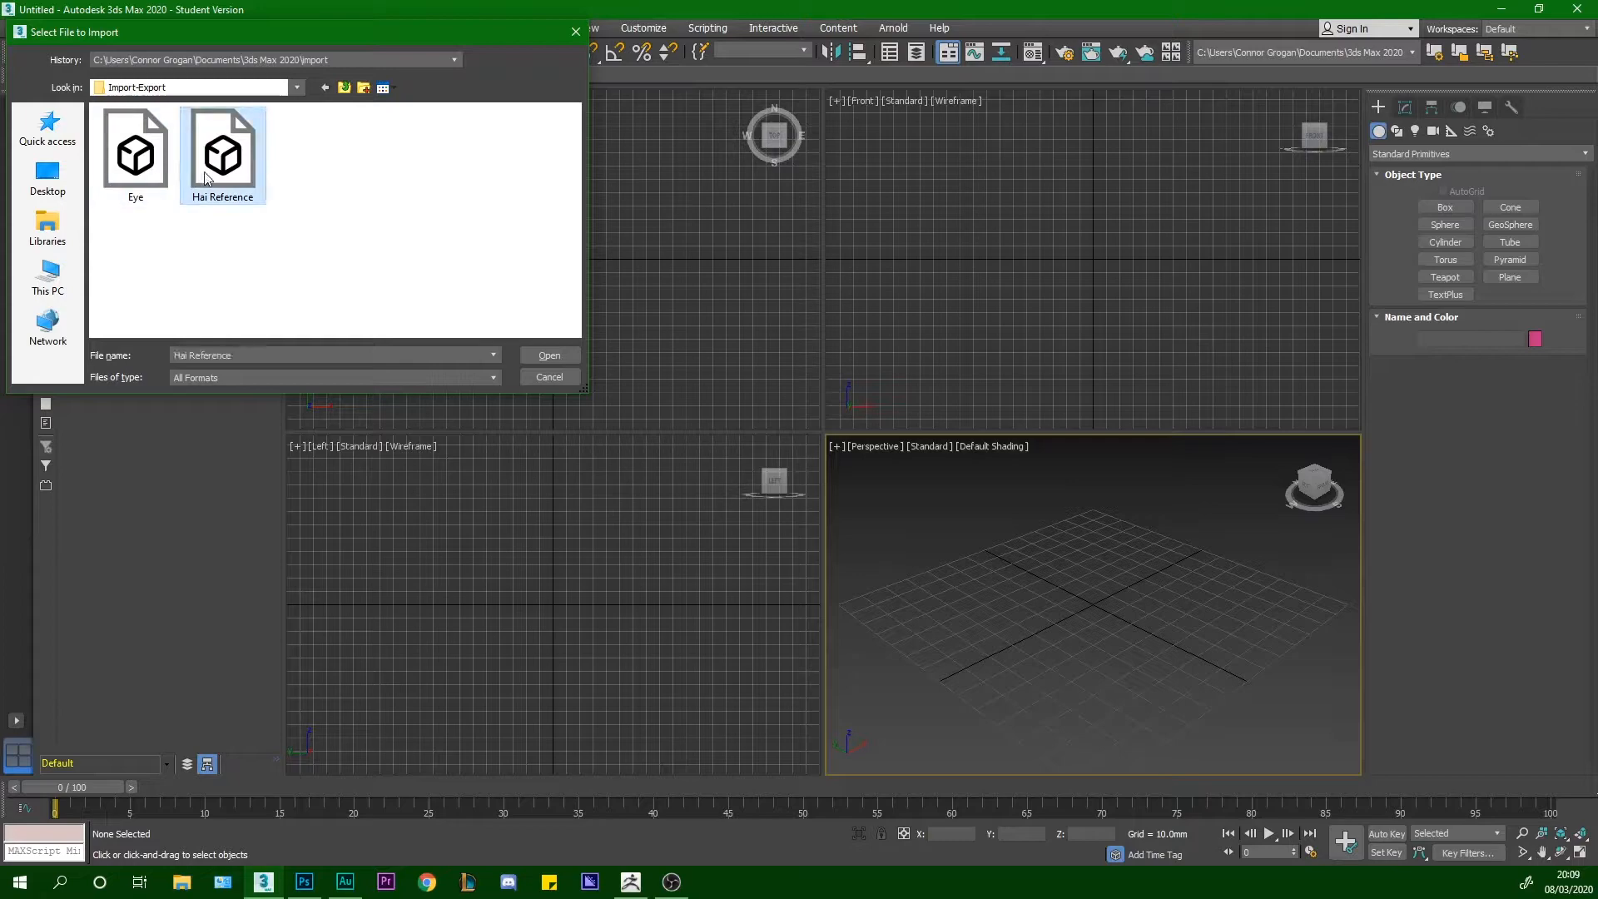
click(537, 355)
click(693, 212)
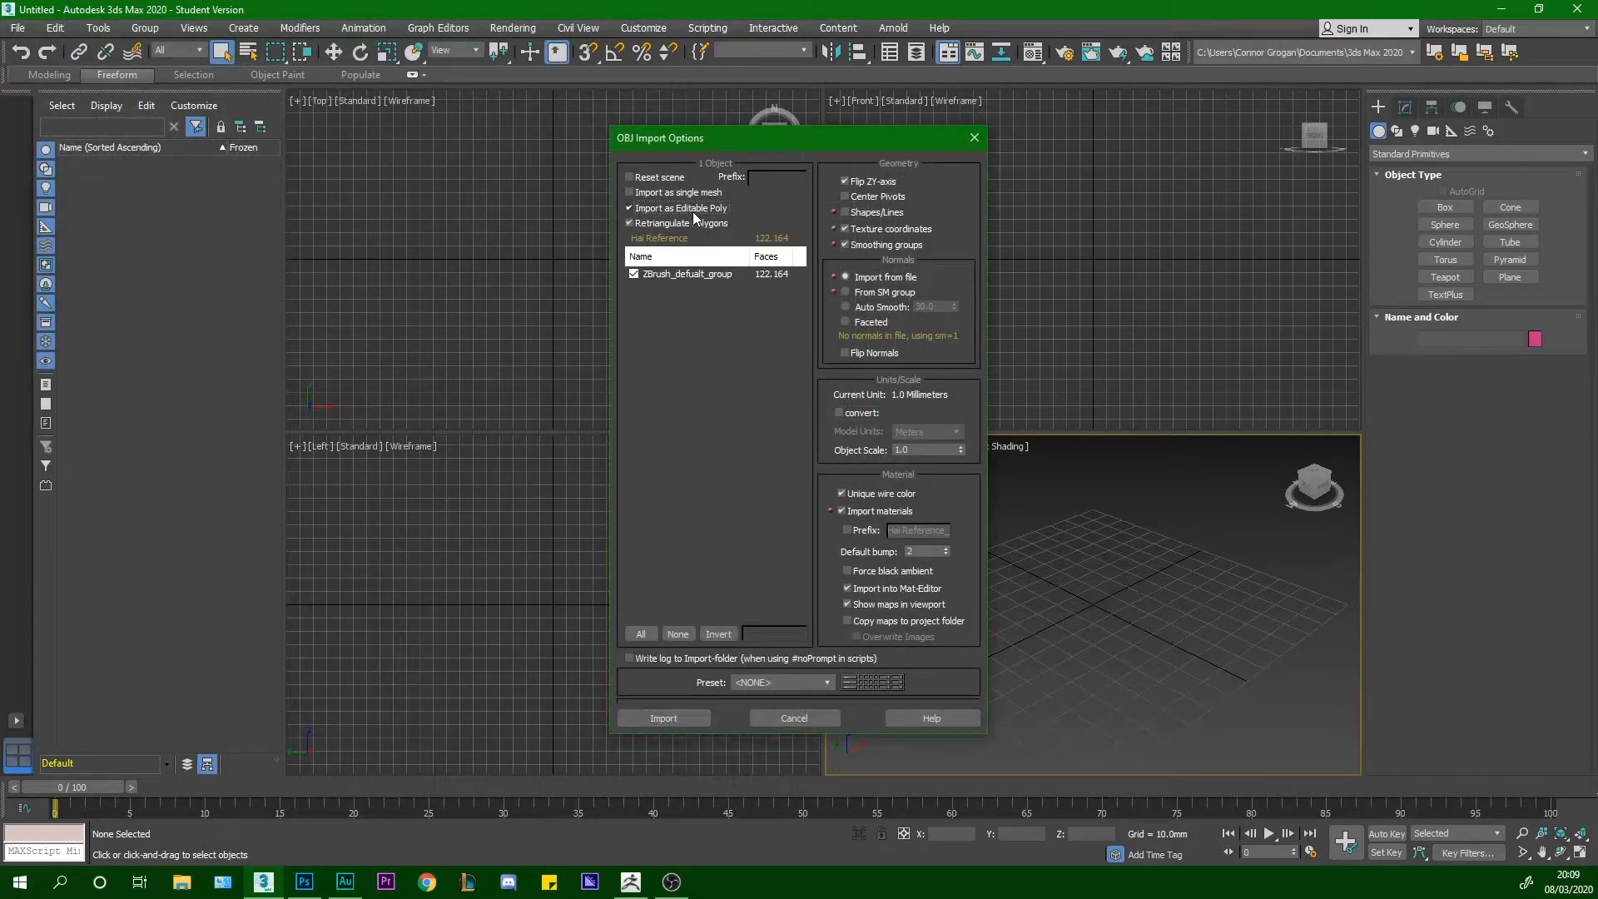
click(680, 716)
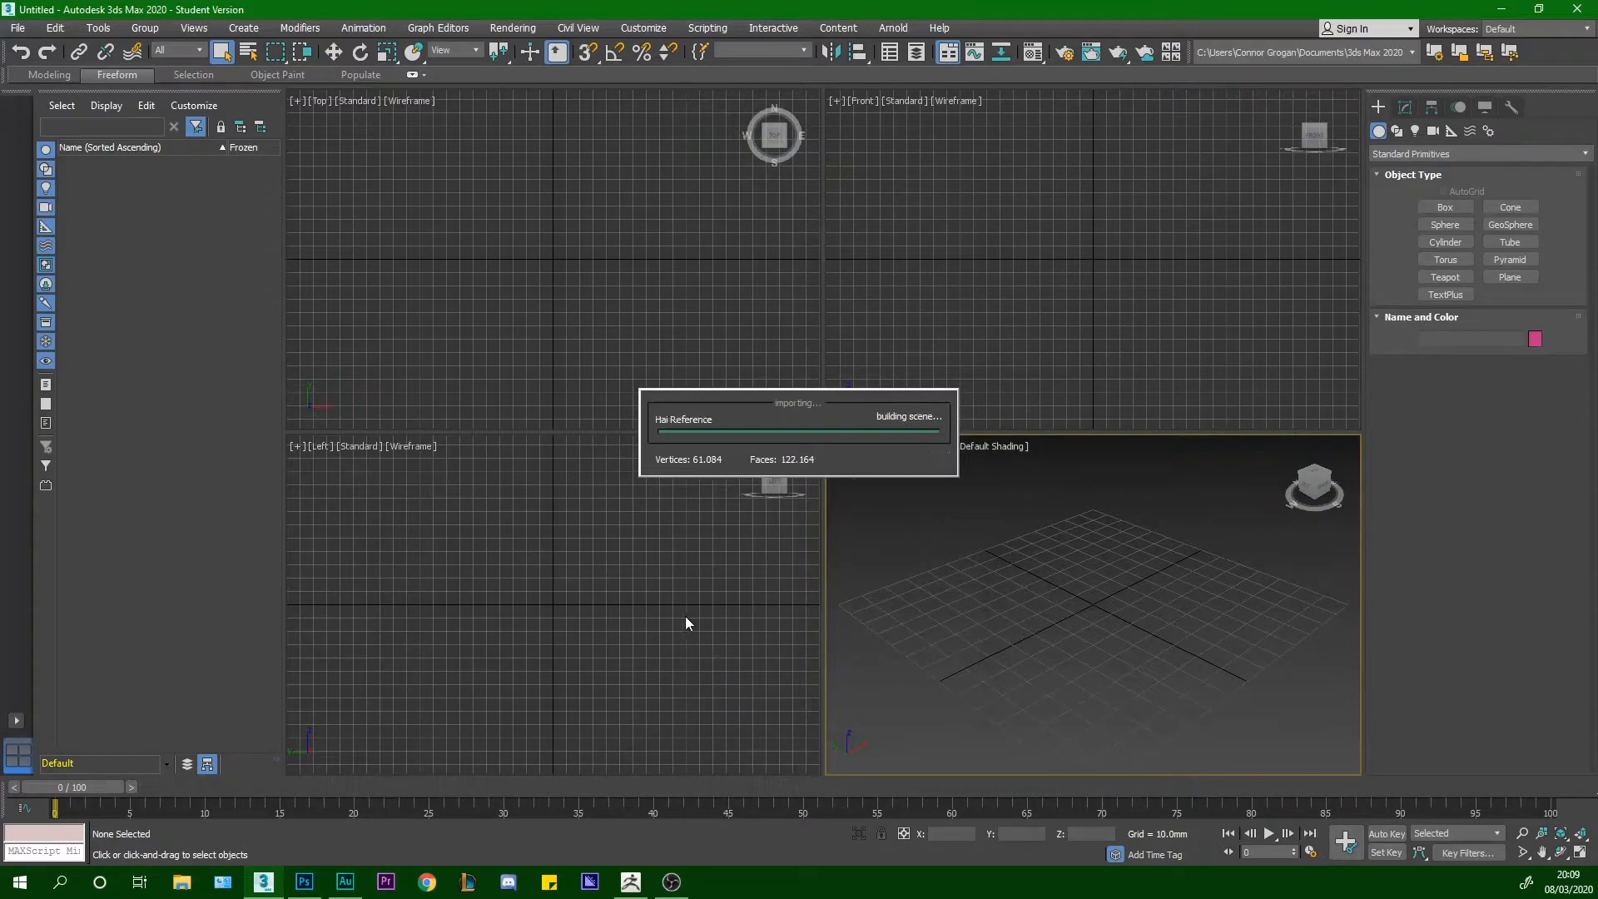
Maximize the Perspective viewport around the imported head mesh
click(1579, 853)
click(1579, 853)
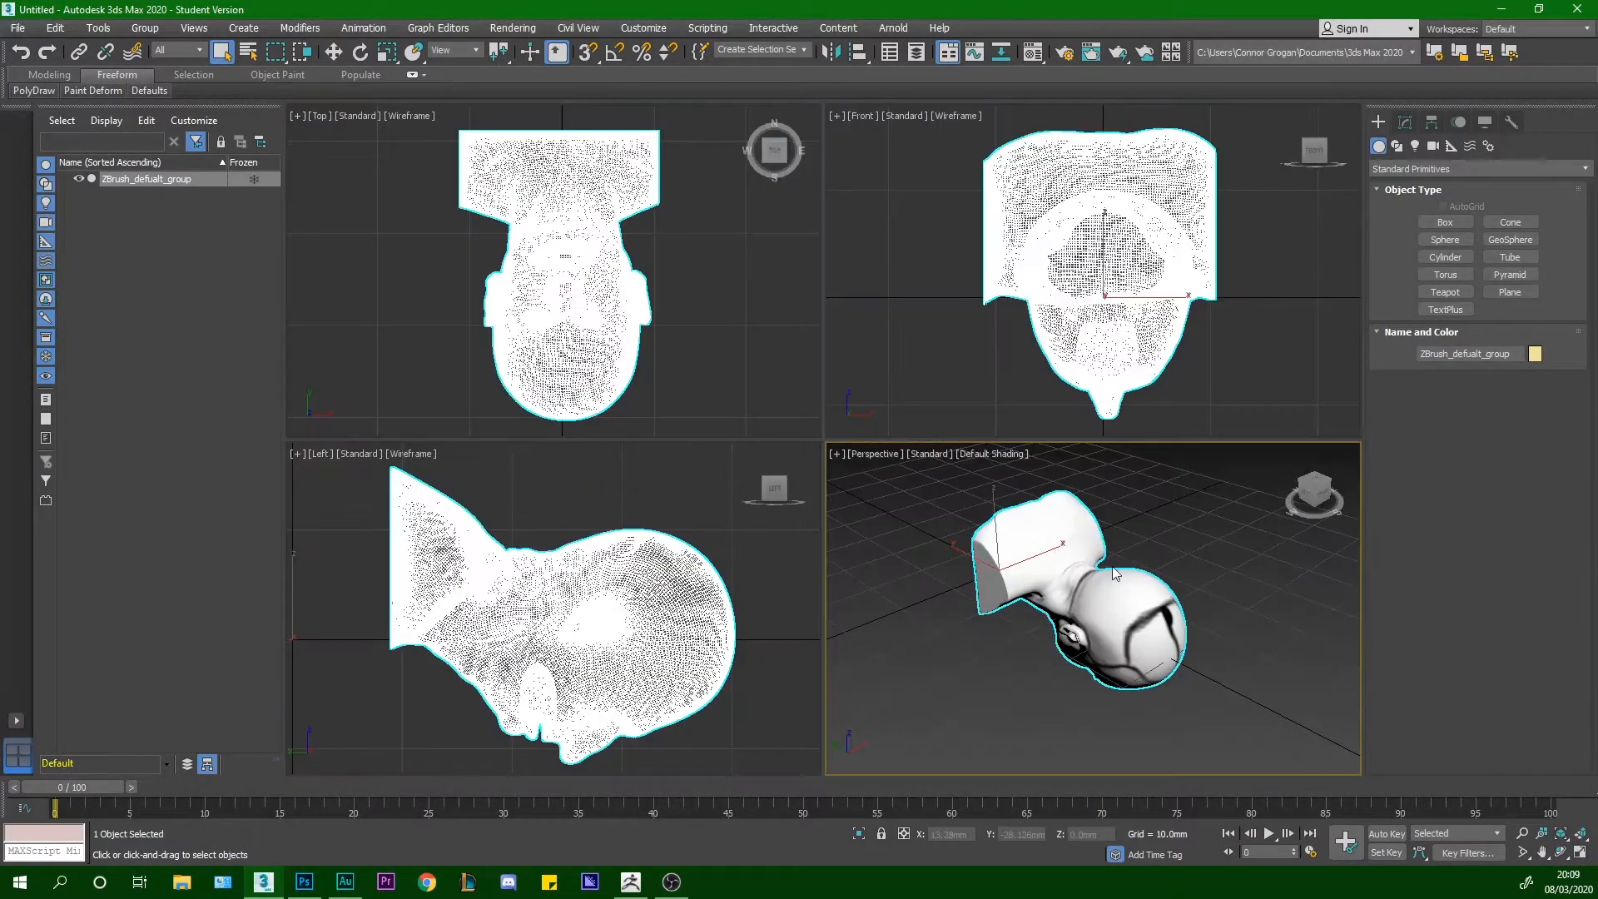
click(1578, 854)
scroll(1008, 525, up, 3)
alt+middle_drag(1008, 564, 979, 545)
Rotate the imported head -90 degrees about the X axis with angle snap so that it stands upright
click(359, 54)
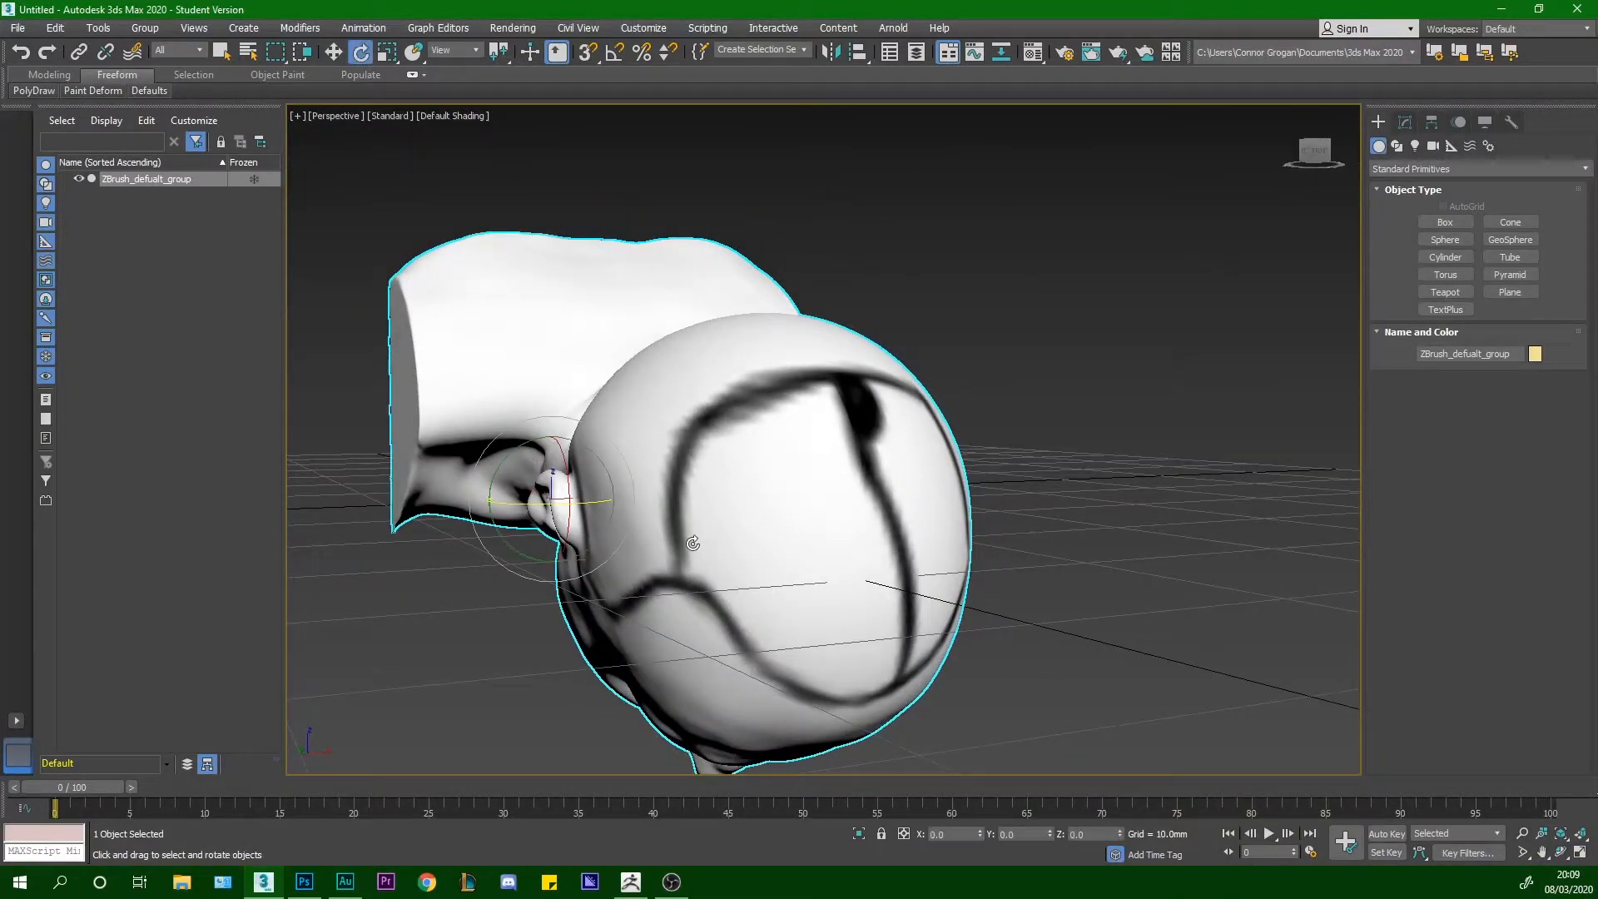
drag(570, 483, 539, 348)
key(ctrl+z)
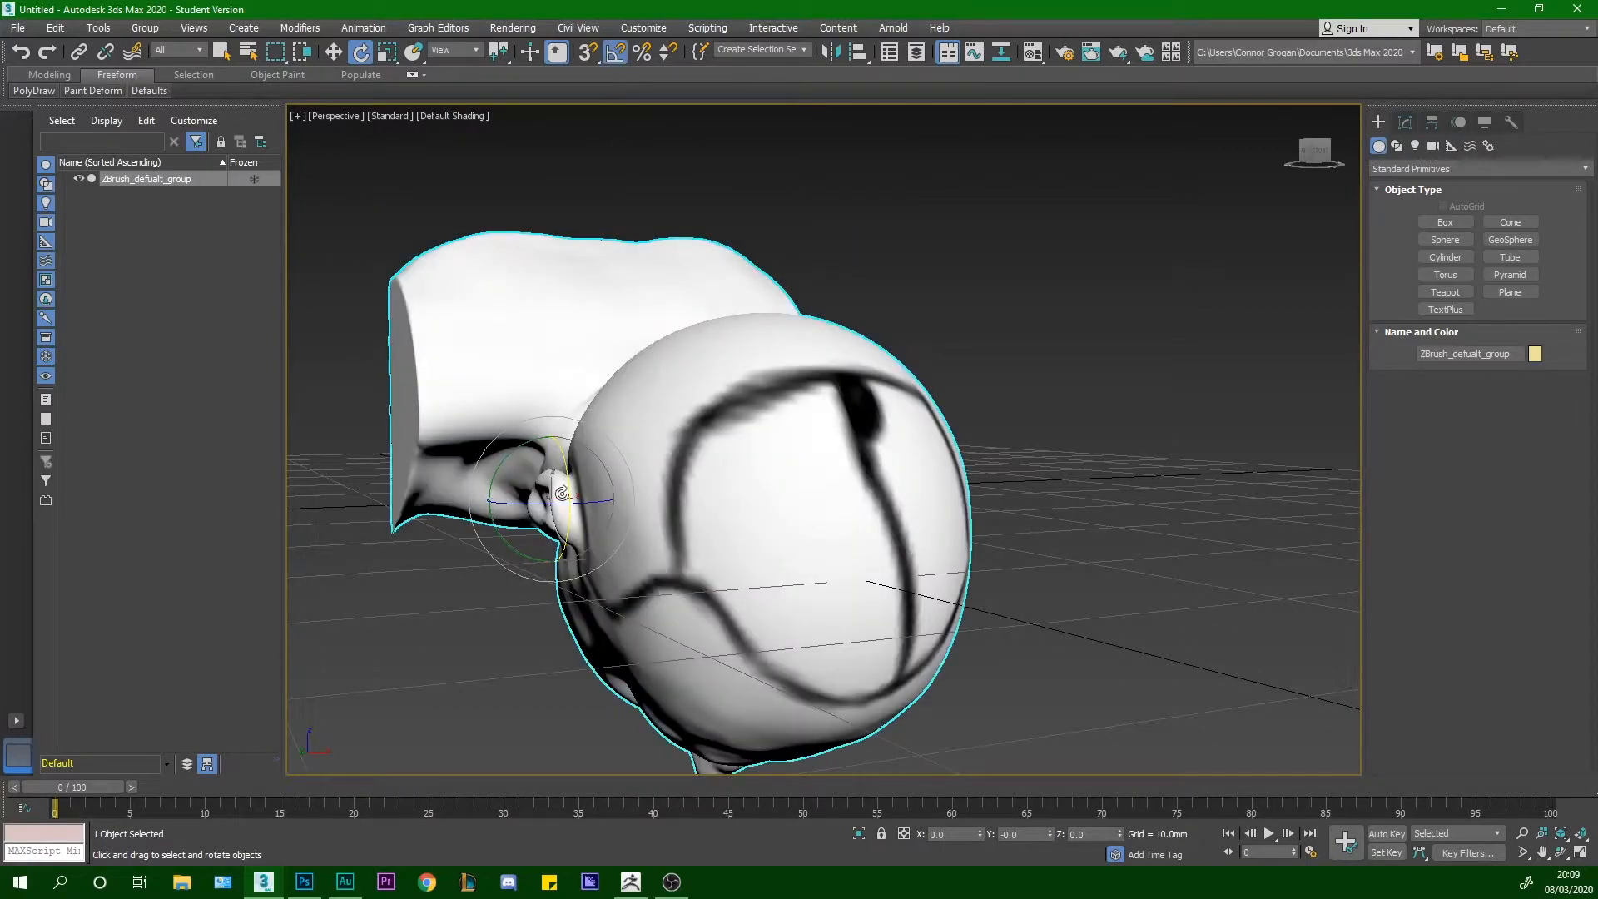
scroll(739, 545, up, 2)
scroll(741, 581, down, 4)
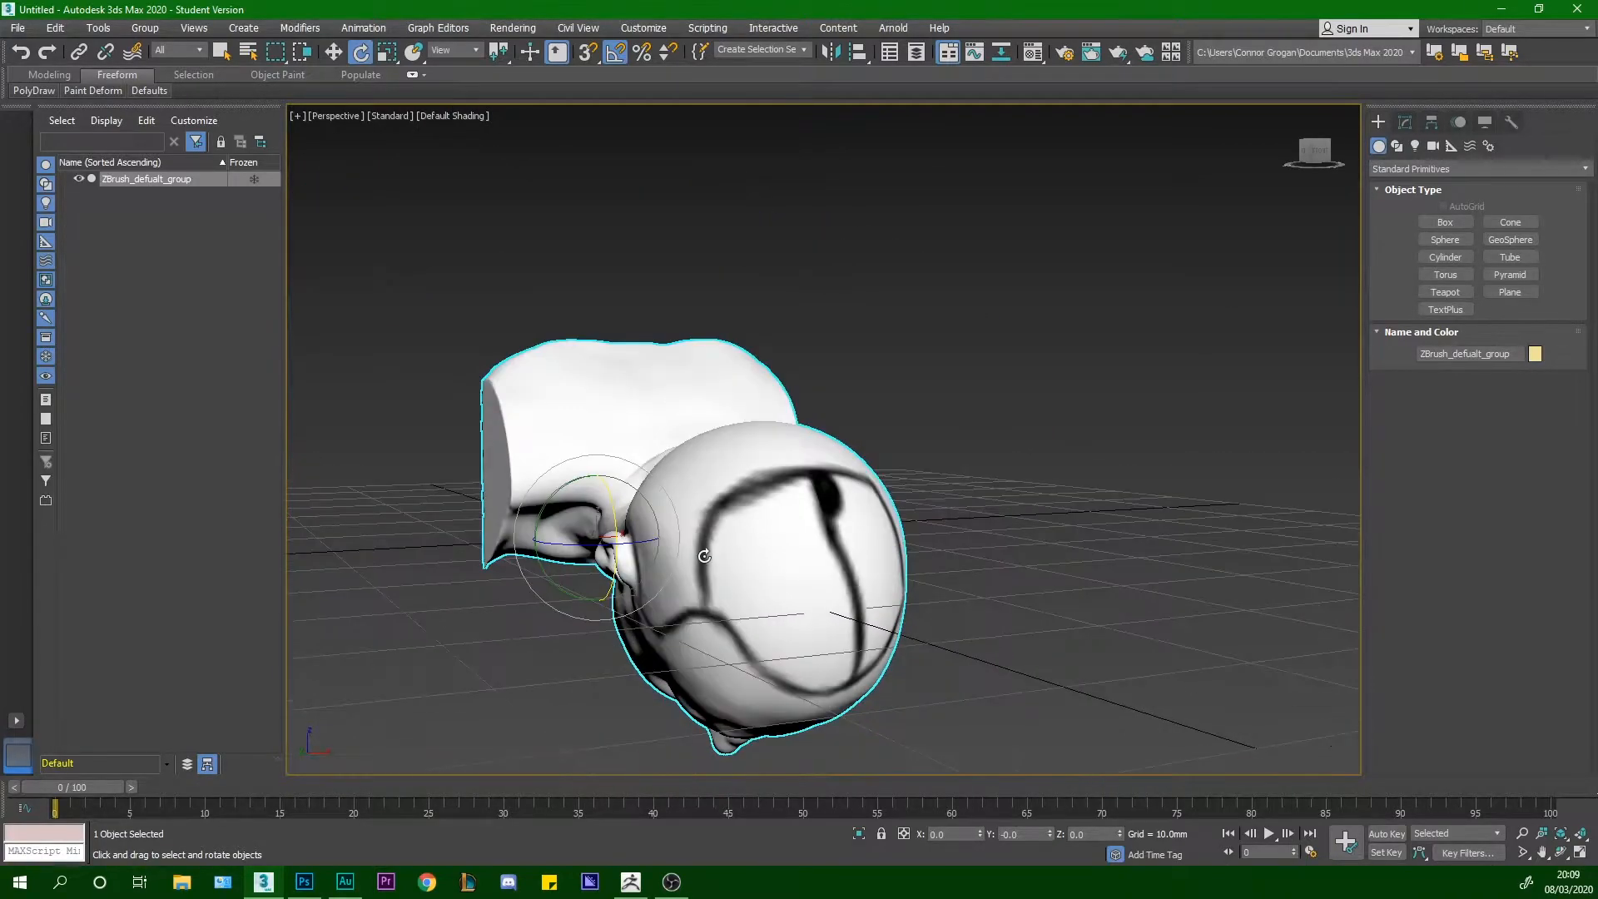
drag(615, 525, 590, 450)
alt+middle_drag(689, 338, 647, 397)
click(1323, 163)
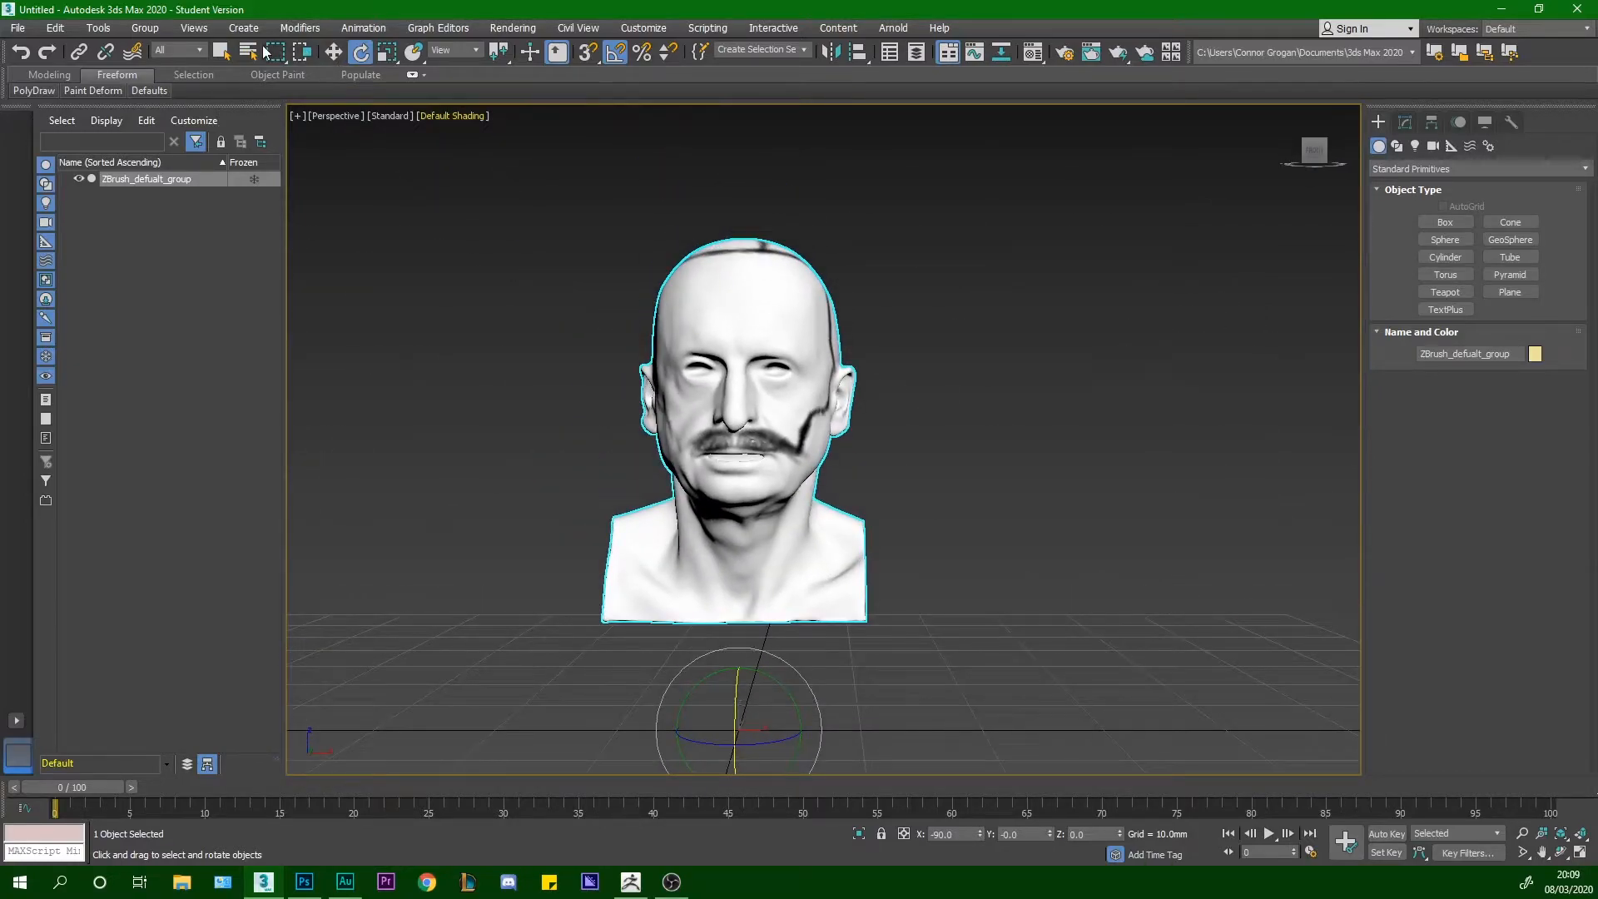
click(220, 52)
alt+middle_drag(659, 282, 725, 348)
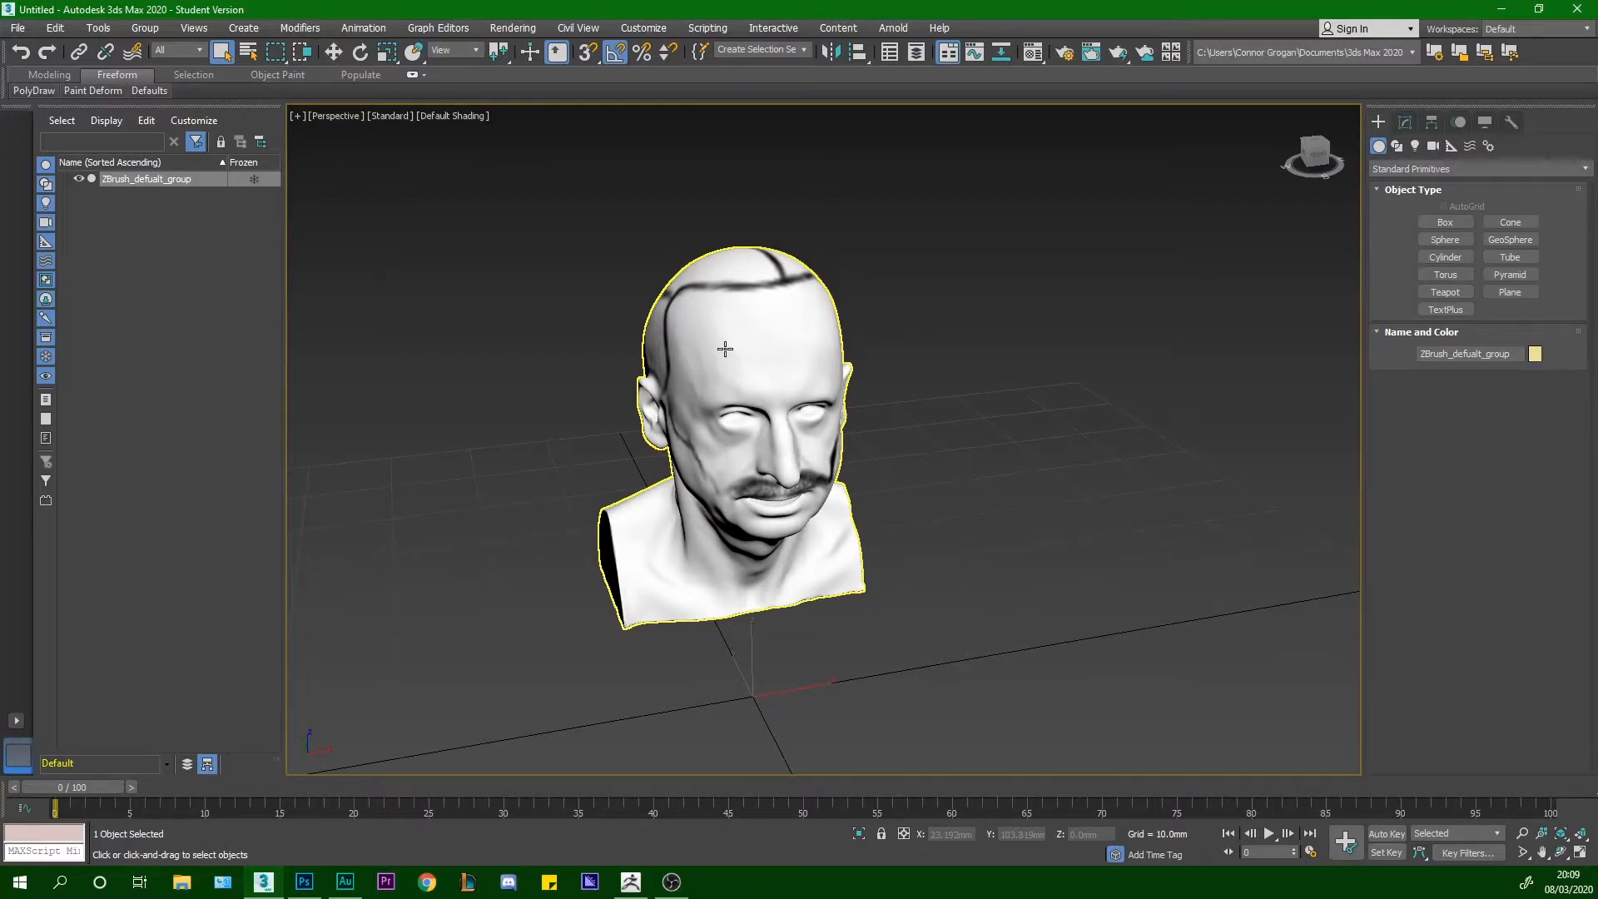
alt+middle_drag(733, 353, 800, 366)
scroll(781, 375, up, 3)
scroll(786, 362, down, 3)
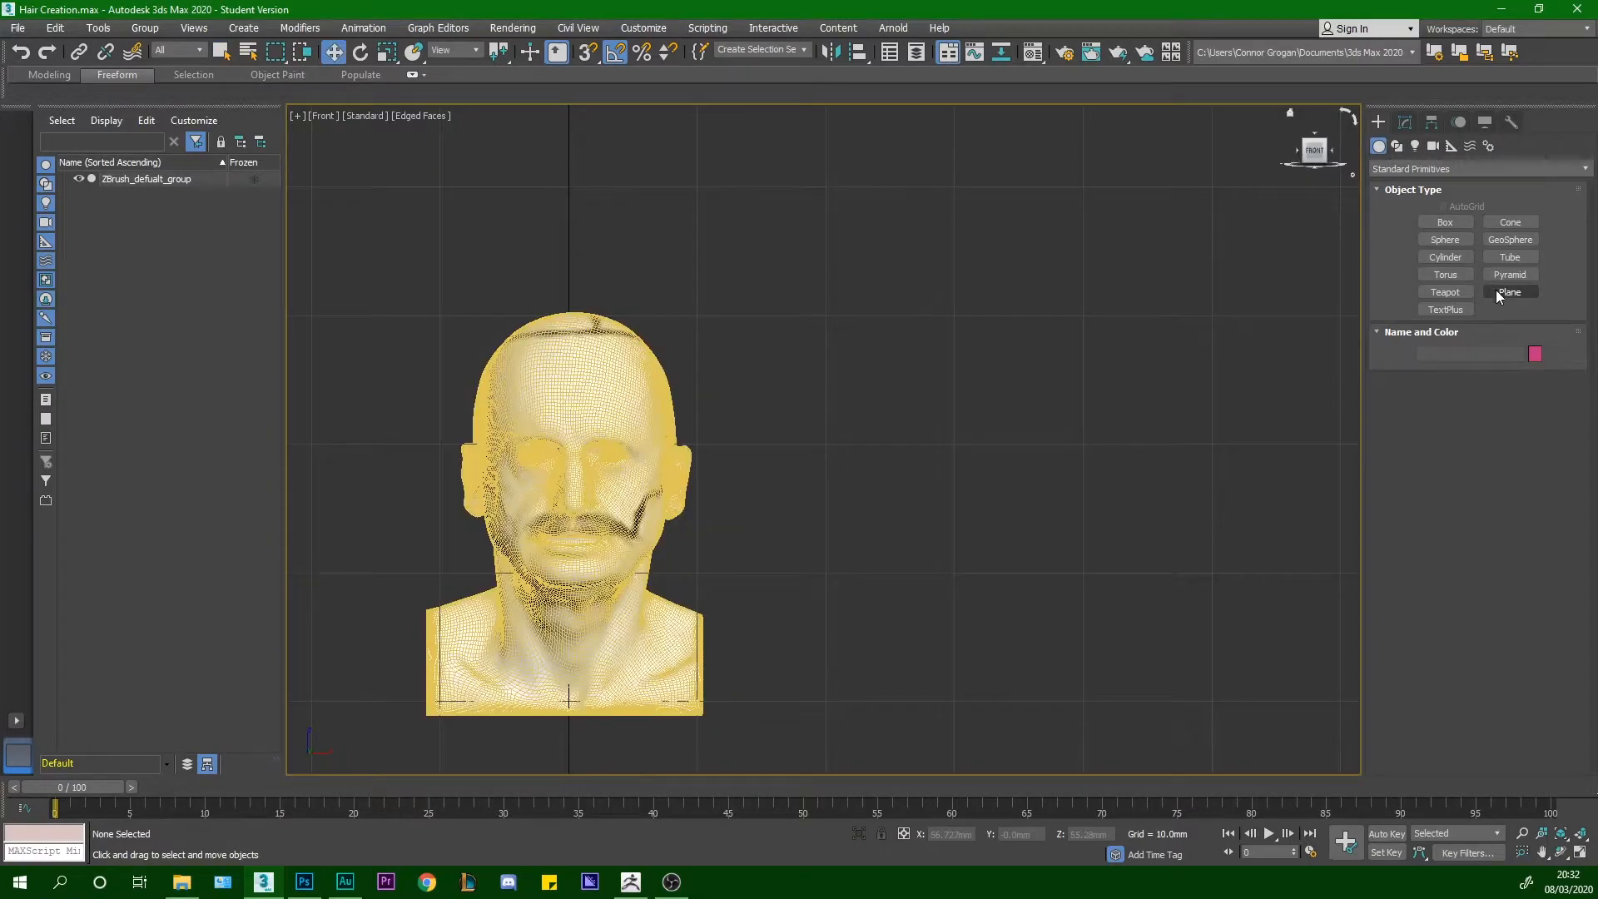
Create a straight vertical spline line in the Front view by coordinates, from the origin to Y 200 mm
click(1507, 292)
middle_drag(942, 499, 864, 422)
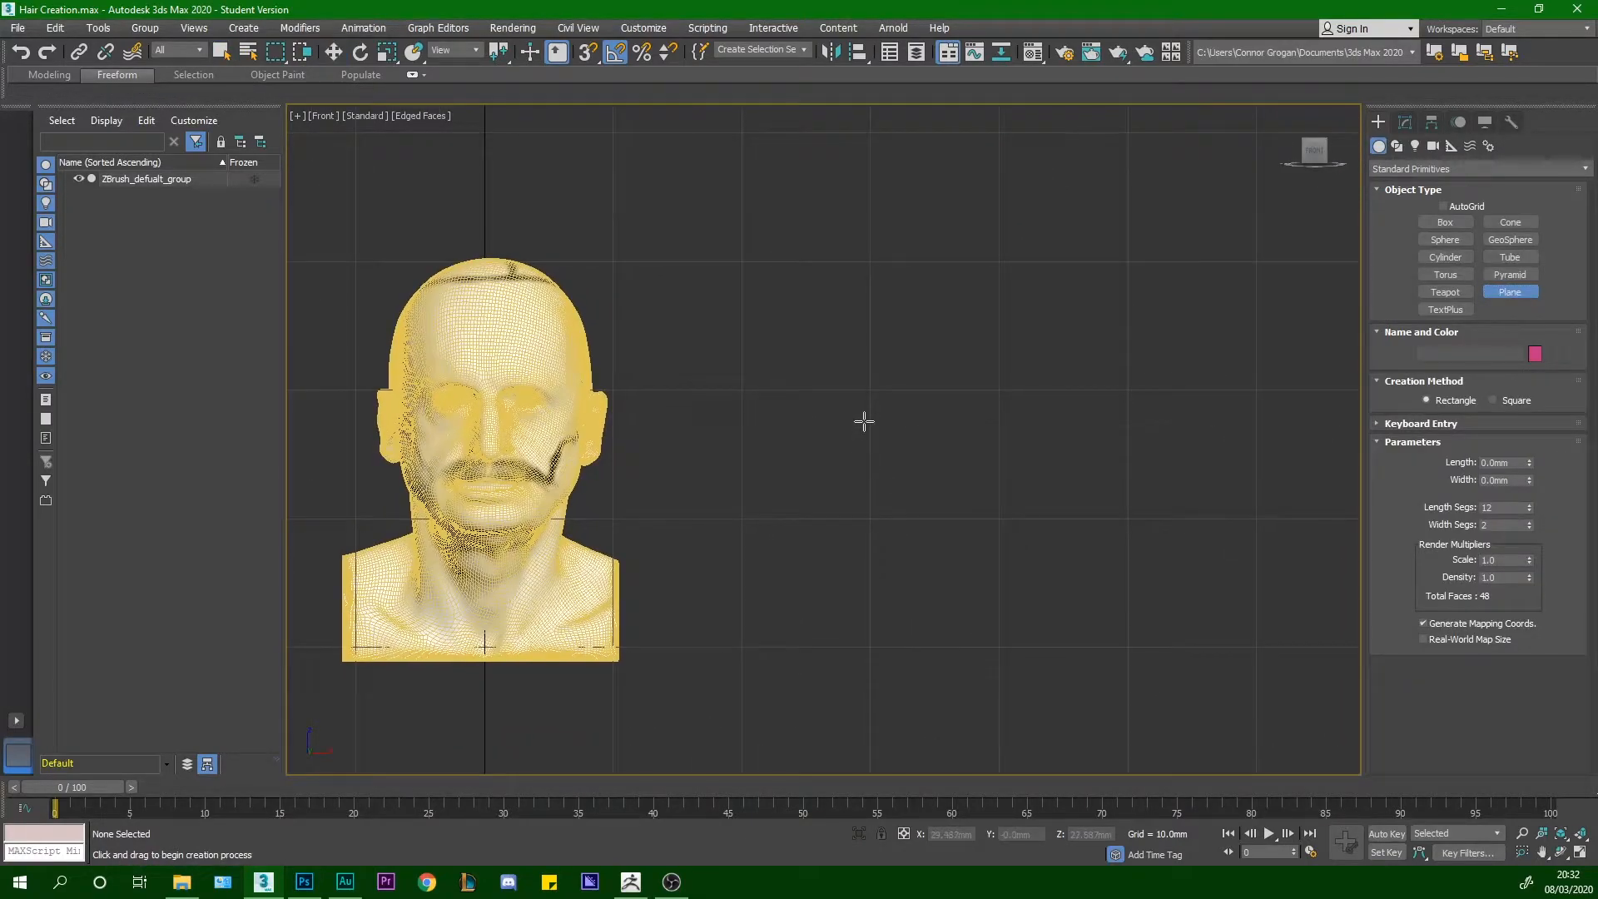
click(1398, 146)
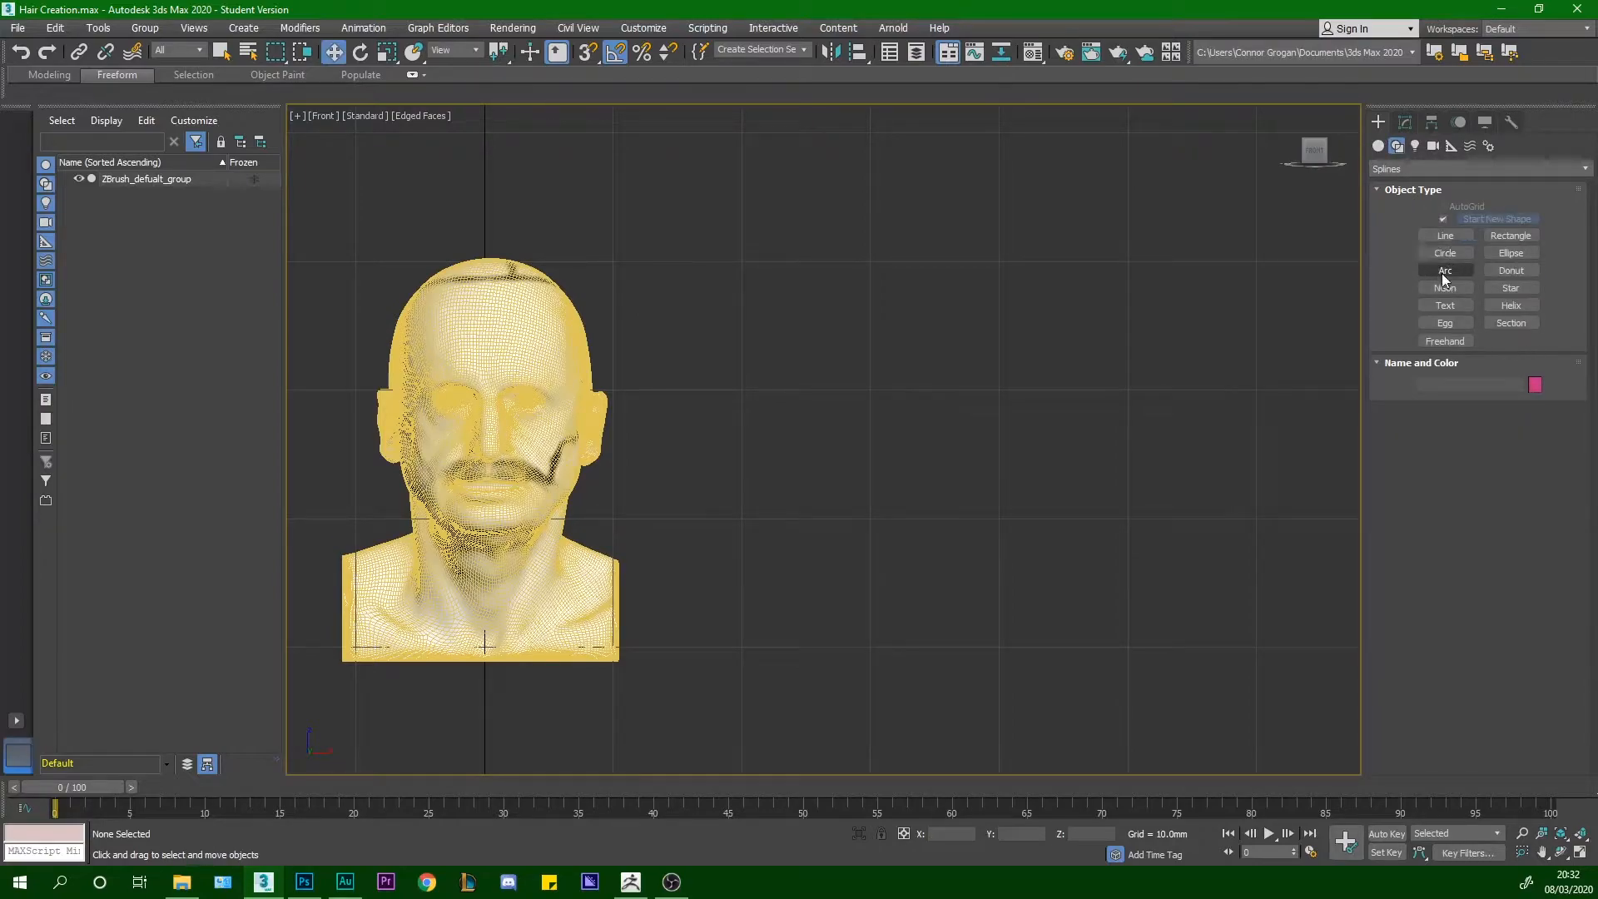
click(1445, 236)
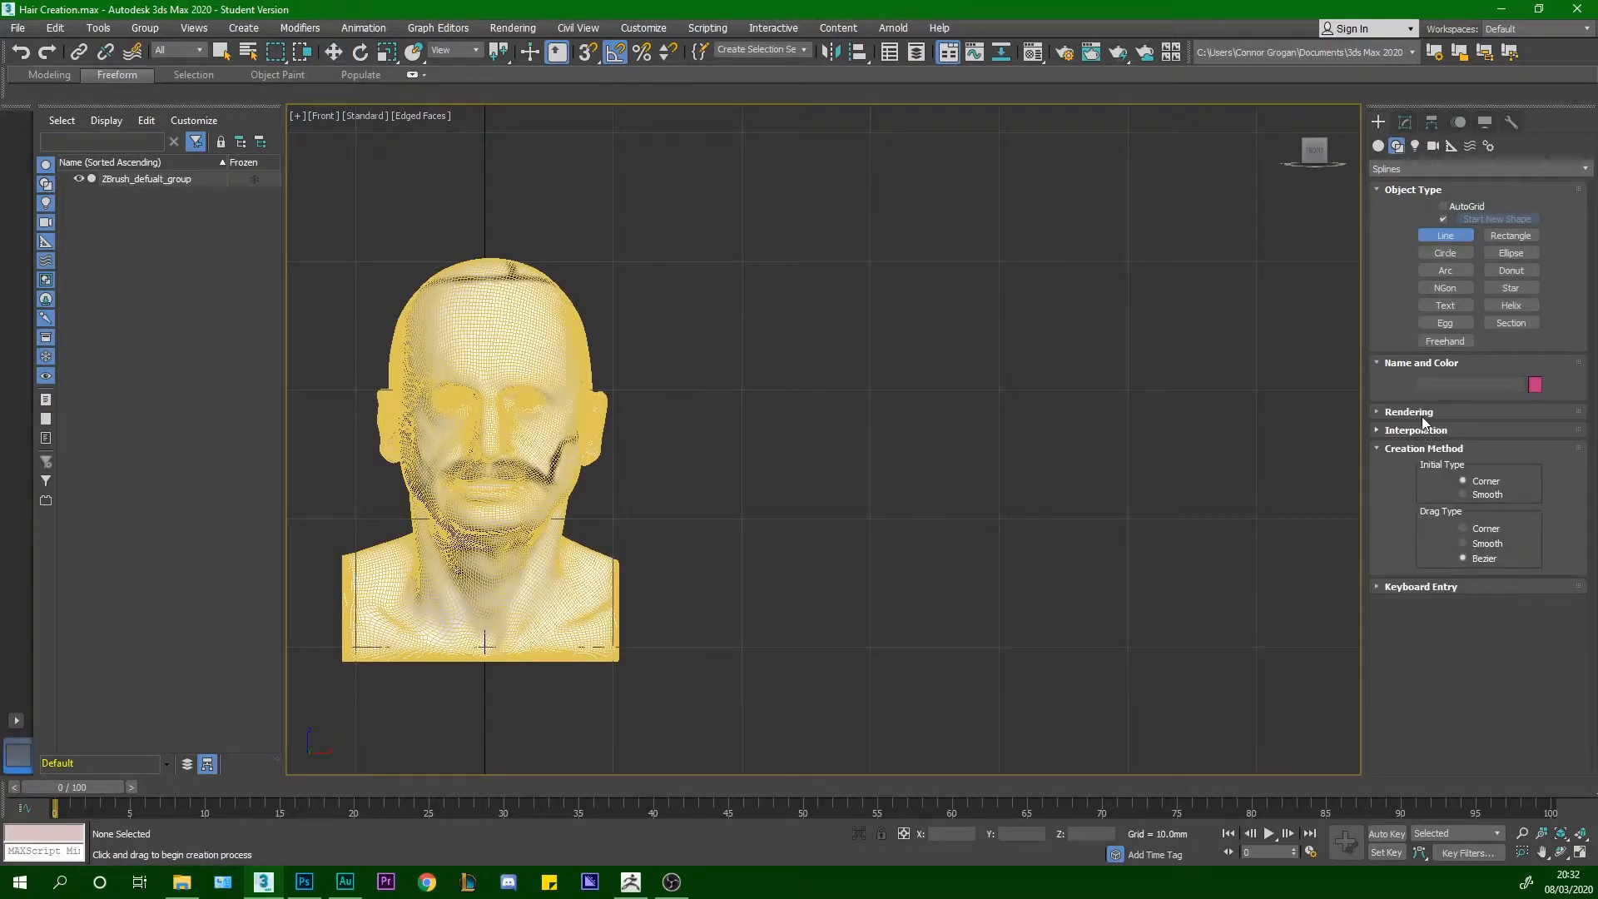
click(1413, 586)
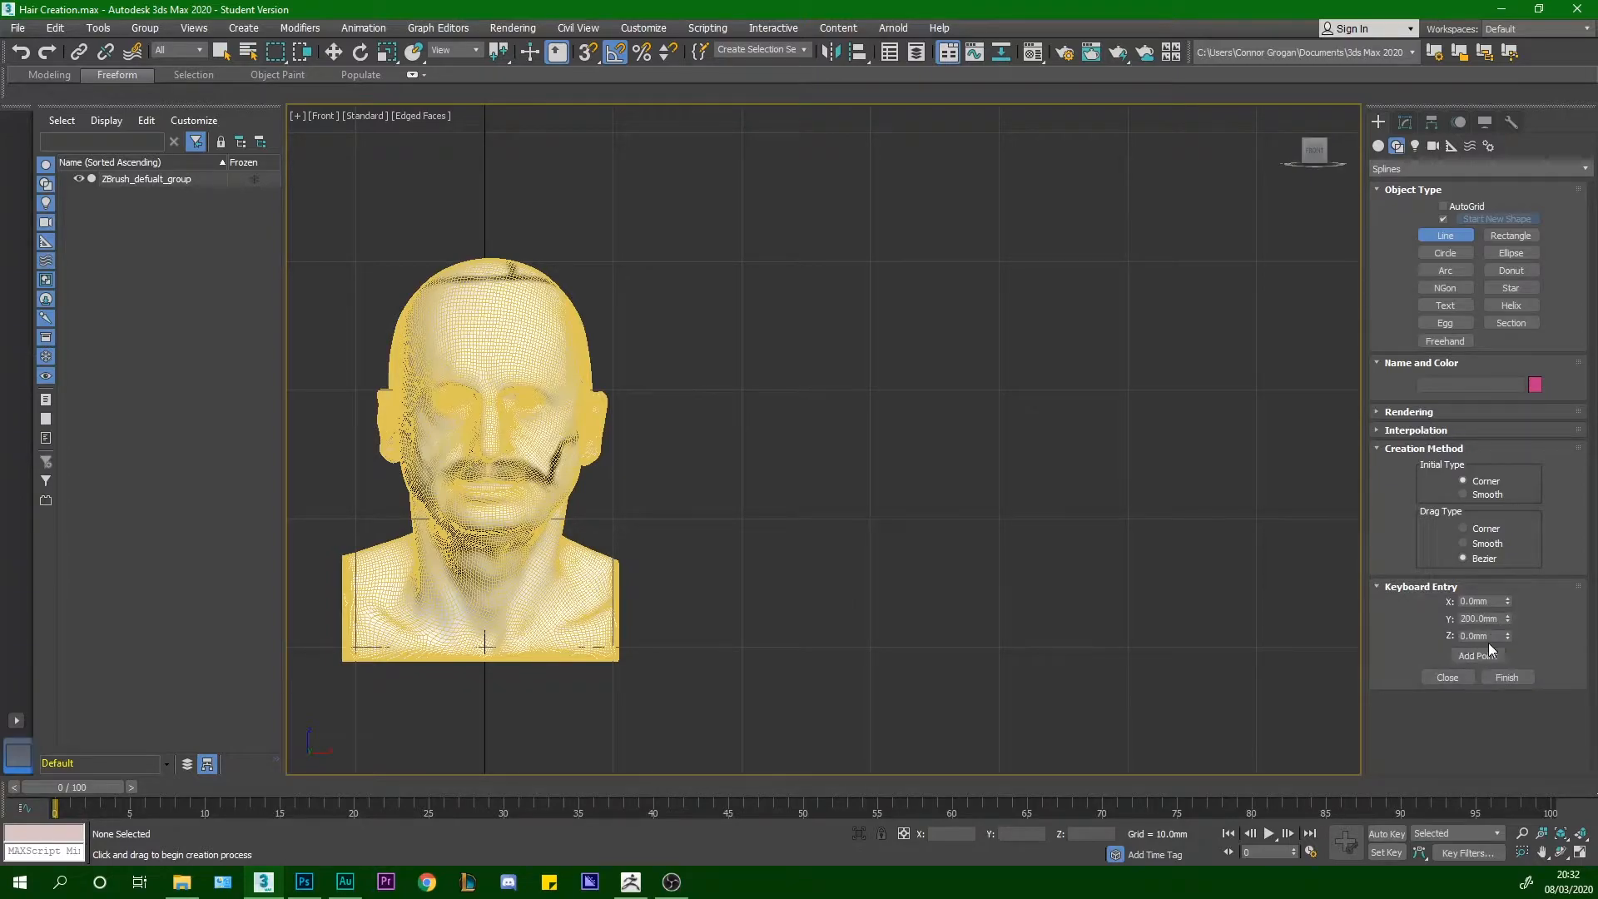
click(1486, 656)
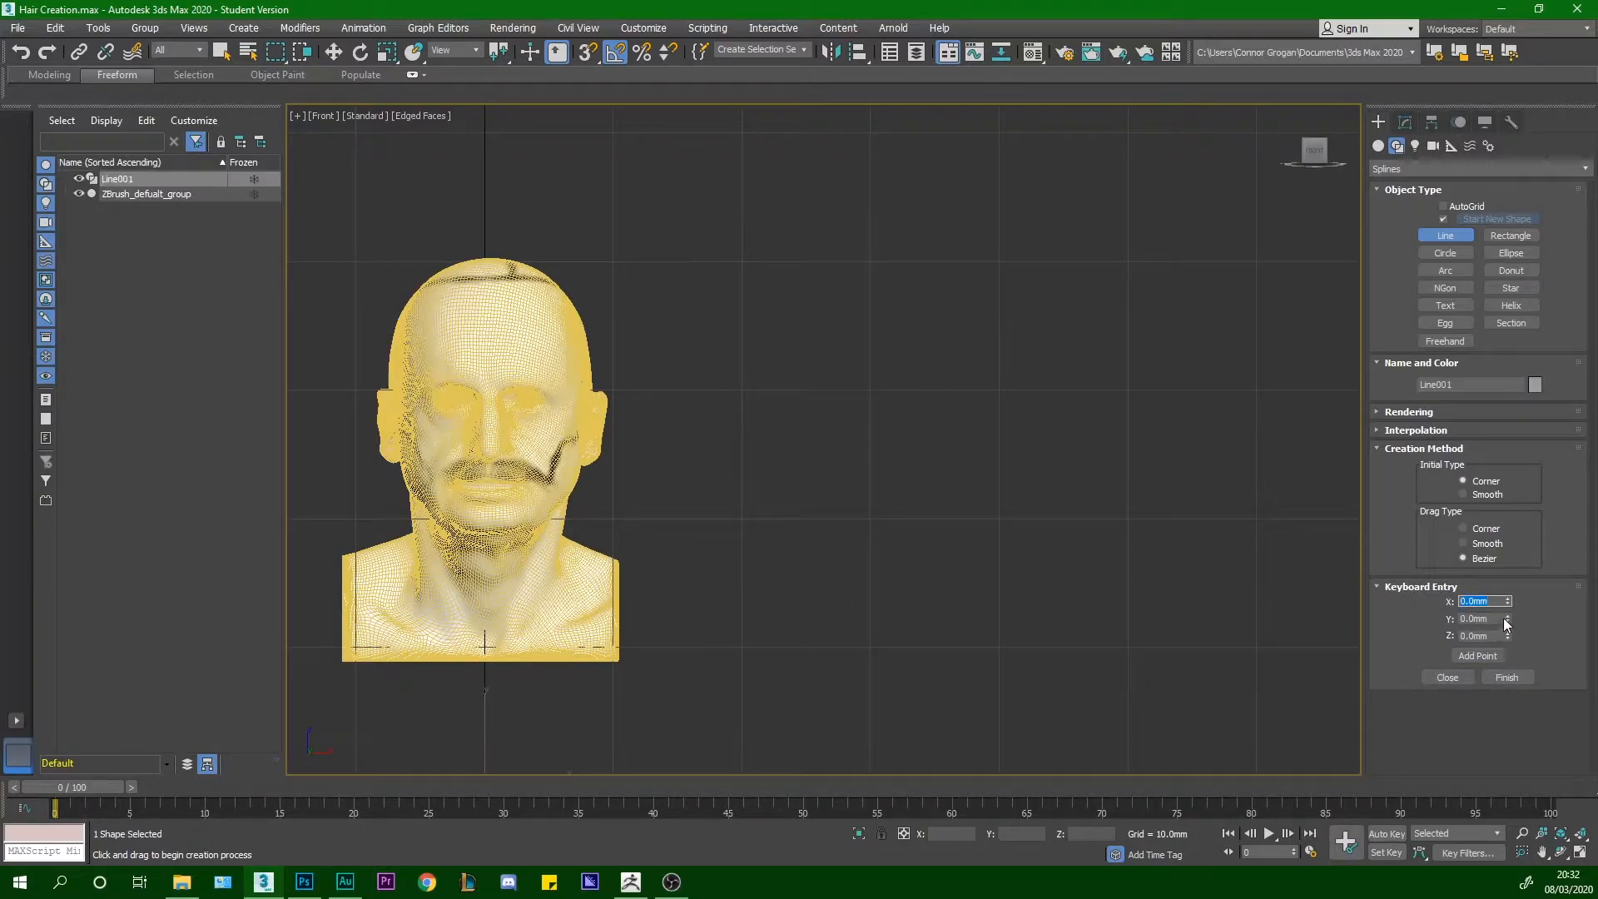
click(1496, 618)
text(20)
click(1489, 658)
scroll(466, 608, down, 10)
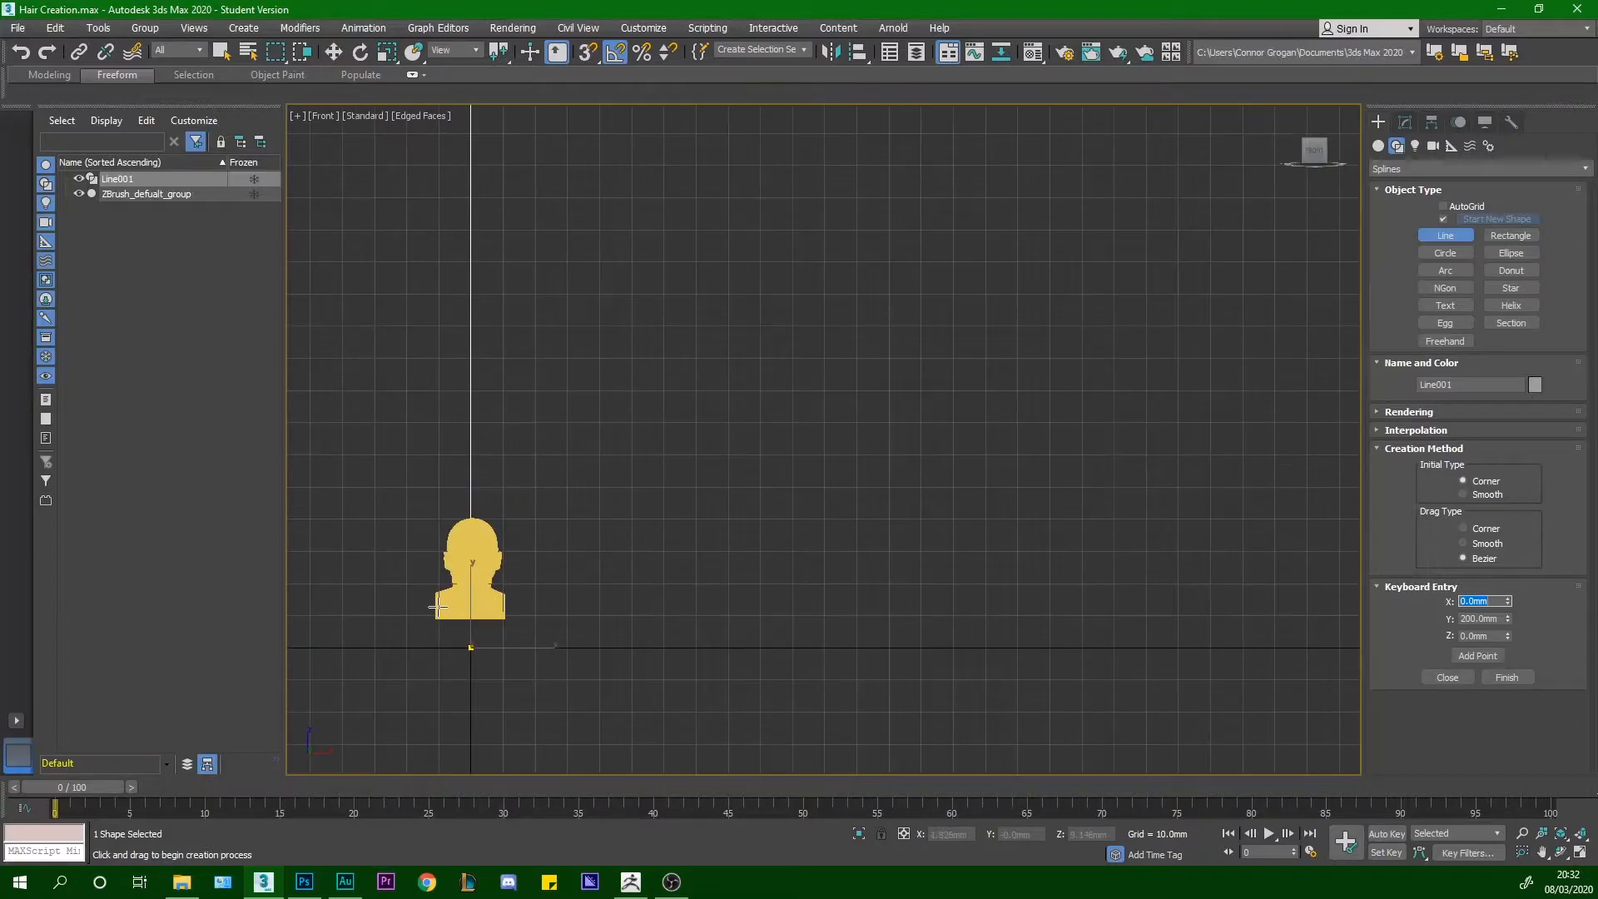
click(326, 55)
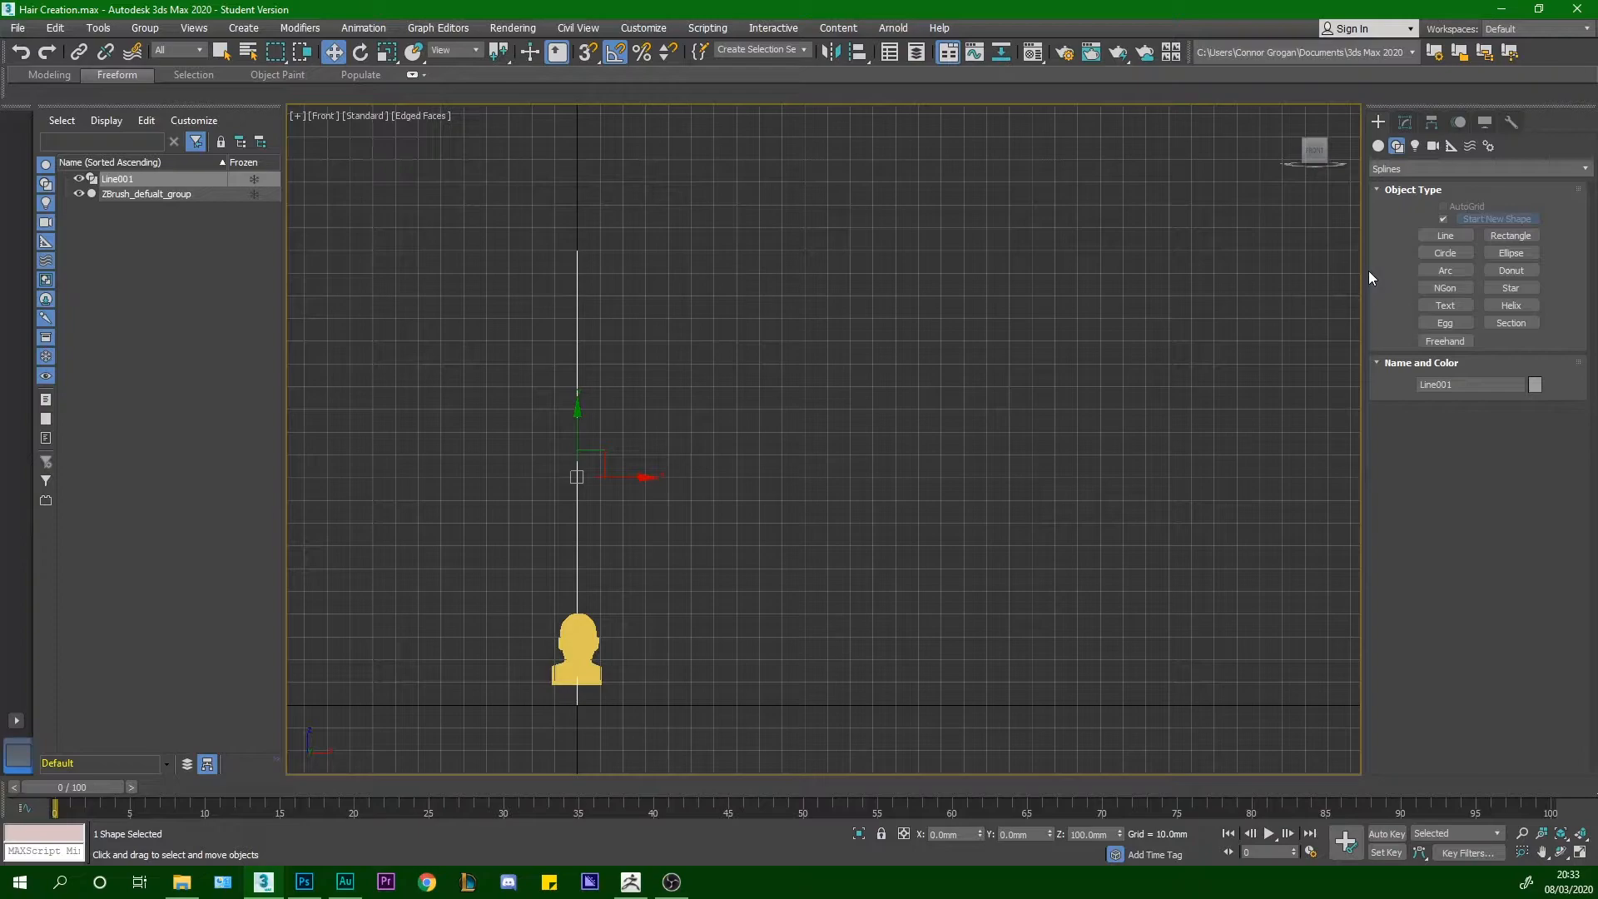
Create a 200 mm long, 25 mm wide plane at the origin in the Front view by keyboard entry
click(1378, 146)
click(1526, 293)
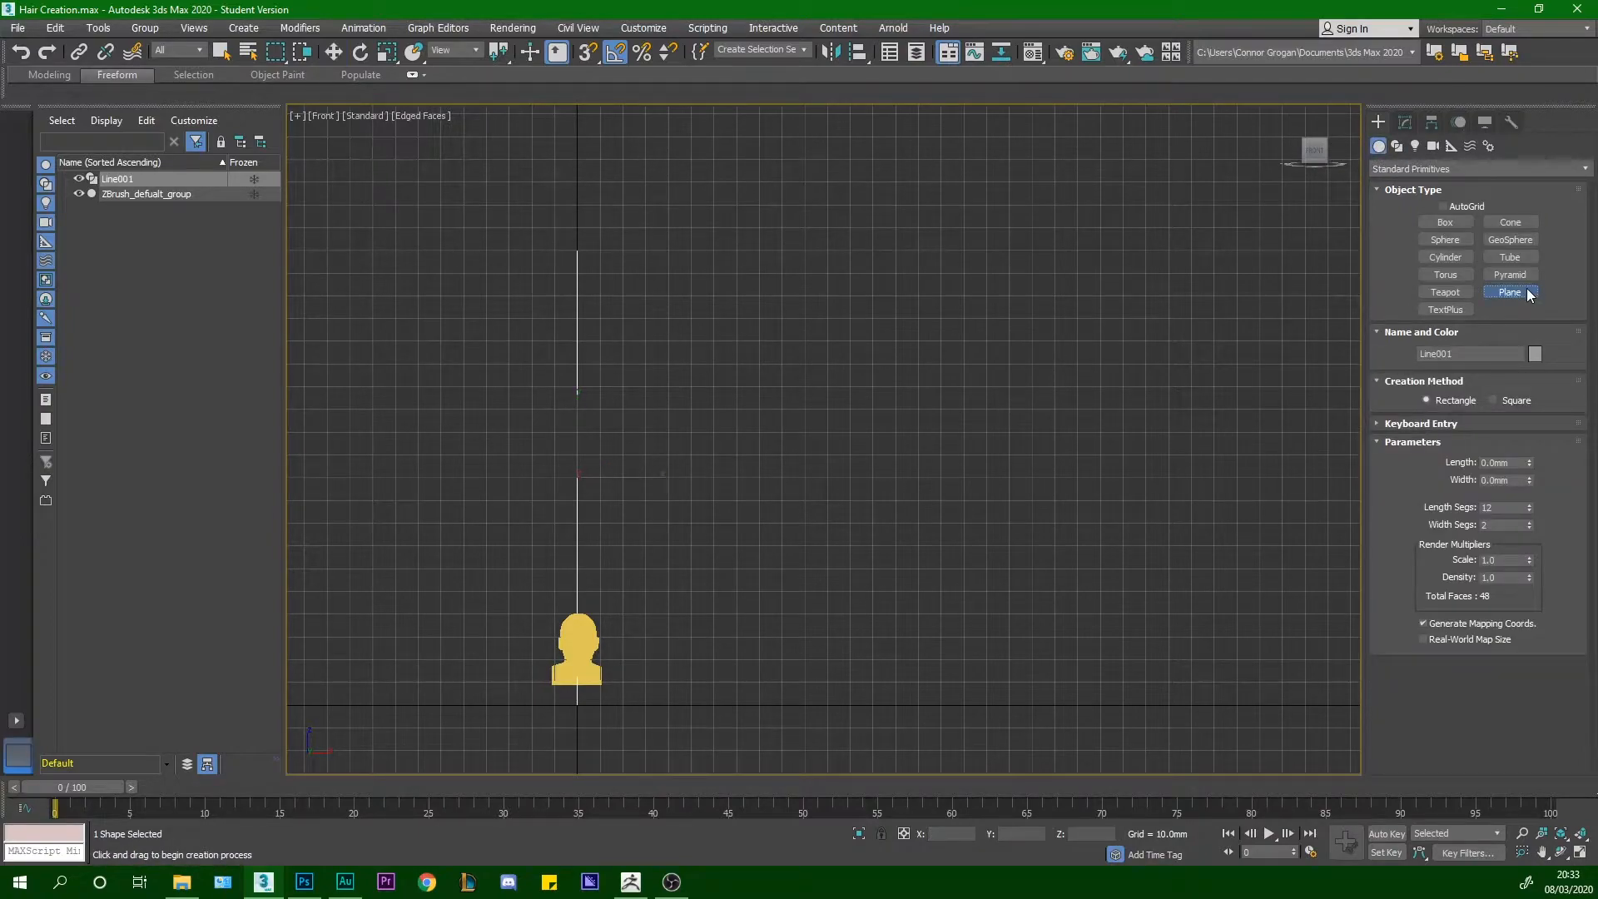
middle_drag(753, 524, 934, 460)
scroll(815, 487, up, 5)
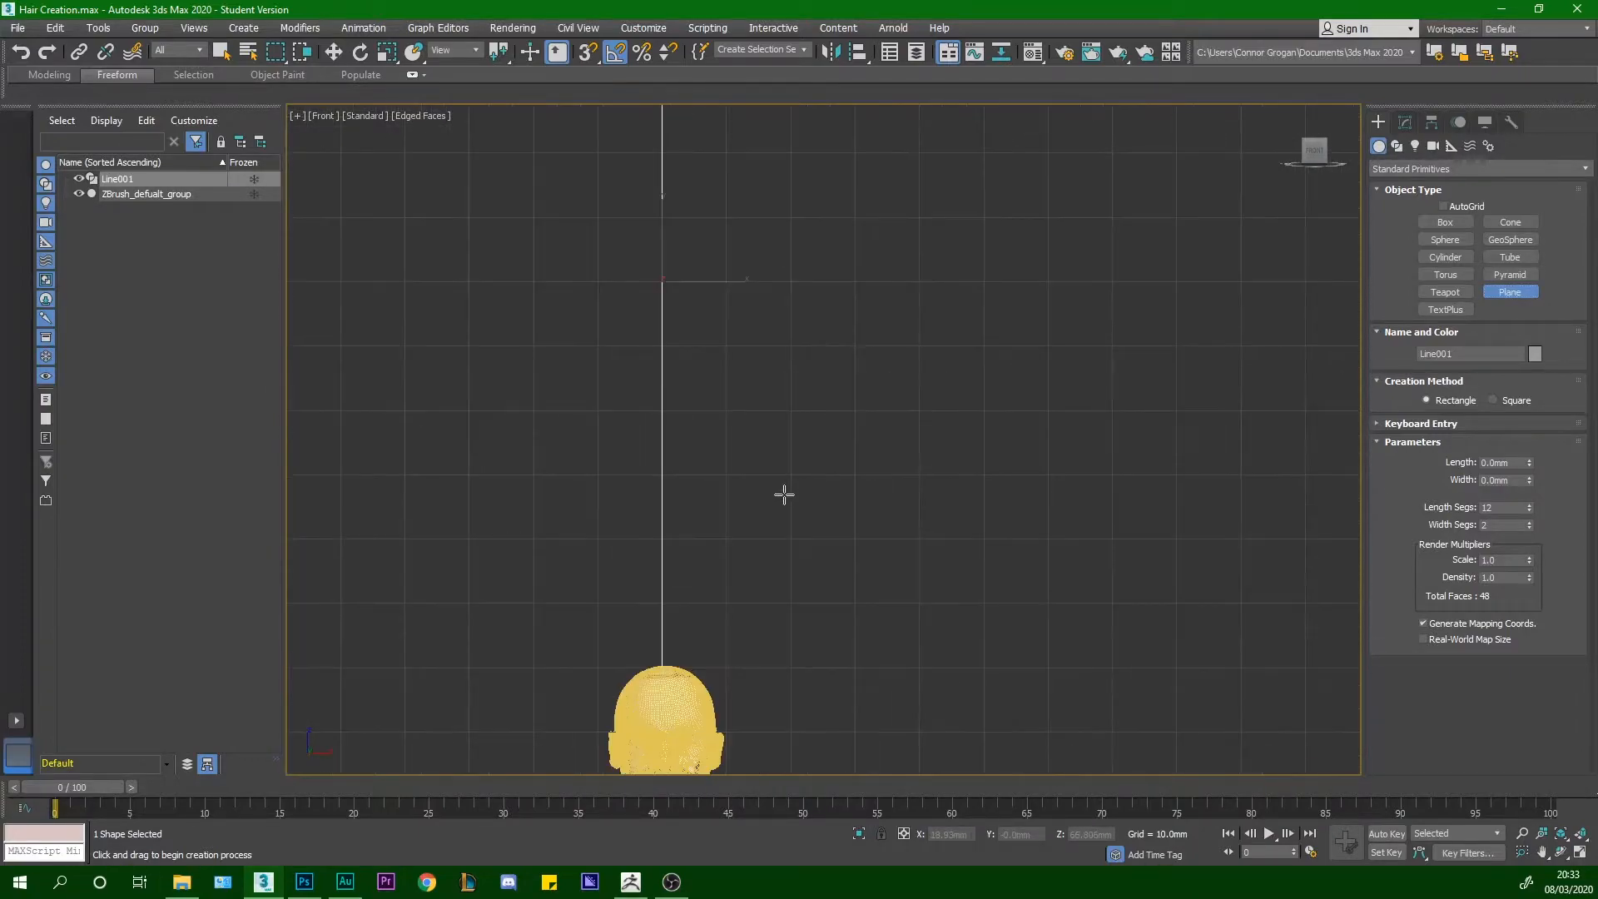
middle_drag(767, 517, 864, 452)
scroll(778, 516, down, 5)
scroll(791, 437, up, 6)
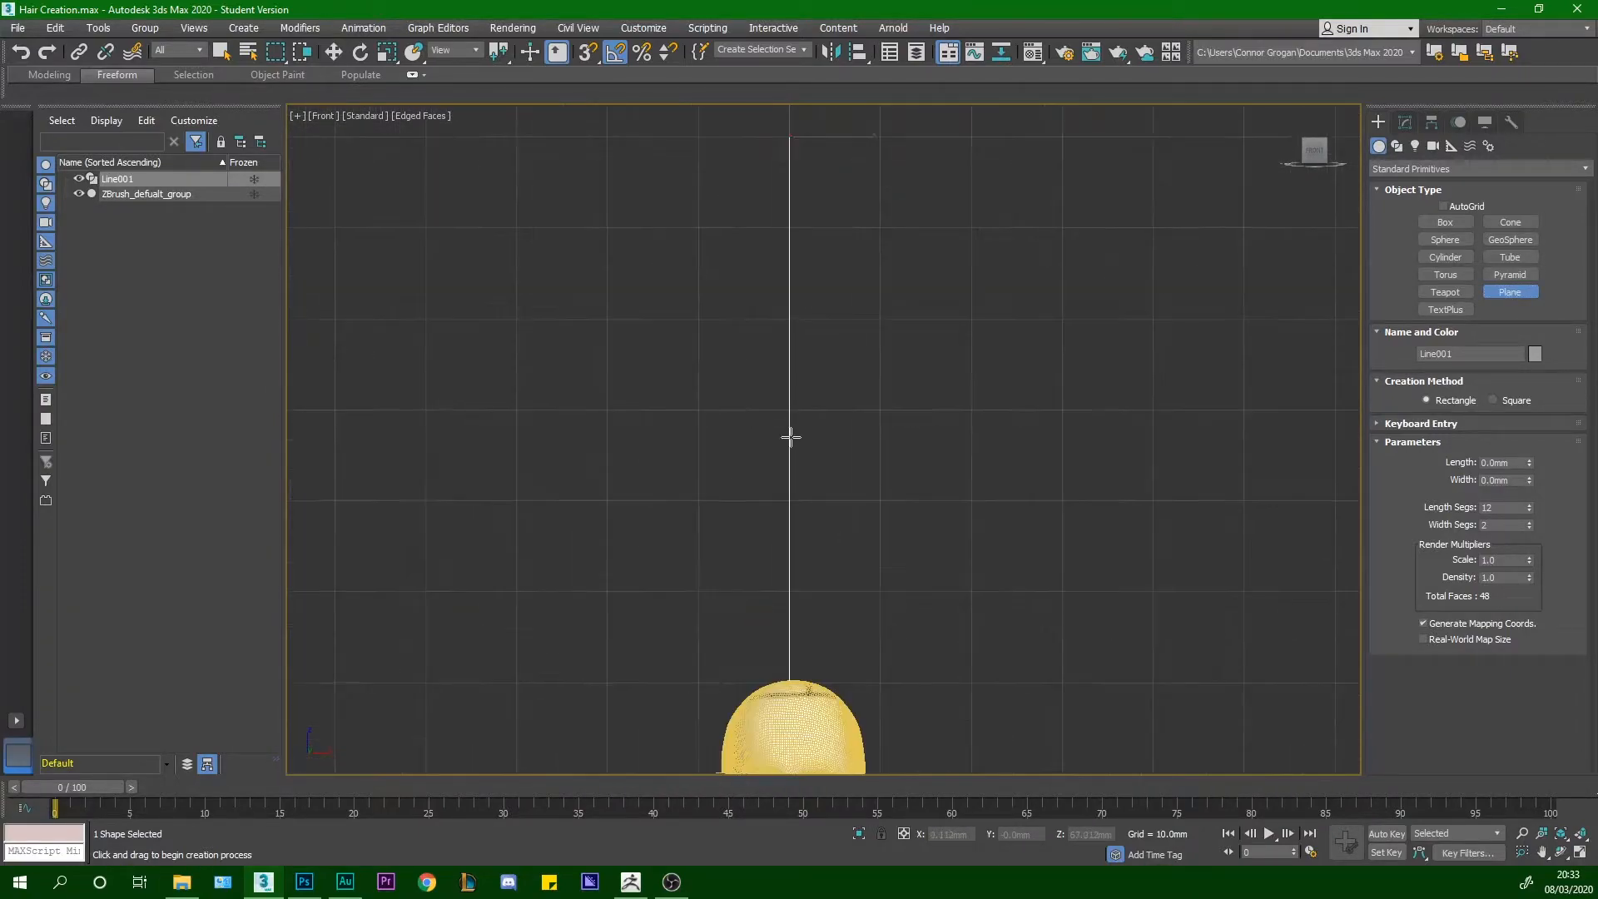
click(1438, 424)
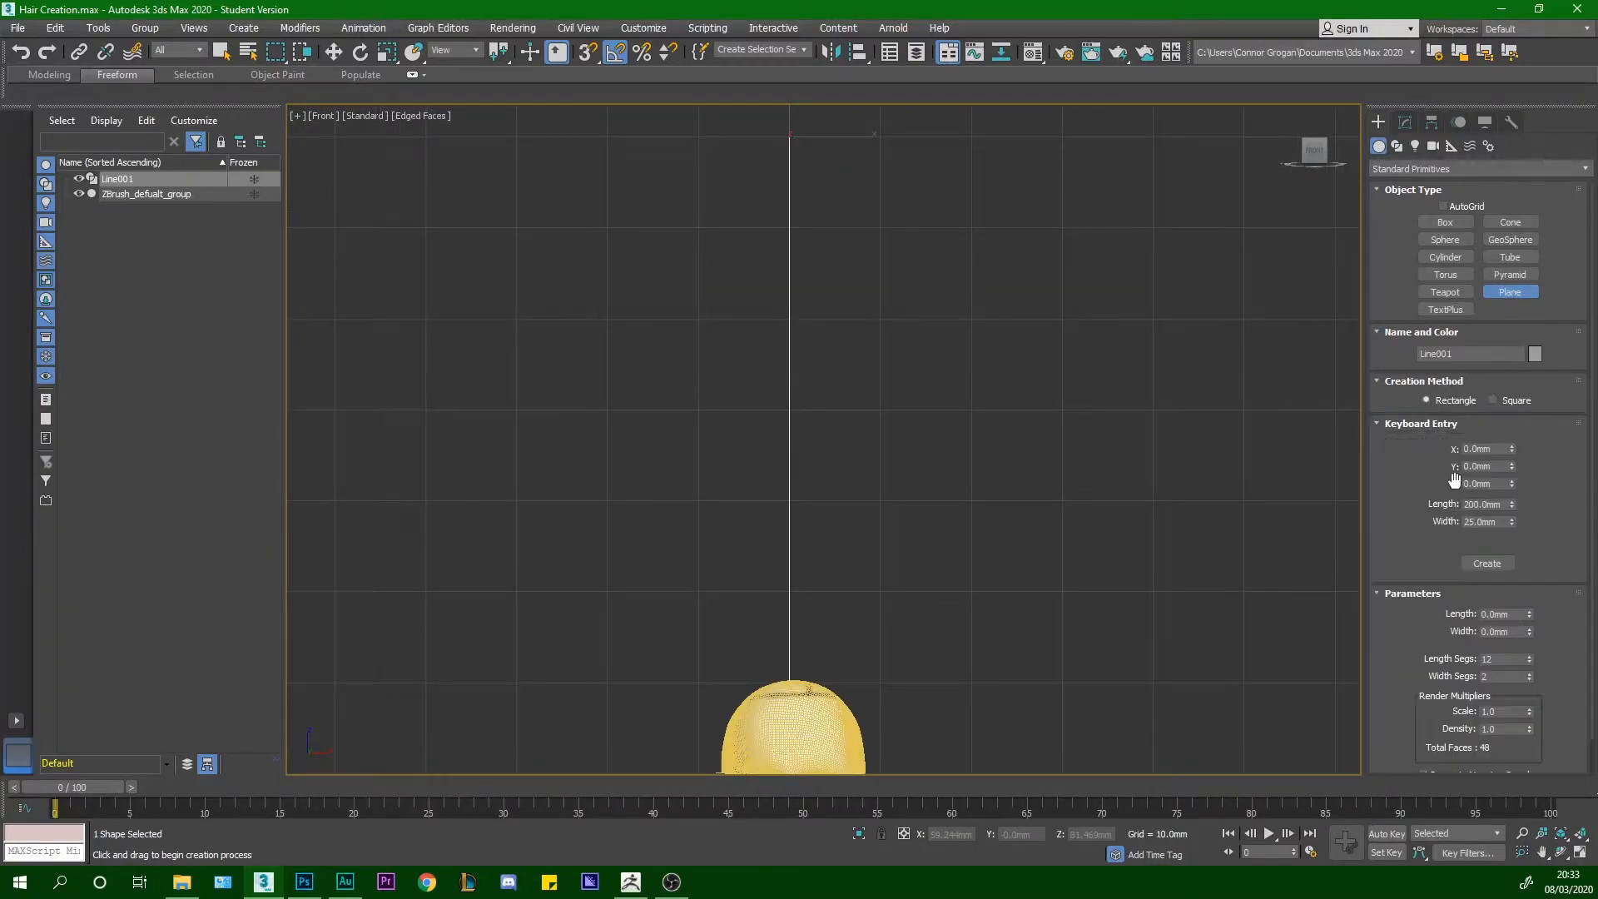
click(1496, 566)
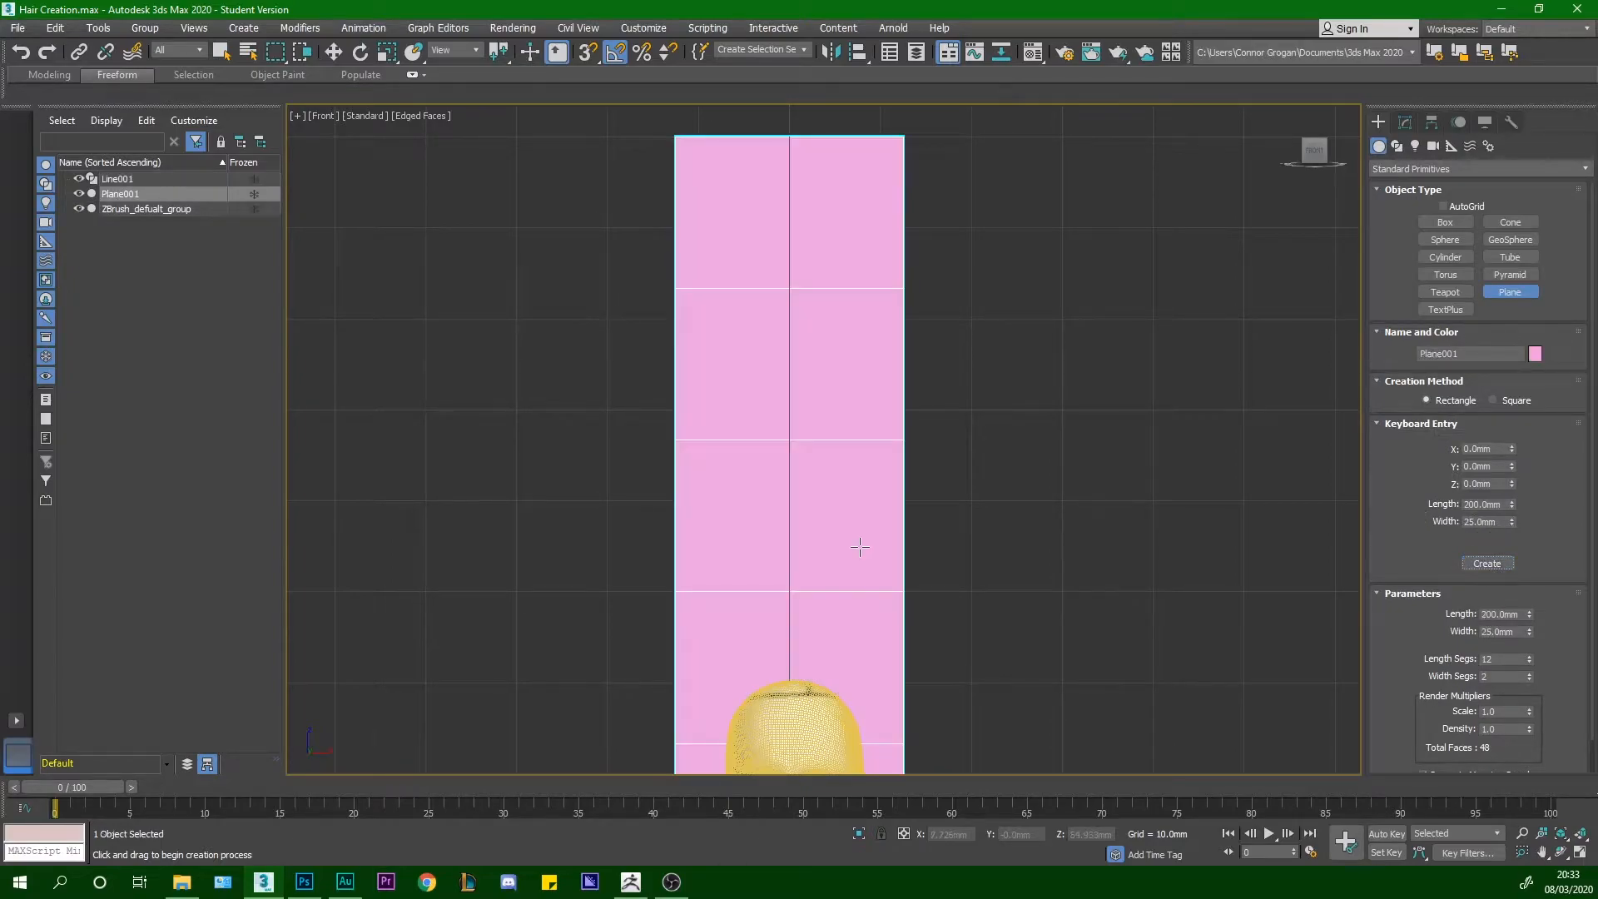
scroll(861, 499, down, 4)
scroll(844, 536, up, 3)
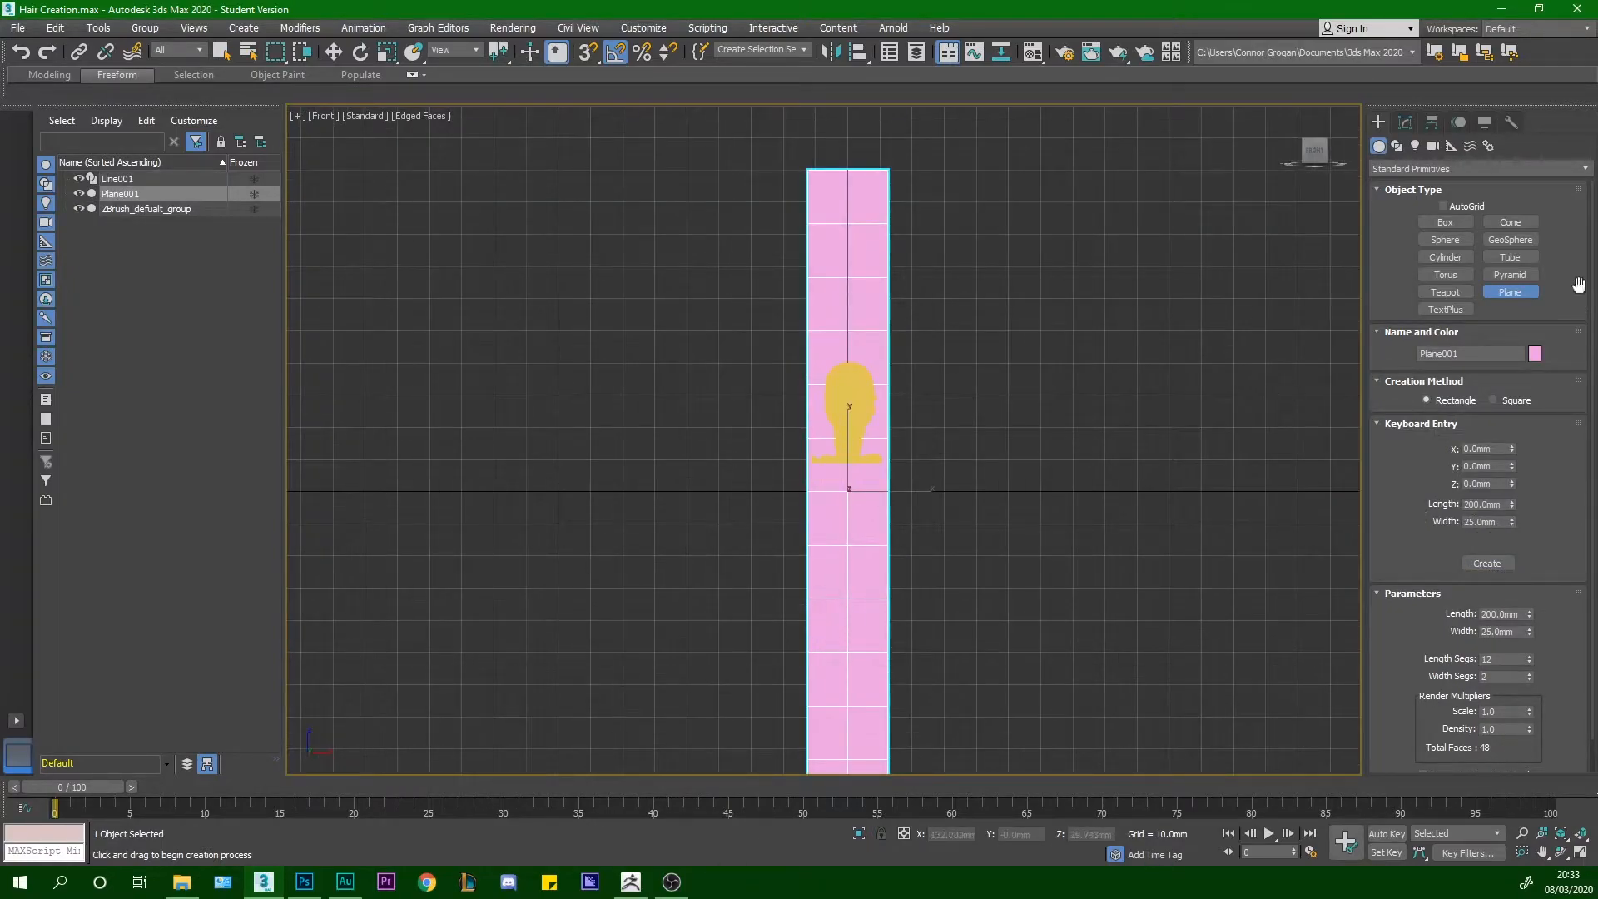
Align the plane's pivot to its minimum Z with the Transform Toolbox and set its Z position to 0 mm
key(w)
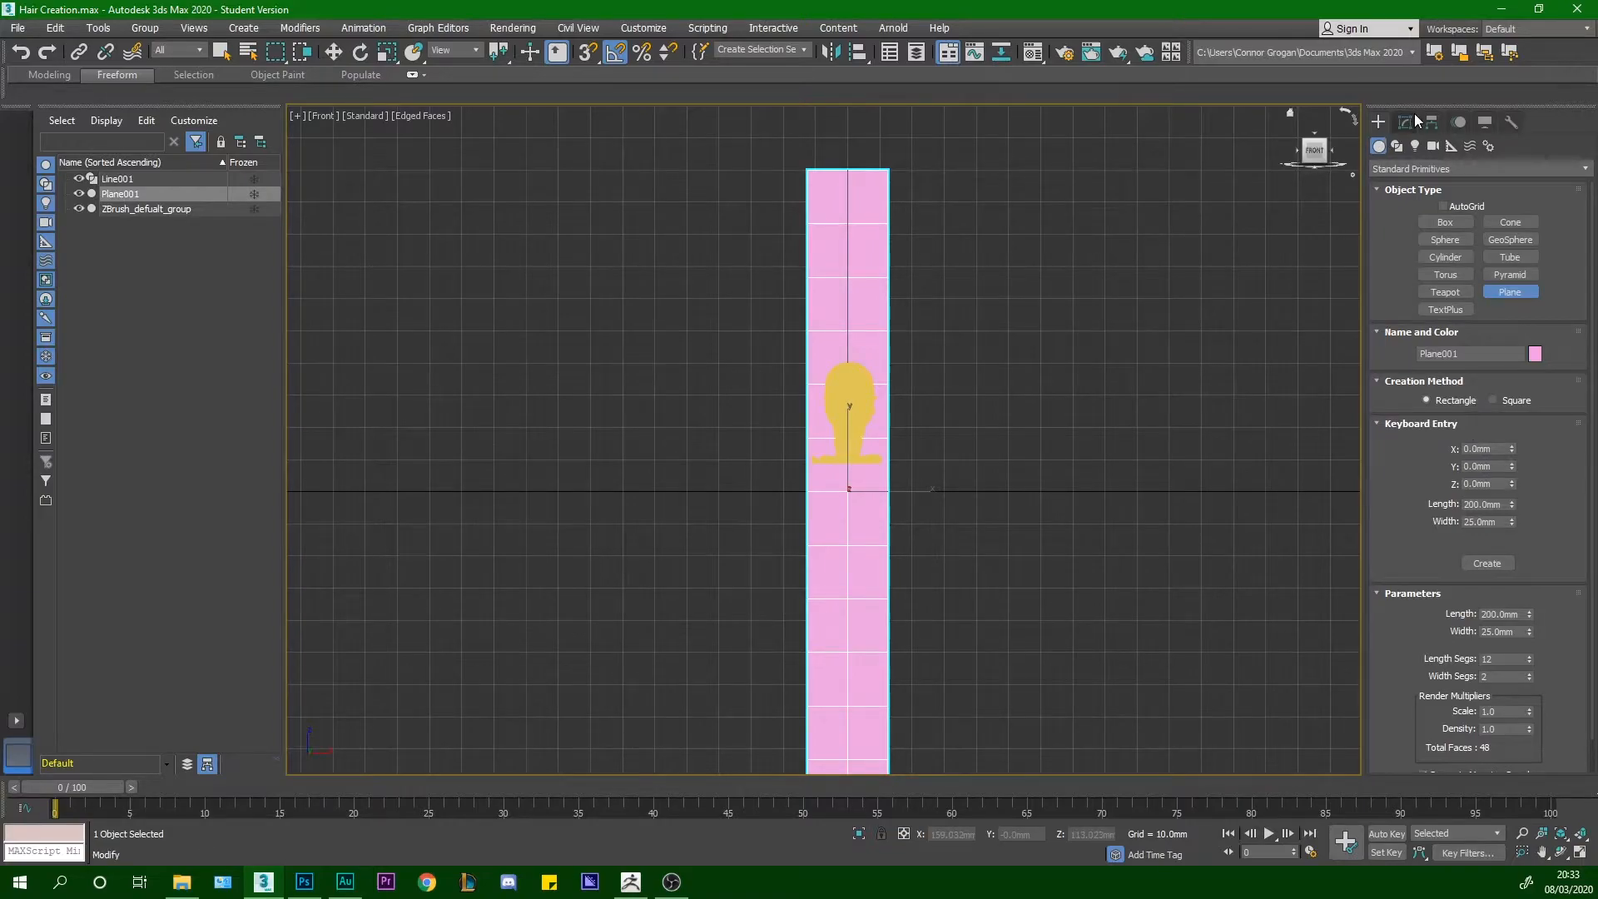
click(1405, 121)
scroll(949, 374, down, 3)
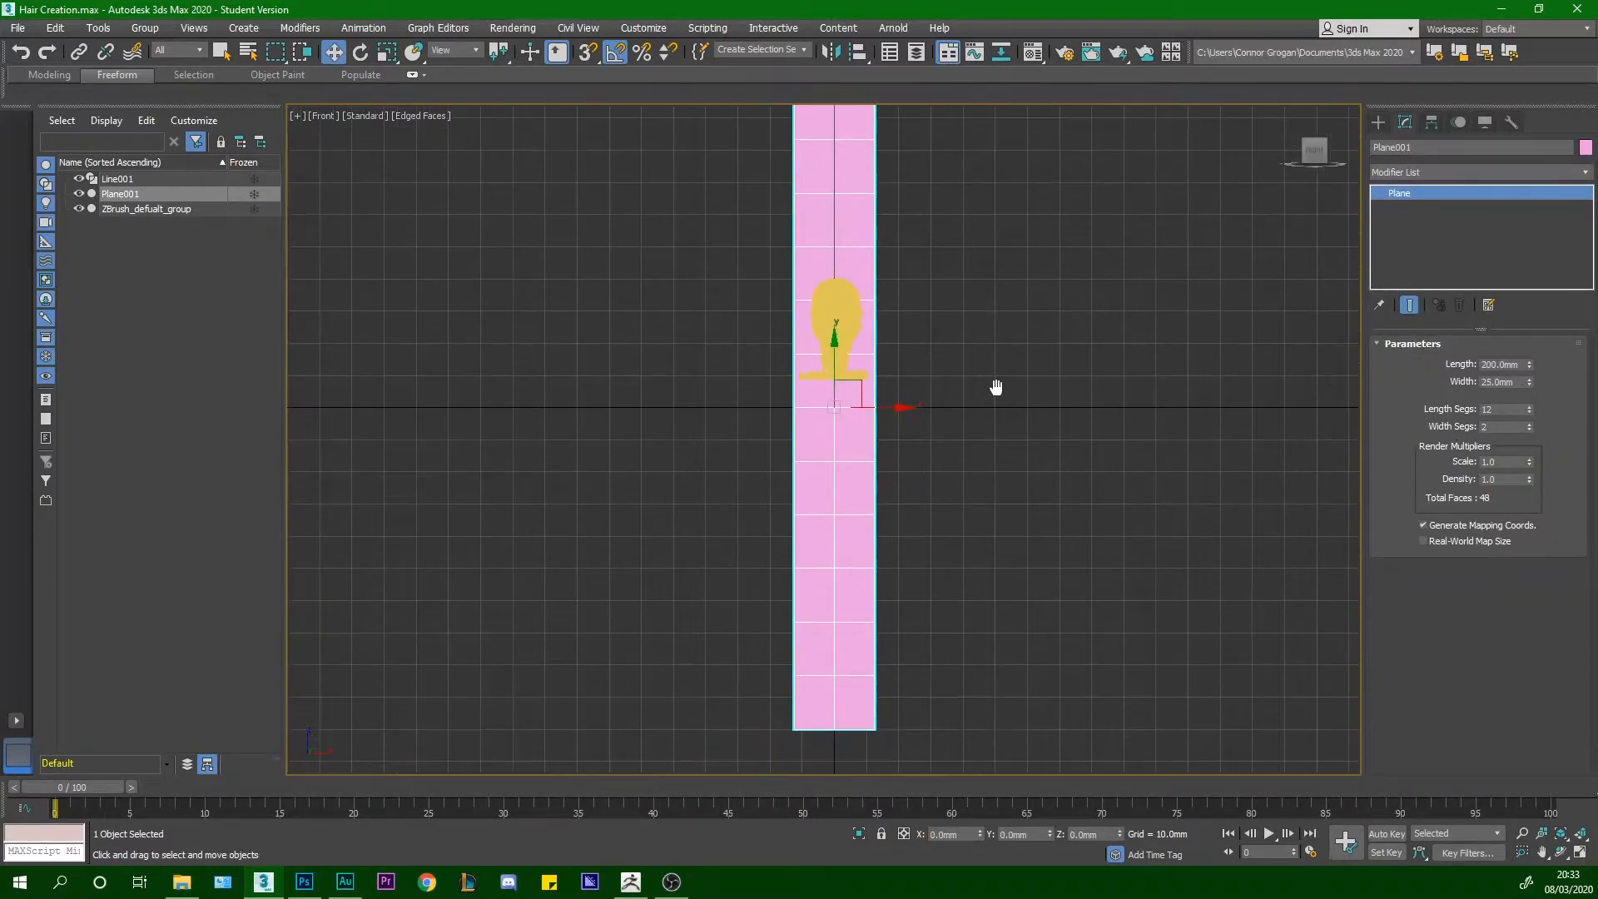
scroll(936, 426, up, 3)
scroll(891, 401, up, 1)
middle_drag(906, 342, 907, 386)
scroll(905, 383, down, 3)
alt+middle_drag(895, 299, 934, 361)
scroll(890, 301, up, 4)
scroll(913, 372, down, 4)
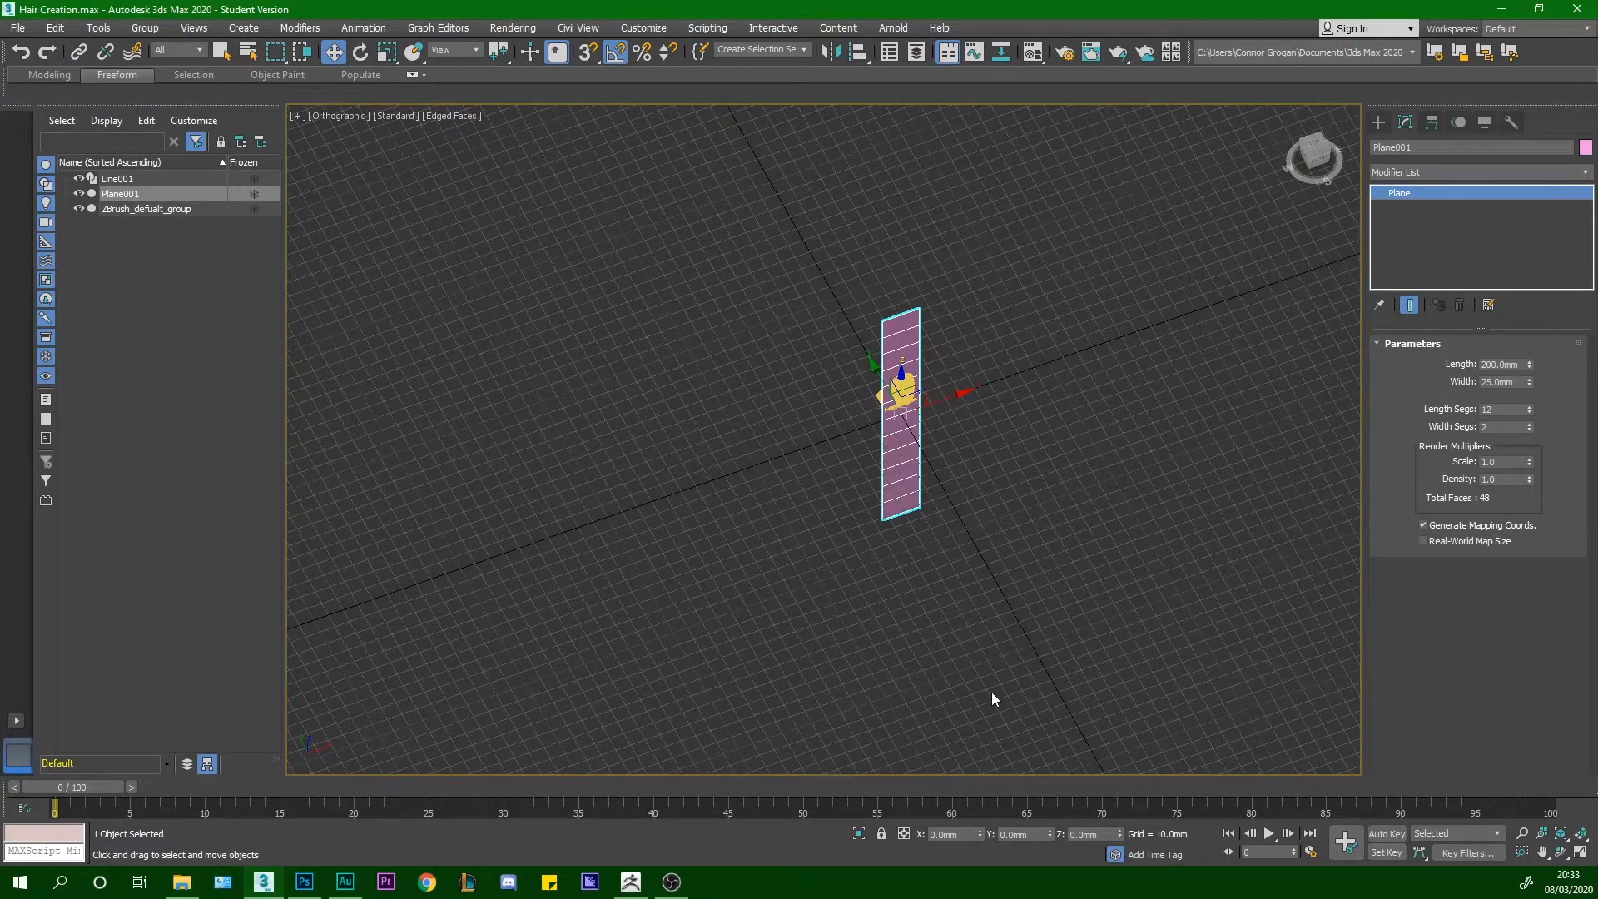
click(55, 28)
click(116, 276)
click(458, 525)
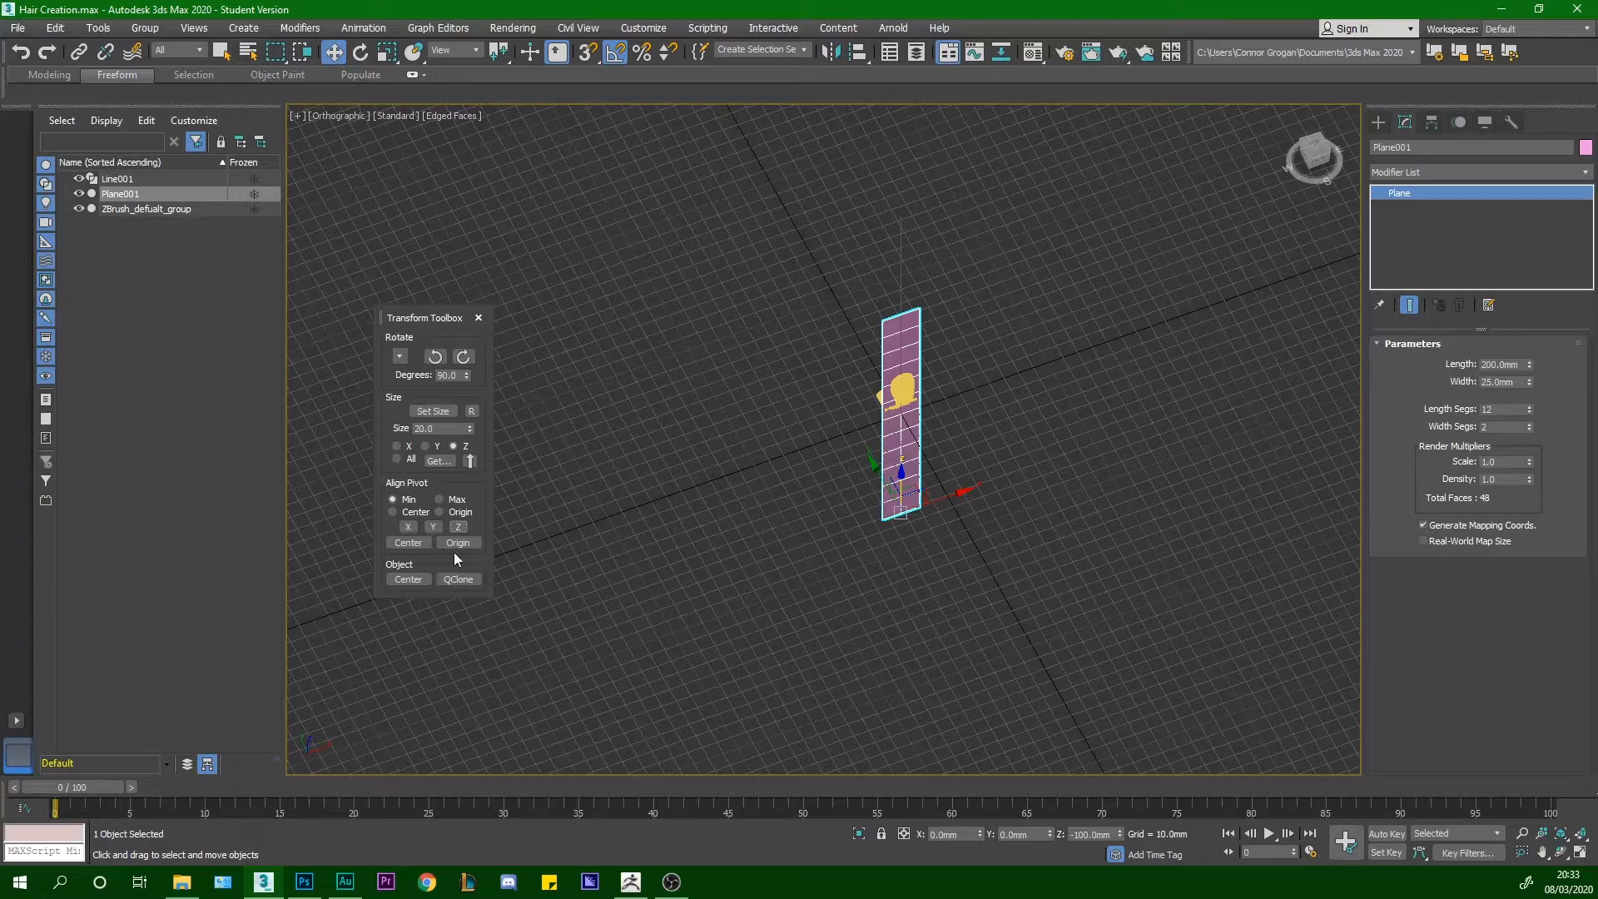
right_click(1122, 834)
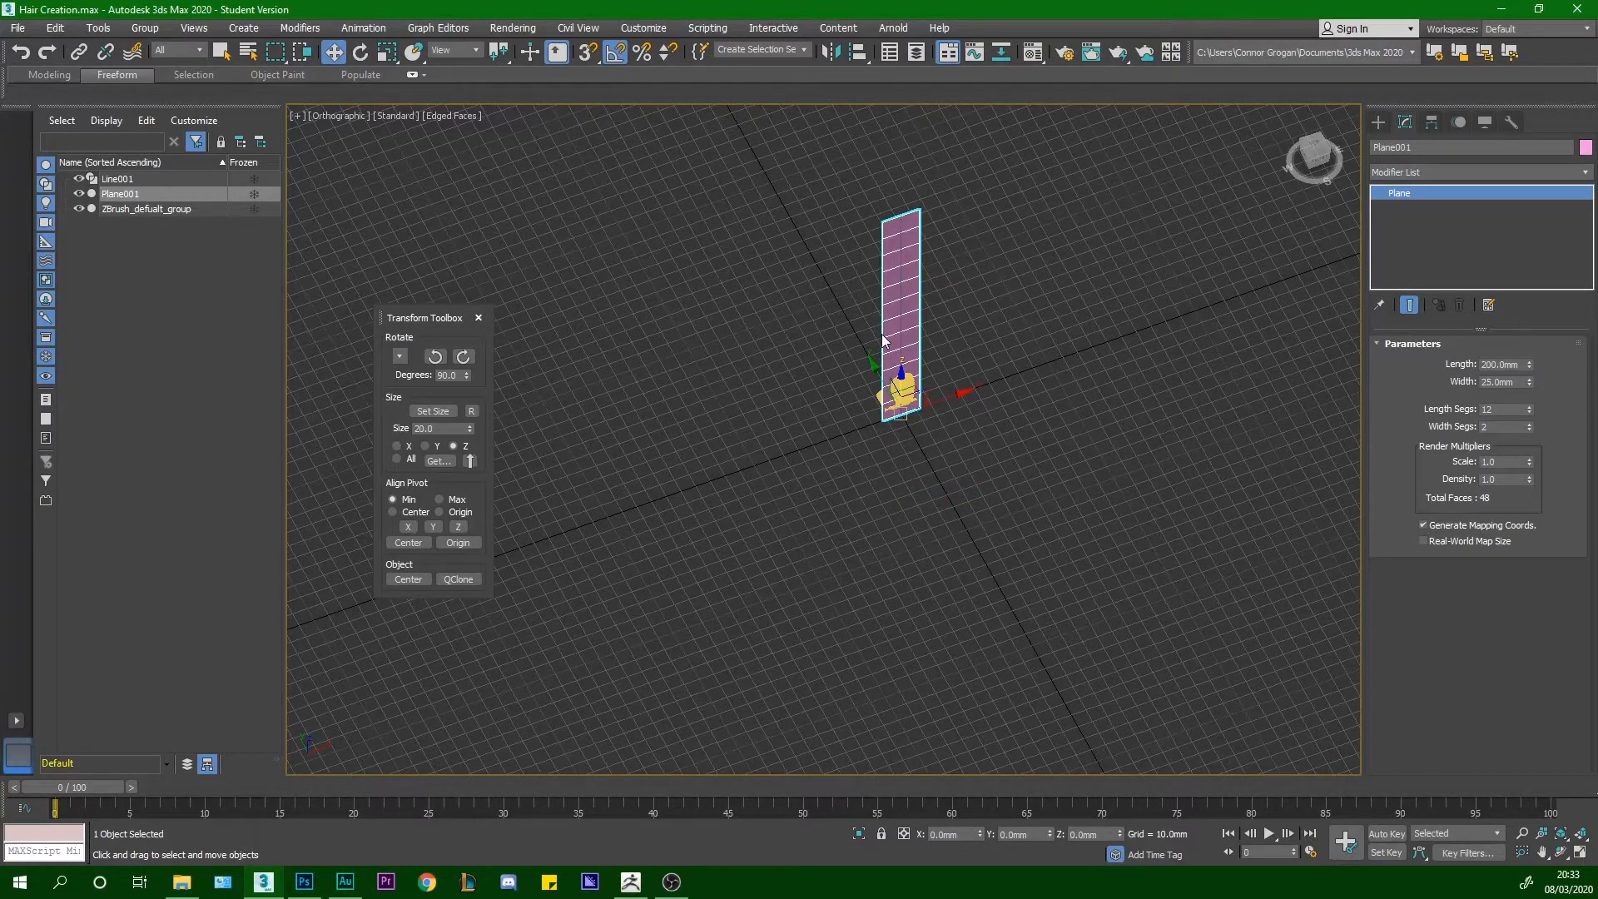
scroll(882, 341, up, 2)
alt+middle_drag(882, 341, 839, 343)
middle_drag(839, 343, 838, 410)
scroll(883, 382, up, 5)
mouse_move(891, 363)
alt+middle_down()
mouse_move(970, 363)
mouse_move(890, 388)
alt+middle_up()
scroll(922, 379, down, 3)
click(891, 361)
drag(991, 337, 754, 374)
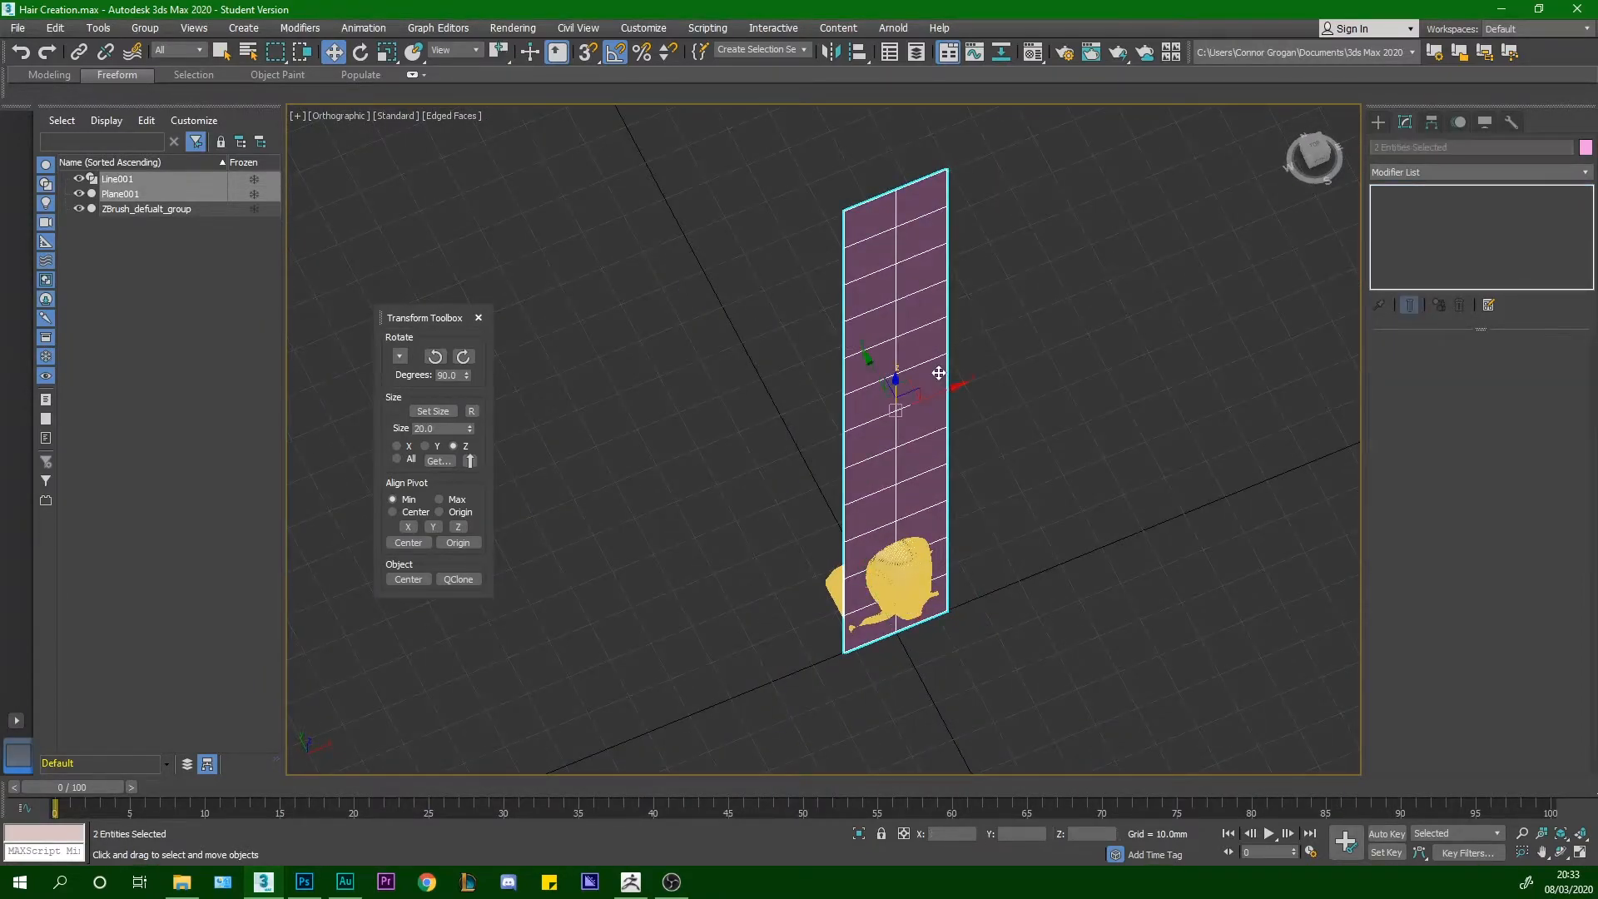
right_click(913, 559)
click(957, 497)
scroll(880, 380, up, 2)
key(ctrl+z)
key(ctrl+z)
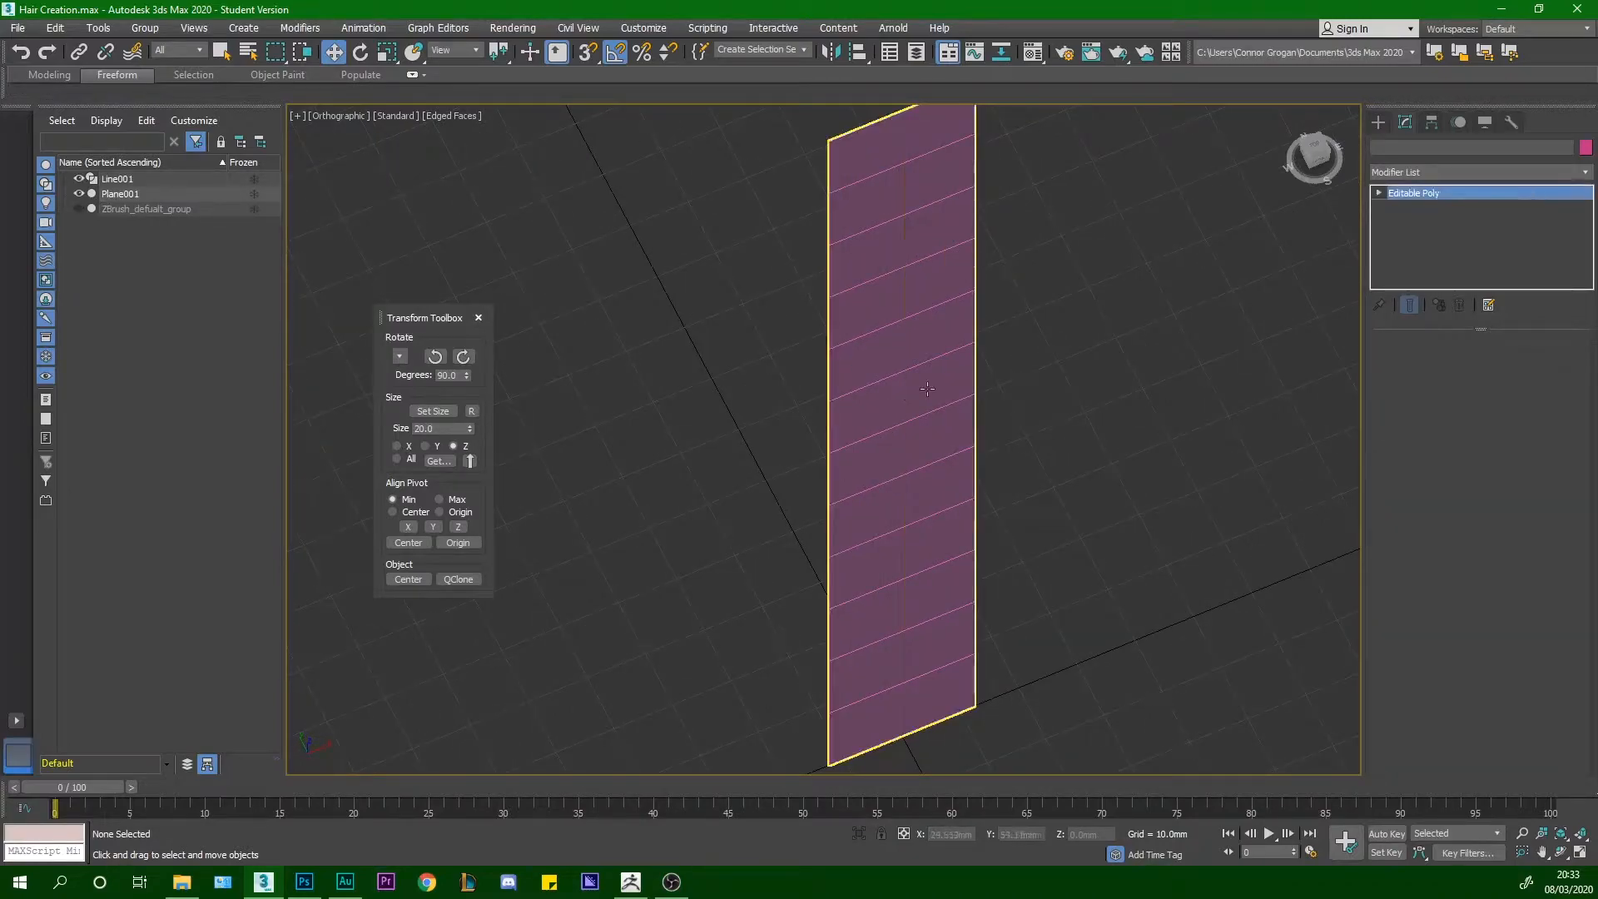
Hide the head mesh so that only the plane and the line remain in the viewport
click(221, 52)
click(914, 647)
right_click(911, 642)
click(957, 585)
click(975, 586)
scroll(869, 391, up, 3)
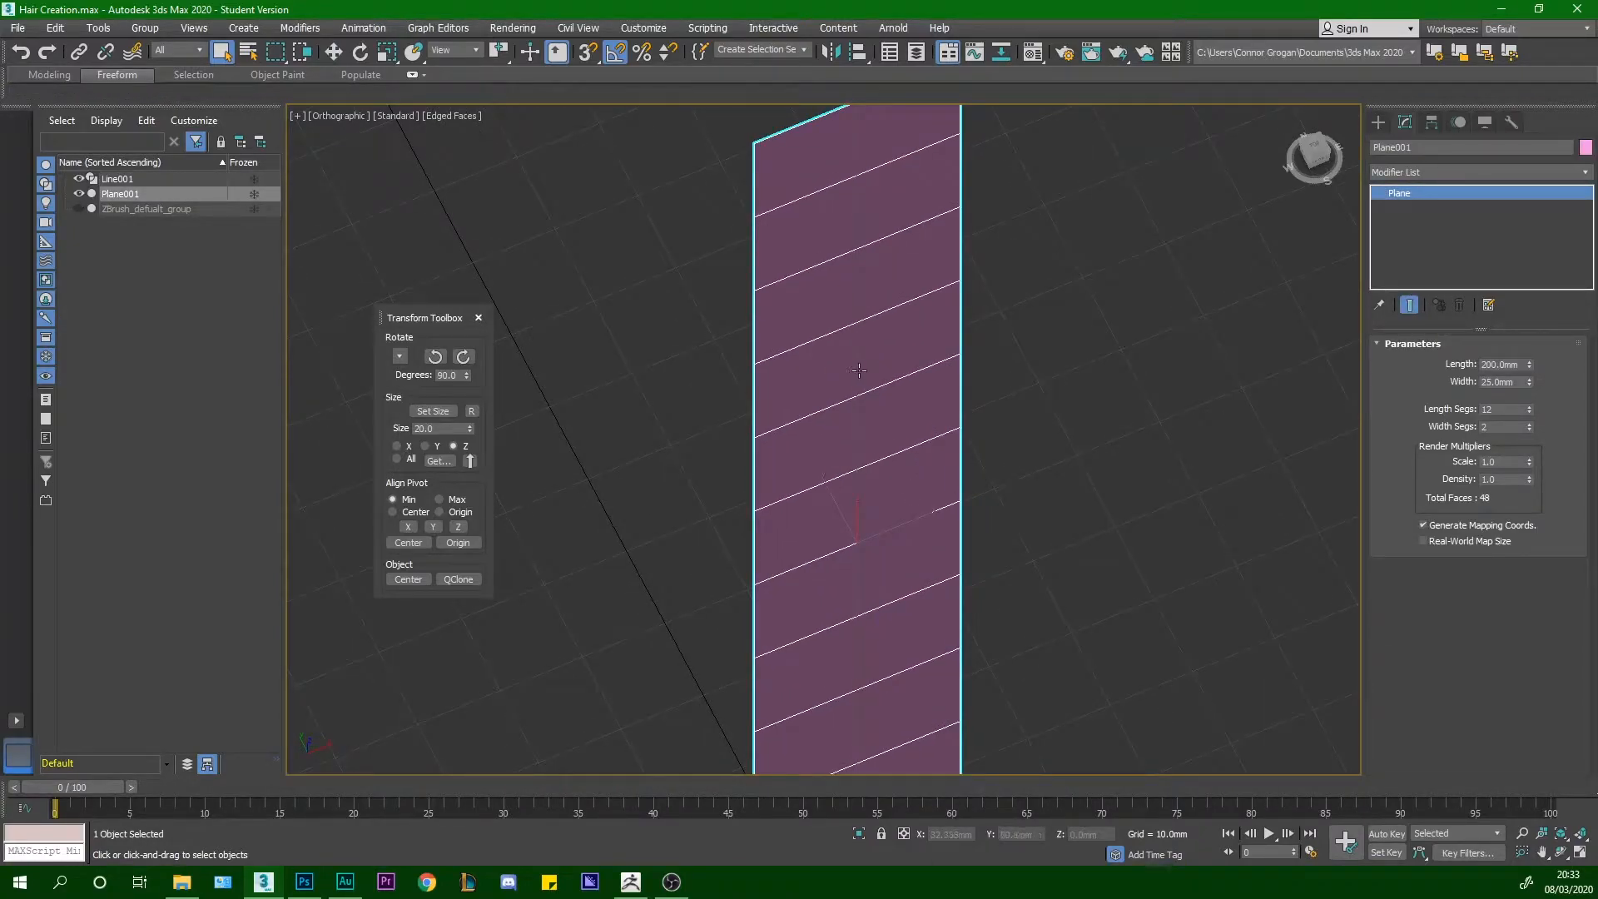
Divide the line's single segment with a division value of 3
click(919, 359)
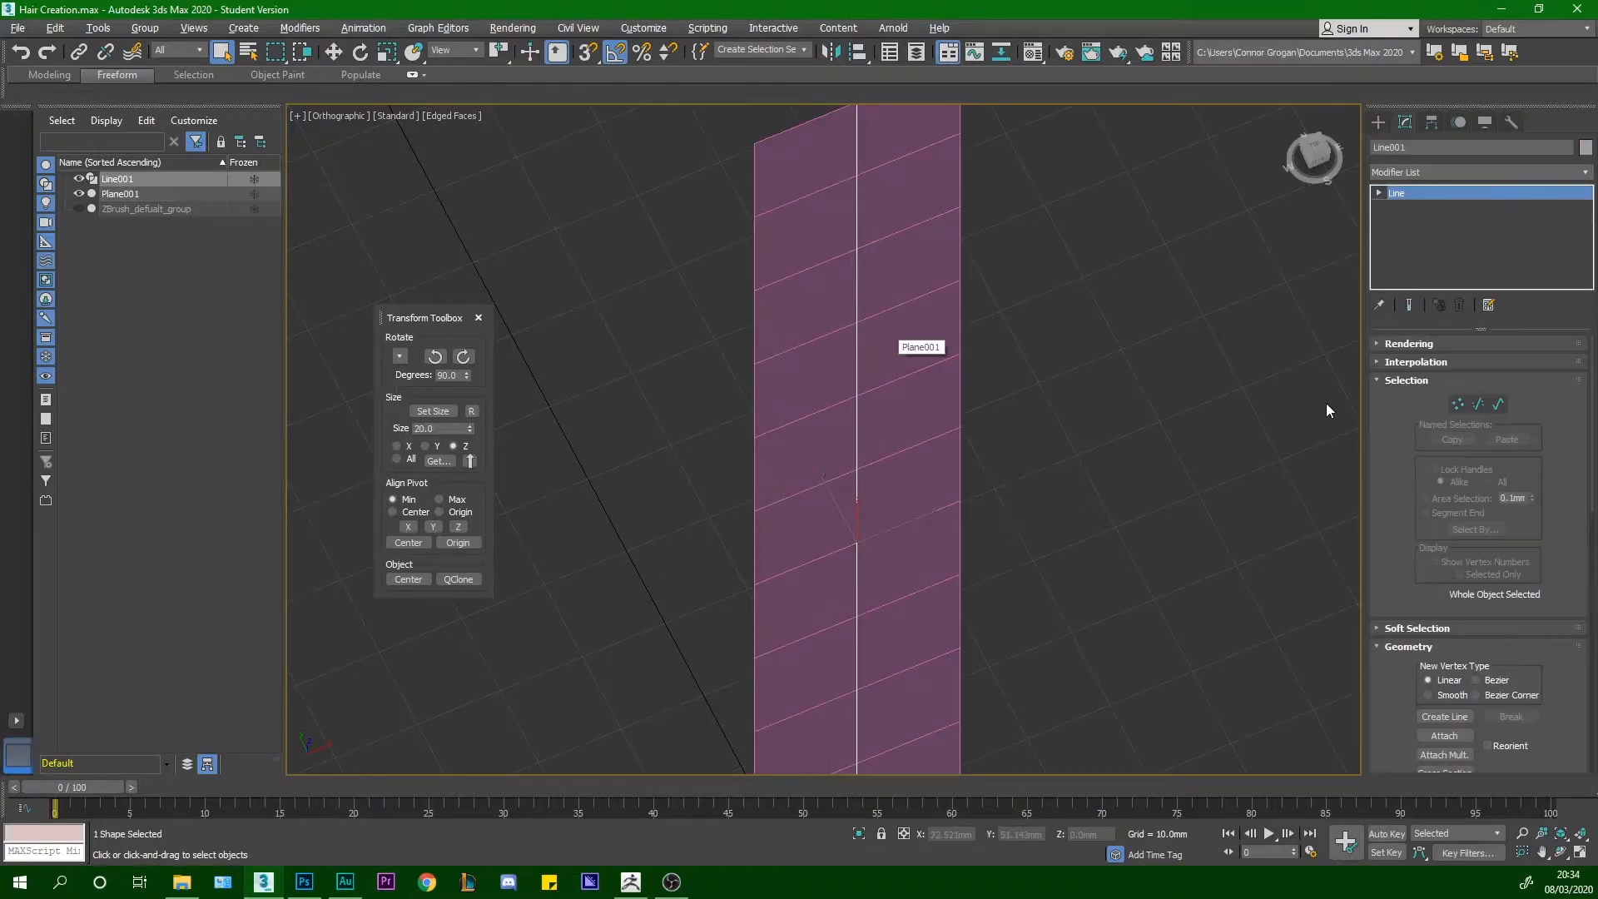
click(1479, 405)
scroll(1529, 609, down, 3)
scroll(1529, 615, down, 6)
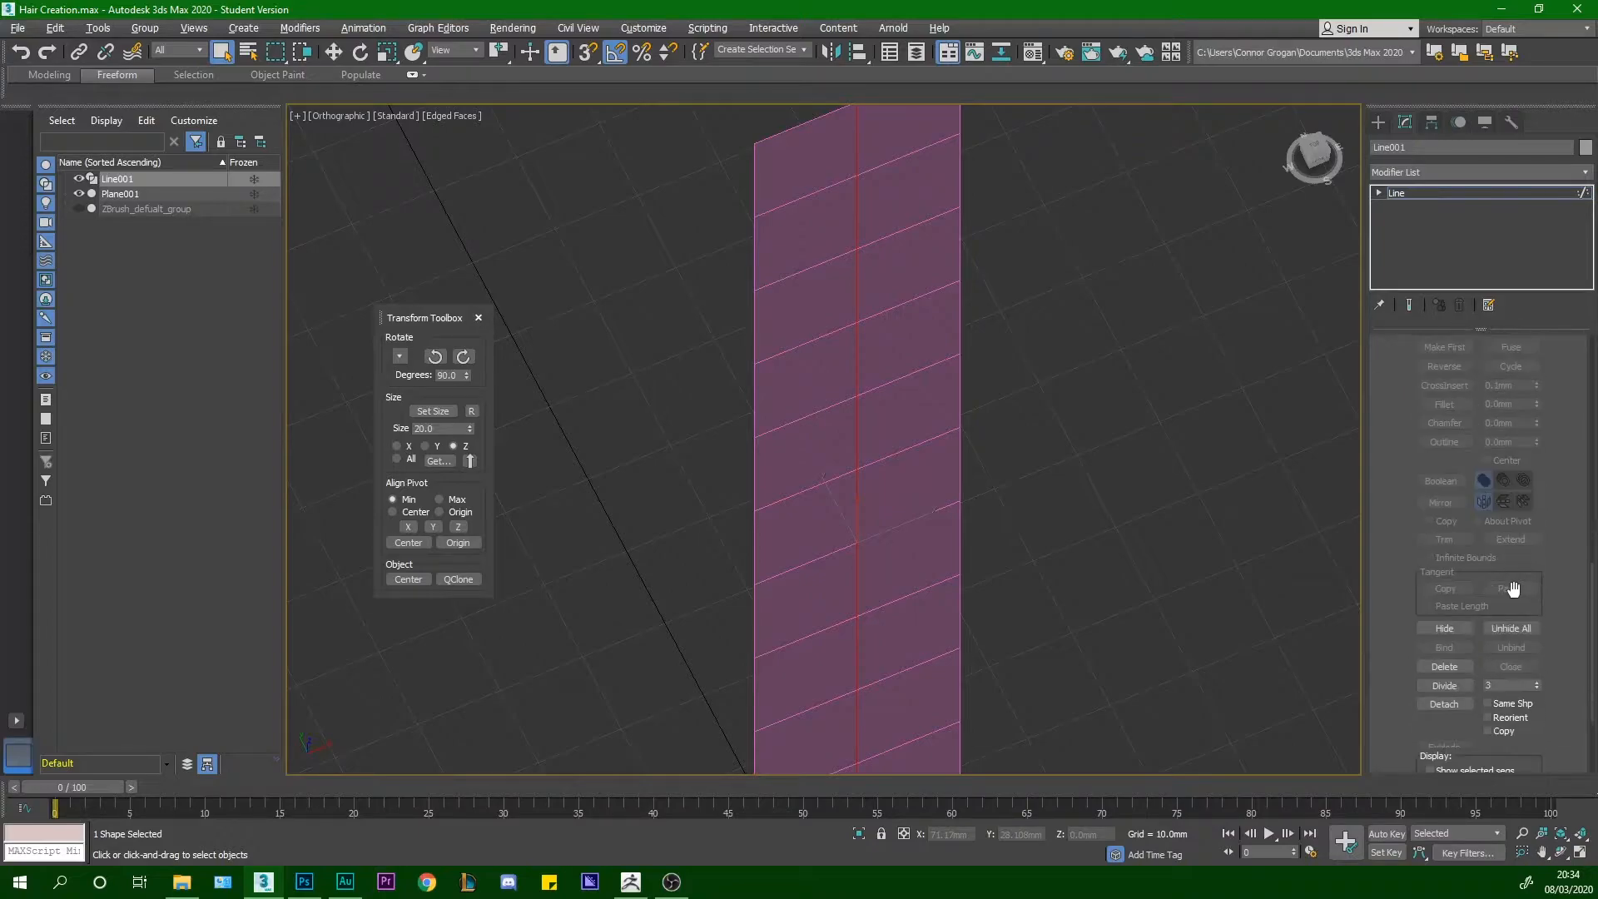
click(1443, 661)
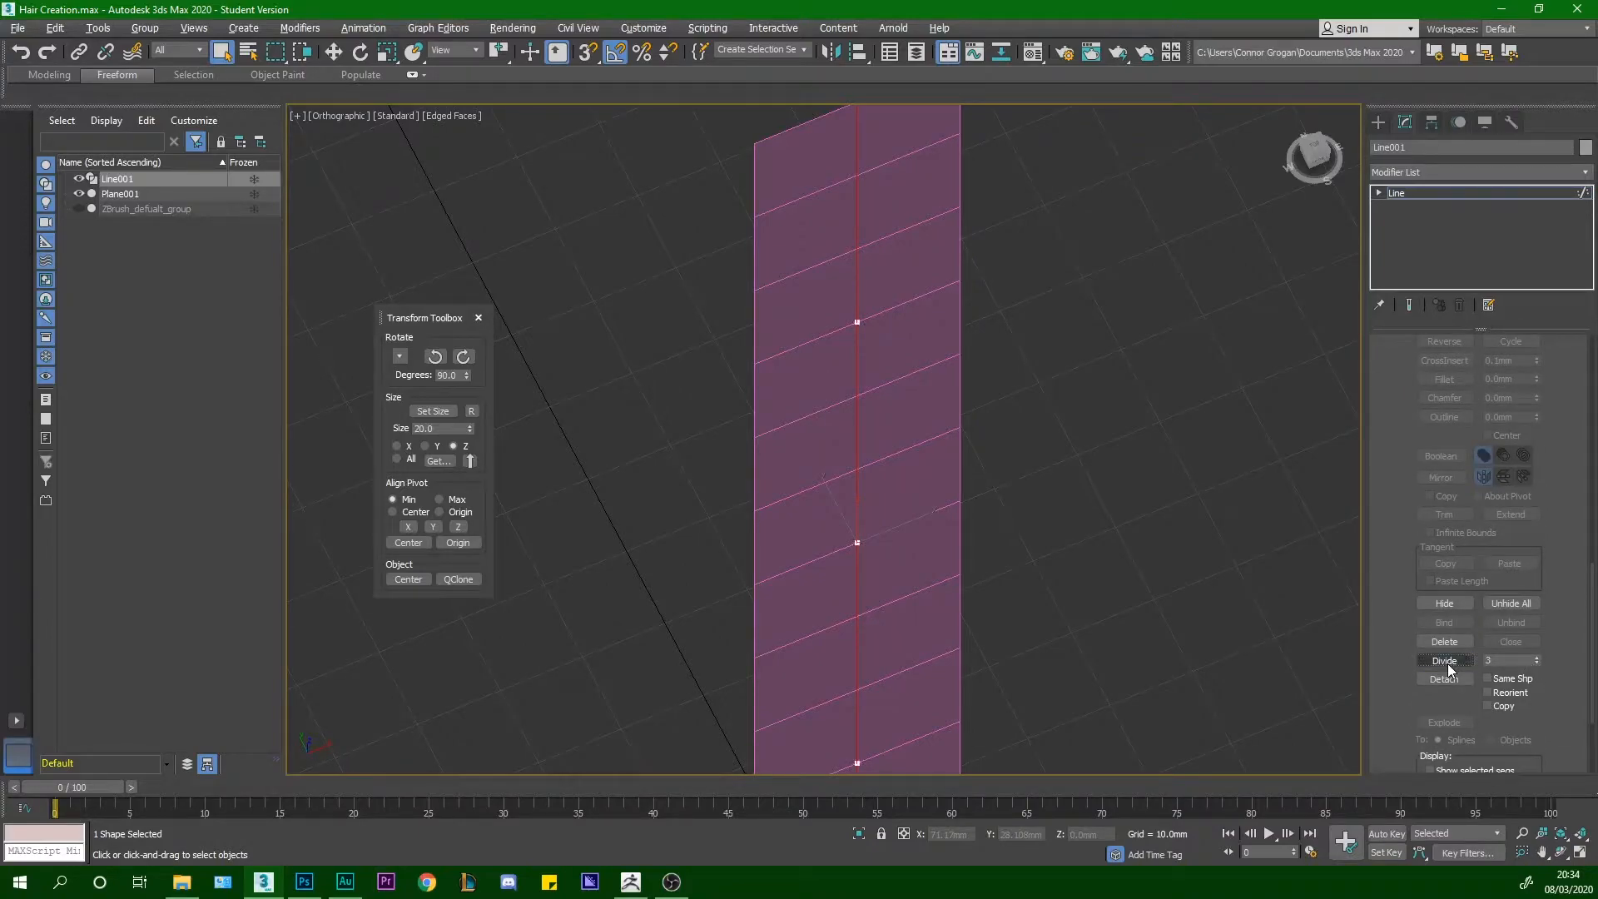
scroll(985, 507, down, 4)
alt+middle_drag(985, 507, 943, 524)
scroll(956, 456, up, 3)
alt+middle_drag(963, 467, 979, 441)
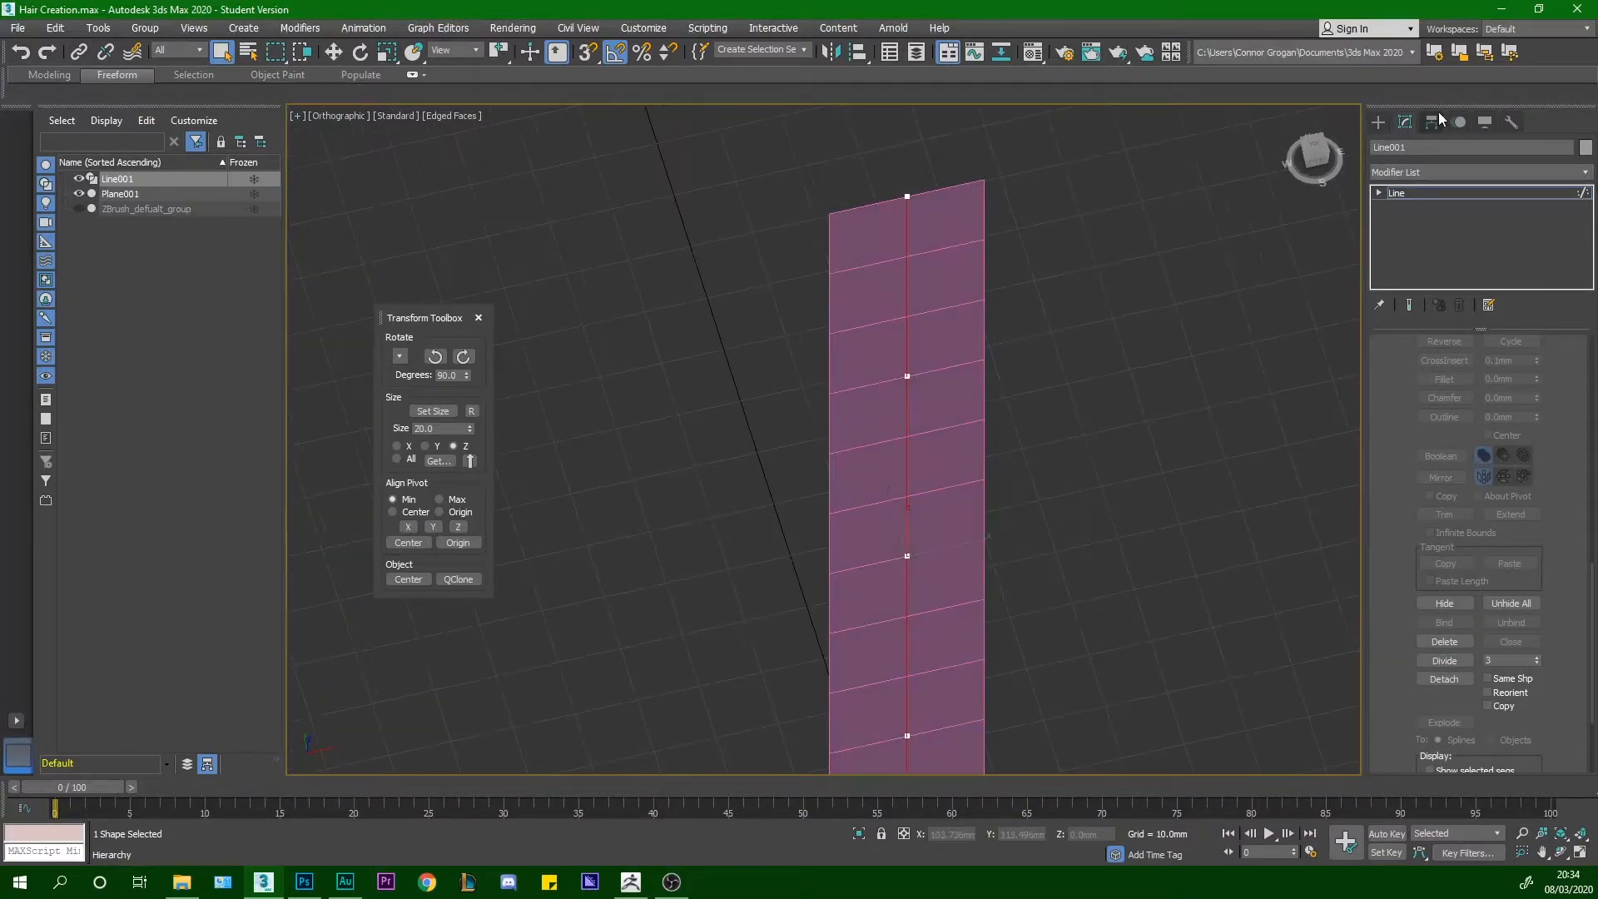
click(1377, 123)
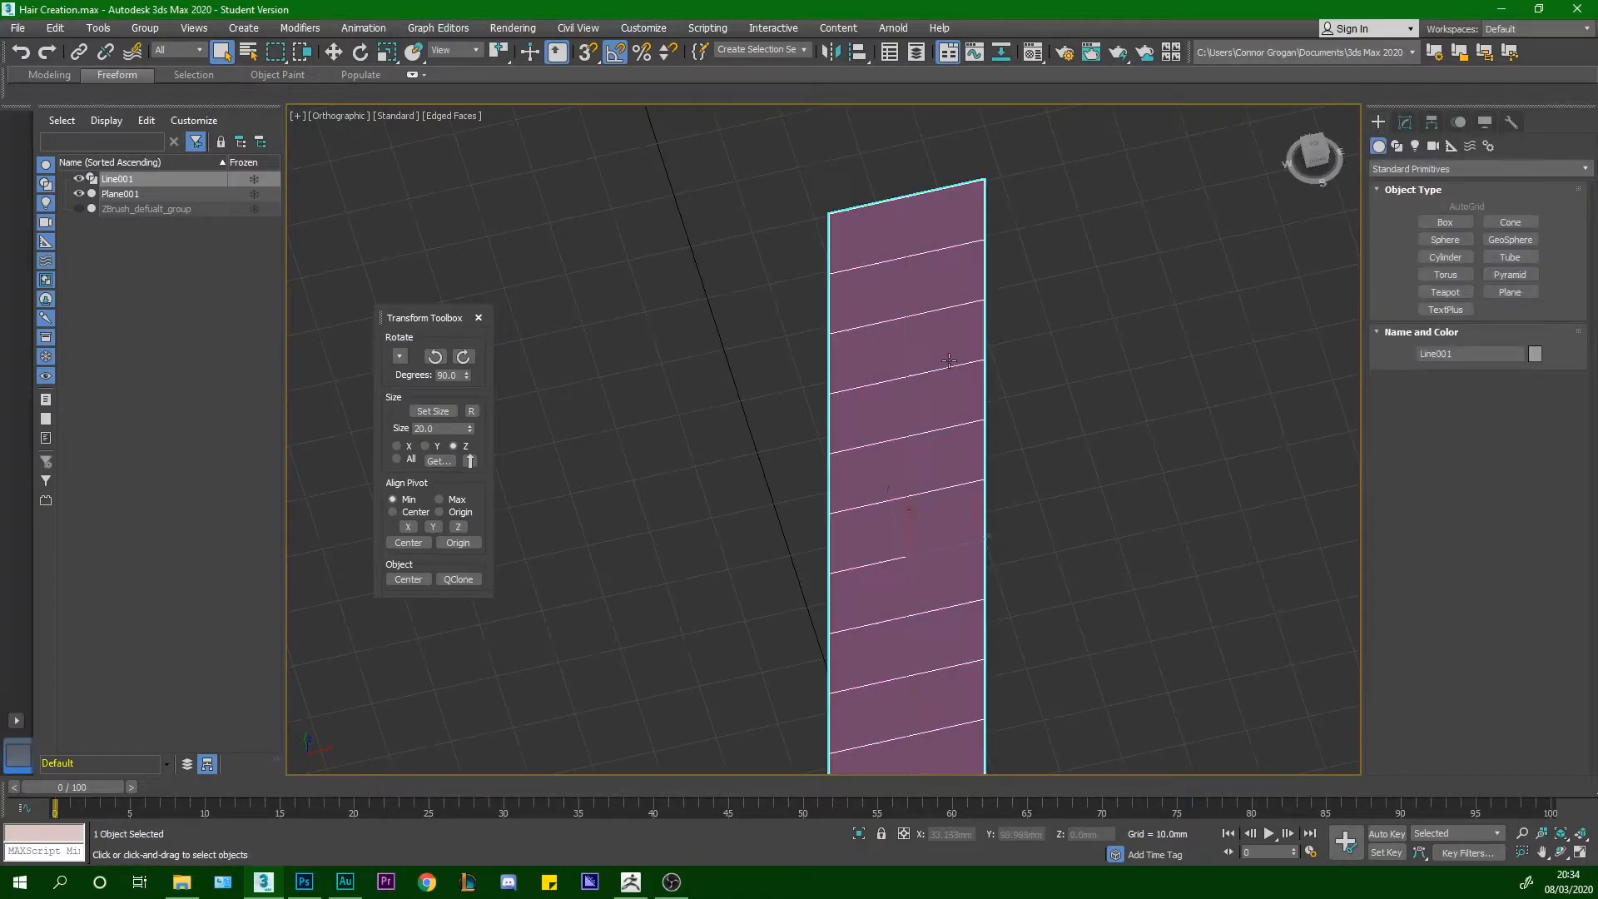
click(893, 363)
click(1404, 122)
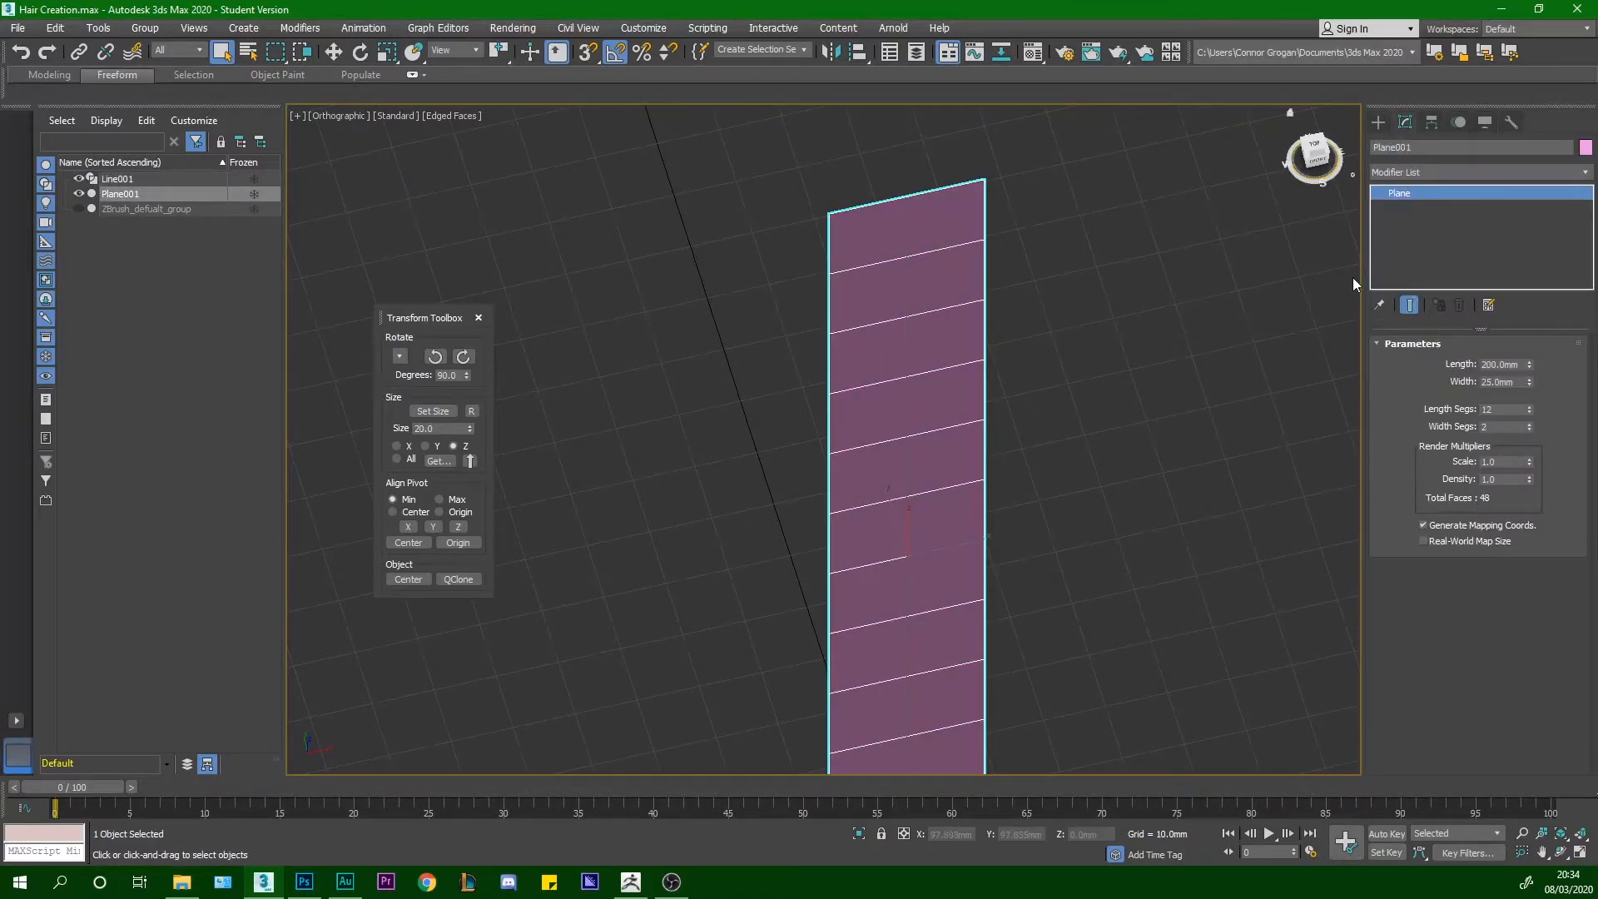
click(1480, 171)
click(1380, 204)
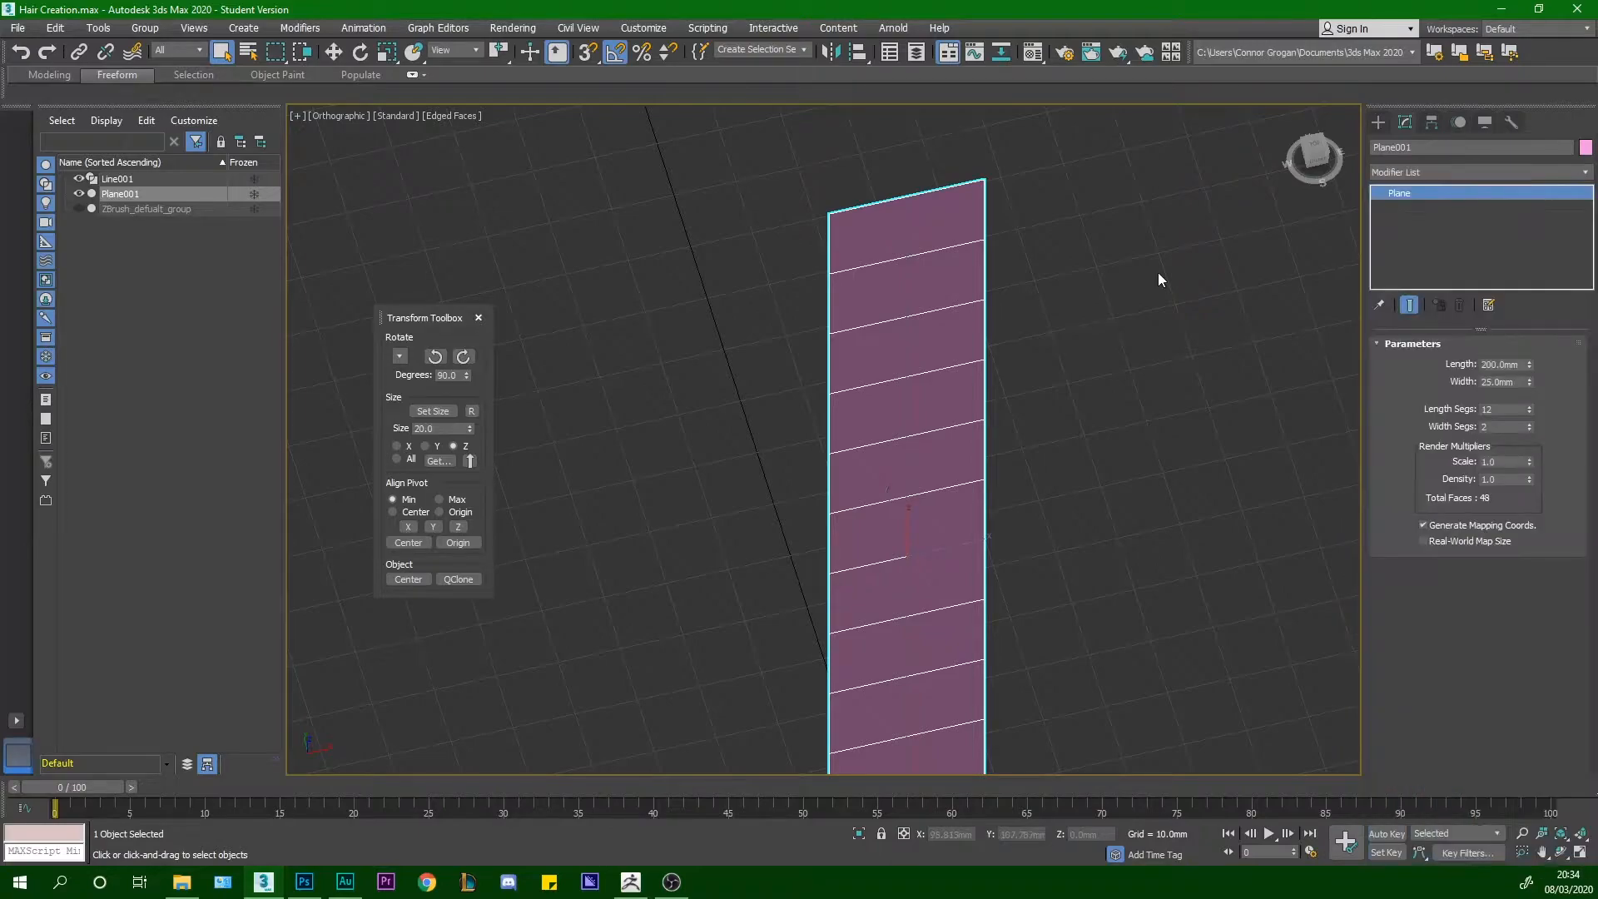
scroll(907, 447, up, 5)
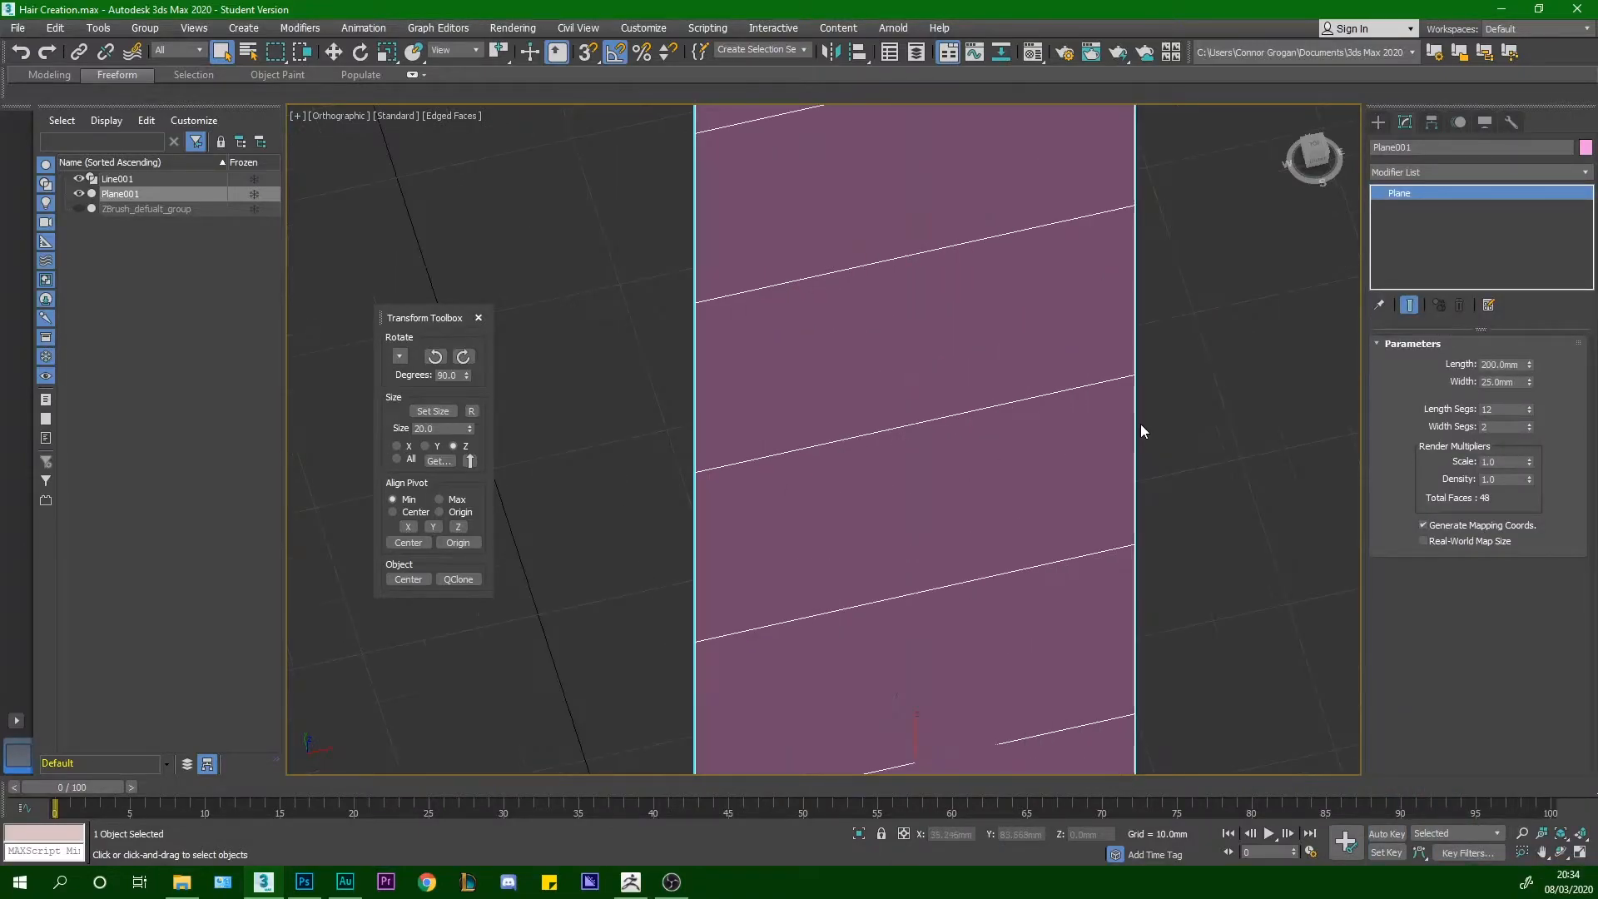
Make the vertex at the line's upper end the spline's first vertex
drag(813, 490, 813, 490)
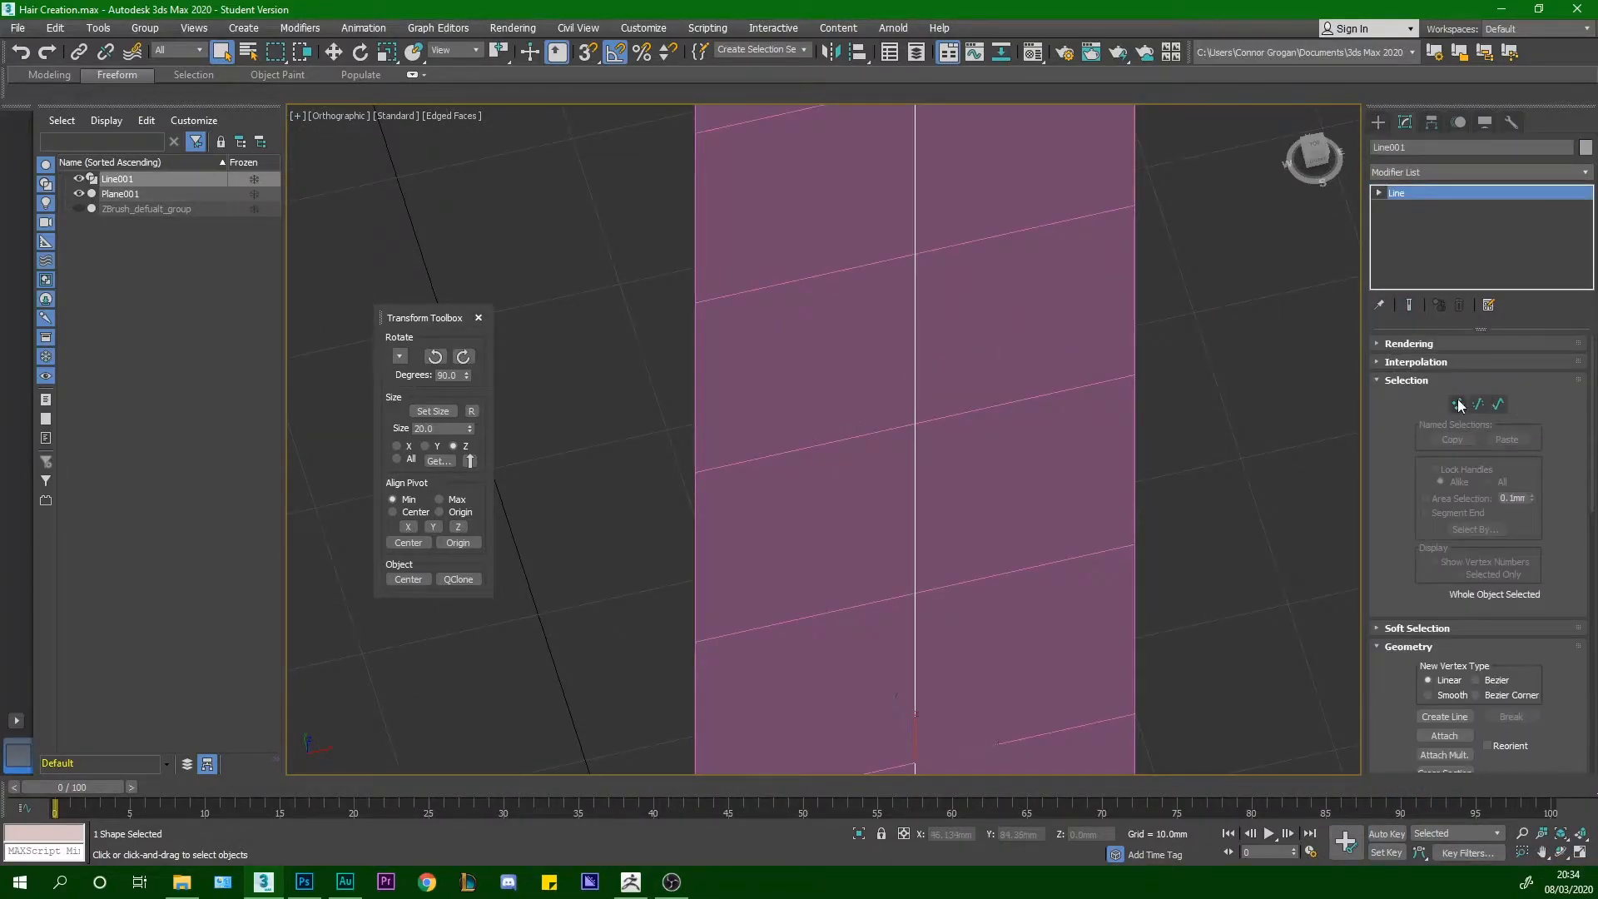
click(1458, 405)
scroll(928, 320, down, 5)
drag(971, 113, 971, 111)
middle_drag(977, 133, 975, 202)
scroll(972, 208, down, 2)
middle_drag(967, 339, 943, 316)
scroll(1466, 666, down, 10)
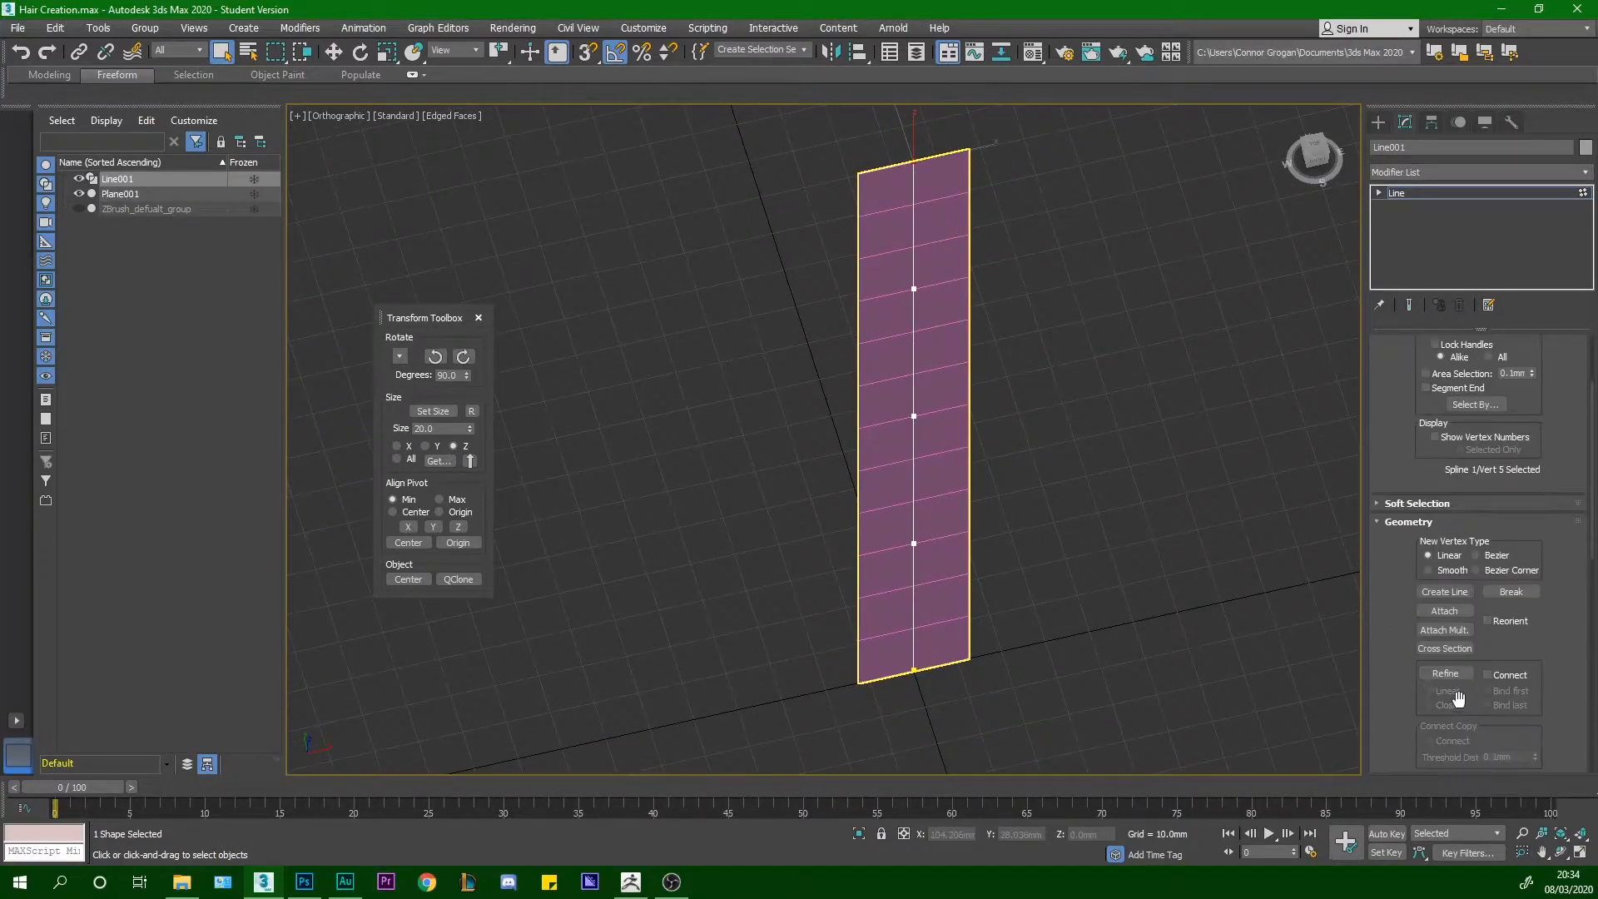
click(1446, 623)
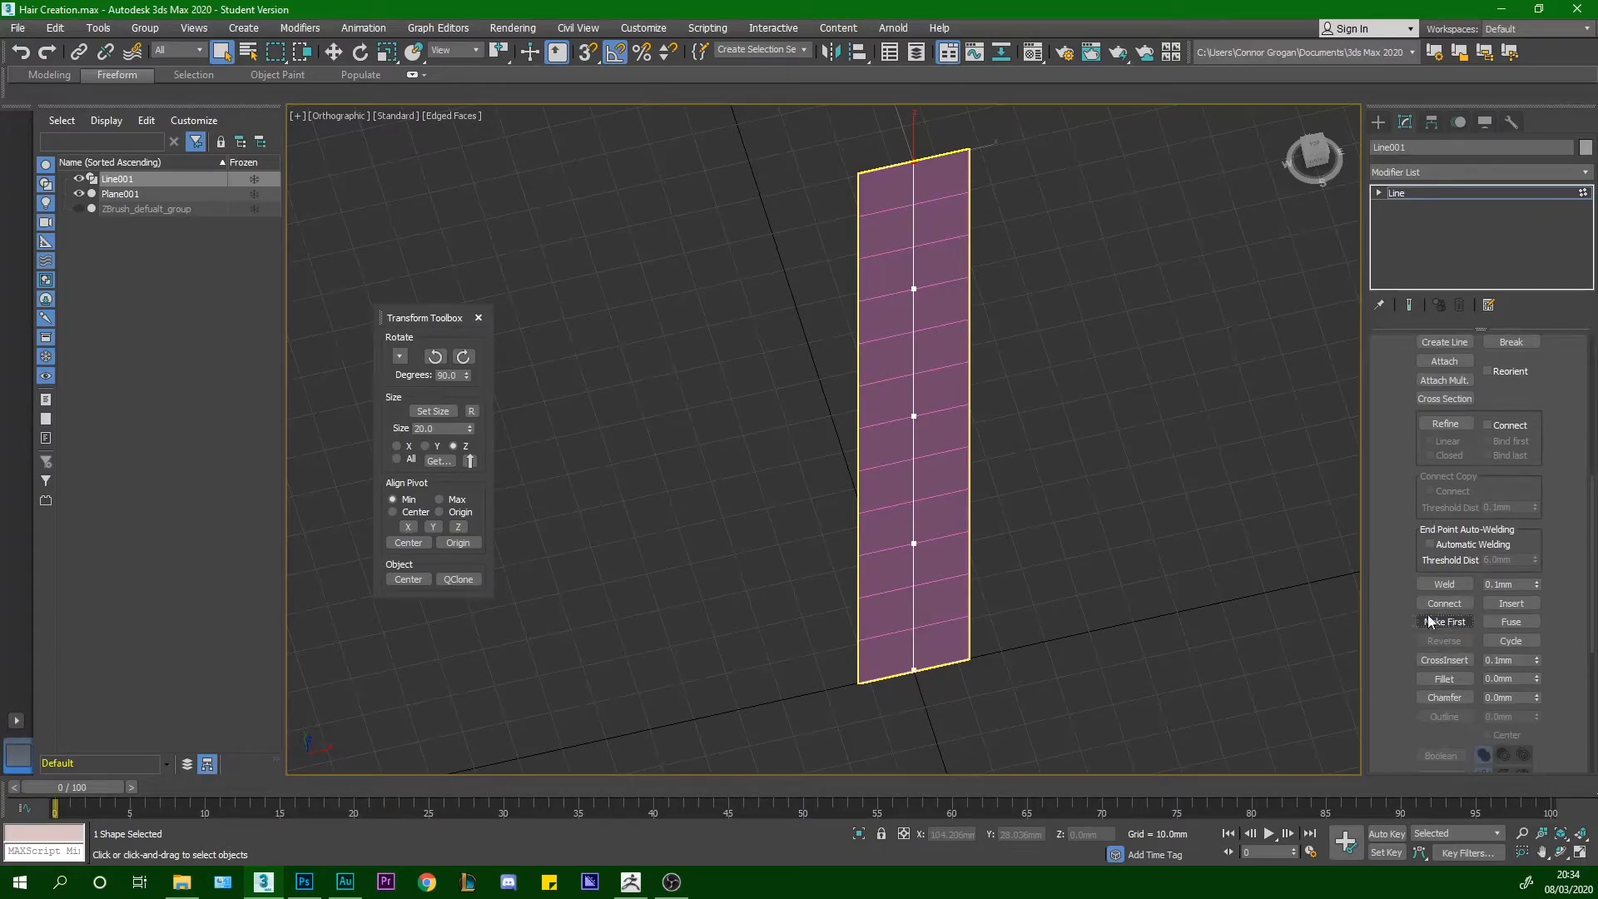
click(1377, 122)
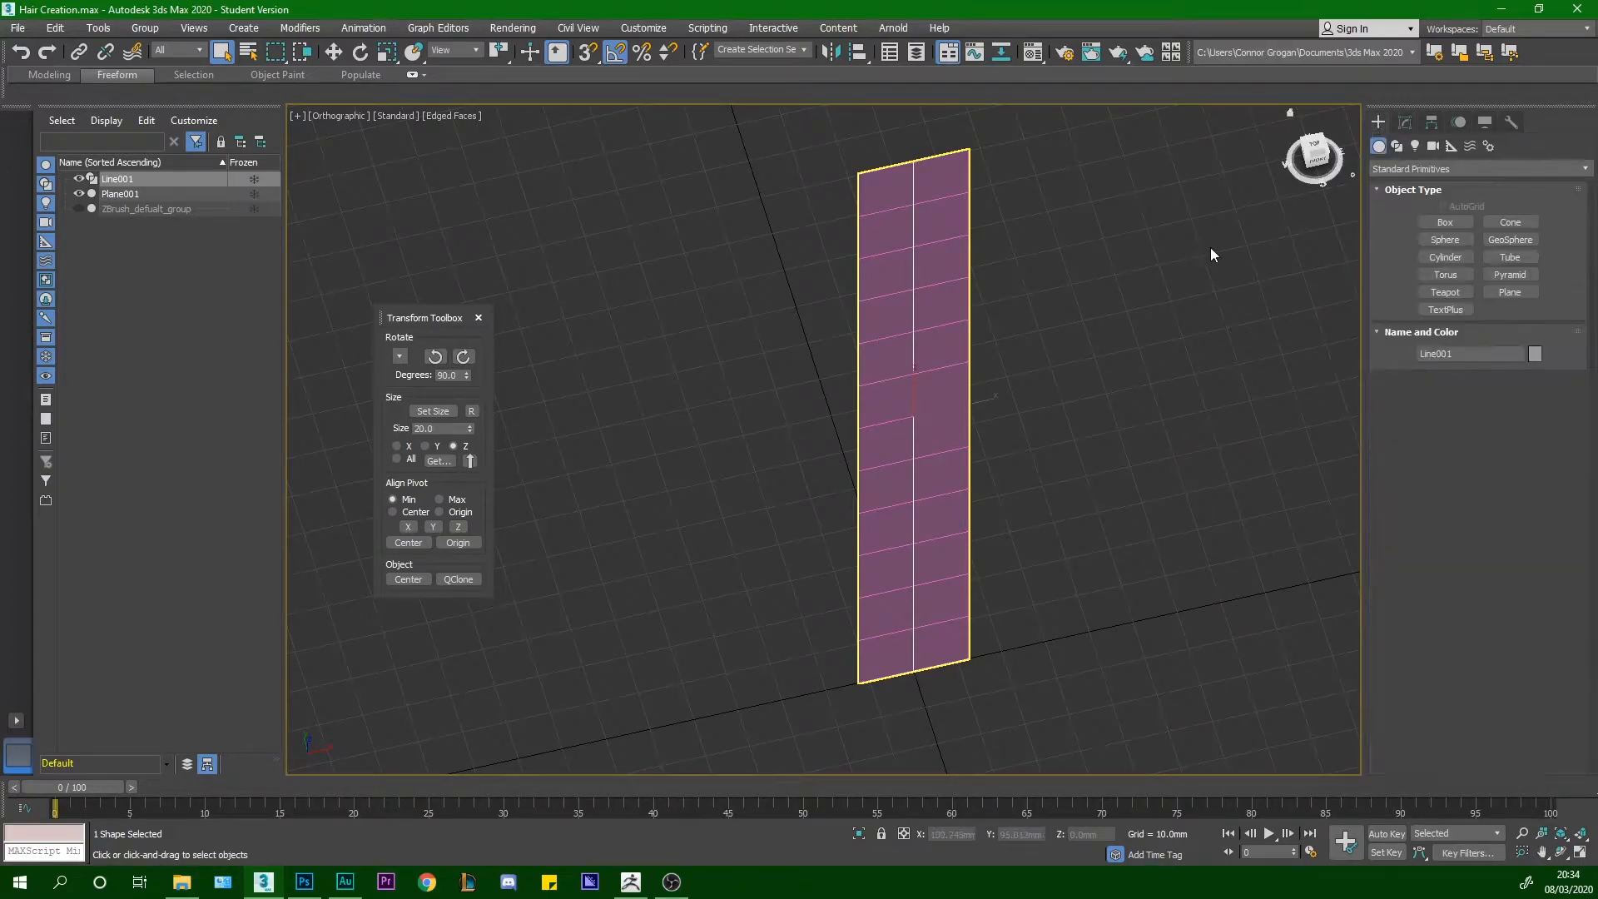
Convert the plane to an Editable Poly
click(933, 429)
click(1404, 122)
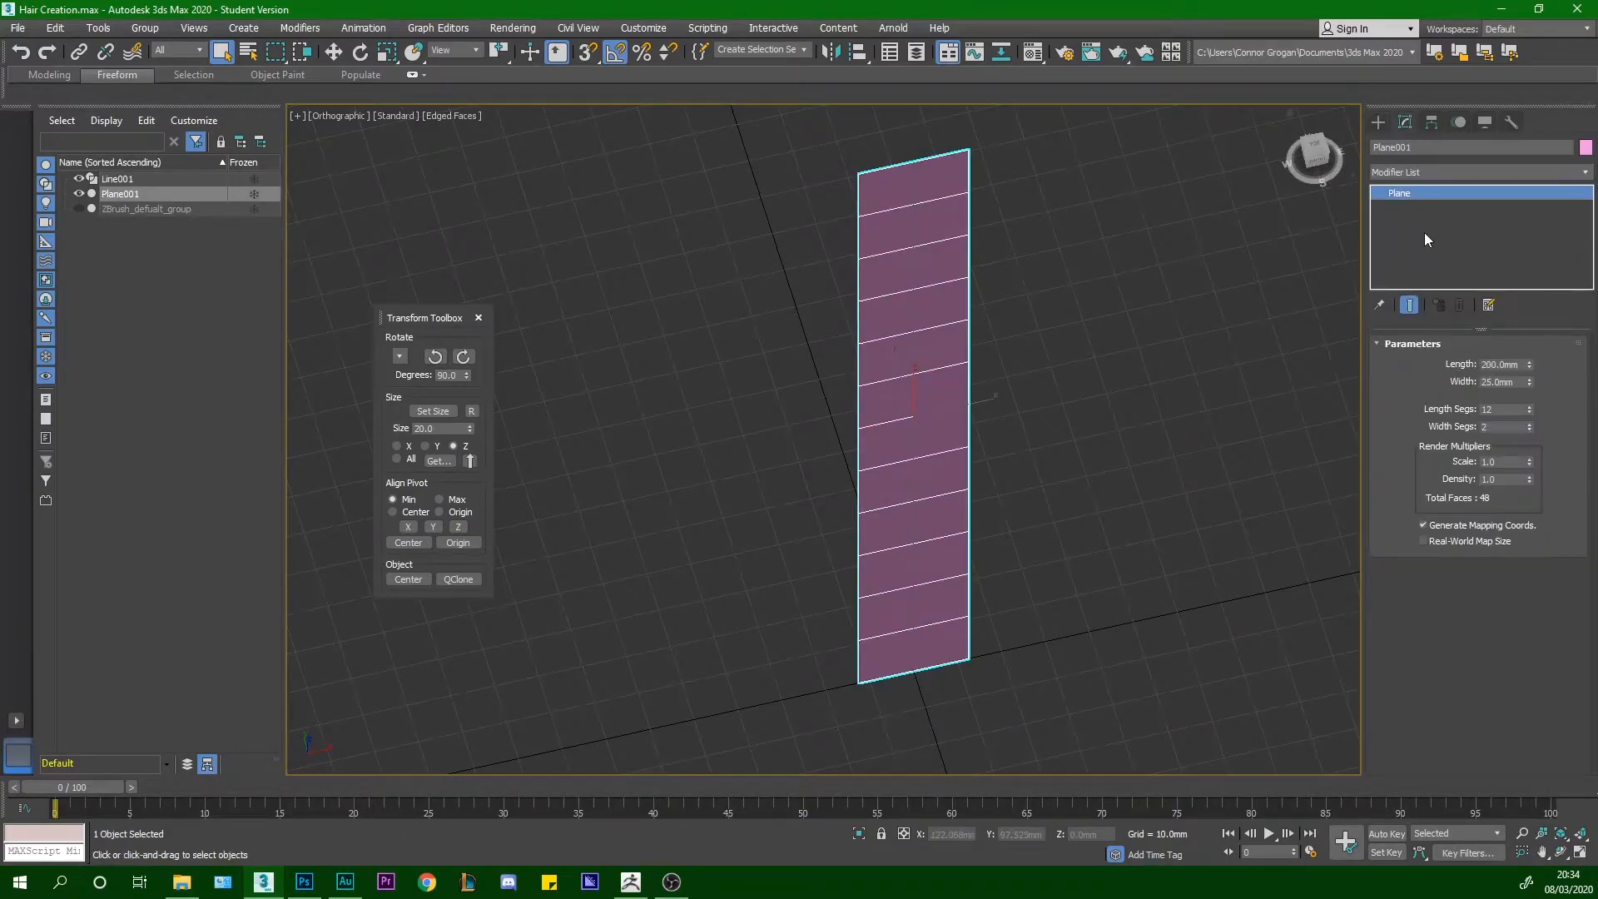
right_click(1471, 204)
click(1500, 332)
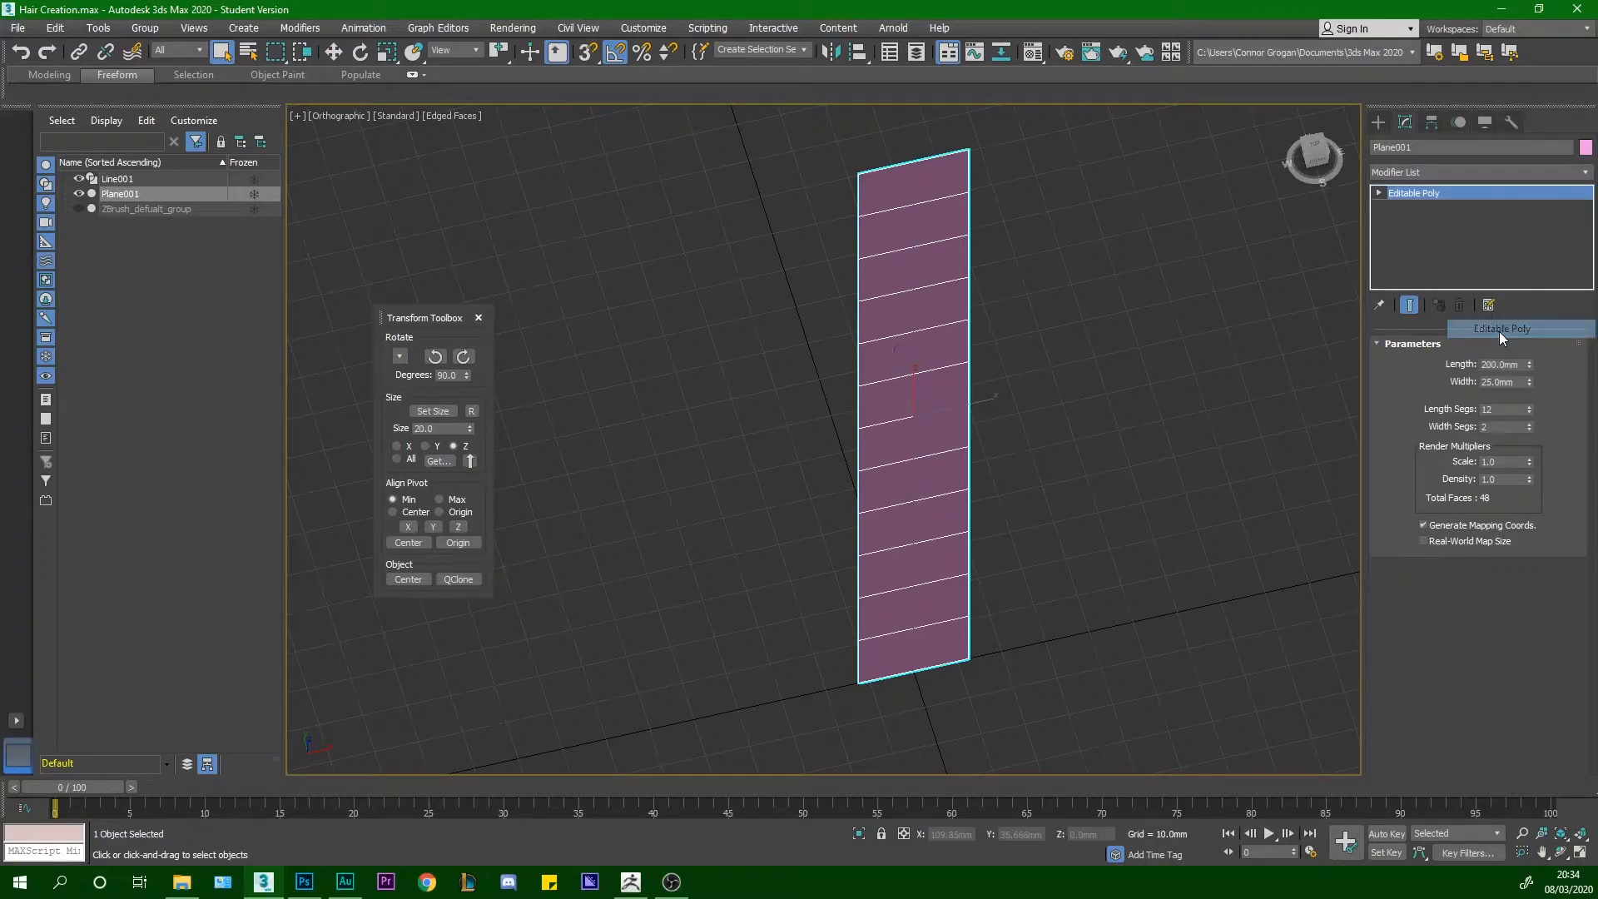
Apply a PathDeform (WSM) modifier to the plane and pick the vertical line as its path
click(1425, 170)
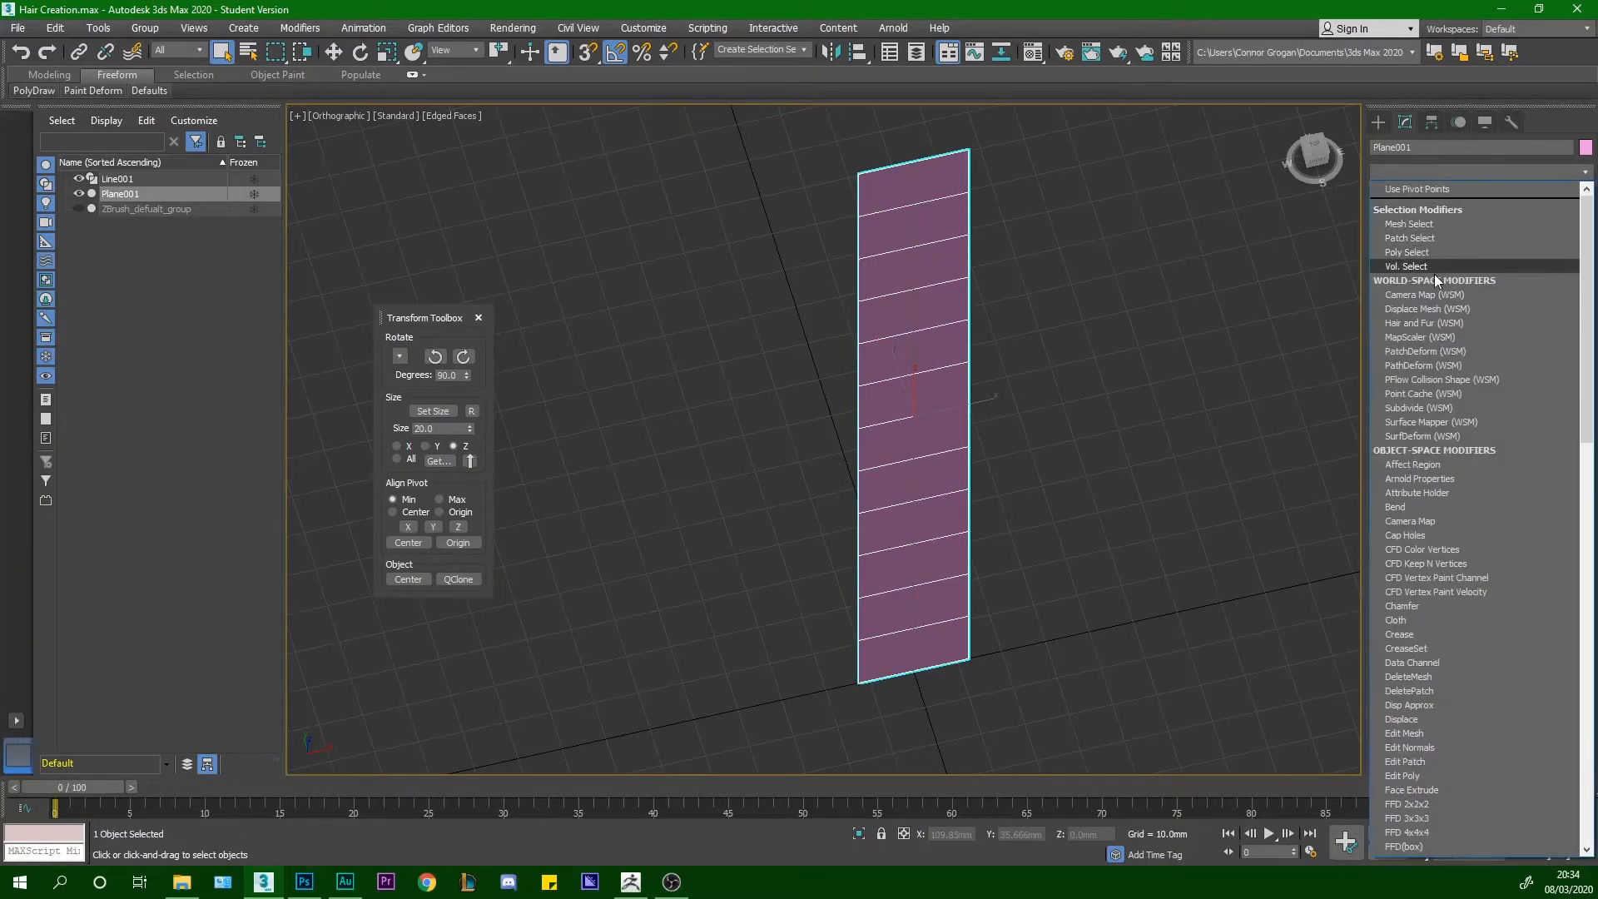
click(1430, 366)
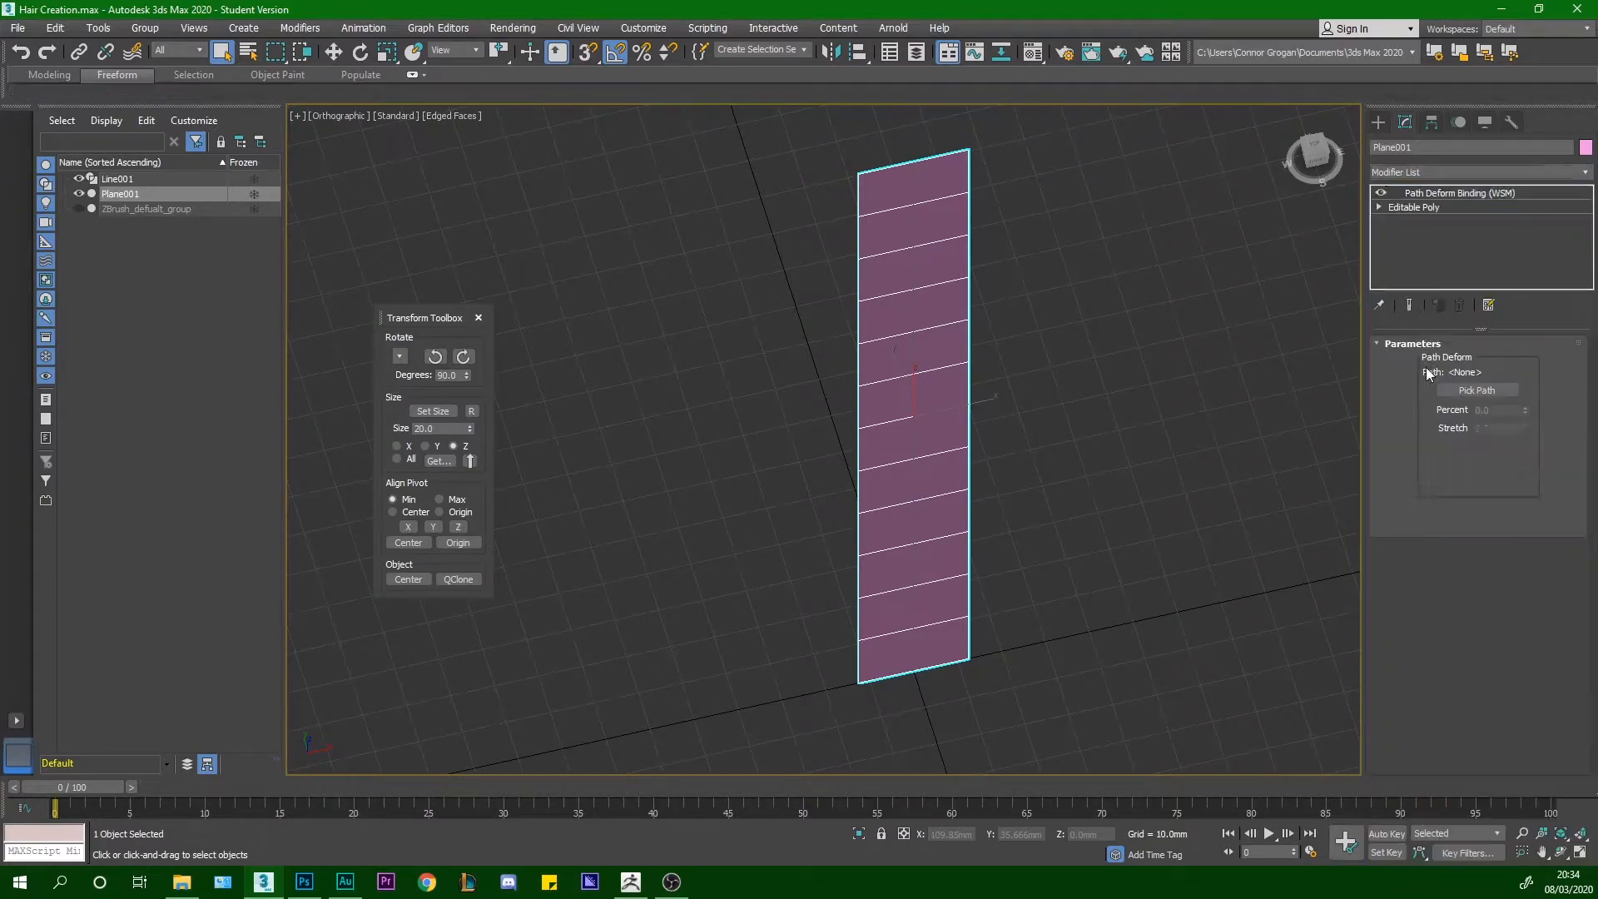
click(914, 331)
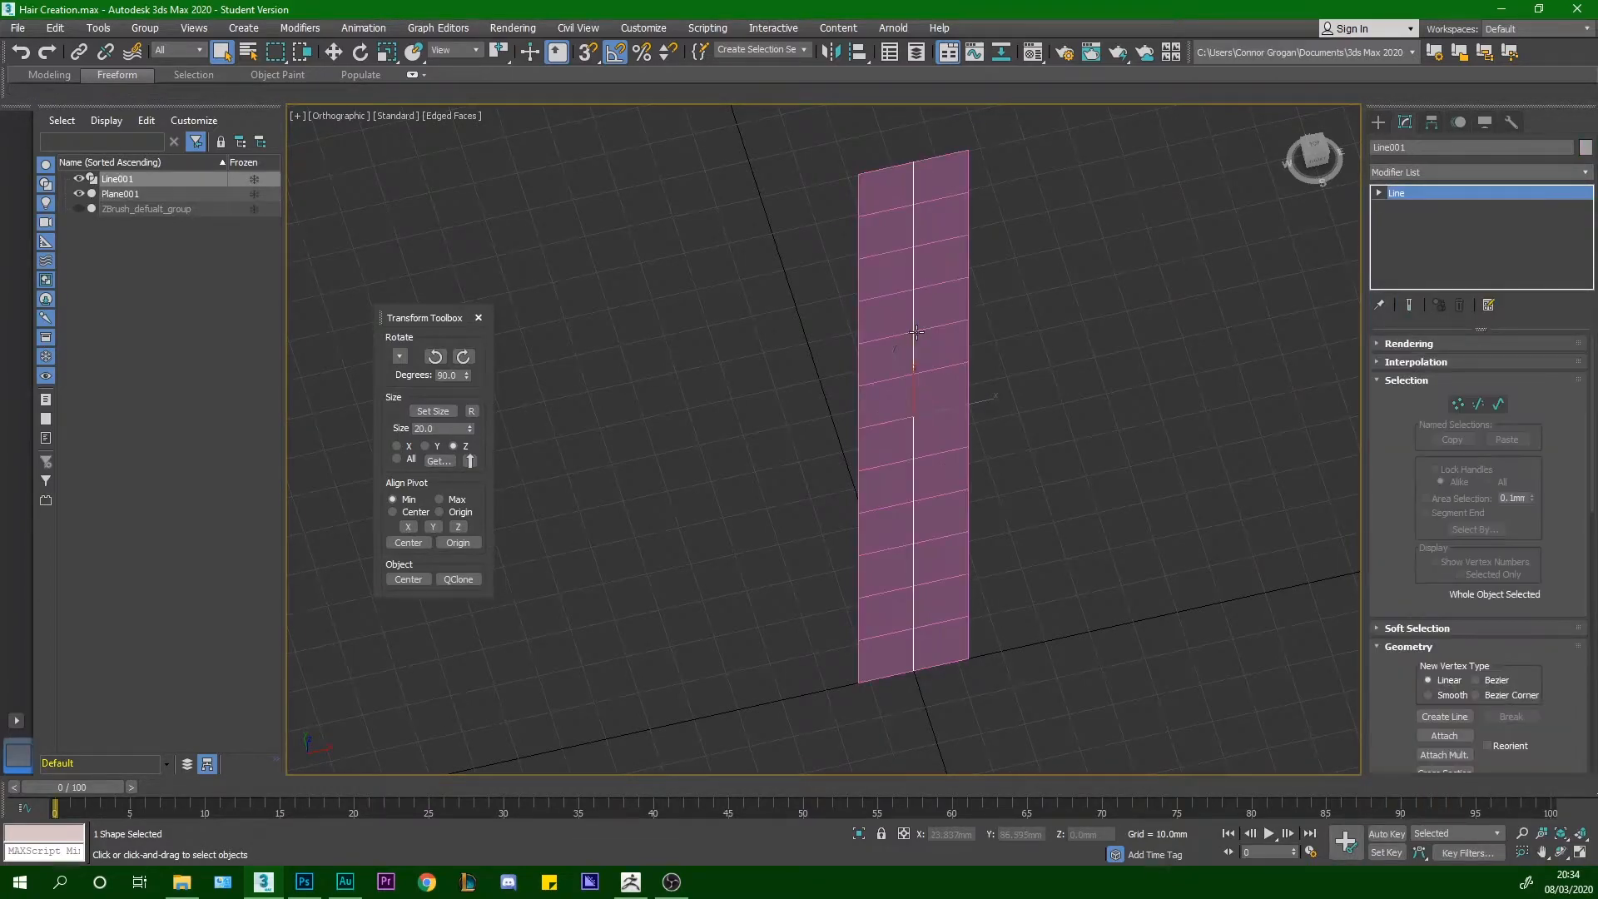
click(964, 291)
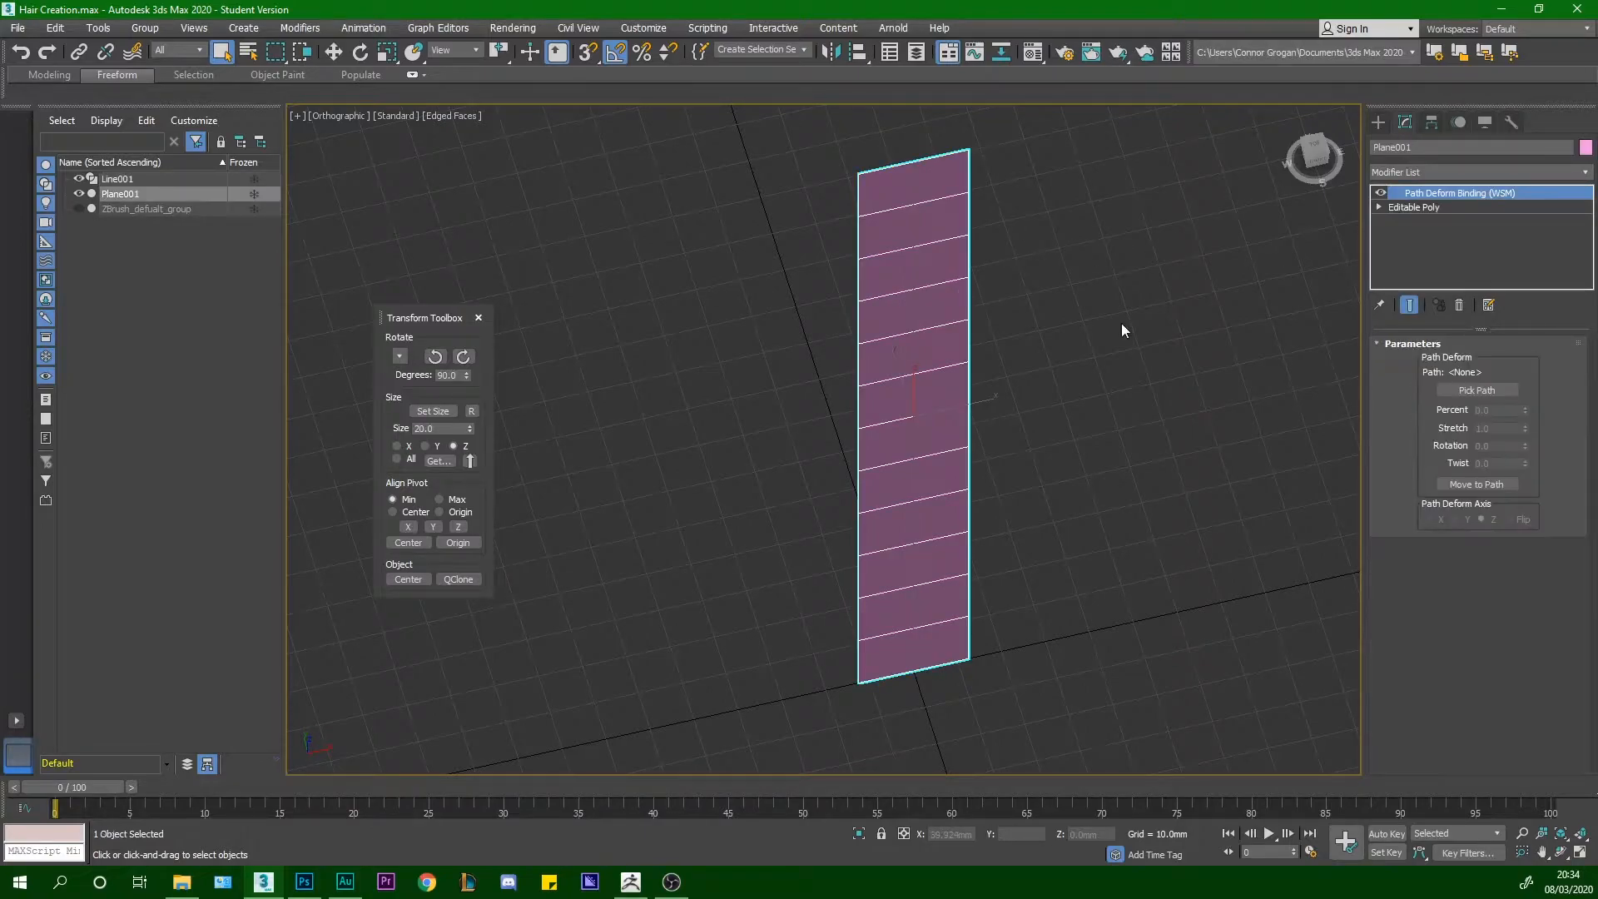
click(1476, 390)
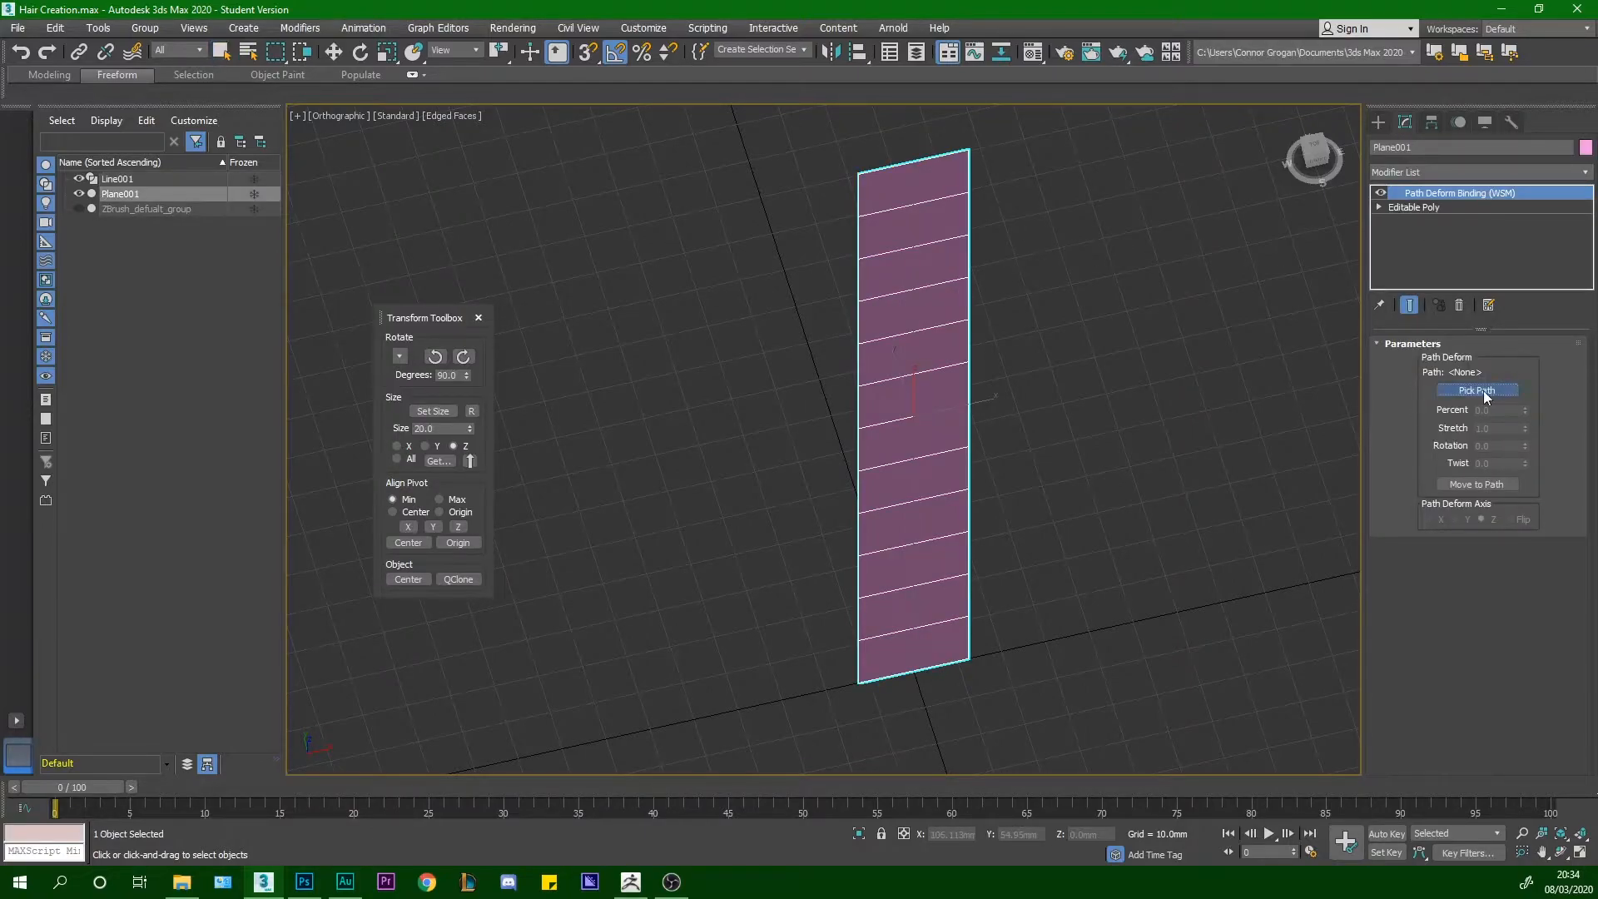
click(912, 346)
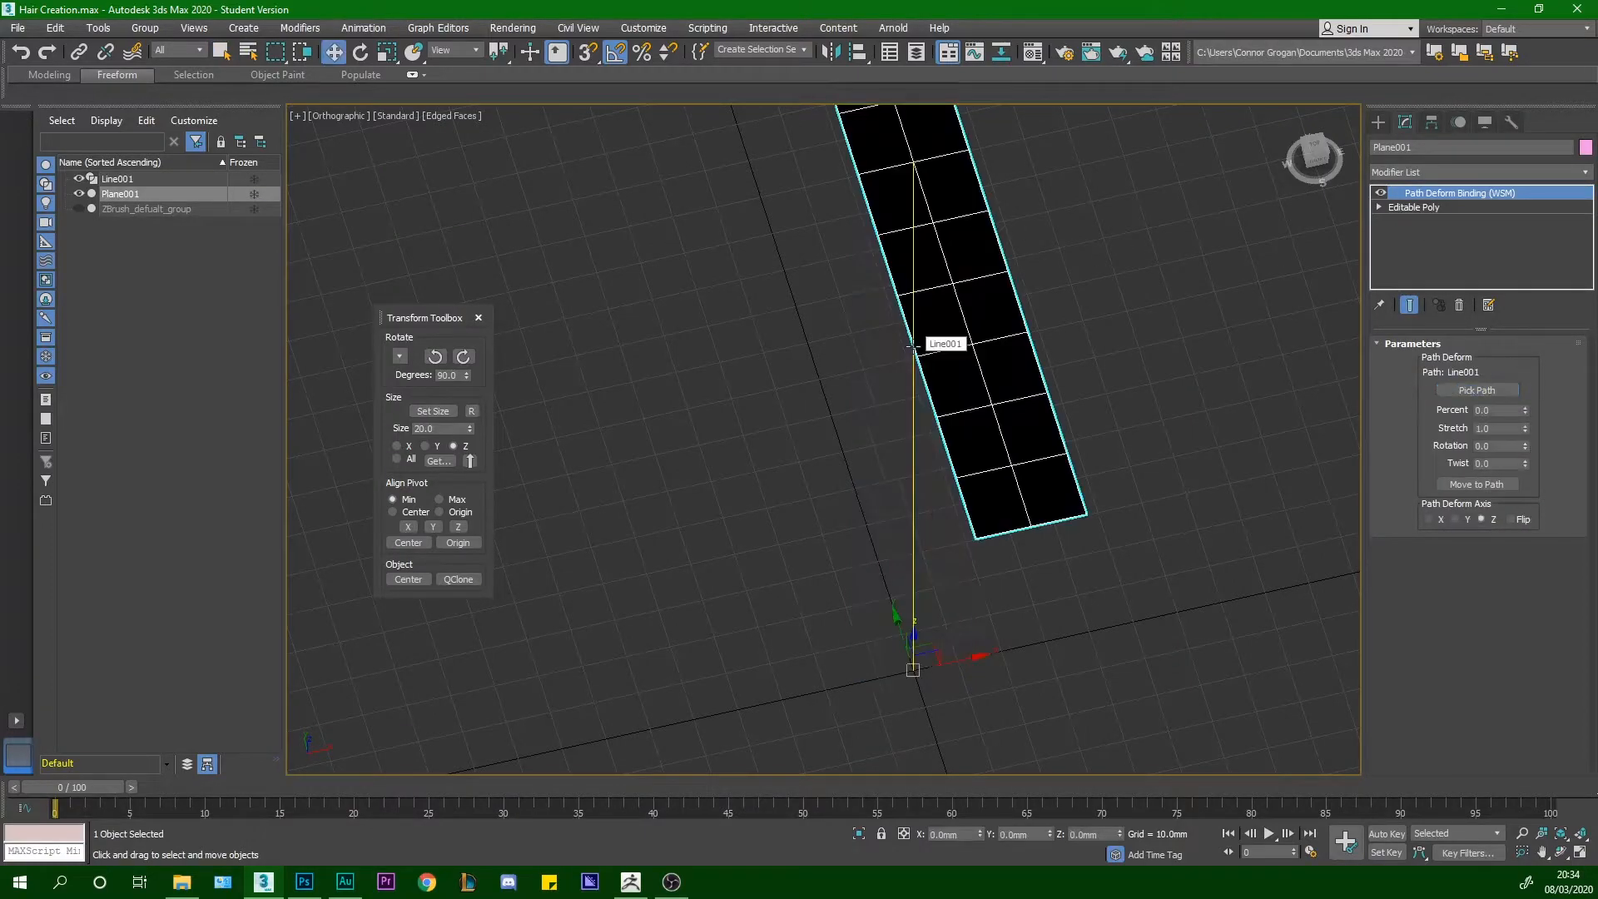
Set the path deform axis to Y and move the plane onto the path
click(1467, 519)
click(1470, 489)
alt+middle_drag(883, 483, 904, 446)
scroll(895, 398, up, 3)
scroll(889, 491, down, 3)
scroll(882, 396, up, 3)
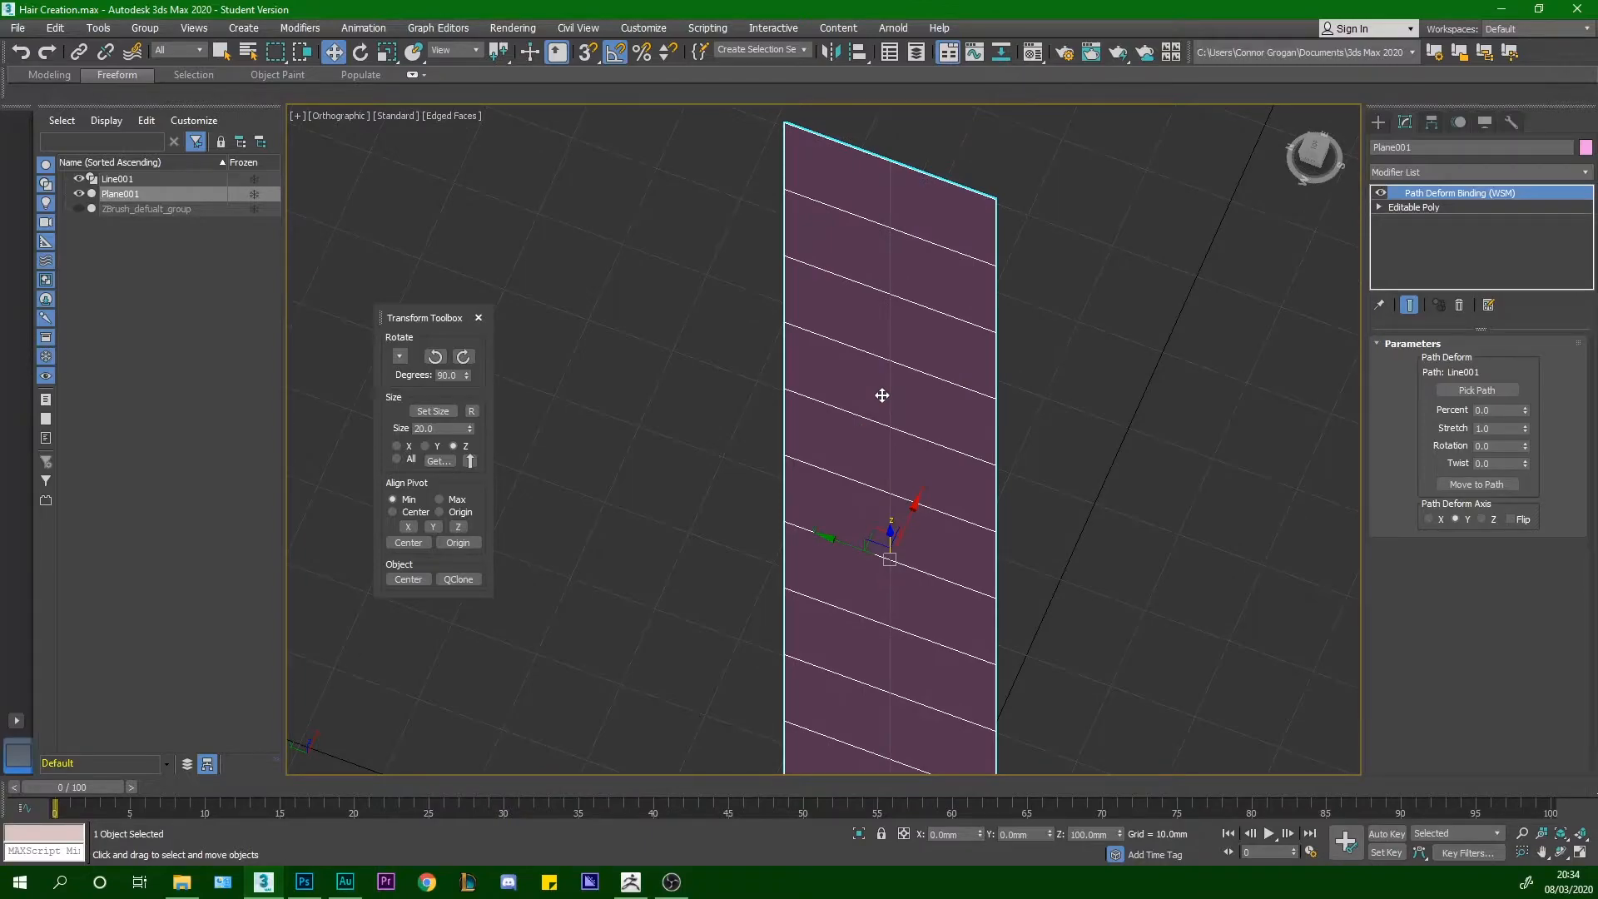
Undo the plane's move to the path, the deform axis change and the picked path
scroll(909, 346, down, 3)
mouse_move(902, 377)
alt+middle_down()
mouse_move(881, 427)
mouse_move(894, 351)
alt+middle_up()
scroll(895, 351, up, 2)
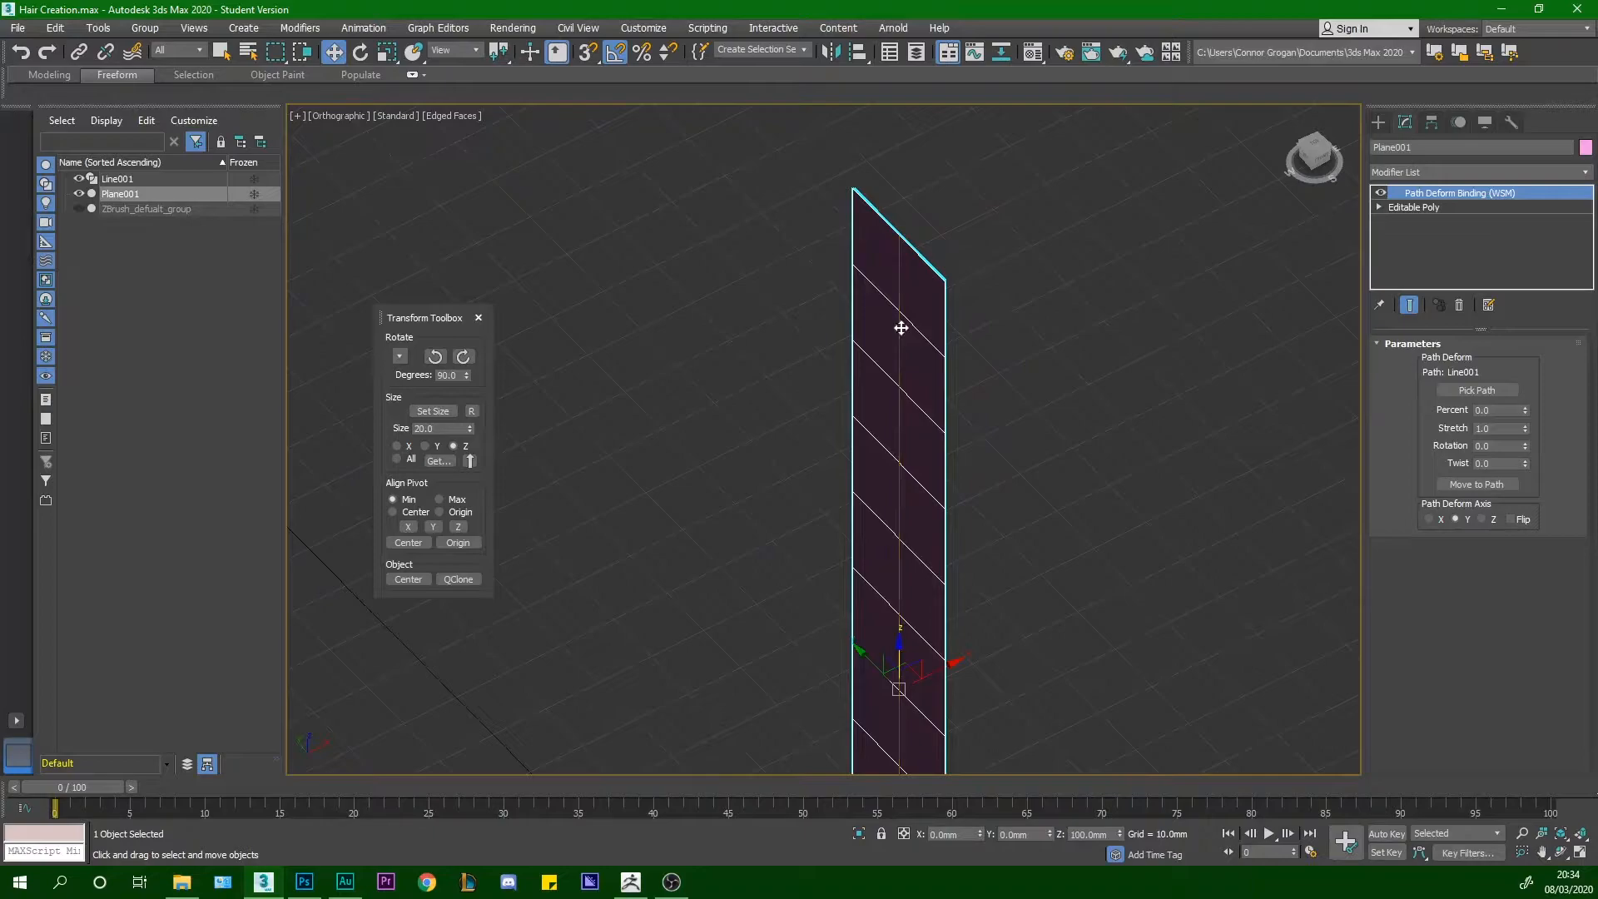
key(ctrl+z)
key(ctrl+z)
key(ctrl+z)
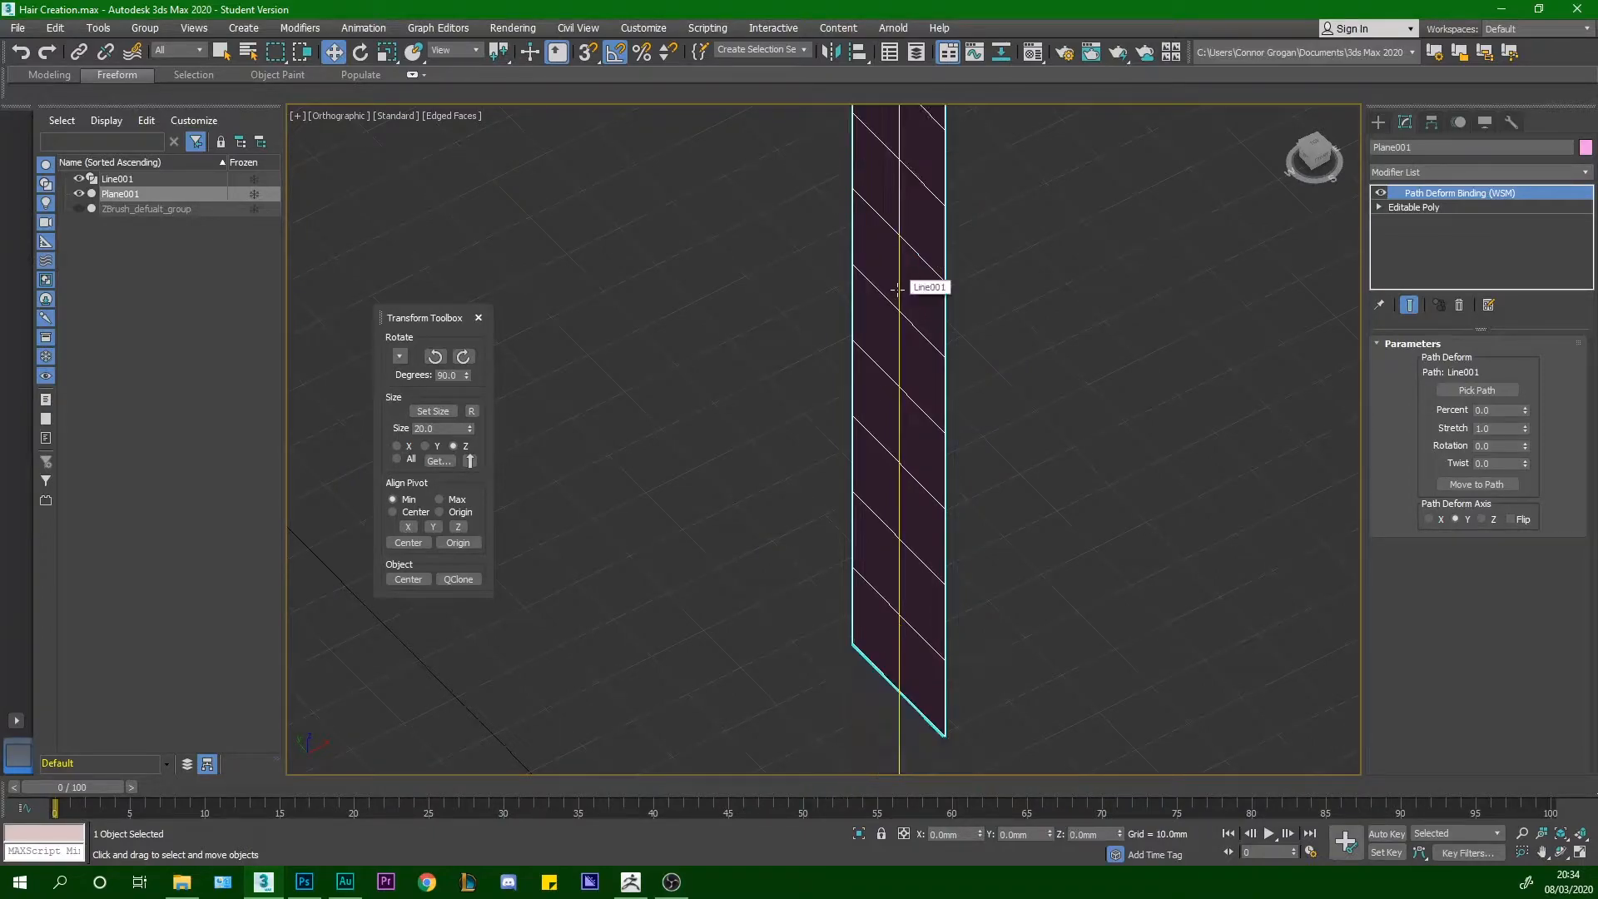
scroll(1003, 323, down, 2)
alt+middle_drag(1001, 331, 1001, 298)
key(ctrl+z)
key(ctrl+z)
scroll(983, 342, up, 2)
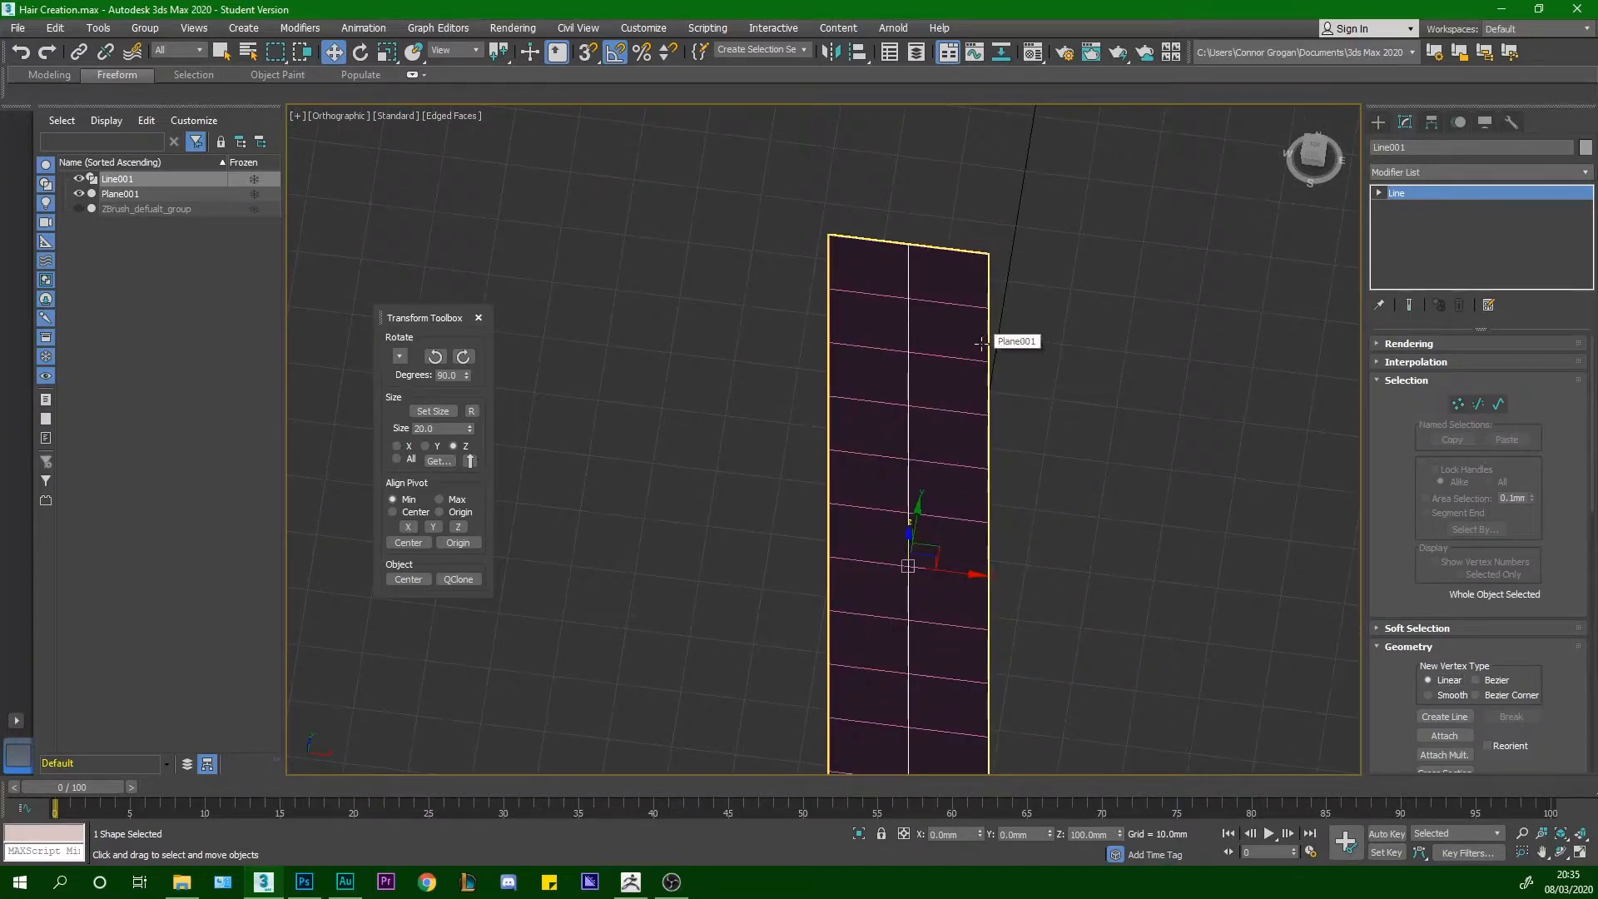
Select the plane and undo the addition of its PathDeform modifier
click(982, 344)
right_click(1500, 193)
click(1126, 321)
key(ctrl+z)
key(ctrl+z)
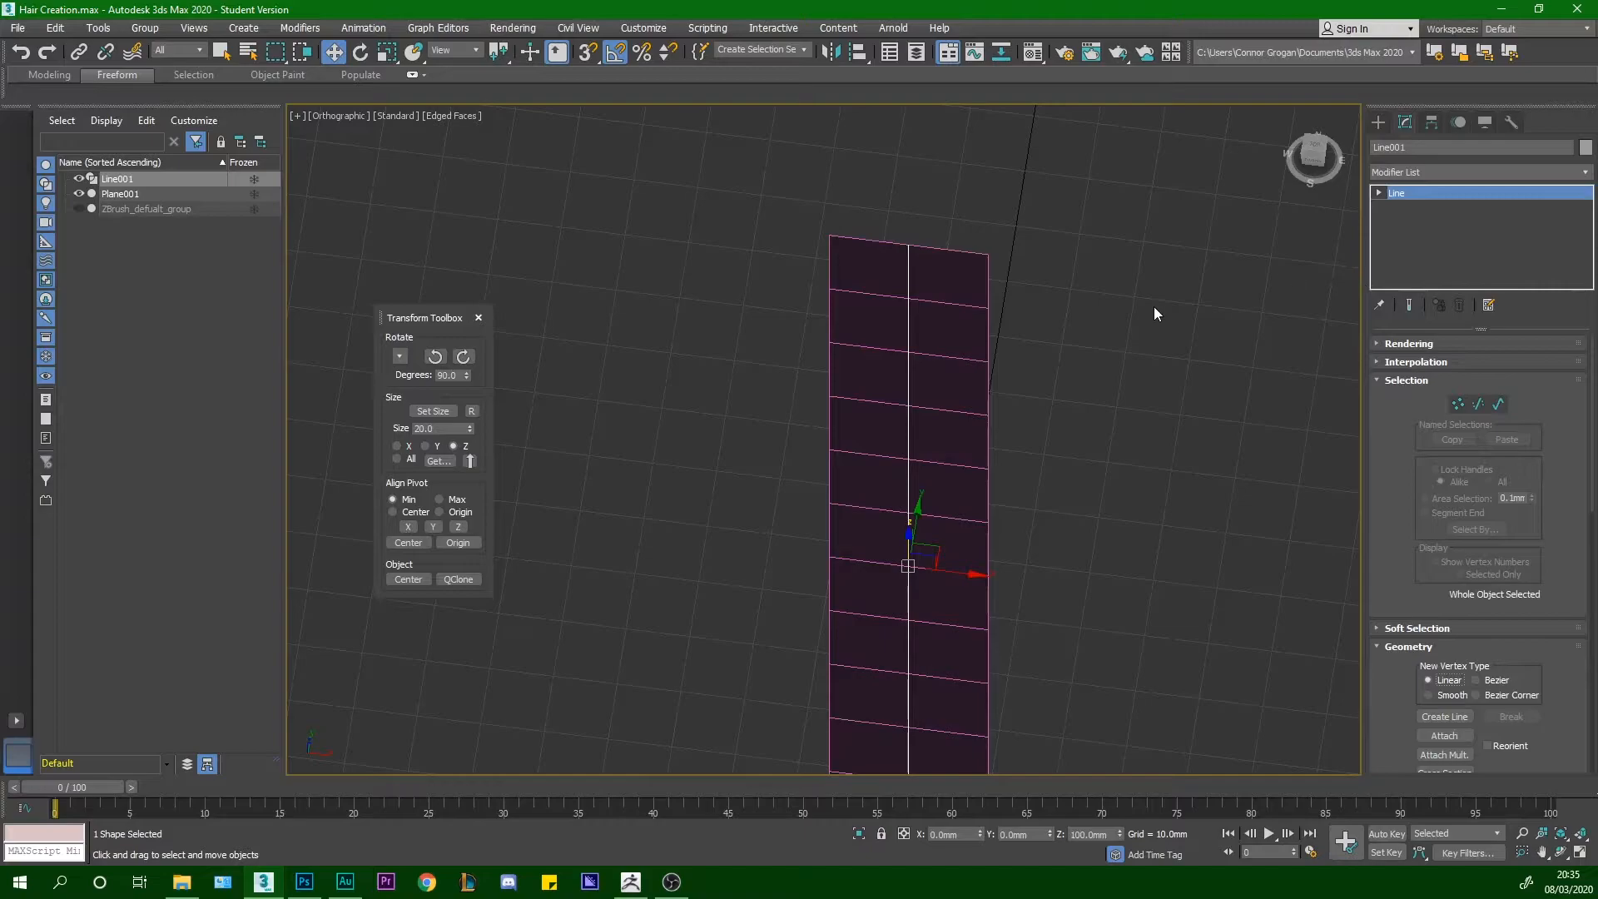
click(971, 360)
key(ctrl+z)
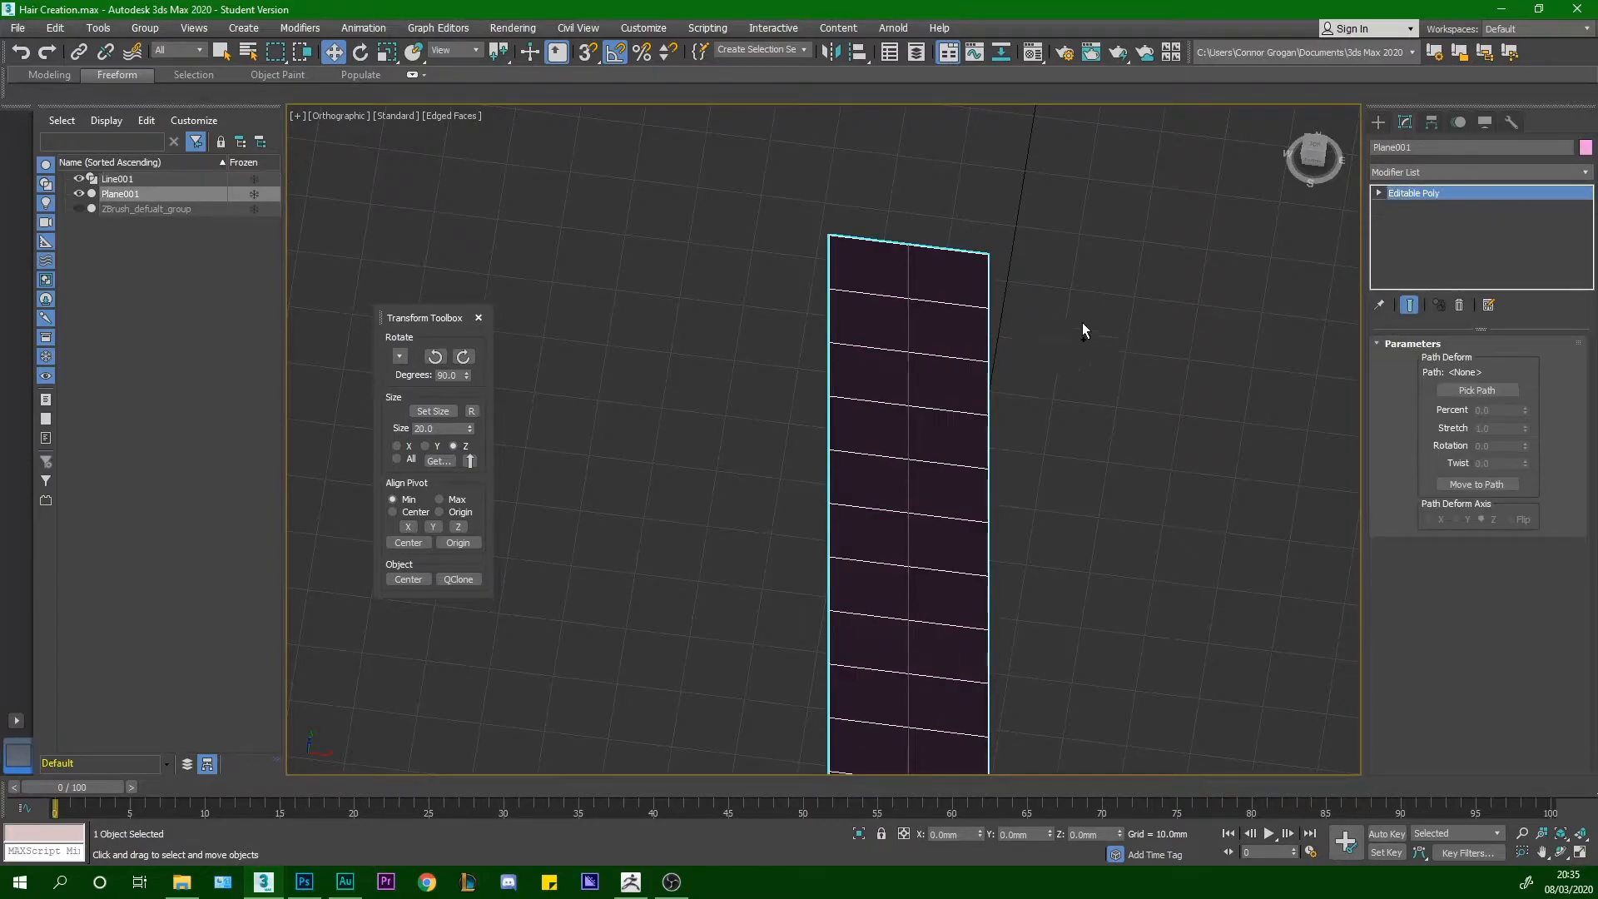
Select the vertices along both outer long edges of the plane and move them about 1.826 mm along Y to fold it into a V
click(1437, 365)
scroll(956, 467, down, 2)
alt+middle_drag(956, 467, 932, 566)
drag(915, 695, 990, 253)
drag(832, 646, 846, 670)
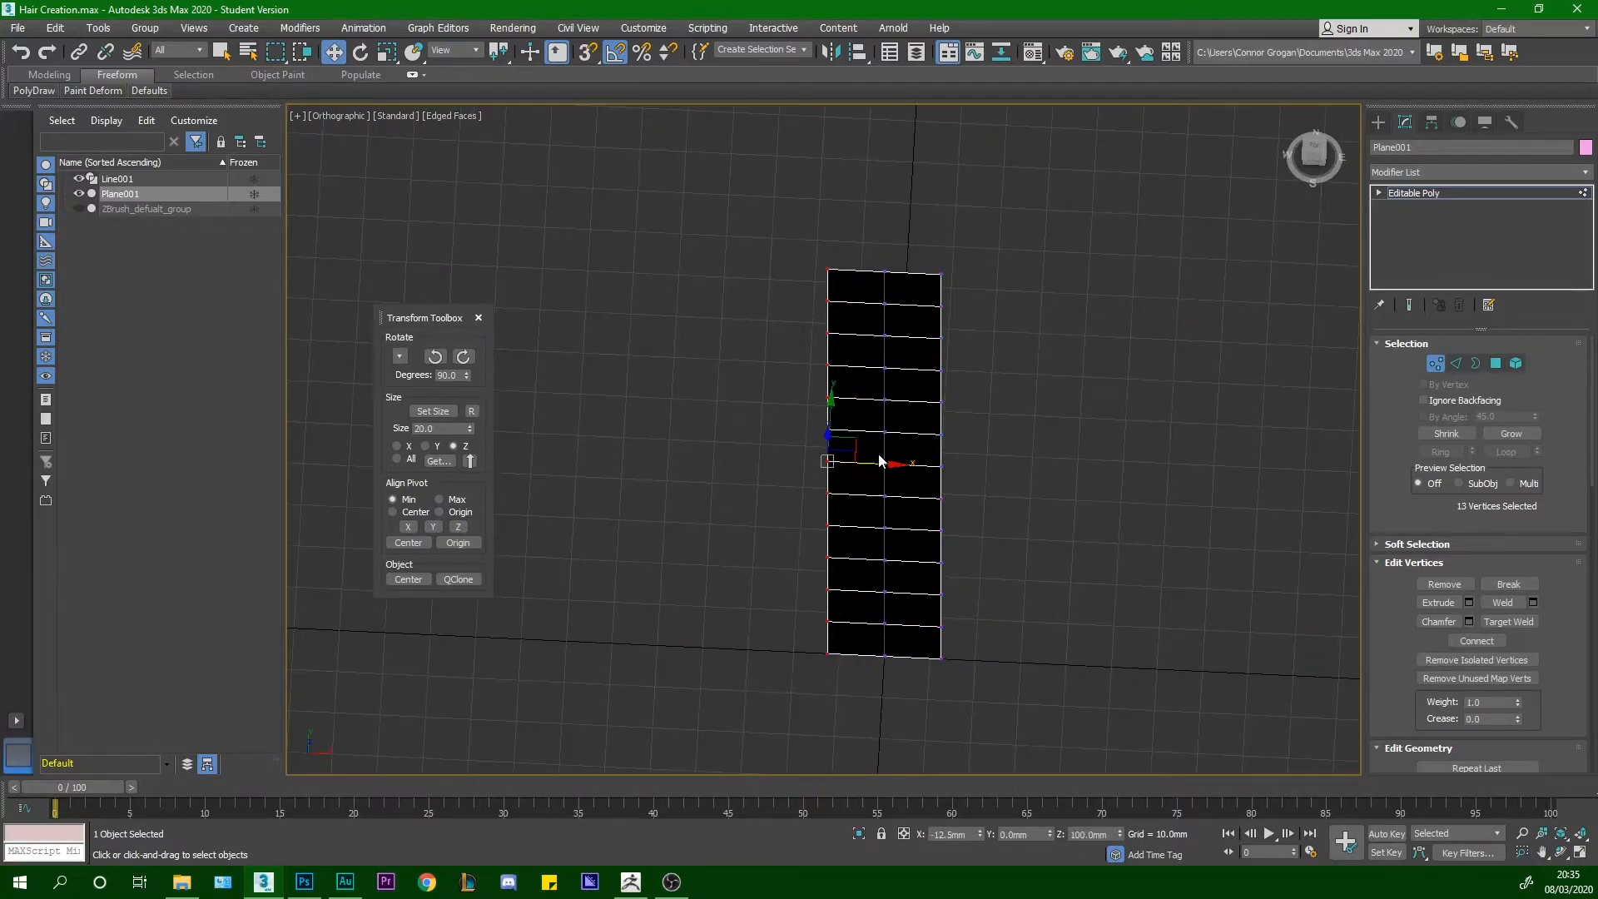
alt+middle_drag(1017, 227, 927, 344)
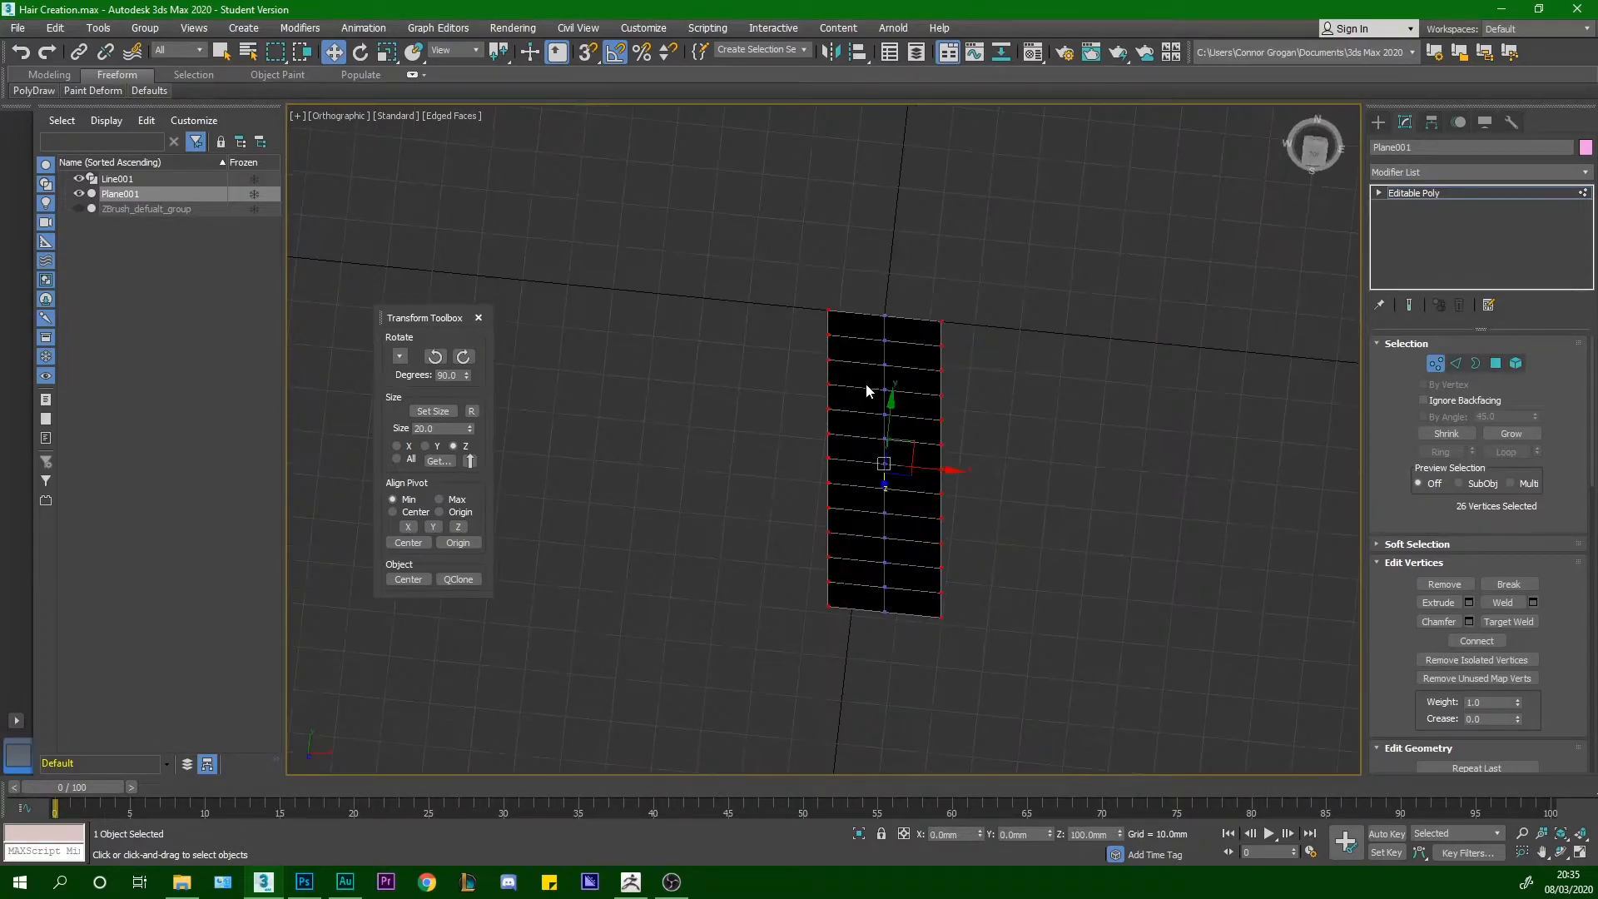
scroll(915, 383, up, 4)
alt+middle_drag(931, 413, 972, 316)
scroll(949, 341, down, 4)
scroll(949, 346, up, 4)
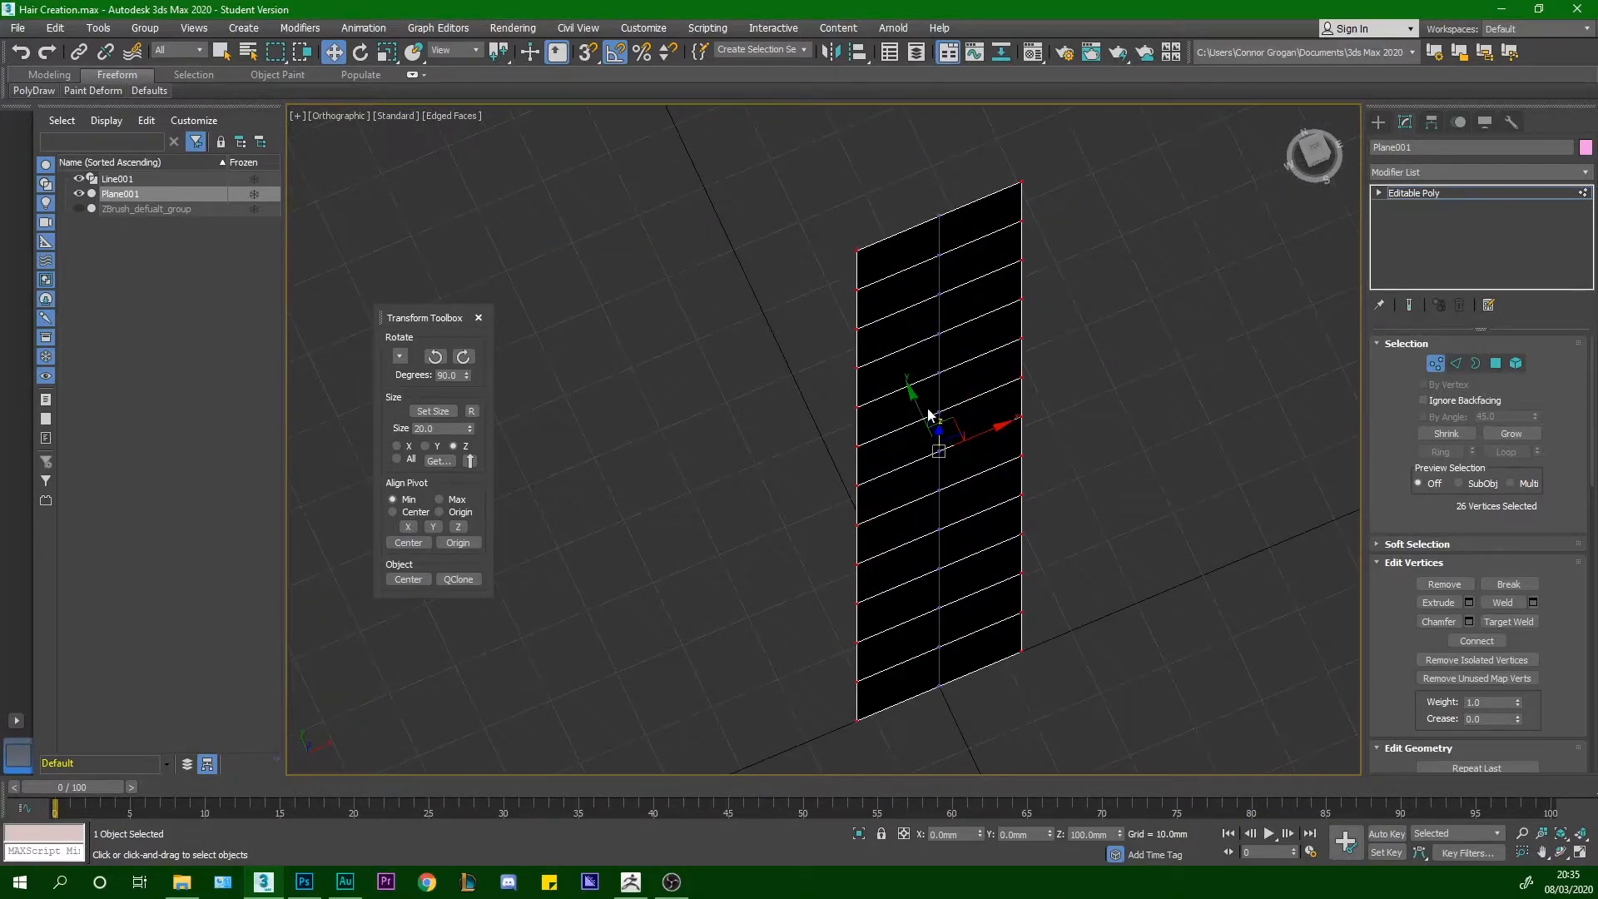
drag(917, 407, 906, 398)
scroll(906, 399, up, 2)
alt+middle_drag(906, 399, 982, 440)
click(1495, 174)
click(980, 278)
scroll(829, 298, down, 10)
alt+middle_drag(832, 312, 797, 406)
scroll(842, 222, up, 8)
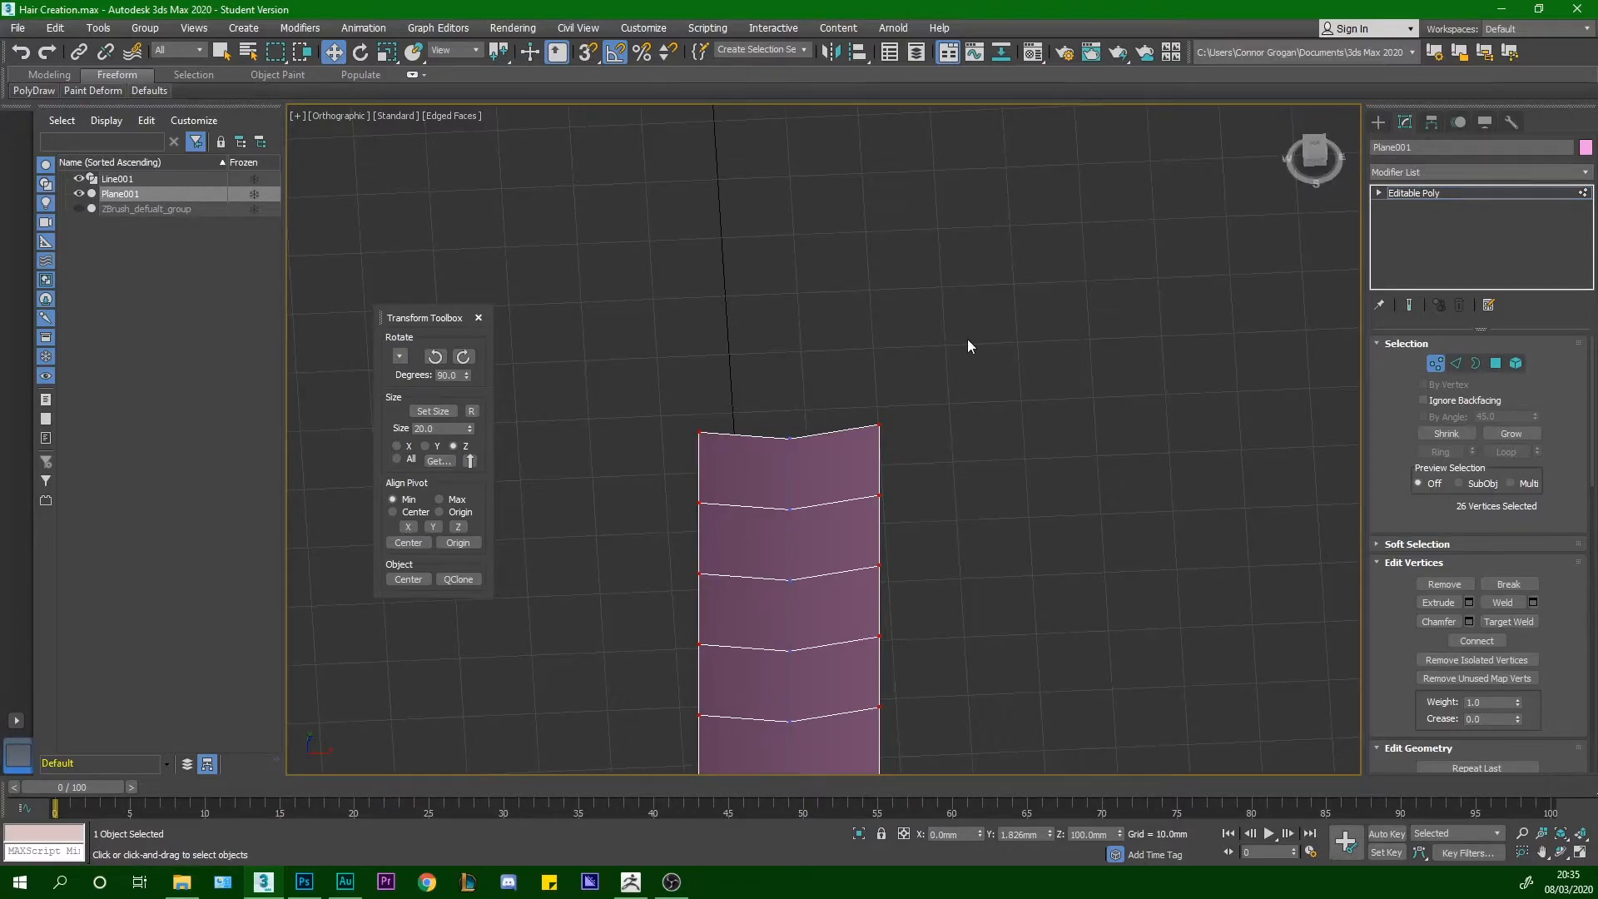
click(1437, 365)
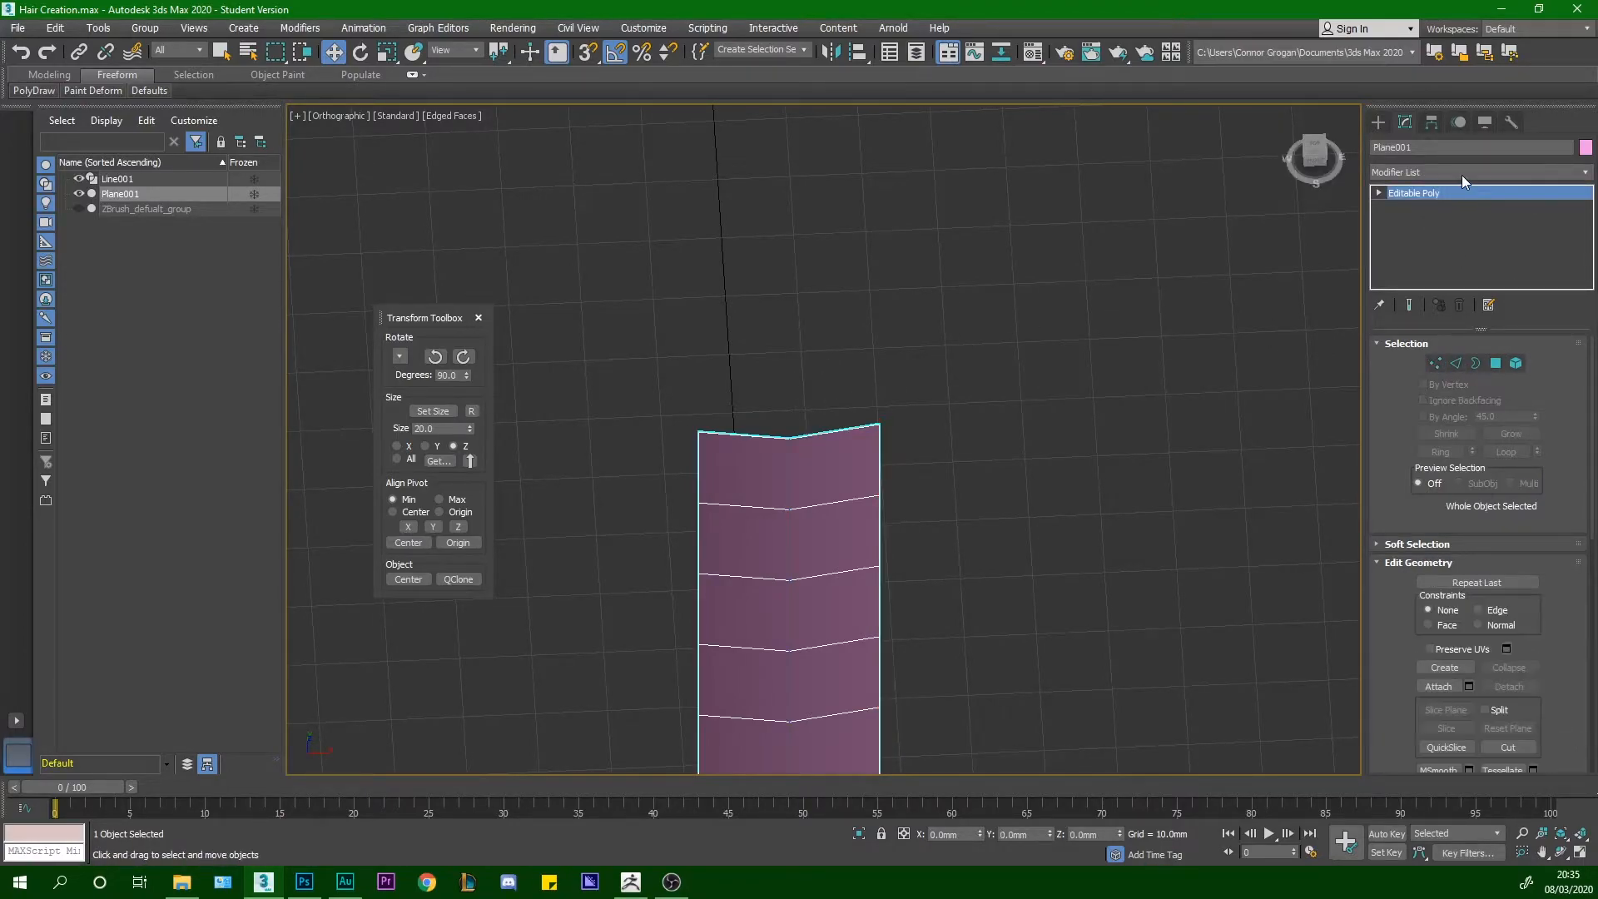
Apply a Taper modifier to the folded plane with an amount of 0.1
click(1460, 170)
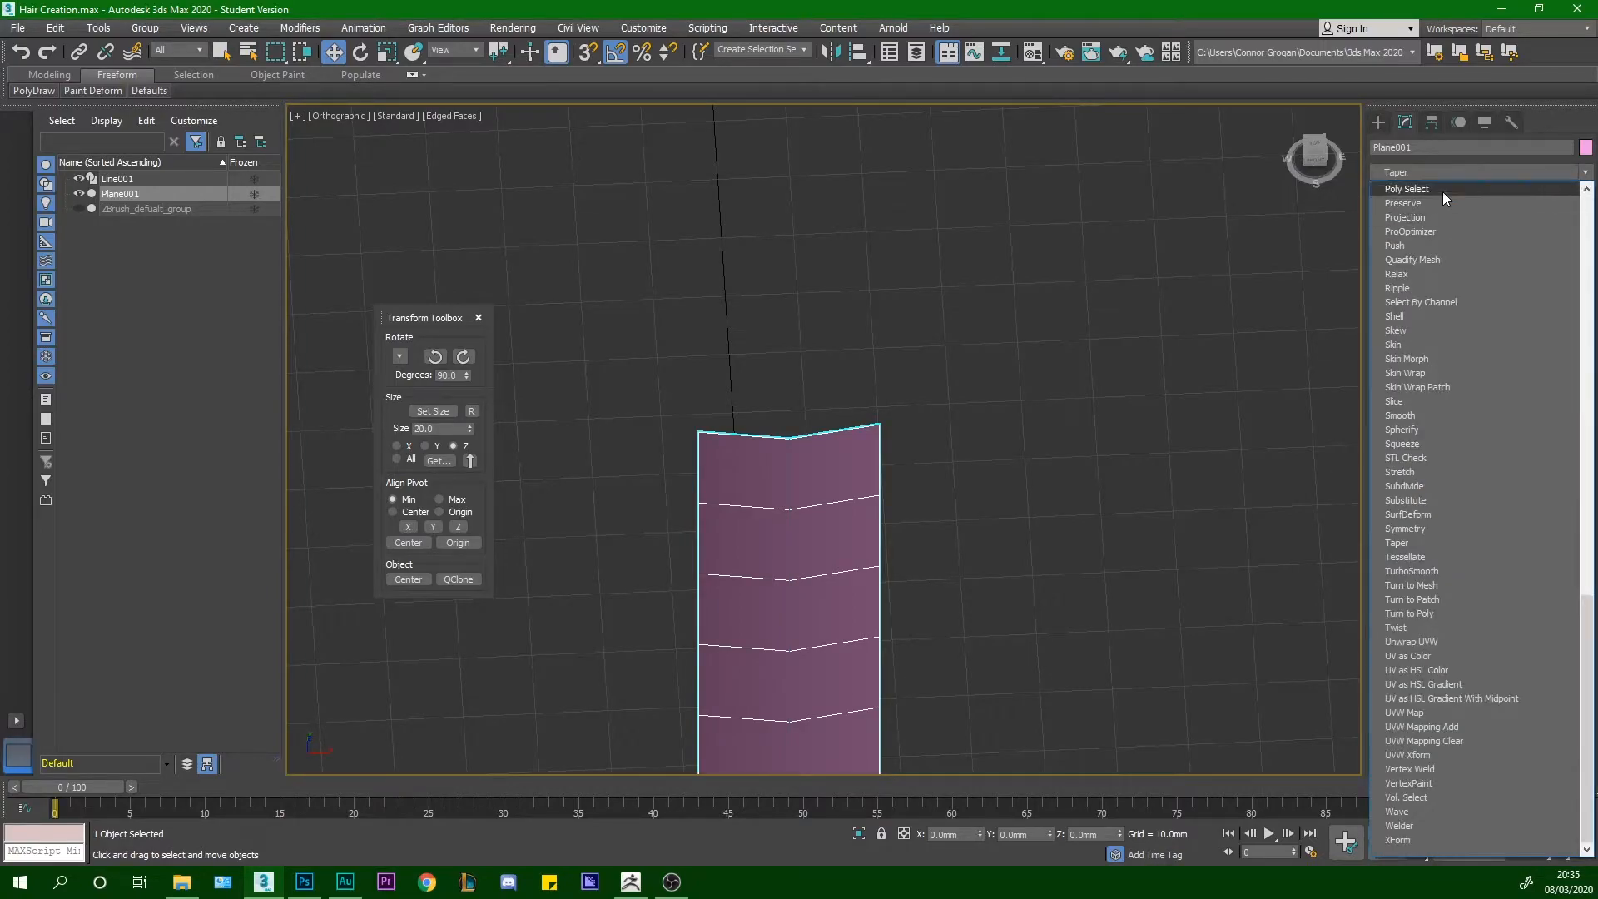
click(1461, 542)
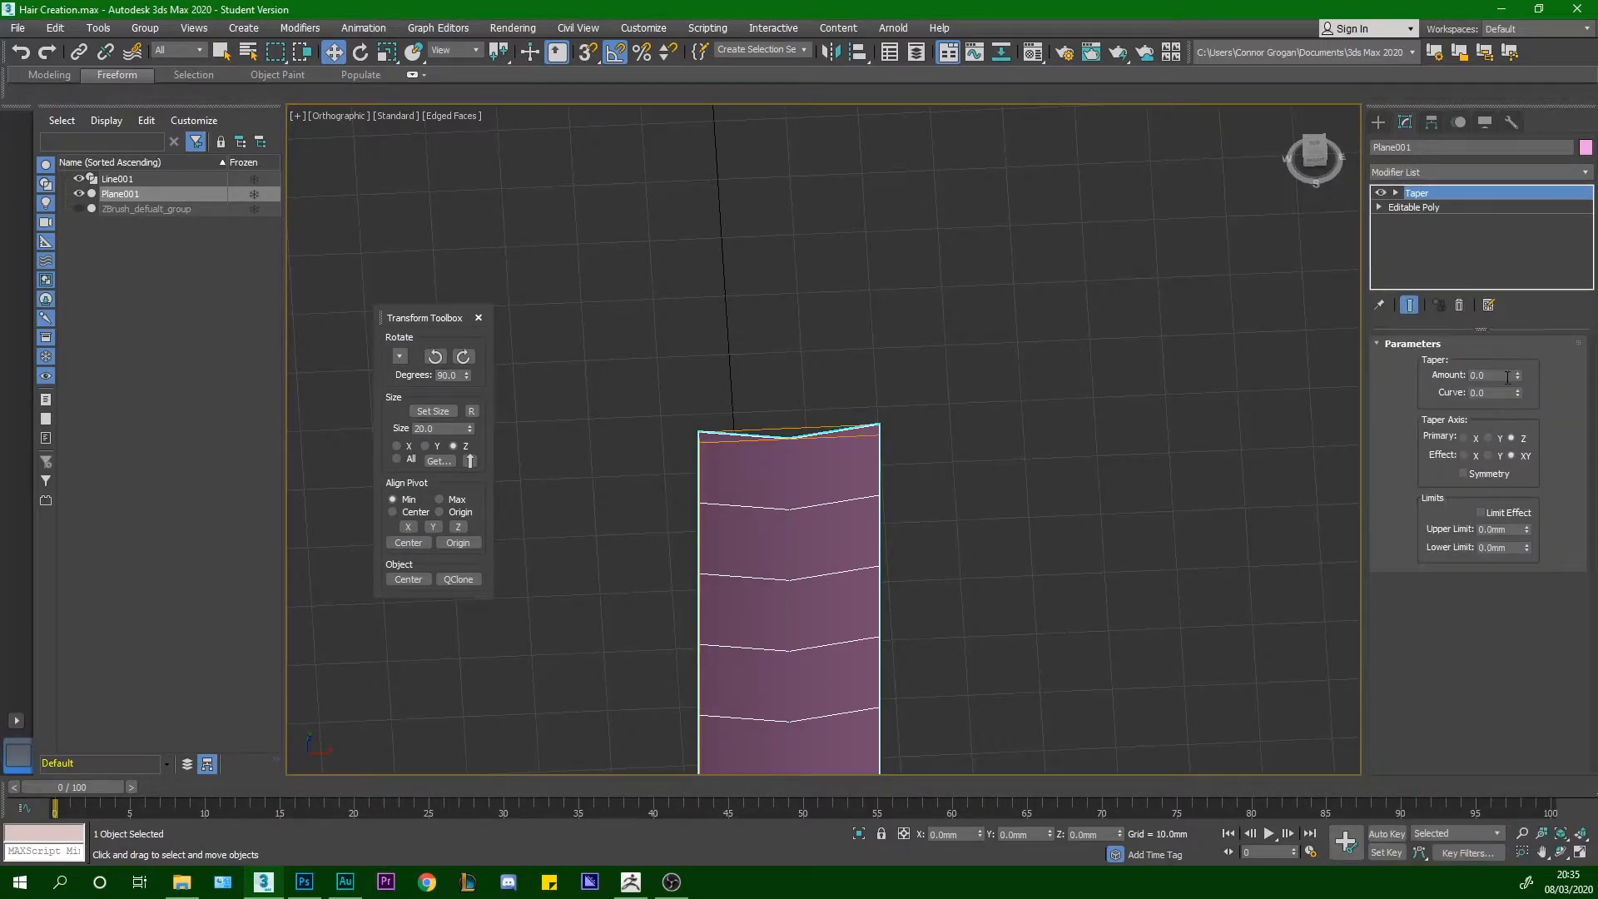
mouse_move(1517, 378)
mouse_down()
mouse_move(1505, 315)
mouse_move(1495, 368)
mouse_up()
middle_drag(881, 446, 893, 379)
scroll(870, 348, down, 2)
scroll(870, 348, down, 2)
scroll(893, 379, up, 4)
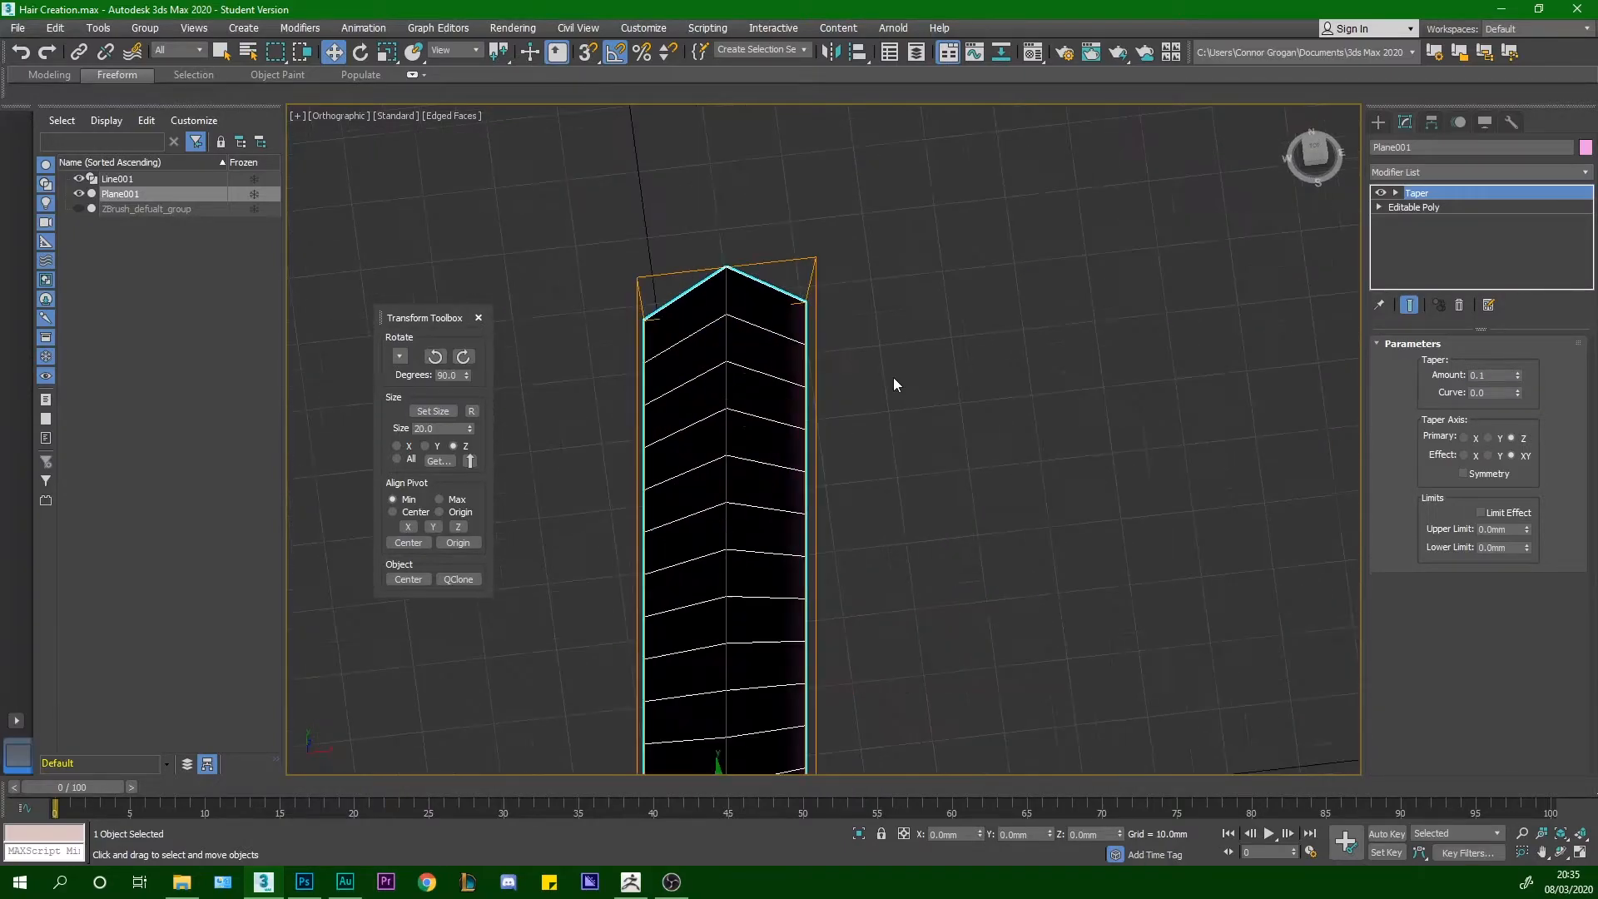
Set the taper's primary axis to Y, its effect to Z and its amount to 4.31
click(1488, 439)
alt+middle_drag(957, 482, 997, 408)
mouse_move(1516, 376)
mouse_down()
mouse_move(1503, 322)
mouse_move(1495, 381)
mouse_up()
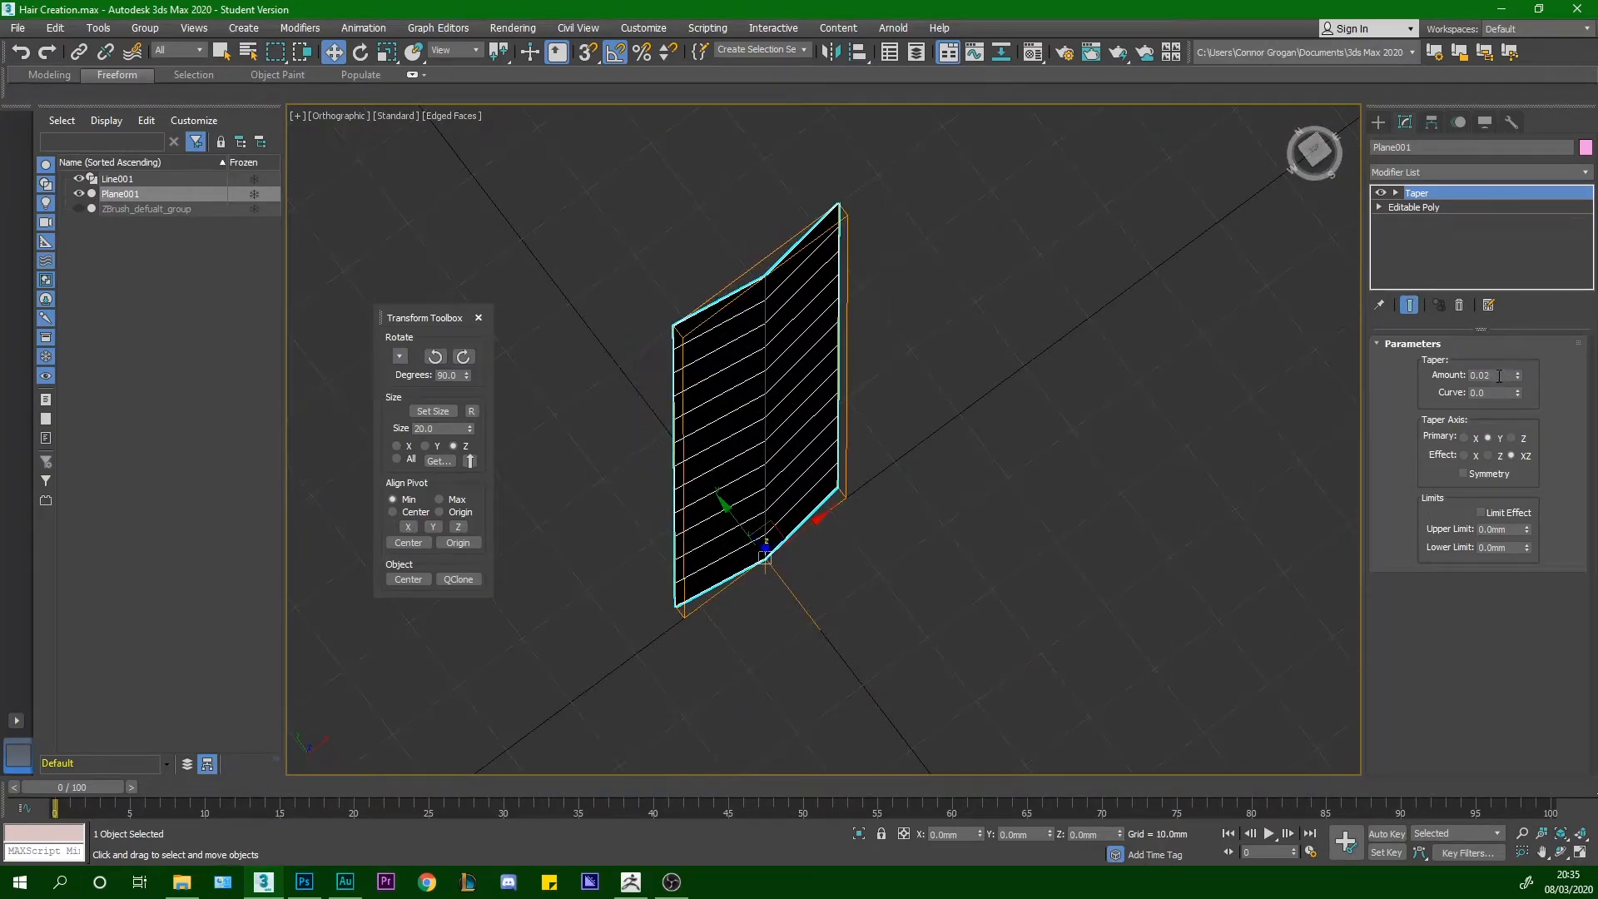
click(1496, 457)
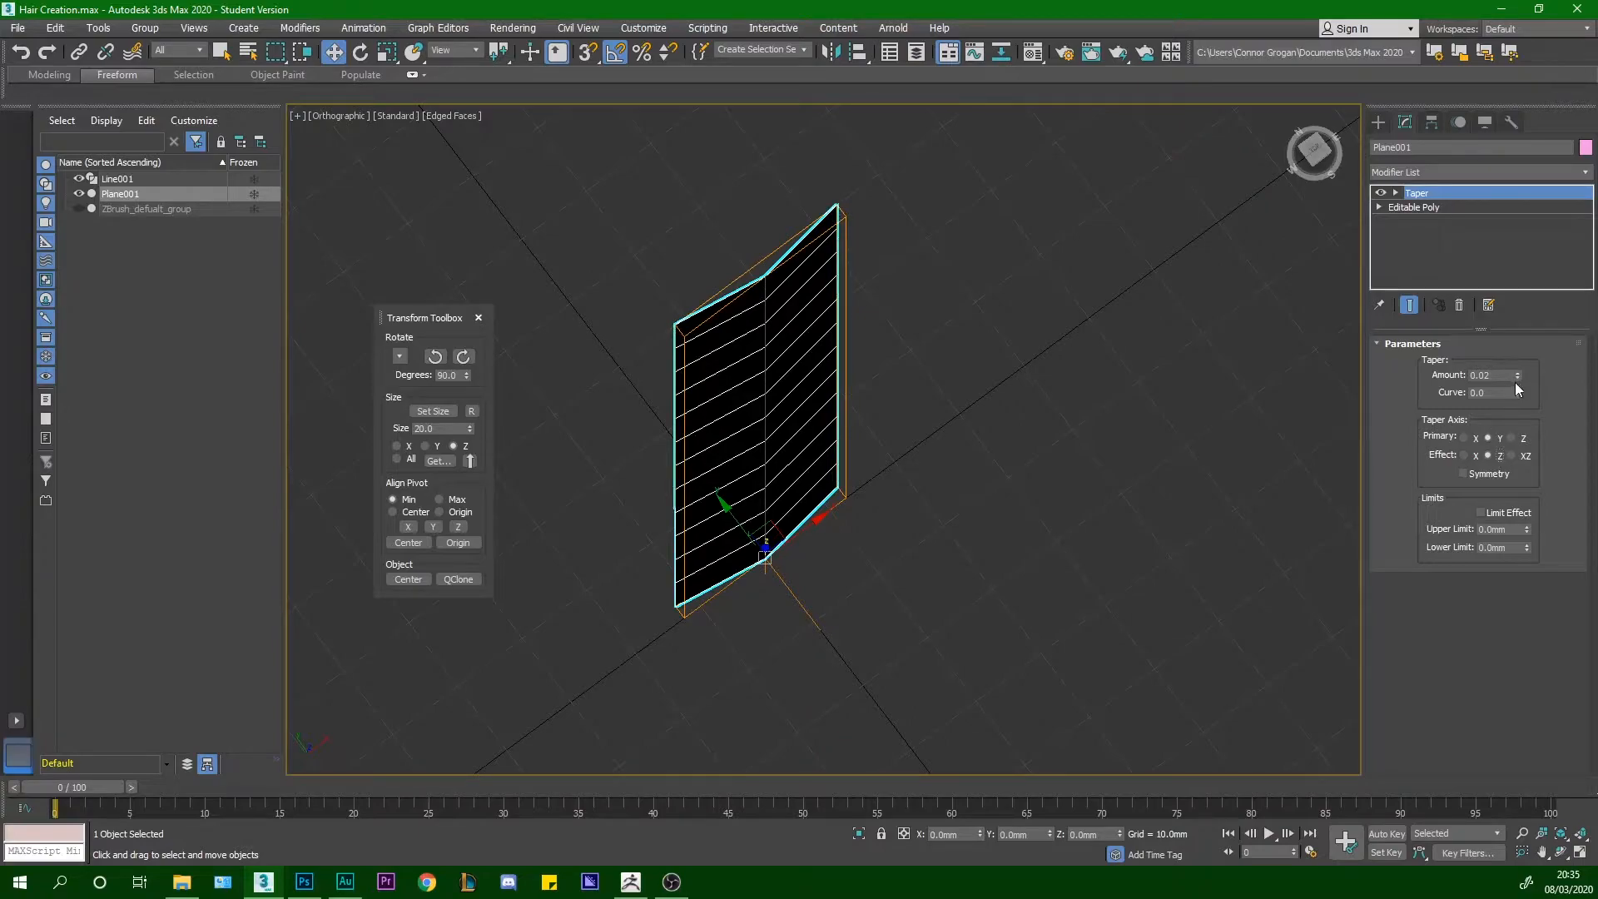
drag(1516, 383, 1489, 250)
middle_drag(1160, 205, 970, 358)
scroll(1115, 303, down, 2)
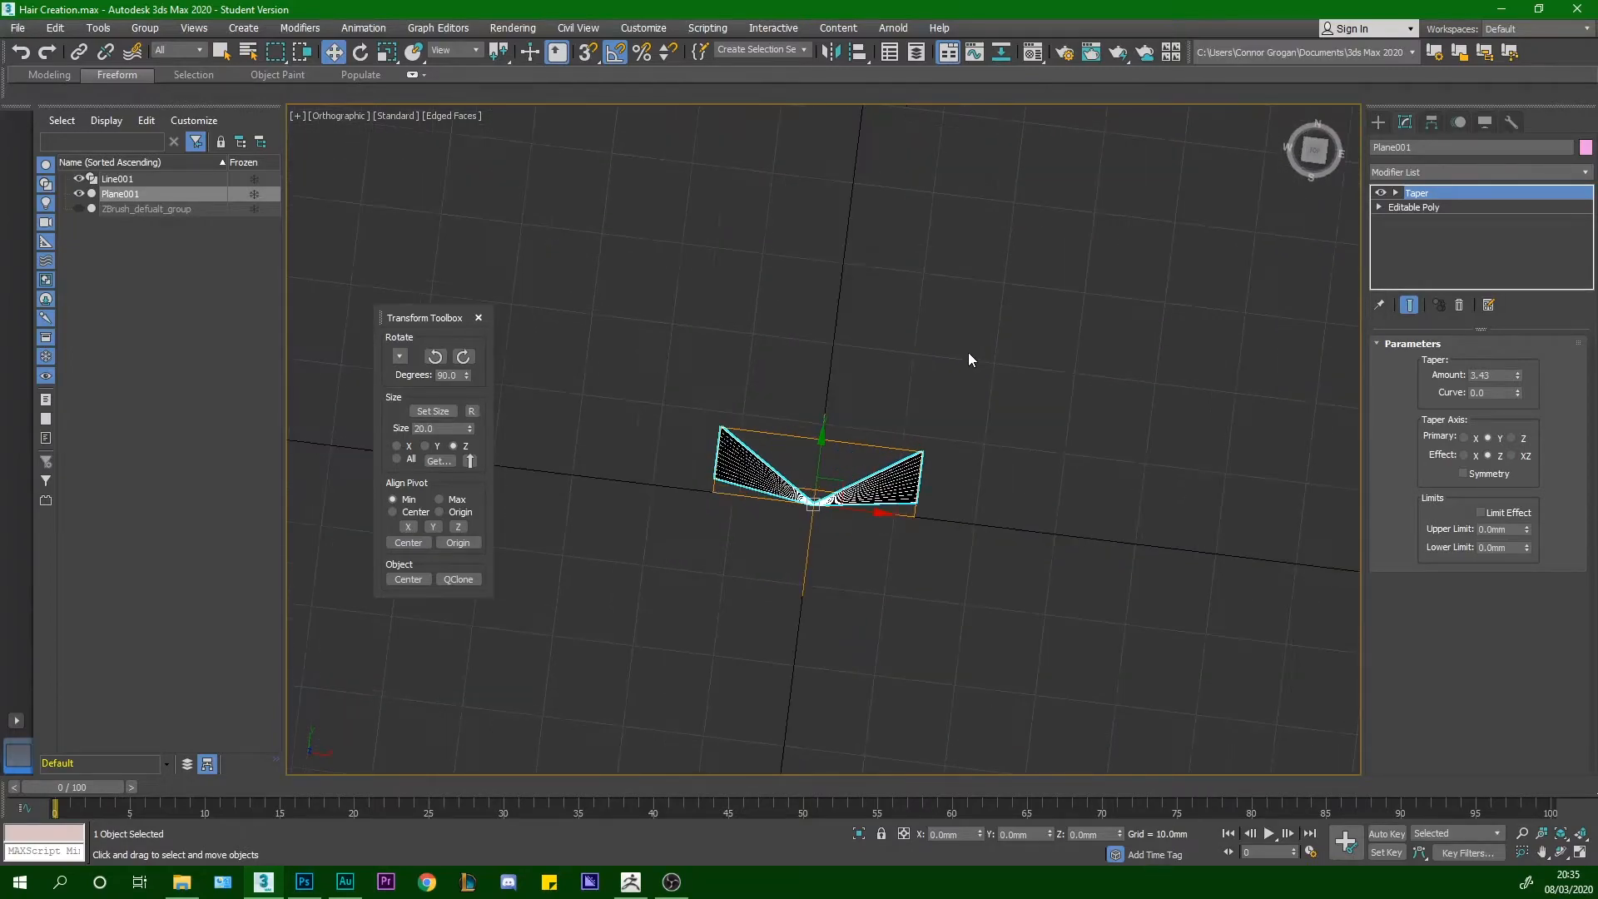
drag(1516, 376, 1448, 301)
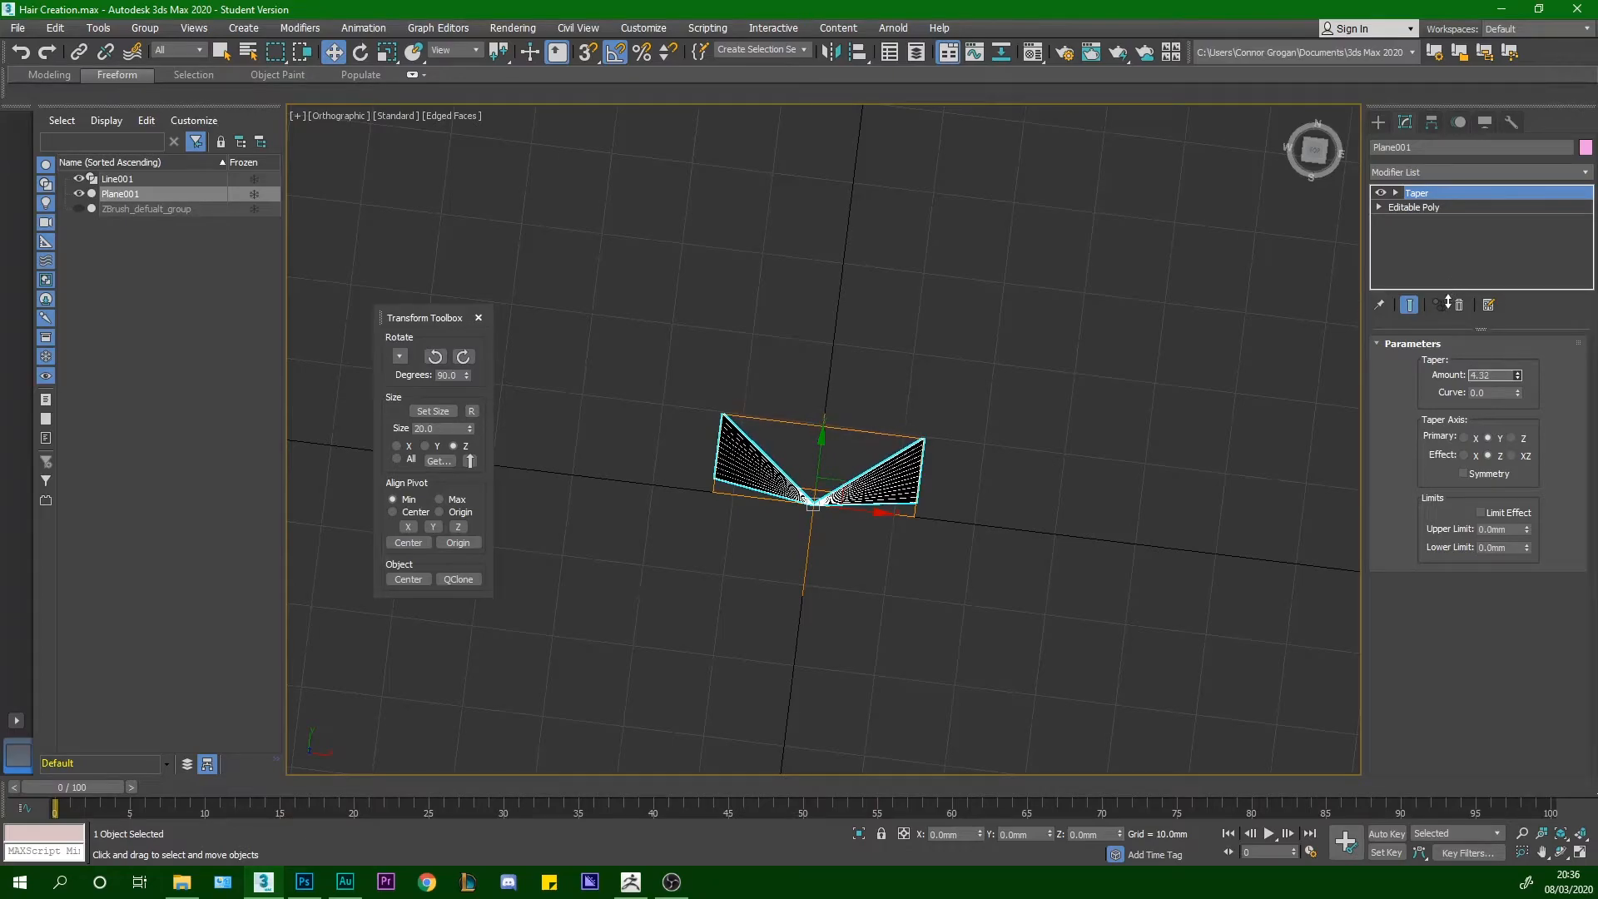
mouse_move(863, 446)
alt+middle_down()
mouse_move(902, 360)
mouse_move(934, 361)
mouse_move(1033, 296)
mouse_move(1020, 453)
mouse_move(1031, 496)
mouse_move(1048, 482)
mouse_move(972, 496)
mouse_move(855, 467)
mouse_move(862, 455)
alt+middle_up()
alt+middle_drag(1090, 438, 914, 460)
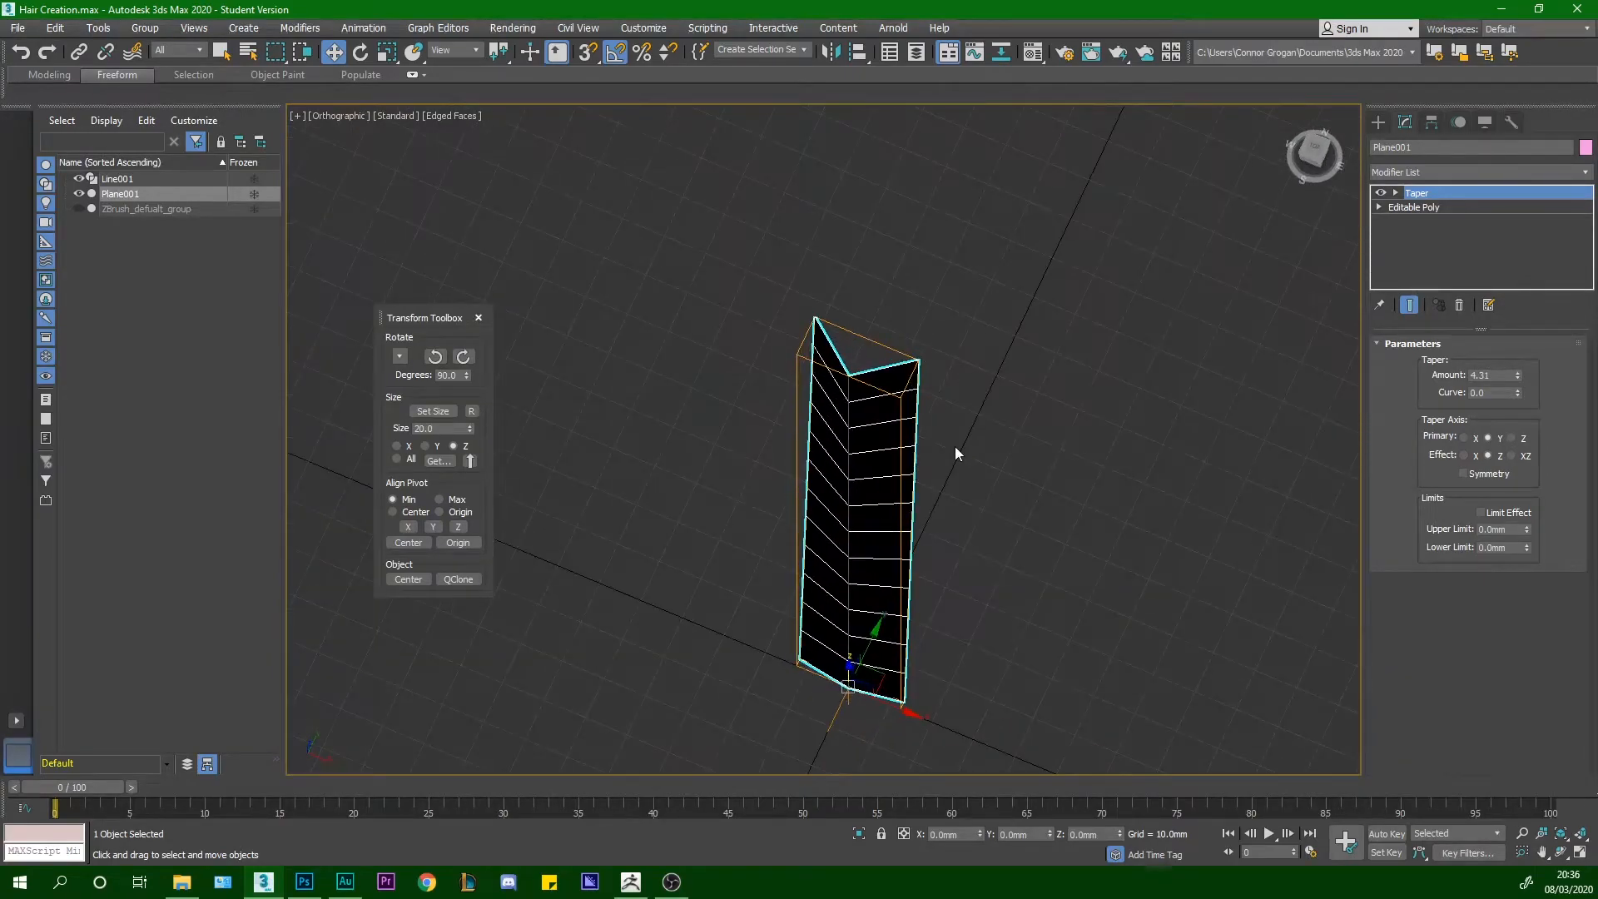
Adjust the taper's curve to -1.8, checking the strand's profile from the side and above
scroll(925, 452, up, 3)
drag(1517, 394, 1448, 196)
alt+middle_drag(999, 324, 940, 305)
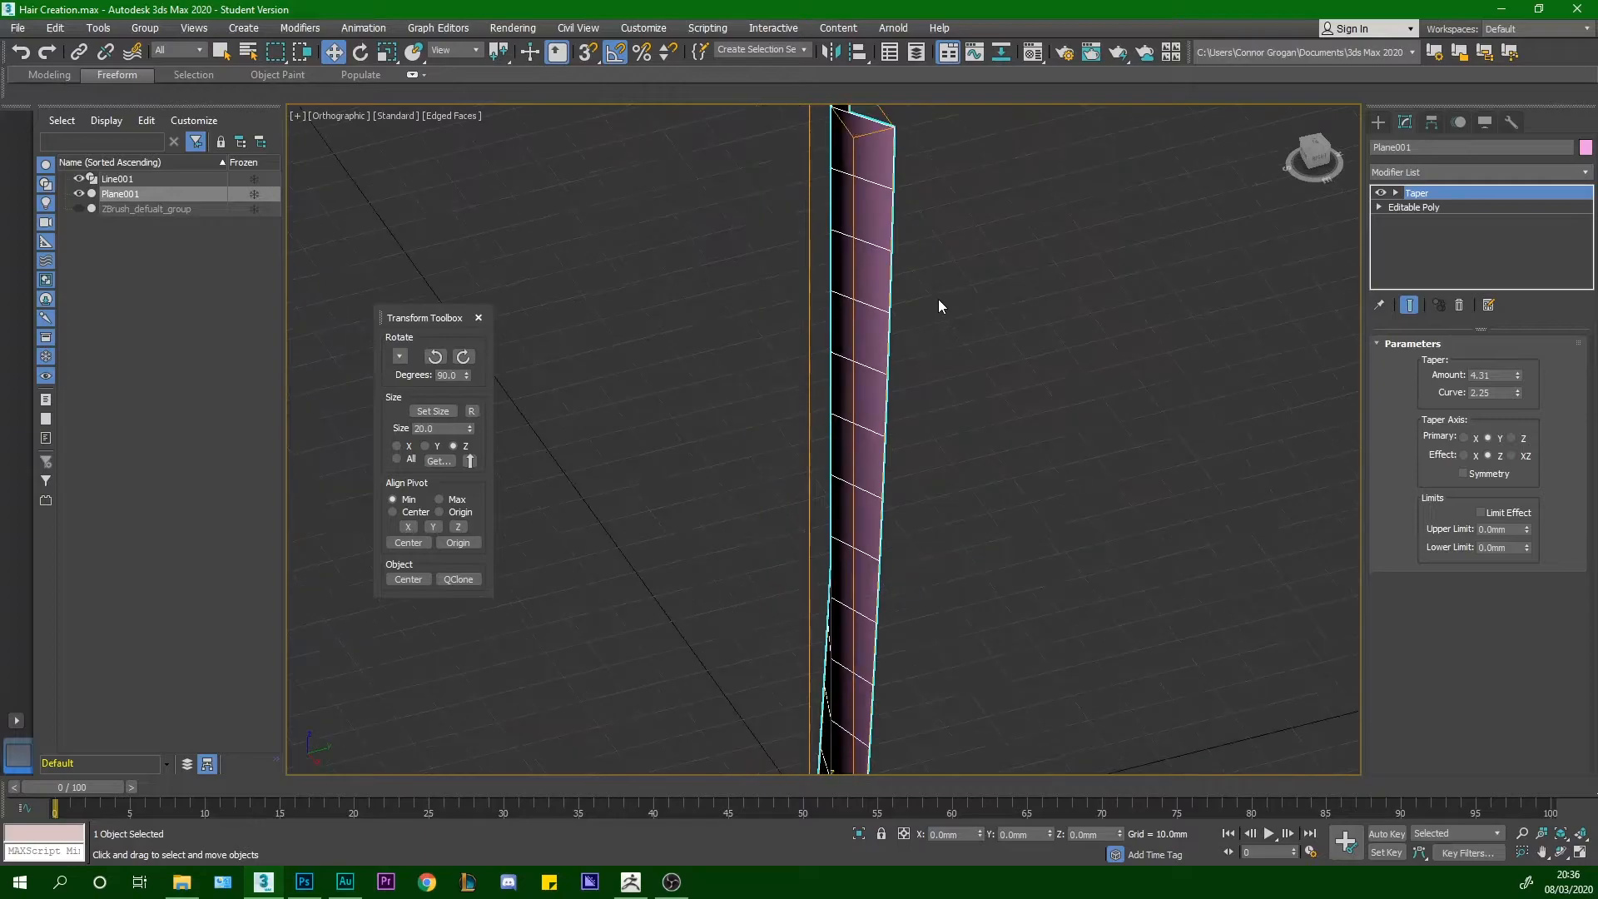
drag(1520, 391, 1367, 53)
alt+middle_drag(974, 335, 1003, 325)
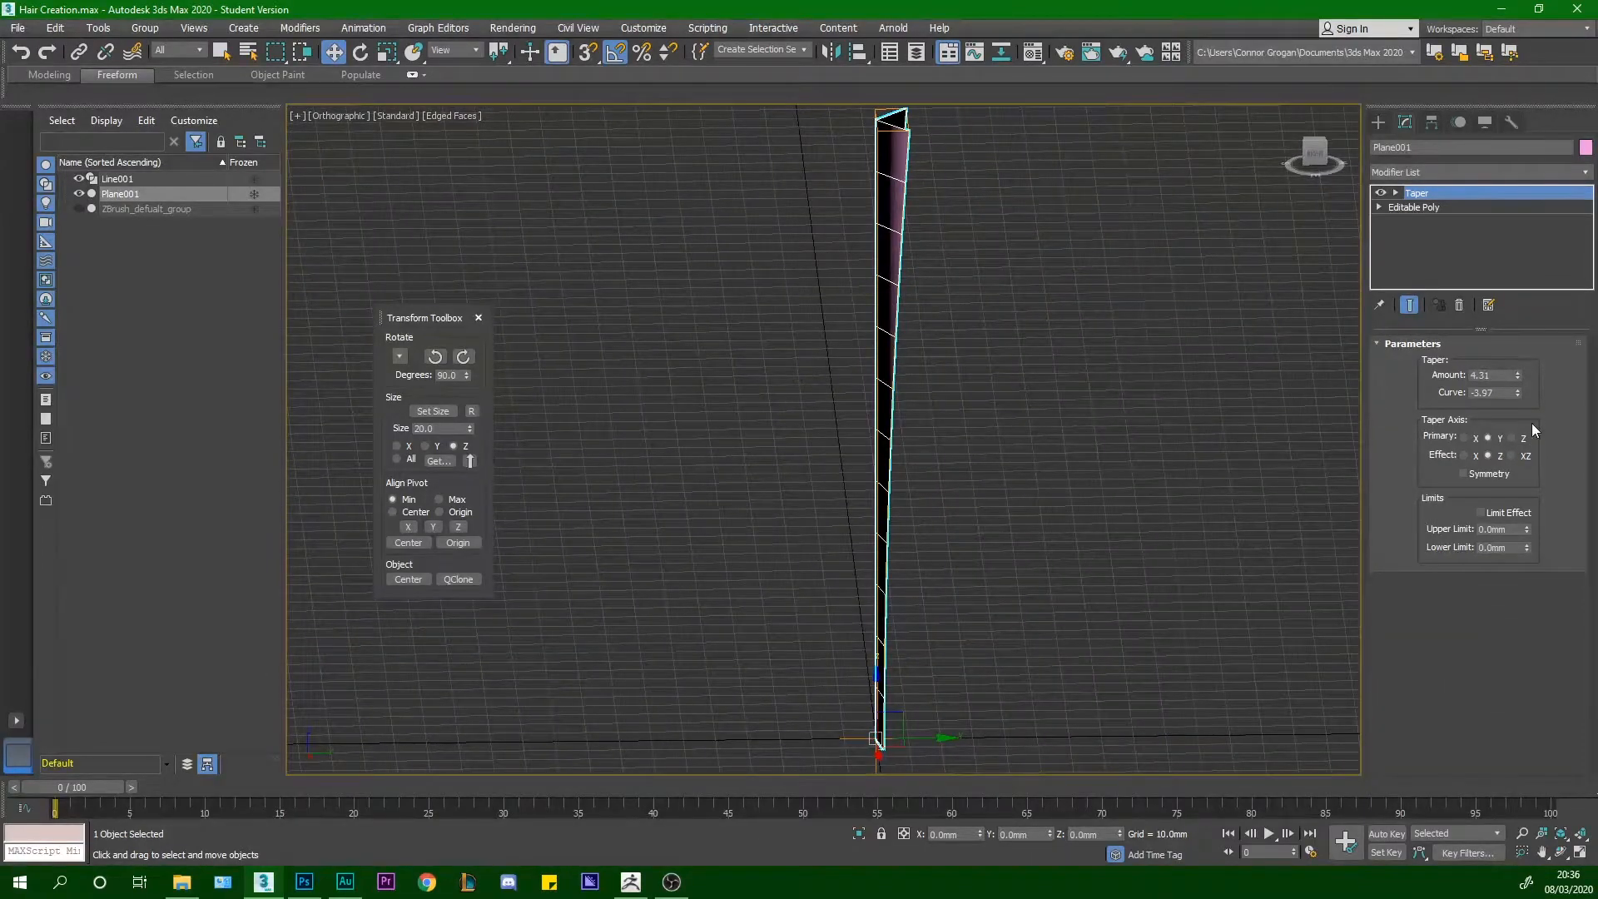
drag(1516, 397, 1438, 381)
alt+middle_drag(1151, 340, 990, 450)
click(1309, 153)
scroll(911, 523, up, 9)
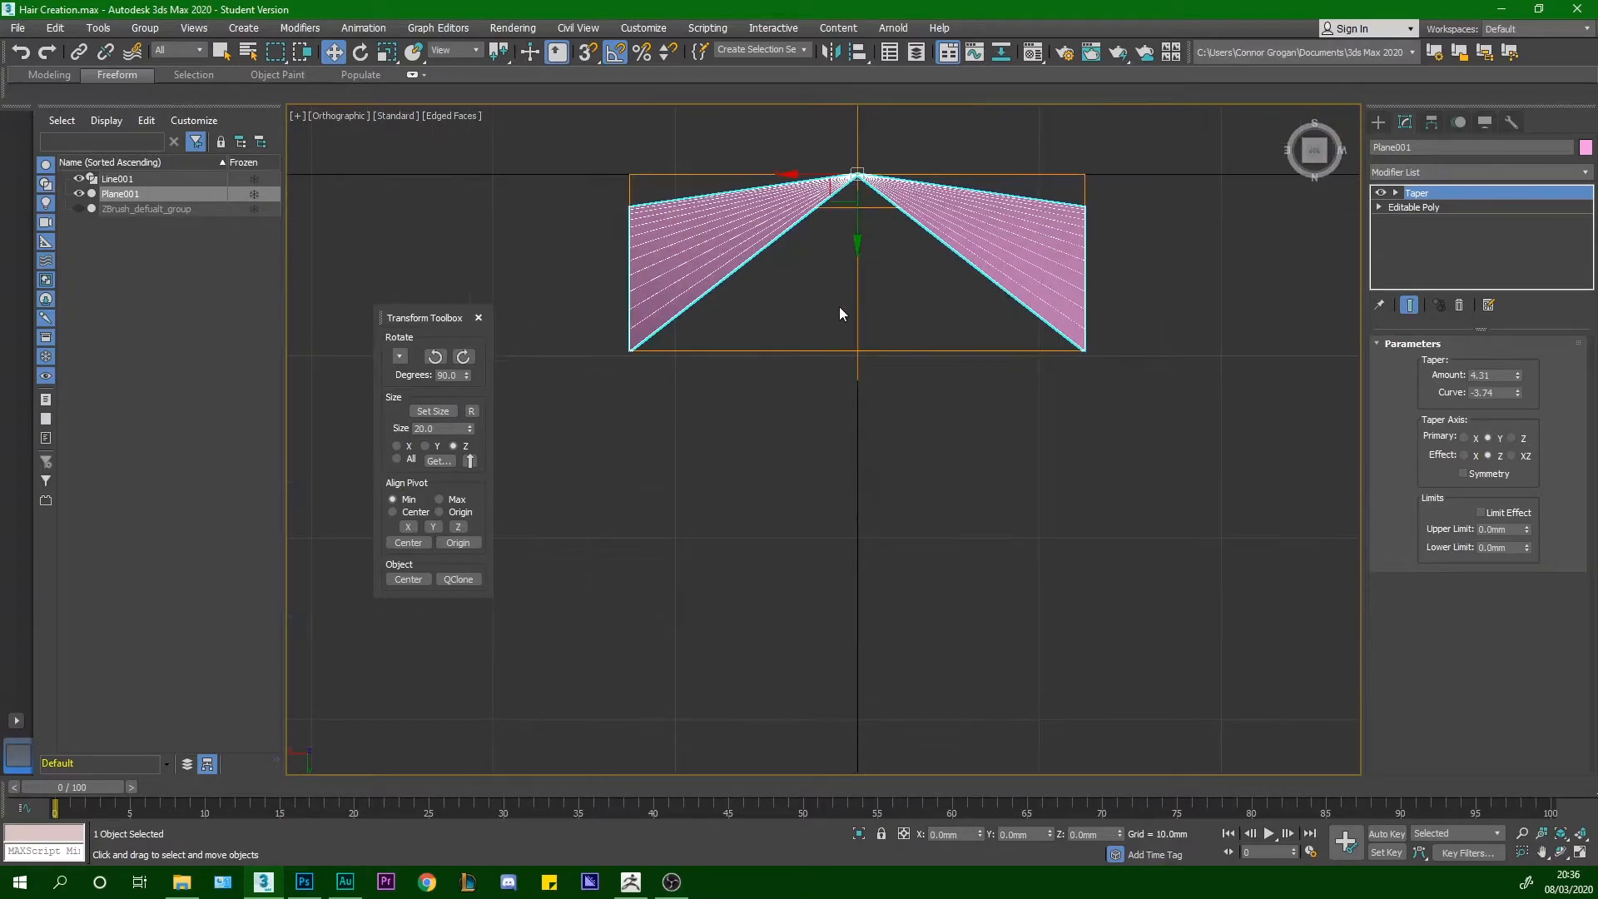
middle_drag(847, 357, 839, 327)
drag(1517, 392, 1105, 225)
alt+middle_drag(1105, 225, 965, 307)
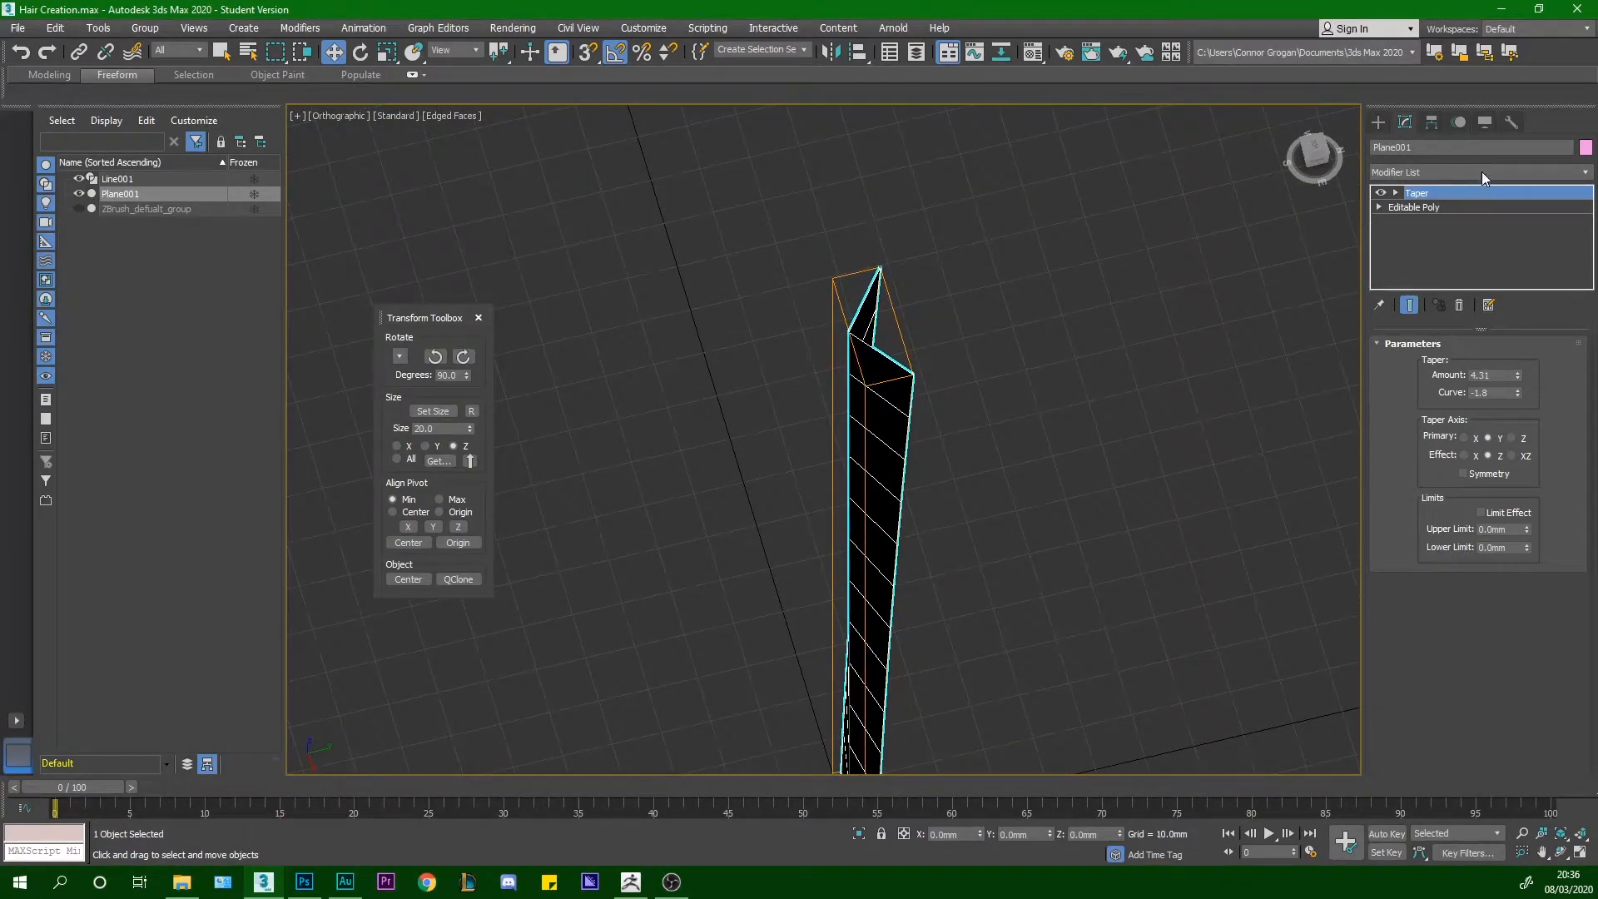
Apply a second Taper modifier to the strand with primary axis Y, effect XZ and amount -0.29
click(1481, 171)
key(t)
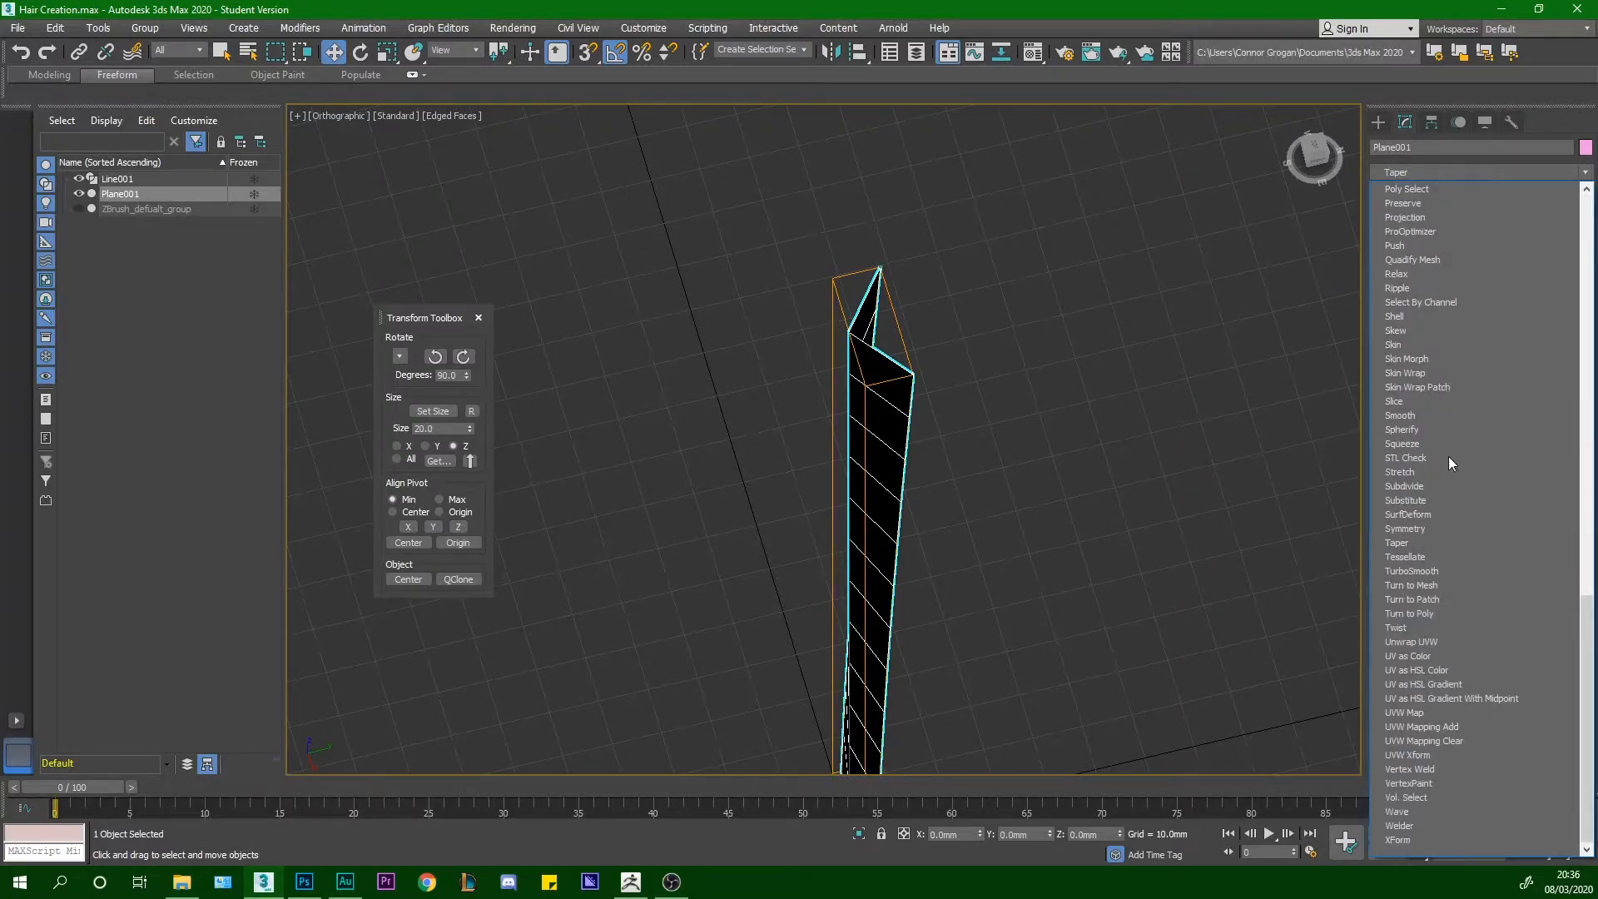
click(1453, 544)
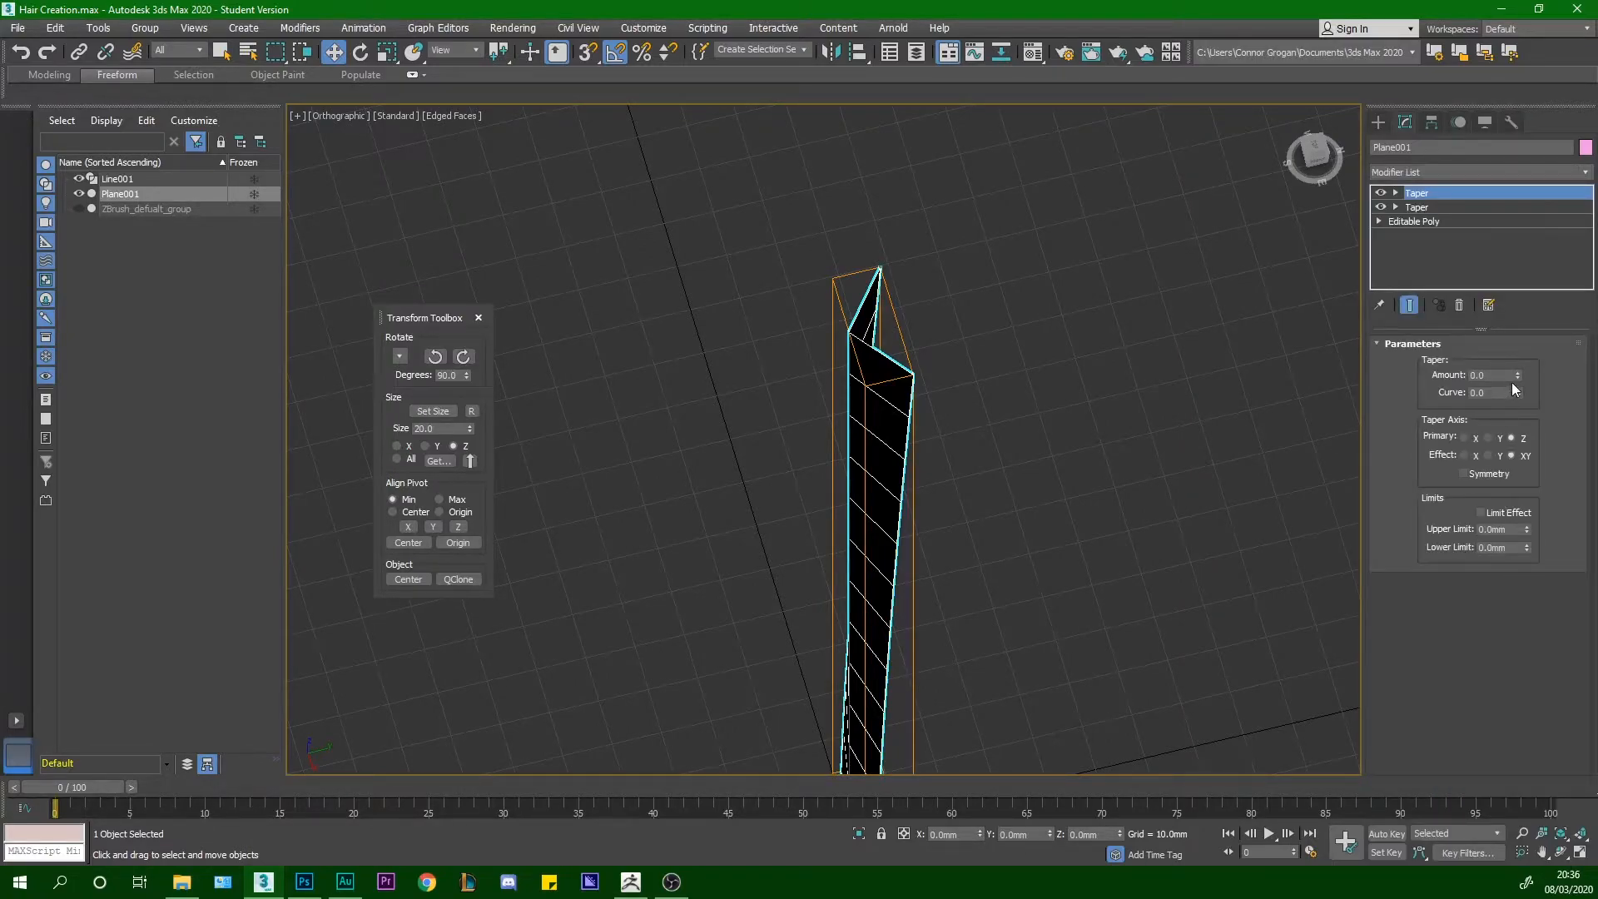
drag(1520, 372, 1519, 407)
scroll(1005, 408, down, 2)
alt+middle_drag(1006, 408, 1081, 359)
drag(1516, 369, 1513, 388)
alt+middle_drag(1118, 422, 1008, 355)
Collapse all of the strand's modifiers into the Editable Poly
right_click(1437, 194)
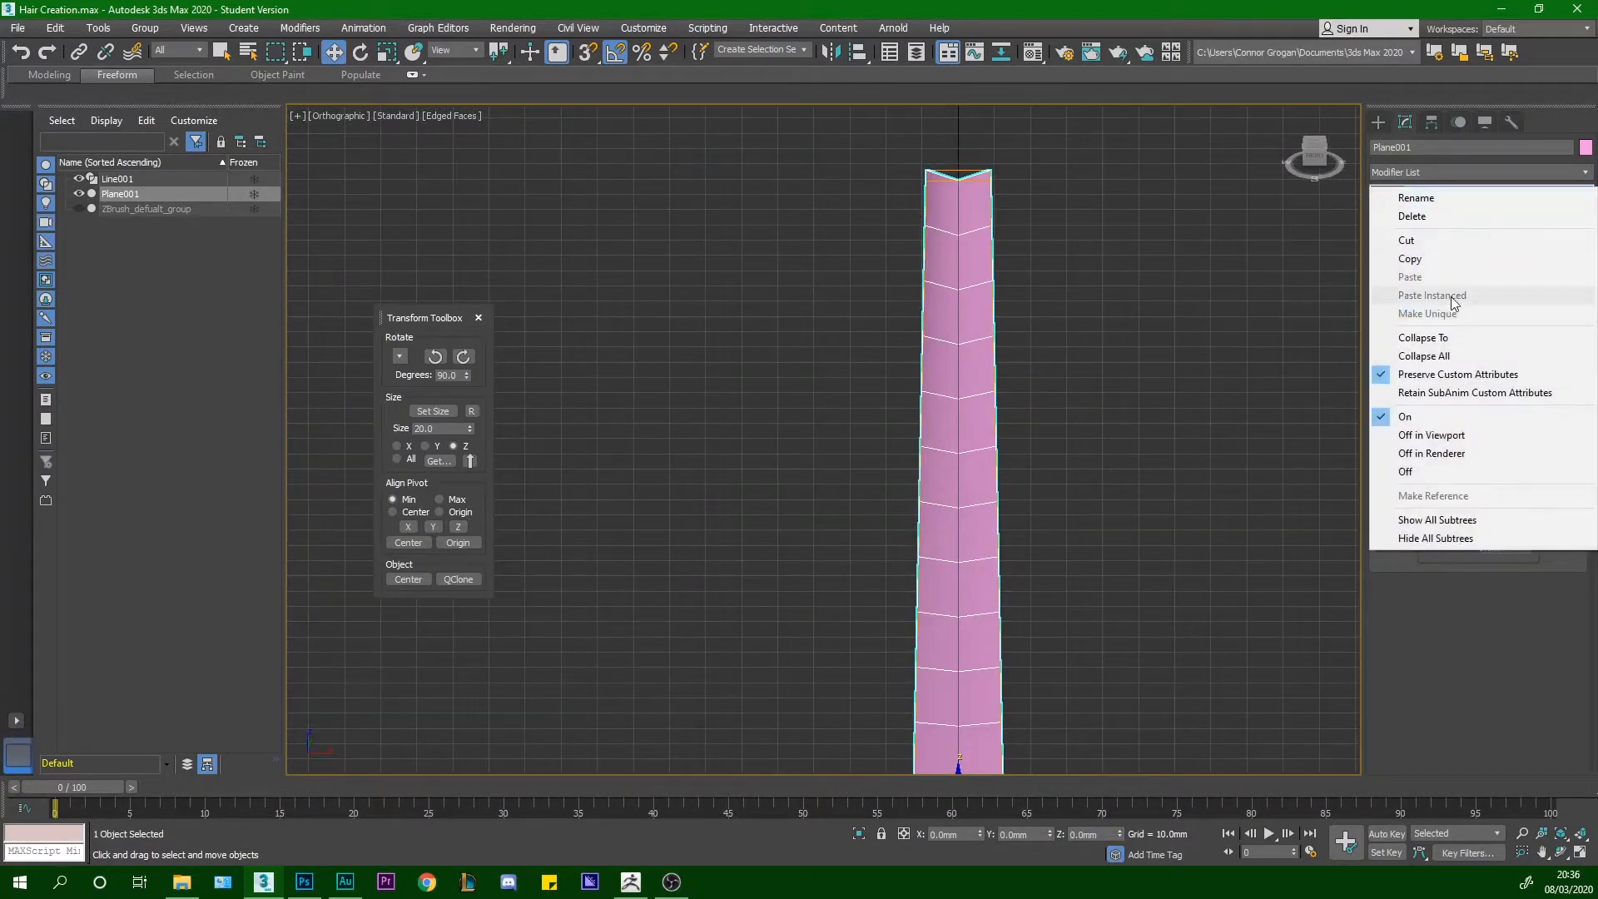
click(1428, 358)
click(877, 491)
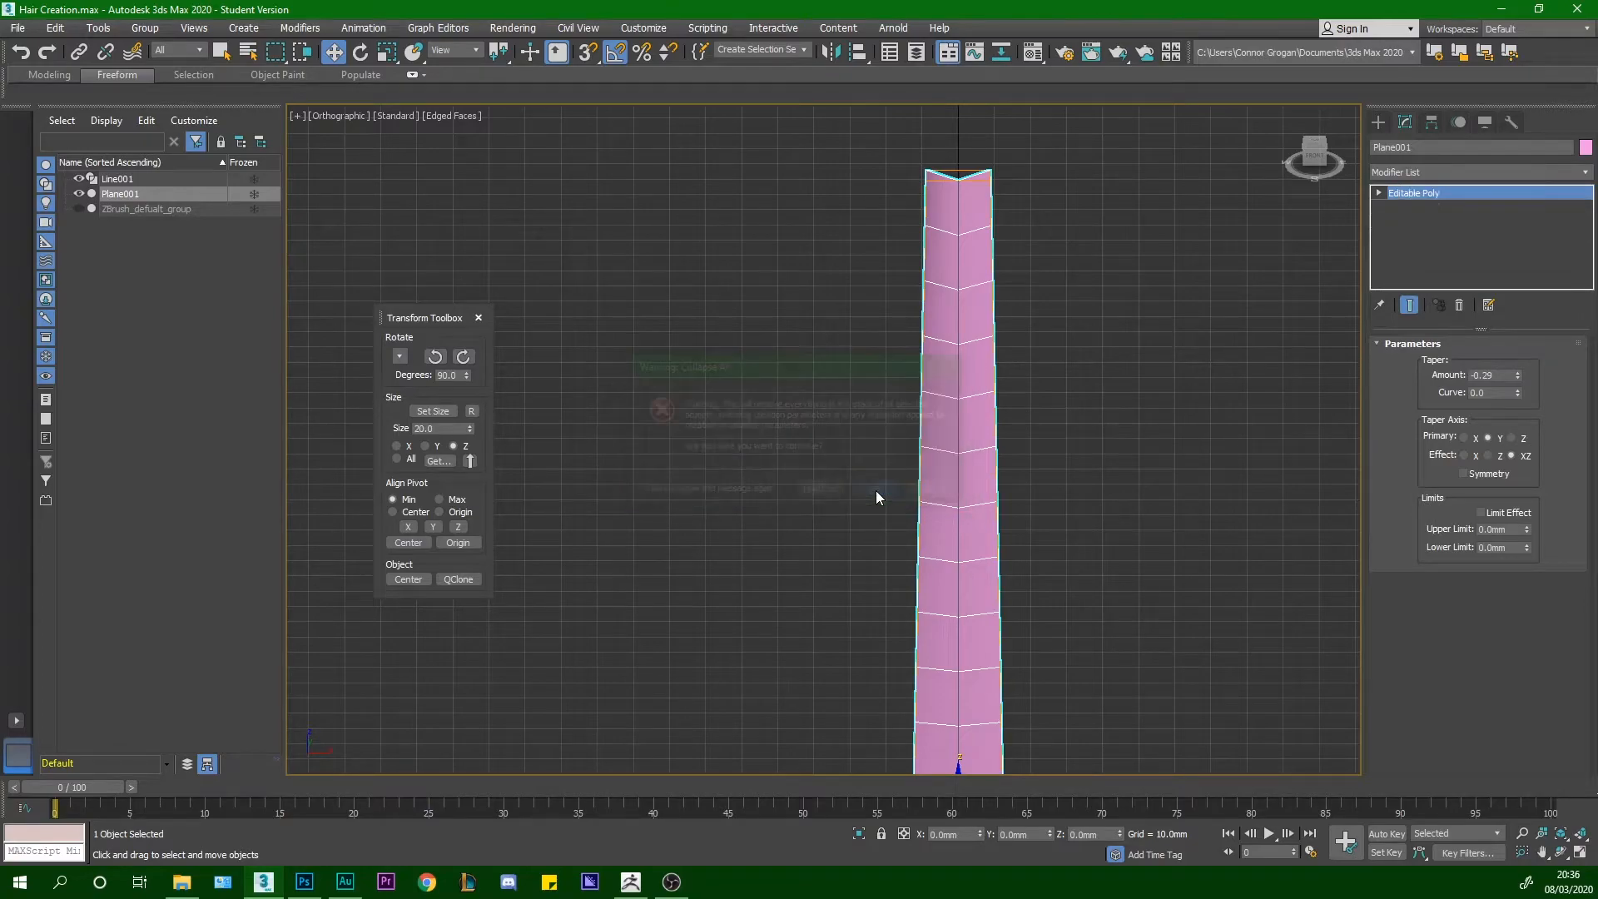
alt+middle_drag(882, 458, 911, 401)
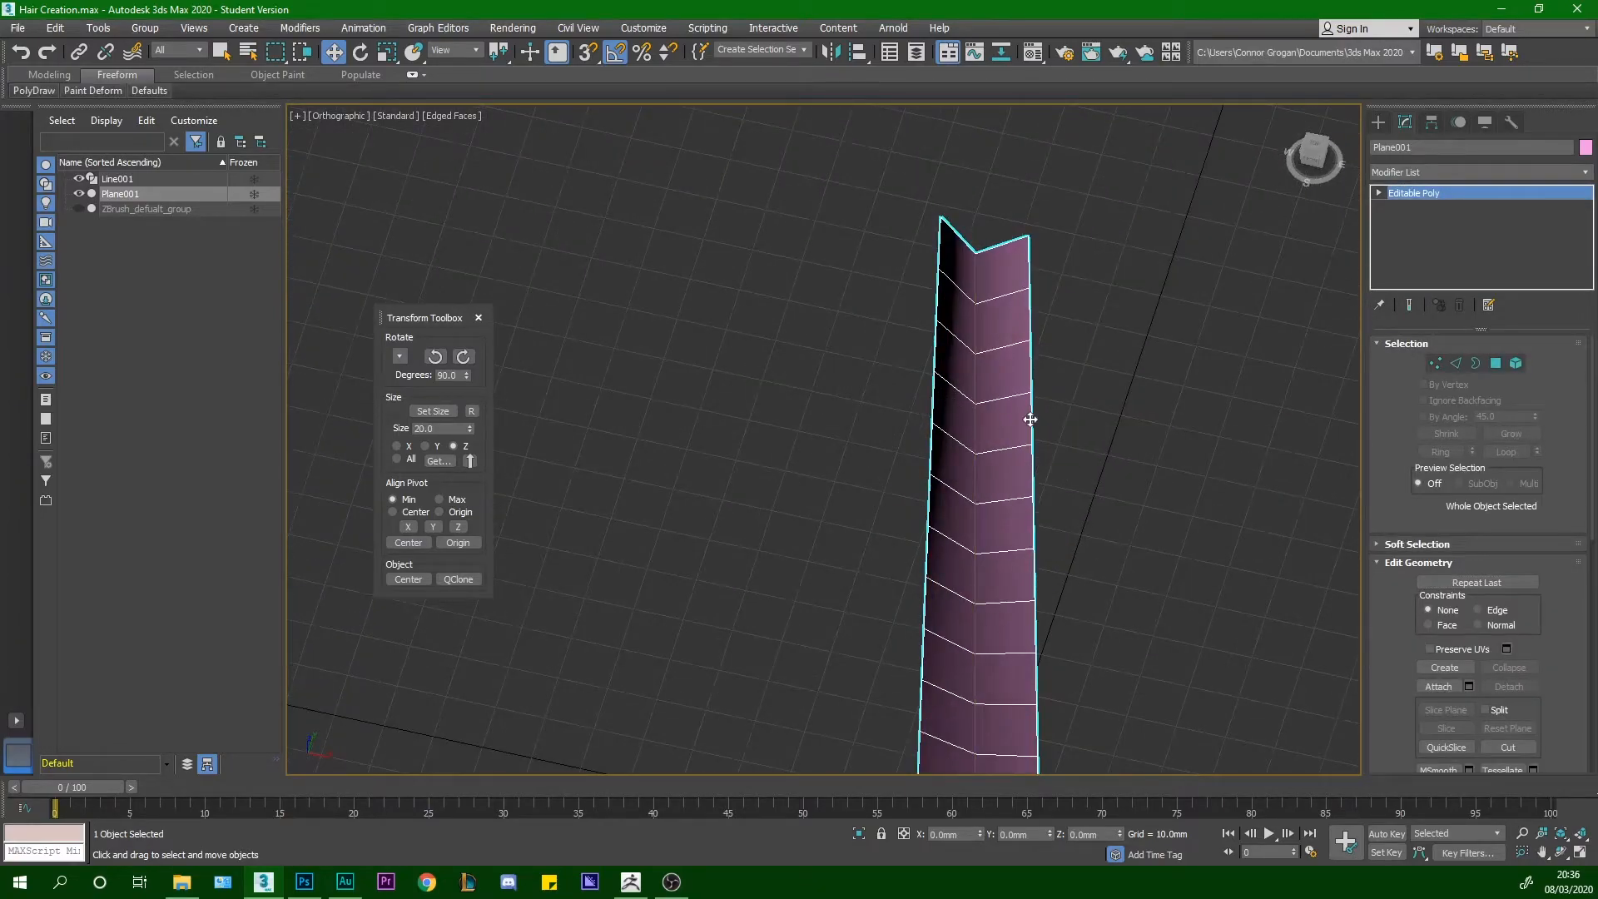
Apply a PathDeform (WSM) modifier to the tapered strand and pick the vertical line as its path
click(1469, 168)
scroll(1449, 314, down, 10)
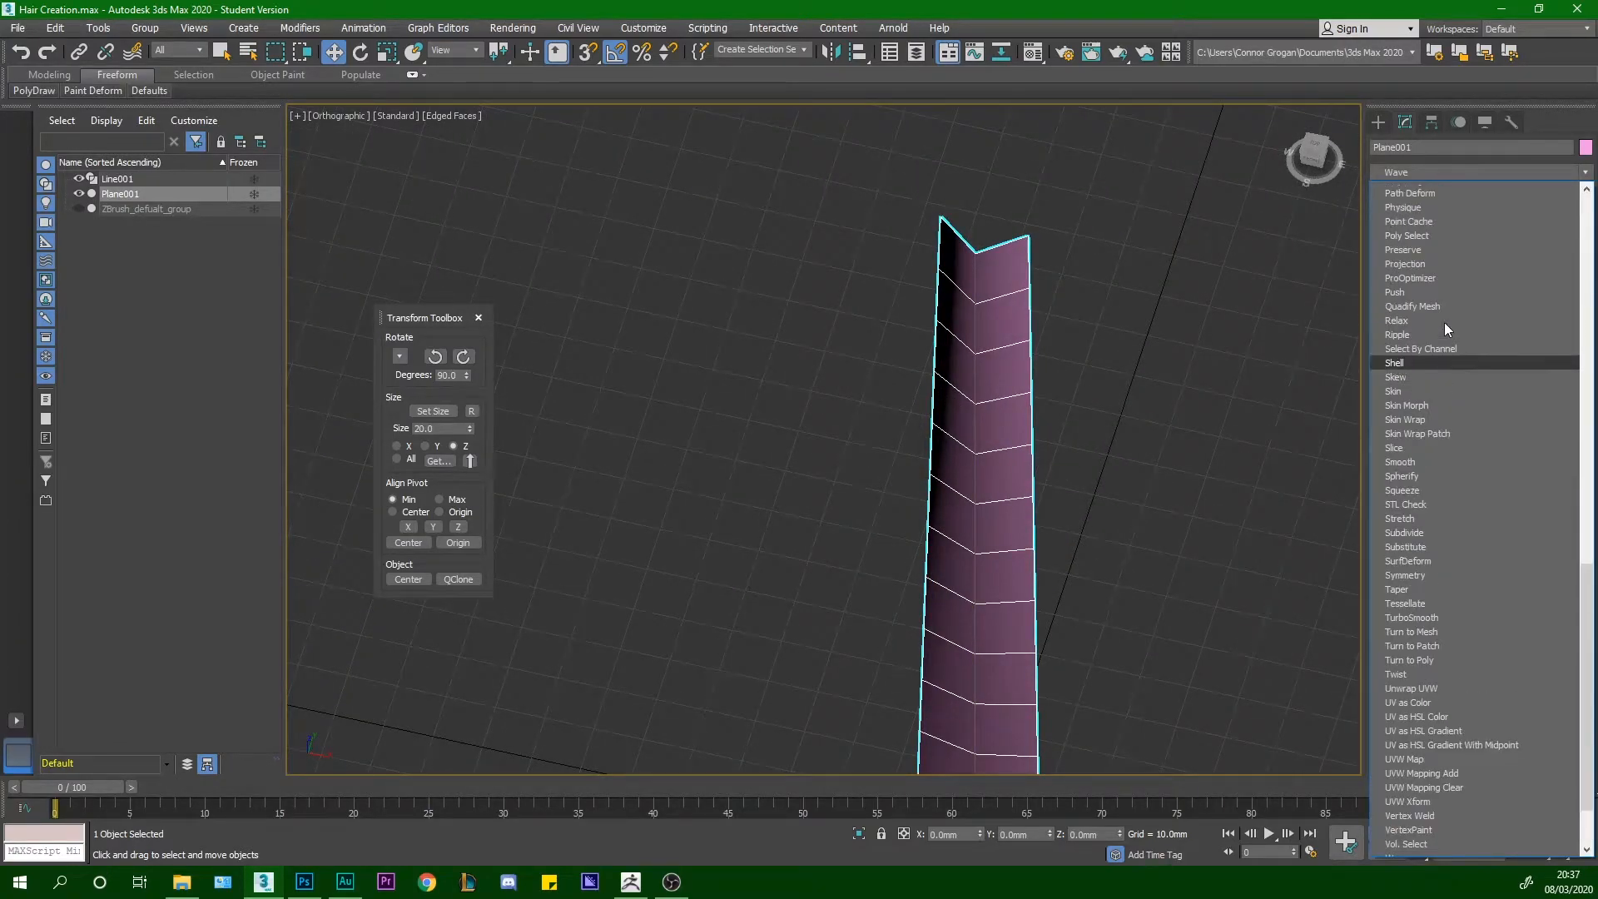
scroll(1446, 322, up, 10)
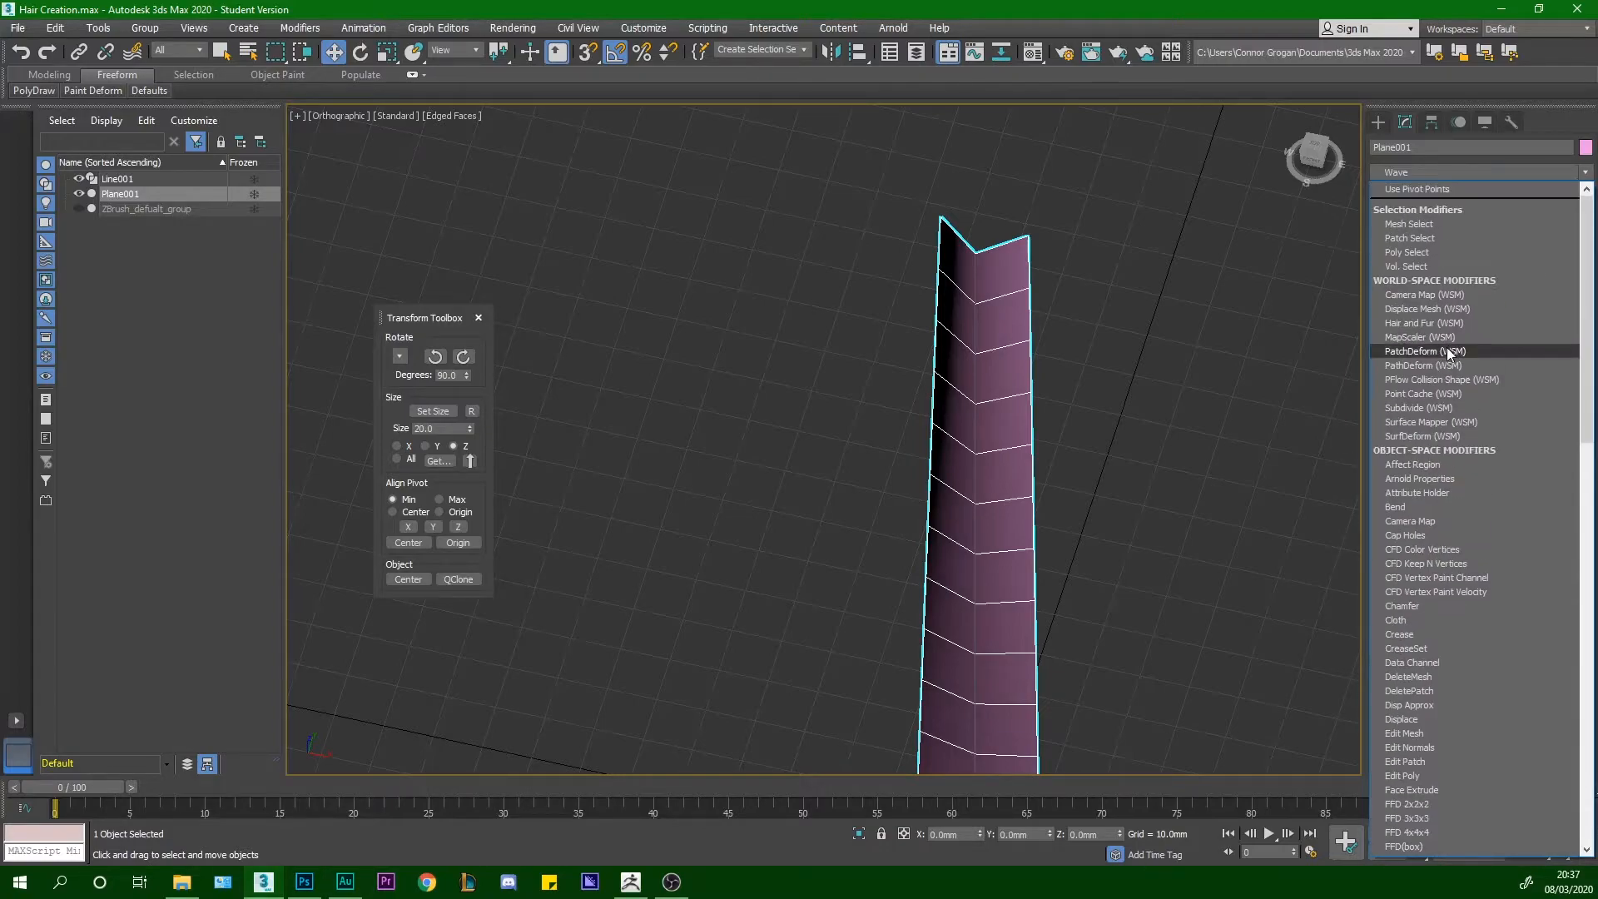
click(1450, 367)
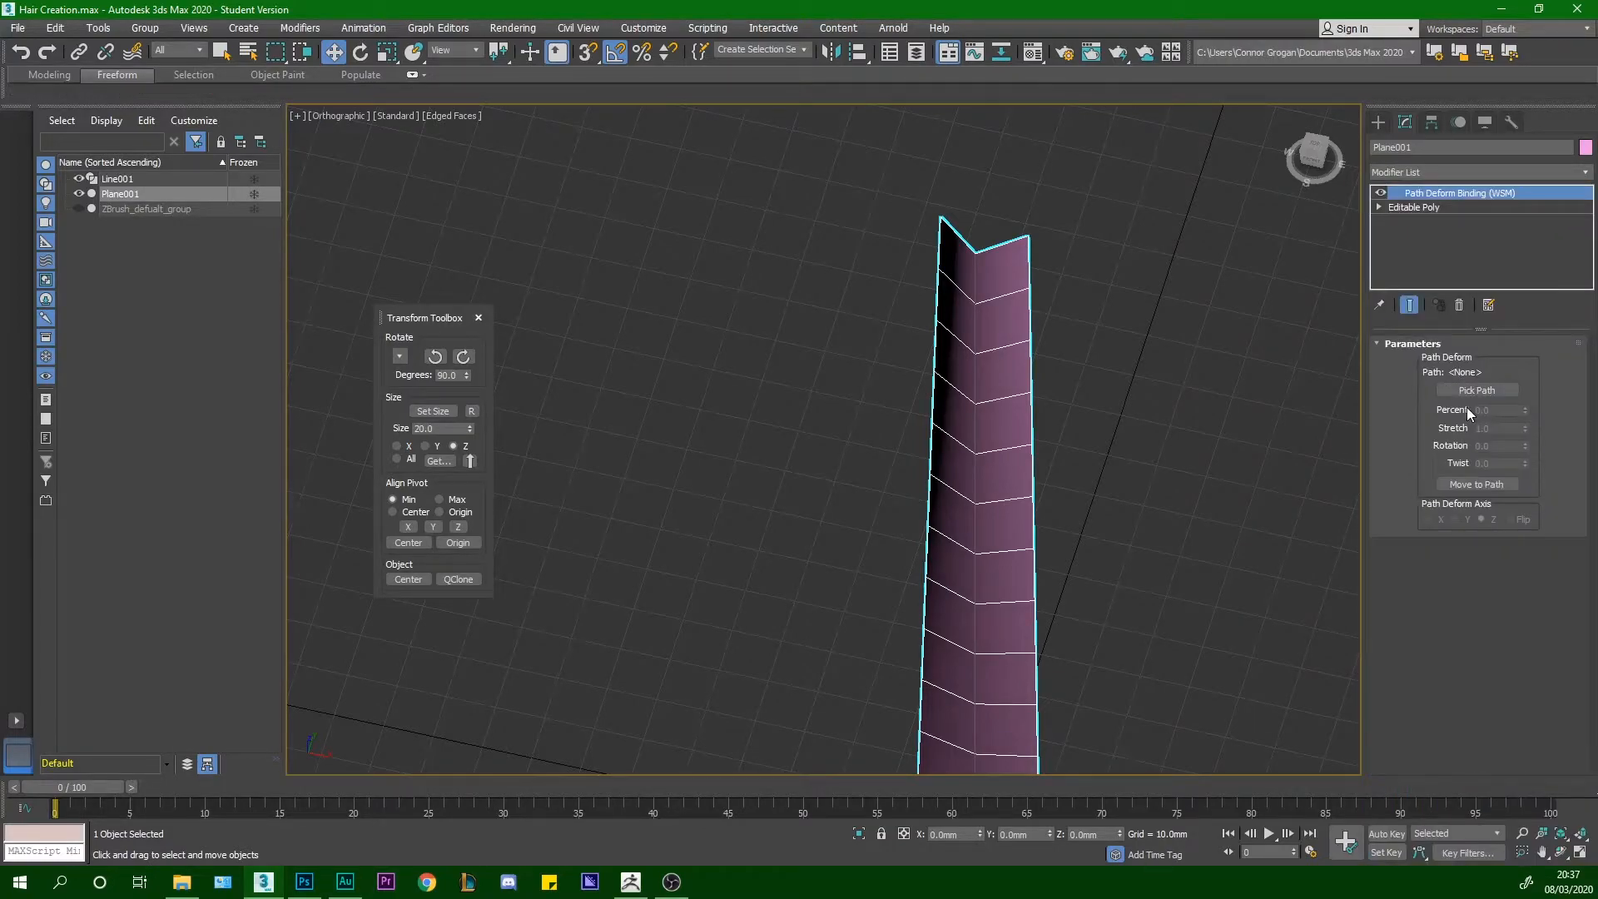
click(1468, 392)
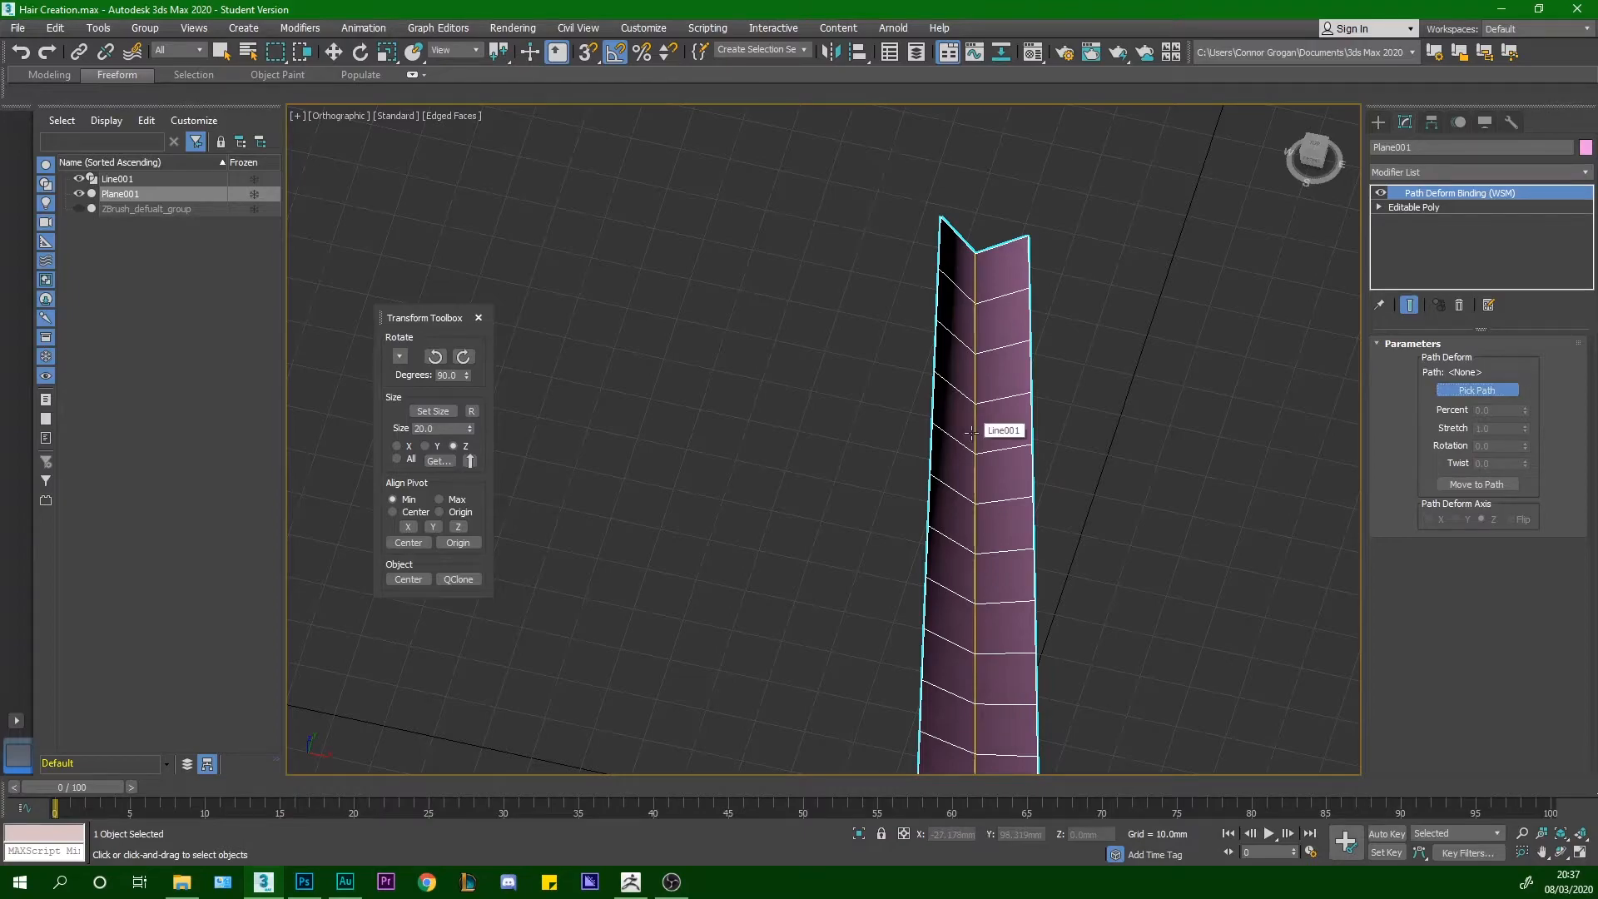
click(971, 432)
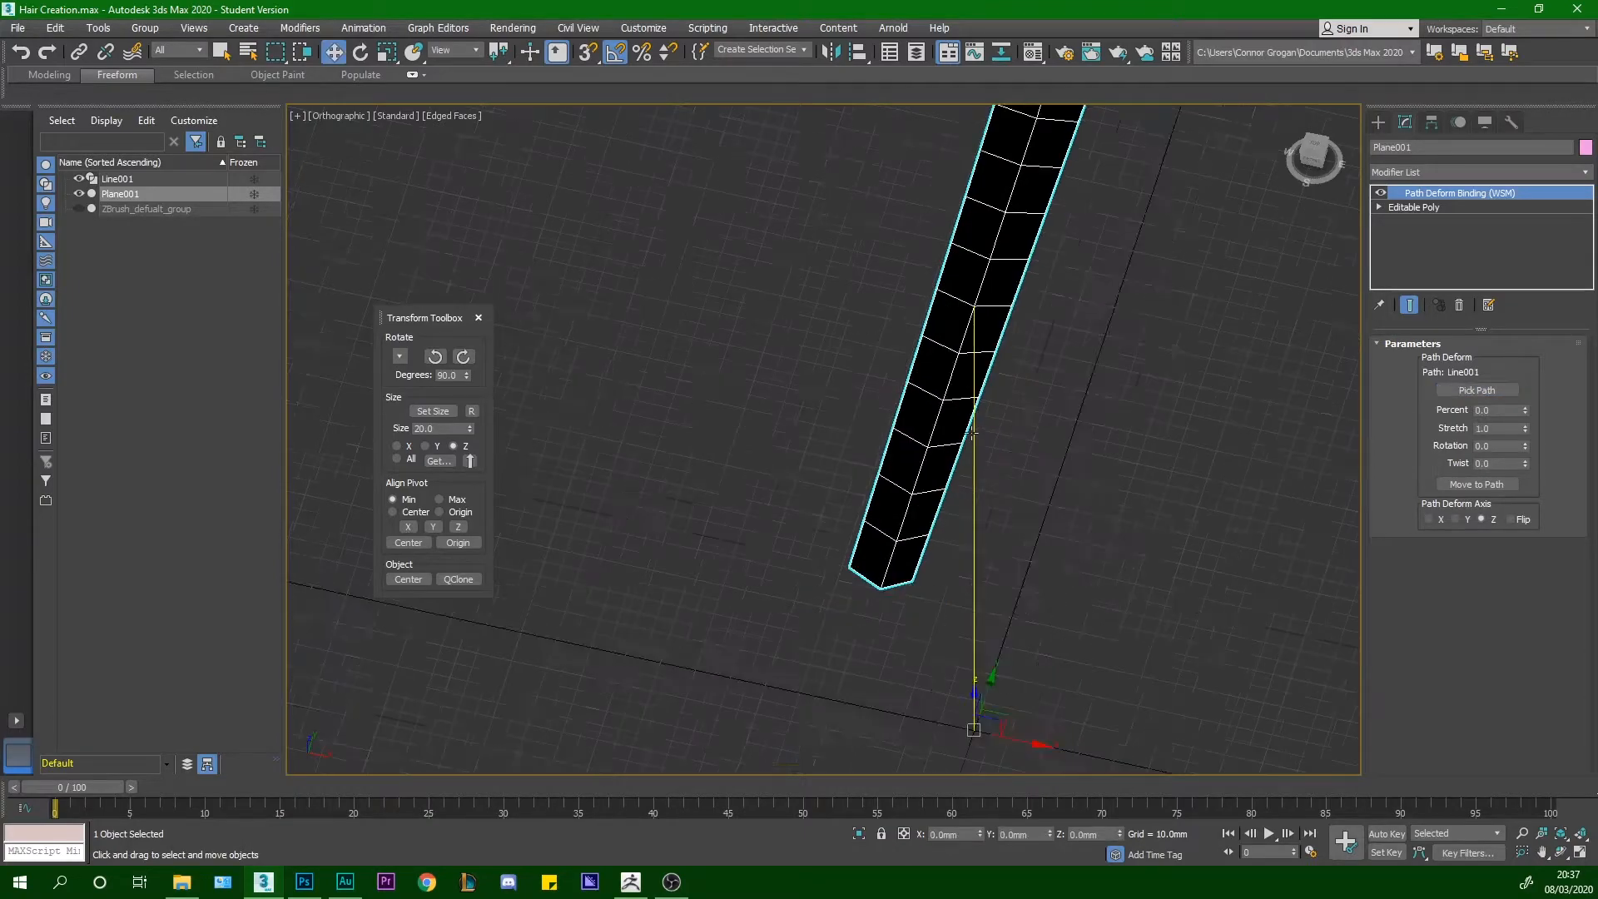
Set the tapered strand's path deform axis to Y, move it to the path and switch to the plain selection tool
click(1466, 519)
click(1475, 484)
alt+middle_drag(1074, 481, 968, 417)
scroll(977, 413, up, 5)
scroll(969, 416, down, 4)
scroll(944, 294, up, 5)
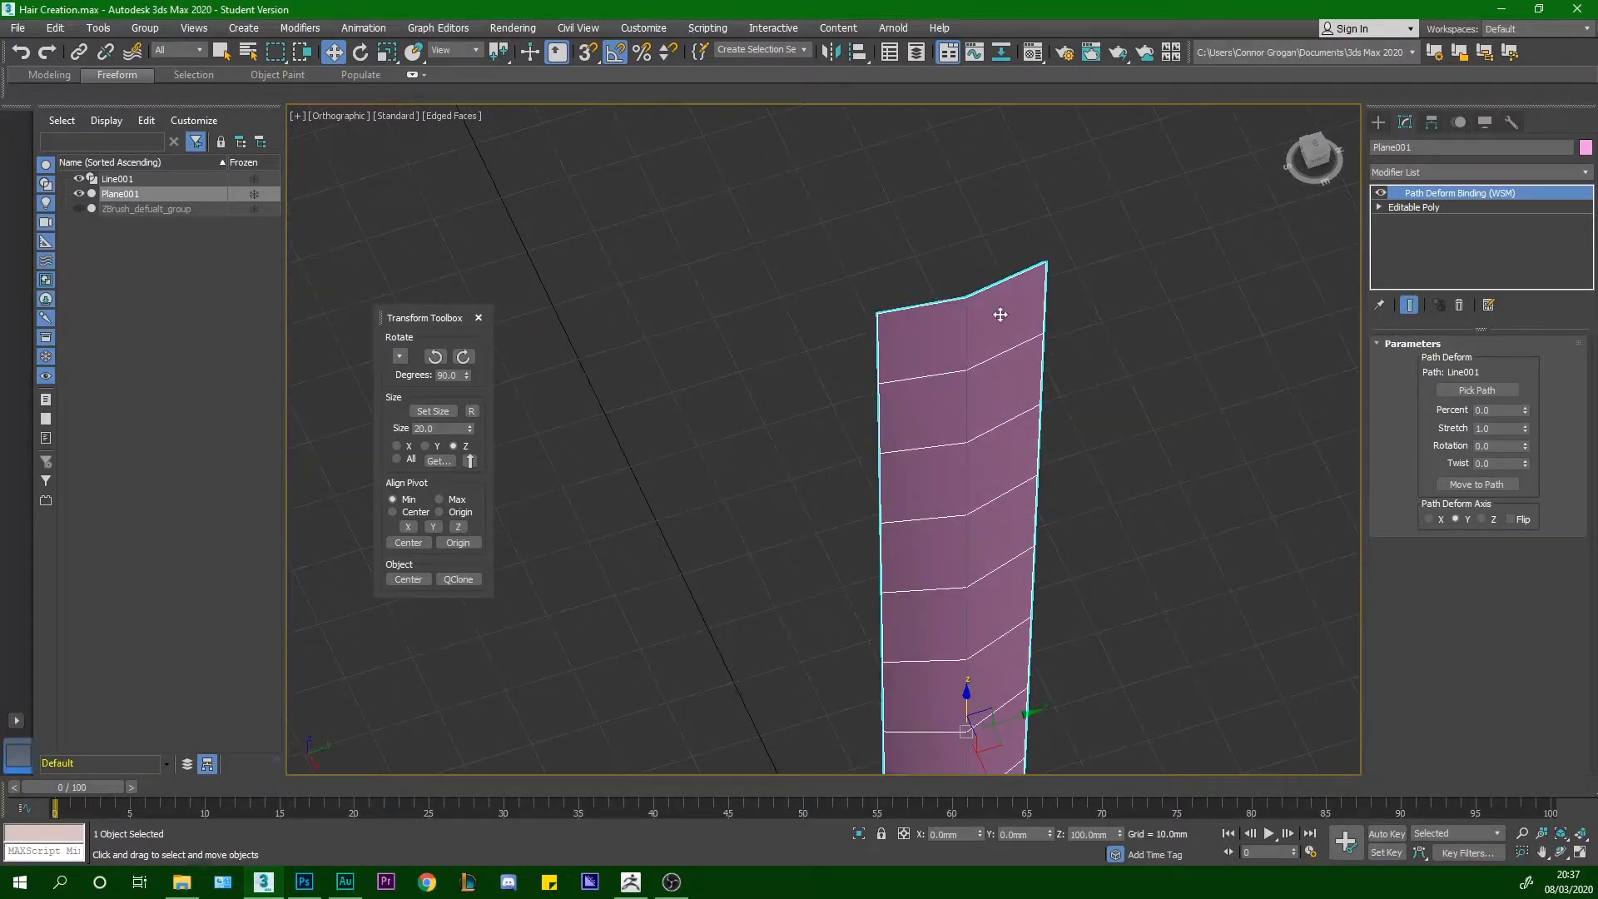
scroll(993, 314, down, 3)
middle_drag(1005, 487, 938, 439)
scroll(937, 438, up, 2)
scroll(938, 438, down, 2)
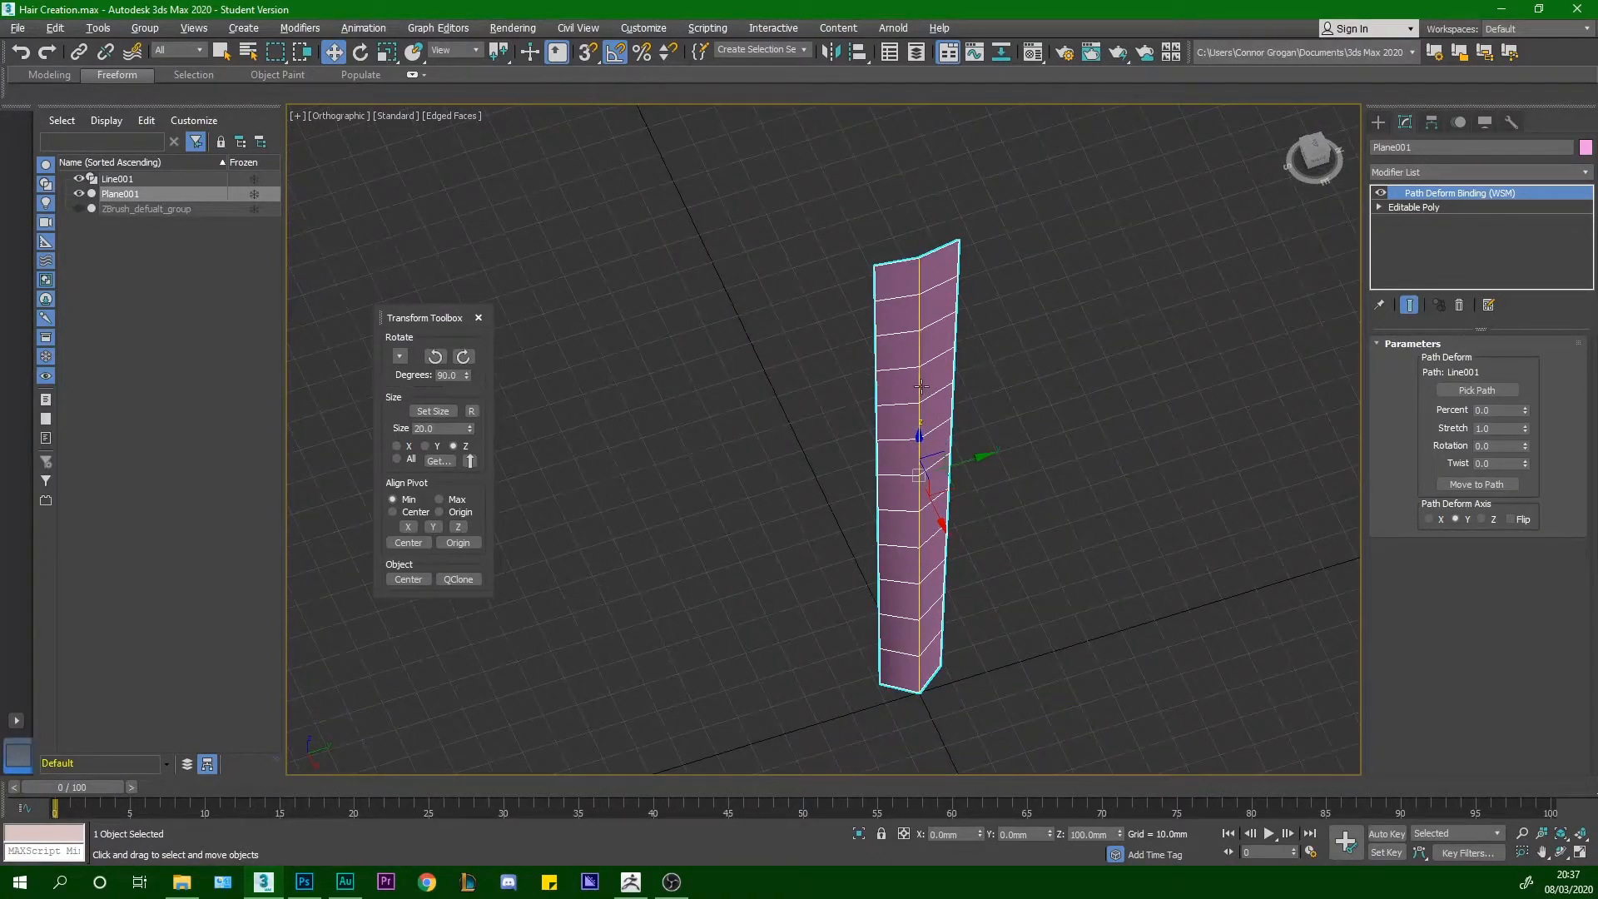
alt+middle_drag(928, 378, 931, 399)
scroll(909, 304, up, 4)
click(226, 53)
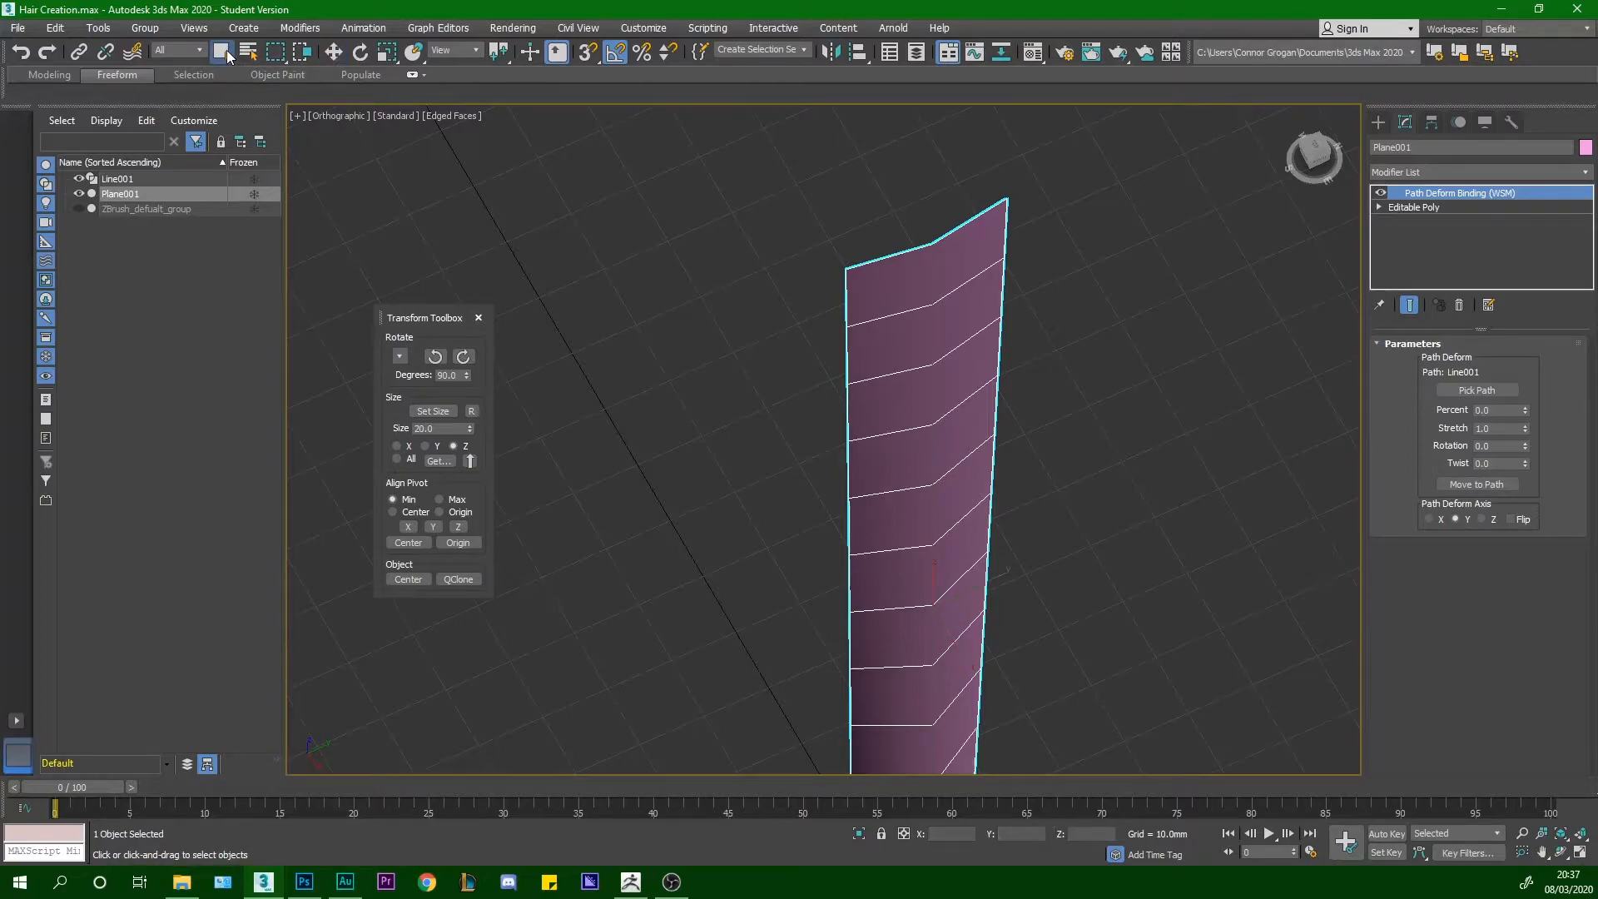
Enter vertex editing on the path line and convert all of its vertices to Smooth
click(933, 333)
click(1450, 407)
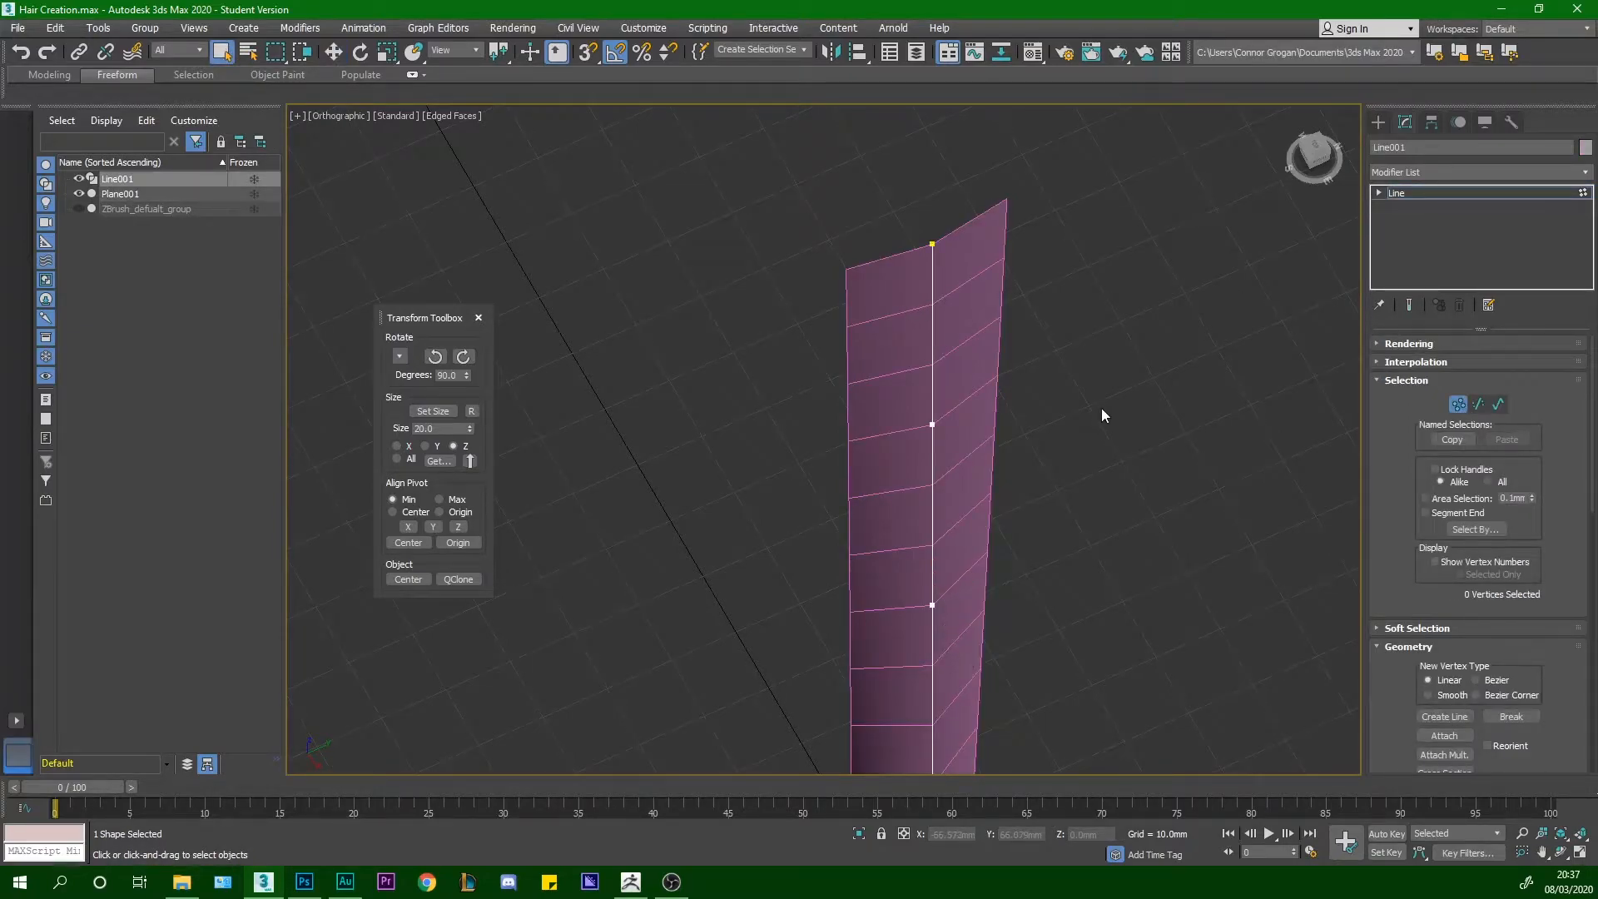
drag(959, 414, 957, 418)
scroll(949, 449, down, 4)
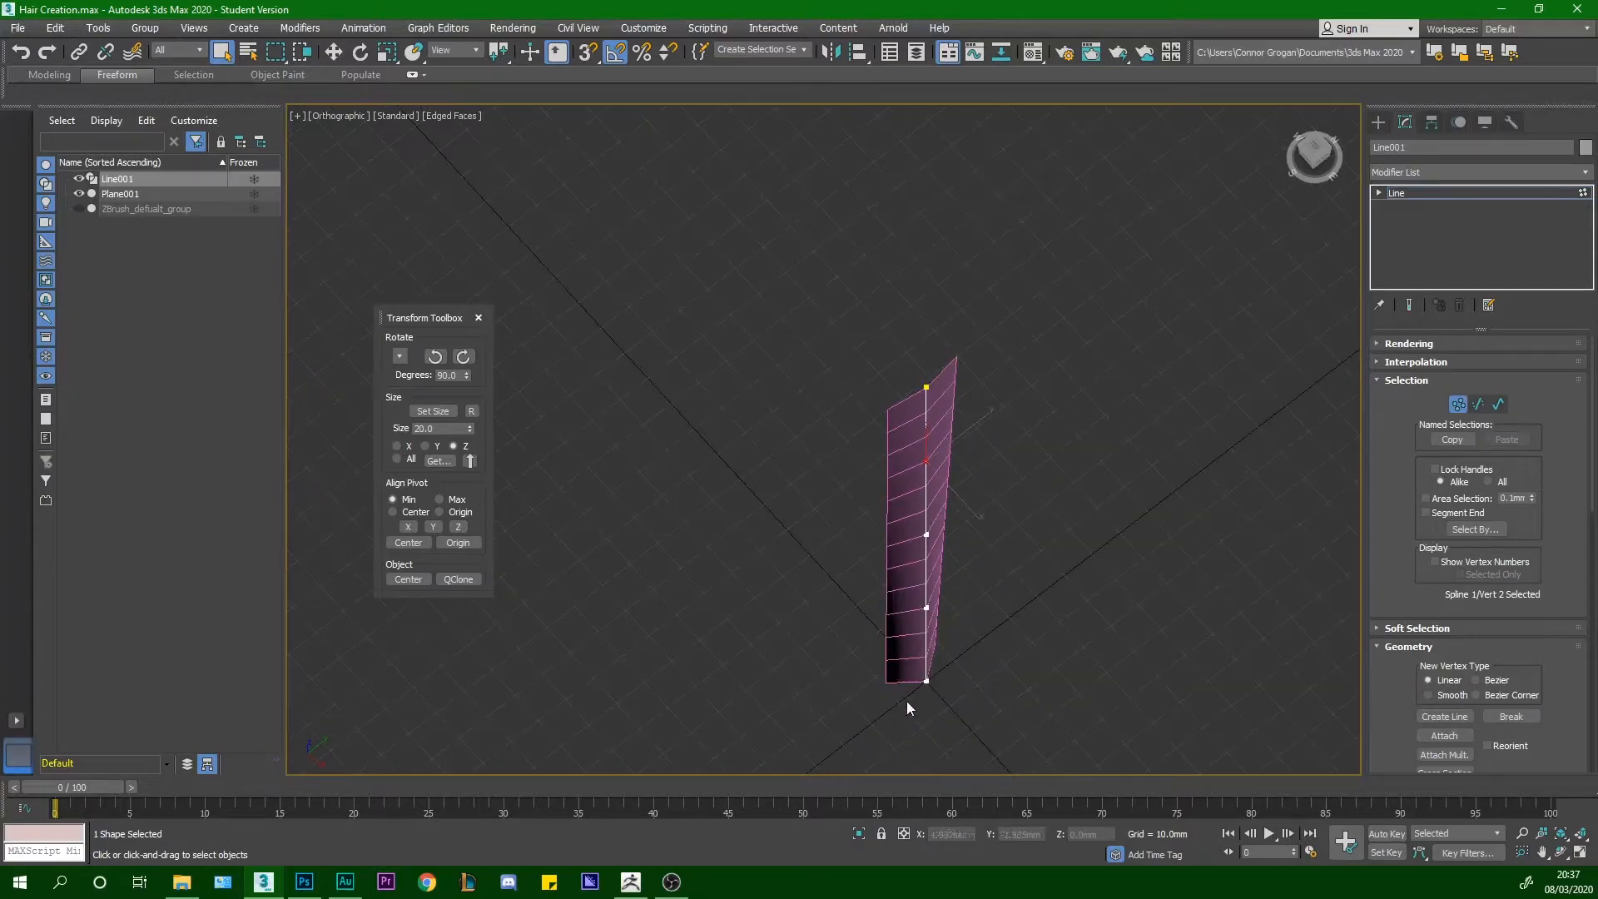
right_click(926, 389)
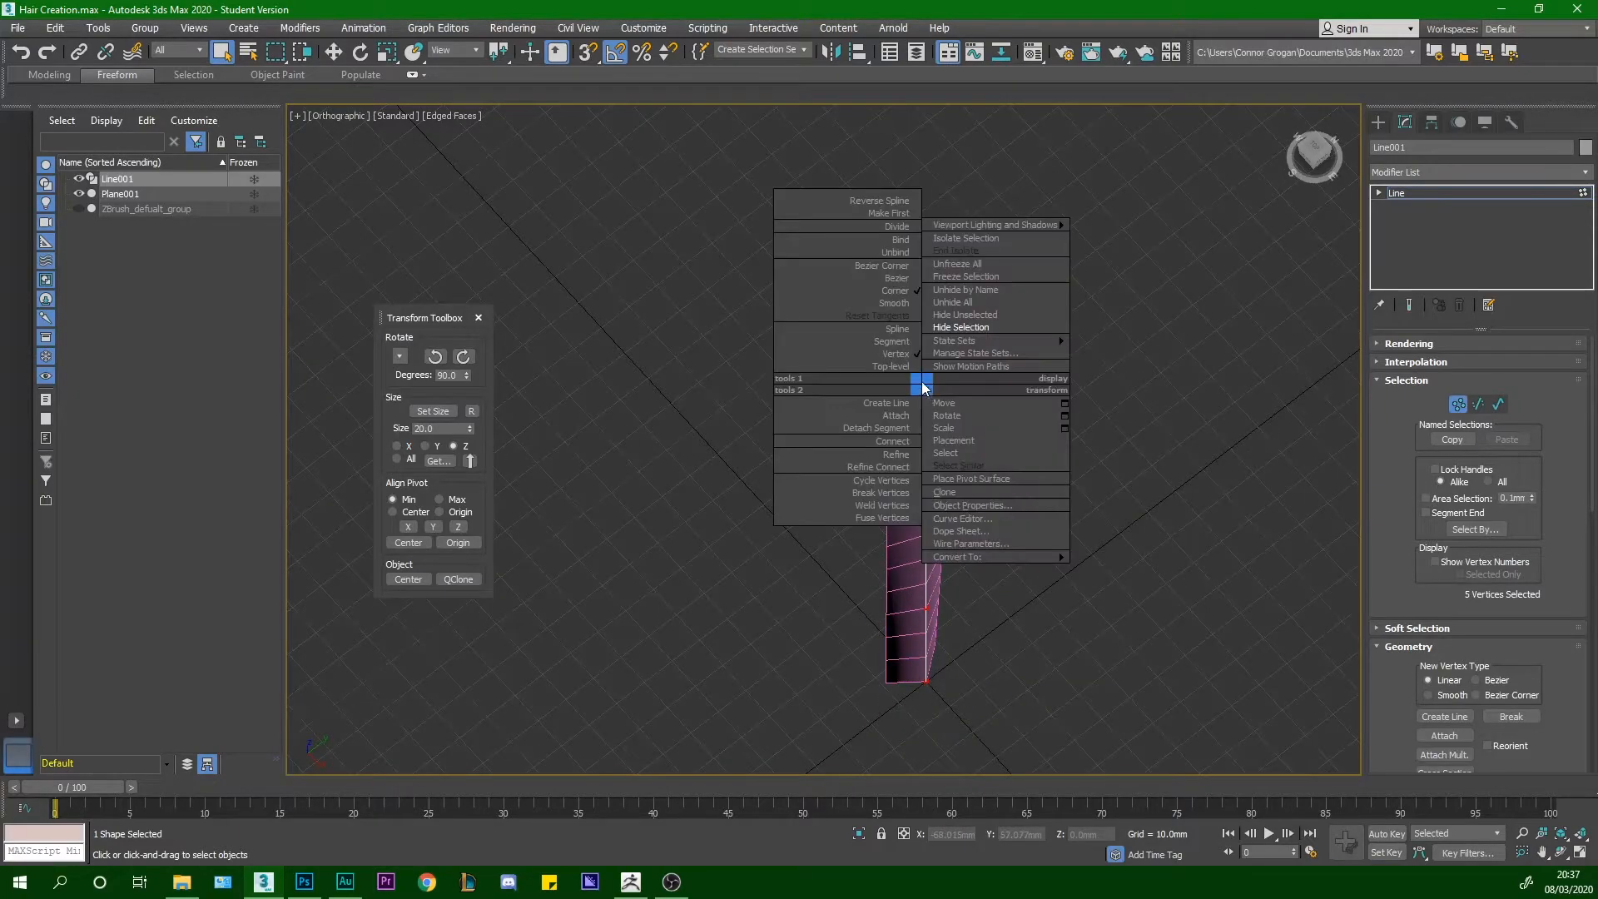
click(892, 301)
scroll(991, 445, up, 4)
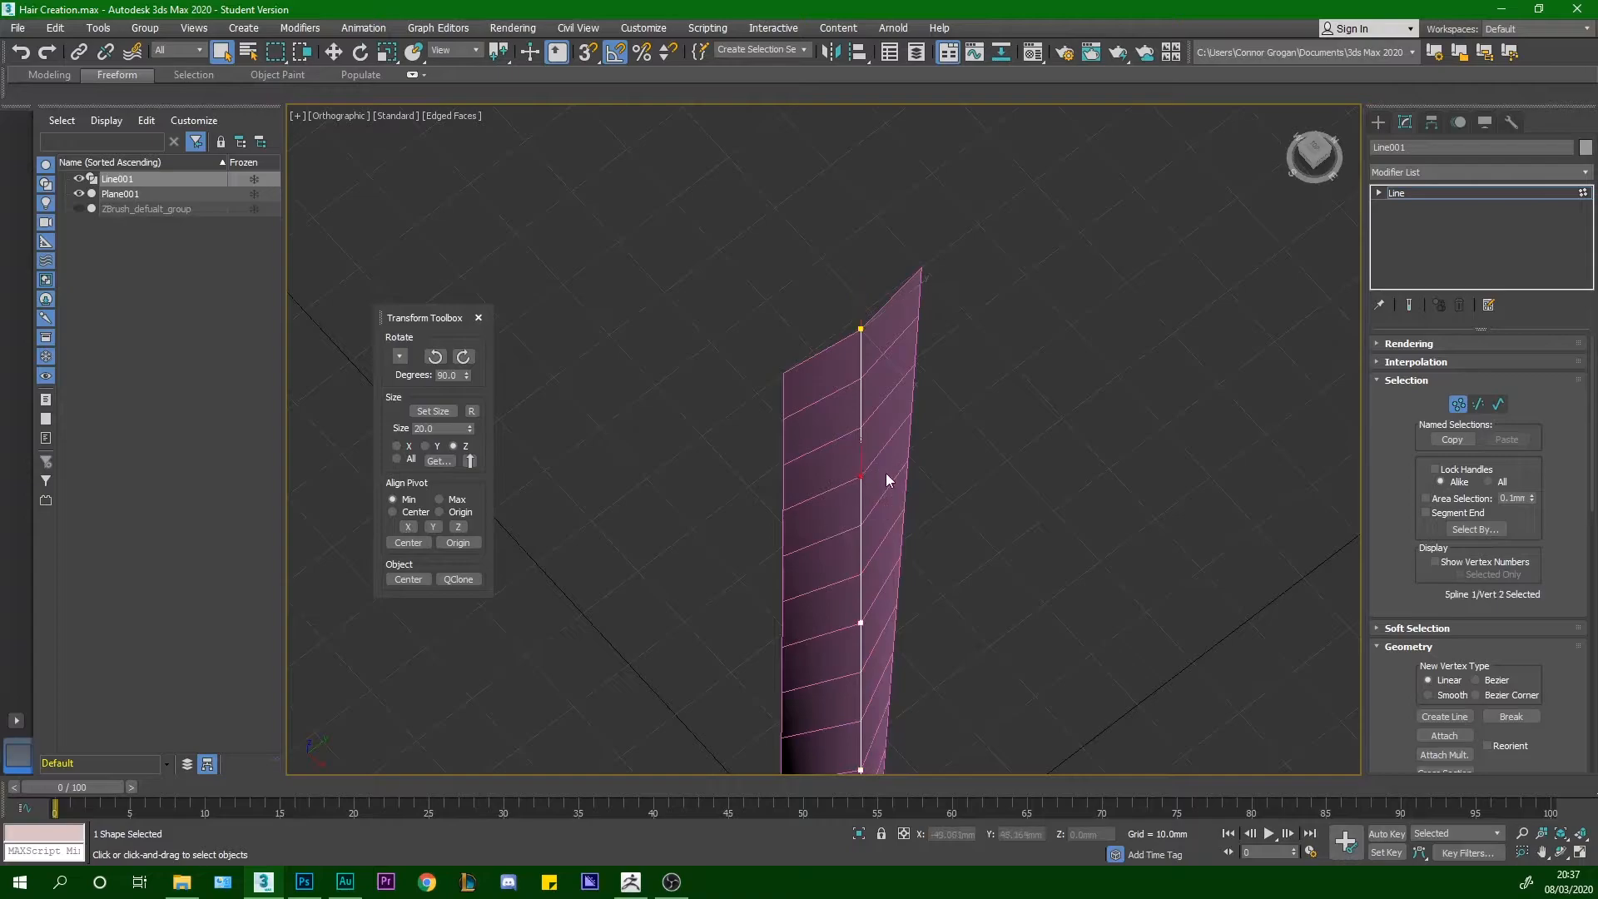
Try bending the strand by moving vertices of the path line sideways, and undo the moves
click(333, 52)
drag(899, 515, 1018, 573)
alt+middle_drag(1017, 573, 1034, 533)
scroll(1015, 466, down, 4)
alt+middle_drag(1009, 457, 933, 469)
key(ctrl+z)
drag(978, 424, 1115, 405)
alt+middle_drag(1146, 457, 1073, 394)
key(ctrl+z)
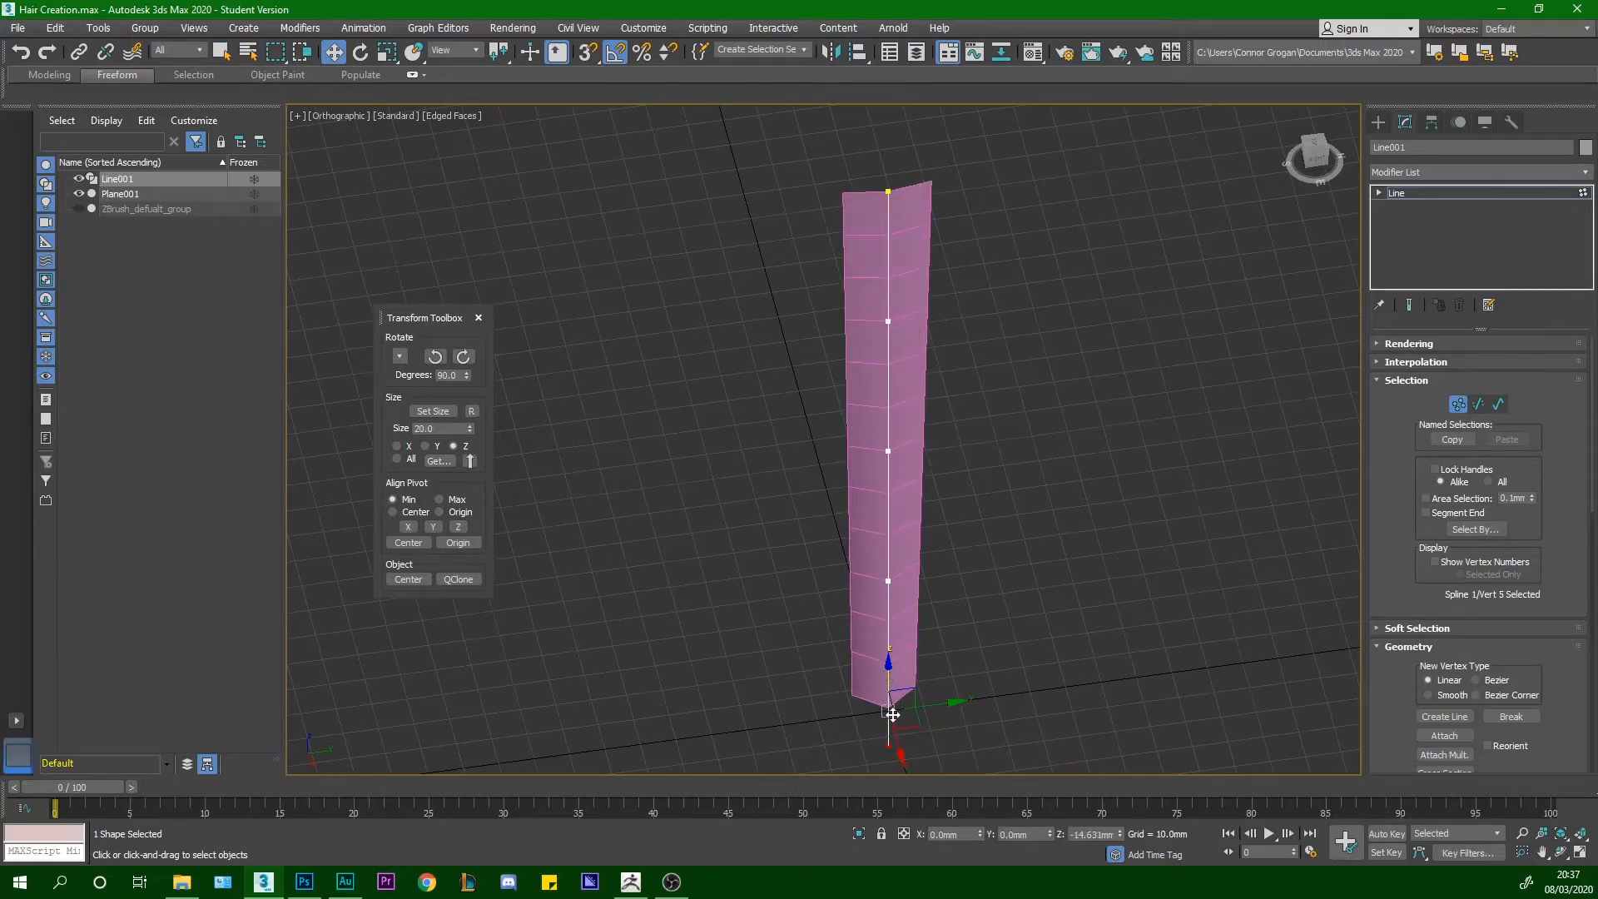
Try moving the path line's lowest vertices along the strand's length, and undo the changes
drag(890, 694, 890, 715)
mouse_move(873, 599)
mouse_down()
mouse_move(866, 553)
mouse_move(879, 629)
mouse_up()
key(ctrl+z)
alt+middle_drag(952, 535, 948, 388)
middle_drag(948, 388, 923, 416)
scroll(939, 443, down, 5)
scroll(923, 416, up, 5)
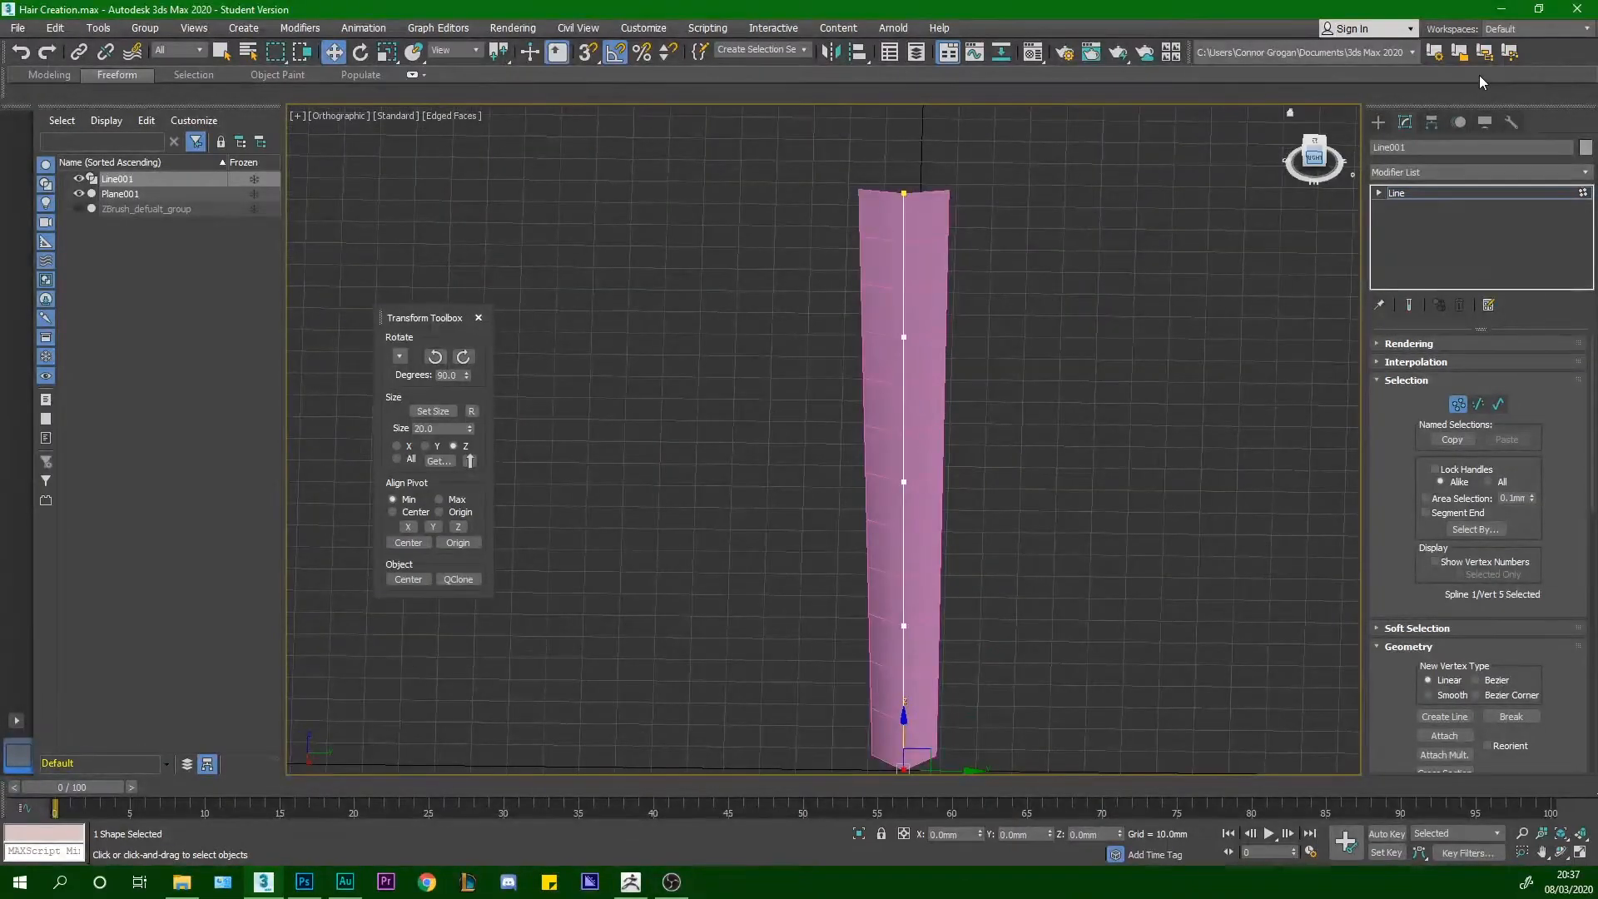
Leave vertex editing, select the line and the strand, and move both together along Y to about 249.5 mm
click(1378, 122)
key(ctrl+a)
key(z)
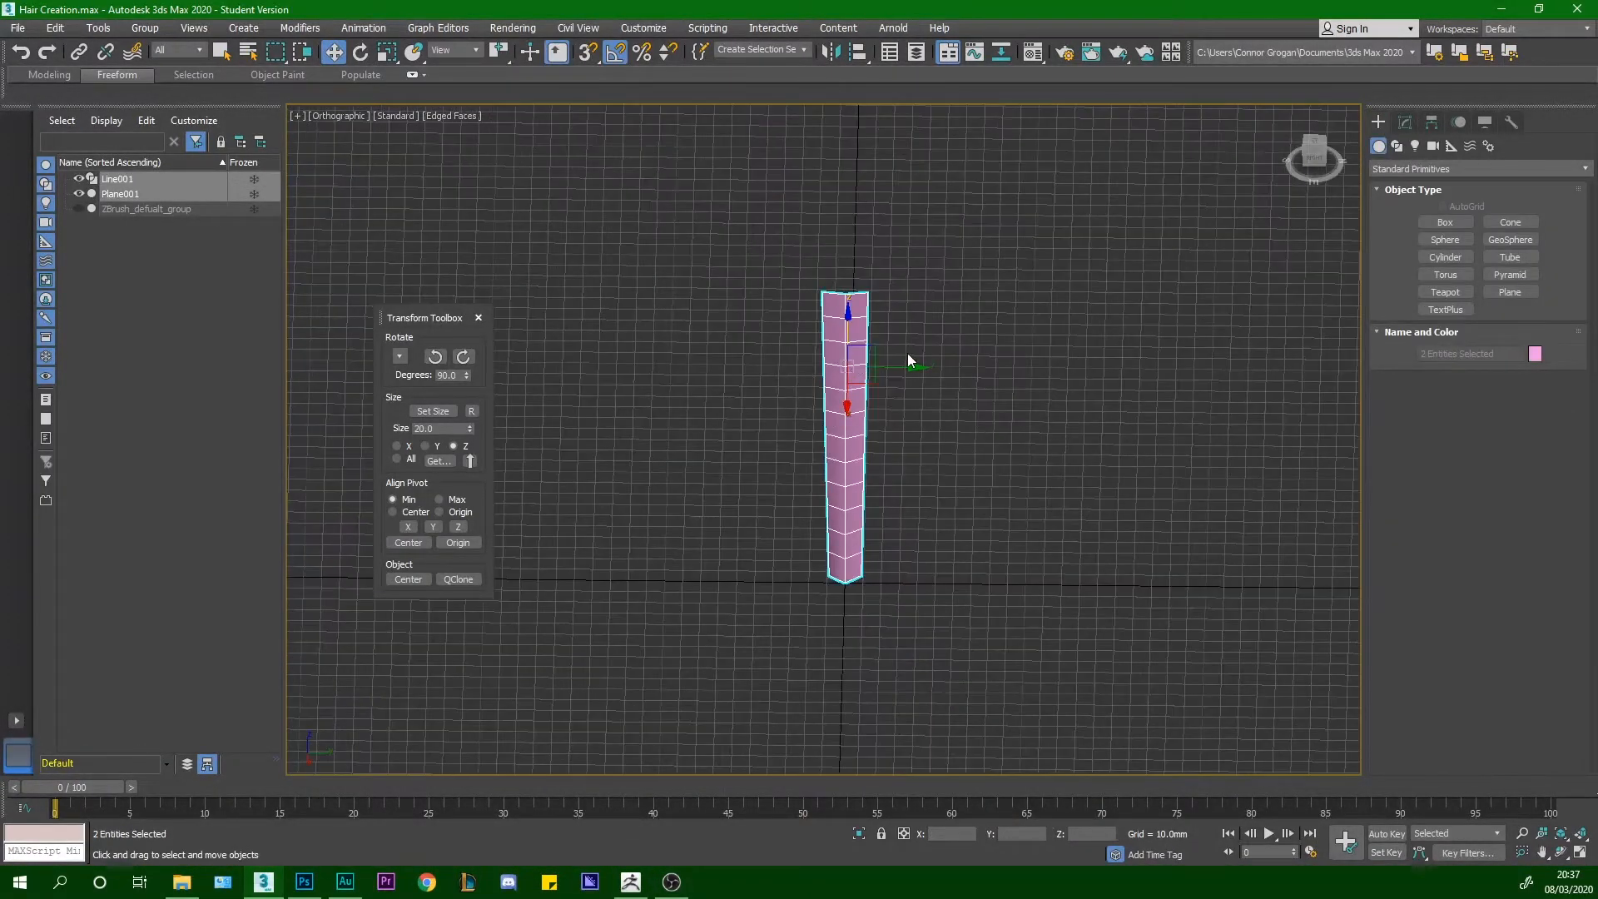
drag(903, 366, 1279, 366)
middle_drag(1161, 409, 836, 463)
drag(950, 424, 1017, 423)
alt+middle_drag(1061, 416, 1083, 443)
scroll(1084, 443, up, 3)
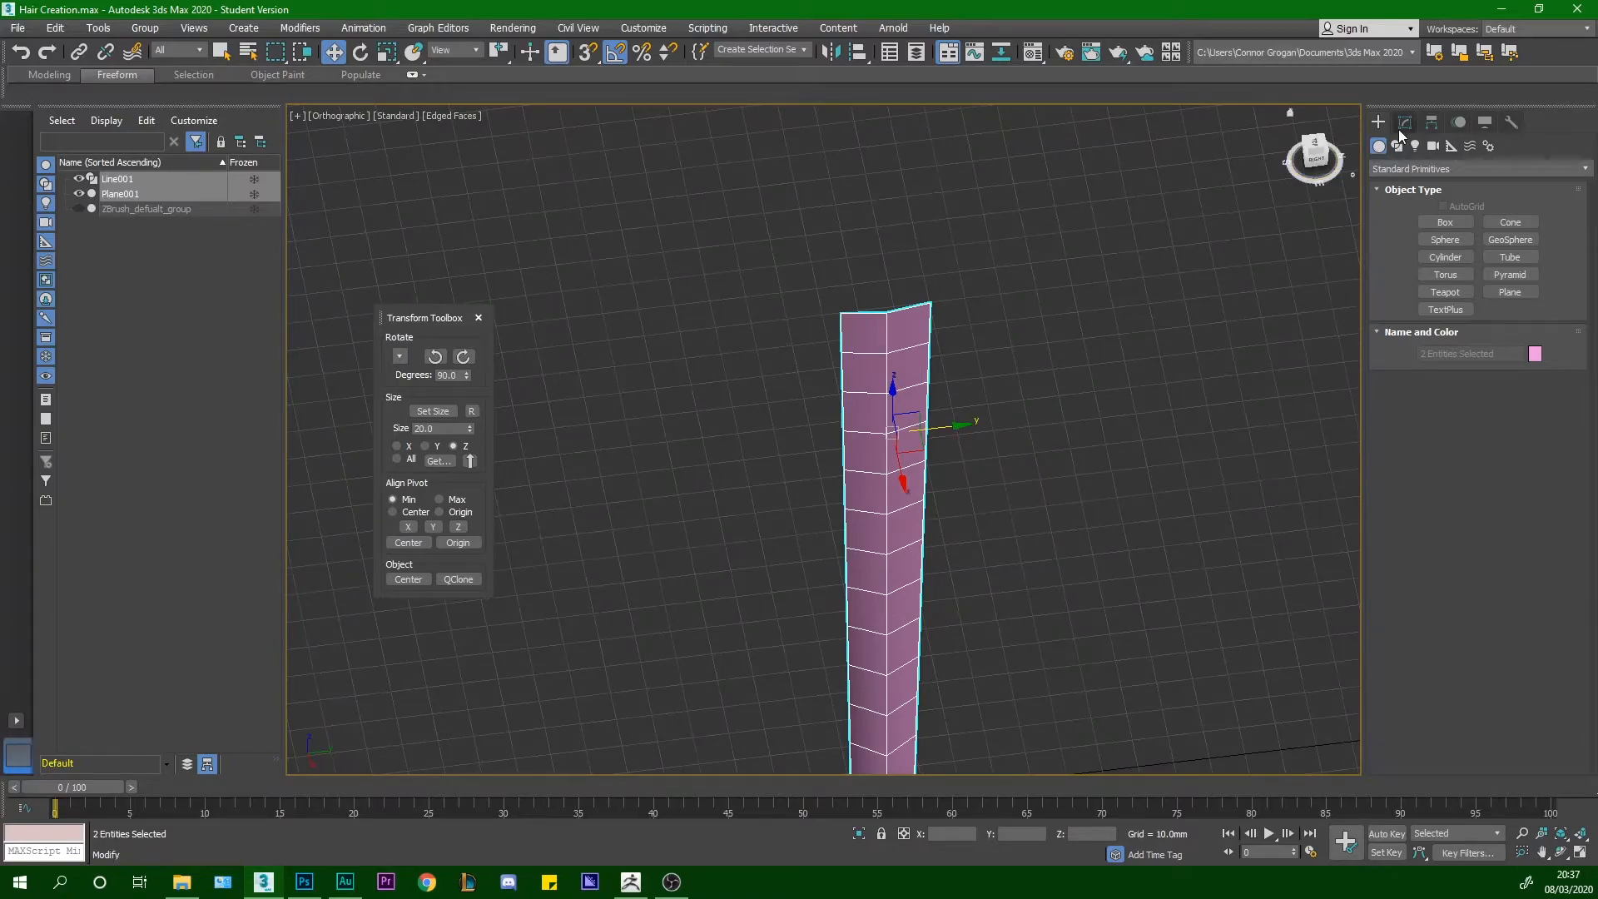
Select only the moved strand's path line for modification
click(1405, 122)
click(957, 393)
scroll(899, 402, up, 3)
click(898, 402)
scroll(899, 402, down, 4)
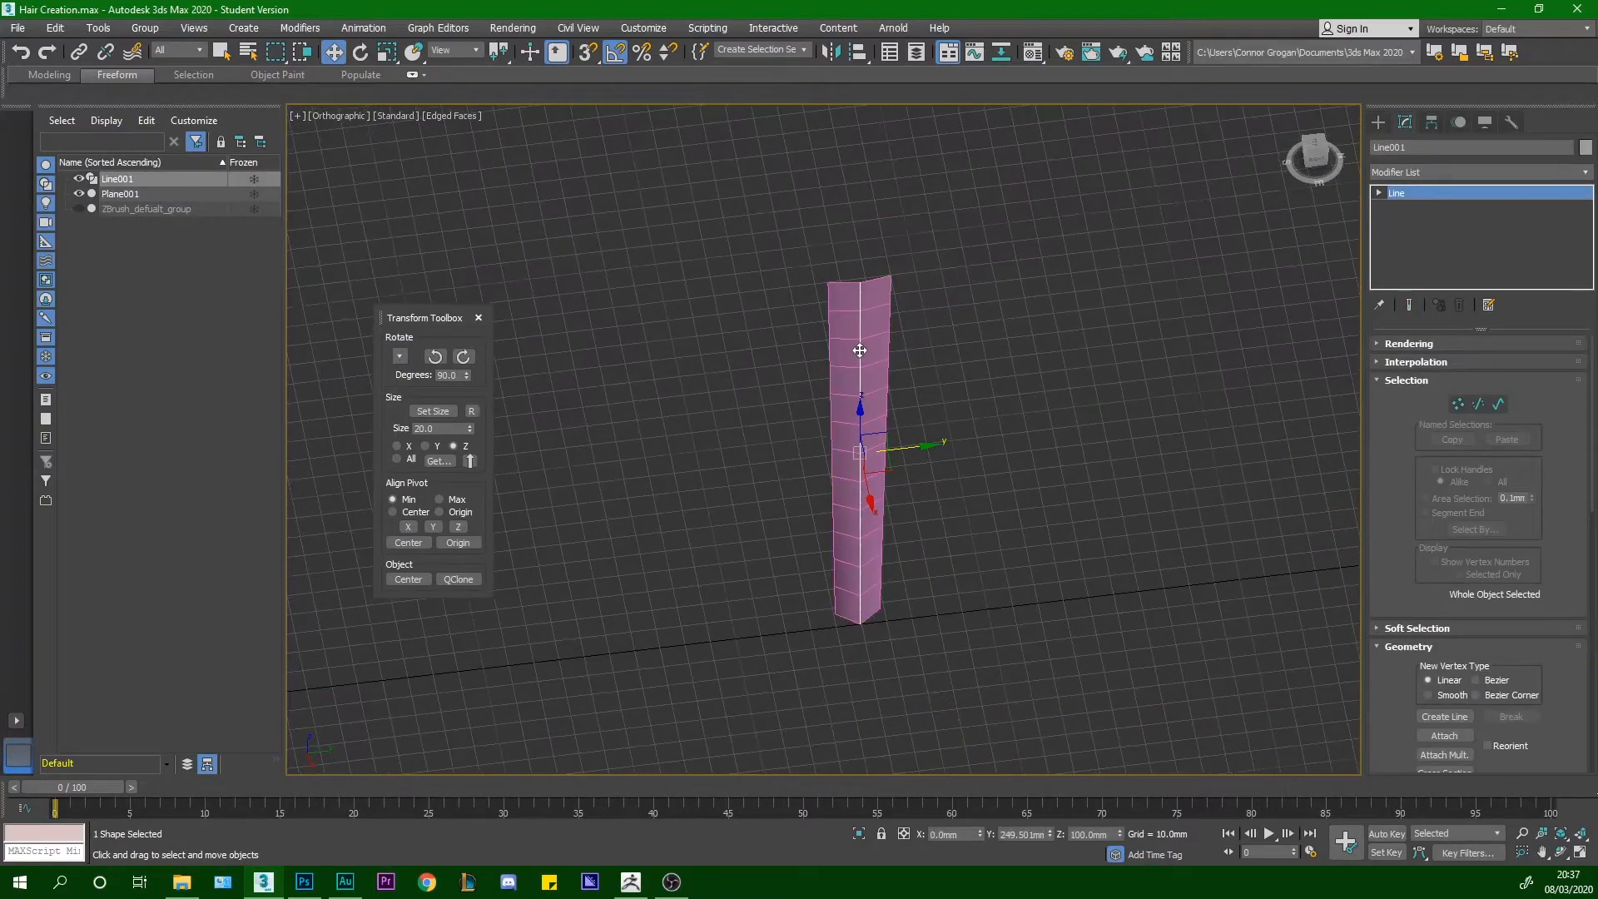
Try bending the hair strip by moving a vertex of its Line001 path, and undo the move
scroll(859, 350, up, 3)
scroll(909, 346, down, 2)
alt+middle_drag(857, 424, 800, 397)
scroll(846, 459, up, 3)
scroll(784, 390, down, 2)
click(1457, 404)
click(801, 373)
scroll(819, 373, up, 3)
drag(781, 408, 746, 549)
key(ctrl+z)
alt+middle_drag(752, 519, 827, 448)
scroll(818, 452, down, 3)
Add an Unwrap UVW modifier above Plane001's Editable Poly level, select all faces and open them in the UV editor
click(1379, 122)
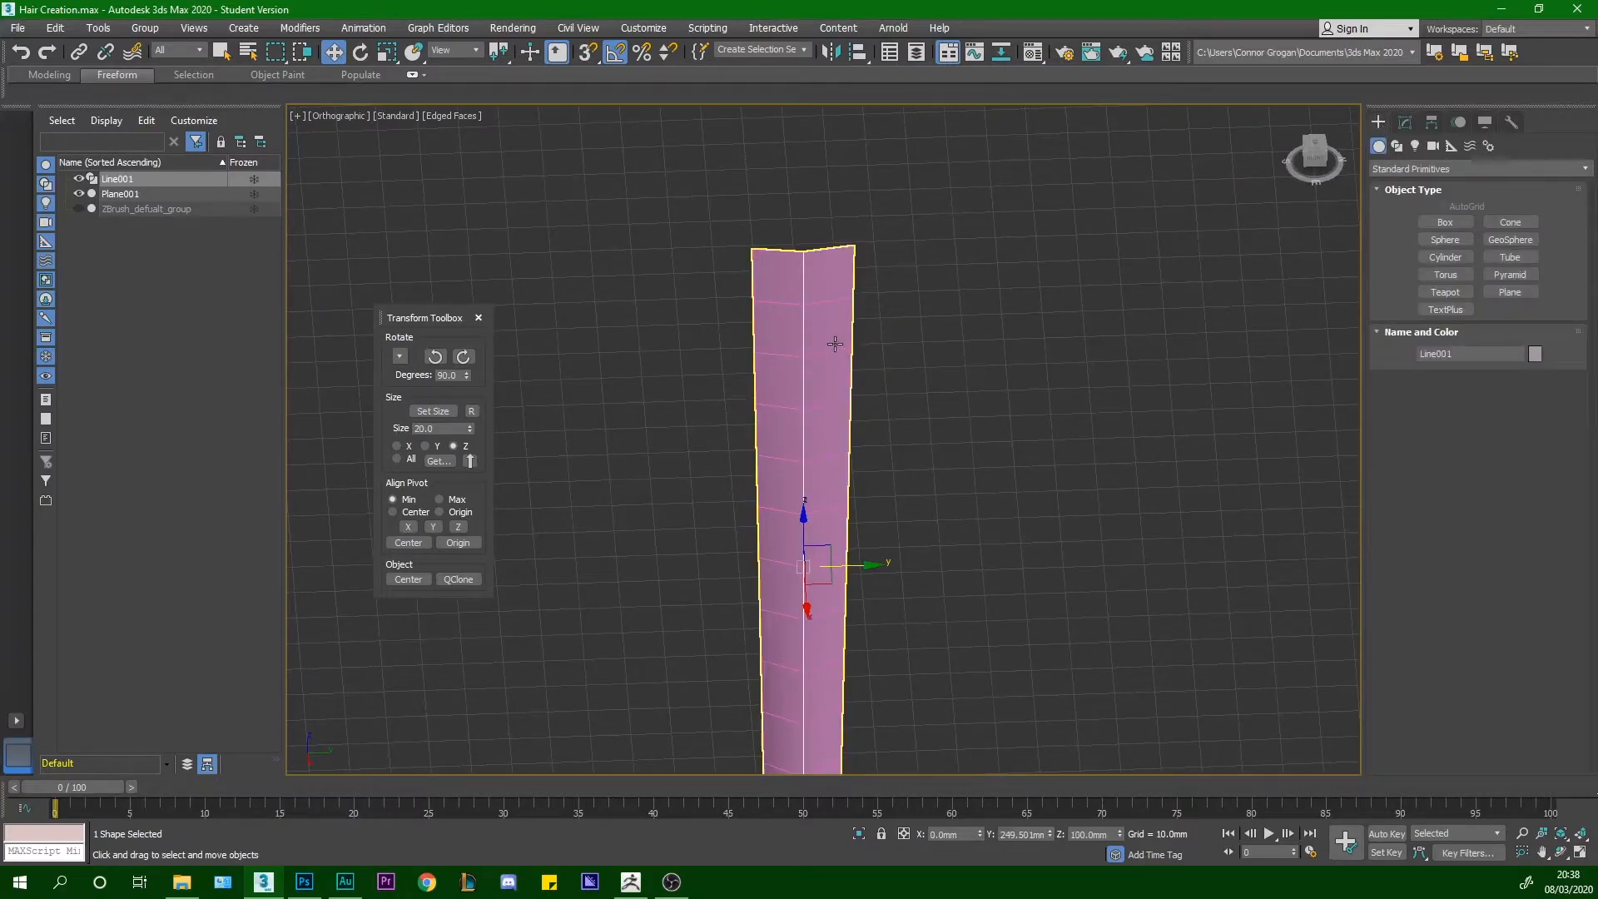
click(1403, 124)
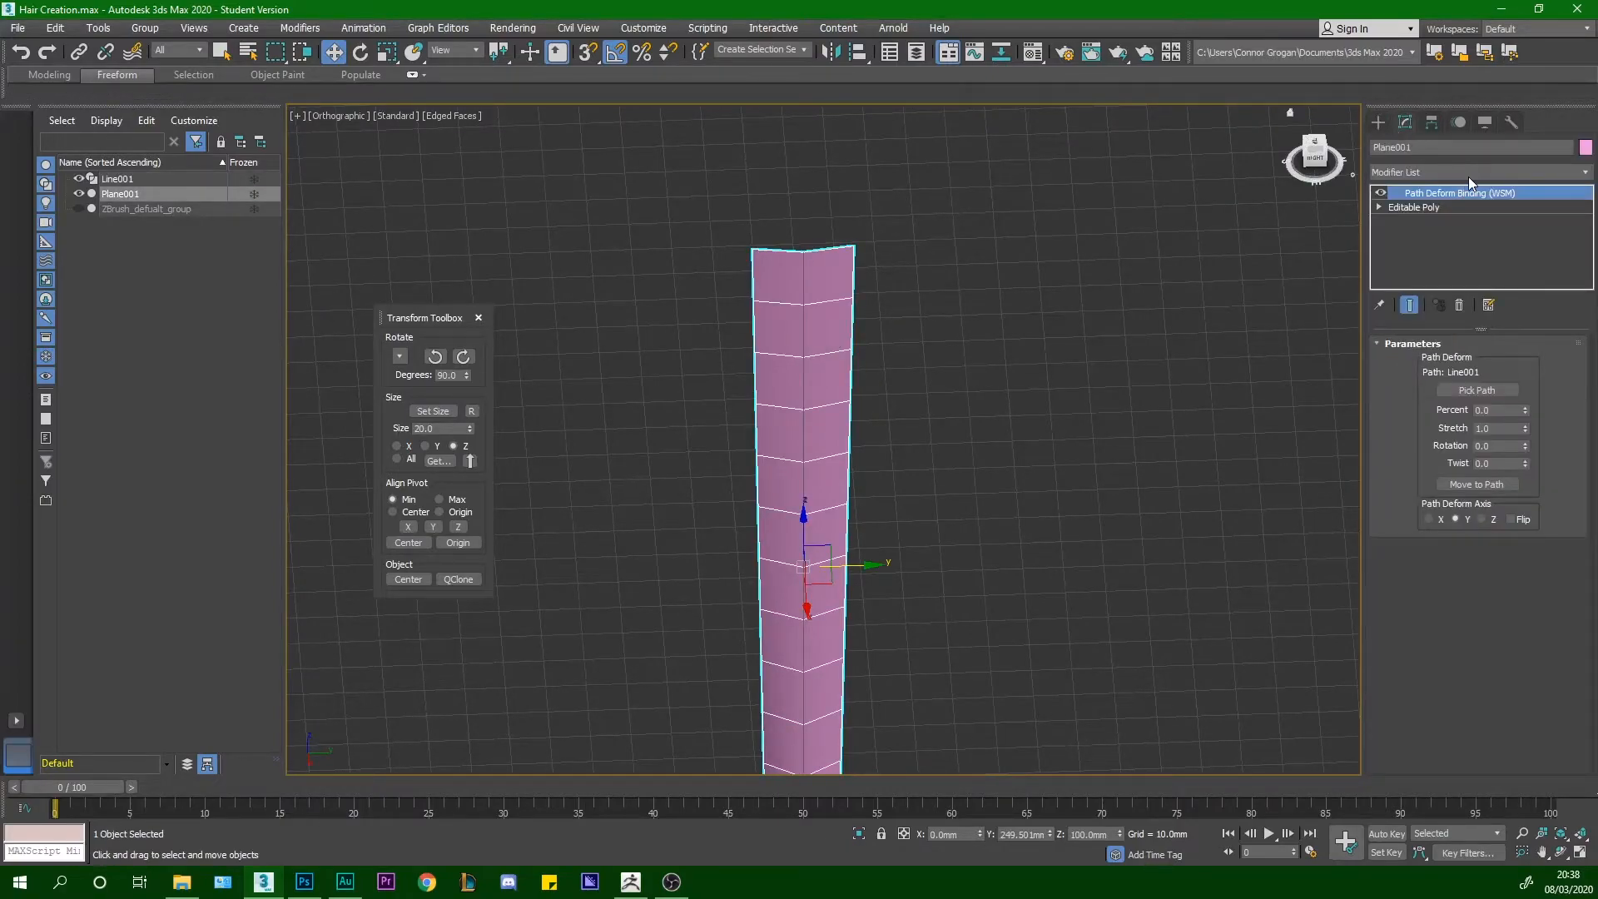
click(1408, 207)
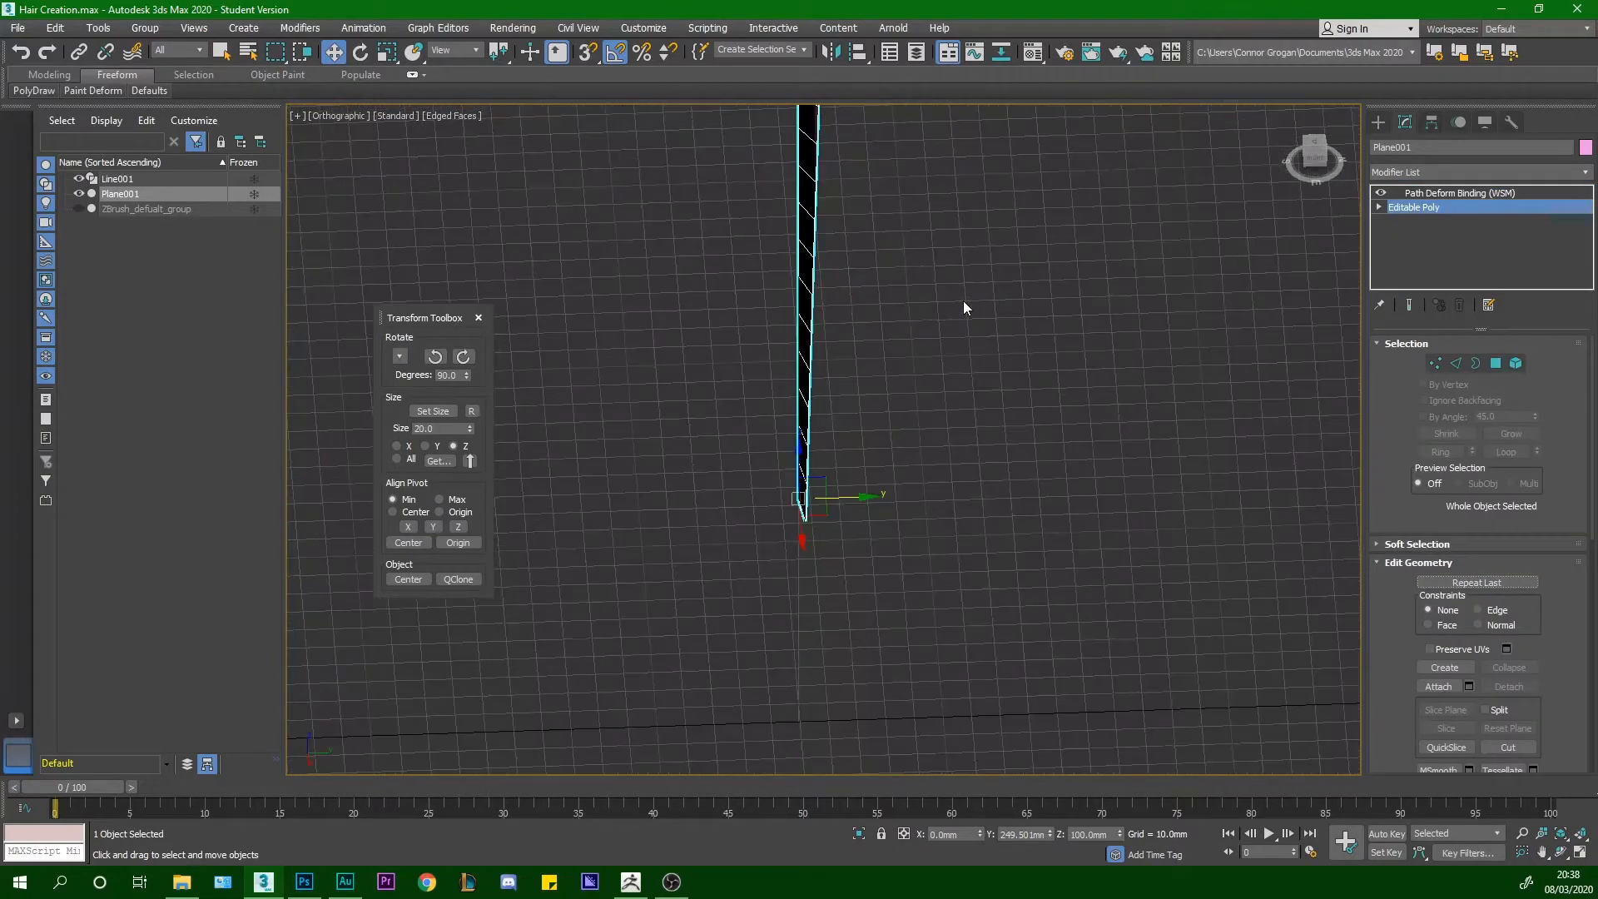
click(1452, 170)
key(u)
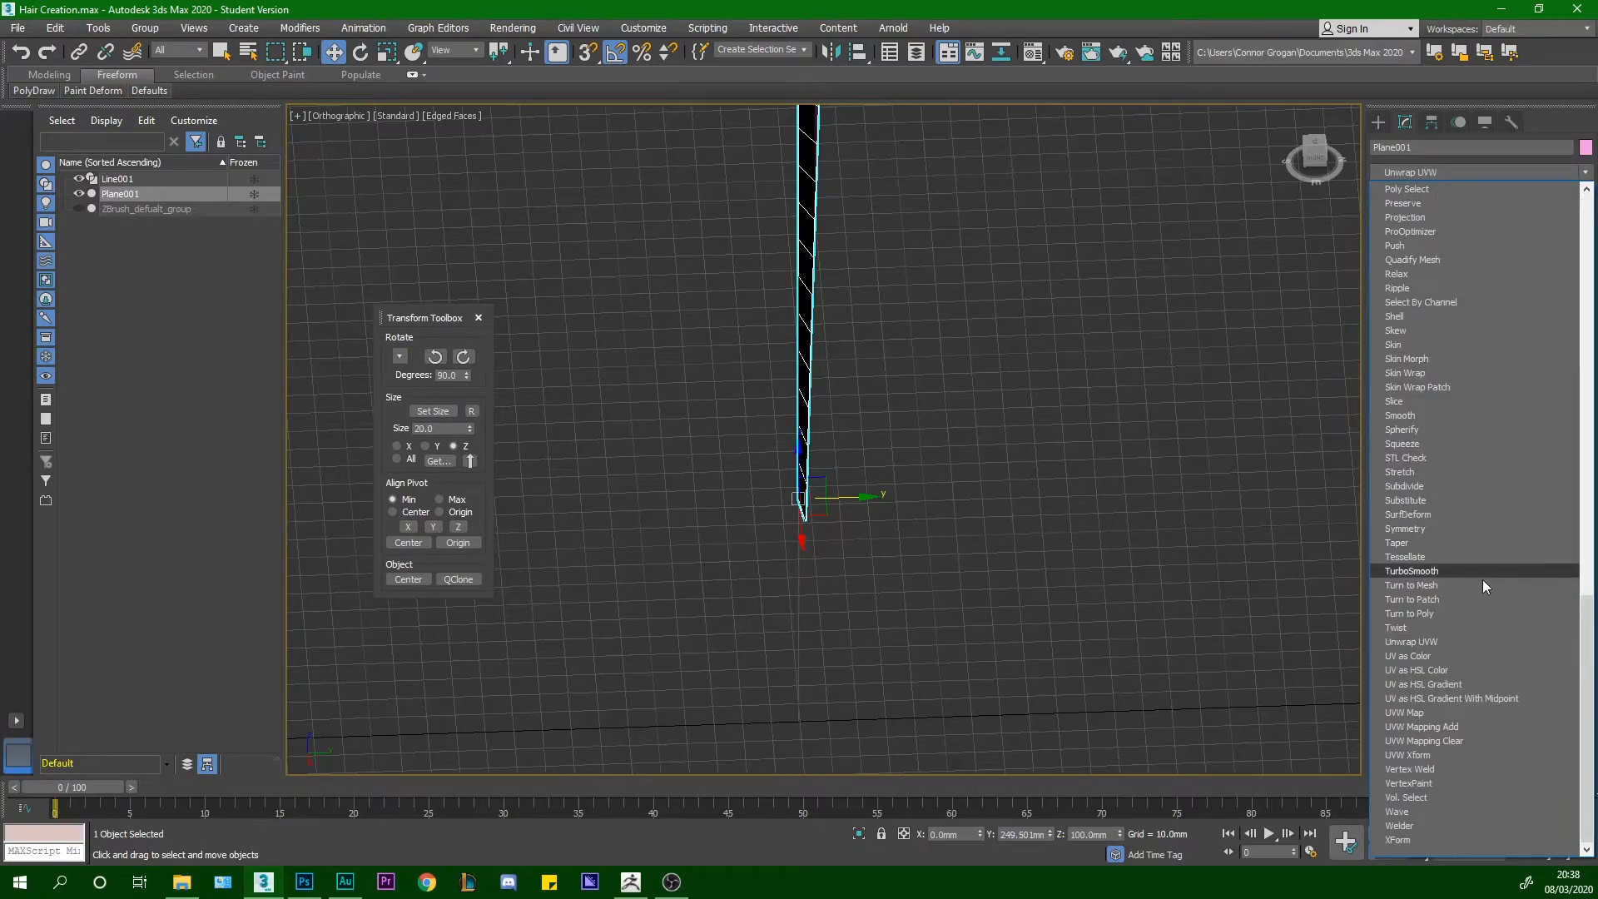
click(1474, 639)
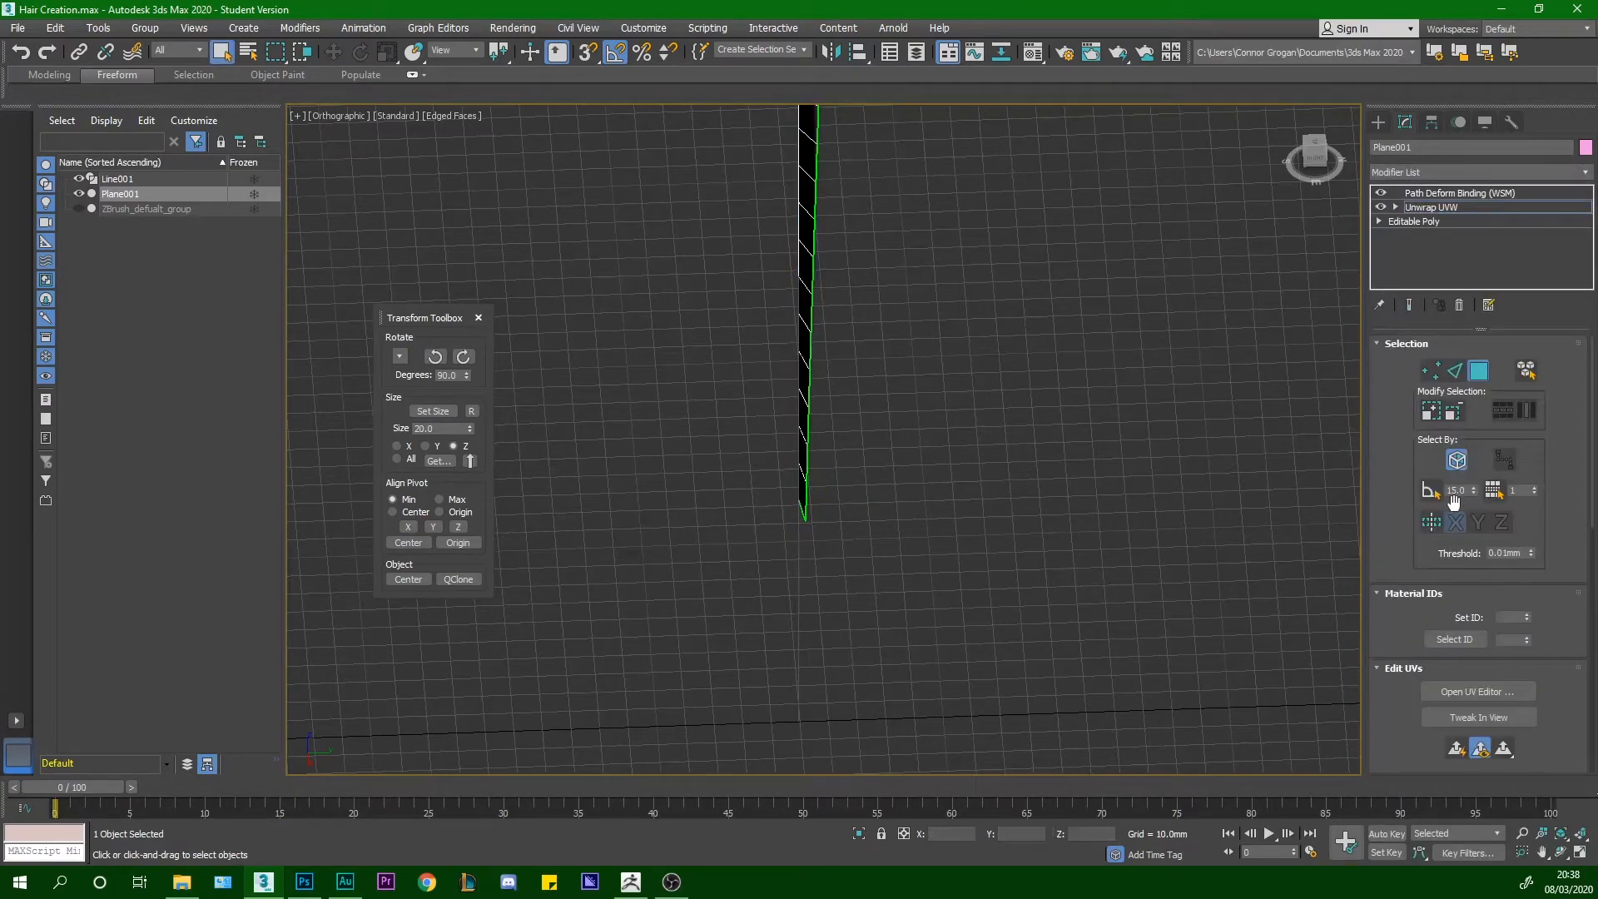
key(ctrl+a)
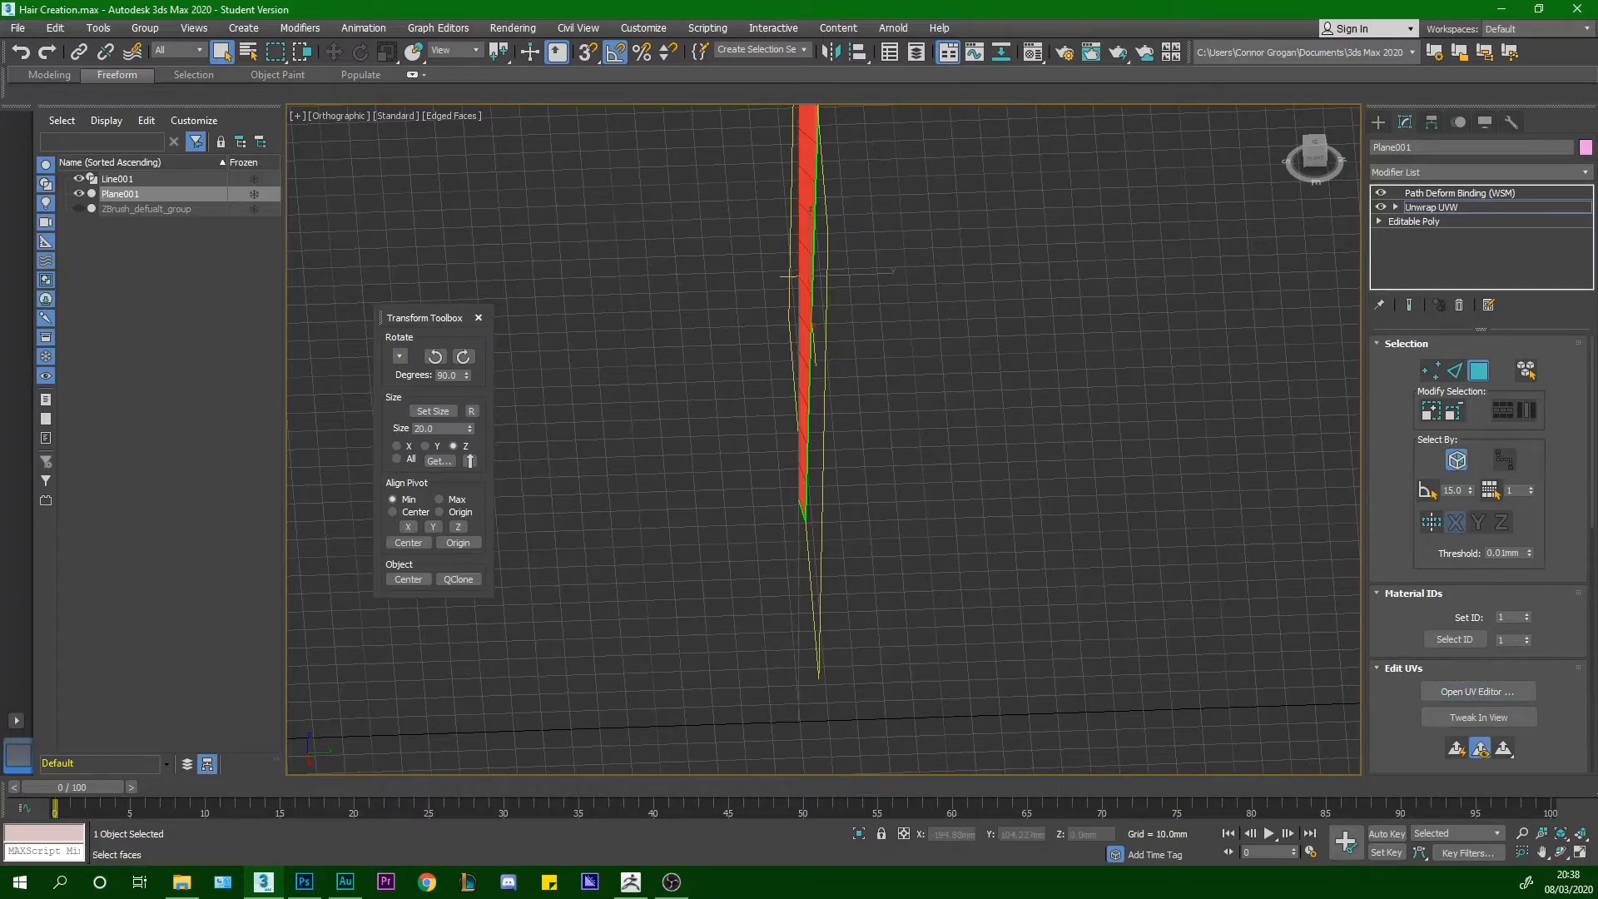
drag(0, 68, 603, 134)
scroll(567, 321, down, 3)
scroll(546, 250, up, 1)
click(531, 167)
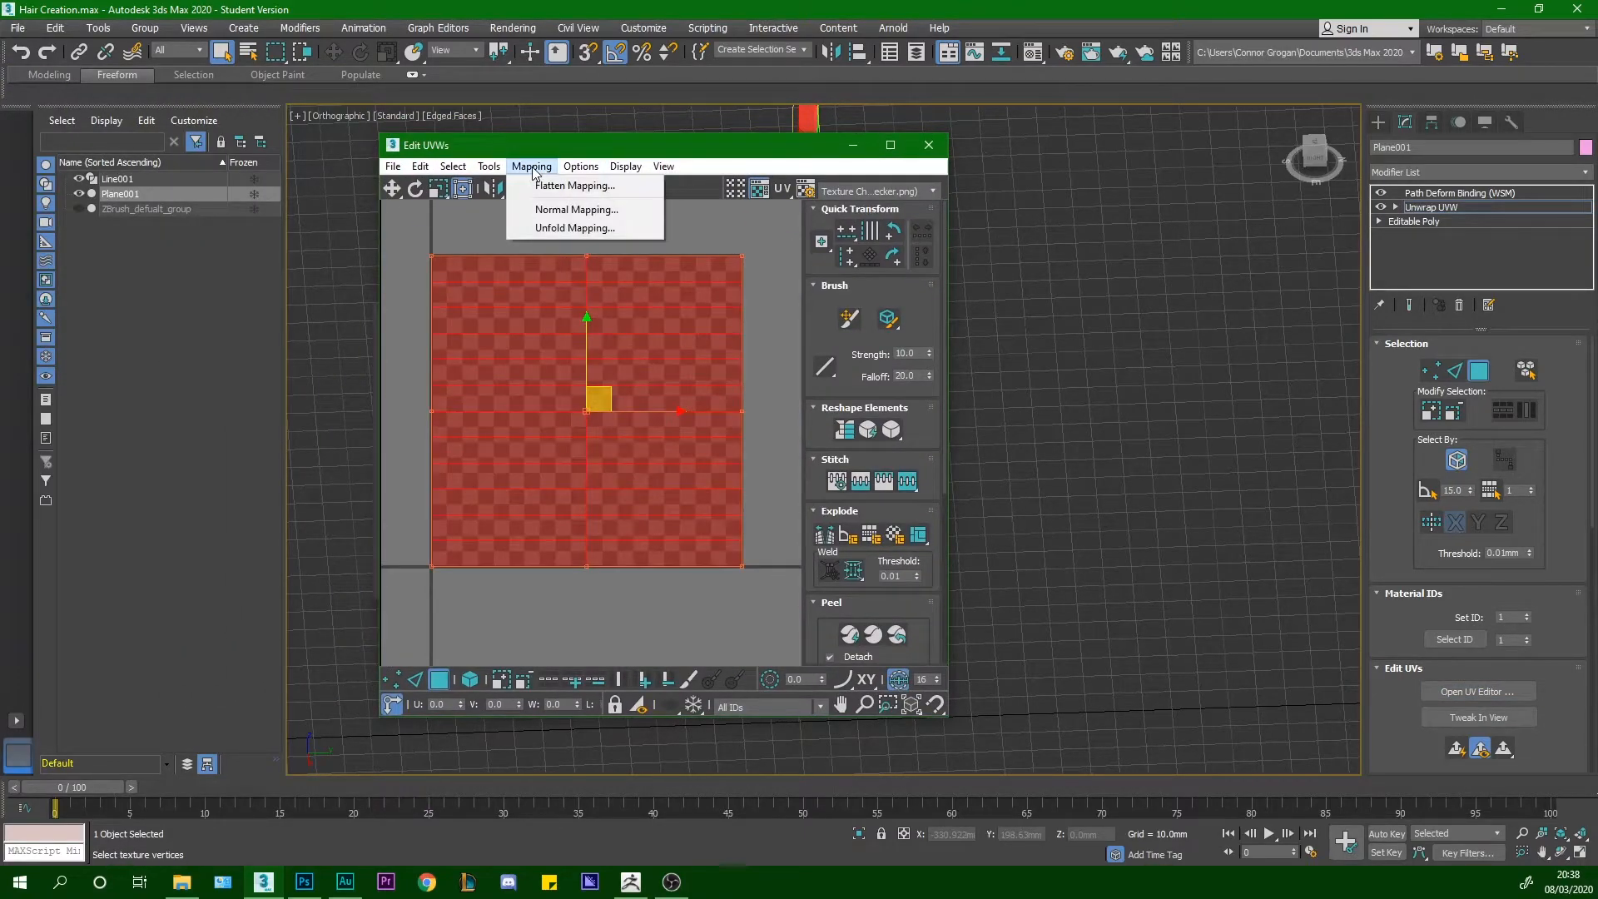
click(553, 185)
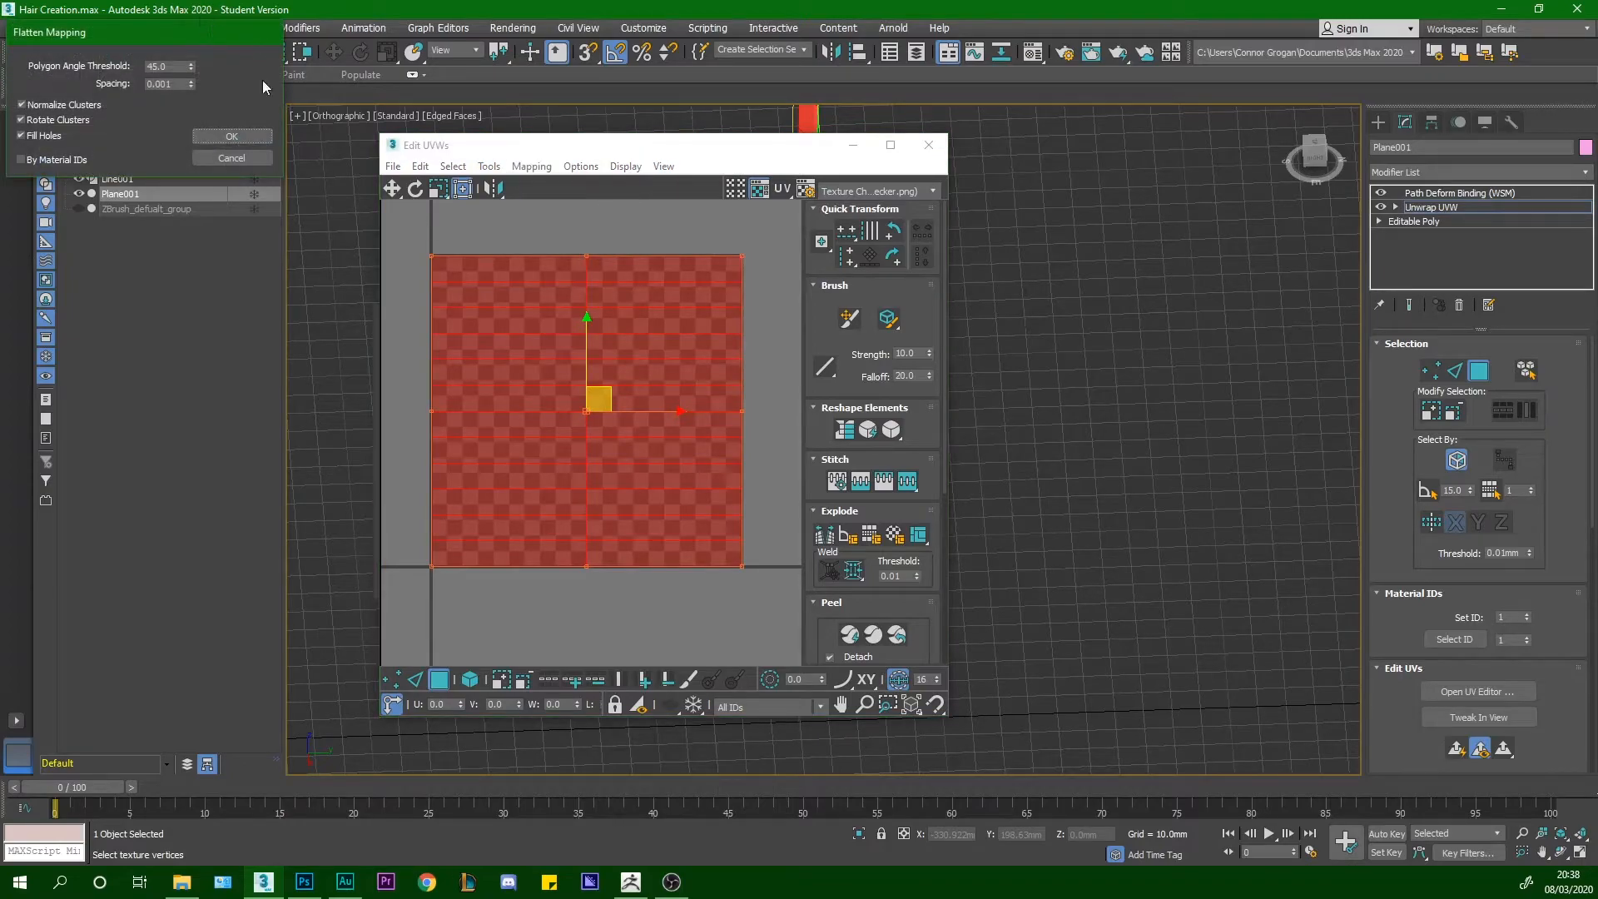
click(233, 158)
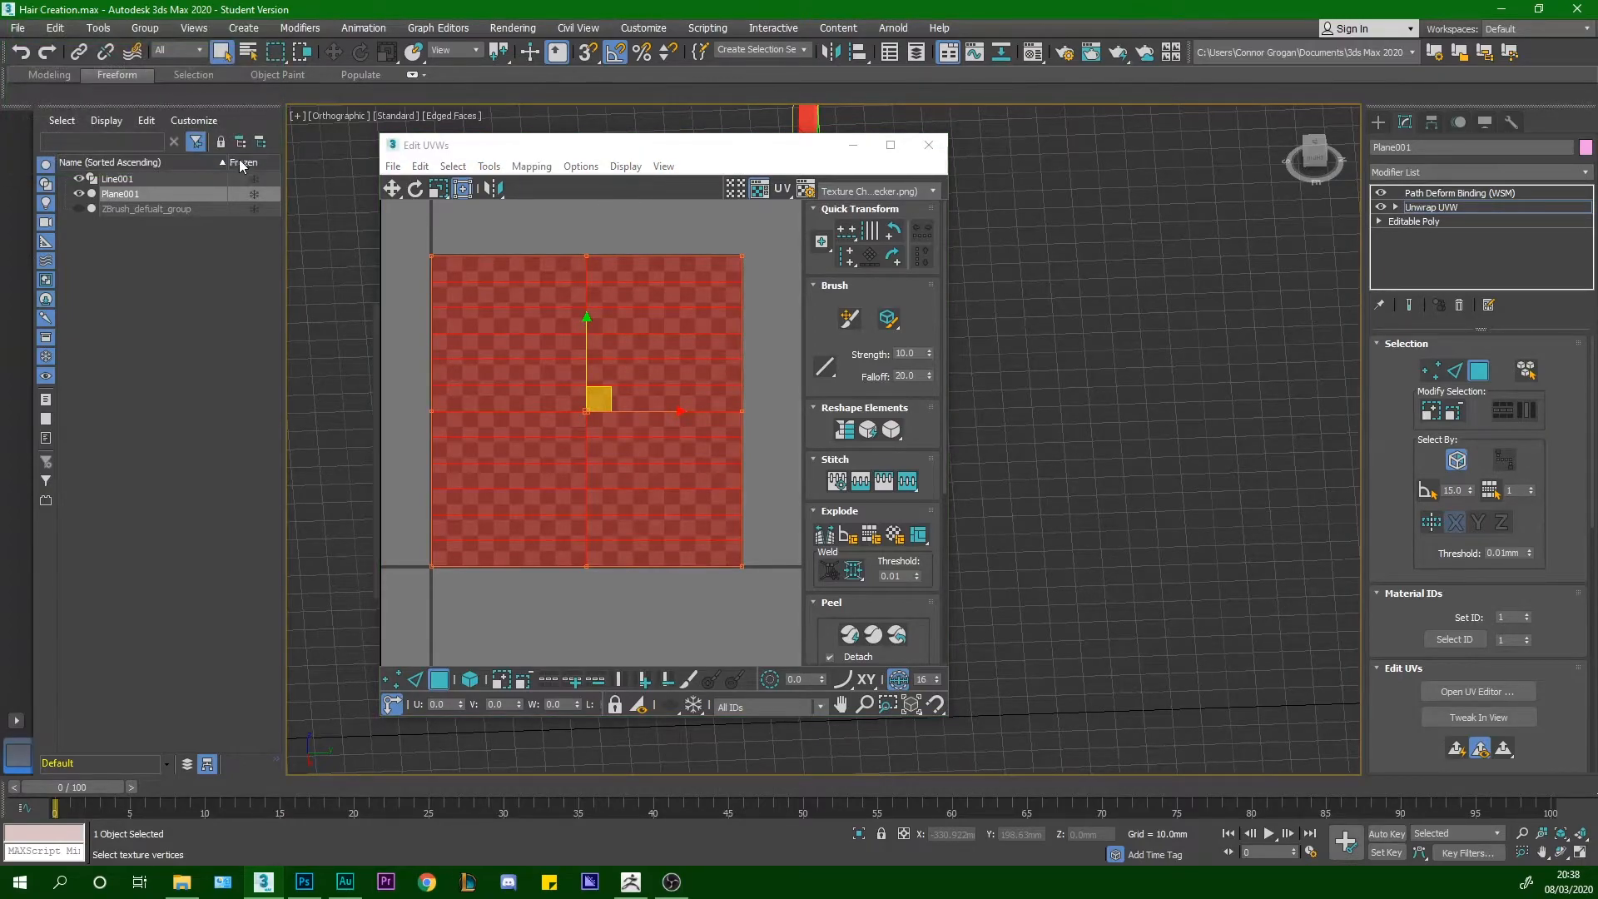
click(592, 166)
Unfold the selected faces with Pelt Map, running the pelt and relax simulations and committing the result
click(1571, 569)
scroll(1558, 579, down, 5)
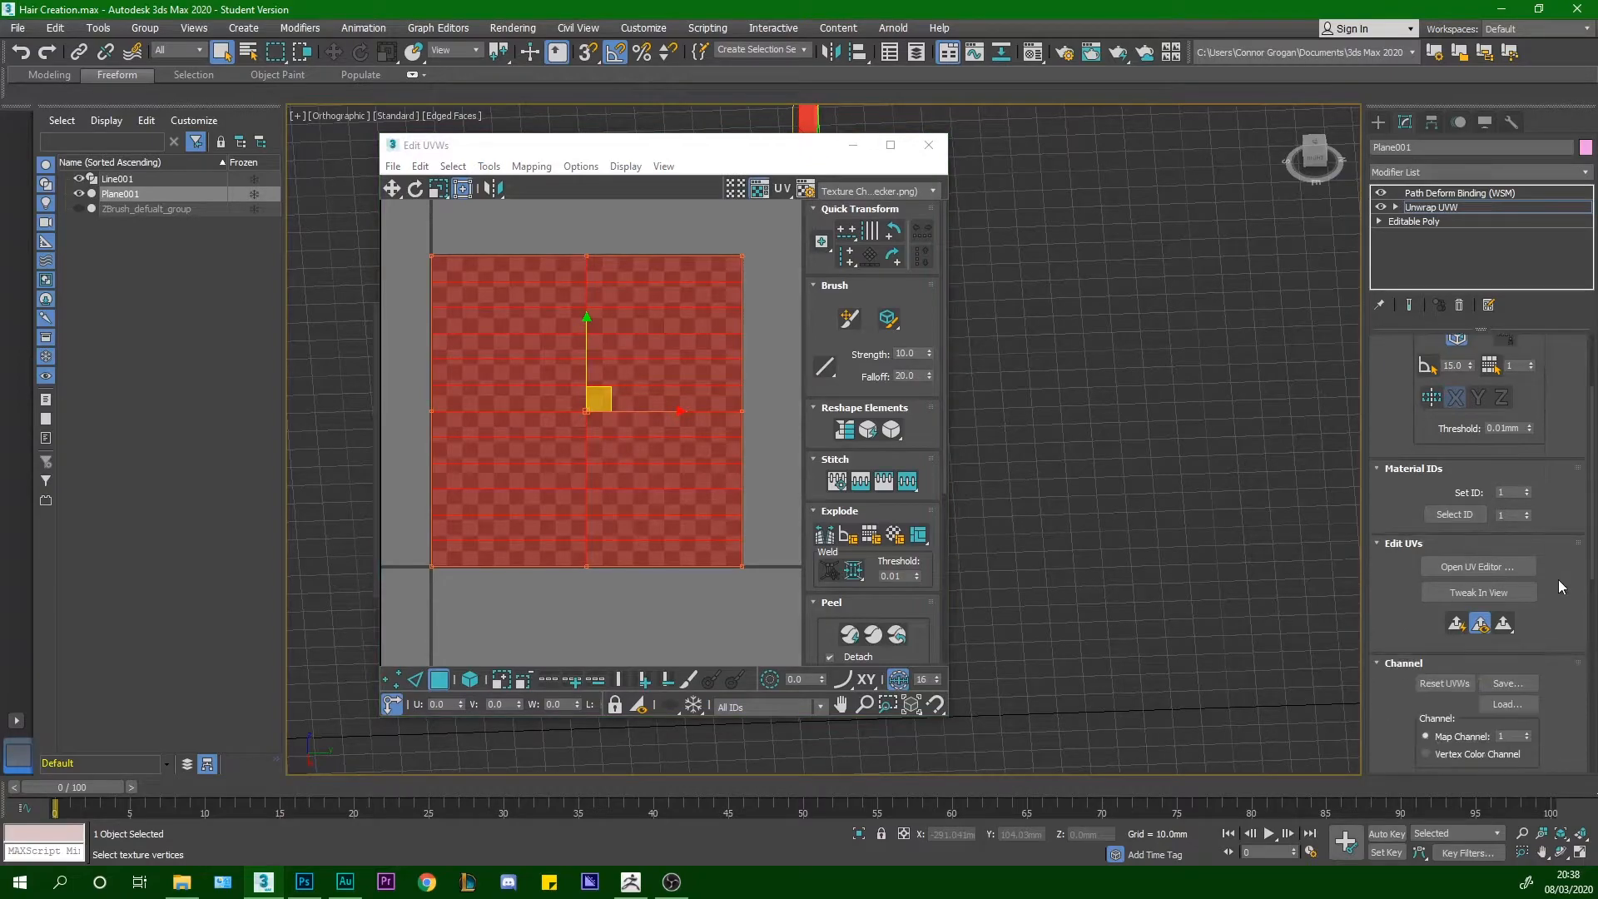
click(1514, 572)
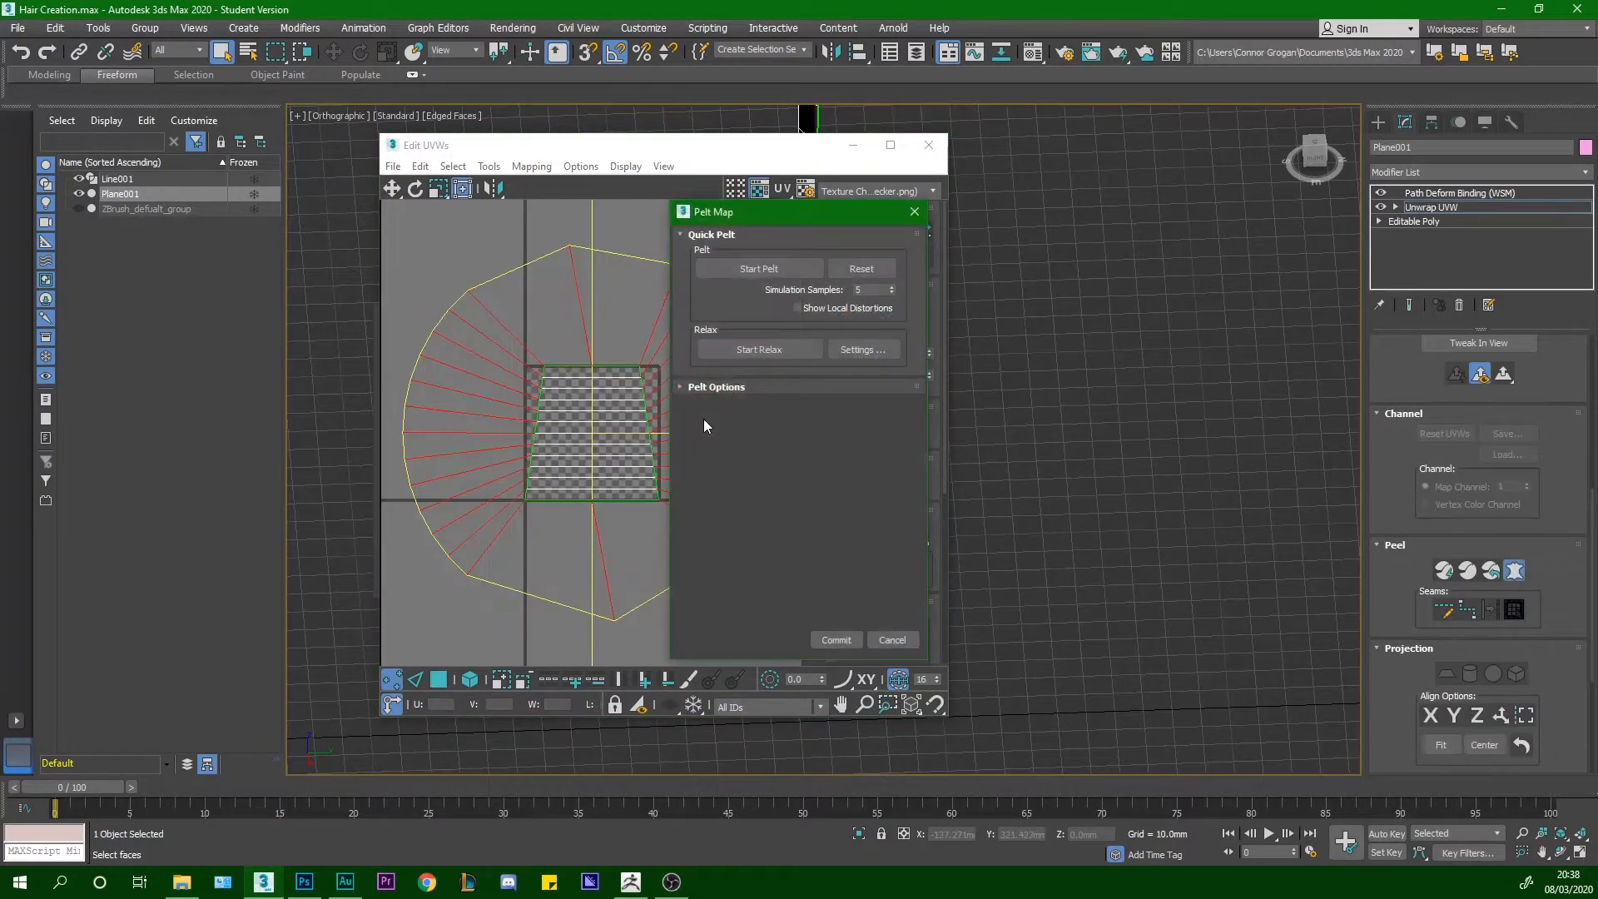
click(773, 268)
click(777, 343)
click(777, 343)
click(834, 639)
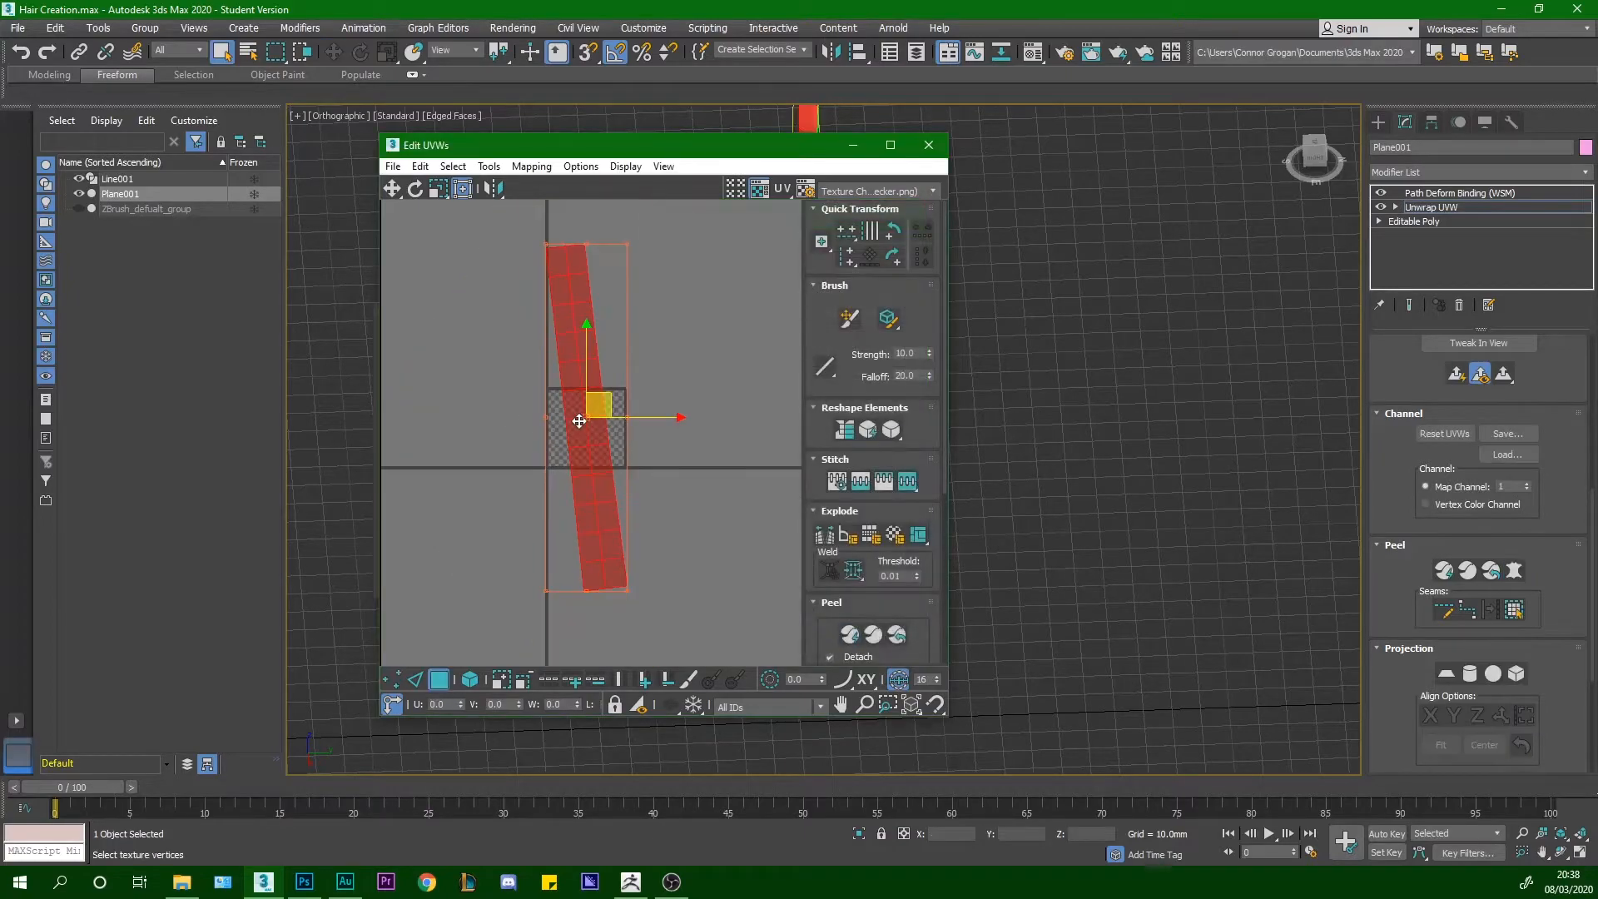
Straighten the pelted UV strip and relax it by polygon angles
click(843, 432)
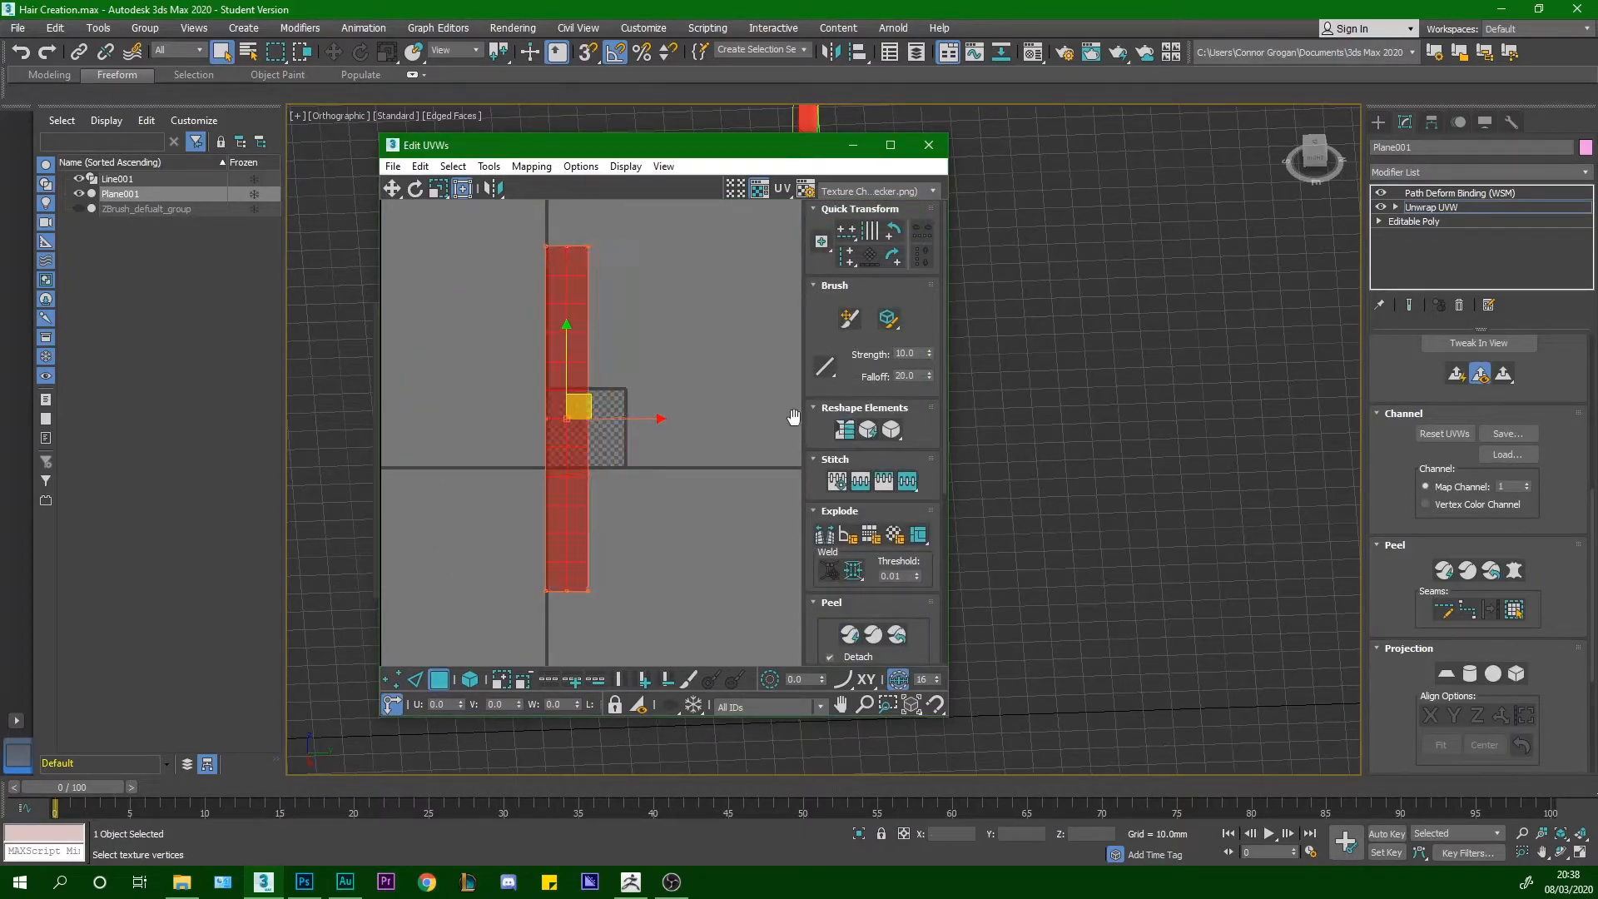
scroll(570, 374, up, 3)
middle_drag(624, 404, 485, 350)
click(488, 166)
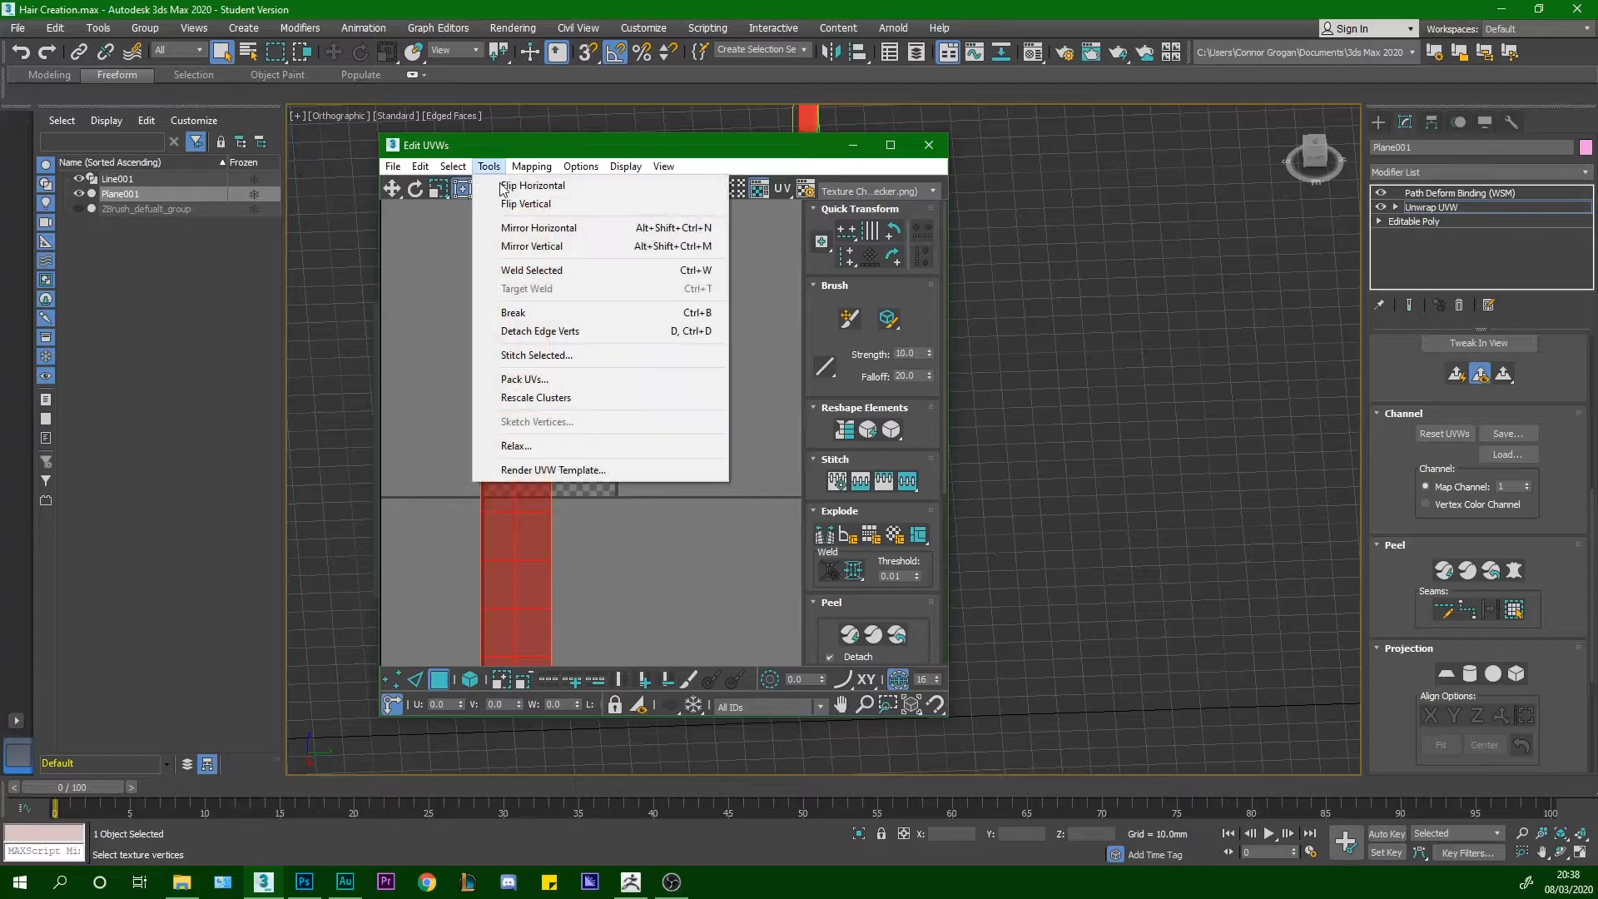
click(566, 446)
click(586, 284)
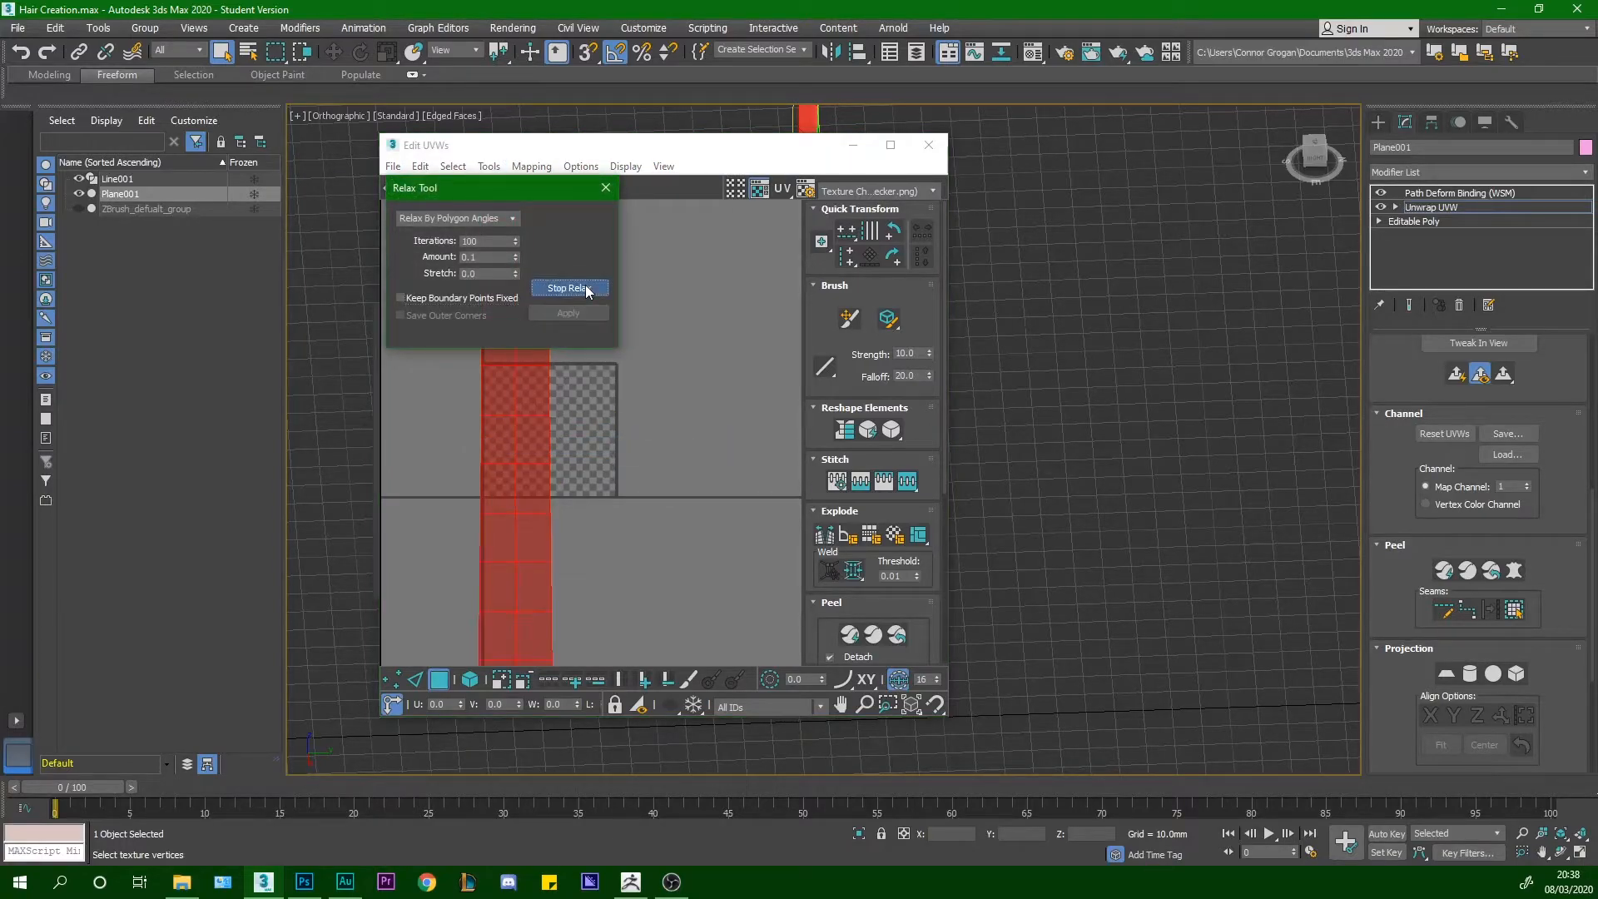
click(586, 284)
click(607, 188)
Scale the UV strip down uniformly until it is about as long as the checkered UV tile
scroll(574, 279, down, 3)
middle_drag(573, 287, 591, 408)
click(441, 190)
drag(574, 410, 550, 596)
scroll(569, 527, up, 6)
drag(551, 307, 549, 413)
middle_drag(558, 379, 560, 434)
scroll(561, 429, up, 2)
Move the UV strip inside the checkered tile, close to the tile's left edge
click(395, 188)
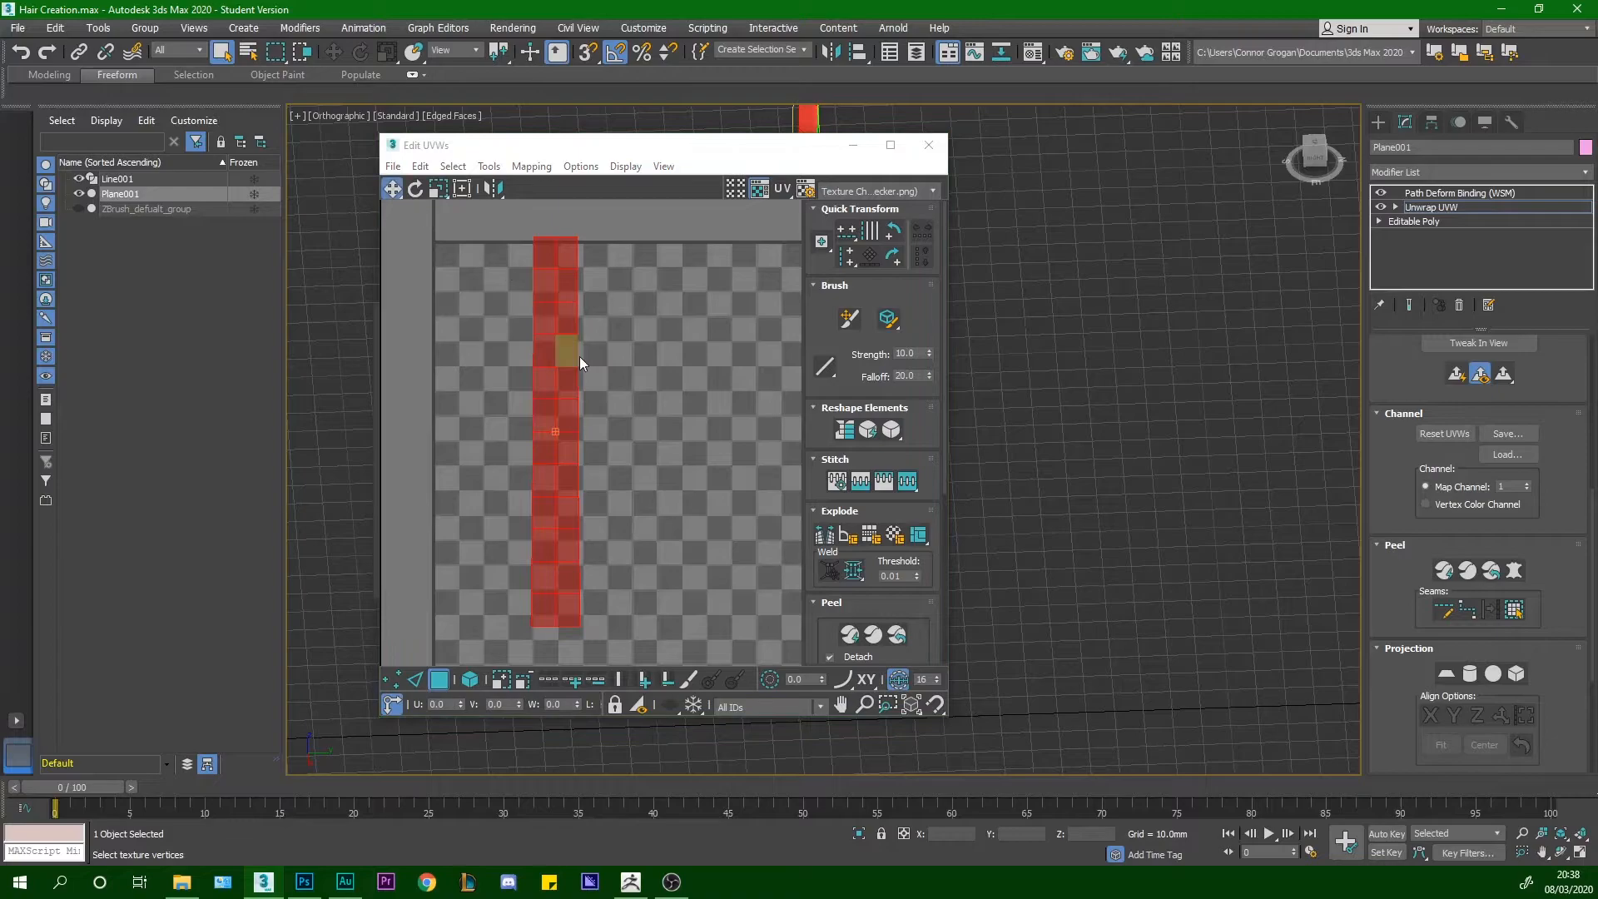
drag(564, 378, 519, 437)
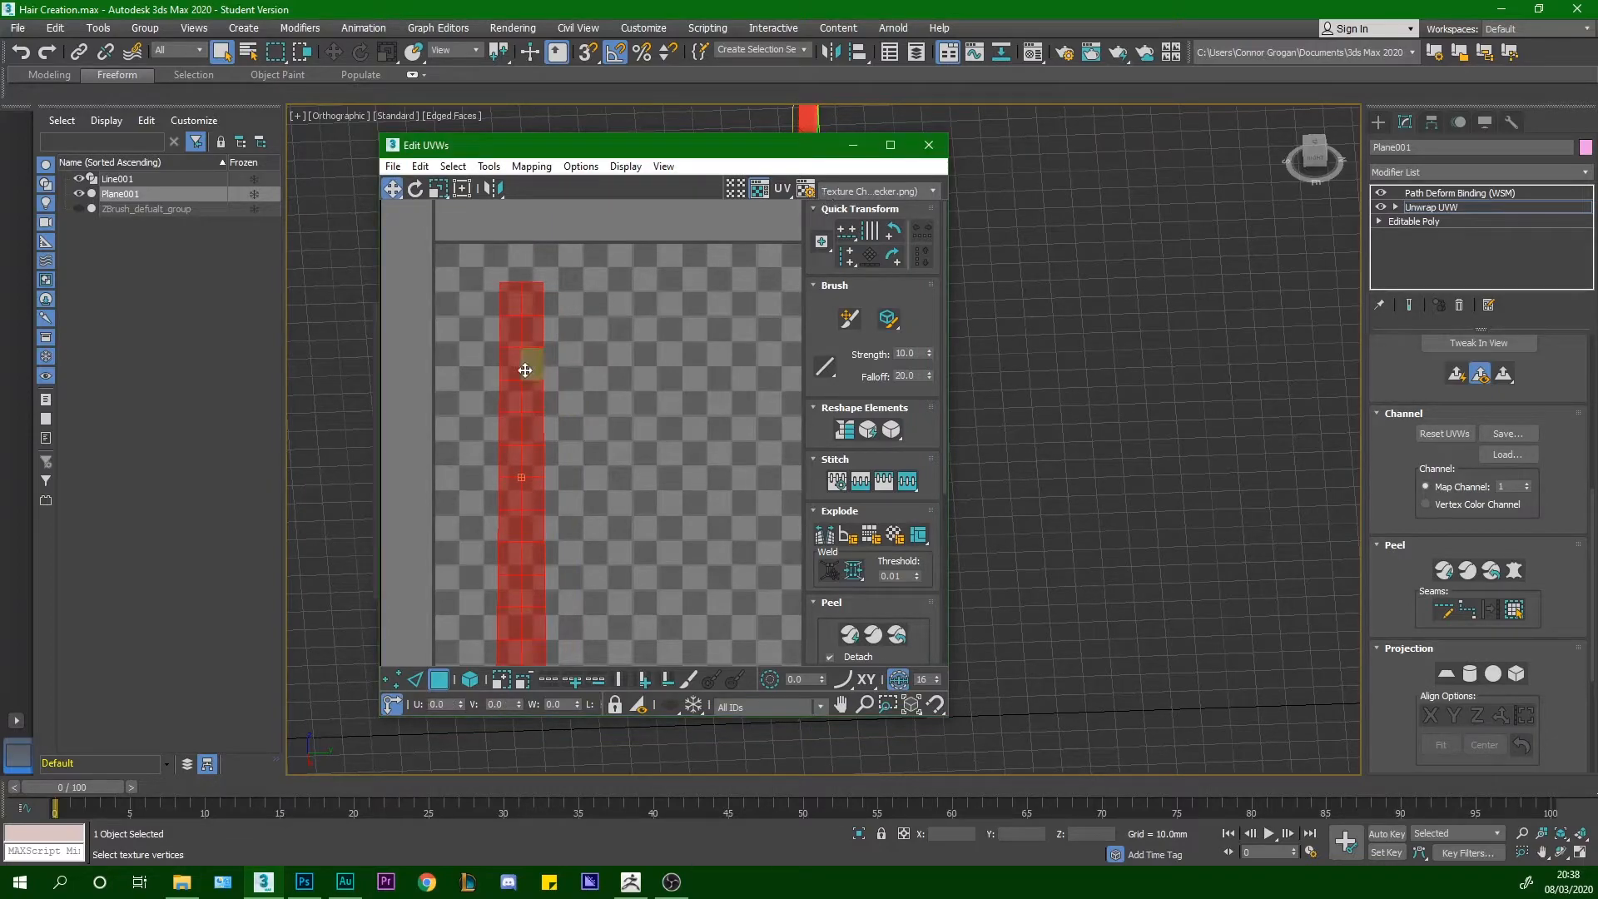
middle_drag(528, 356, 556, 310)
scroll(556, 314, up, 2)
scroll(557, 335, down, 1)
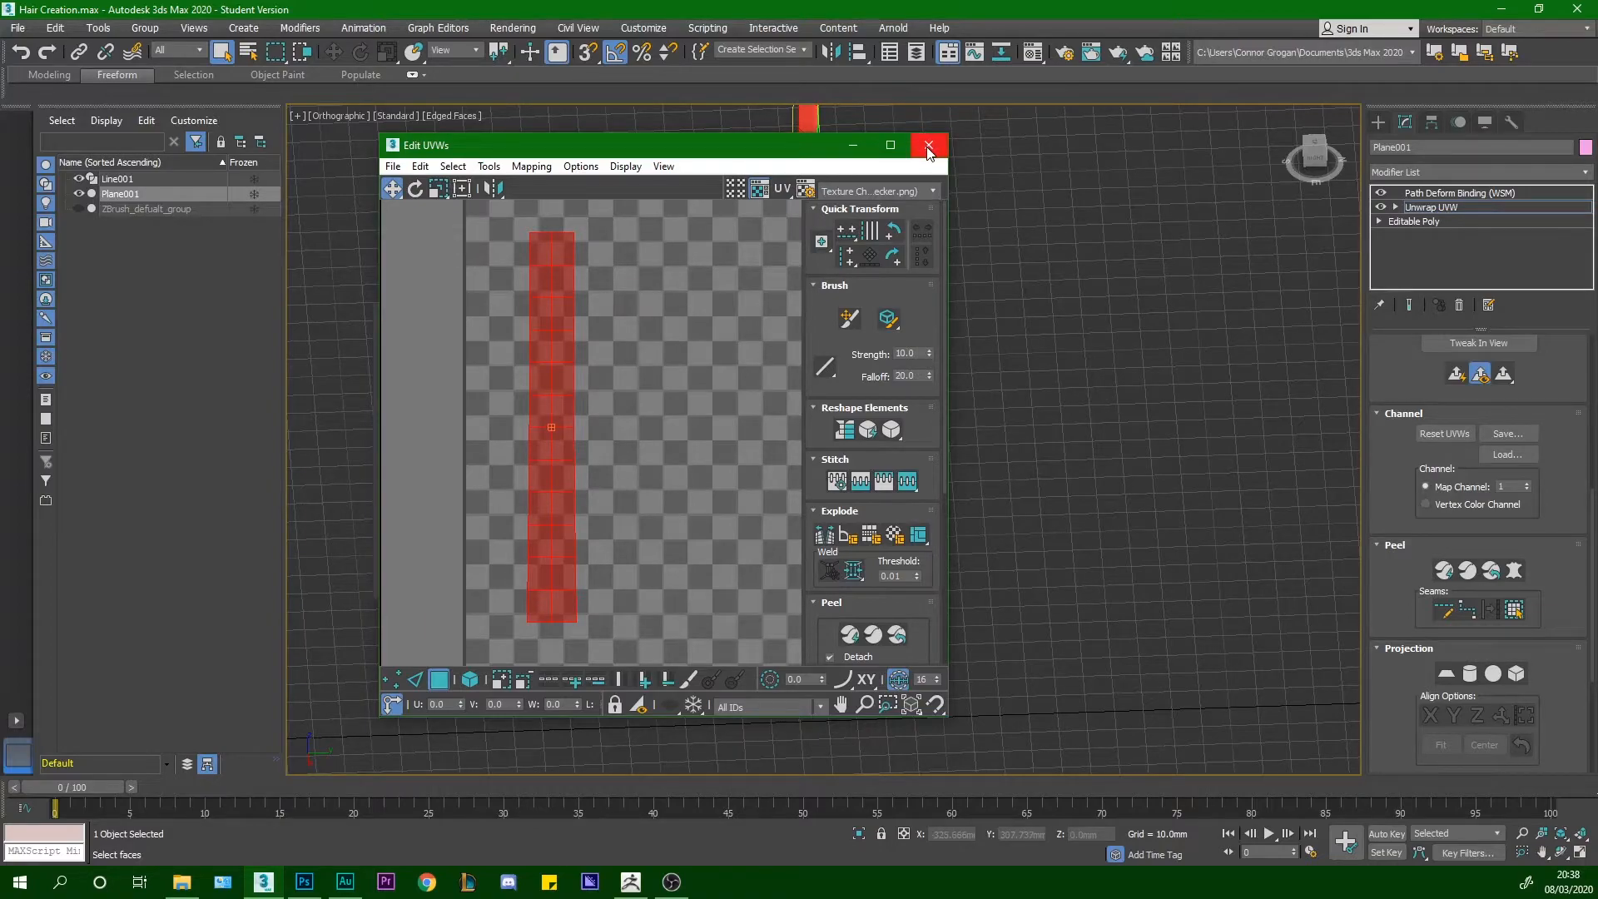
Enlarge the UV strip slightly and reposition it so it nearly fills the tile's height
scroll(566, 298, down, 3)
scroll(567, 308, up, 2)
drag(566, 311, 560, 323)
click(438, 189)
click(392, 189)
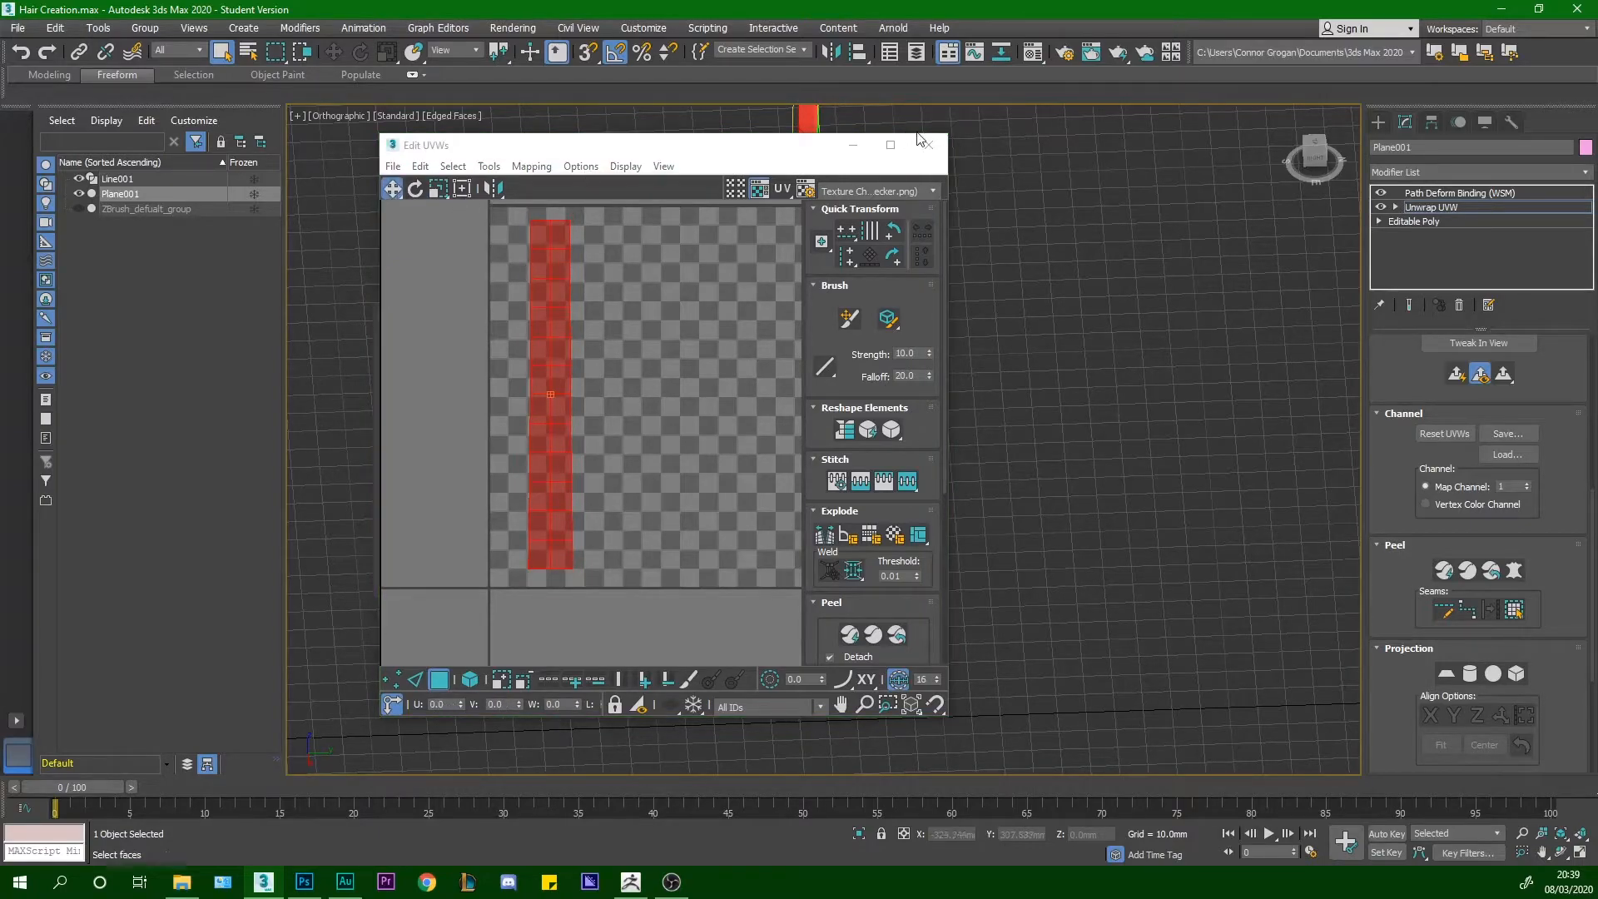
Close the UV editor and collapse the Unwrap UVW modifier into Plane001's Editable Poly, accepting the warning
click(944, 144)
right_click(1453, 207)
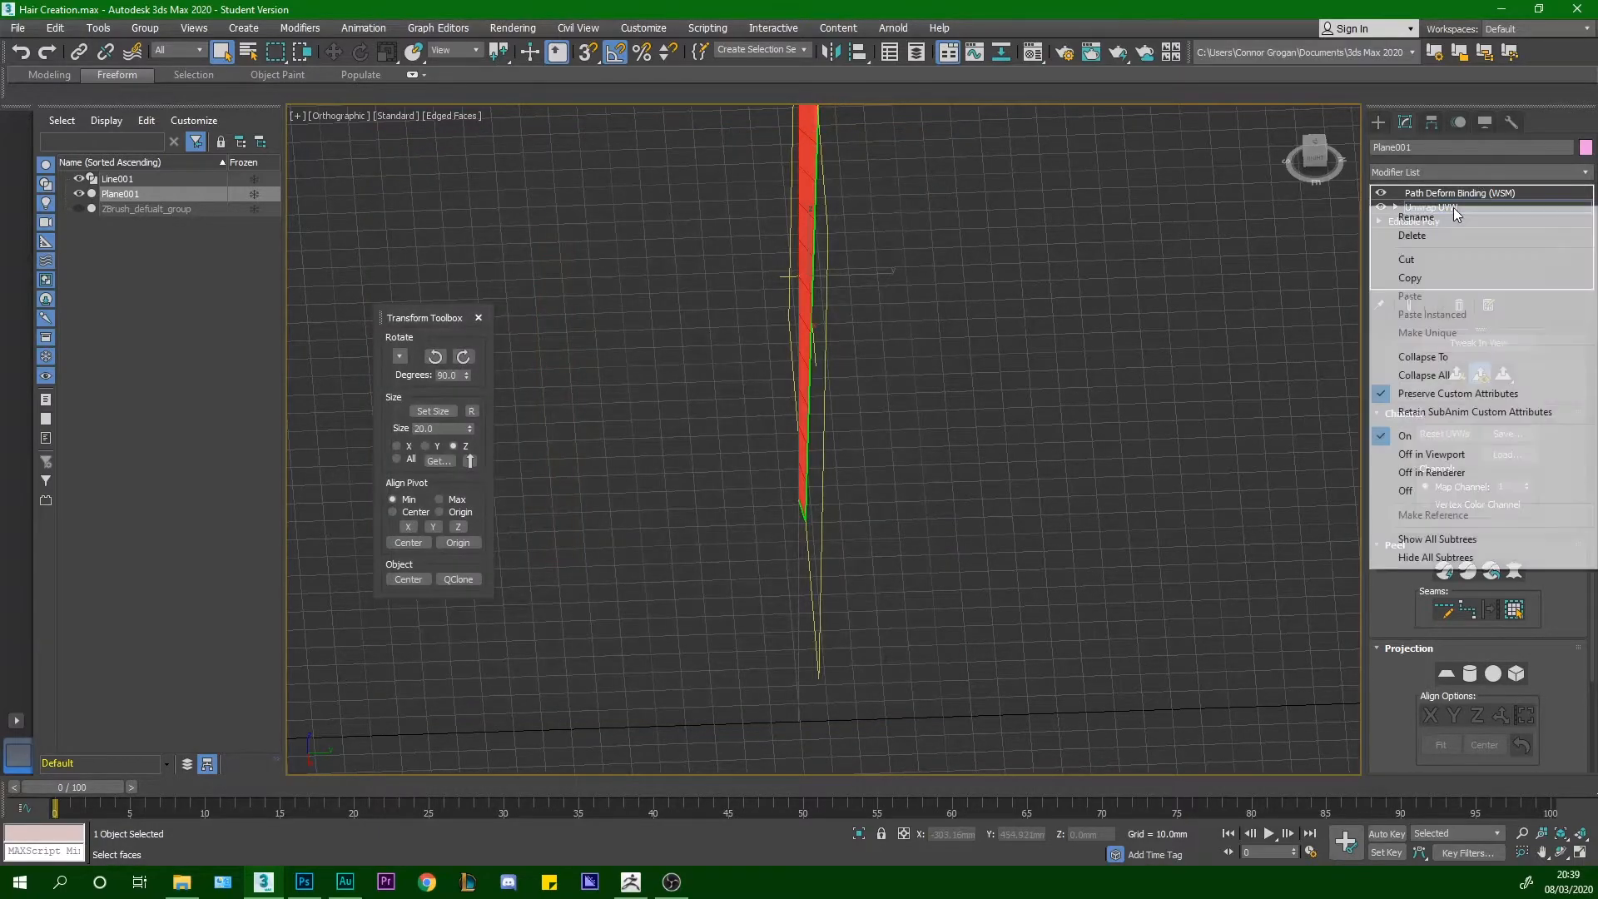
click(1462, 358)
click(874, 508)
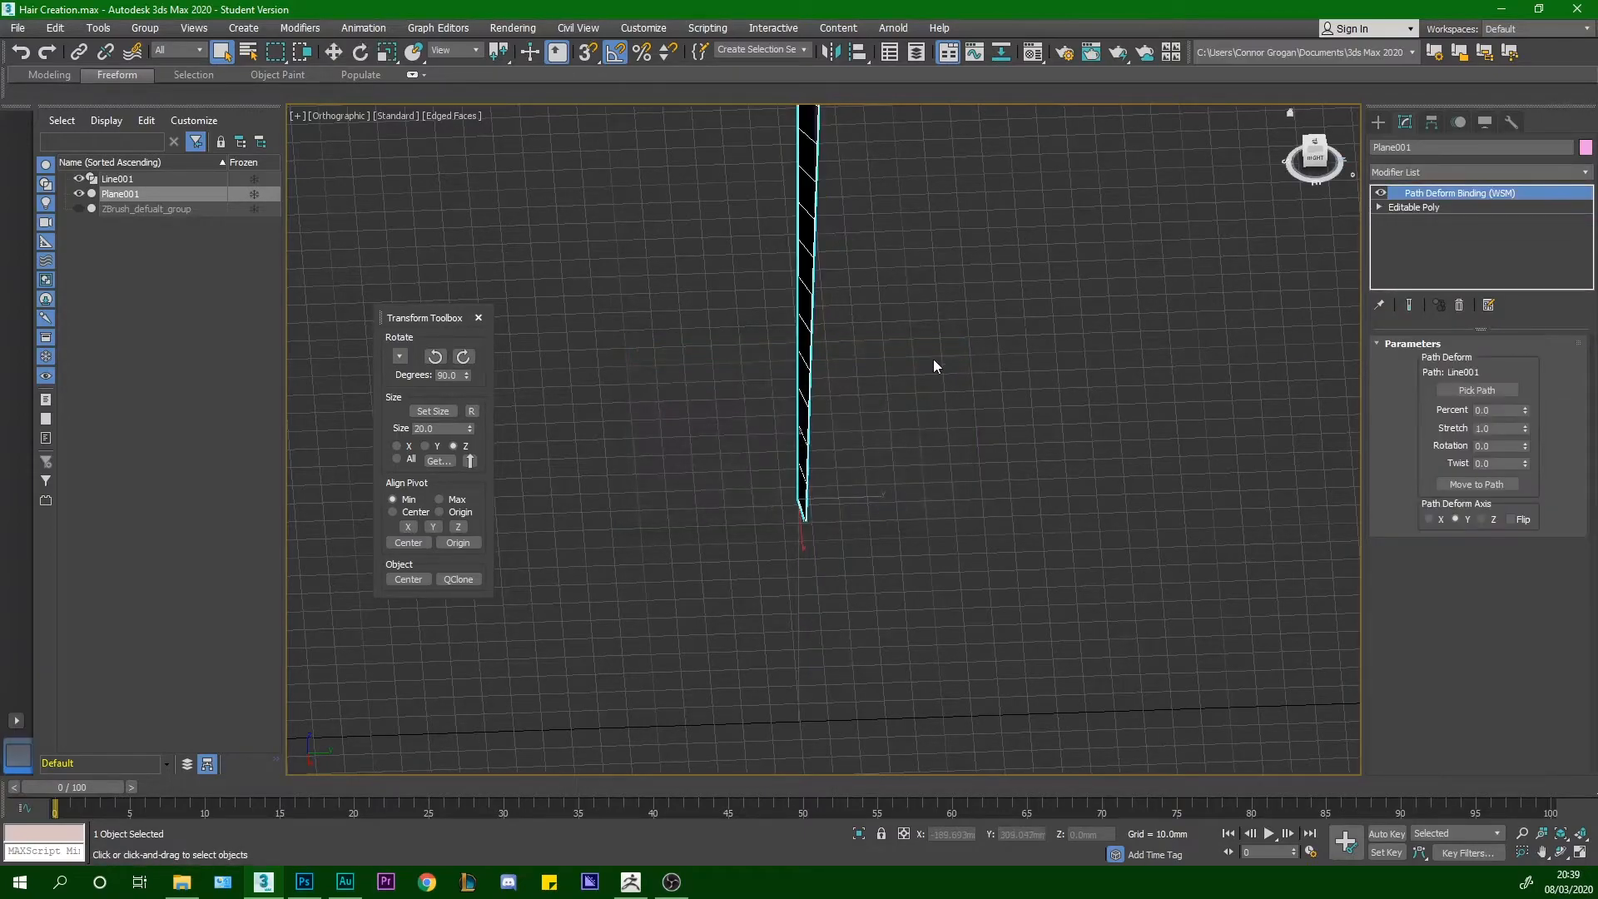
Check the hair strip at its Editable Poly and Path Deform Binding levels, examining the deformed strip from several angles
click(1413, 206)
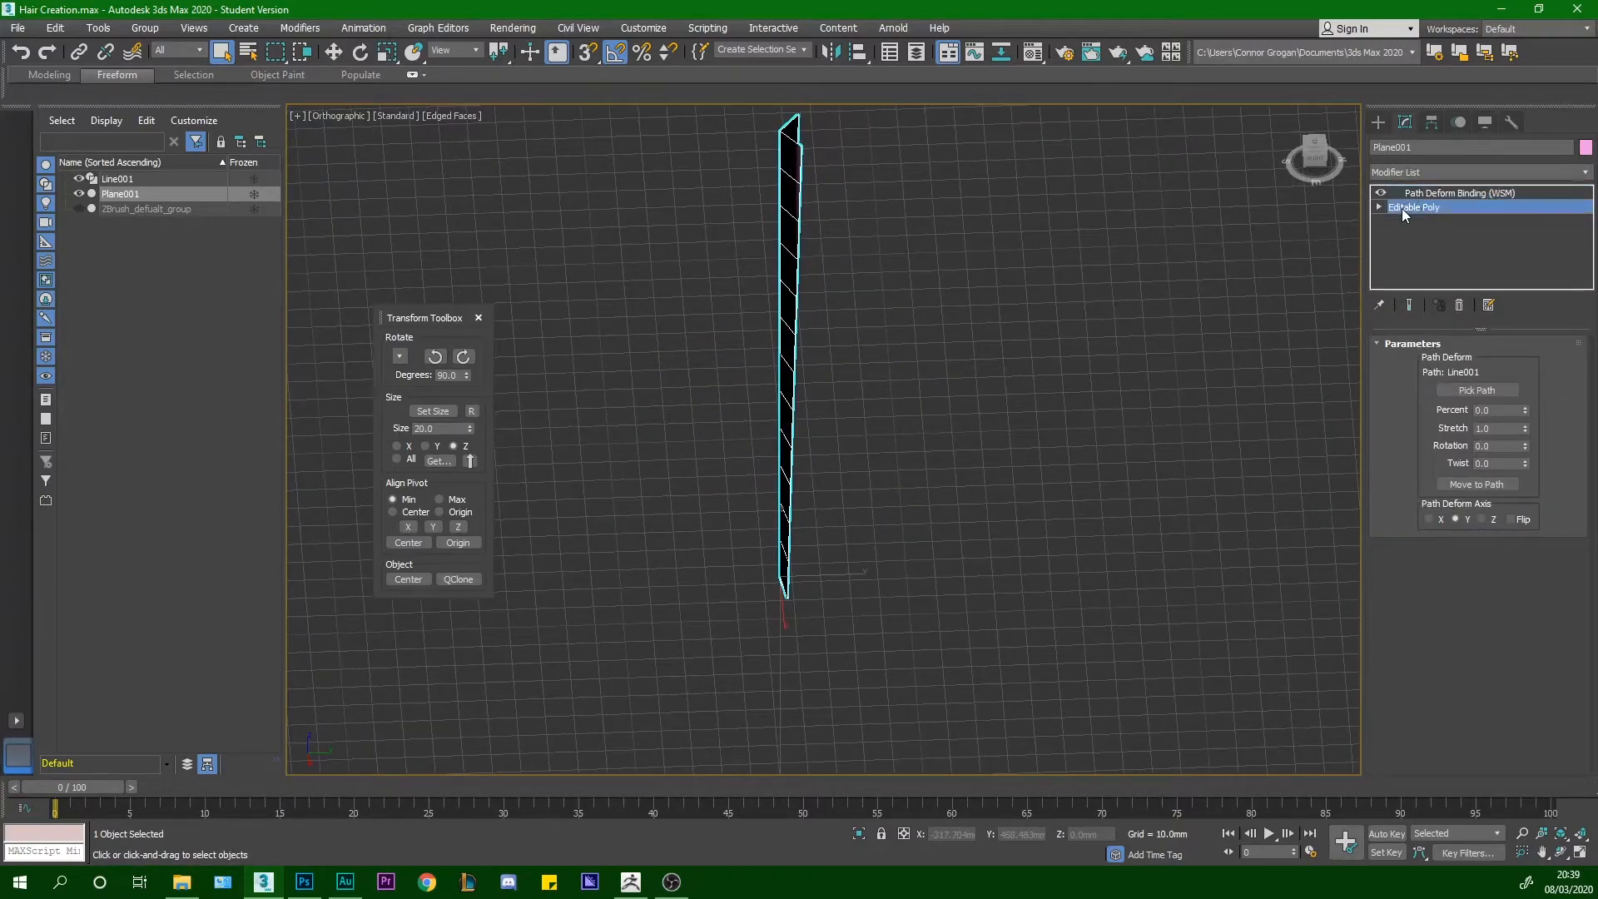
click(1427, 193)
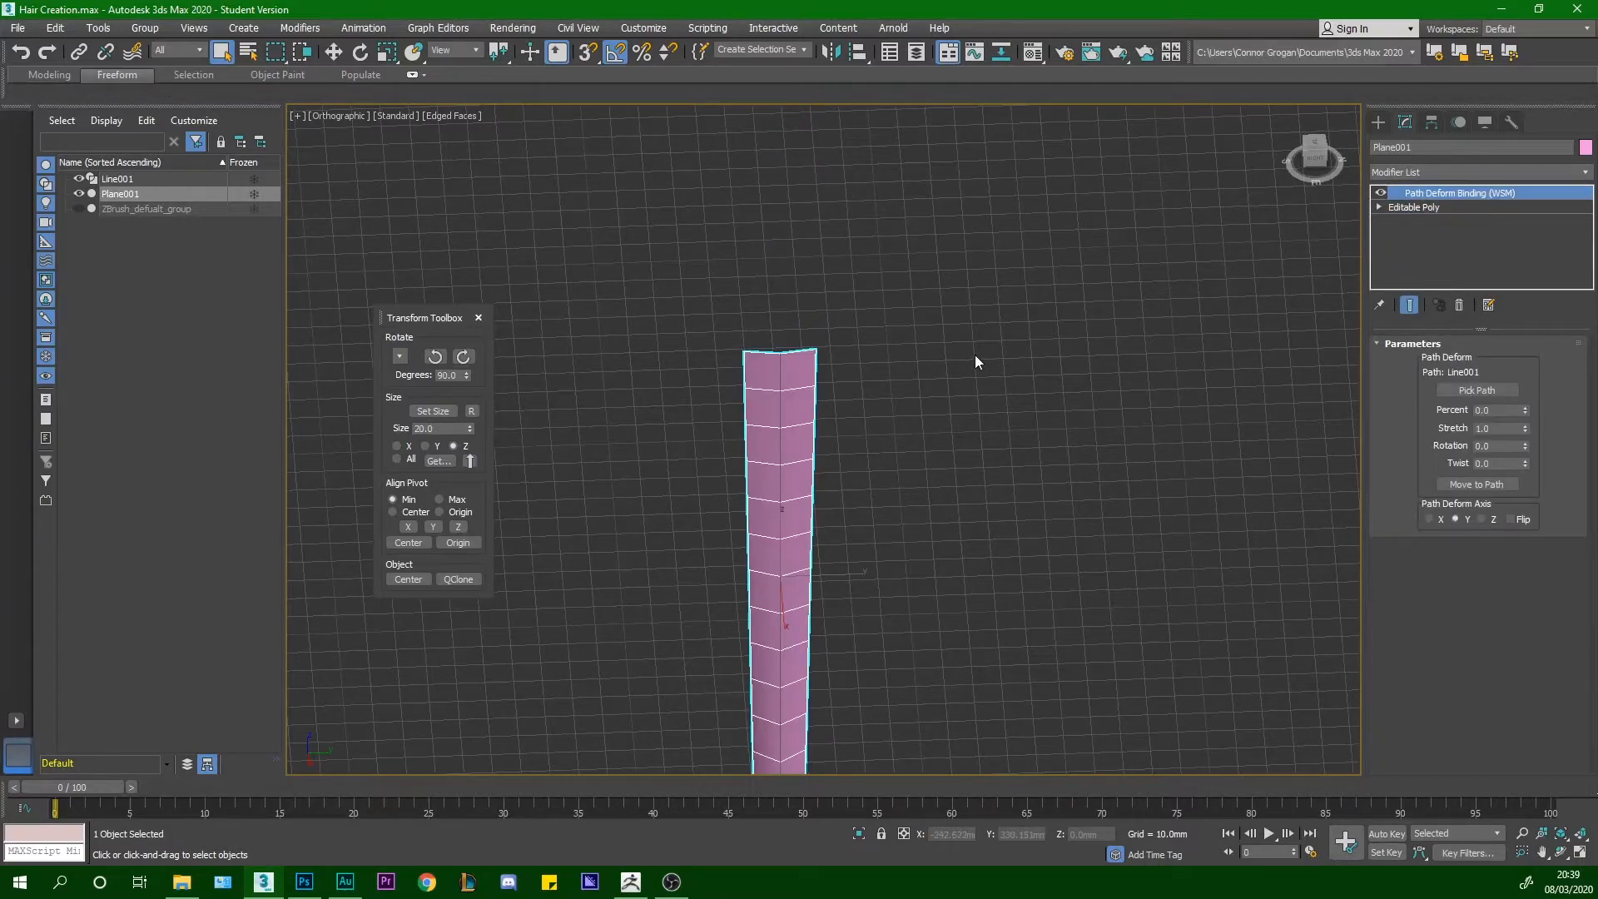
middle_drag(977, 359, 902, 261)
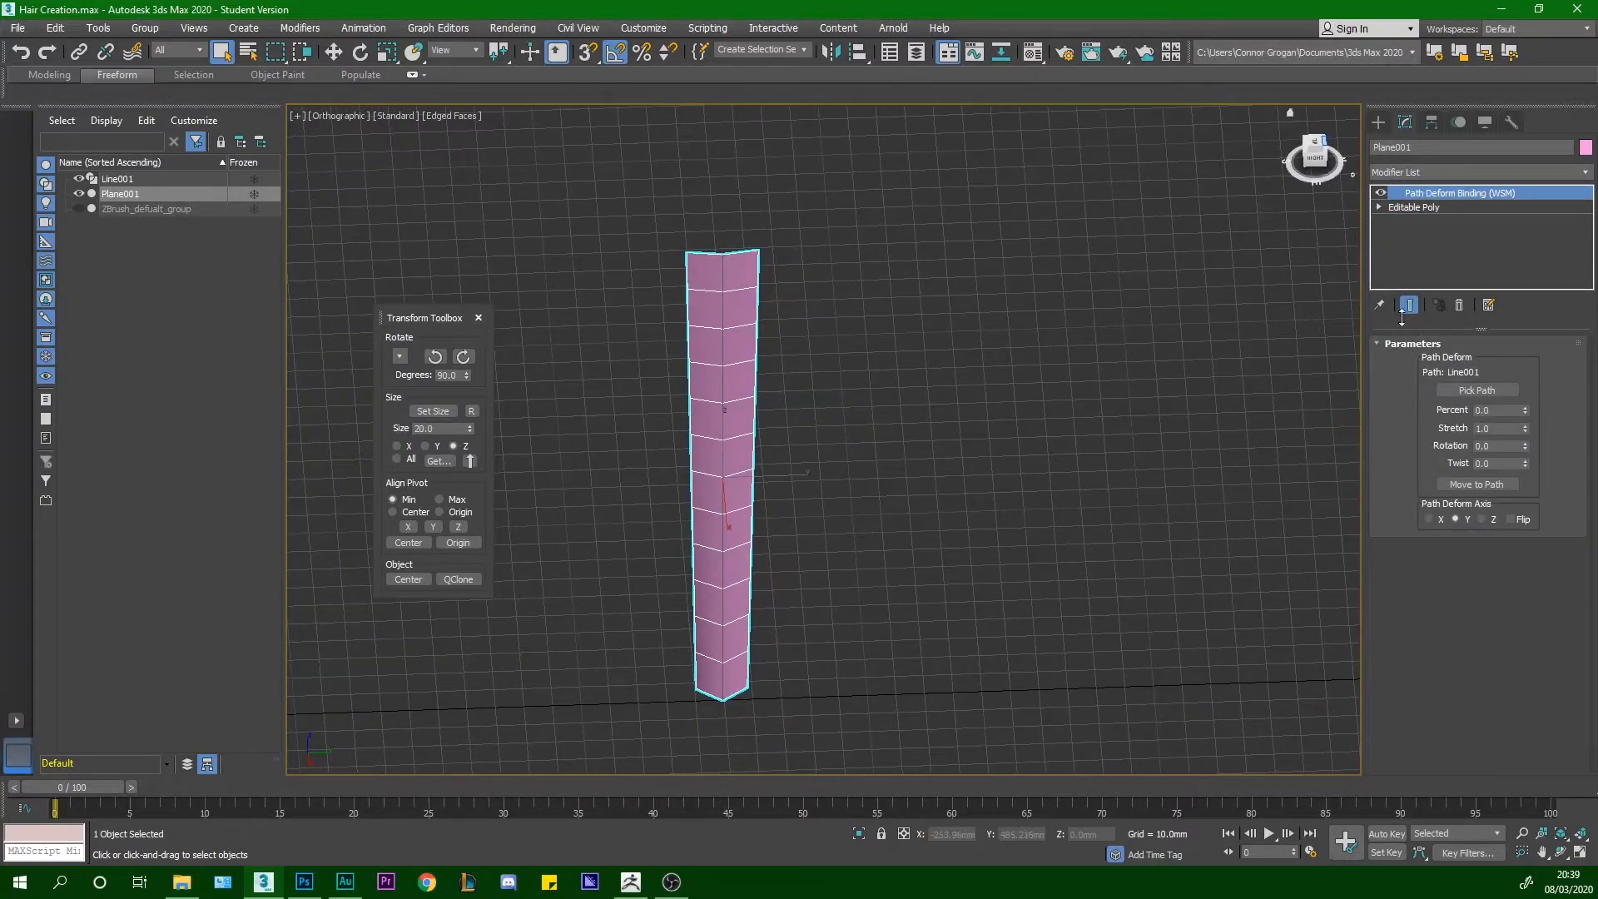
mouse_move(911, 456)
alt+middle_down()
mouse_move(927, 488)
mouse_move(892, 481)
alt+middle_up()
scroll(649, 331, up, 5)
alt+middle_drag(718, 379, 703, 339)
scroll(707, 339, down, 3)
middle_drag(966, 322, 971, 255)
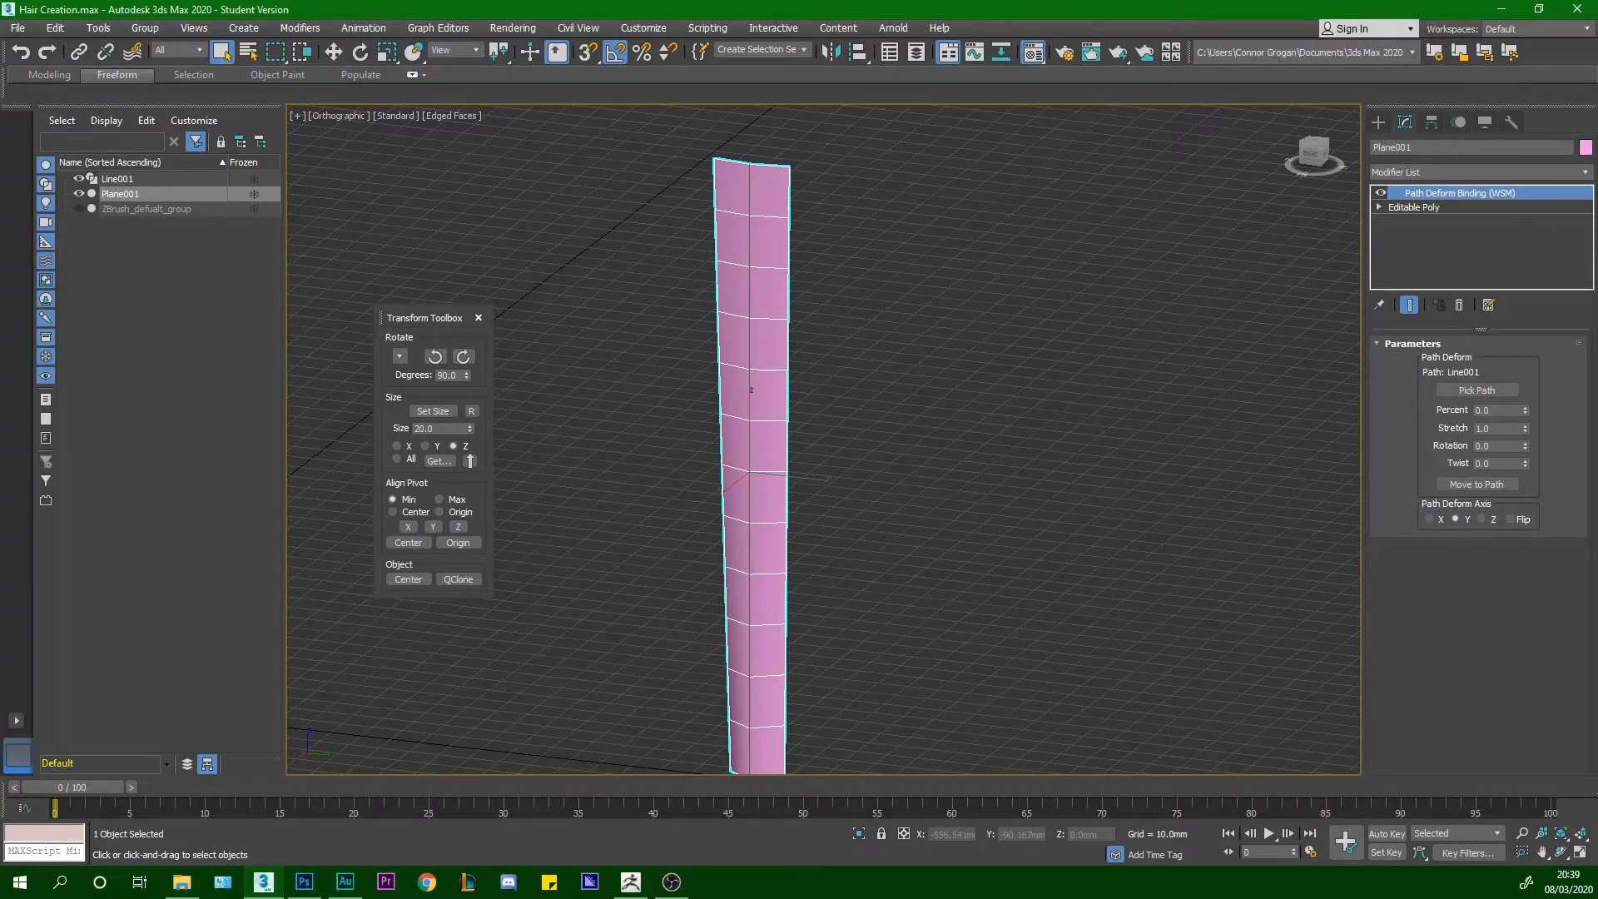
Put a Checker map in the 08 - Default material's diffuse slot, assign the material to the hair strip and show the map in the viewport
key(m)
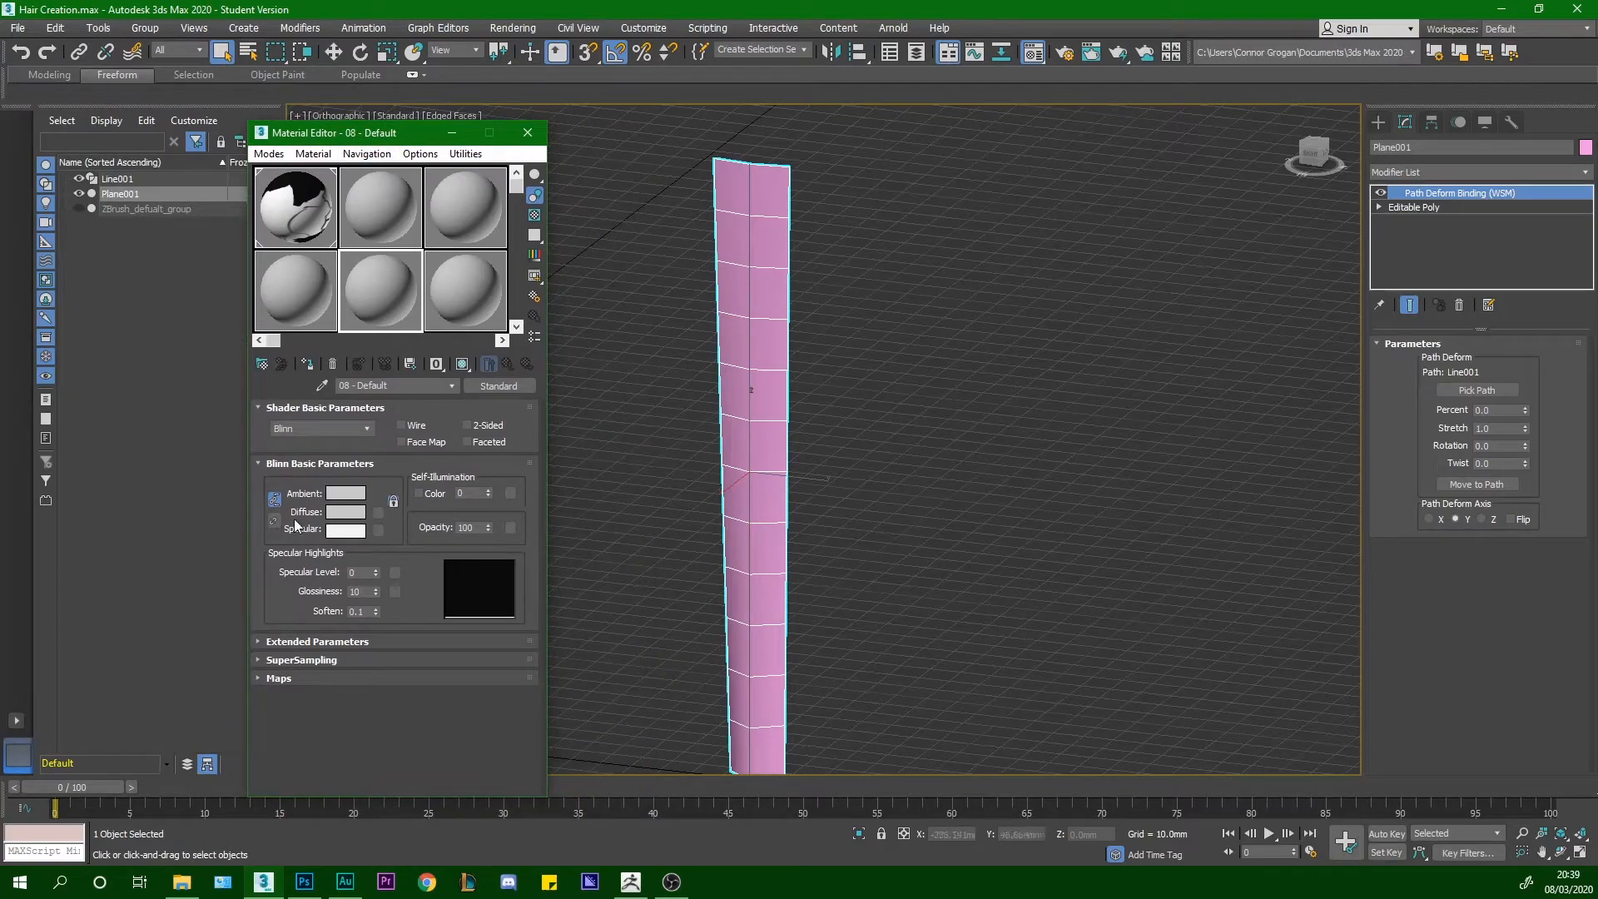
click(377, 511)
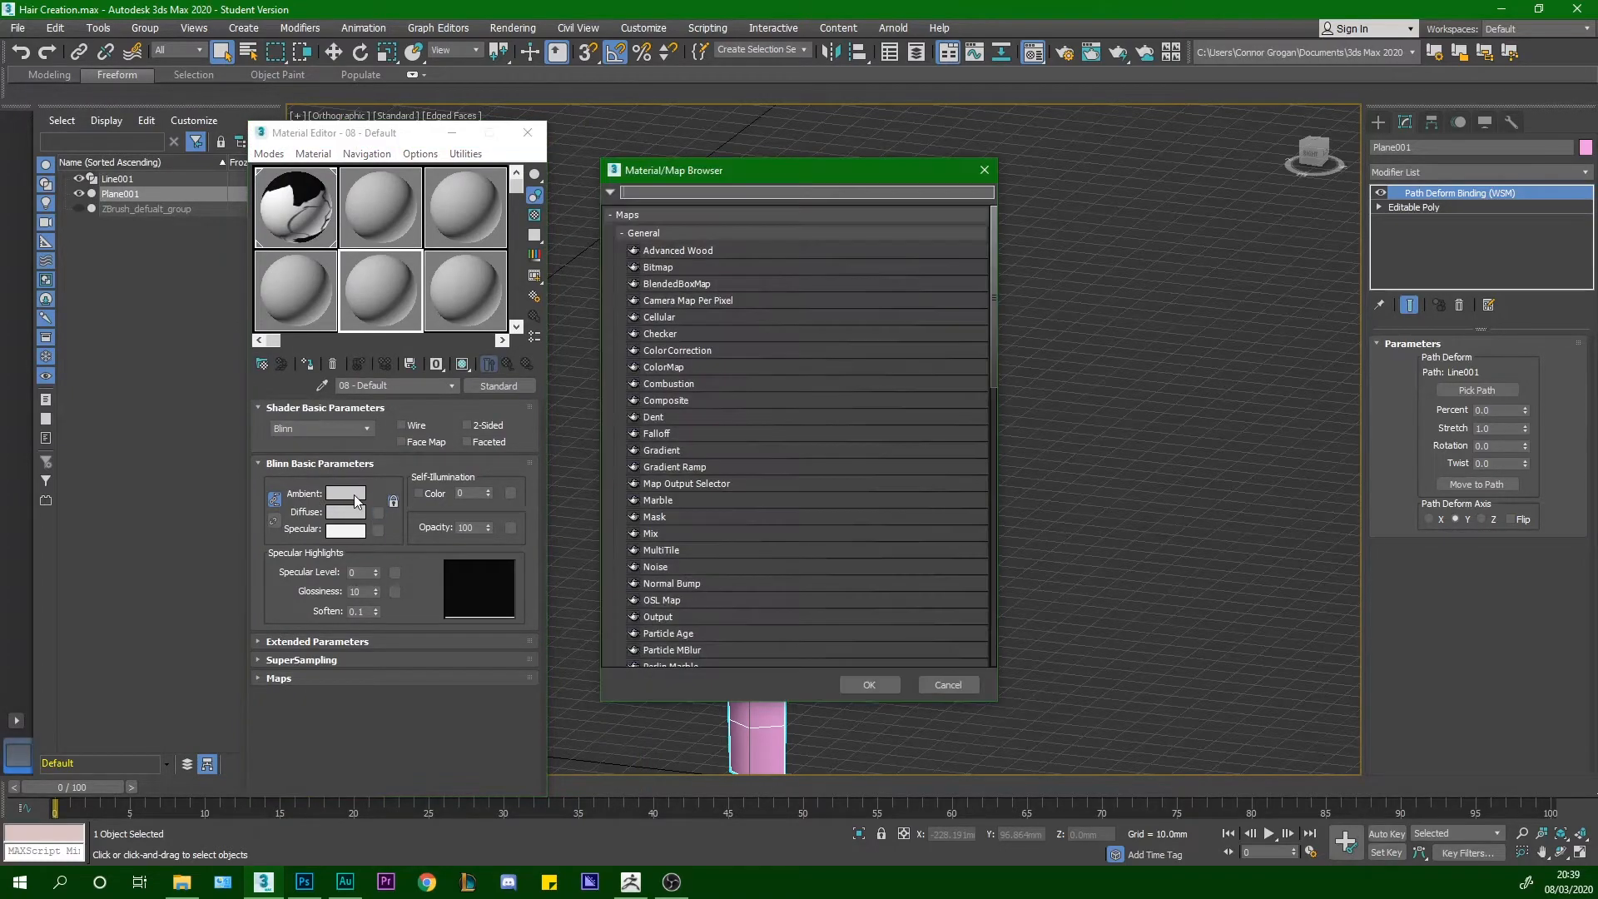
double_click(697, 331)
drag(847, 355, 777, 349)
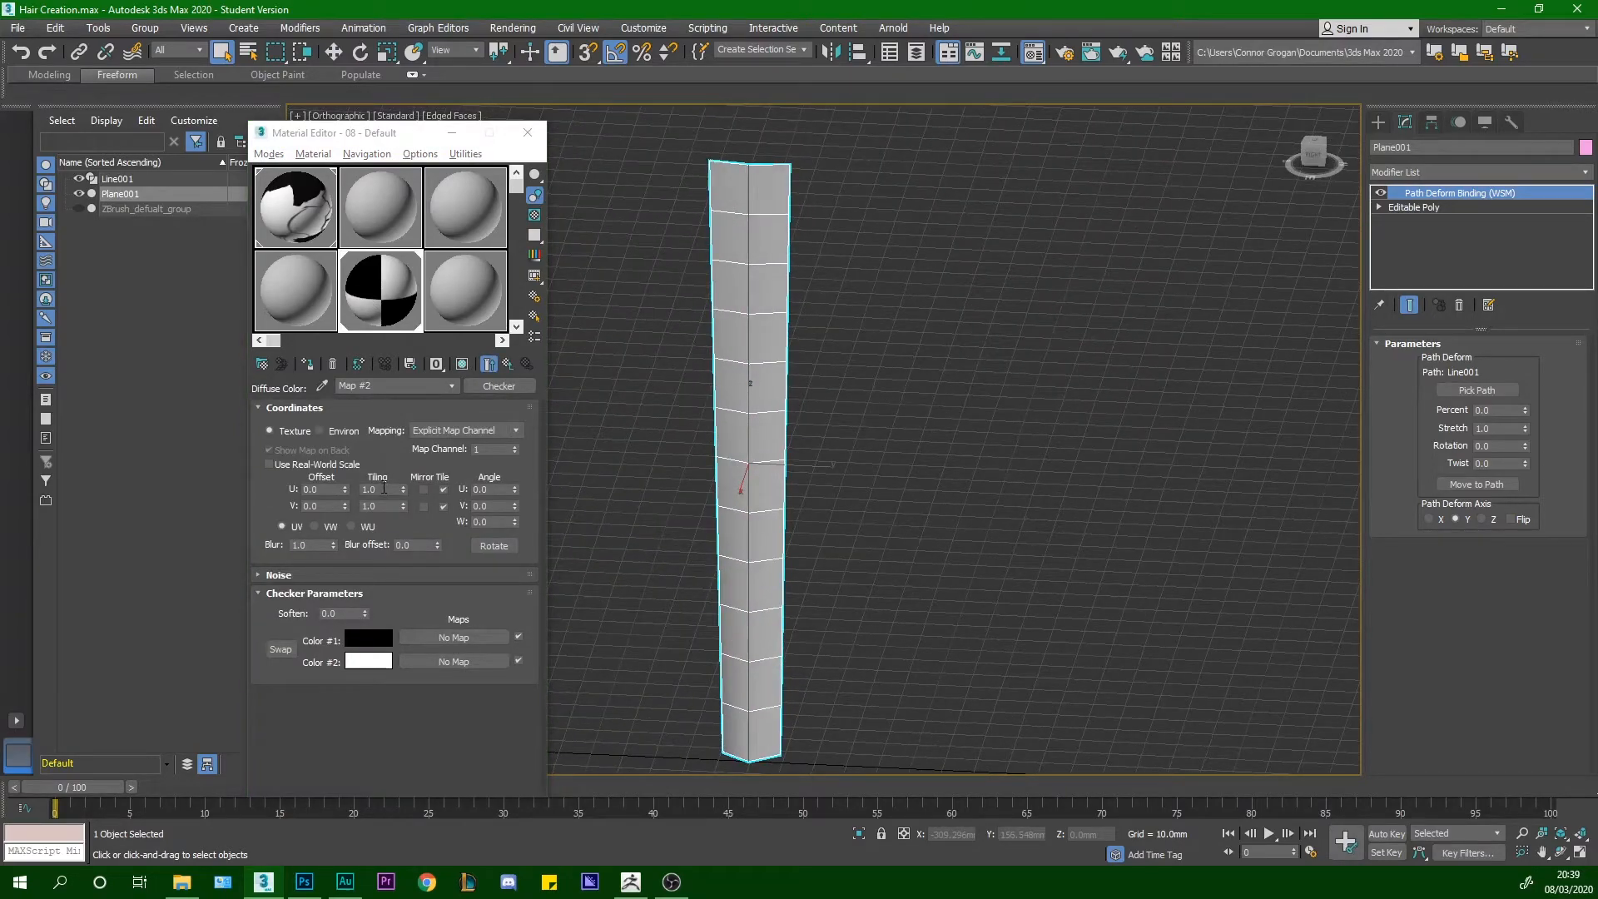
click(366, 489)
click(462, 366)
alt+middle_drag(682, 385, 645, 390)
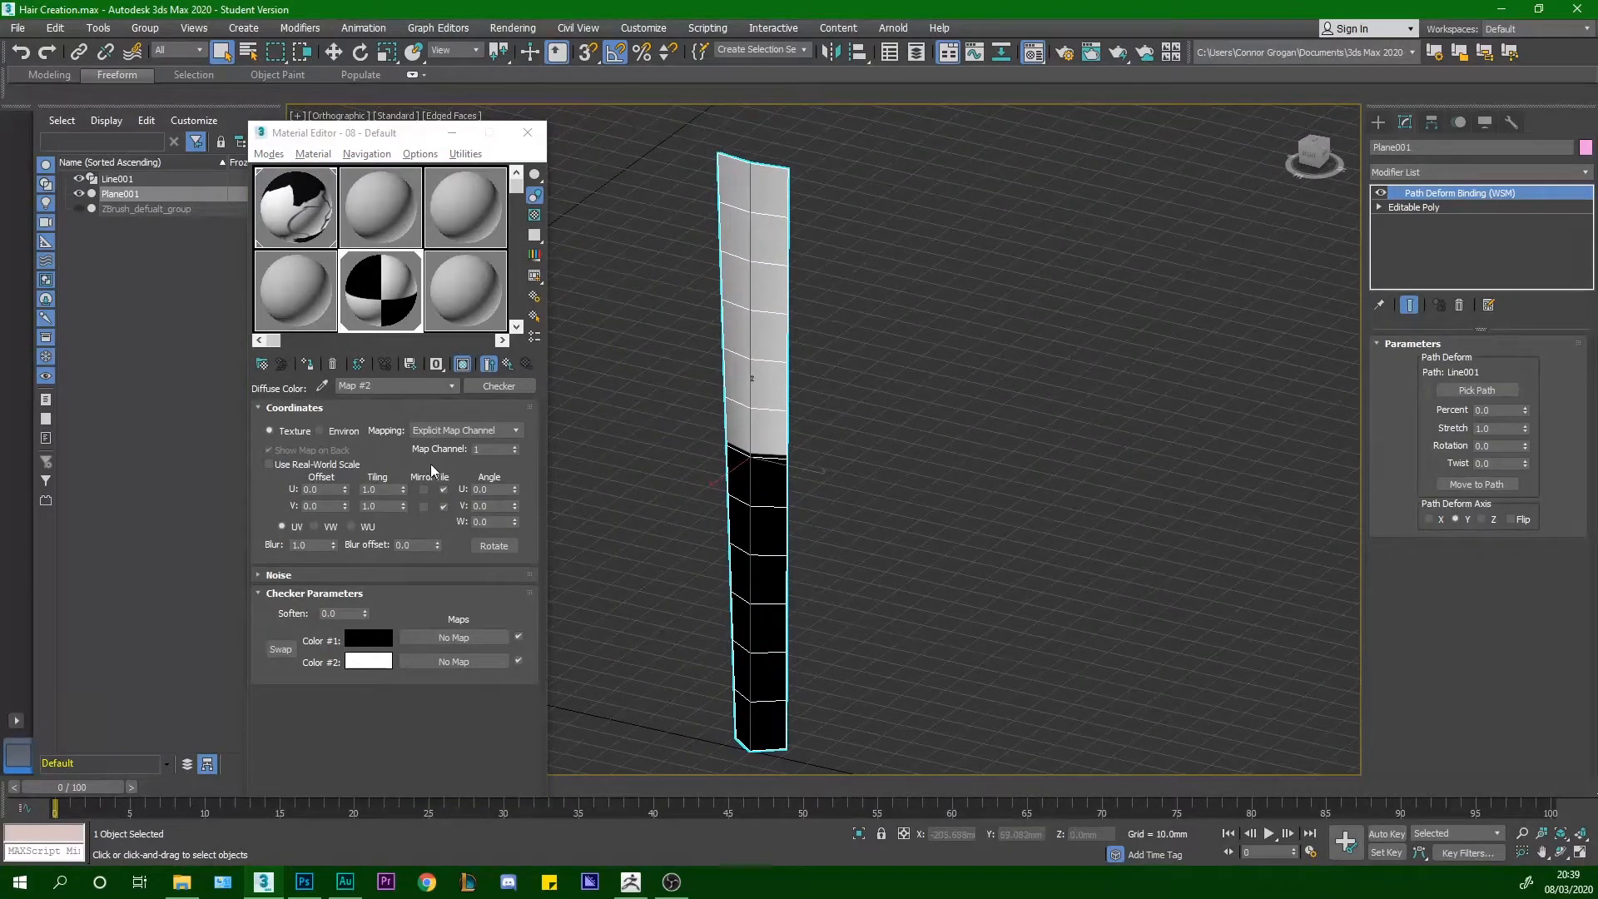
Set the checker map's U and V tiling to 10
mouse_move(403, 489)
mouse_down()
mouse_move(399, 512)
mouse_move(405, 497)
mouse_up()
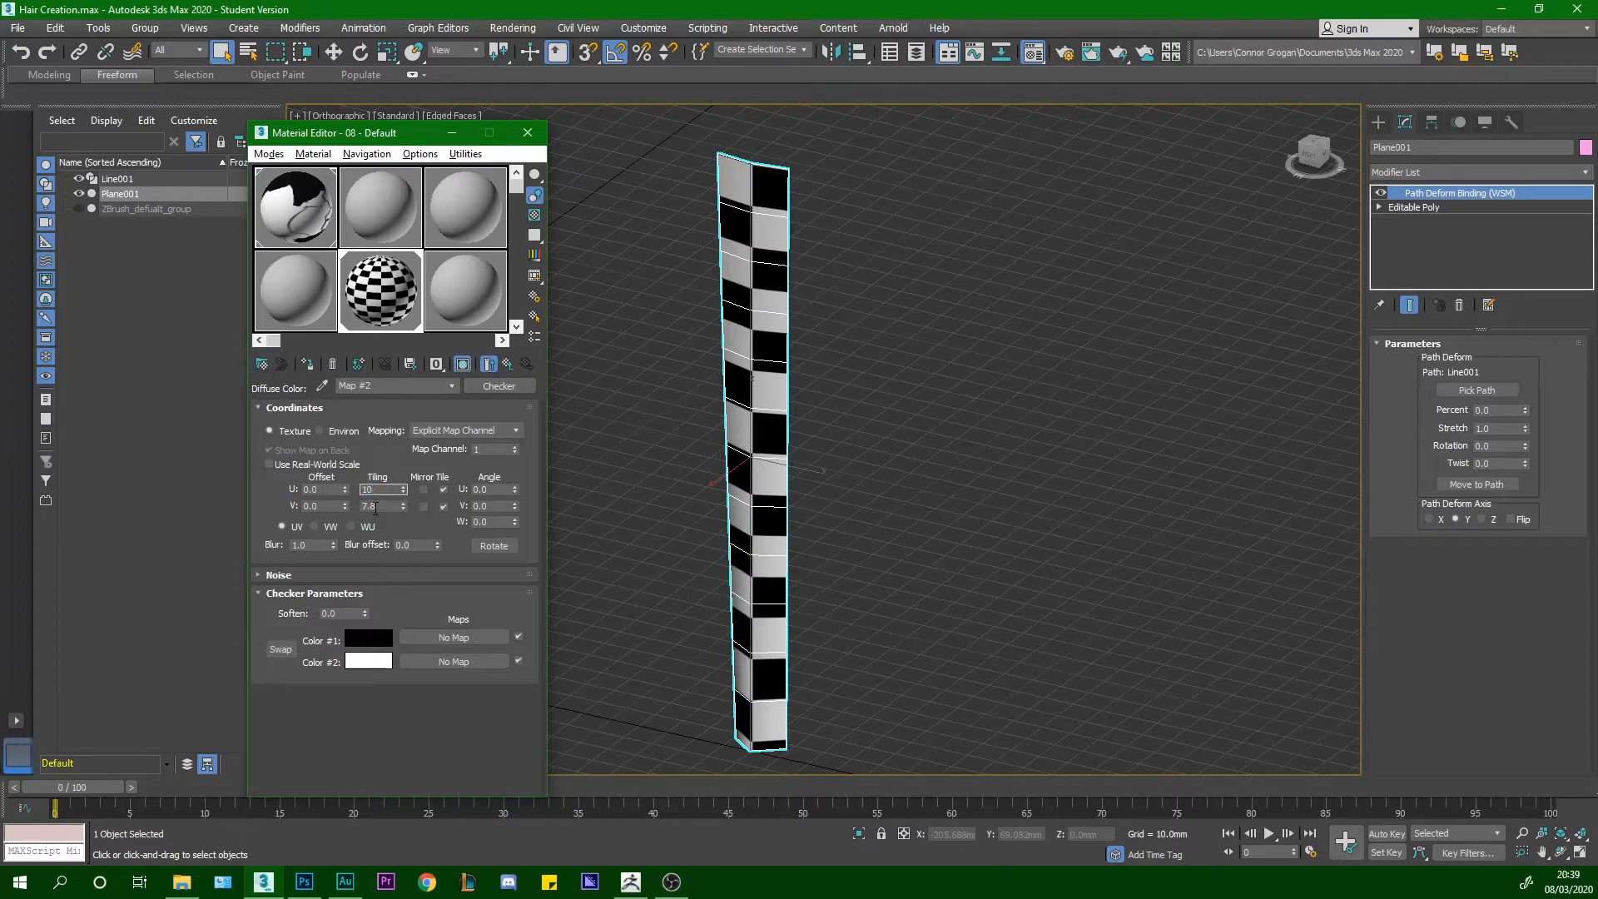
text(10)
key(Tab)
key(Return)
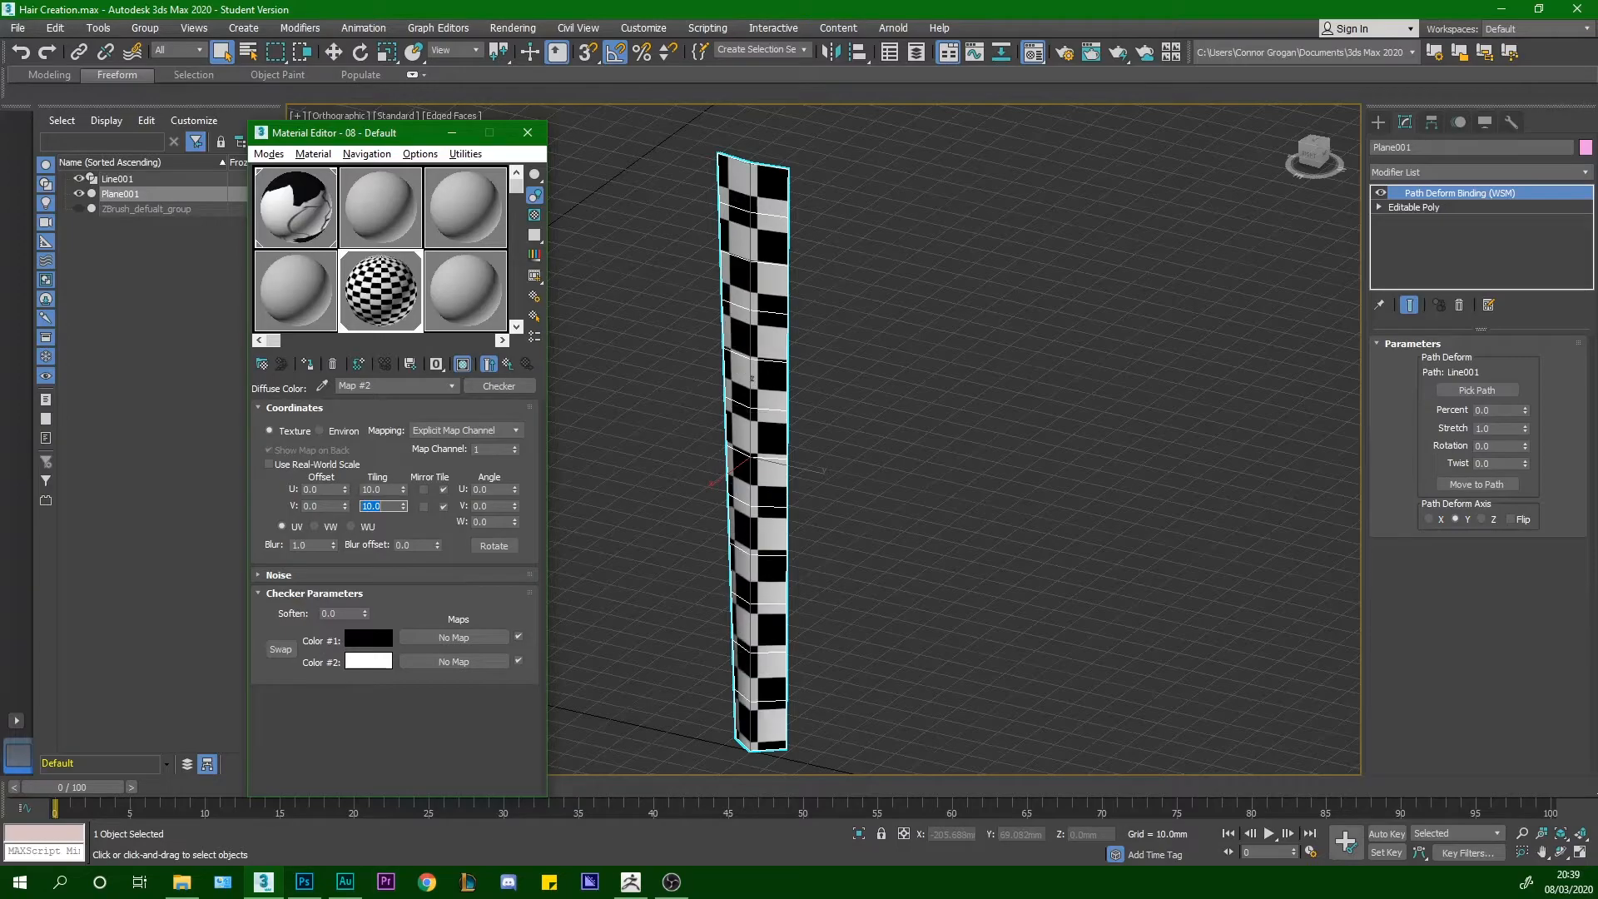
Inspect the checker pattern on the hair strip, replace it with a plain grey material and close the material editor
scroll(786, 368, up, 8)
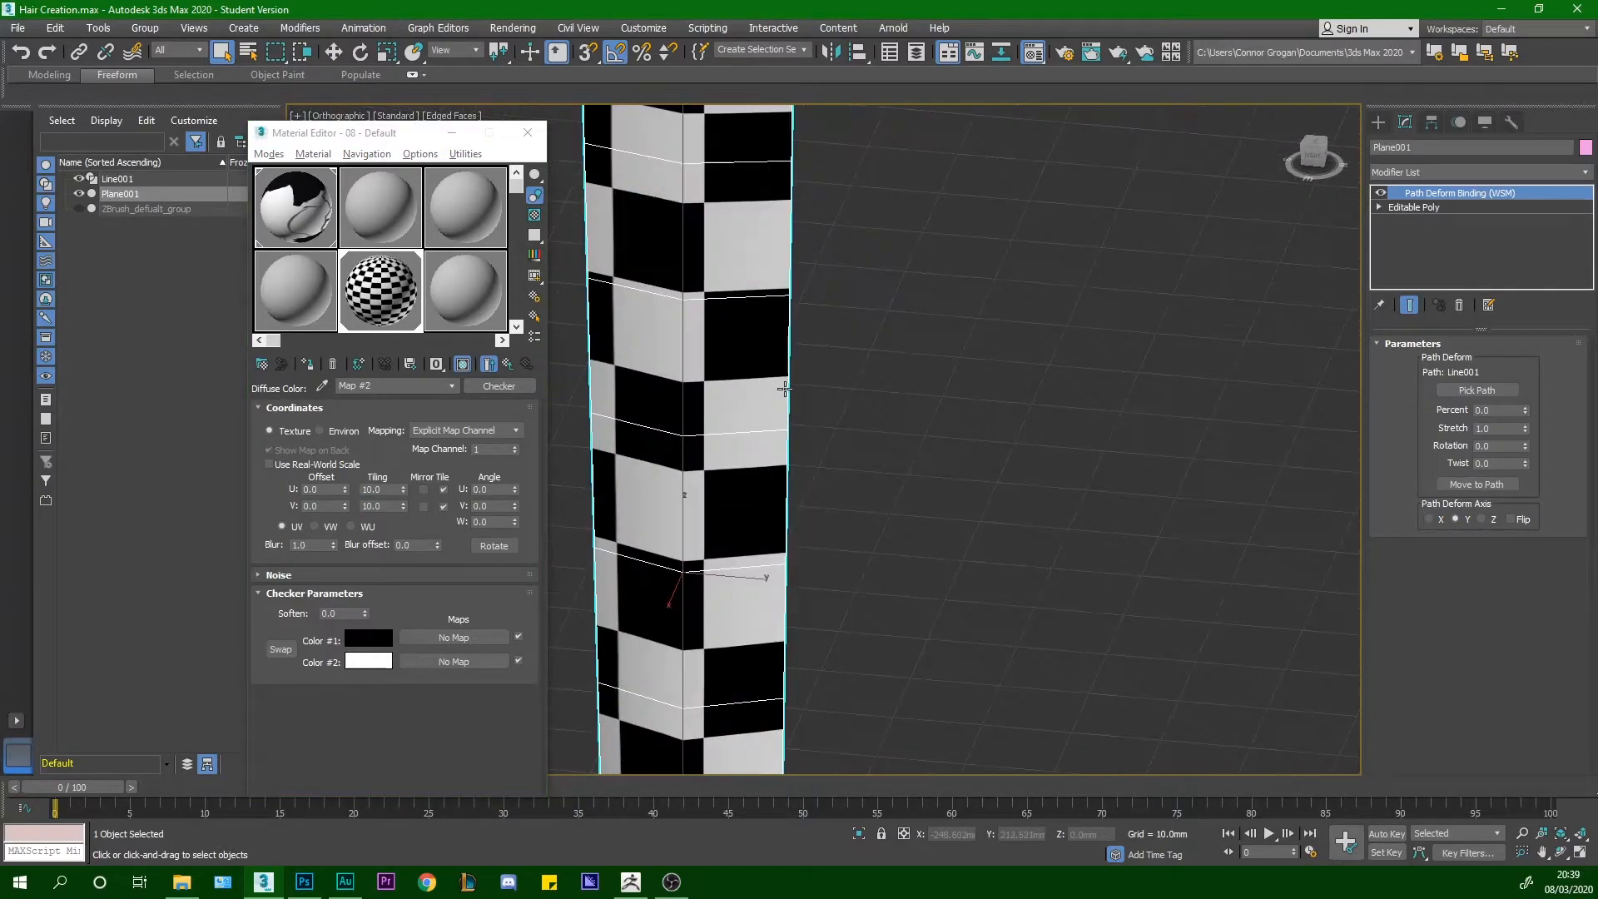
scroll(774, 390, down, 6)
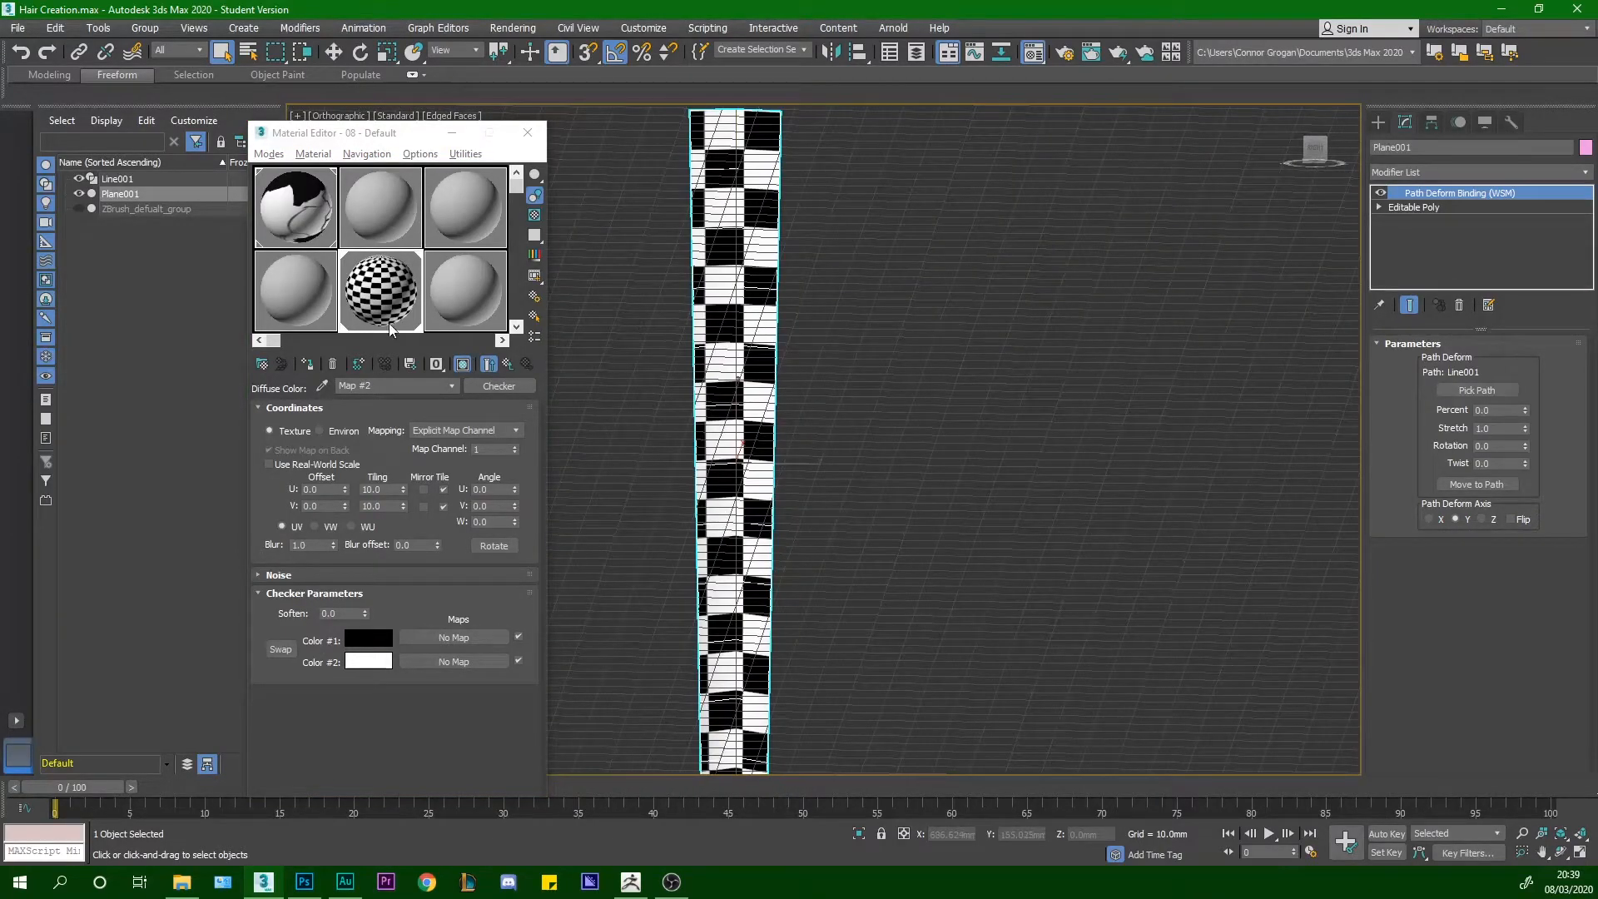
mouse_move(385, 322)
mouse_down()
mouse_move(753, 293)
mouse_move(779, 319)
mouse_up()
click(527, 132)
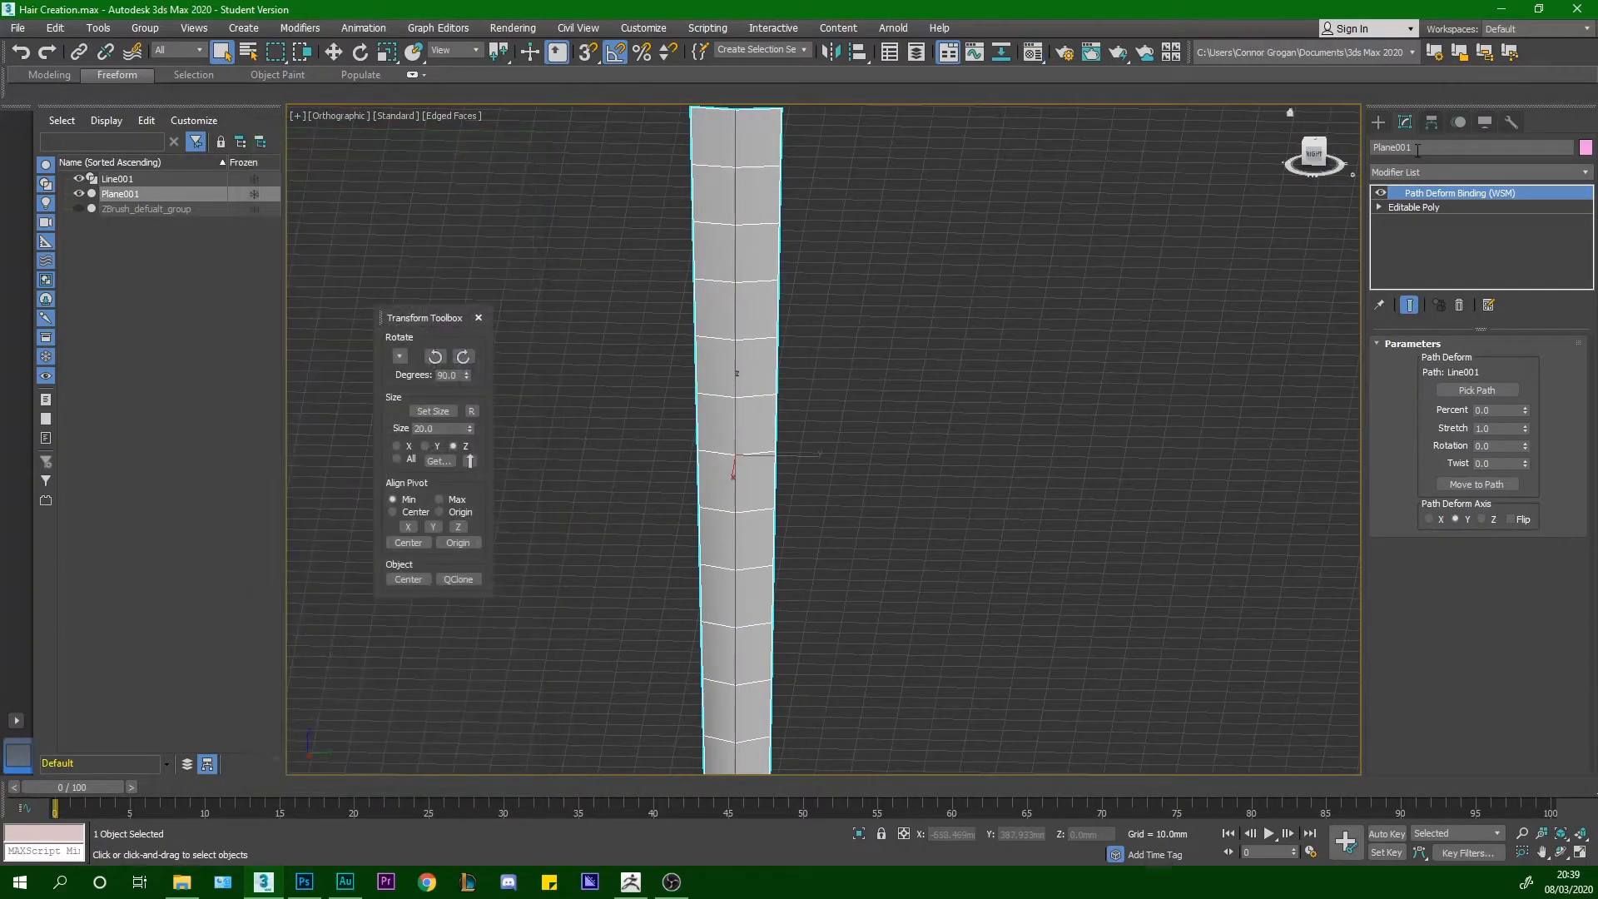
Try bending the hair strip by moving the middle vertex of Line001 sideways, and undo the move
click(1377, 122)
alt+middle_drag(827, 346, 753, 323)
click(745, 323)
click(1404, 123)
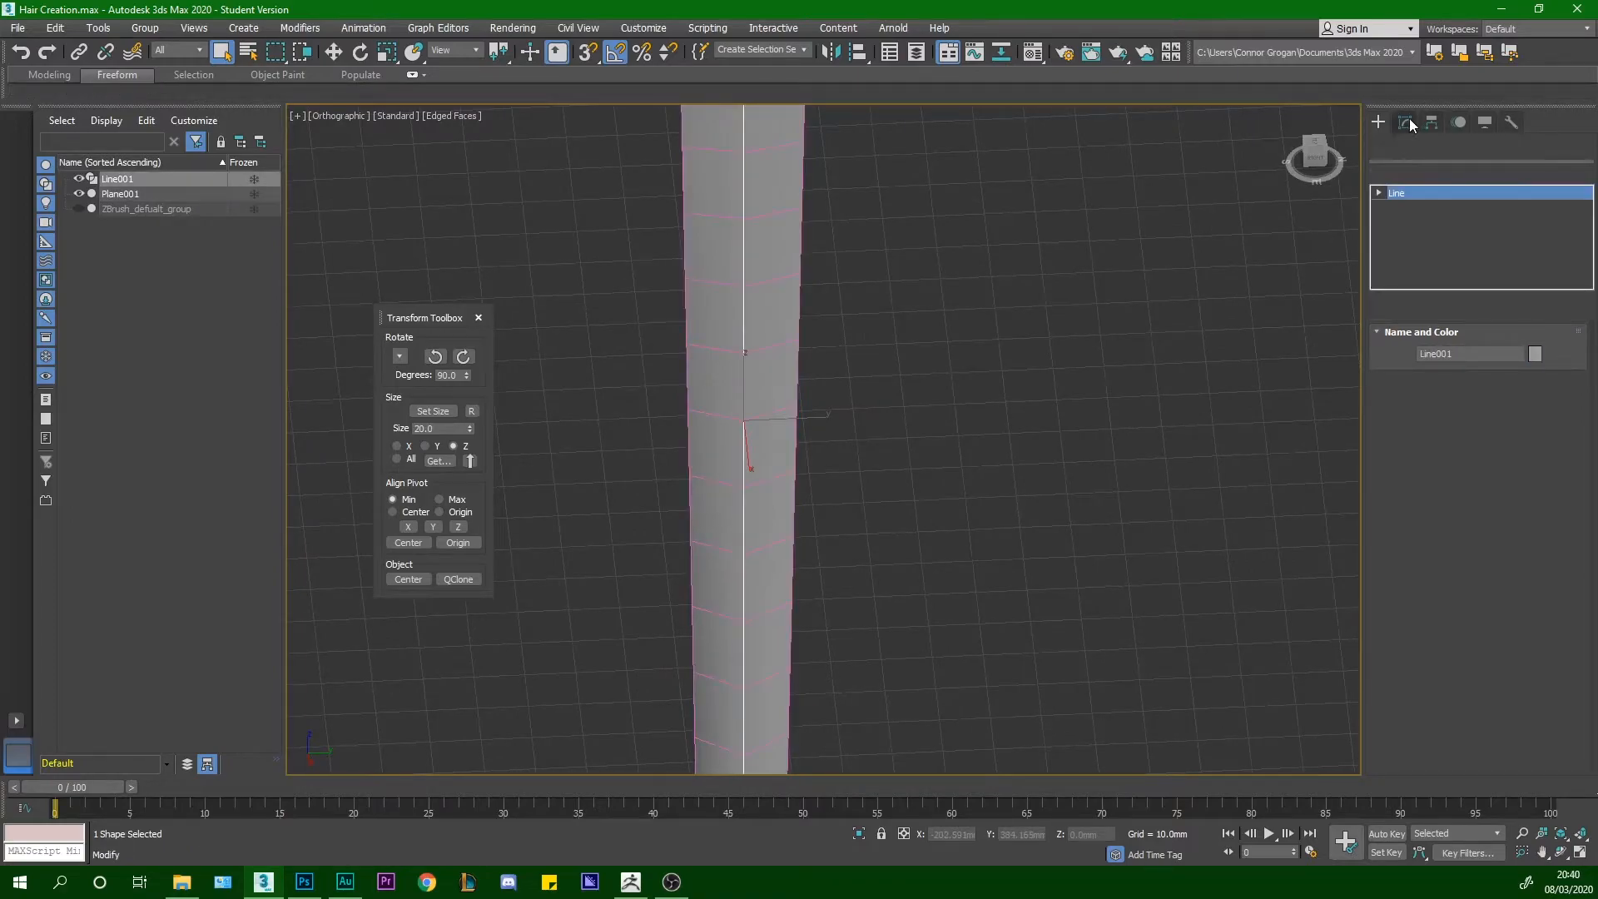
click(1457, 404)
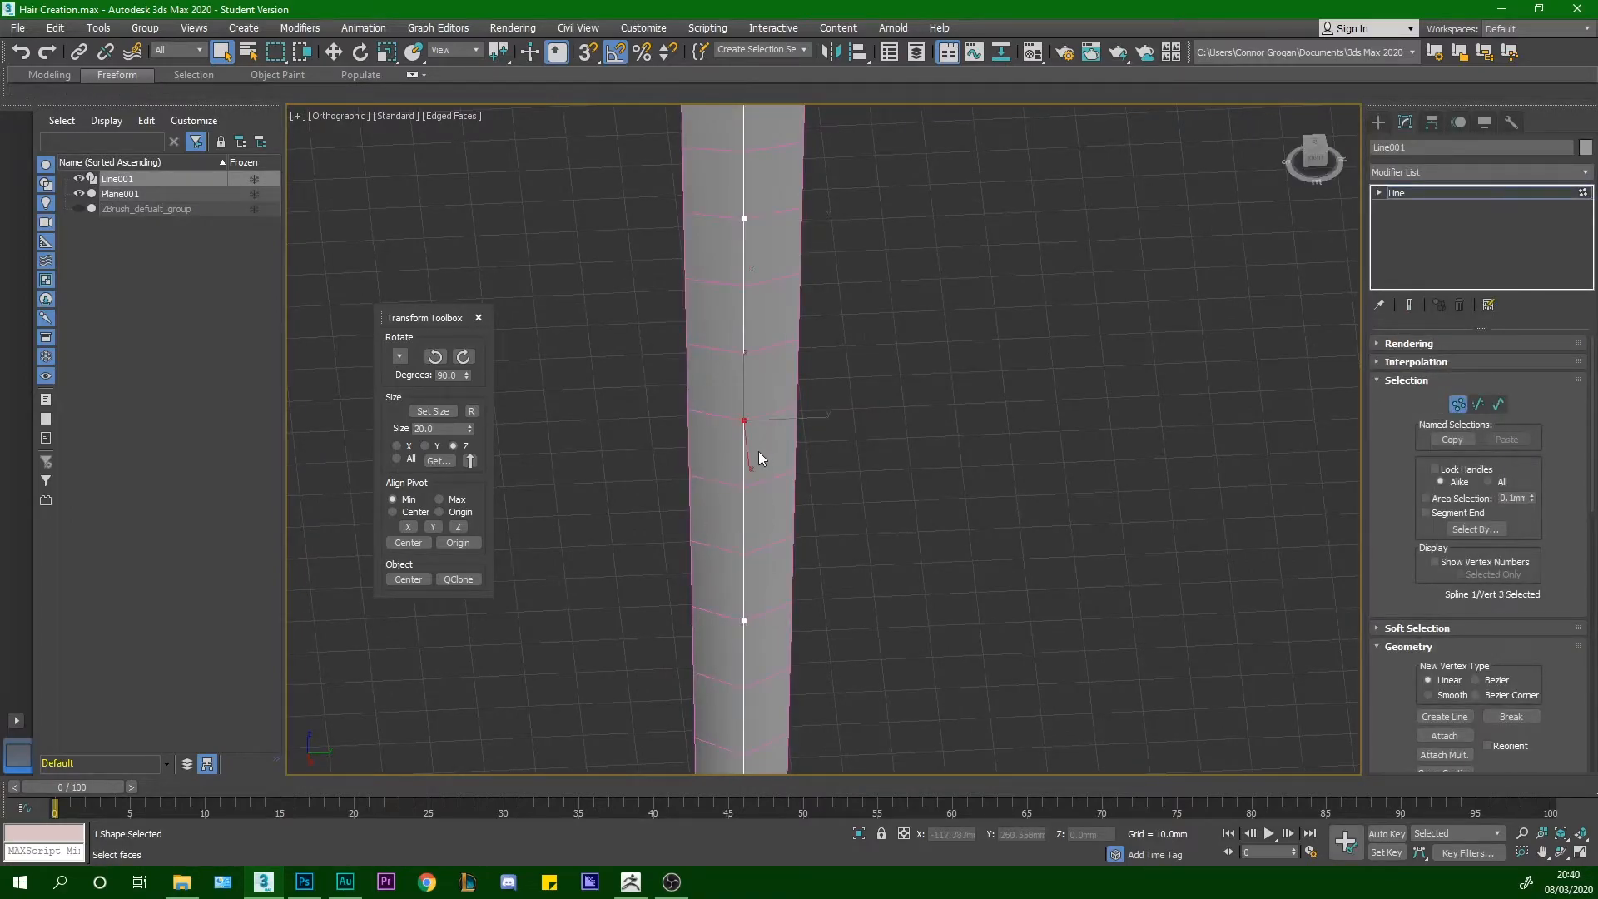
scroll(759, 458, down, 4)
key(w)
drag(809, 427, 852, 425)
key(ctrl+z)
click(1375, 130)
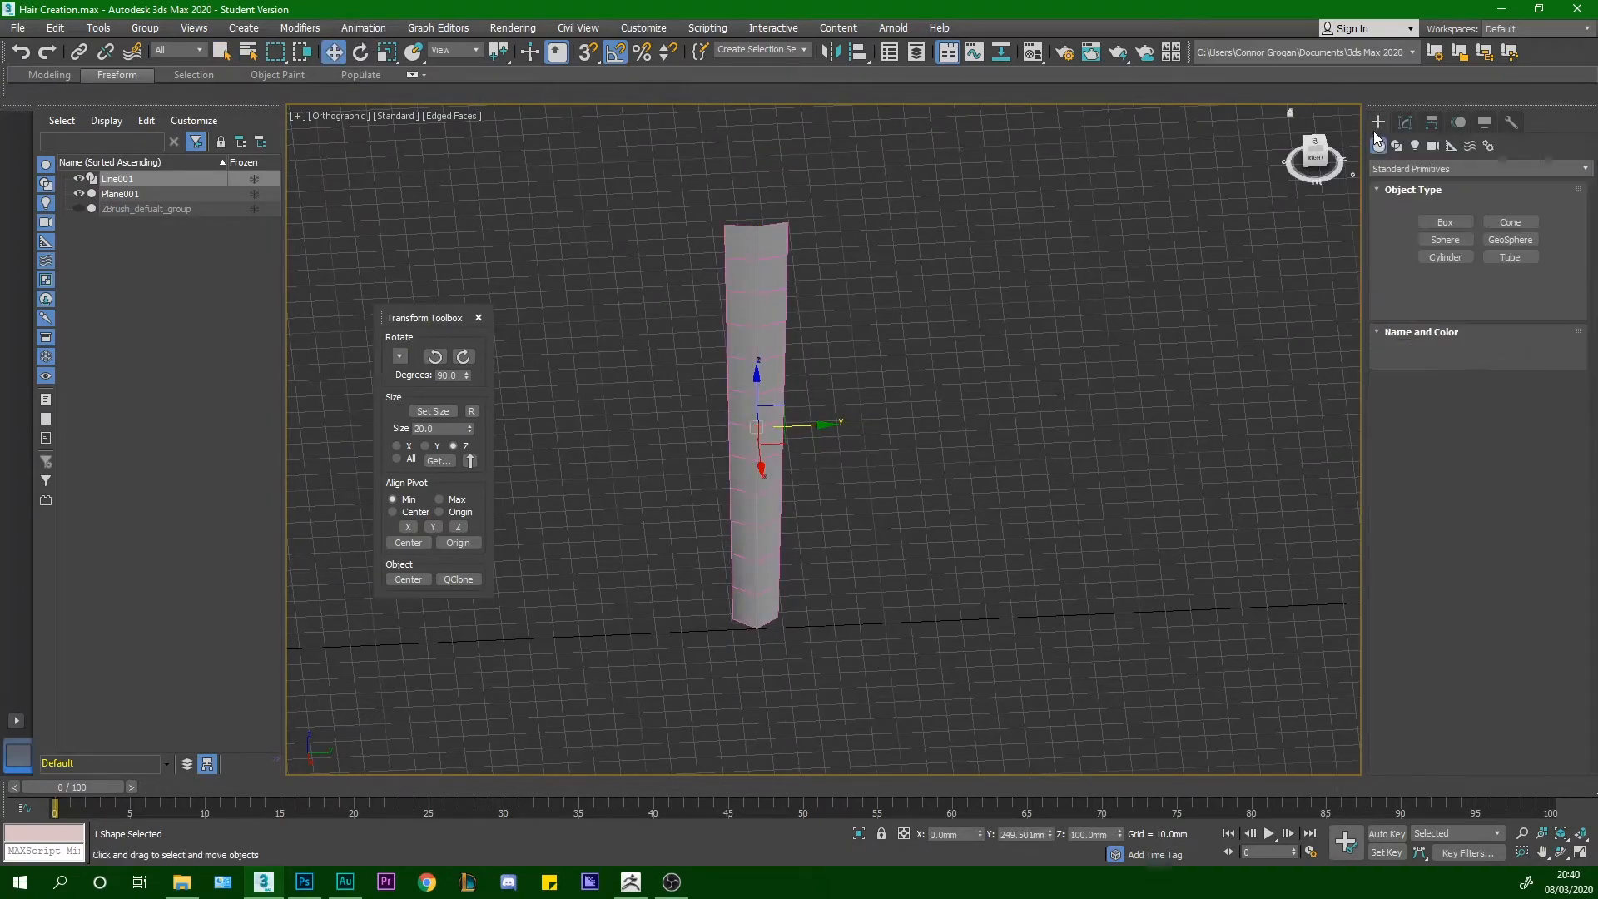
Unhide all objects to bring back the head mesh, and select the hair strip together with its spline
right_click(1068, 321)
click(1112, 240)
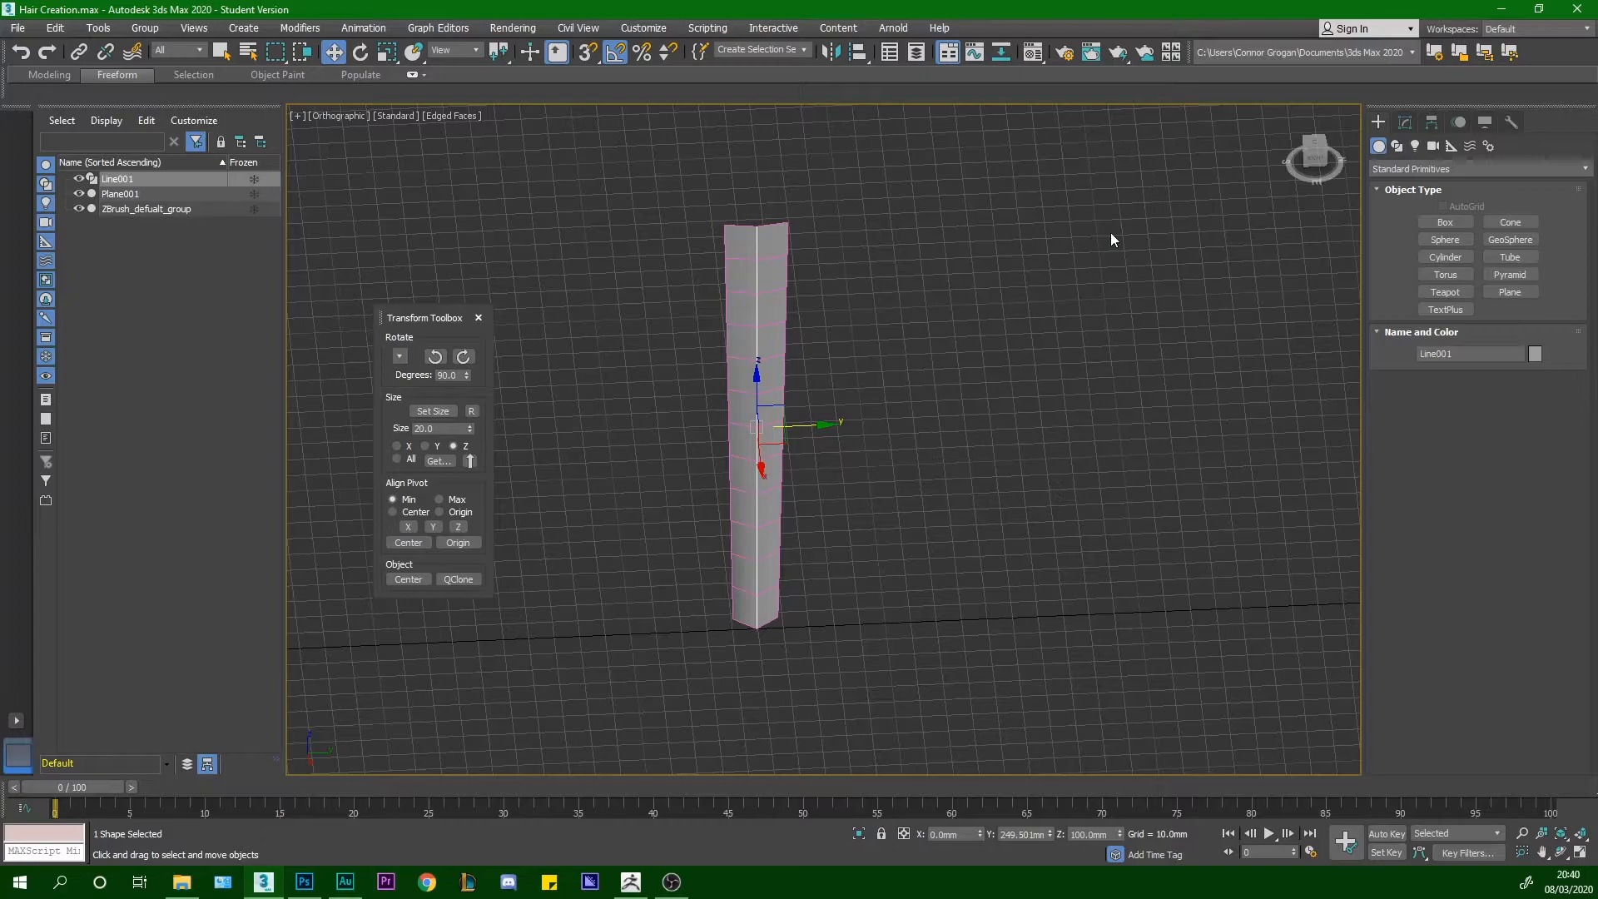
alt+middle_drag(895, 378, 826, 388)
drag(671, 384, 796, 351)
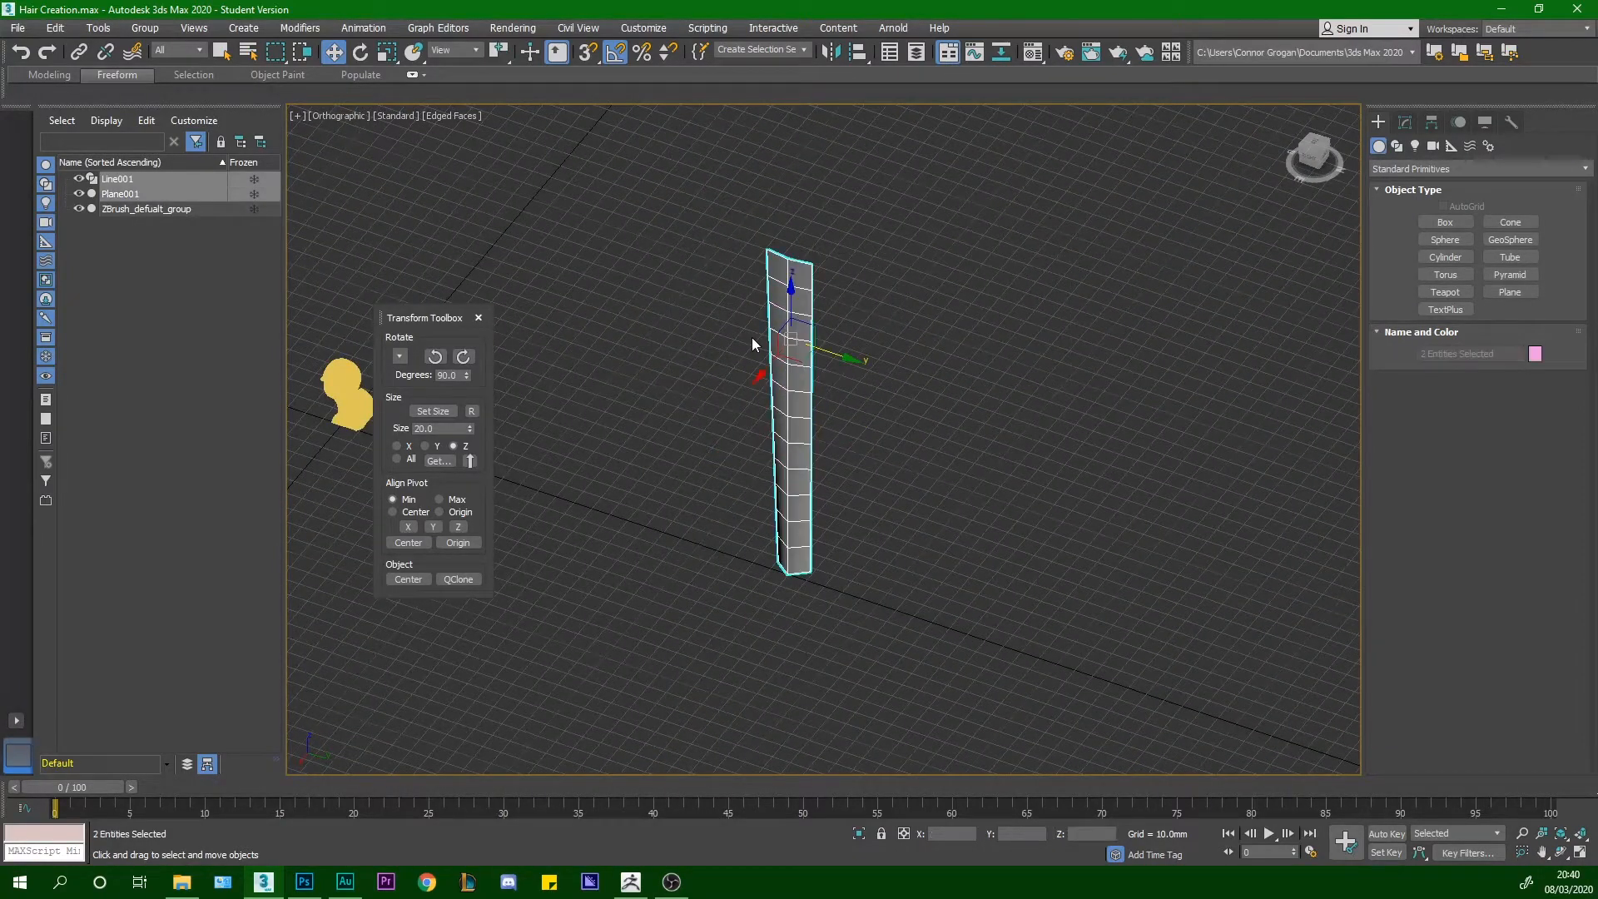
Move the hair strip and its spline together nearer the head mesh and rotate them to face the front
middle_drag(749, 346, 955, 420)
drag(1046, 424, 699, 403)
alt+middle_drag(699, 403, 796, 372)
drag(802, 305, 815, 390)
click(361, 53)
alt+middle_drag(832, 405, 870, 414)
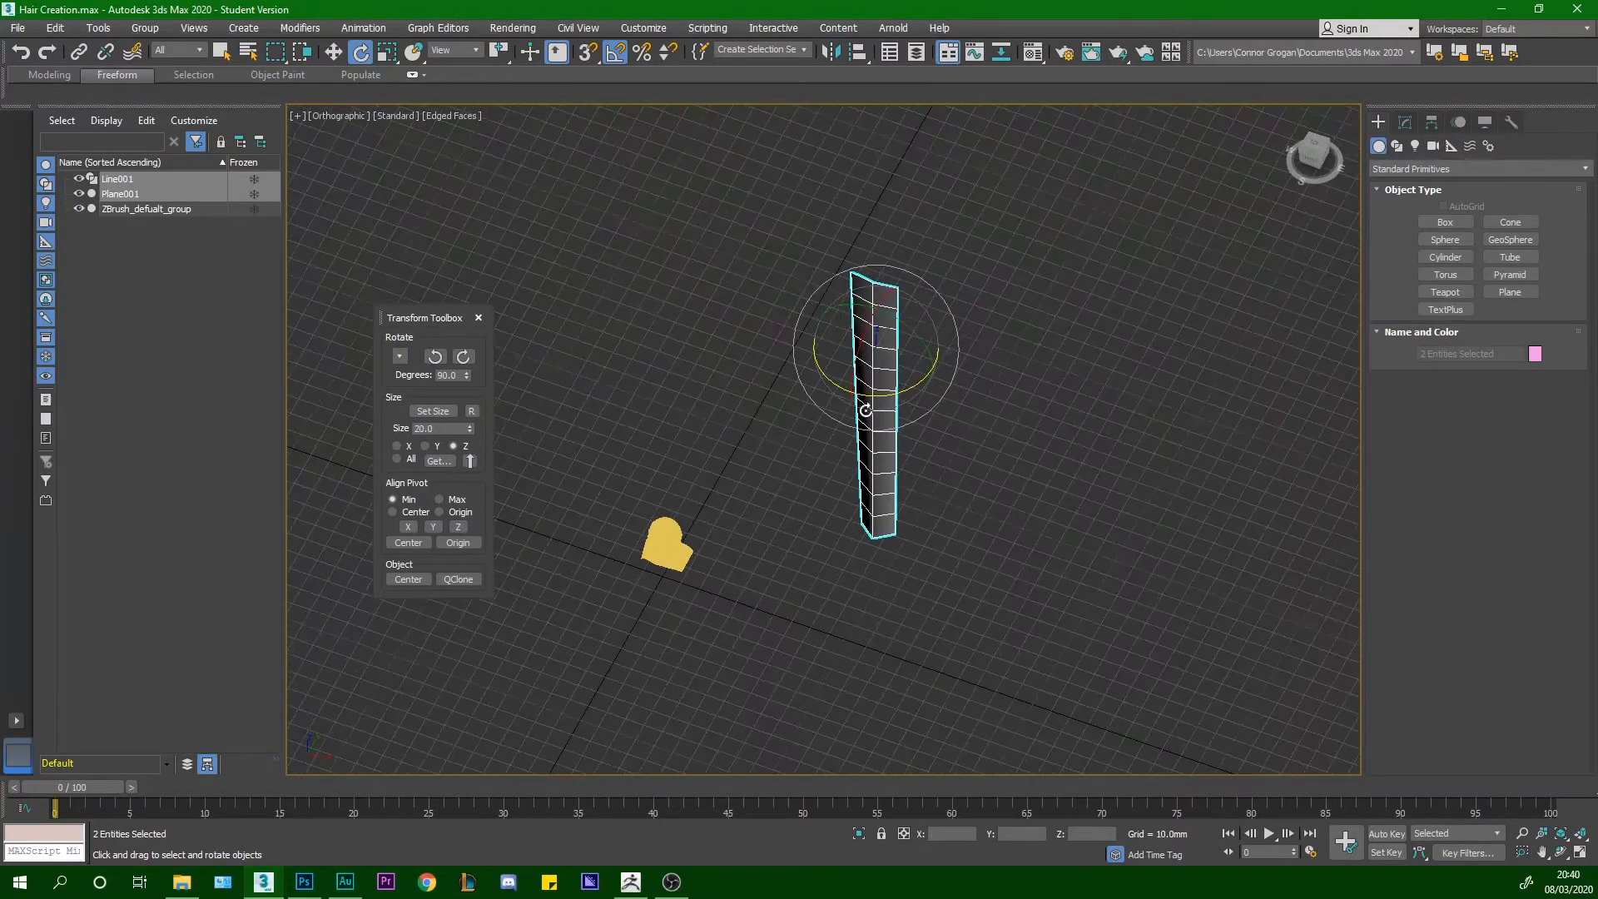
click(335, 53)
drag(906, 304, 876, 360)
alt+middle_drag(865, 419, 905, 373)
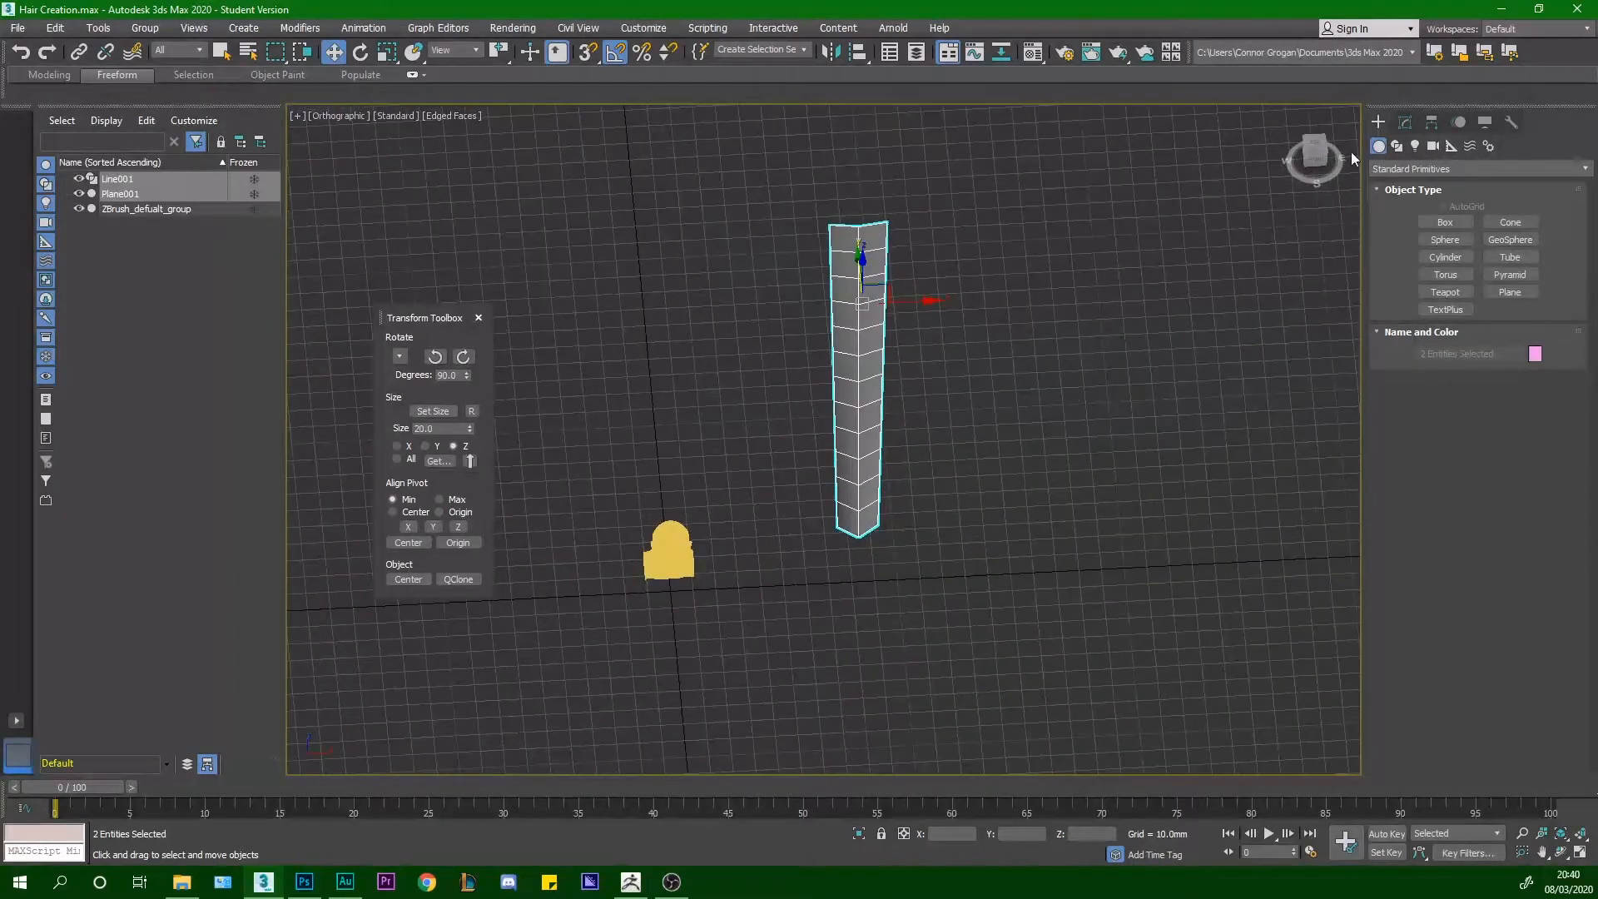
Try bending the strip by moving the middle vertex of Line001 along X and diagonally, undoing each move
click(1403, 125)
scroll(919, 326, up, 5)
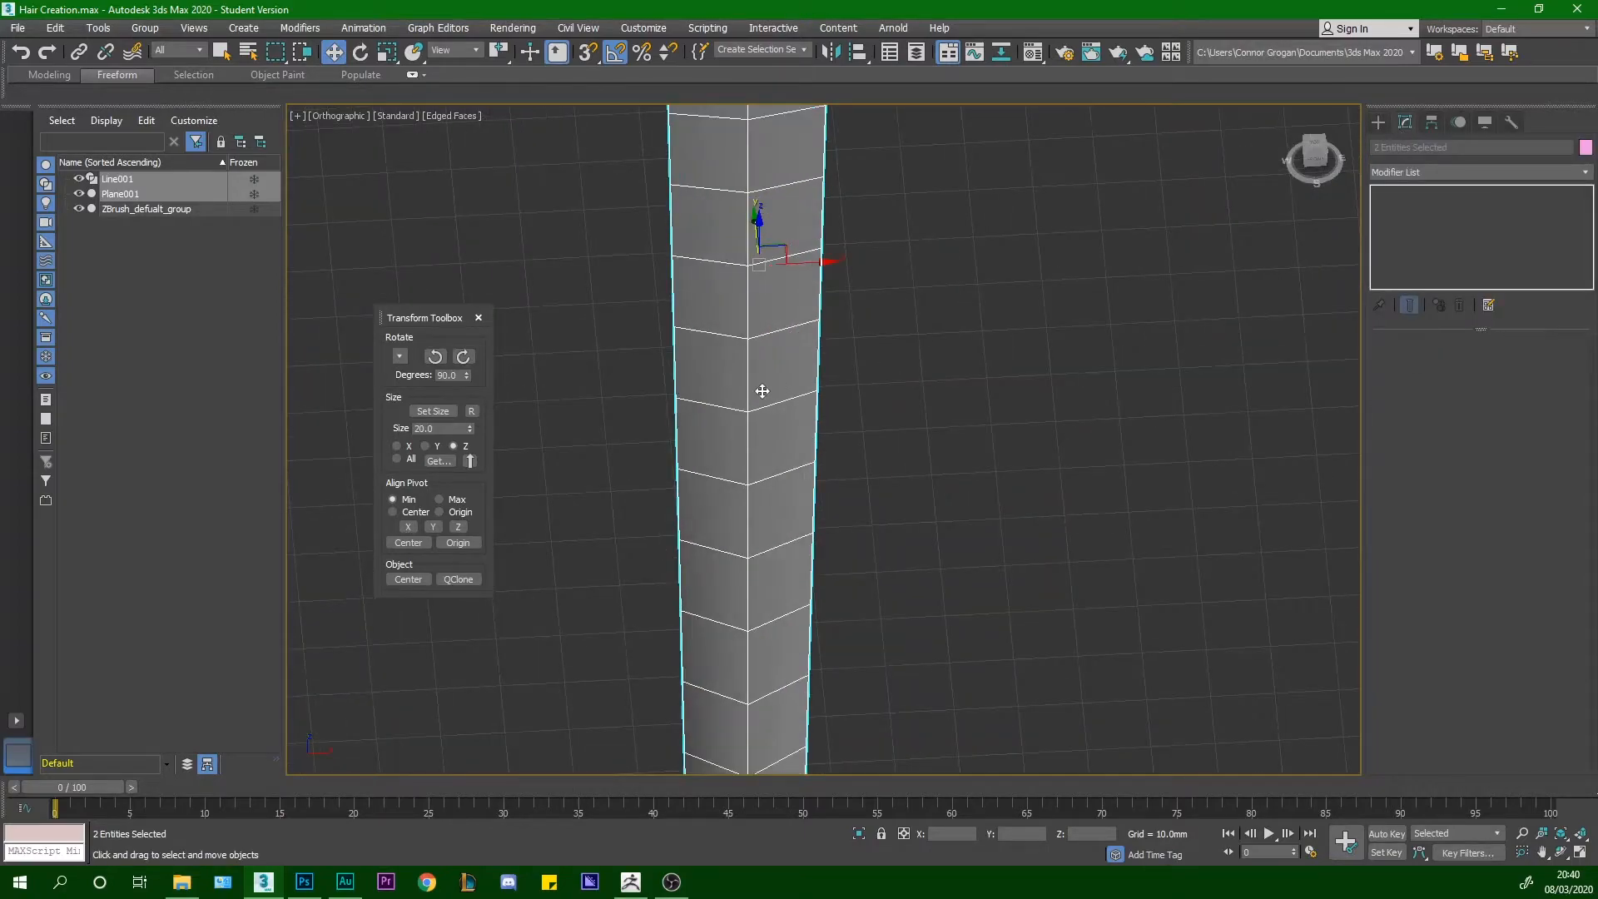
click(748, 382)
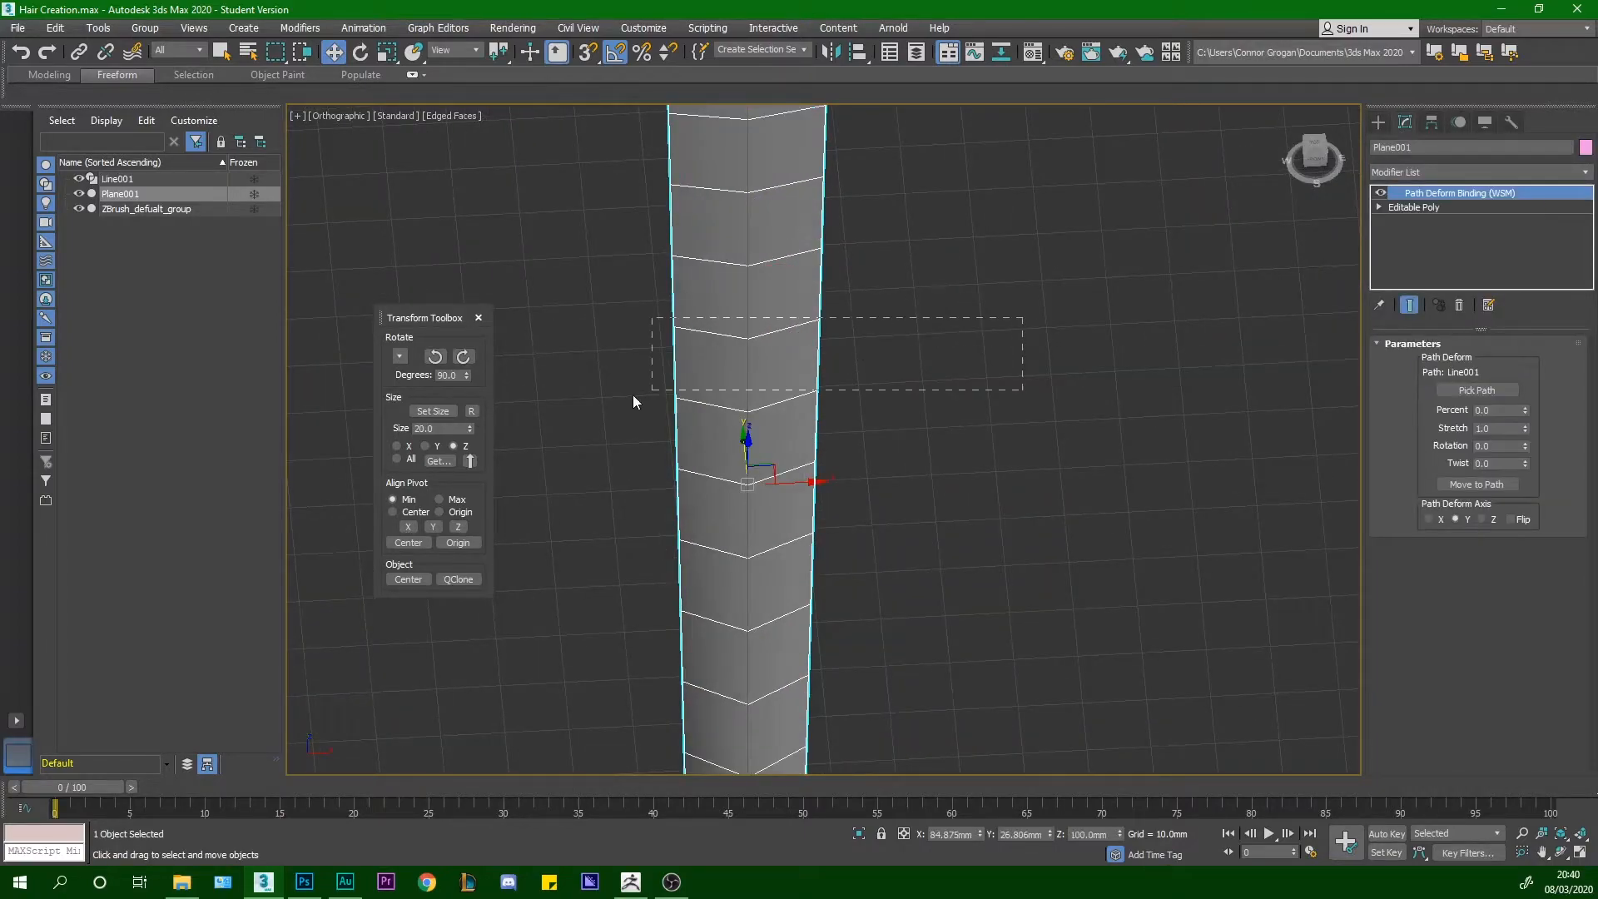
click(747, 391)
click(1459, 406)
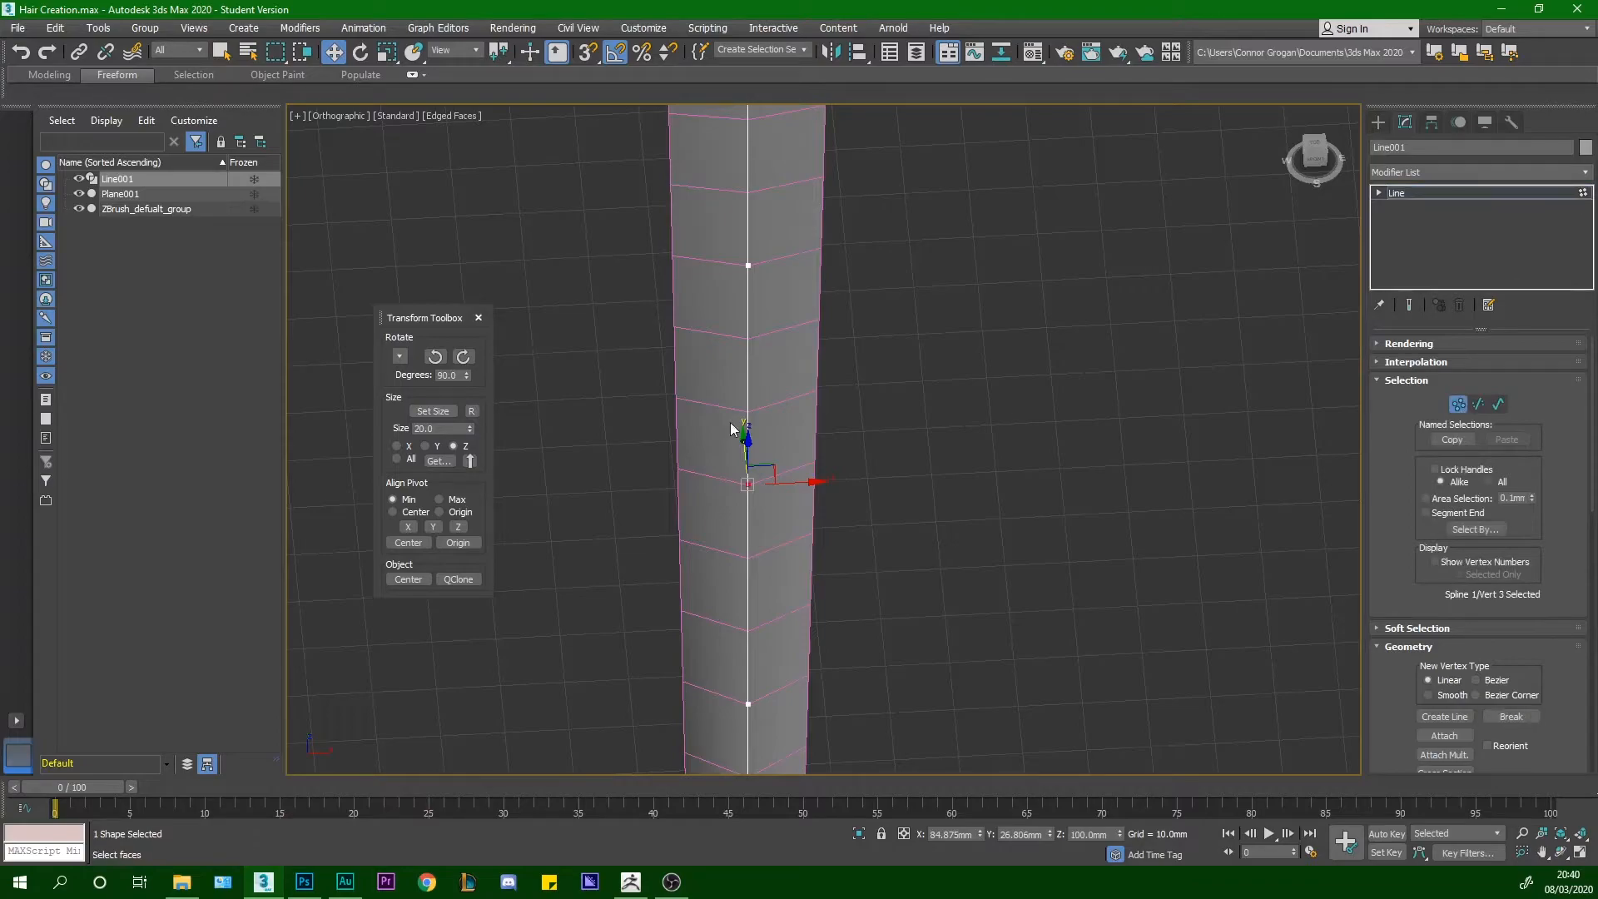
drag(799, 482, 630, 491)
scroll(746, 437, down, 4)
scroll(734, 417, up, 2)
key(ctrl+z)
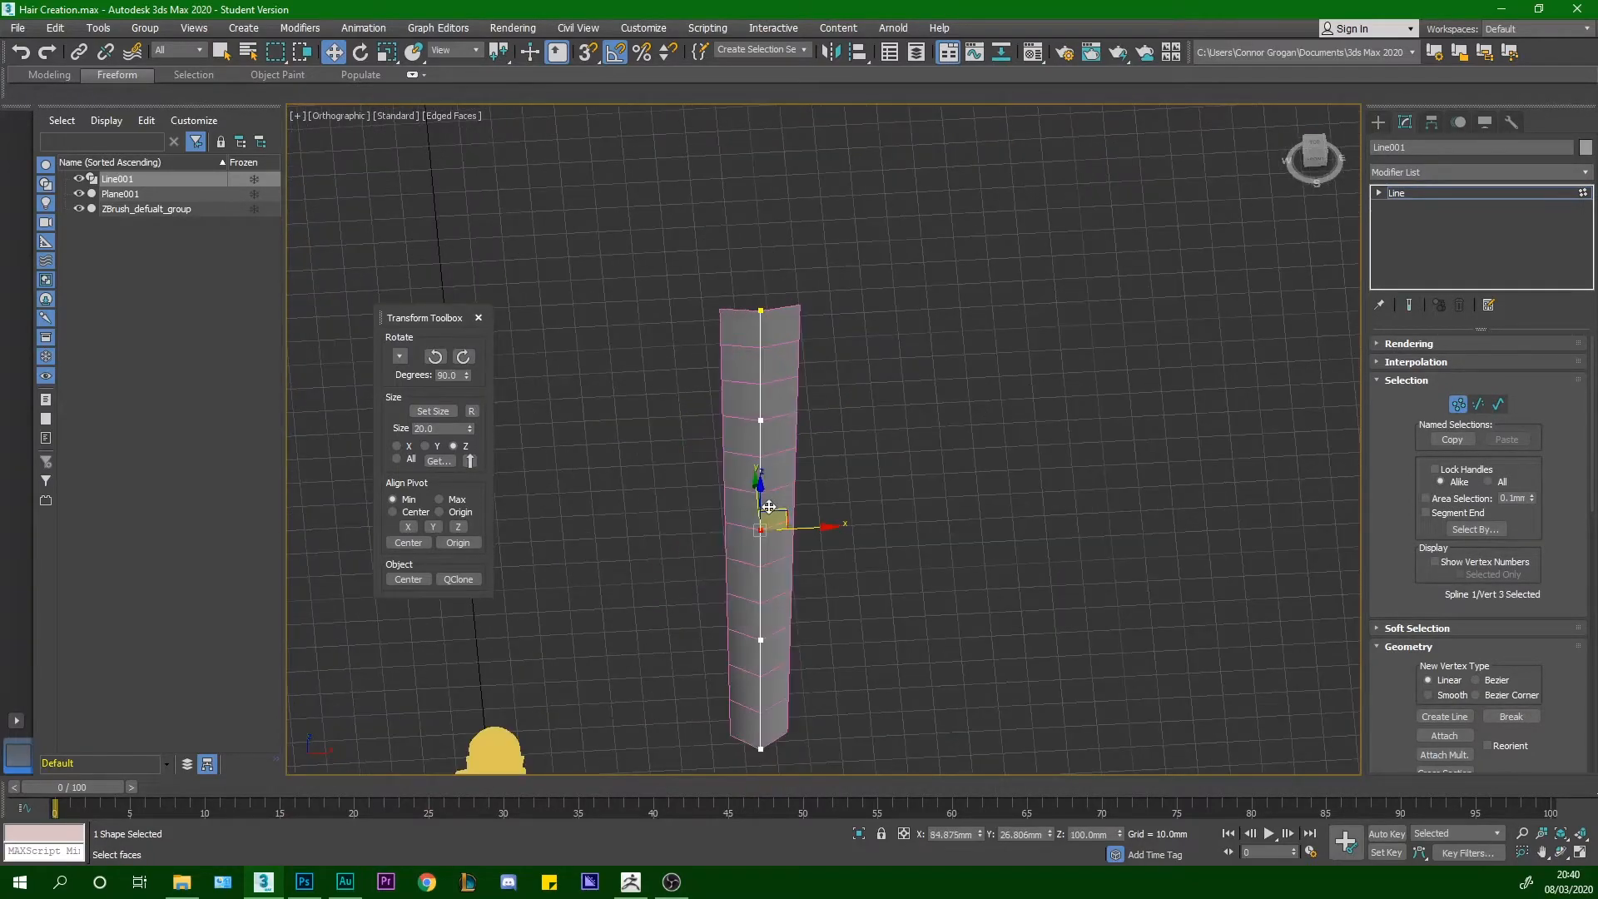
scroll(731, 510, down, 1)
drag(743, 493, 793, 509)
key(ctrl+z)
alt+middle_drag(818, 502, 767, 493)
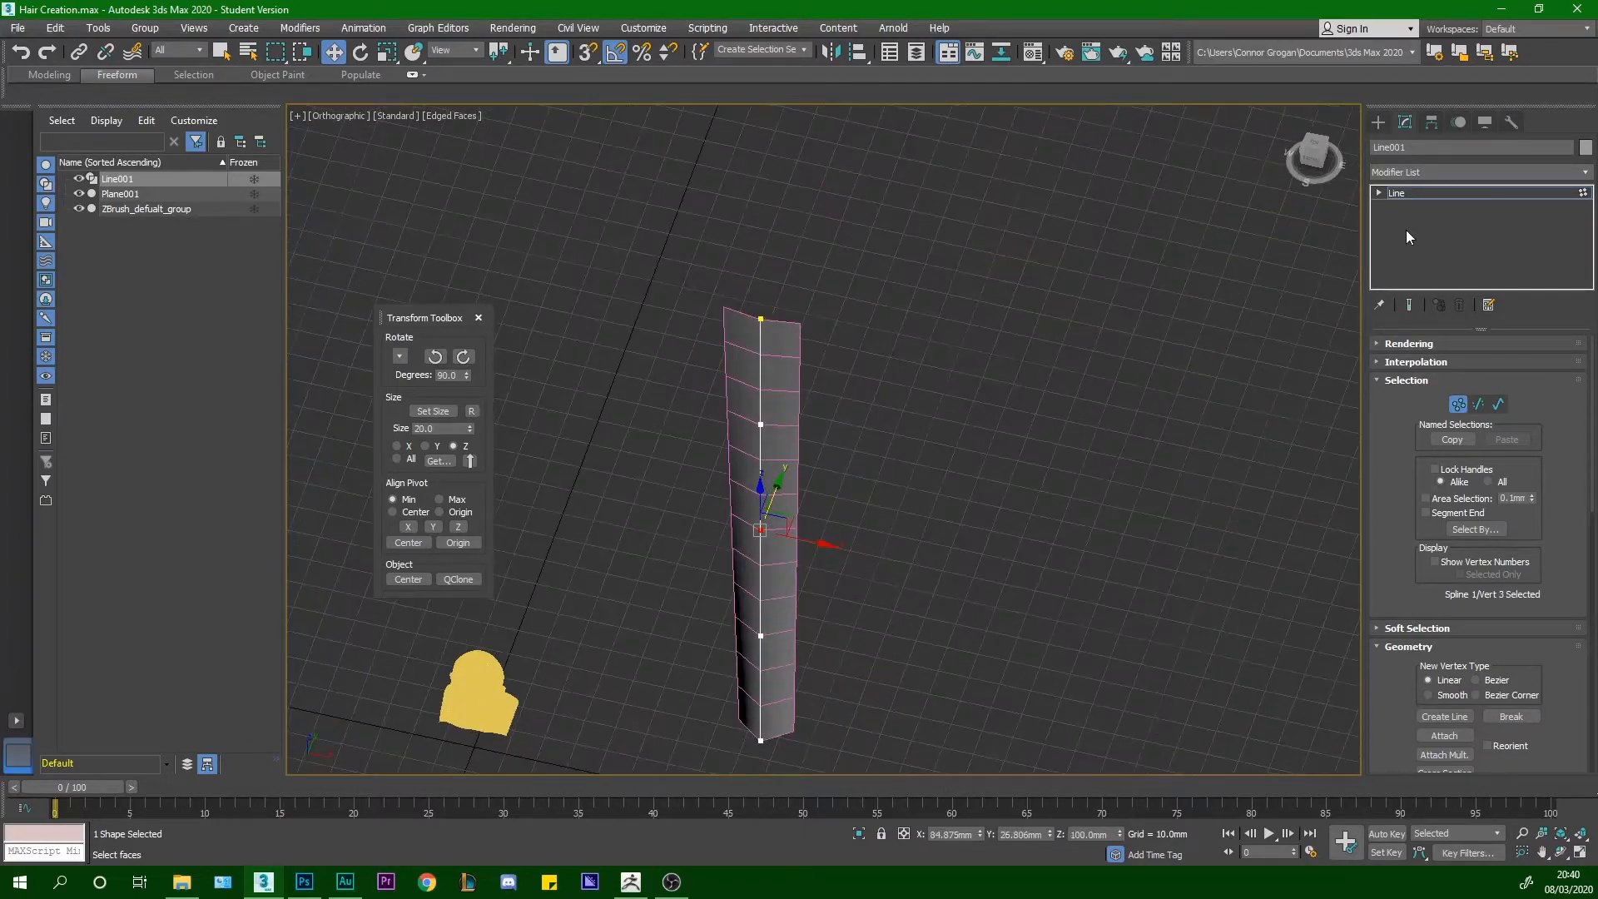
Leave vertex editing, reselect the hair strip together with its spline and close the Transform Toolbox
click(1379, 122)
middle_drag(827, 437, 806, 339)
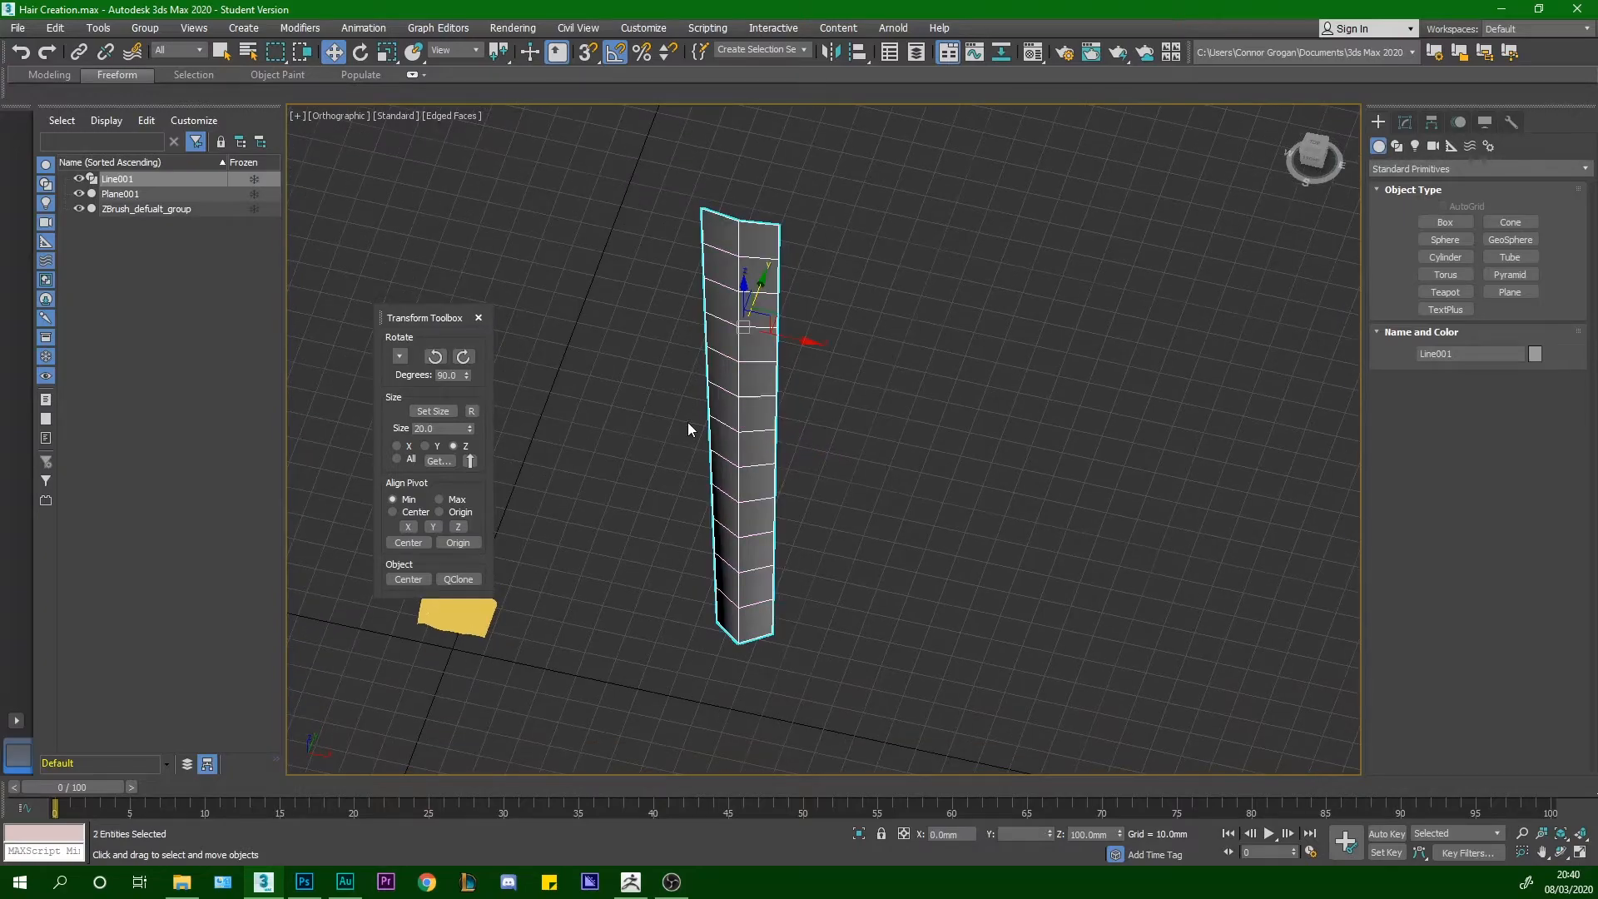
drag(687, 422, 686, 423)
click(222, 53)
alt+middle_drag(636, 321, 694, 256)
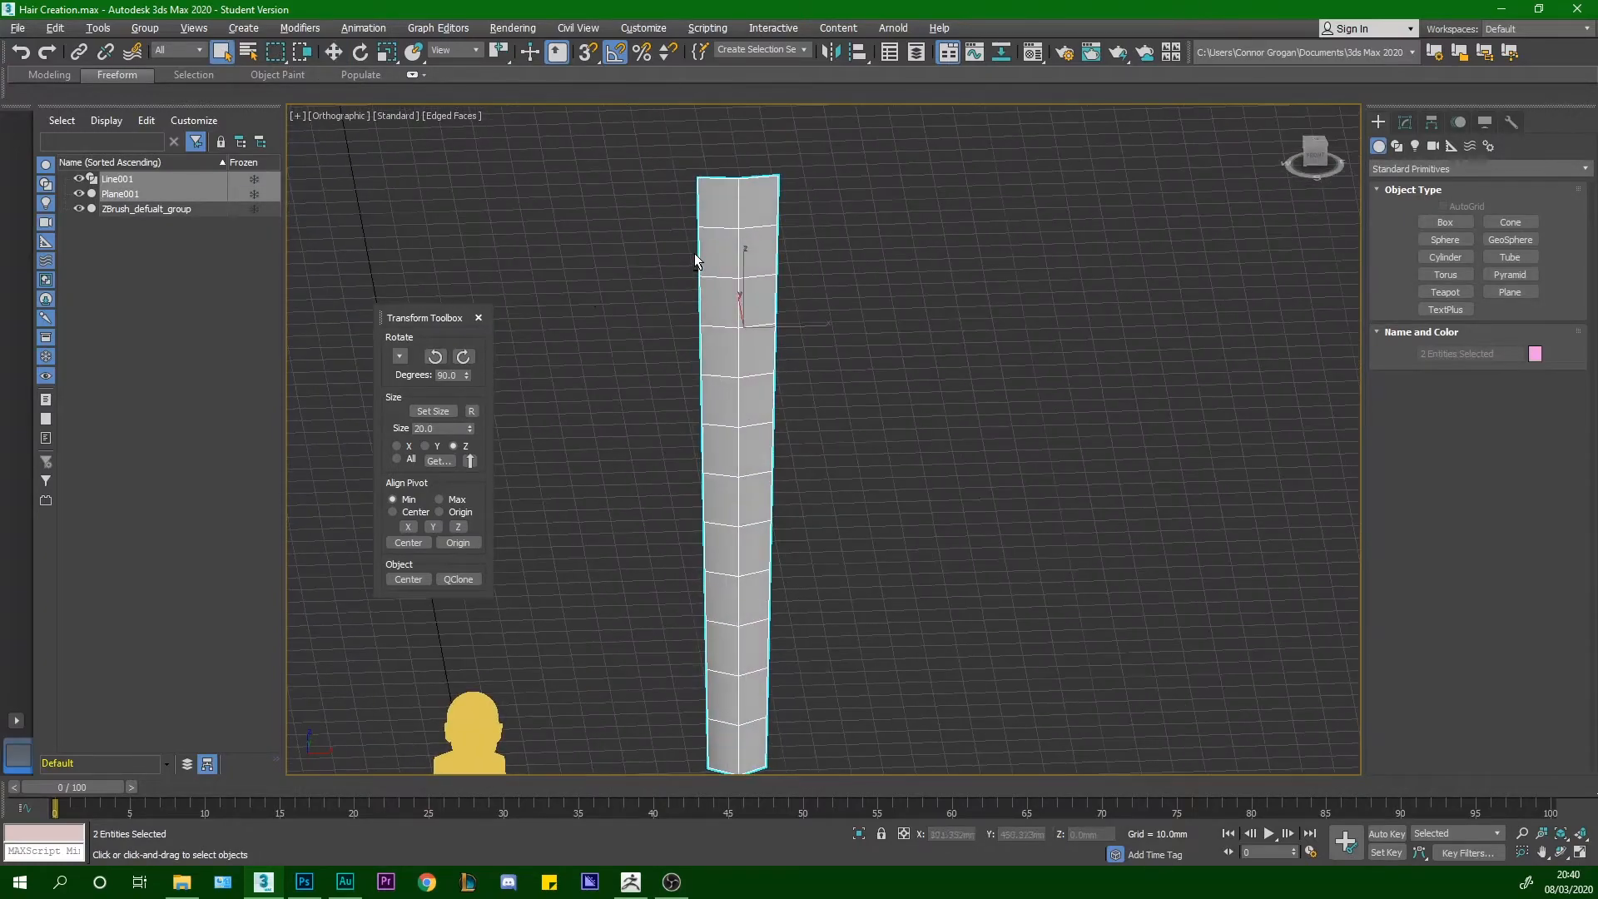
click(478, 319)
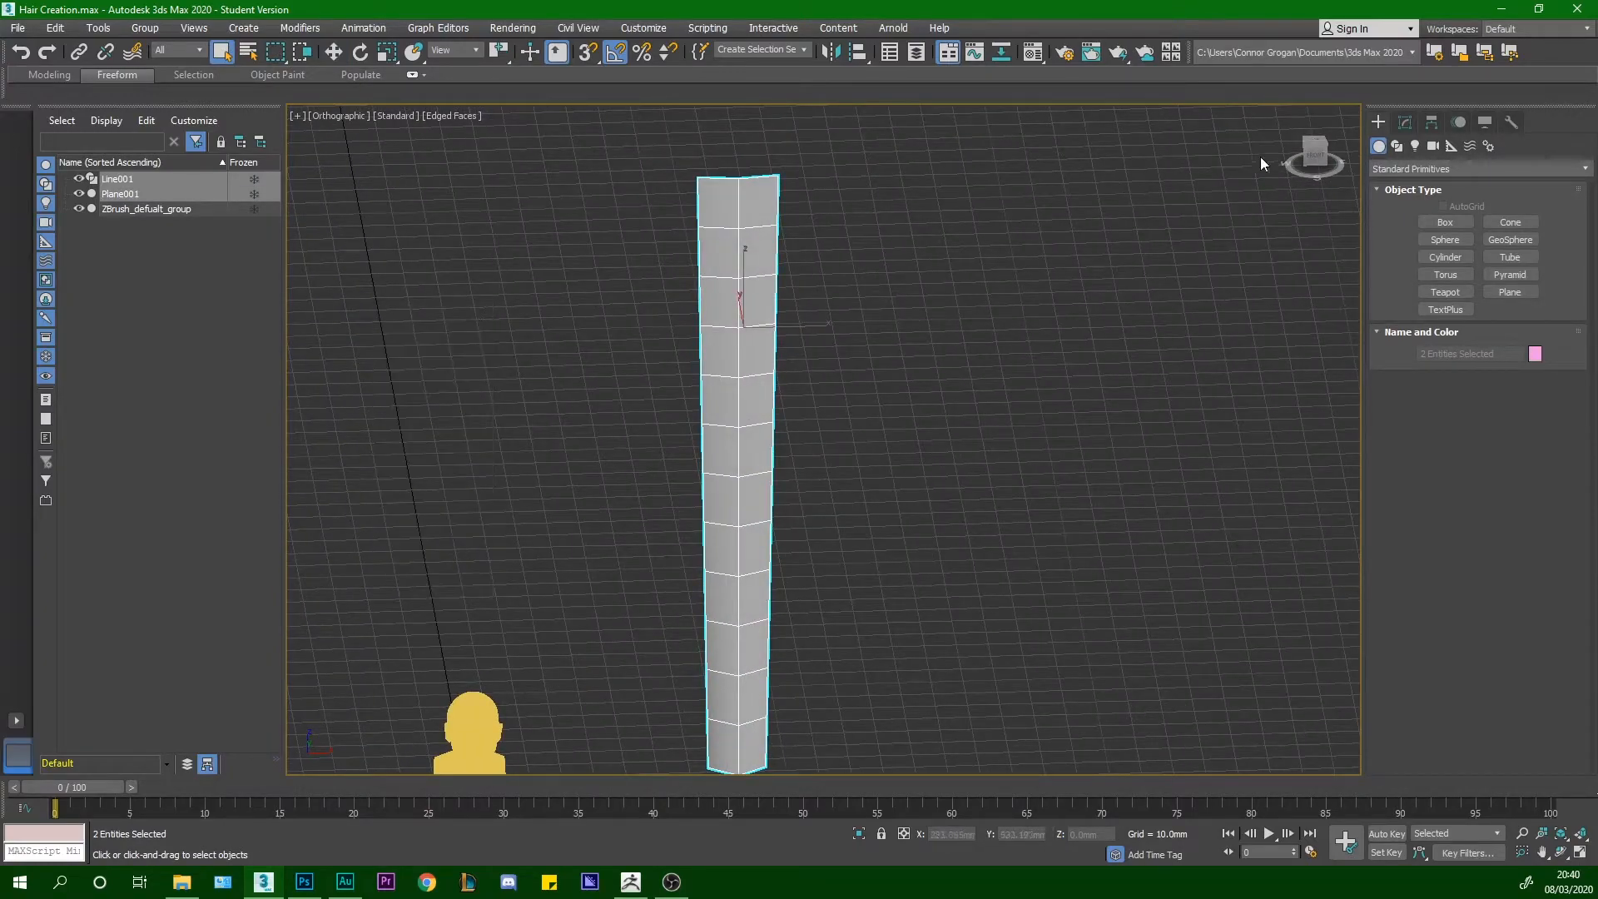
Scale the hair strip and its spline down uniformly in the Front view
click(1314, 160)
middle_drag(702, 418, 725, 286)
click(387, 52)
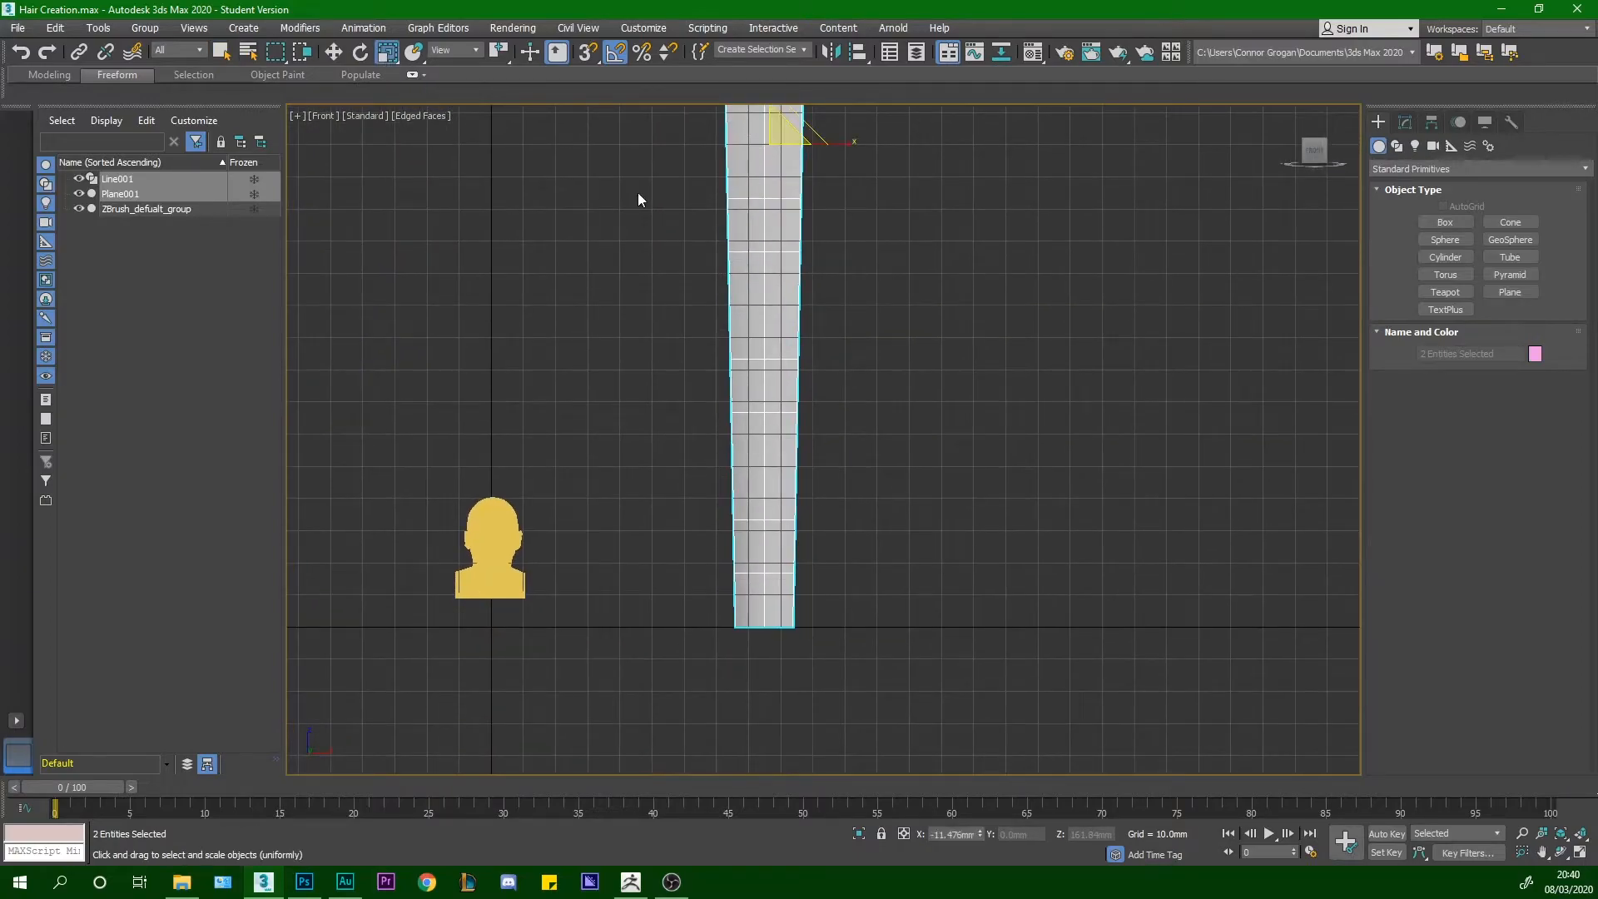
scroll(835, 196, up, 3)
drag(785, 221, 707, 380)
Move the hair strip and its spline together to a position right beside the head
click(332, 52)
drag(793, 202, 501, 594)
middle_drag(506, 572, 596, 491)
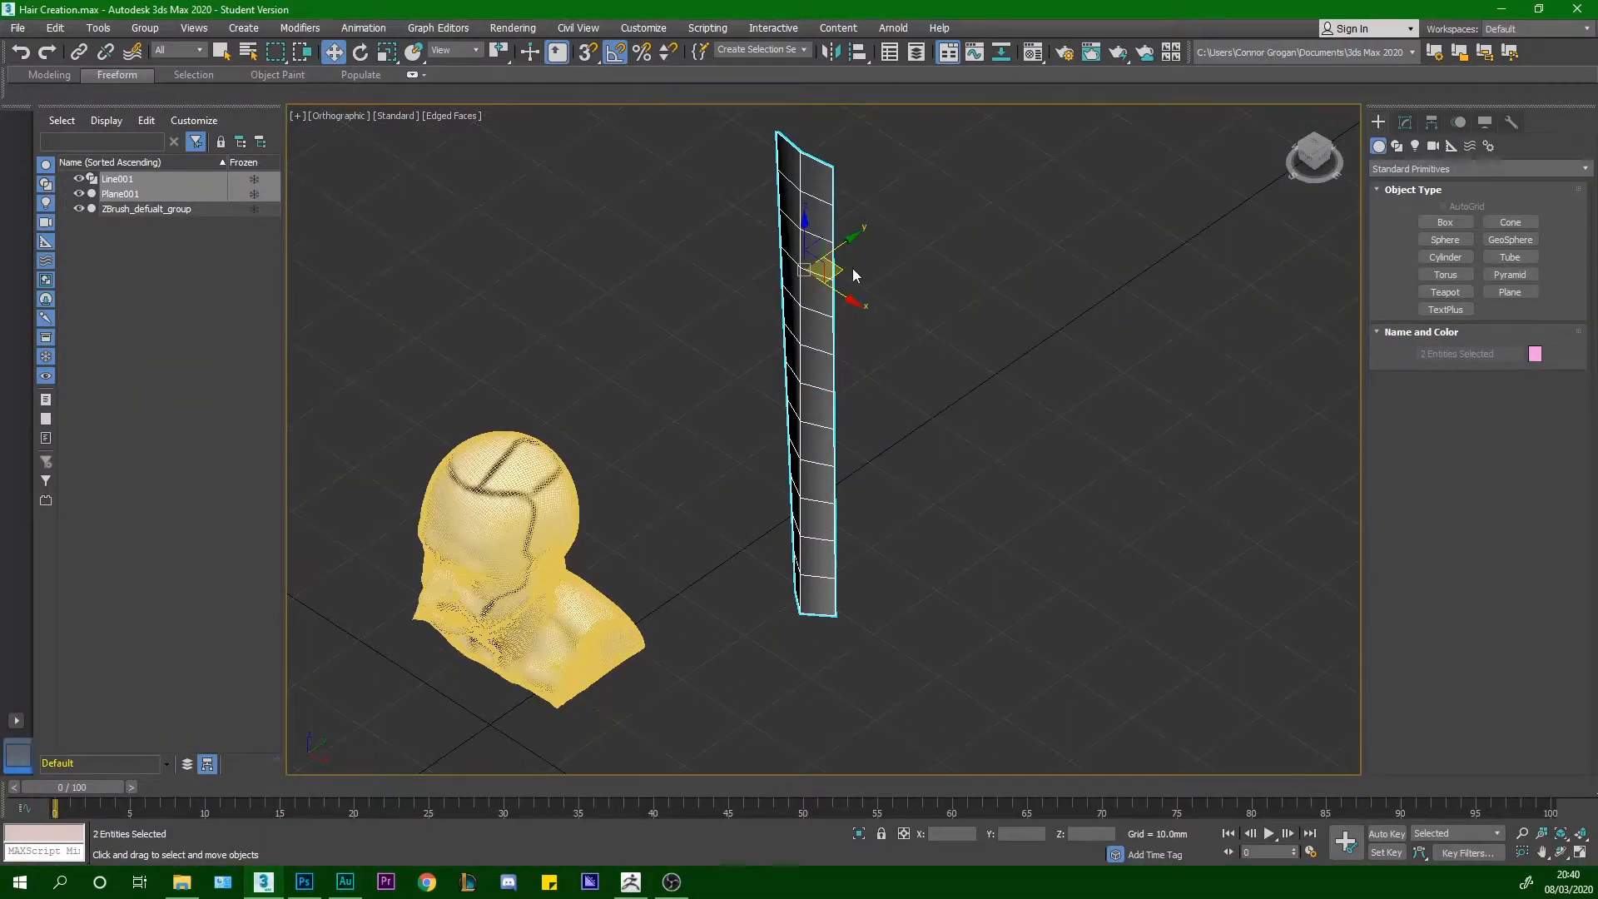
drag(849, 246, 645, 391)
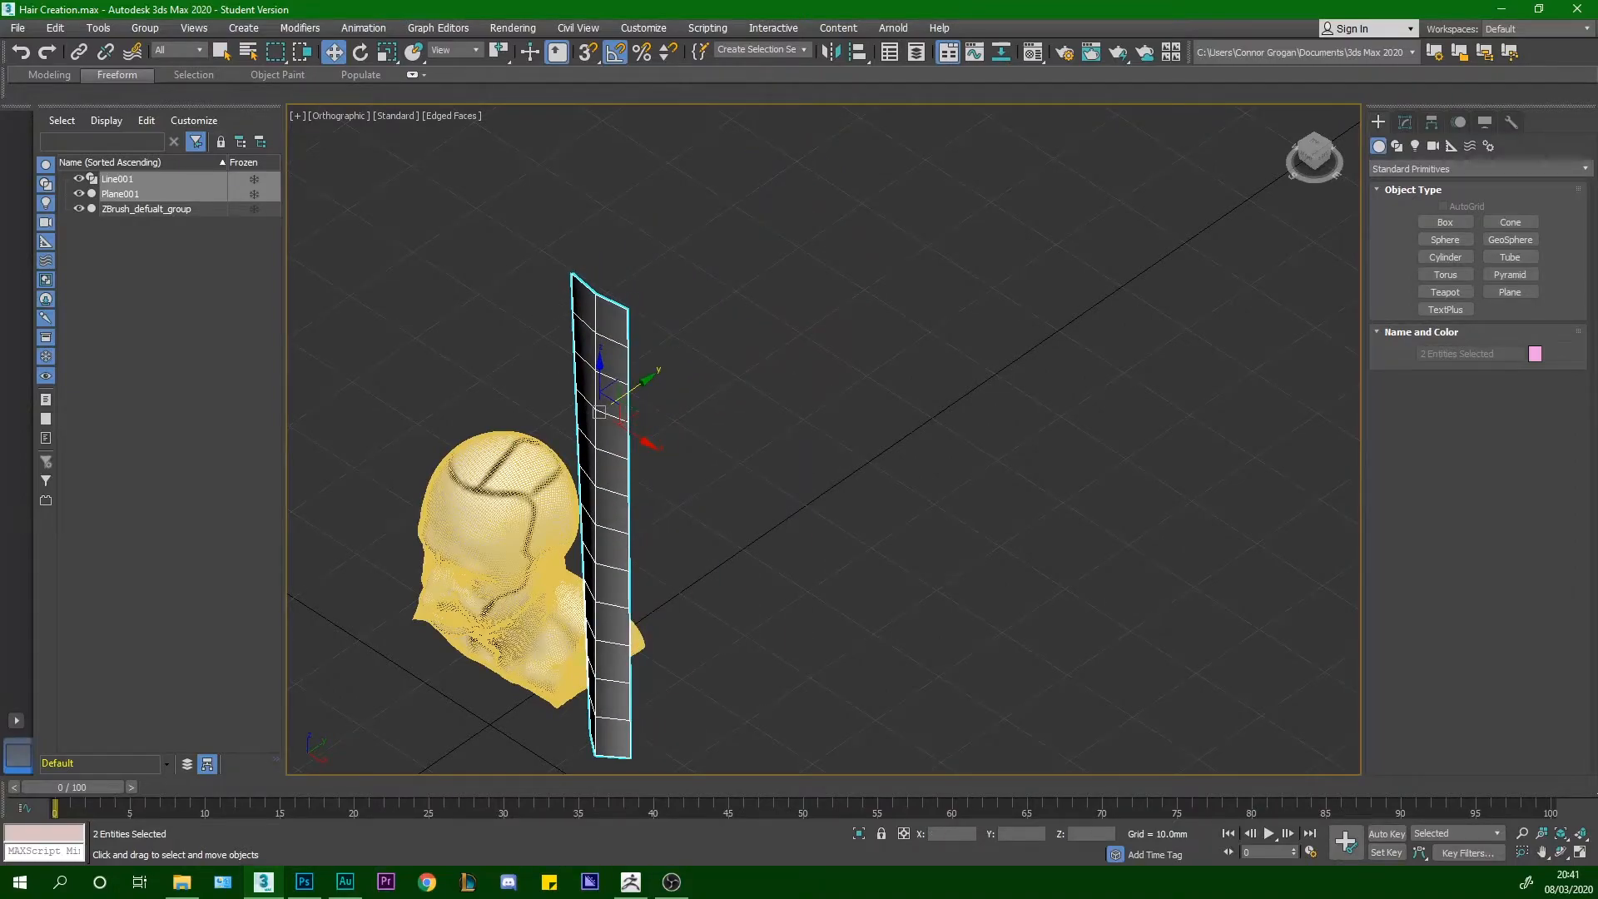
Check the hair reference photos in Photoshop, and rotate the strip and spline in 3ds Max to lie horizontally
key(alt+Tab)
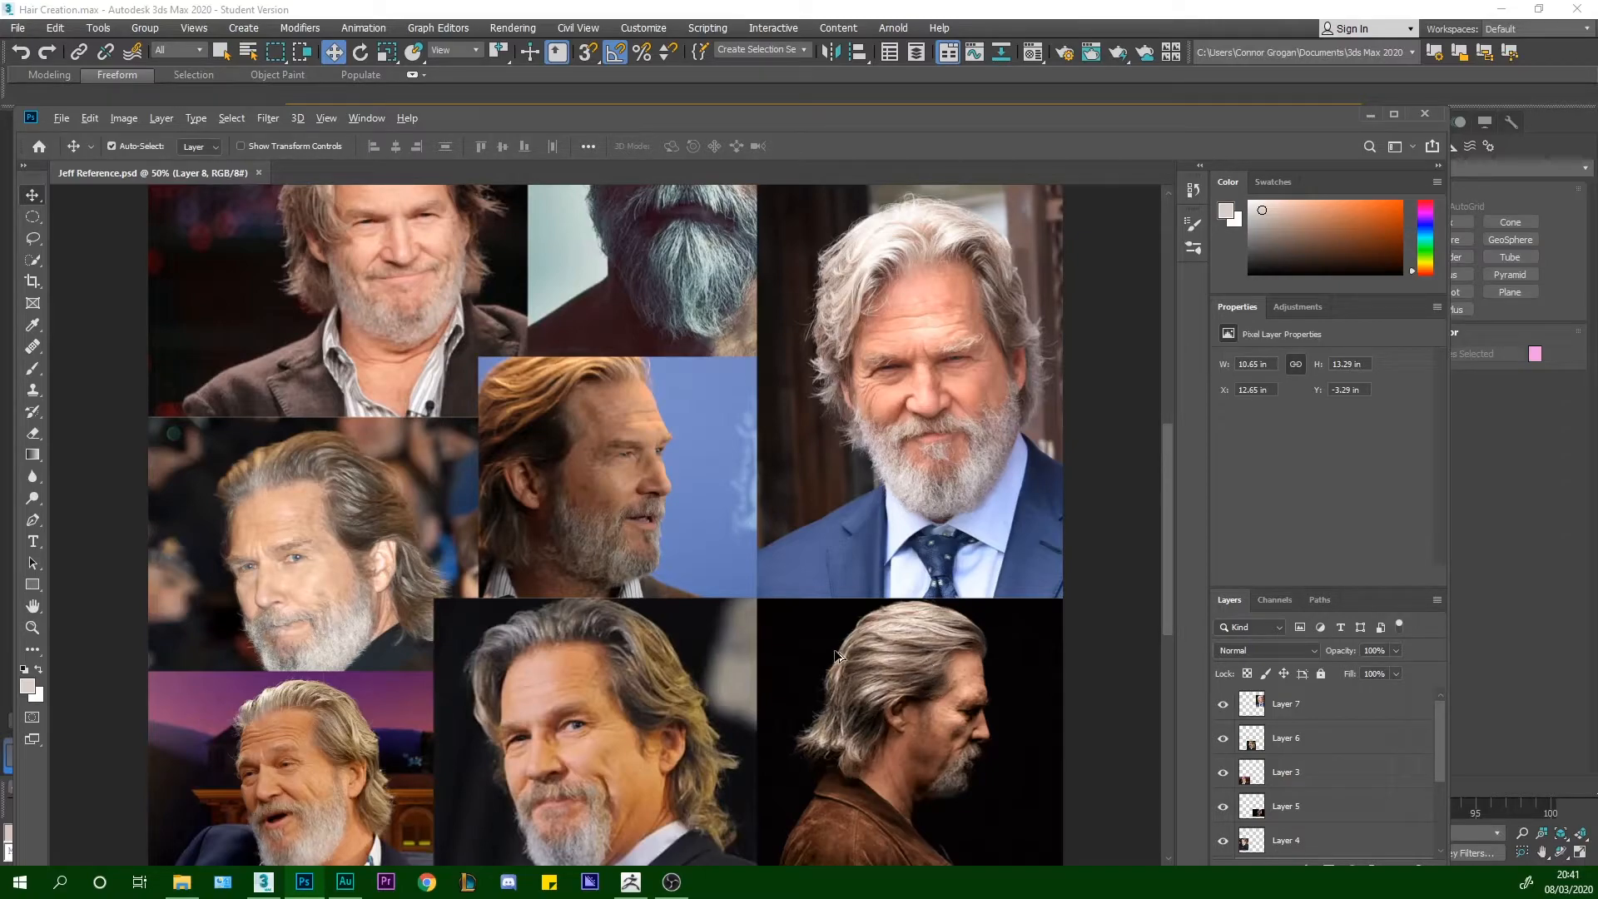
key(alt+Tab)
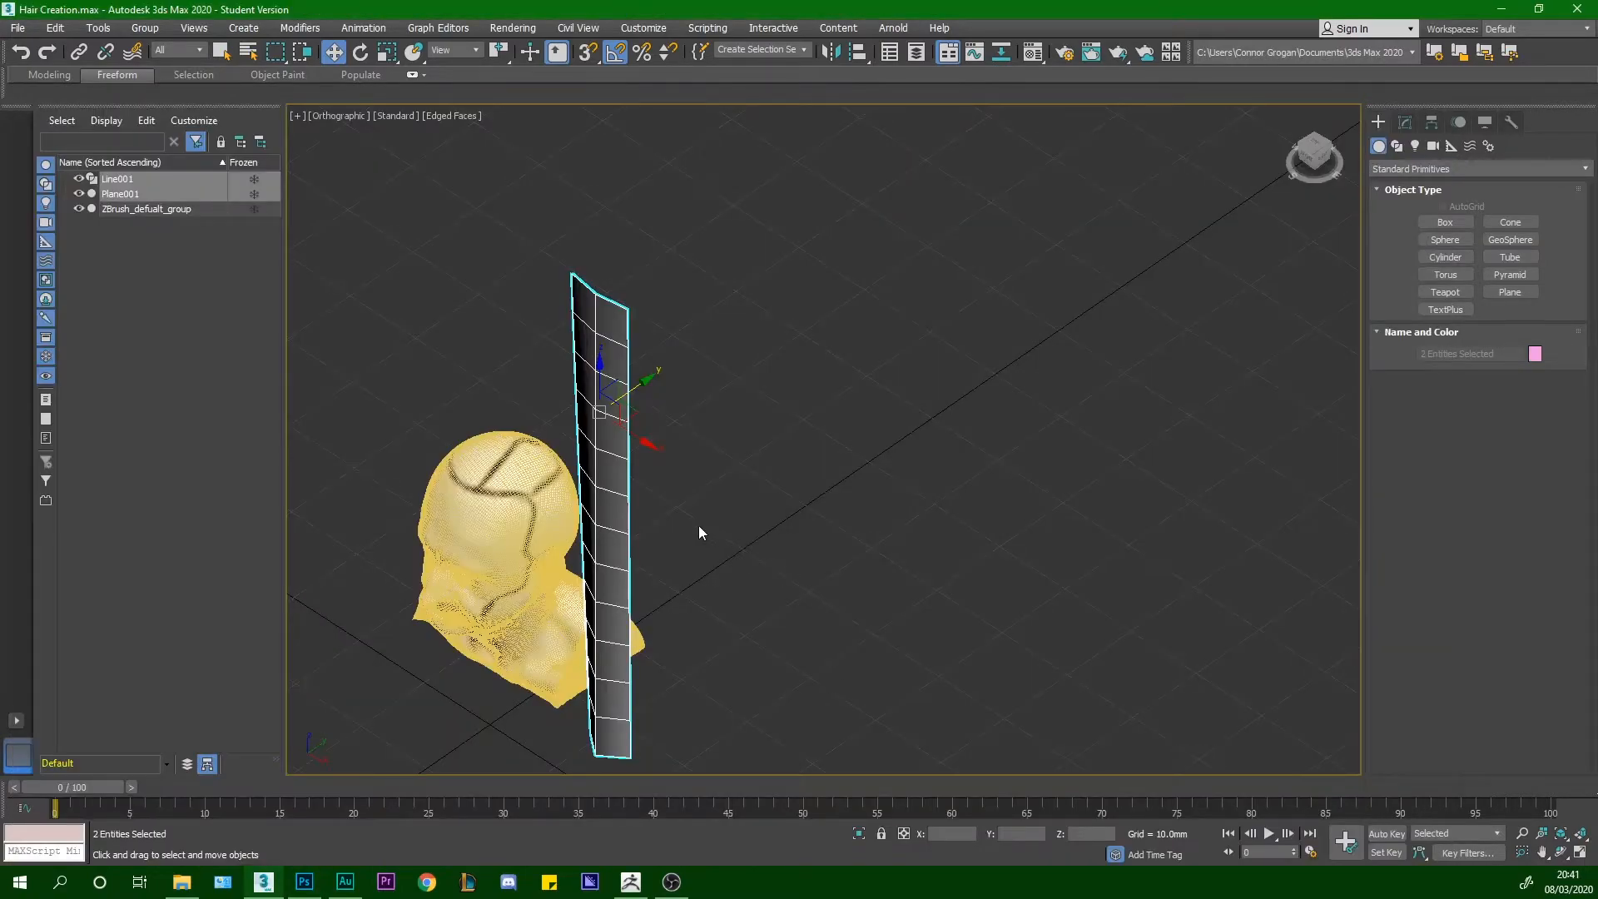
click(361, 51)
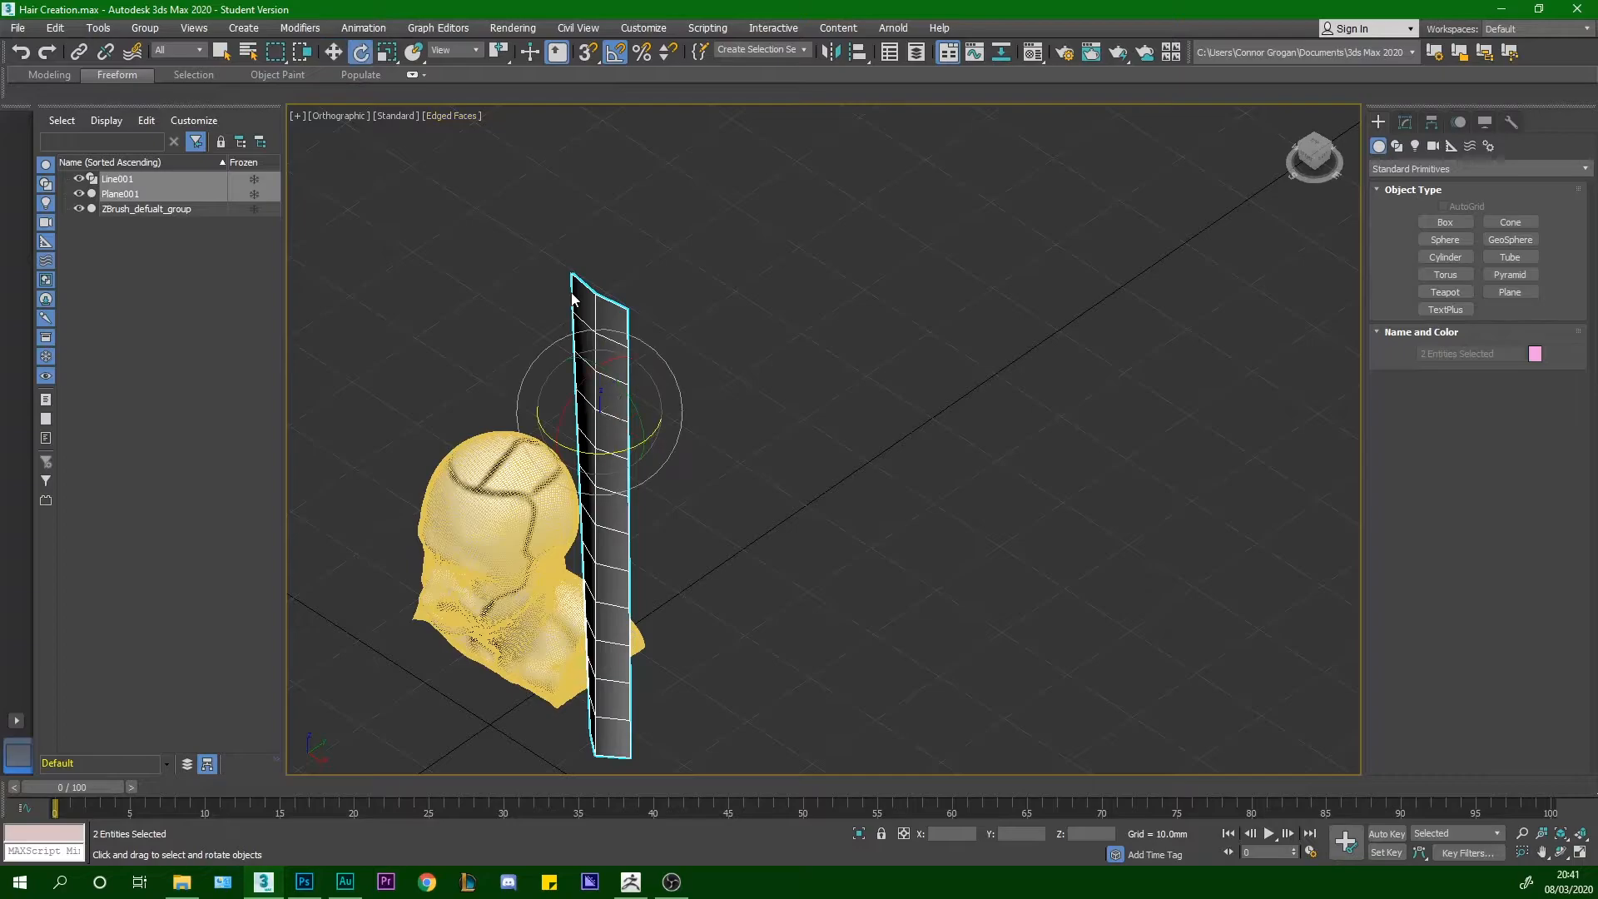
drag(629, 413, 604, 392)
drag(605, 451, 589, 519)
Scale the horizontal hair strip and its spline down further to suit the size of the head
click(387, 51)
alt+middle_drag(588, 512, 602, 366)
drag(621, 359, 620, 451)
alt+middle_drag(619, 452, 598, 358)
Move the hair strip and its spline onto the side of the head, above the ear
click(335, 55)
drag(631, 309, 680, 633)
middle_drag(680, 632, 651, 475)
alt+middle_drag(651, 474, 631, 551)
scroll(662, 487, up, 4)
drag(640, 533, 441, 303)
middle_drag(441, 303, 629, 453)
drag(691, 487, 681, 495)
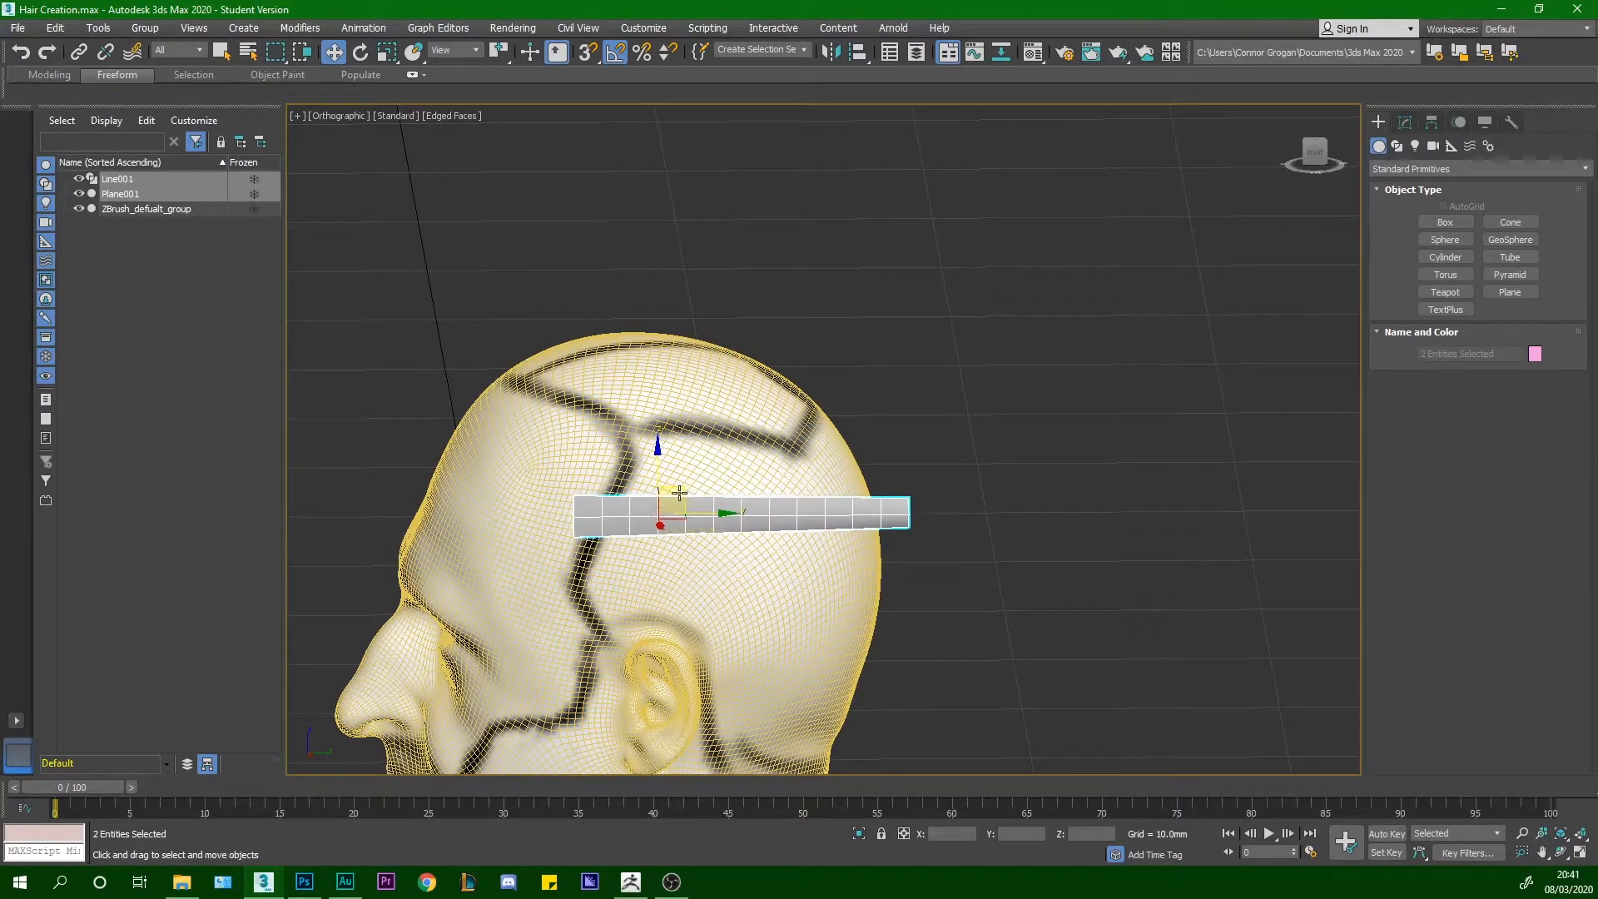
Check the reference photos again in Photoshop, and enlarge the strip and spline on the side of the head in 3ds Max
key(alt+Tab)
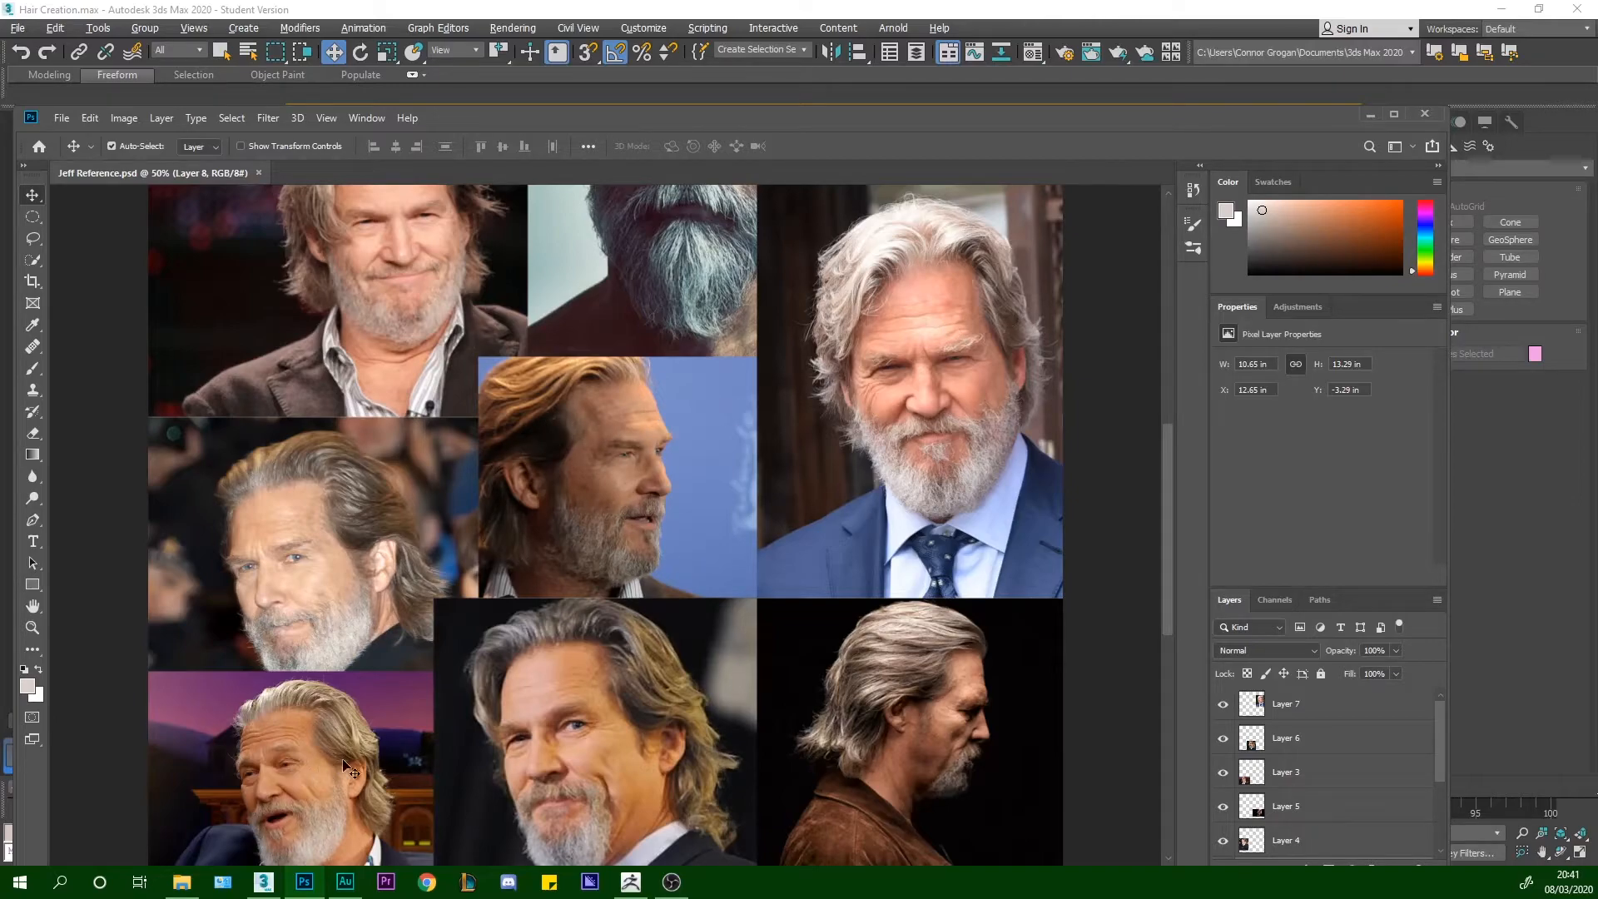
key(alt+Tab)
mouse_move(683, 527)
alt+middle_down()
mouse_move(690, 589)
mouse_move(682, 554)
alt+middle_up()
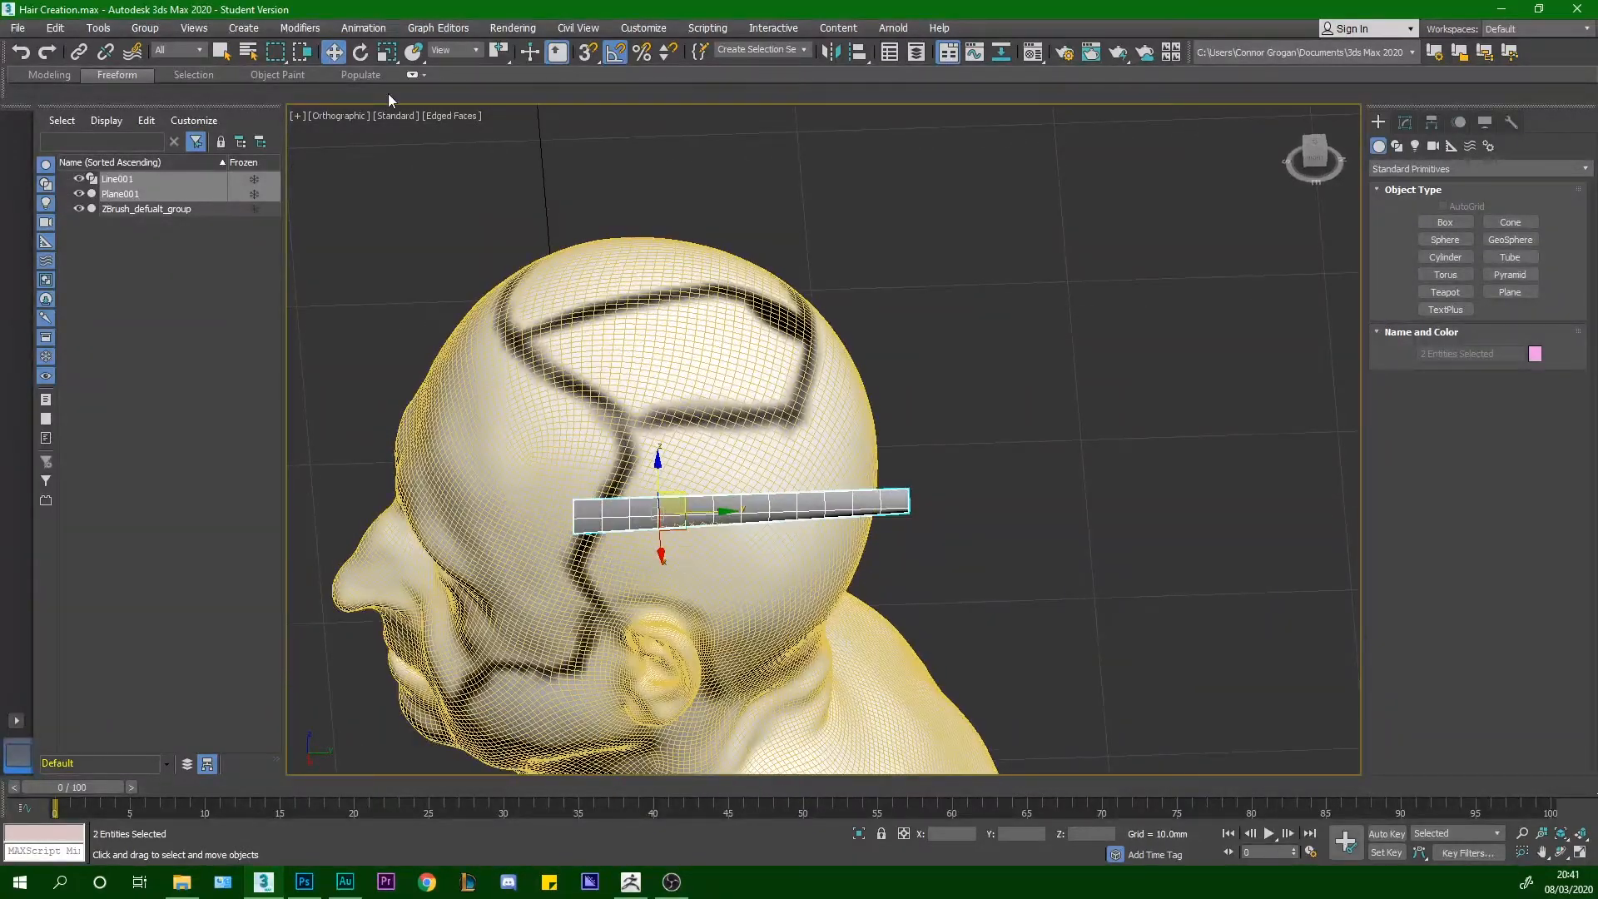
click(383, 55)
mouse_move(657, 509)
mouse_down()
mouse_move(652, 467)
mouse_move(653, 491)
mouse_up()
alt+middle_drag(653, 491, 654, 464)
drag(655, 442, 654, 352)
drag(645, 363, 639, 405)
alt+middle_drag(639, 405, 524, 385)
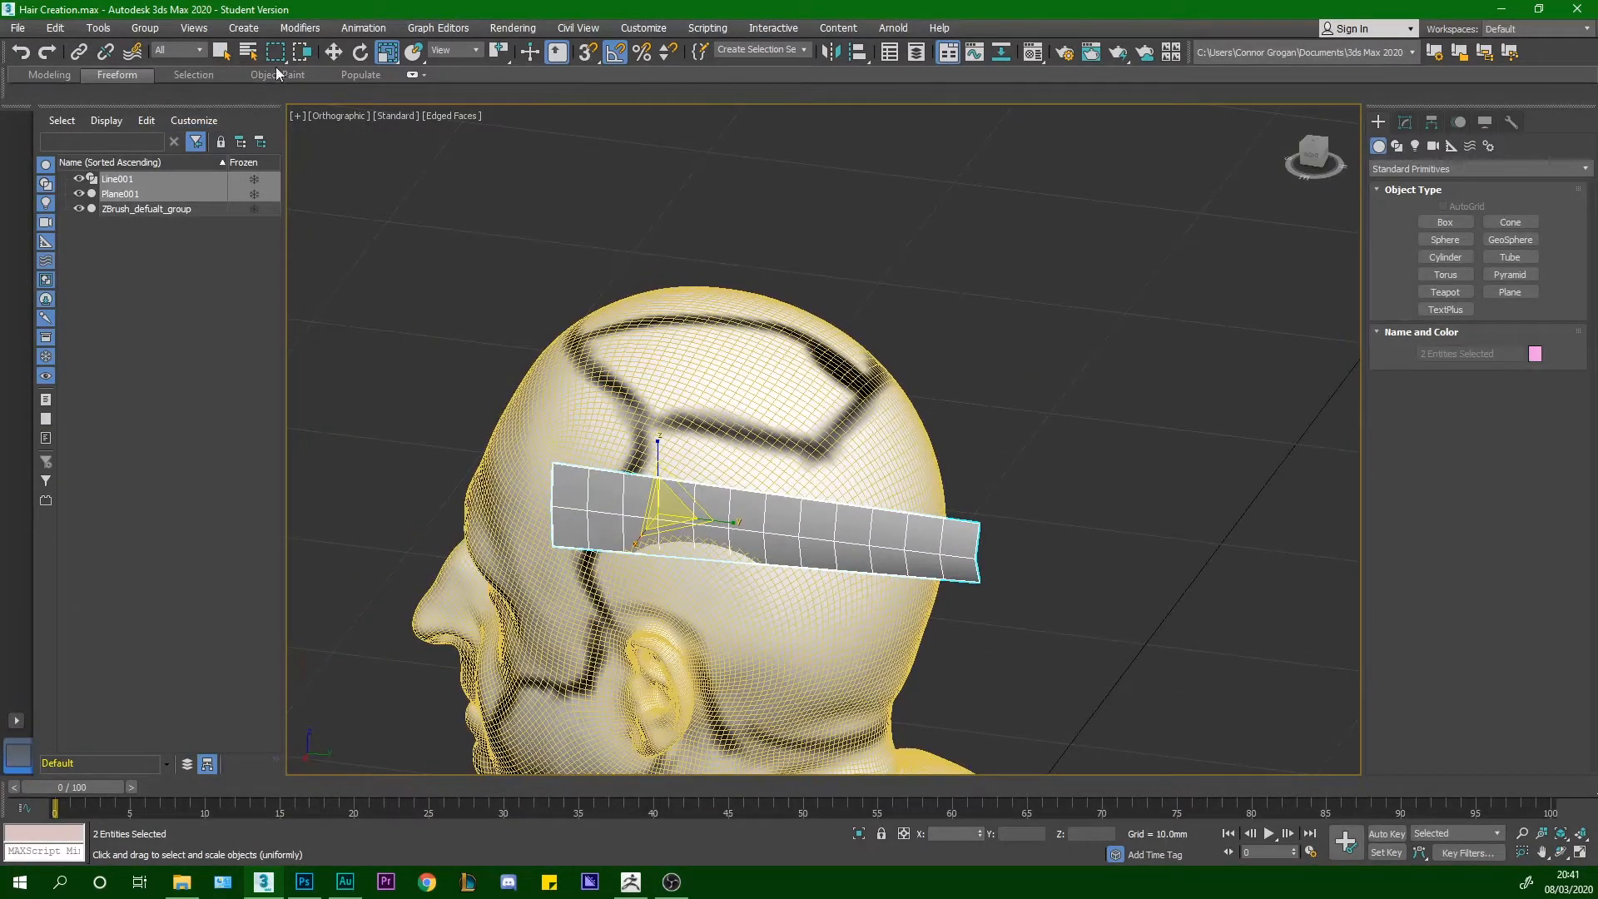
Rotate the hair strip and its spline back upright, with the strip facing the front of the head
click(359, 51)
drag(689, 466, 759, 496)
drag(681, 536, 612, 539)
key(ctrl+z)
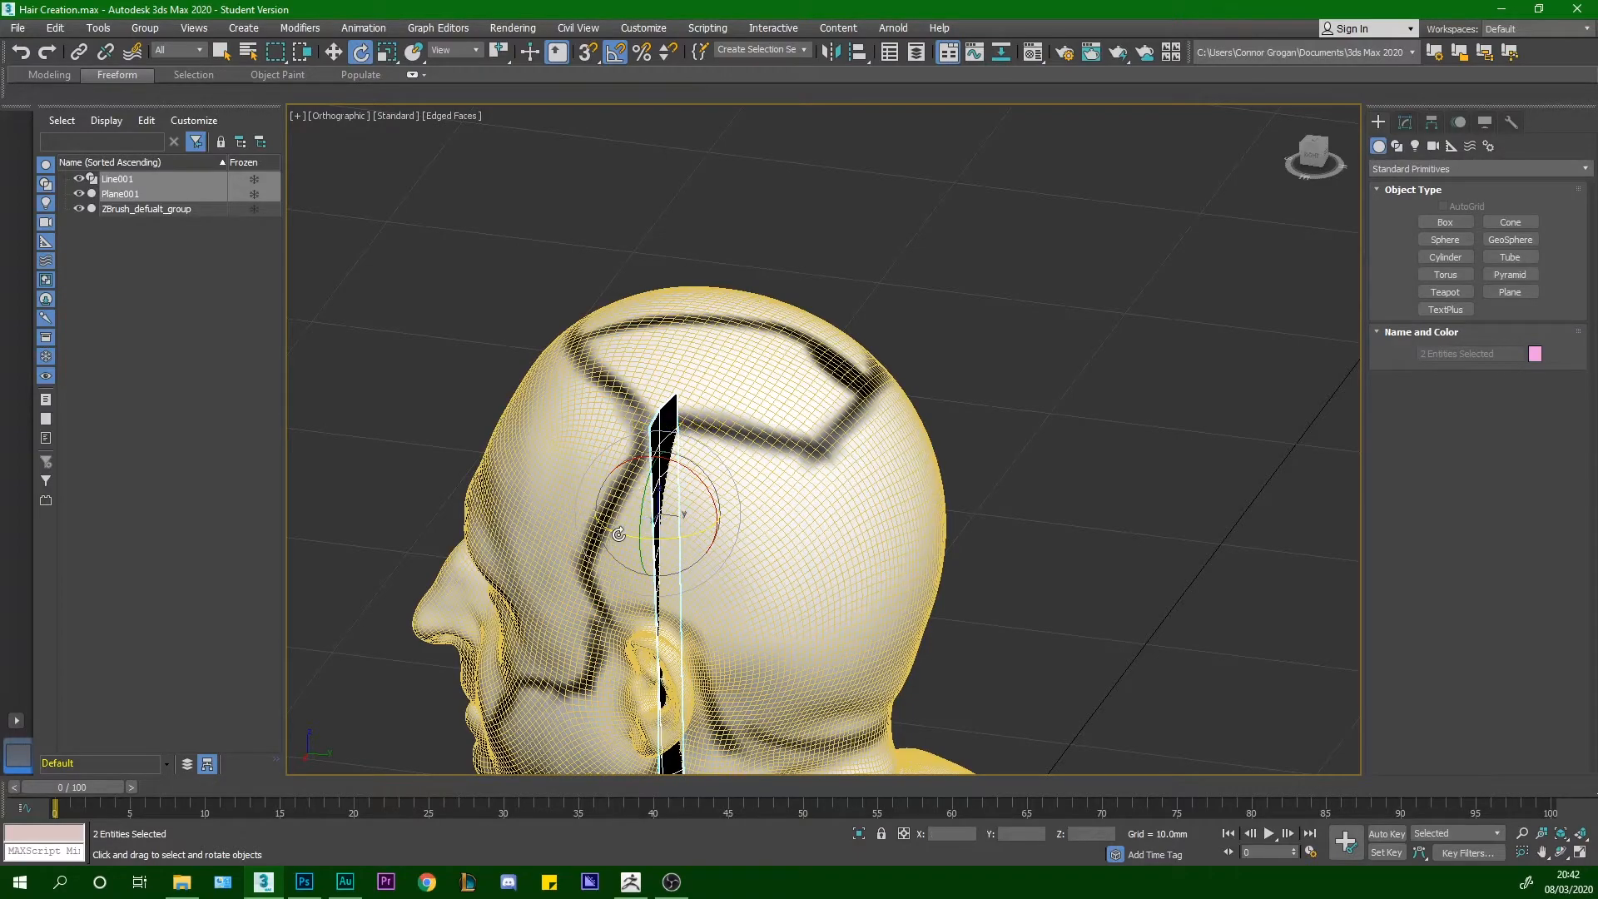
alt+middle_drag(613, 538, 744, 539)
Move the hair strip and its spline along X away from the head and show them in the Front view
key(w)
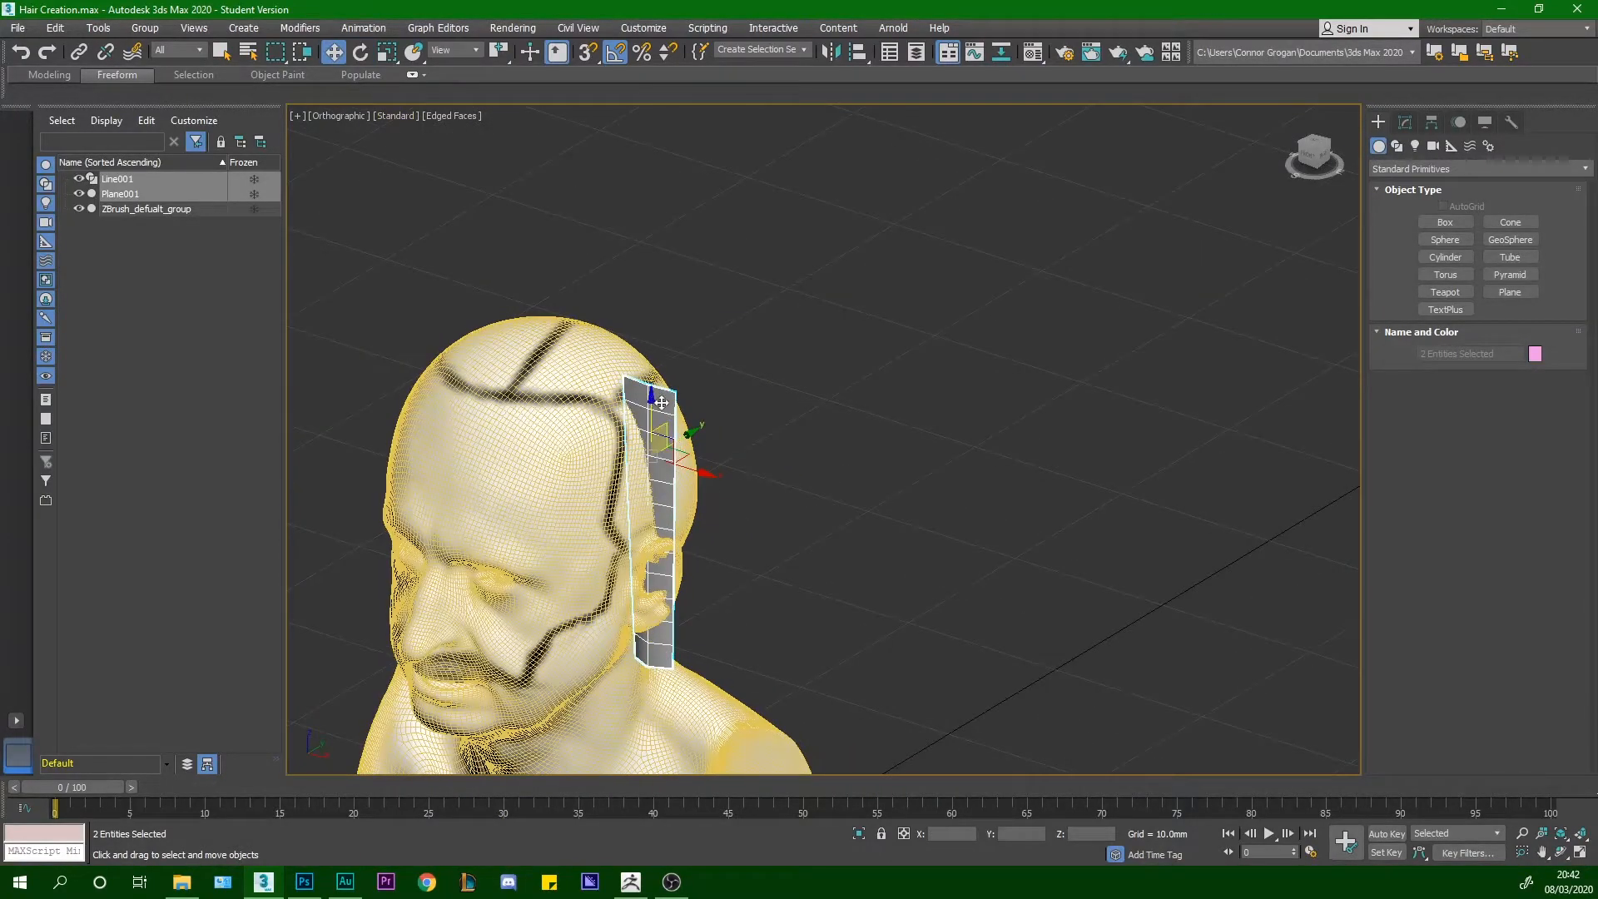
drag(712, 473, 1016, 521)
alt+middle_drag(1016, 521, 1038, 365)
click(1315, 156)
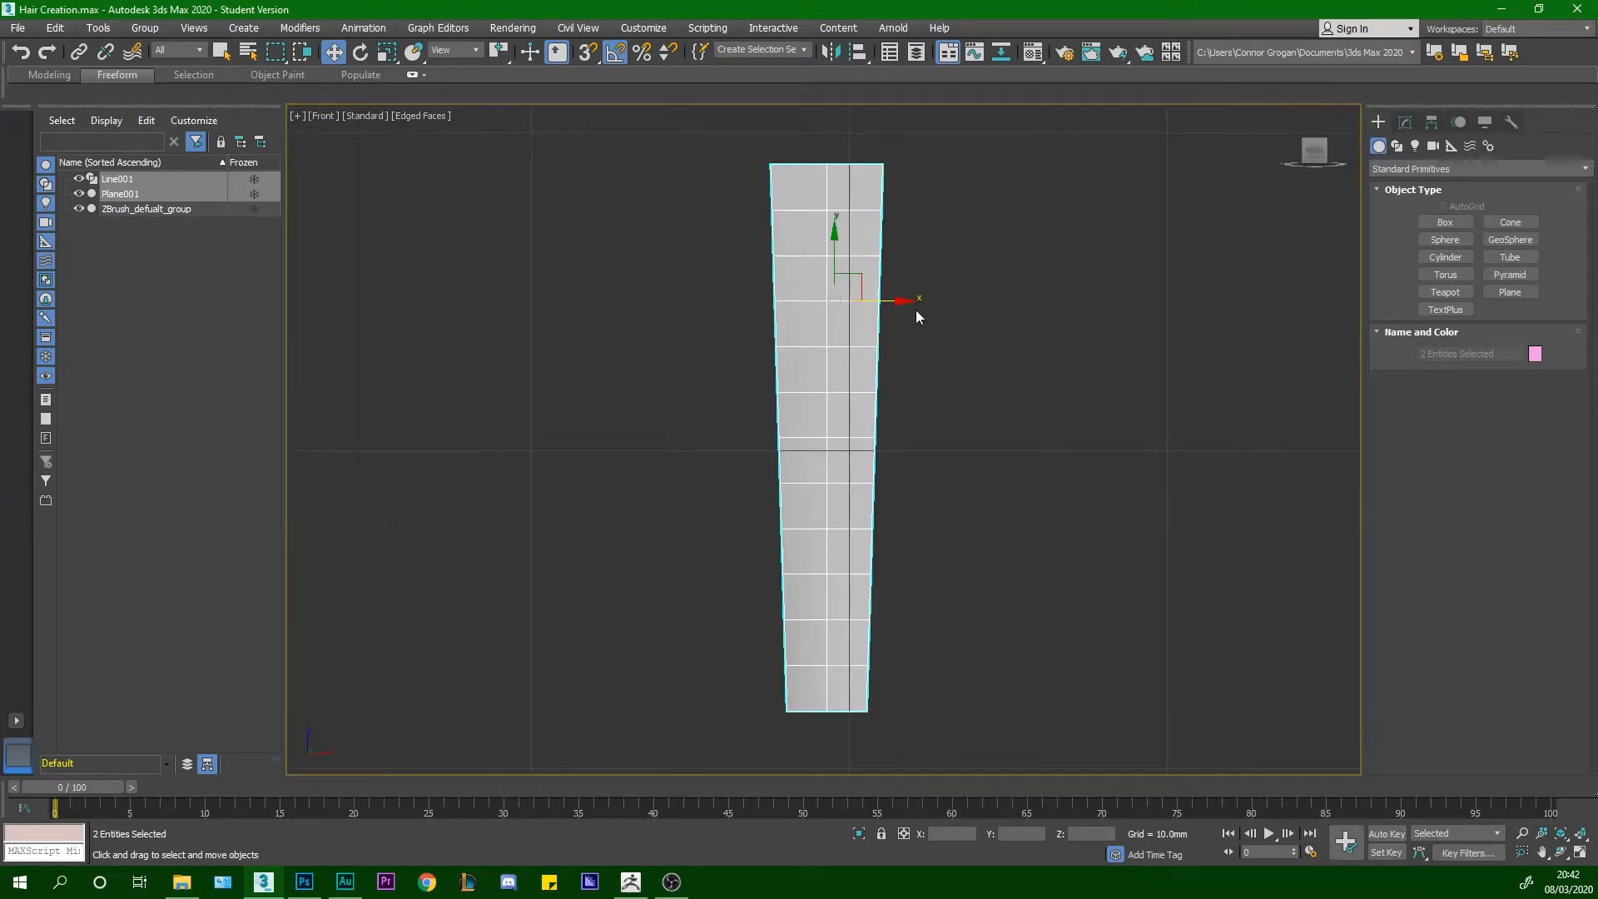
scroll(922, 283, down, 5)
scroll(836, 316, up, 10)
Select only the spline Line001 and open it for editing at vertex level
click(845, 354)
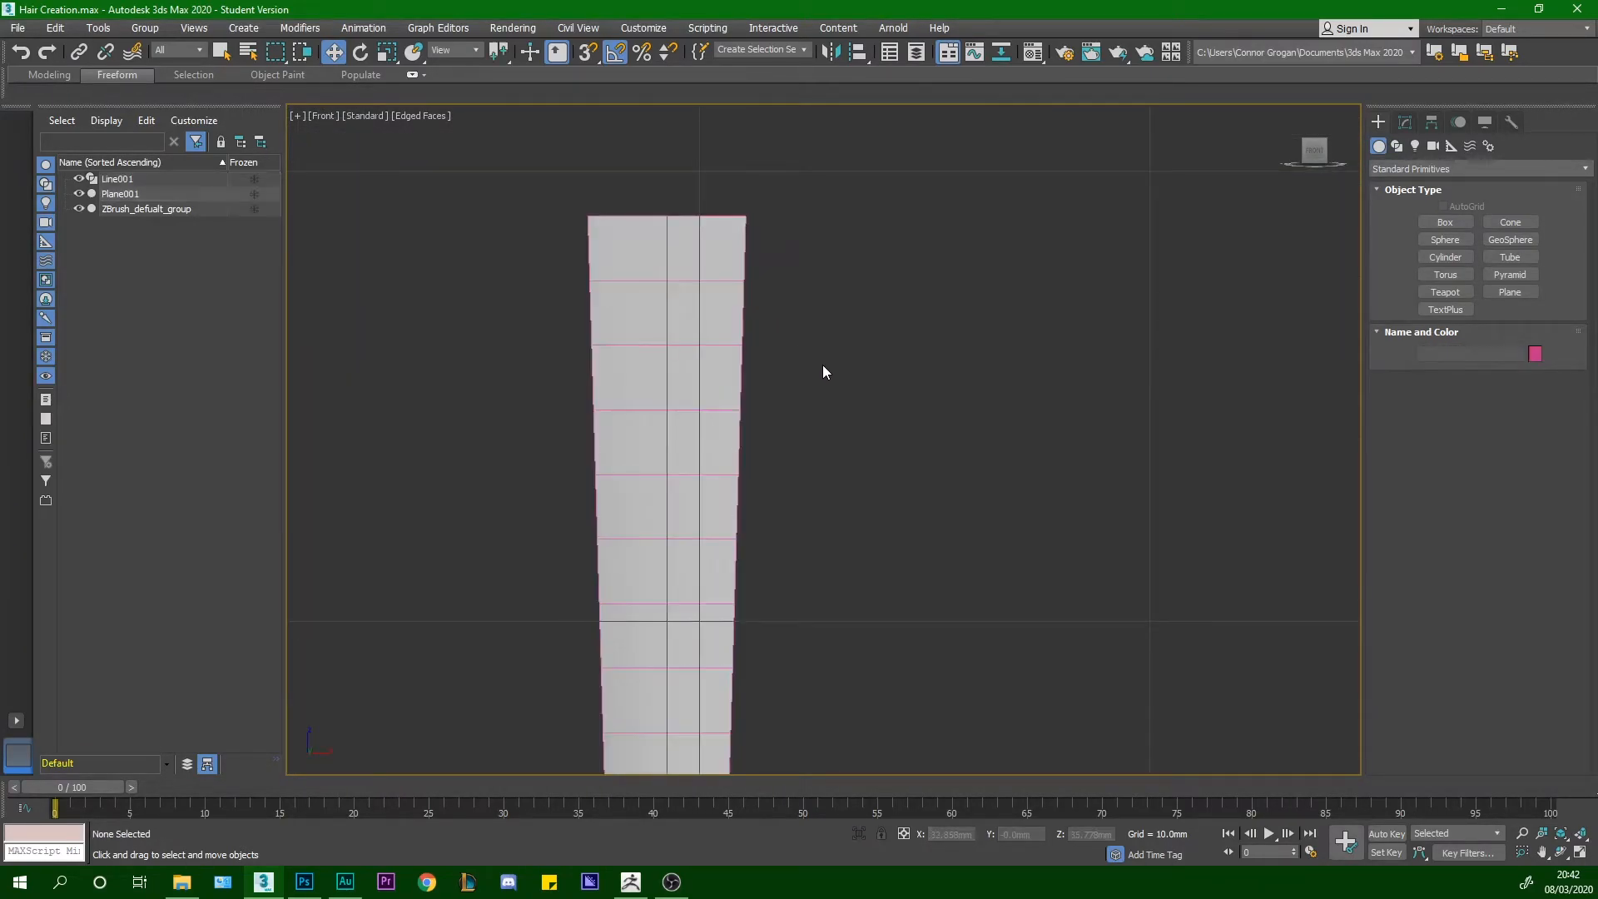
click(666, 400)
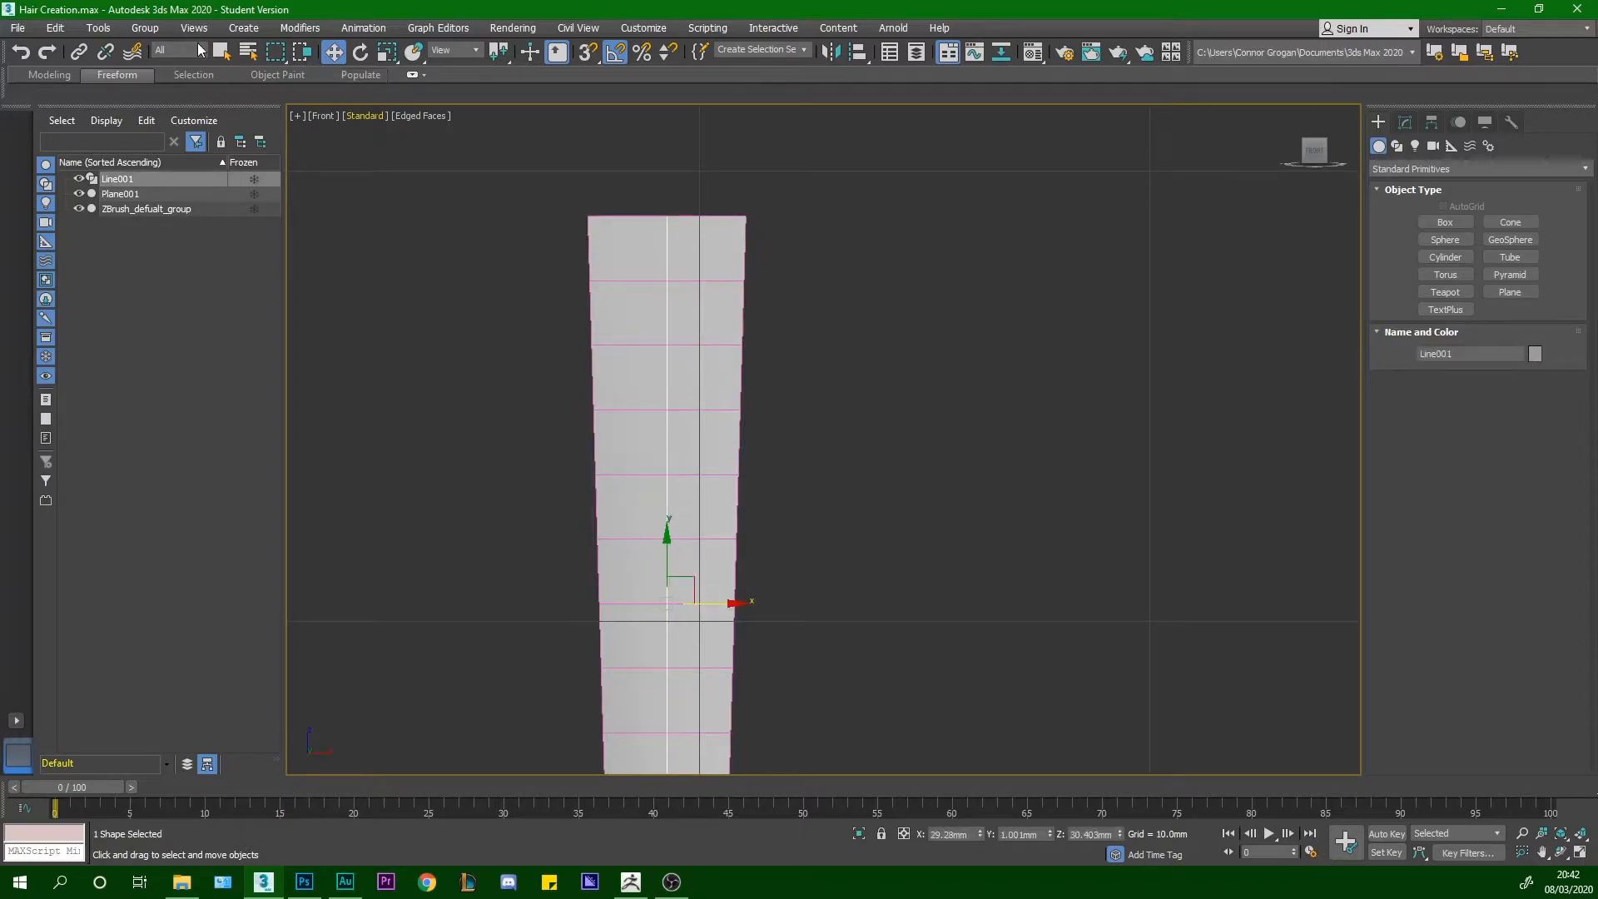
click(1405, 122)
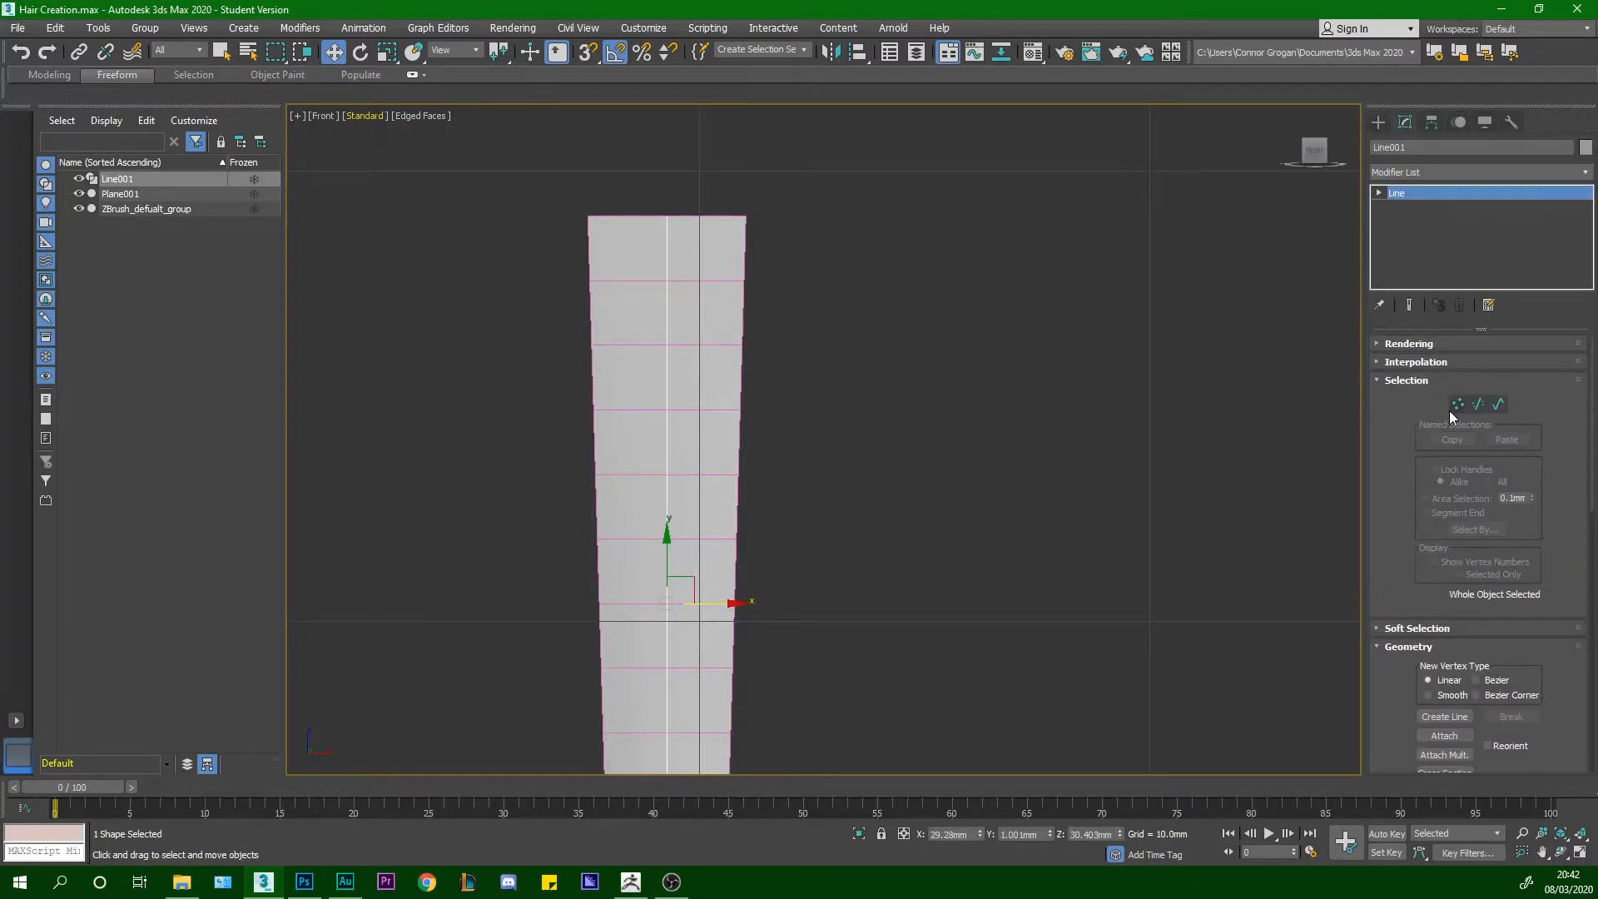
click(1457, 404)
Try moving the spline's second vertex and its lower end vertex to bend the strip, and undo the moves
alt+middle_drag(738, 417, 592, 510)
click(666, 436)
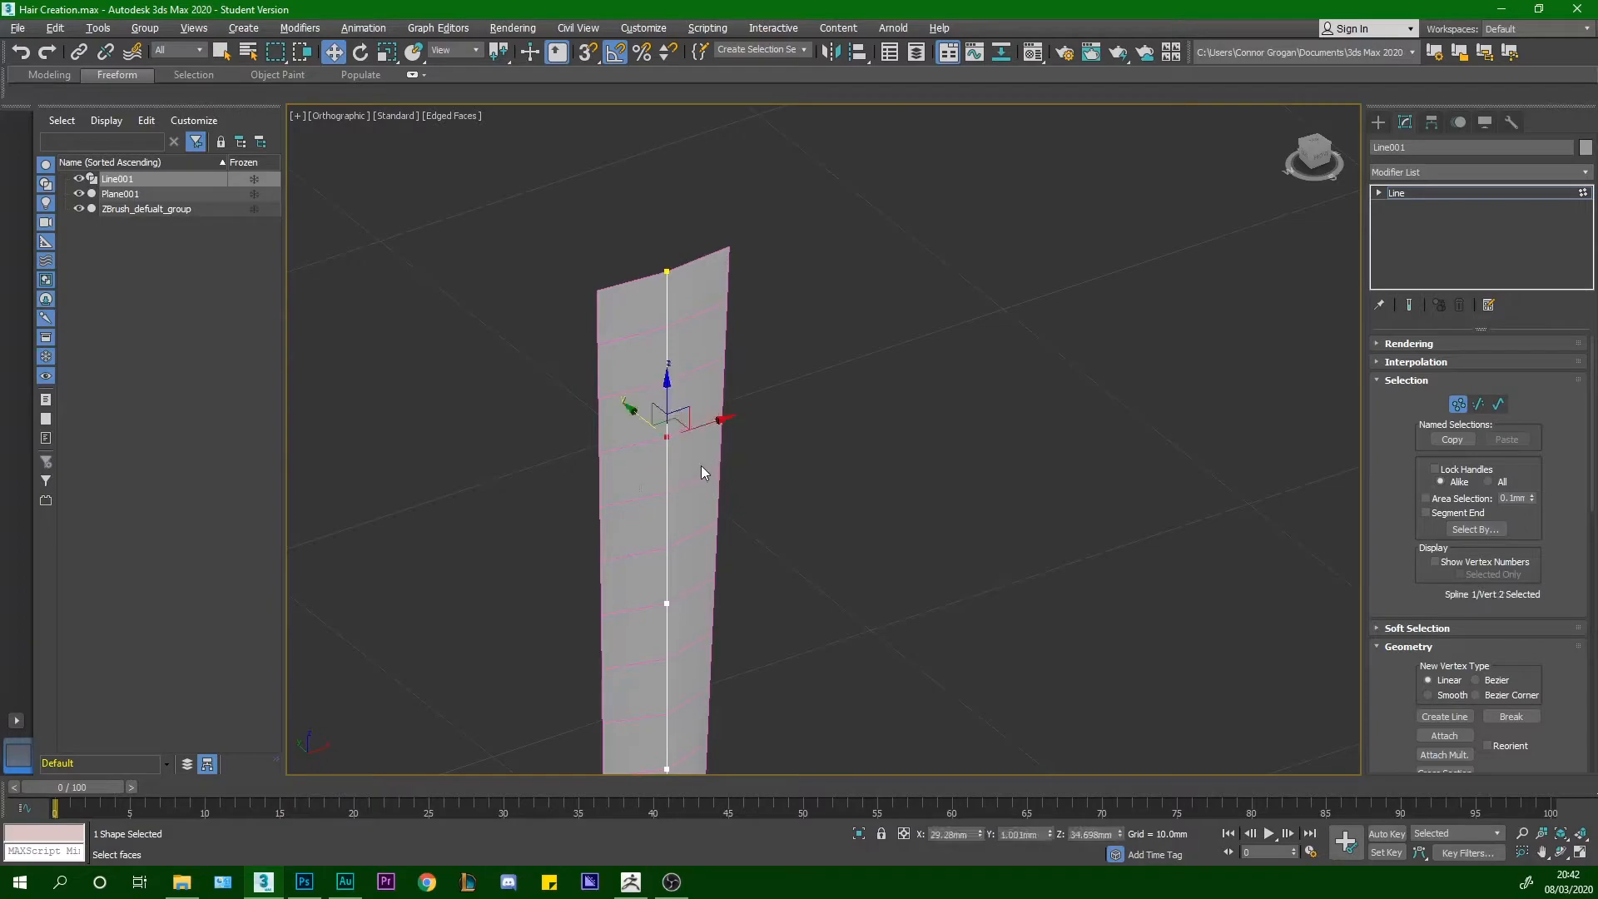
drag(630, 428, 724, 563)
alt+middle_drag(724, 563, 682, 571)
click(679, 566)
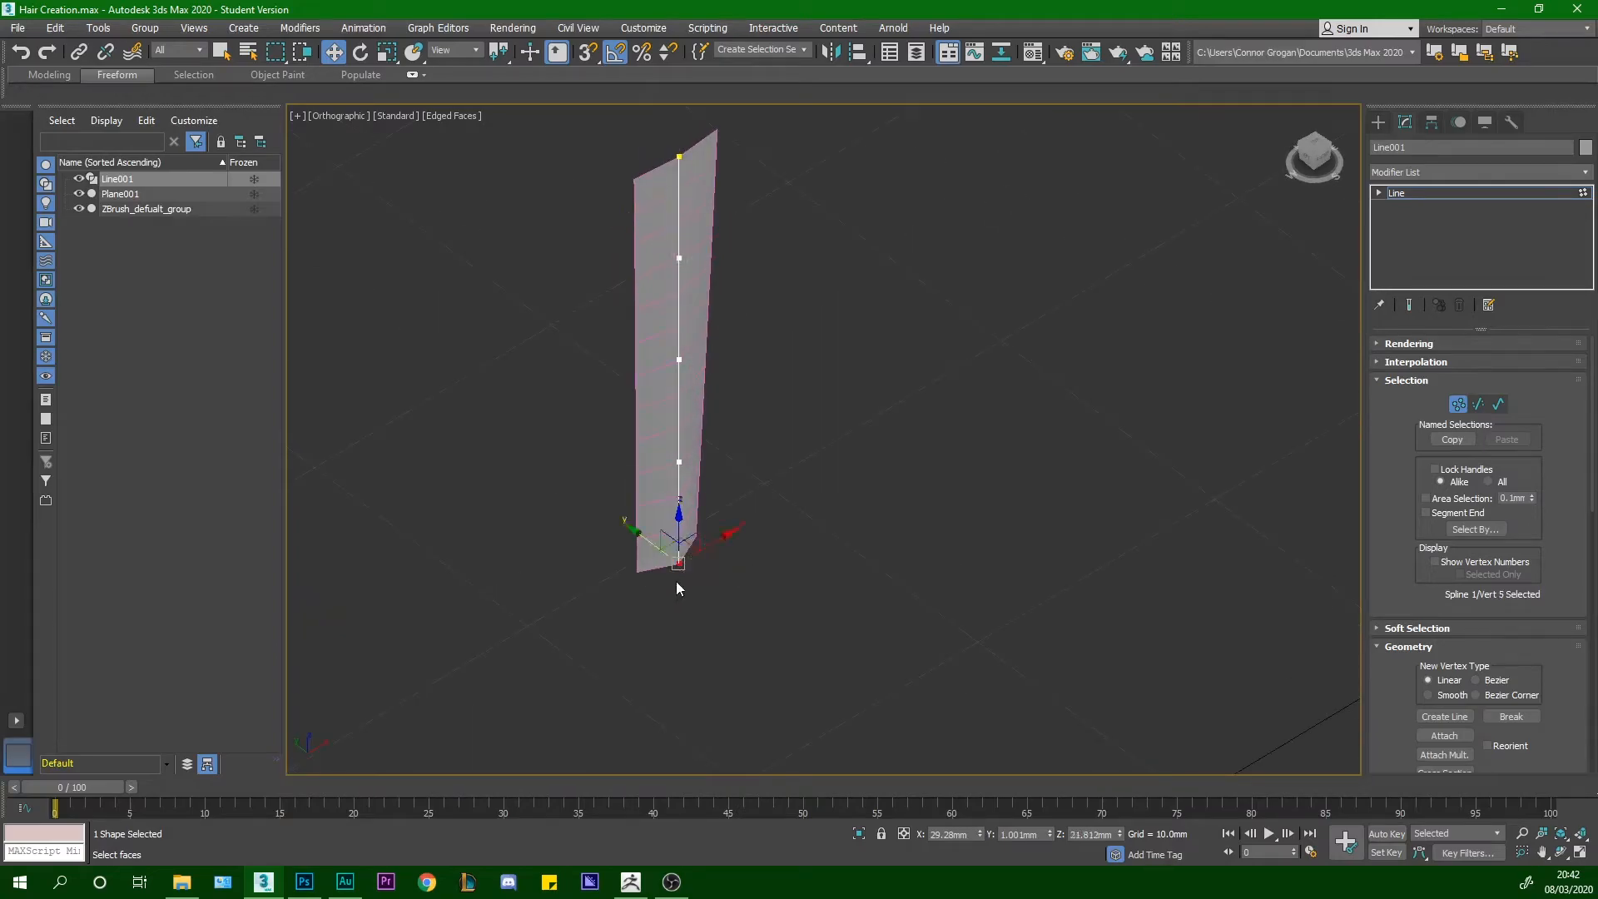
drag(661, 552, 567, 498)
alt+middle_drag(568, 498, 462, 449)
middle_drag(583, 385, 735, 557)
key(ctrl+z)
Try further vertex moves on the spline to reshape the hair strip, undoing each one
drag(543, 733, 850, 487)
key(ctrl+z)
drag(591, 471, 595, 408)
key(ctrl+z)
Examine the hair strip's size and placement beside the head from several angles and distances
alt+middle_drag(666, 389, 829, 448)
scroll(832, 406, down, 2)
scroll(870, 442, down, 2)
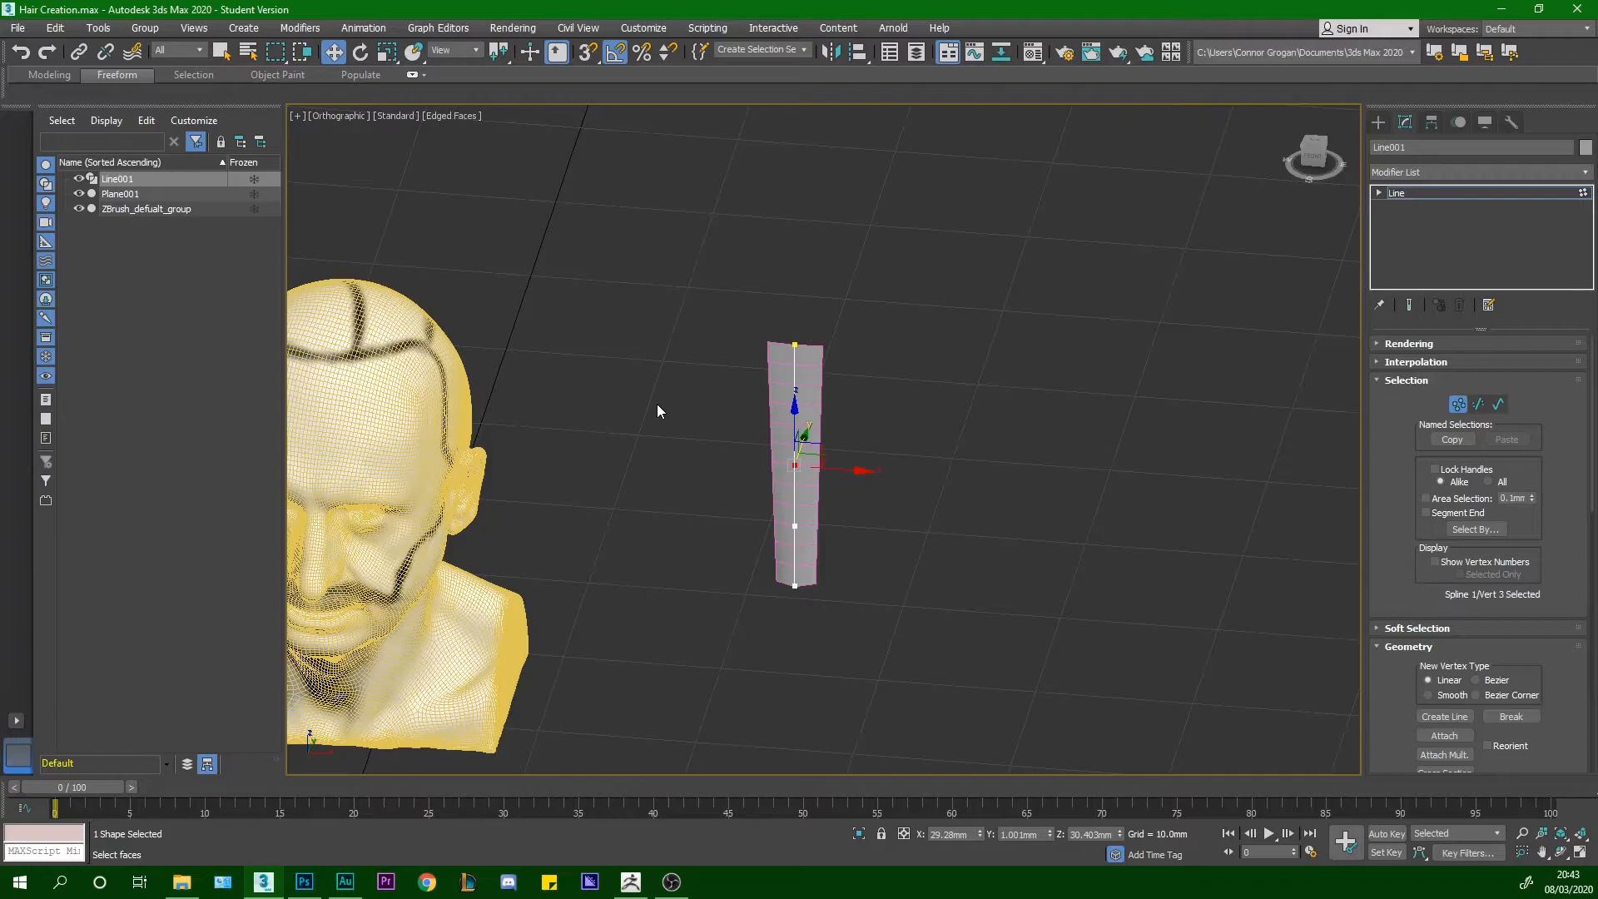
middle_drag(569, 429, 705, 460)
scroll(706, 461, up, 2)
scroll(721, 320, down, 4)
alt+middle_drag(722, 321, 792, 333)
scroll(721, 361, up, 3)
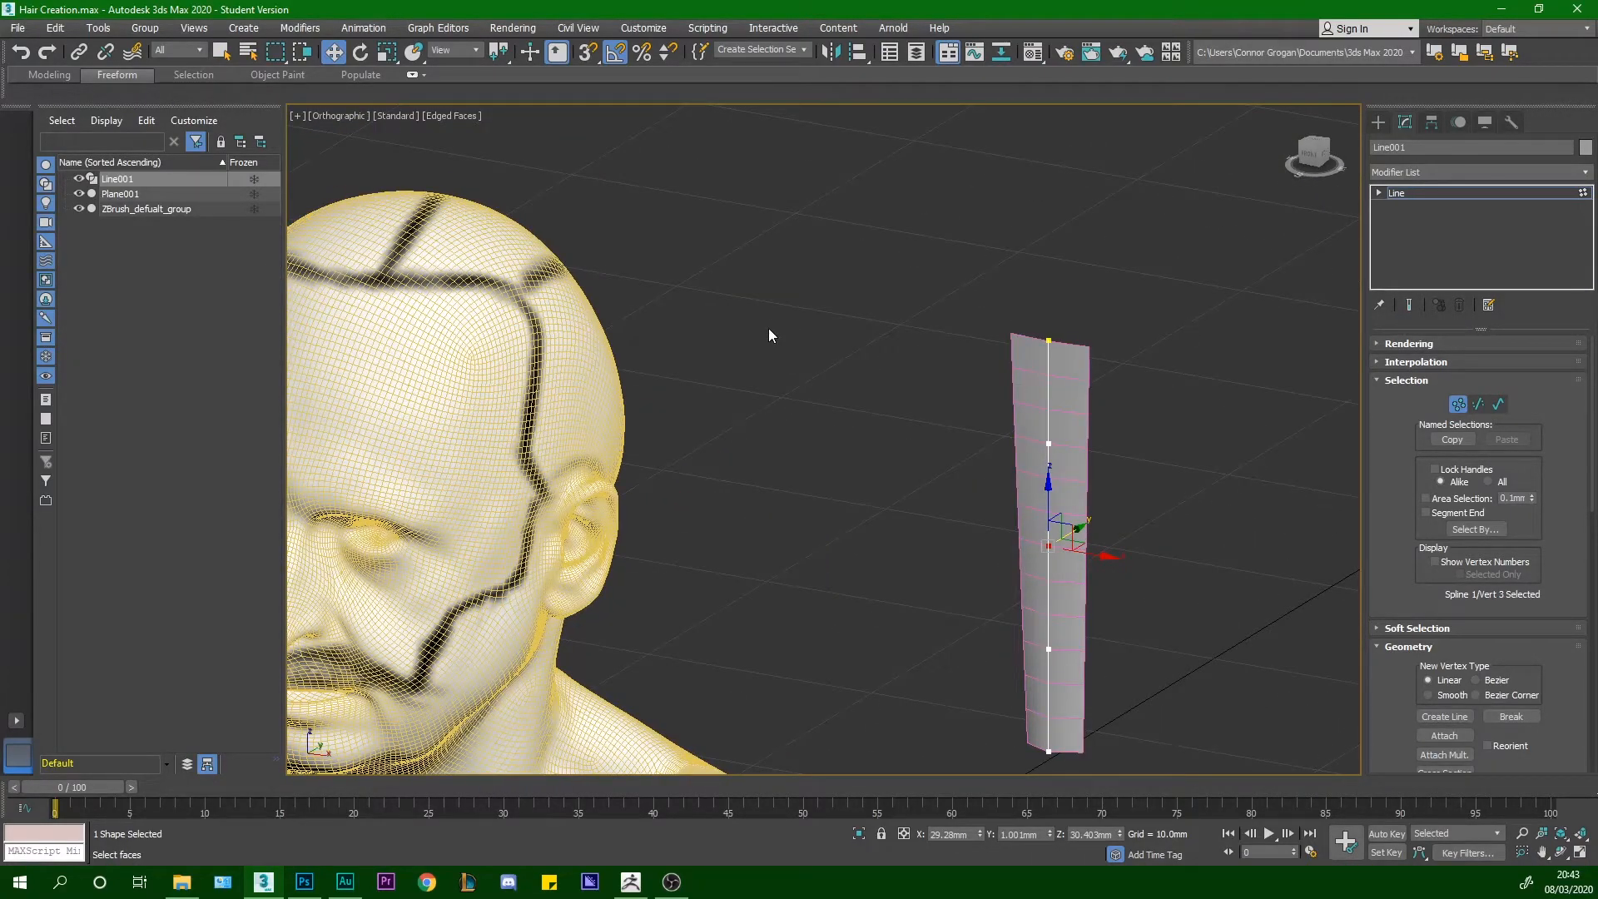
Clone the hair strip together with its spline along X, making one copy beside the original with the Copy option
scroll(790, 403, down, 3)
alt+middle_drag(790, 403, 802, 425)
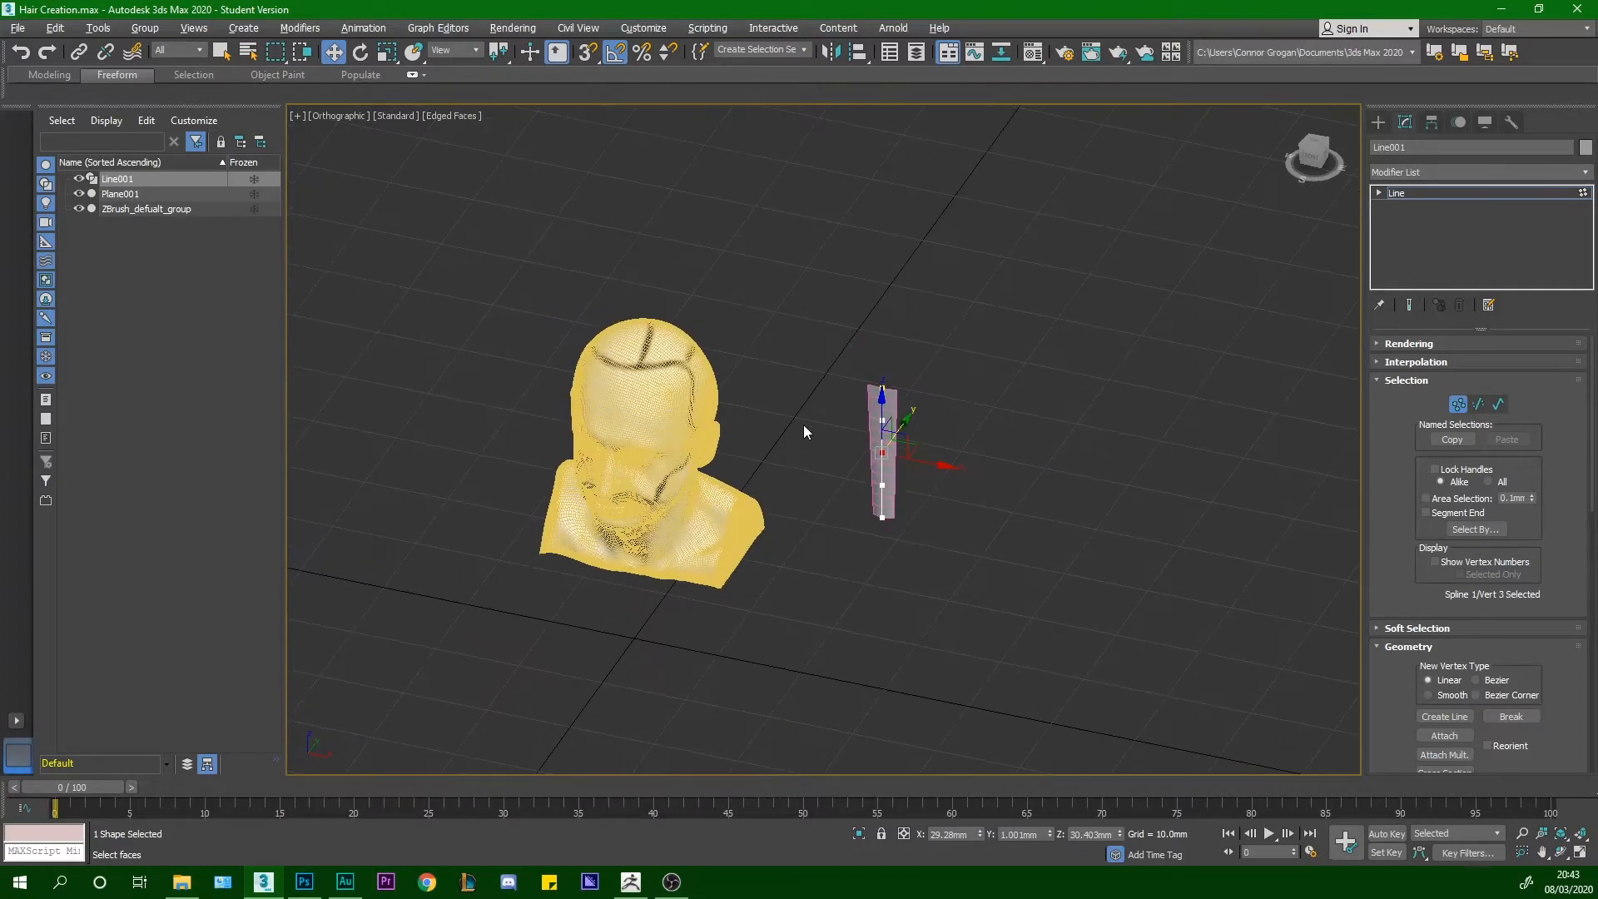
scroll(804, 405, up, 2)
drag(902, 666, 1065, 276)
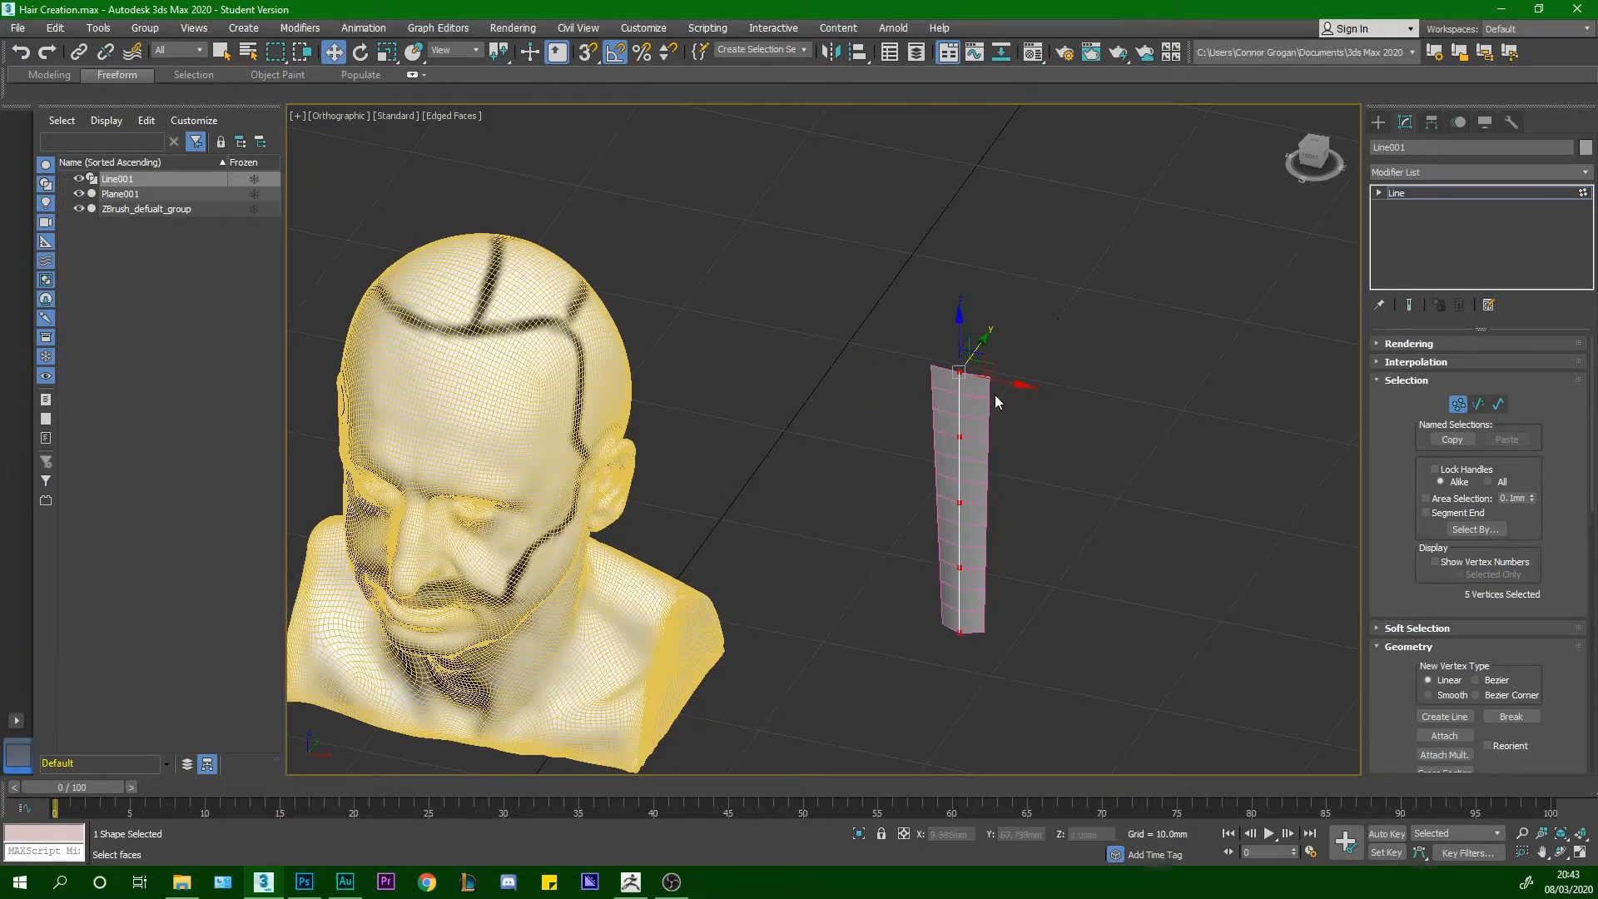
click(1378, 123)
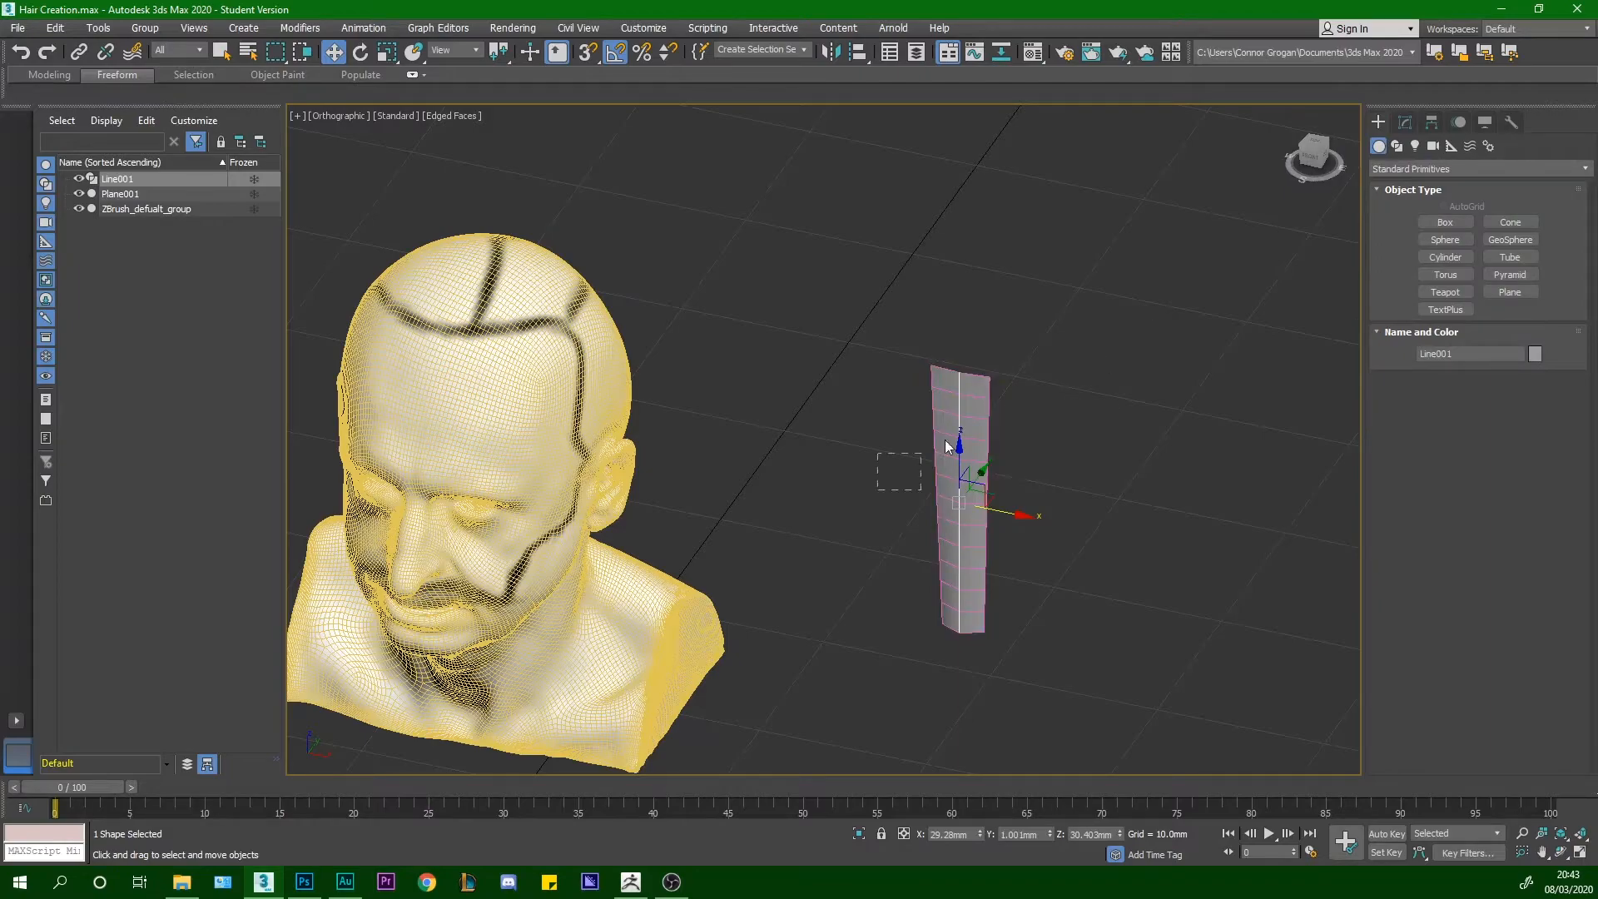
drag(876, 495, 1080, 304)
scroll(1006, 443, up, 2)
shift+drag(1005, 456, 1157, 456)
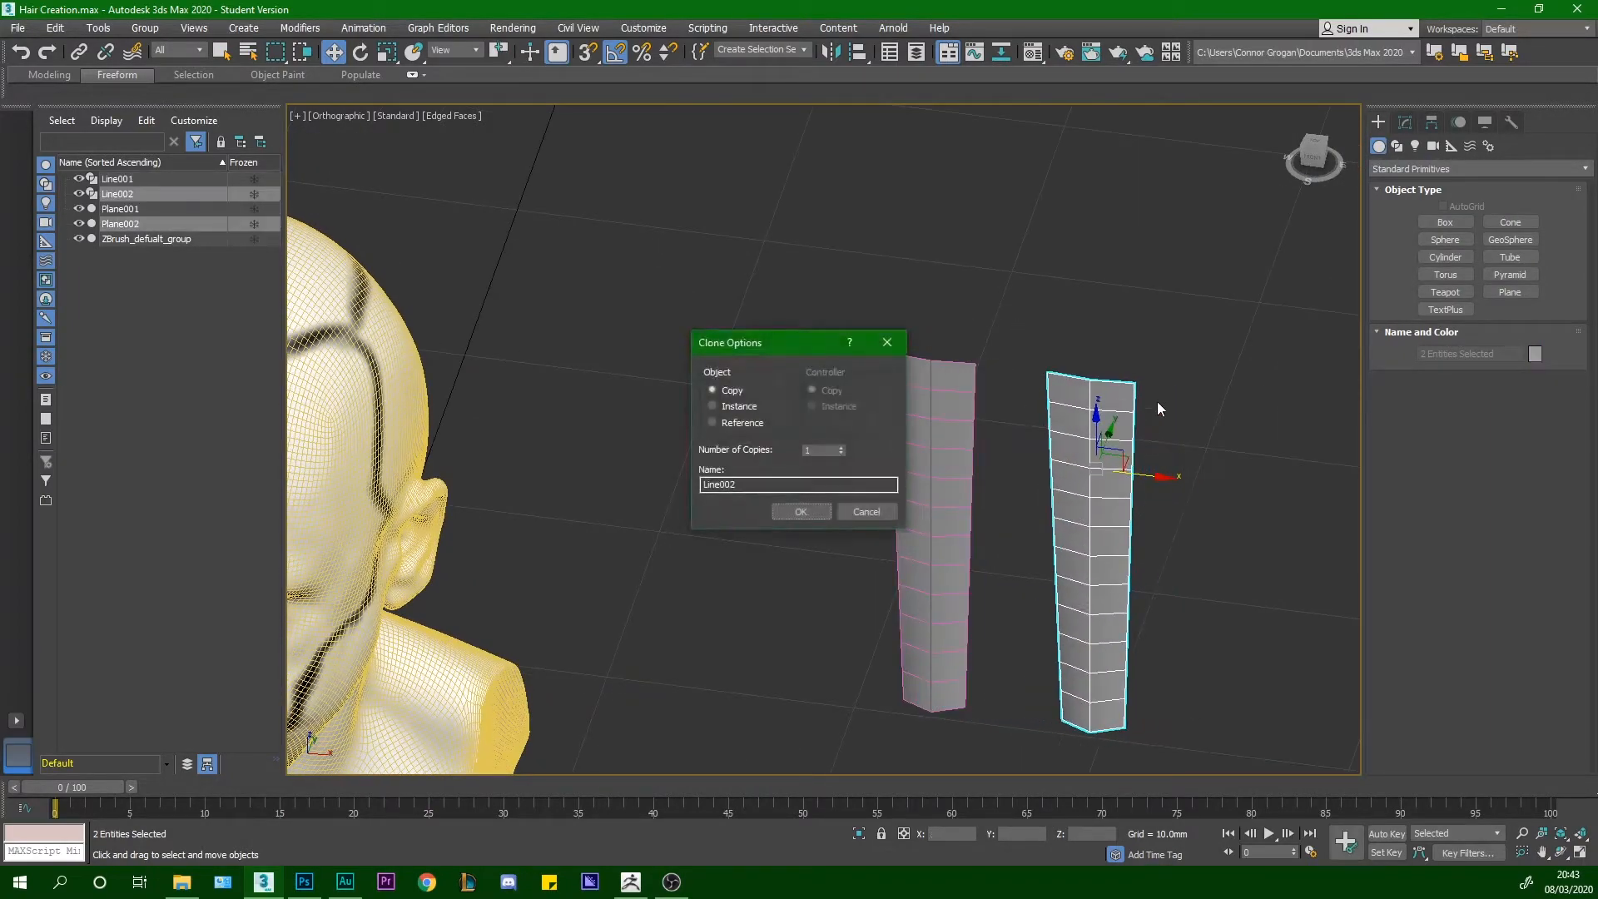
click(812, 509)
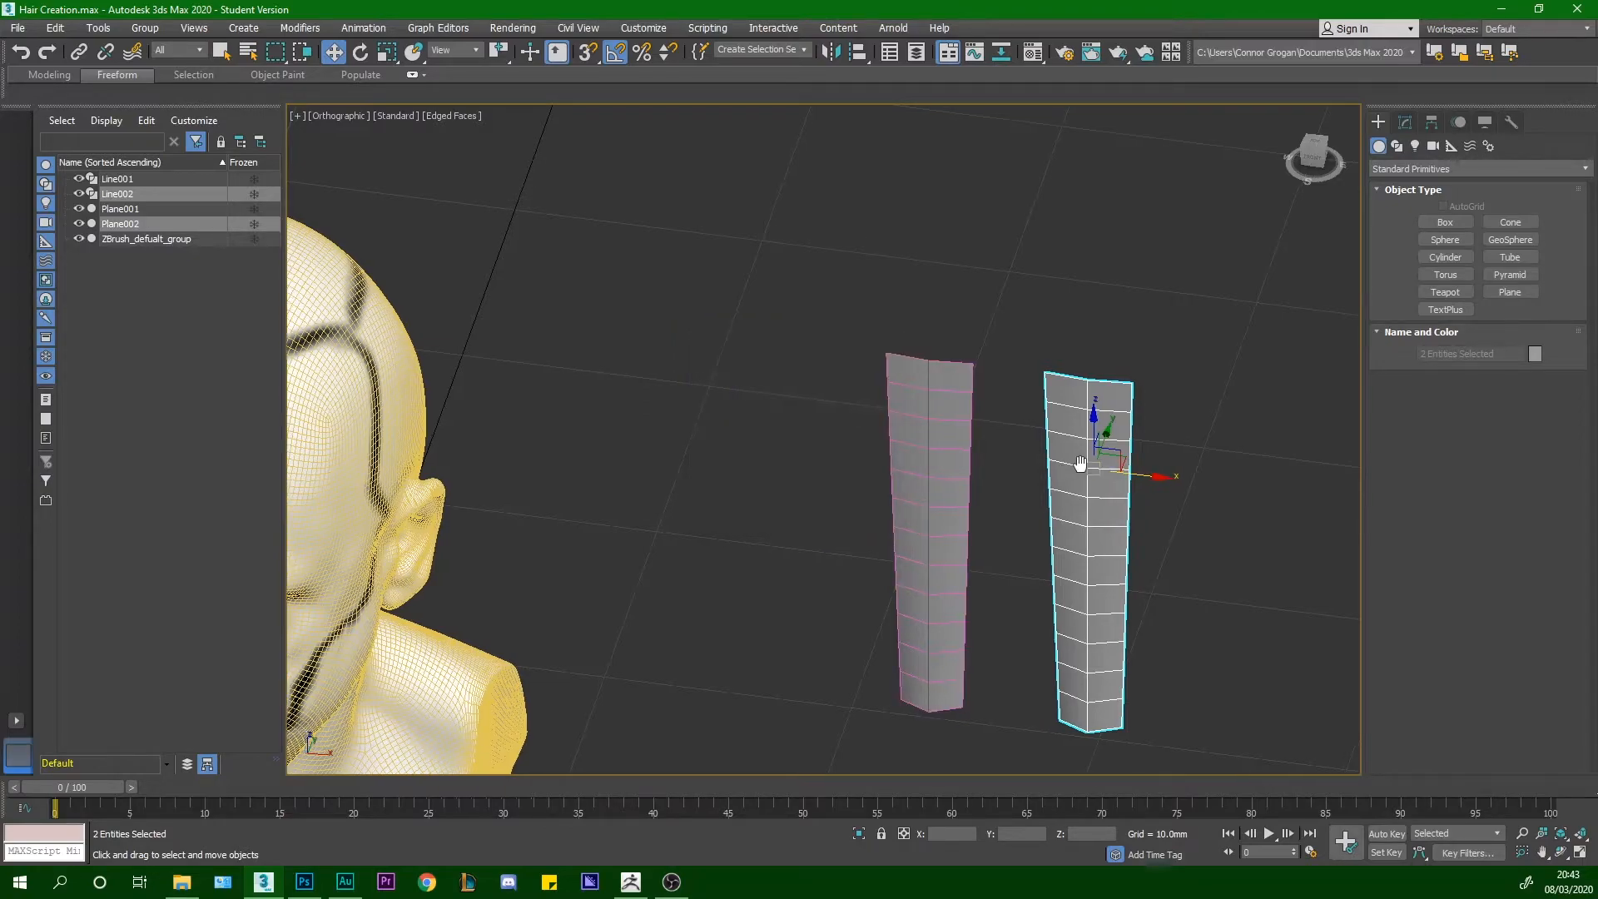
middle_drag(1084, 465, 957, 465)
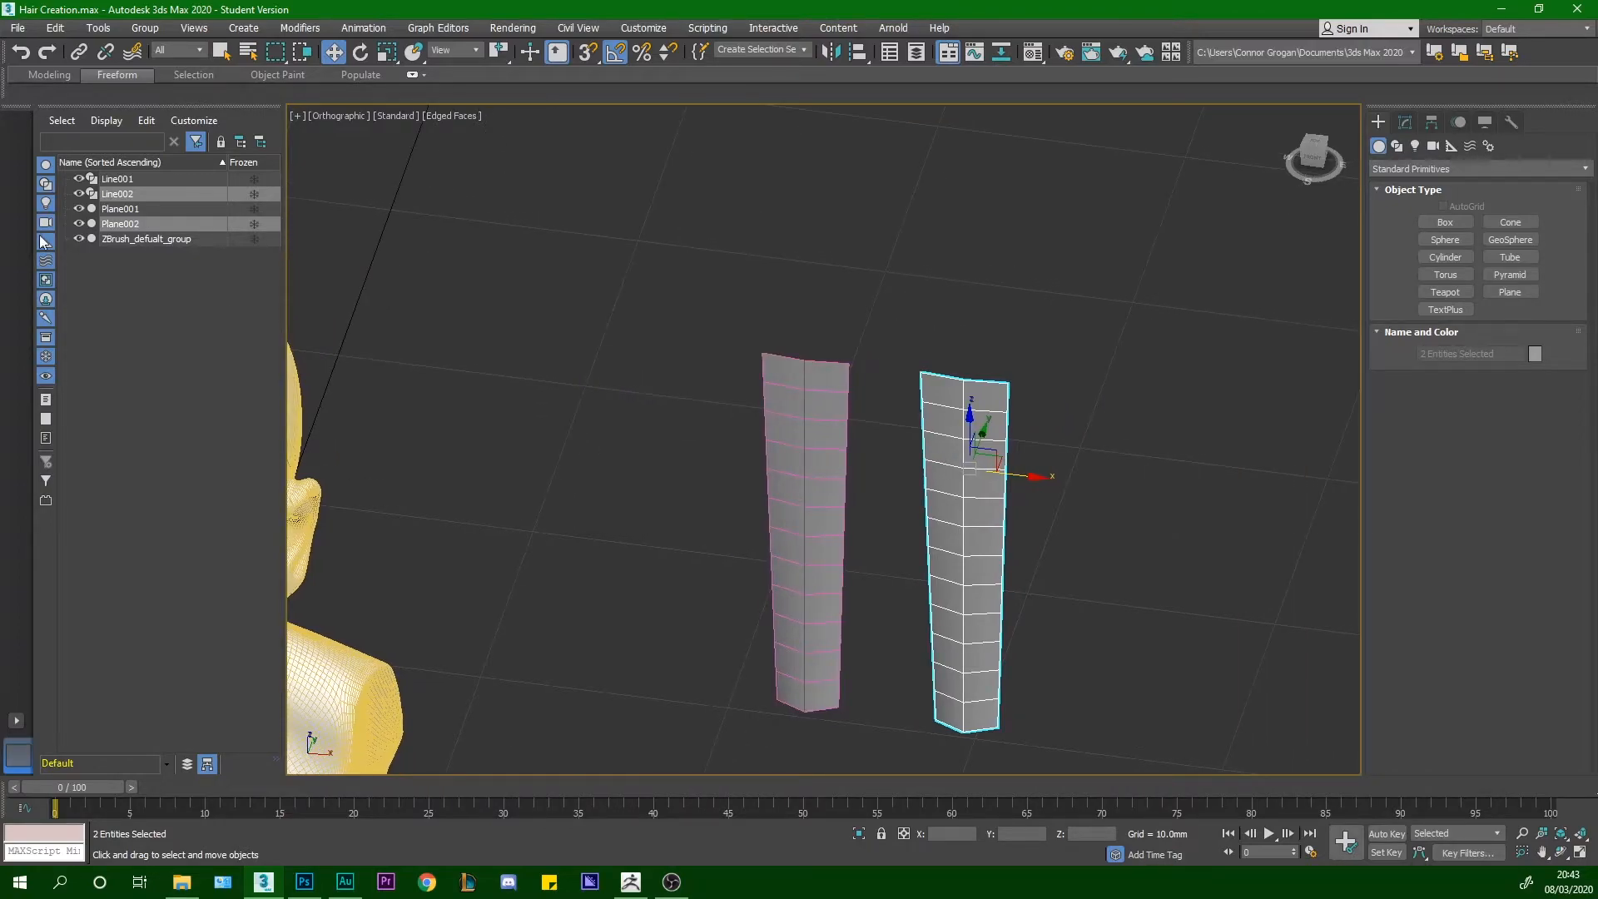
Look through the Scene Explorer's context, display, edit and customization options for layer controls with the head mesh selected
click(137, 239)
right_click(163, 310)
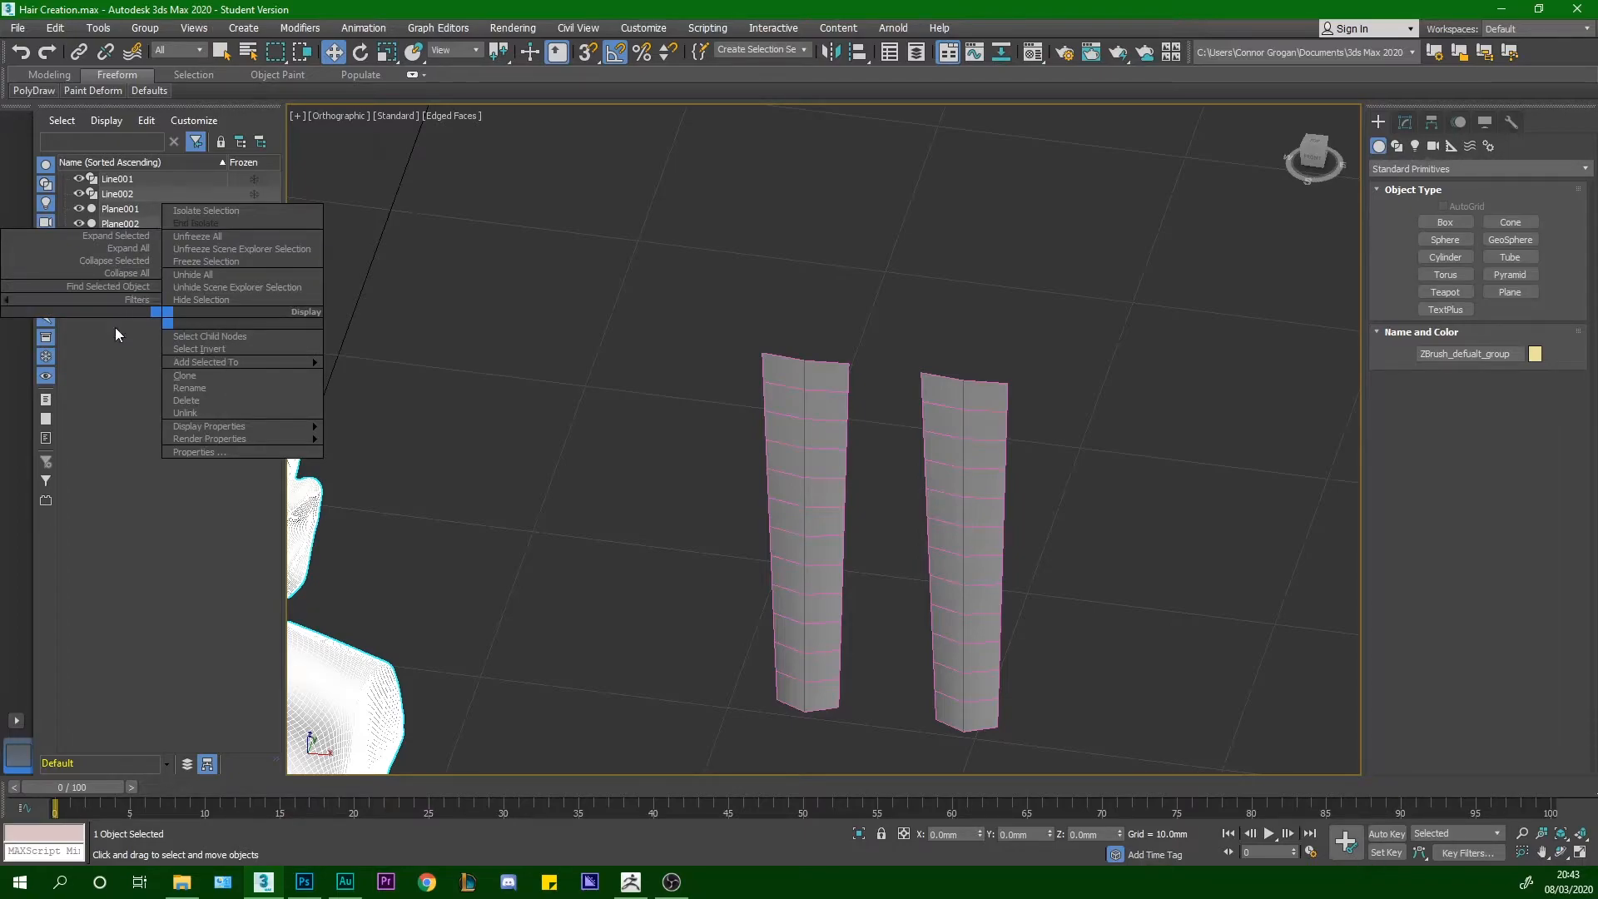
click(55, 358)
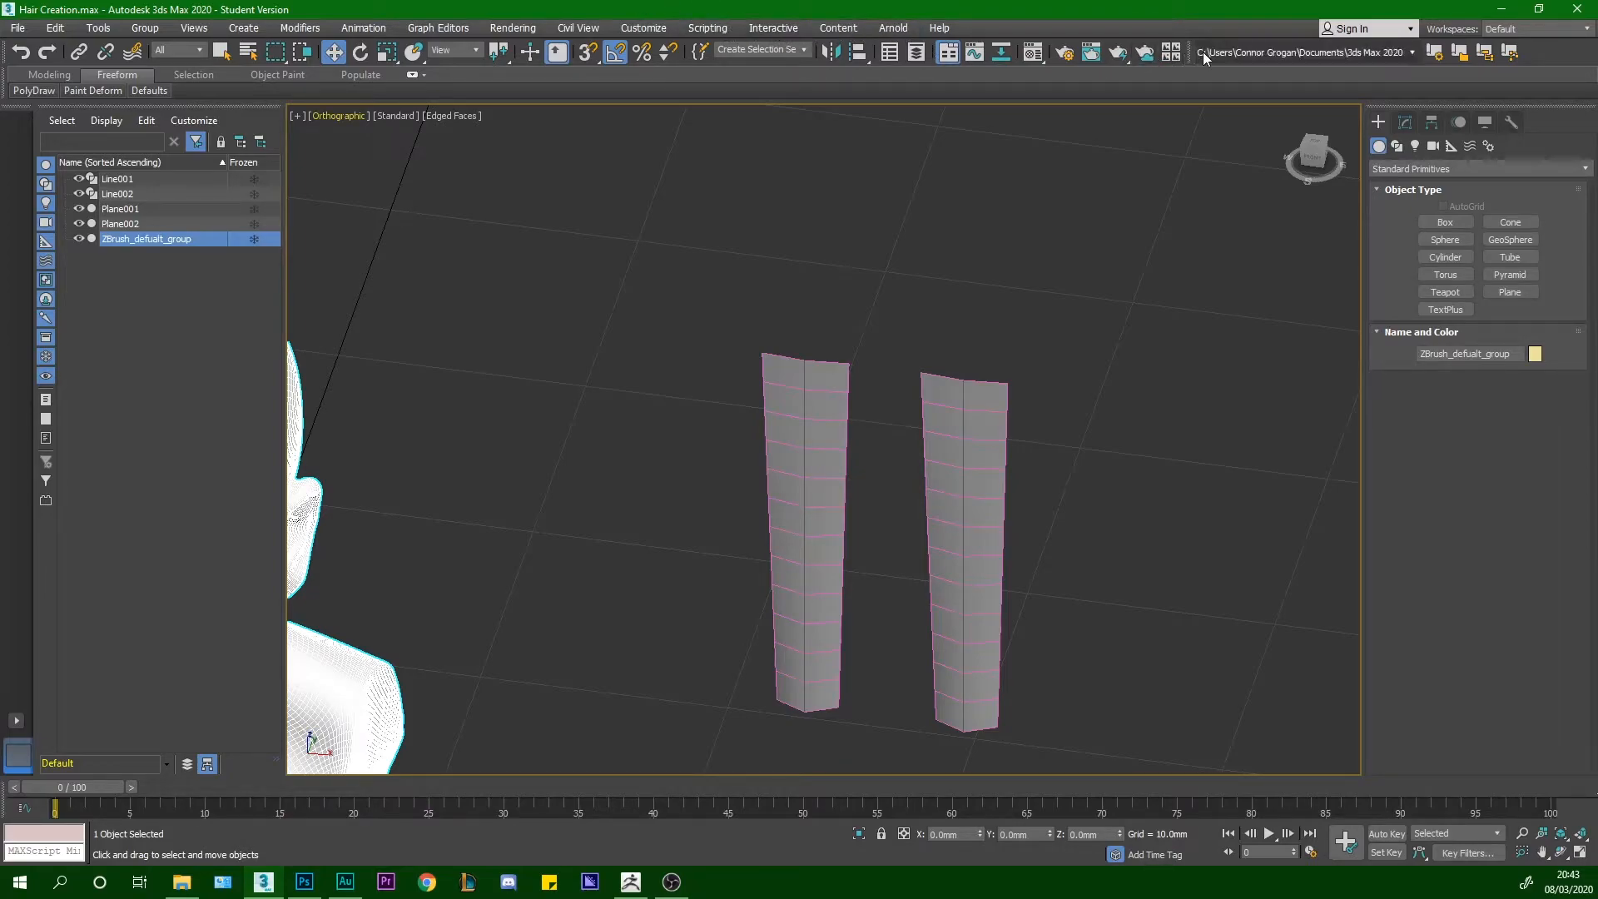
right_click(166, 318)
click(108, 122)
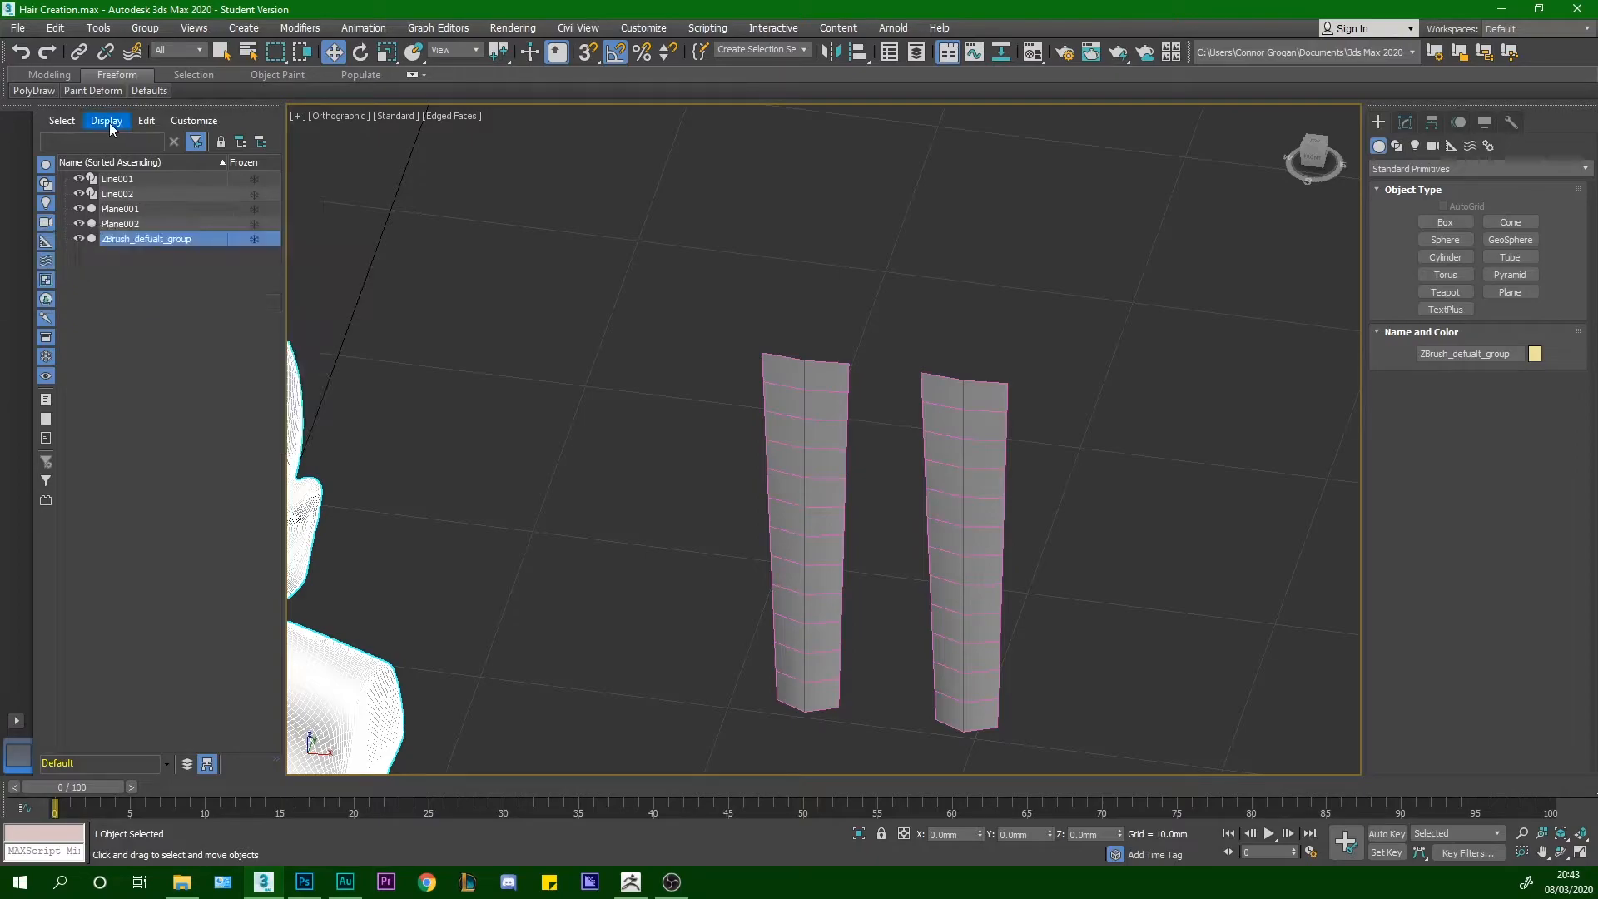
click(147, 122)
mouse_move(71, 122)
mouse_move(200, 120)
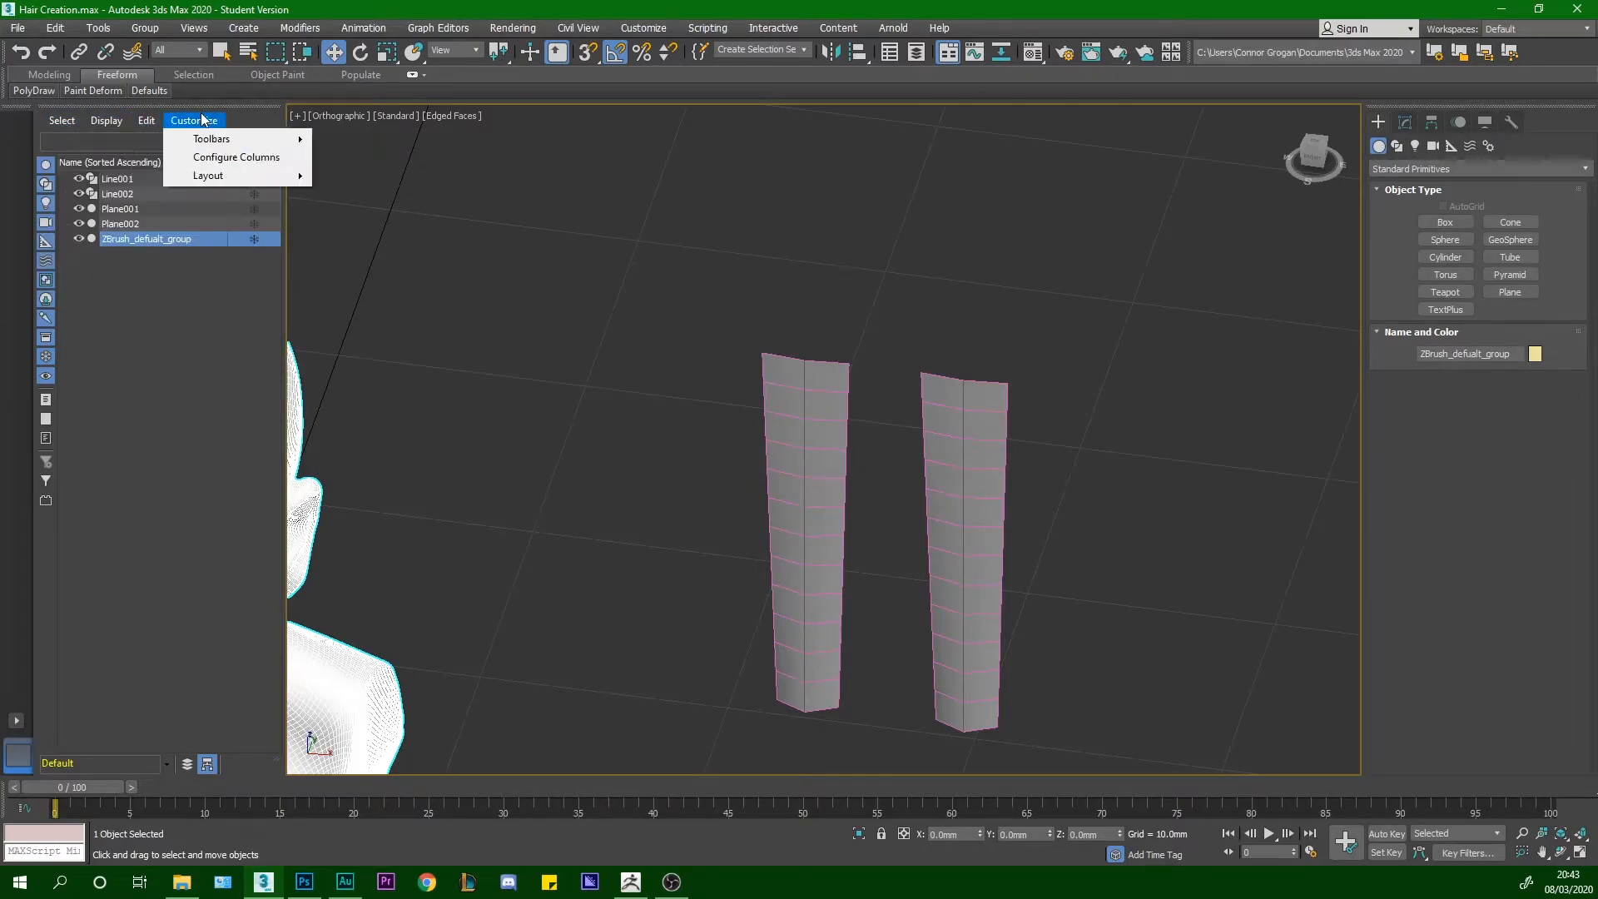
mouse_move(250, 139)
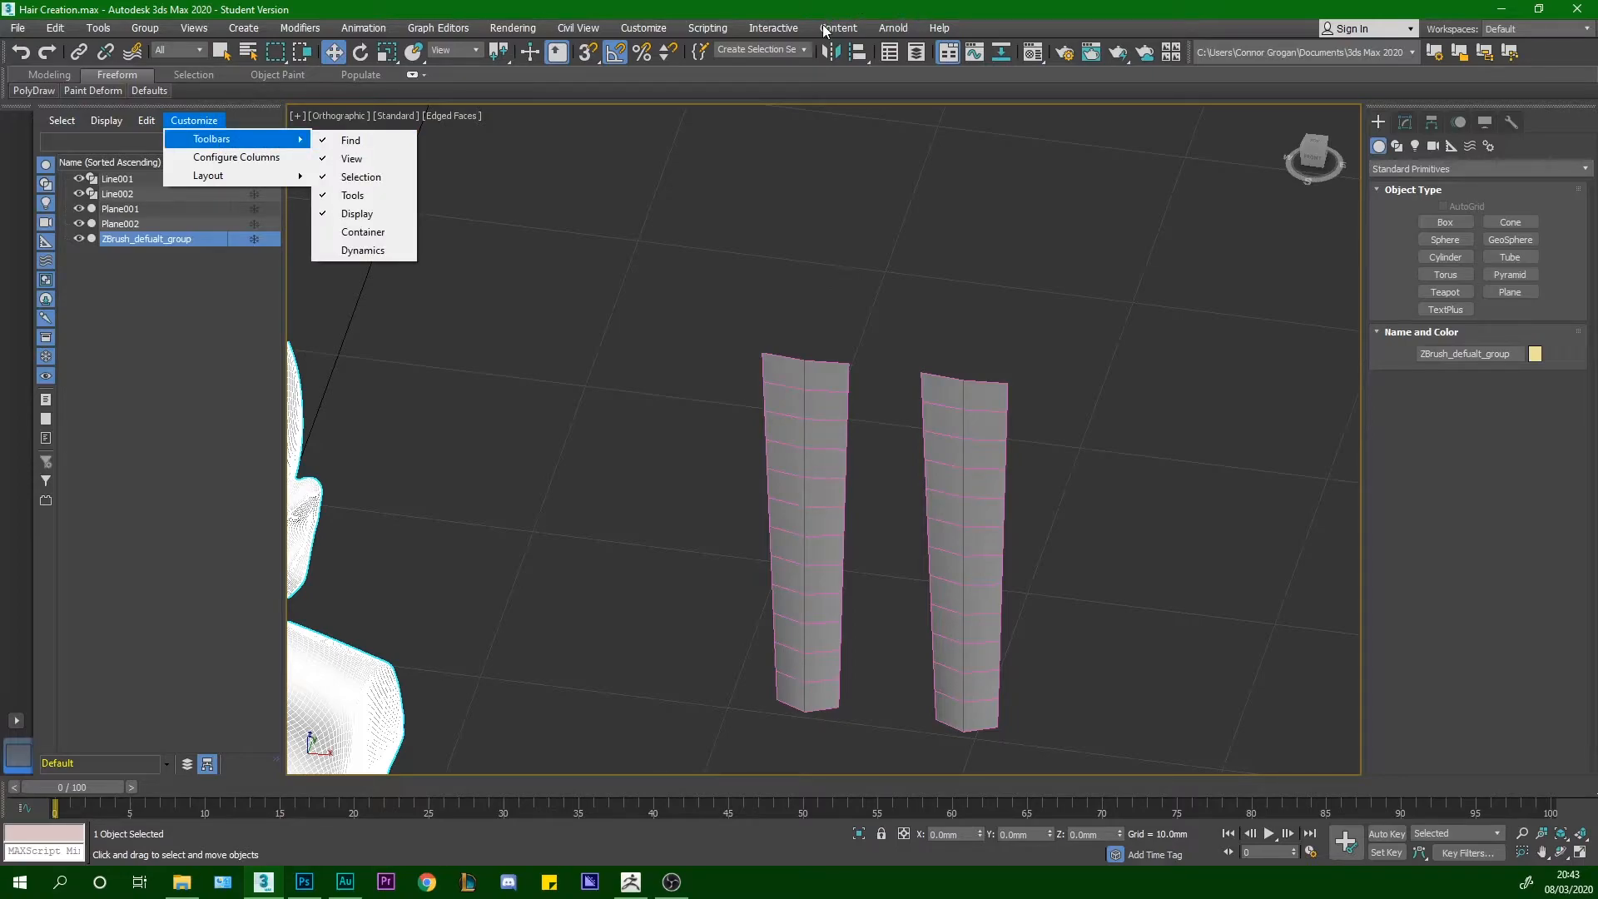
click(839, 29)
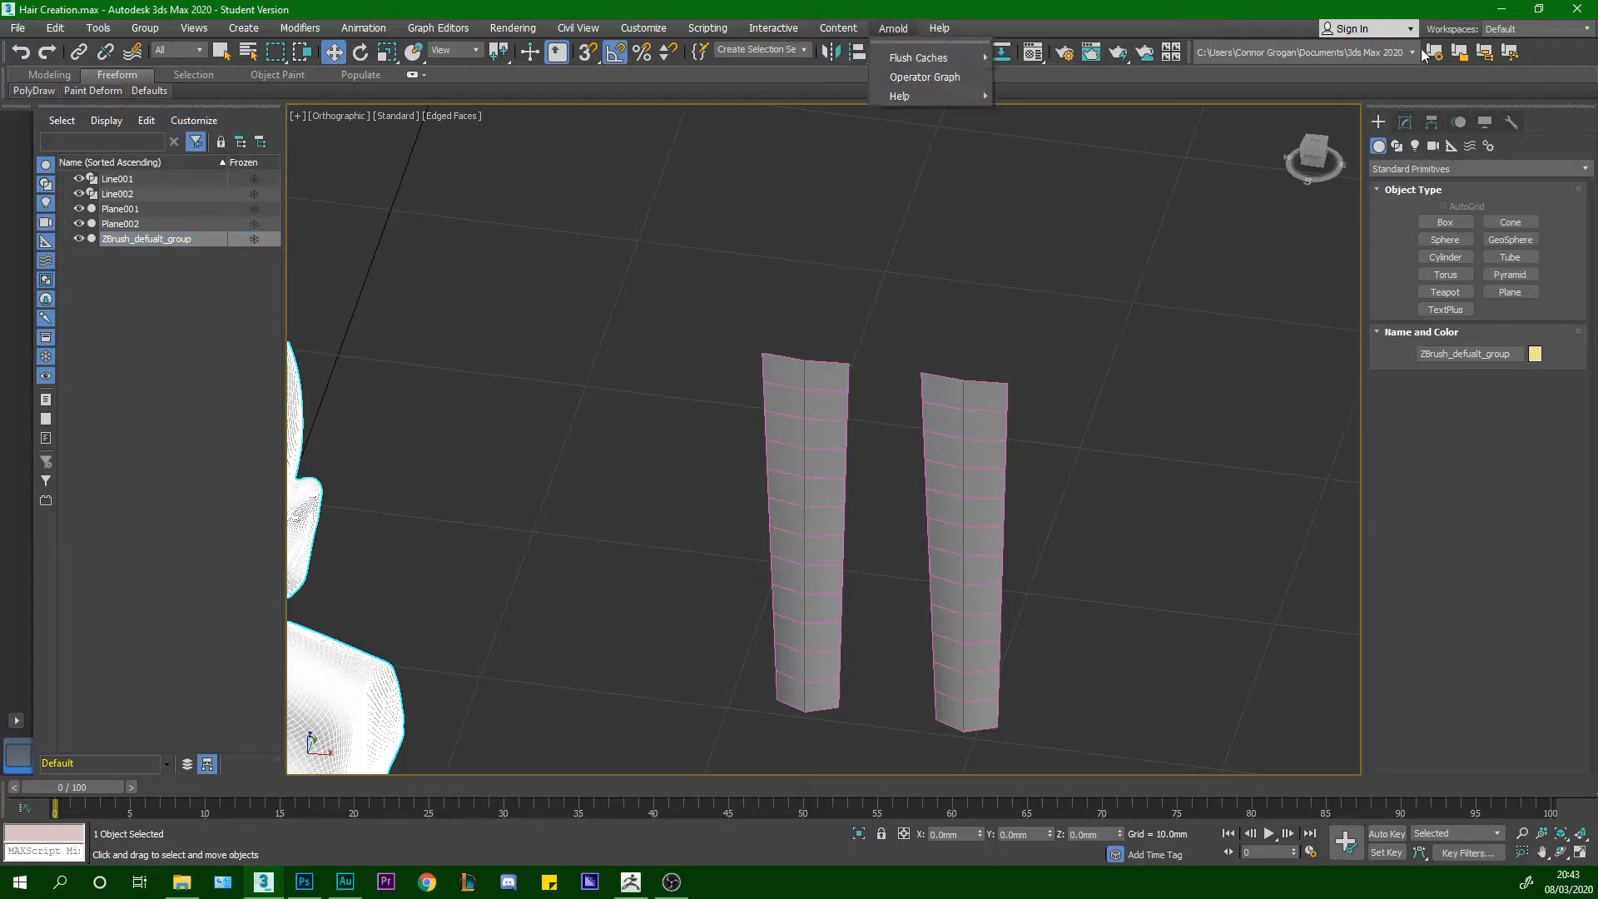
Enable the Layers toolbar
right_click(1546, 57)
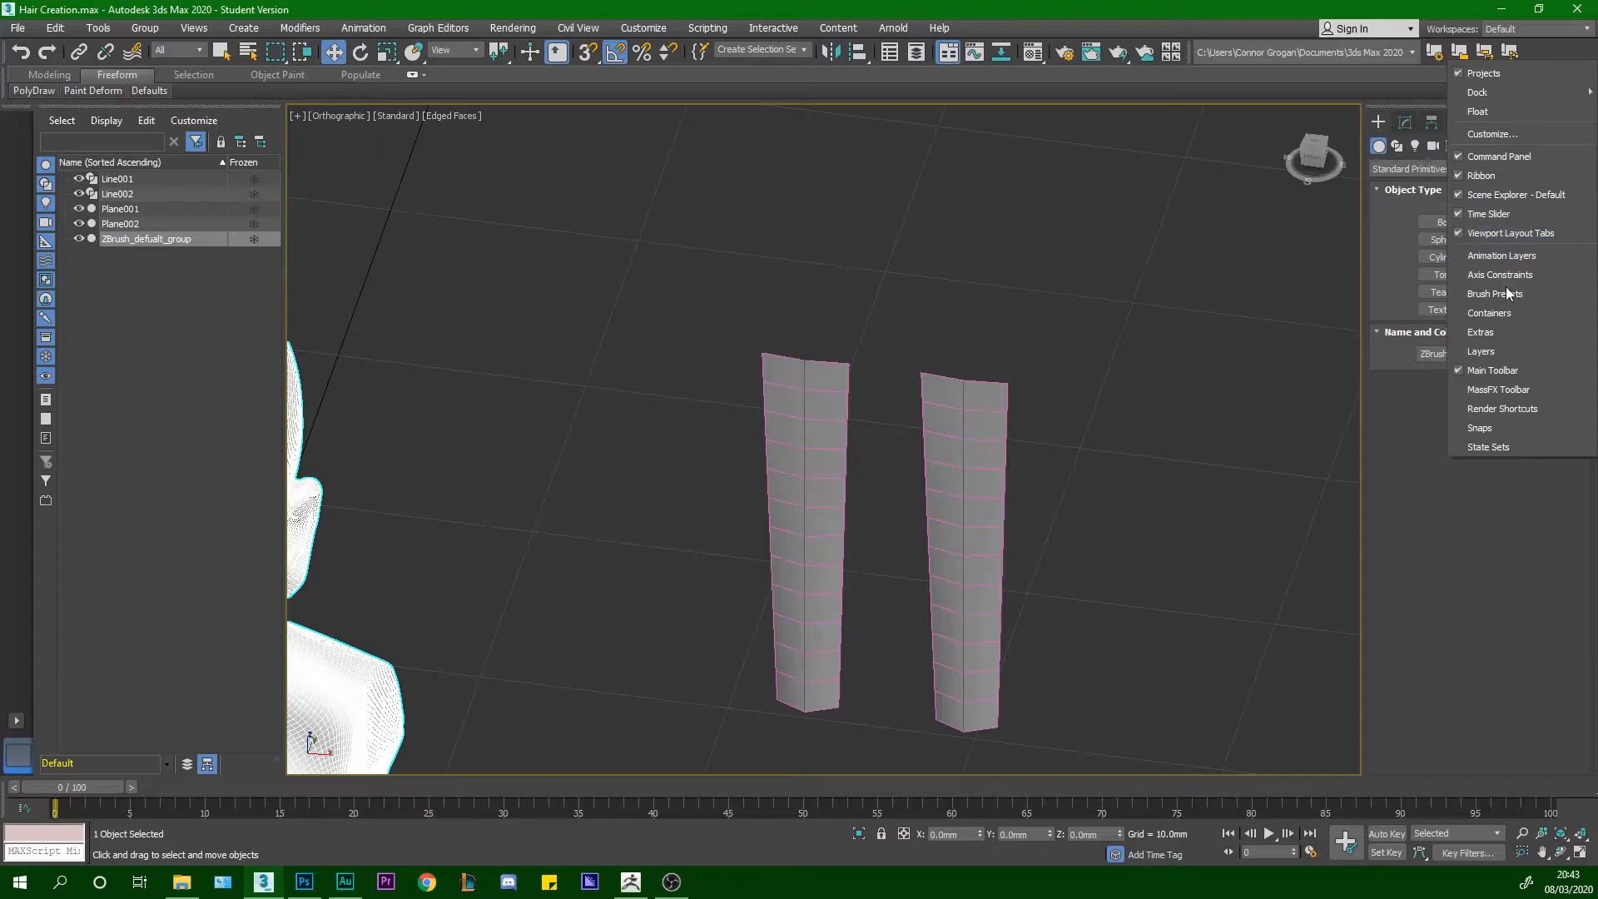
click(1506, 350)
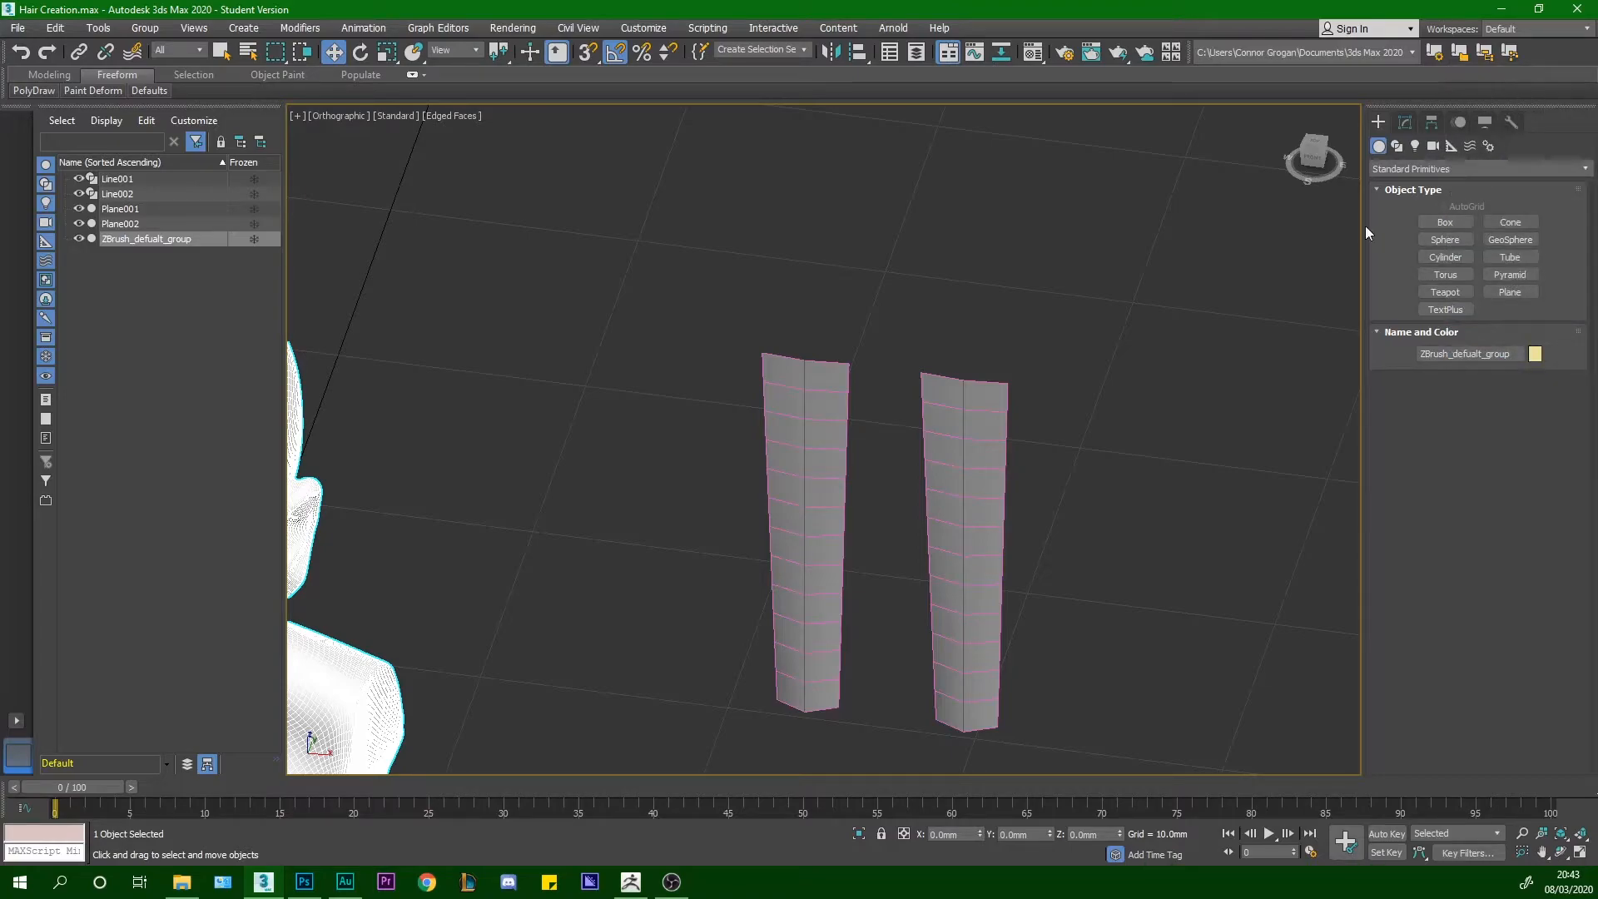
click(1461, 52)
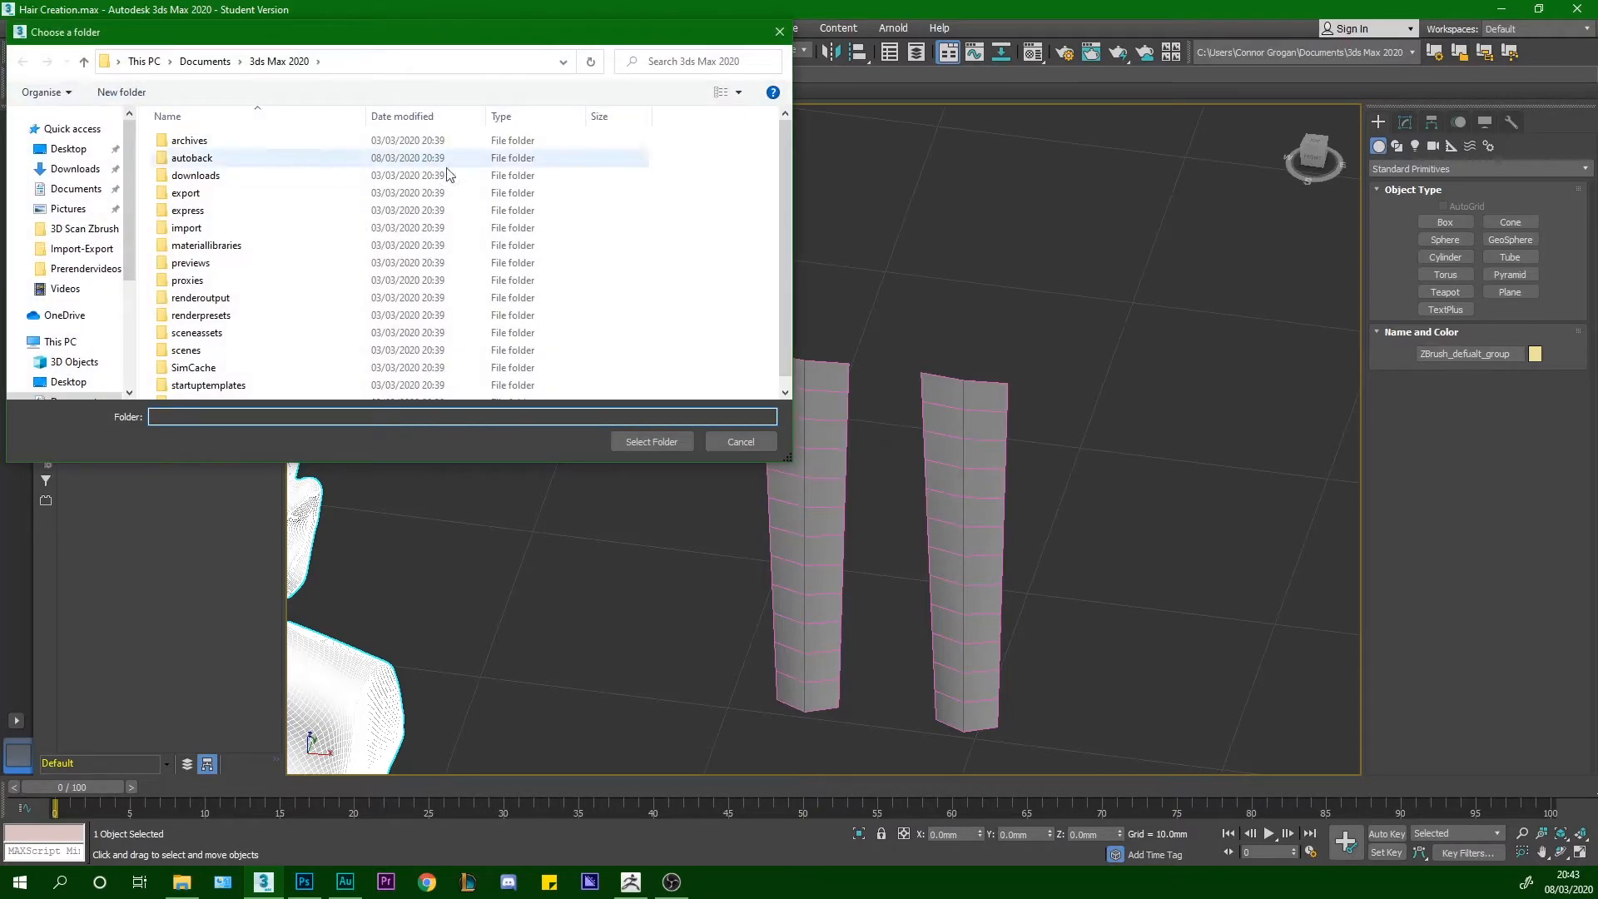
click(737, 438)
right_click(1540, 51)
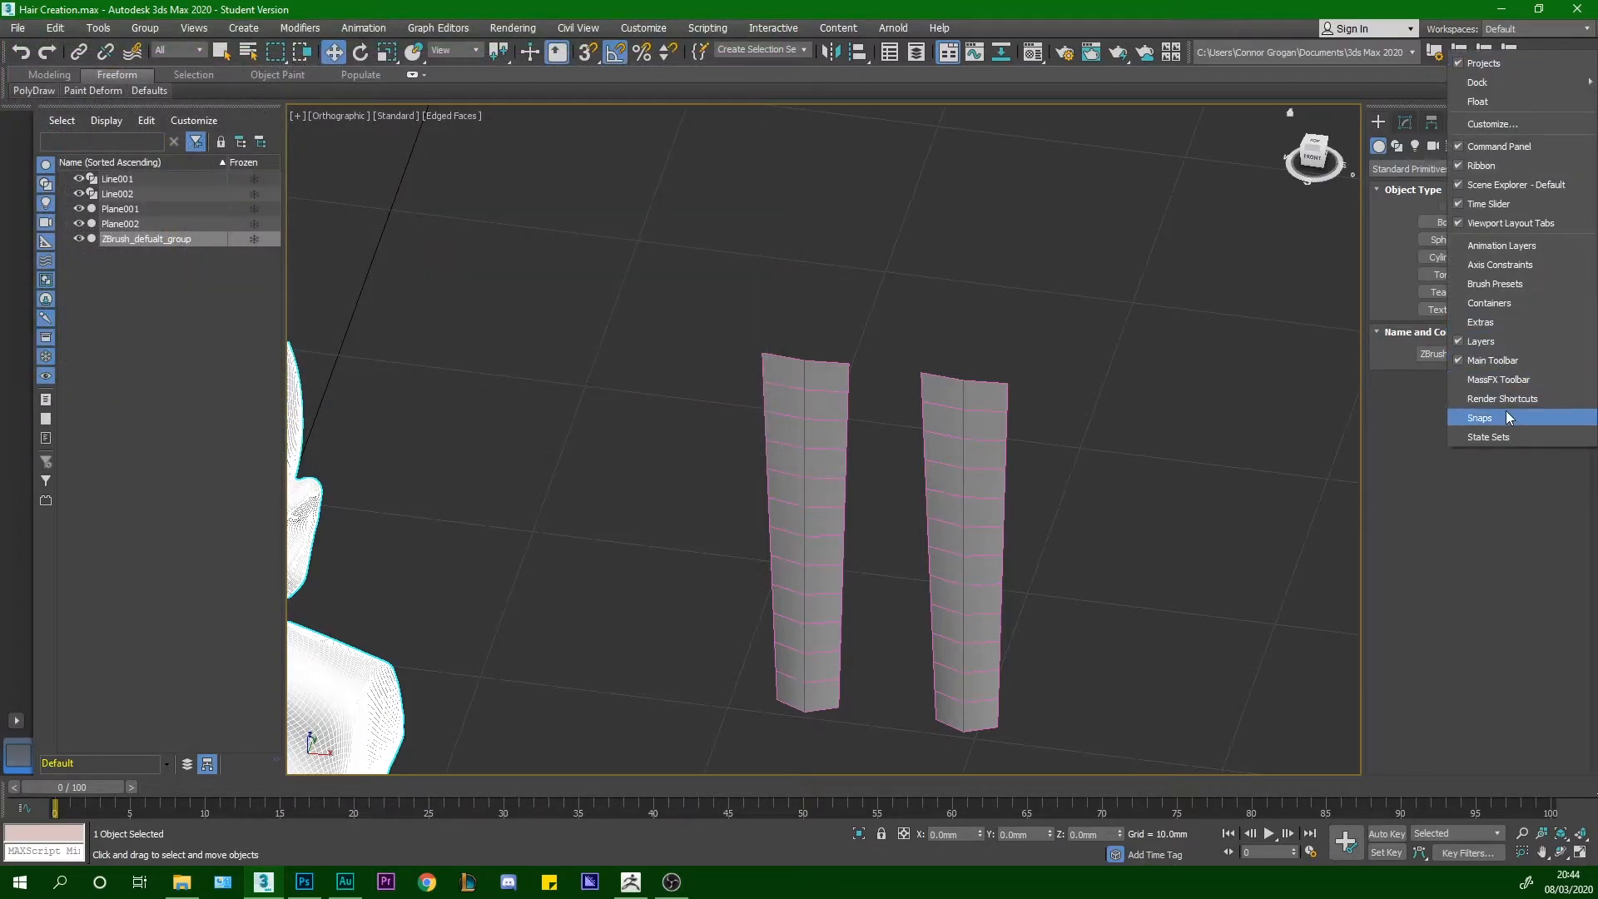
click(1274, 8)
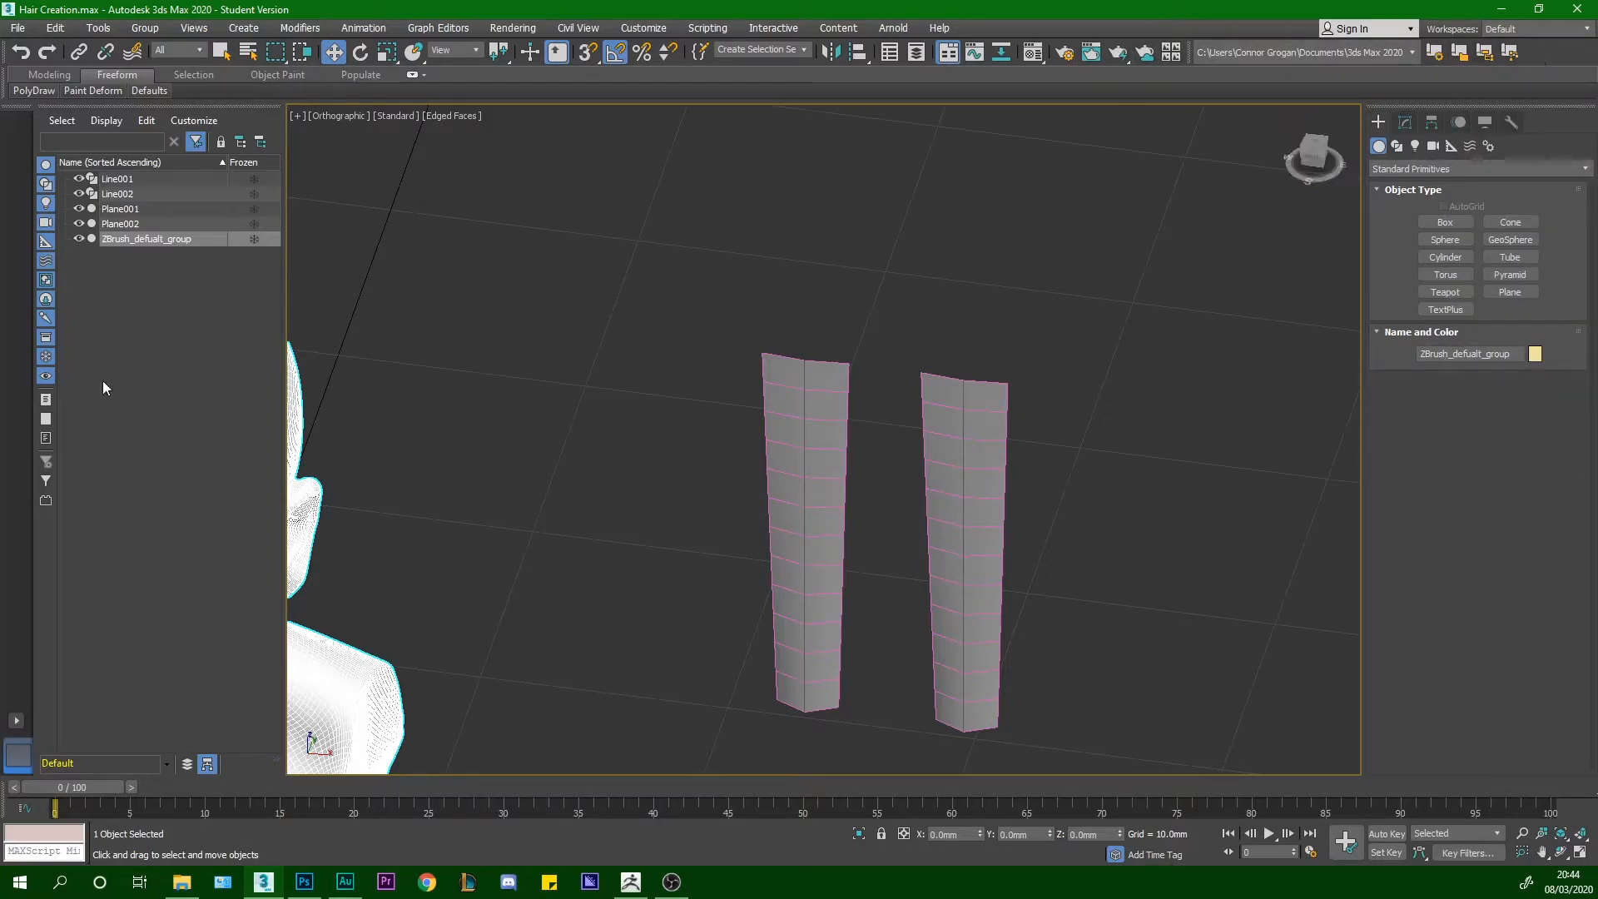
Open the Layer Explorer as a floating window and close the default Scene Explorer
click(98, 28)
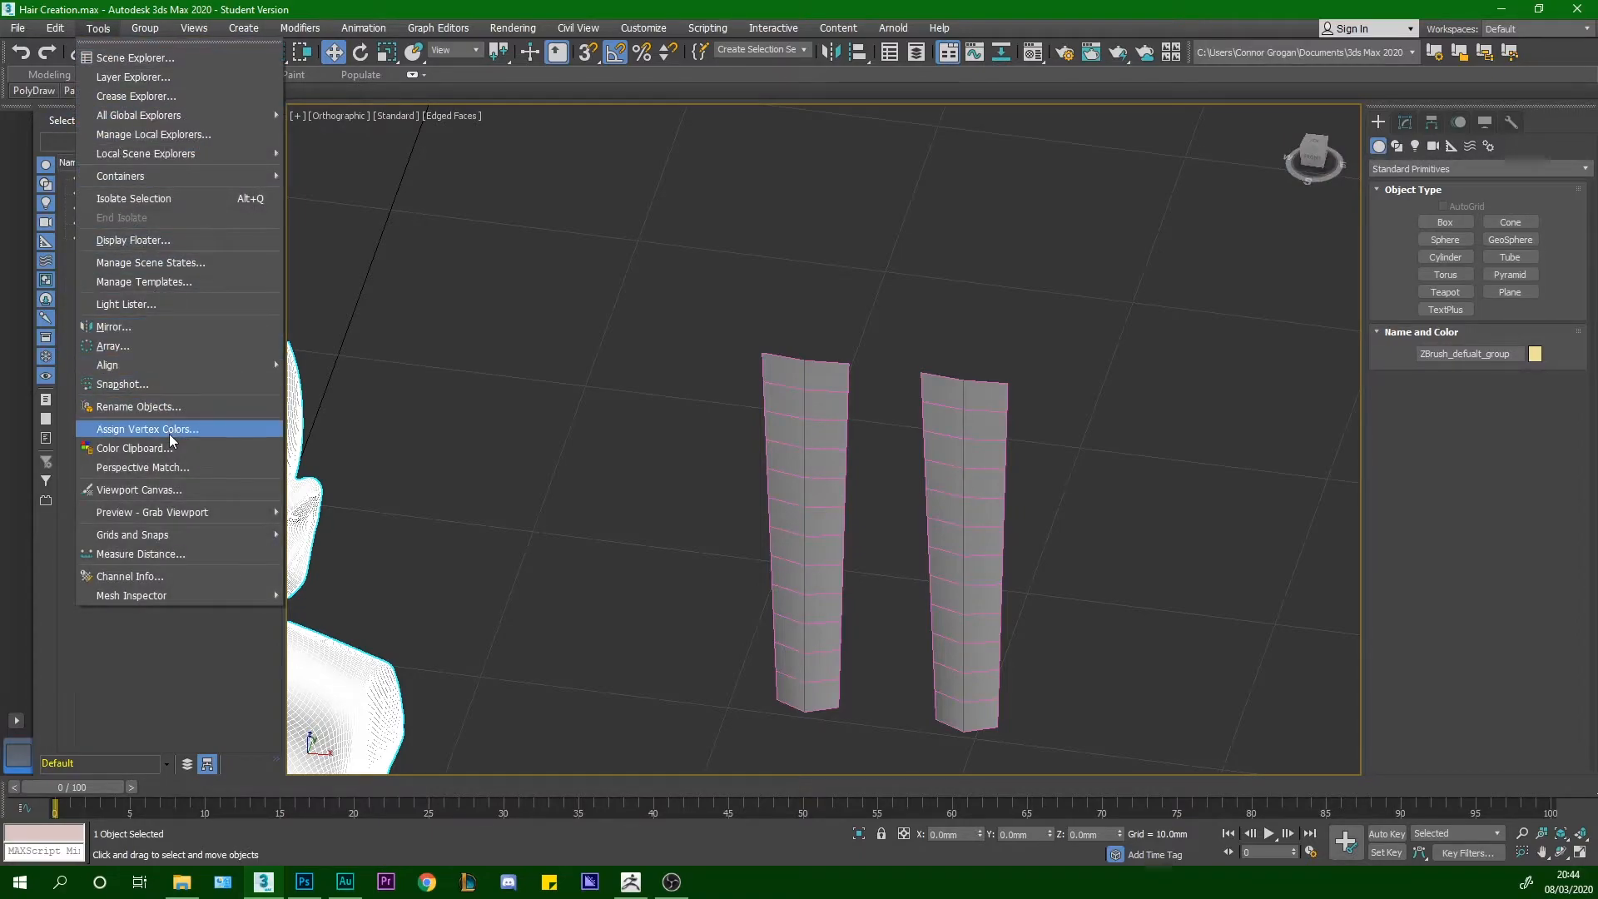
mouse_move(202, 118)
click(176, 76)
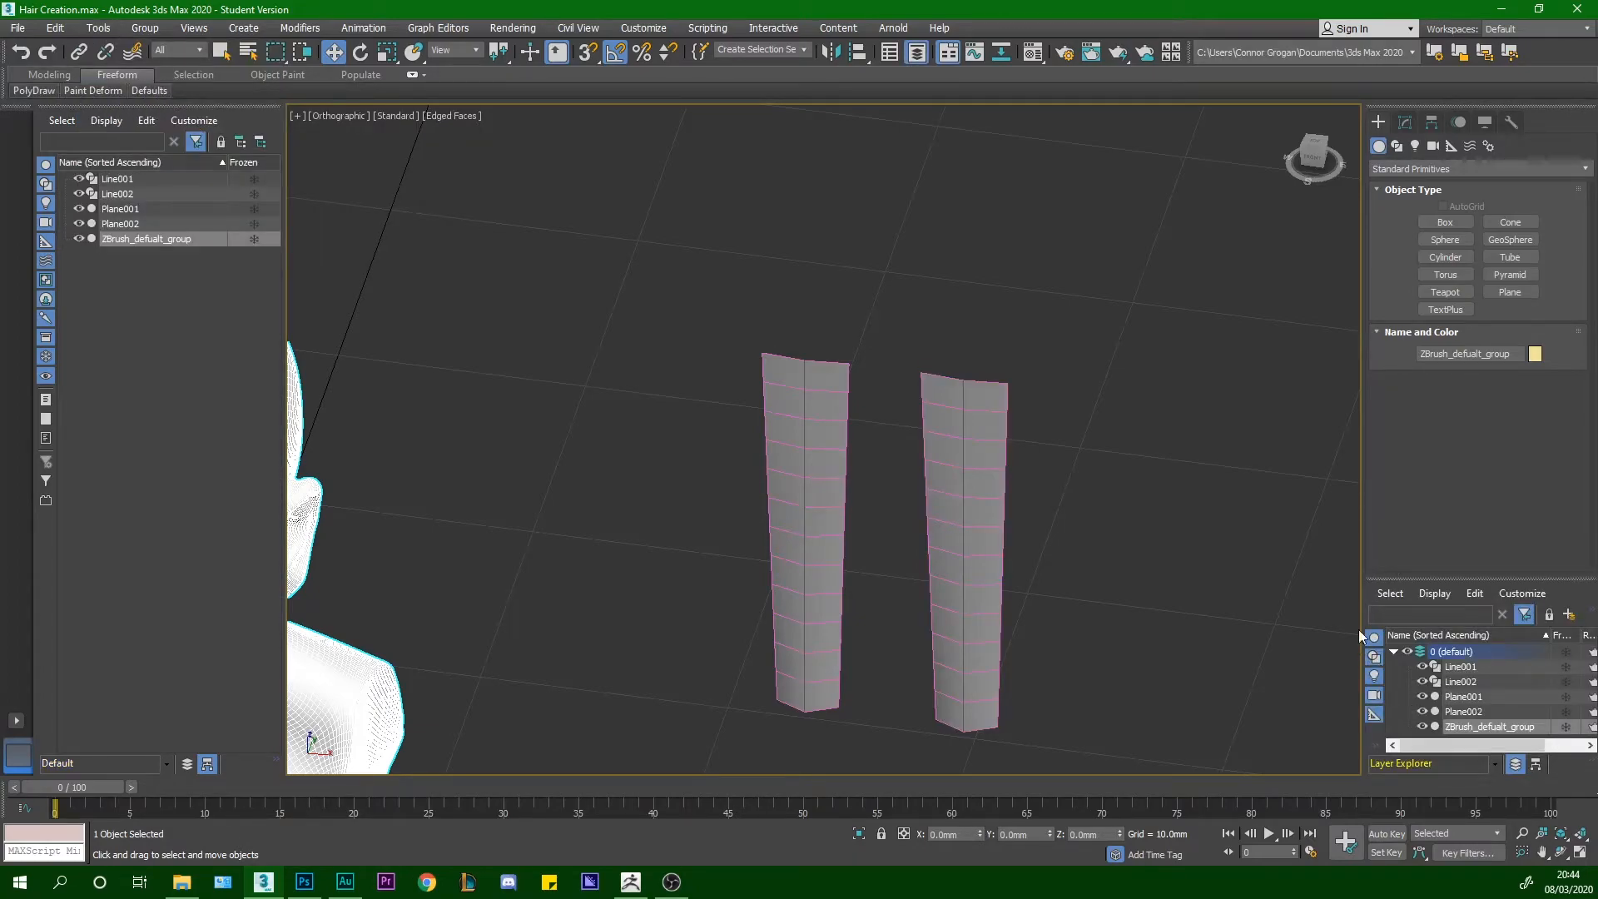
drag(1388, 588, 709, 421)
drag(203, 110, 937, 277)
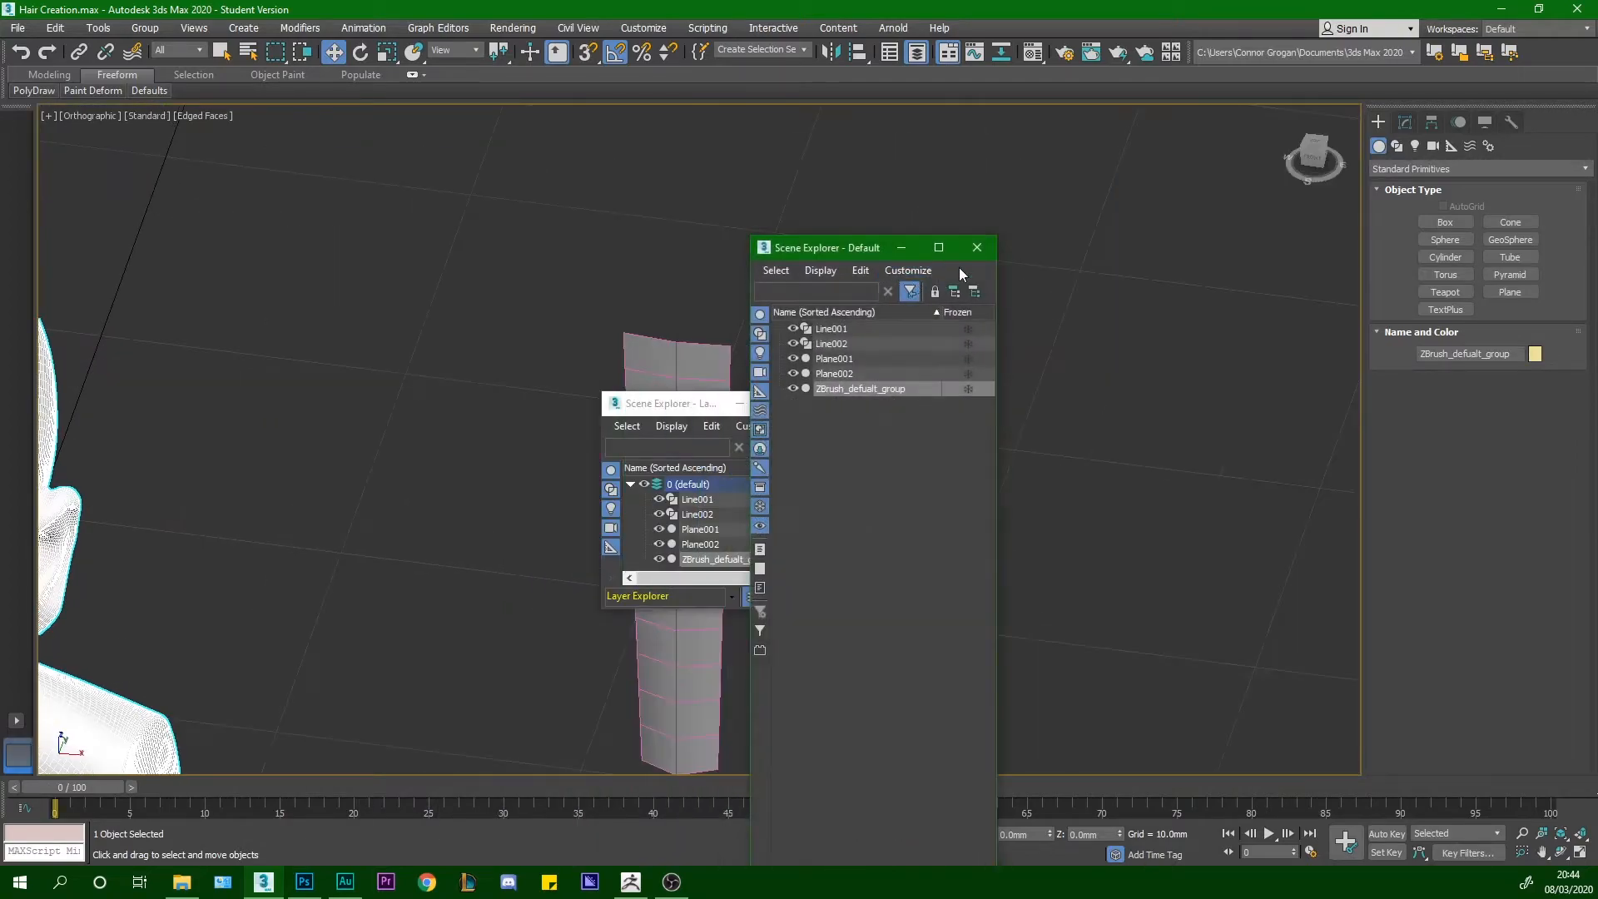
click(980, 243)
Dock the Layer Explorer where the Scene Explorer was and widen it enough to read the object names
drag(639, 411, 7, 198)
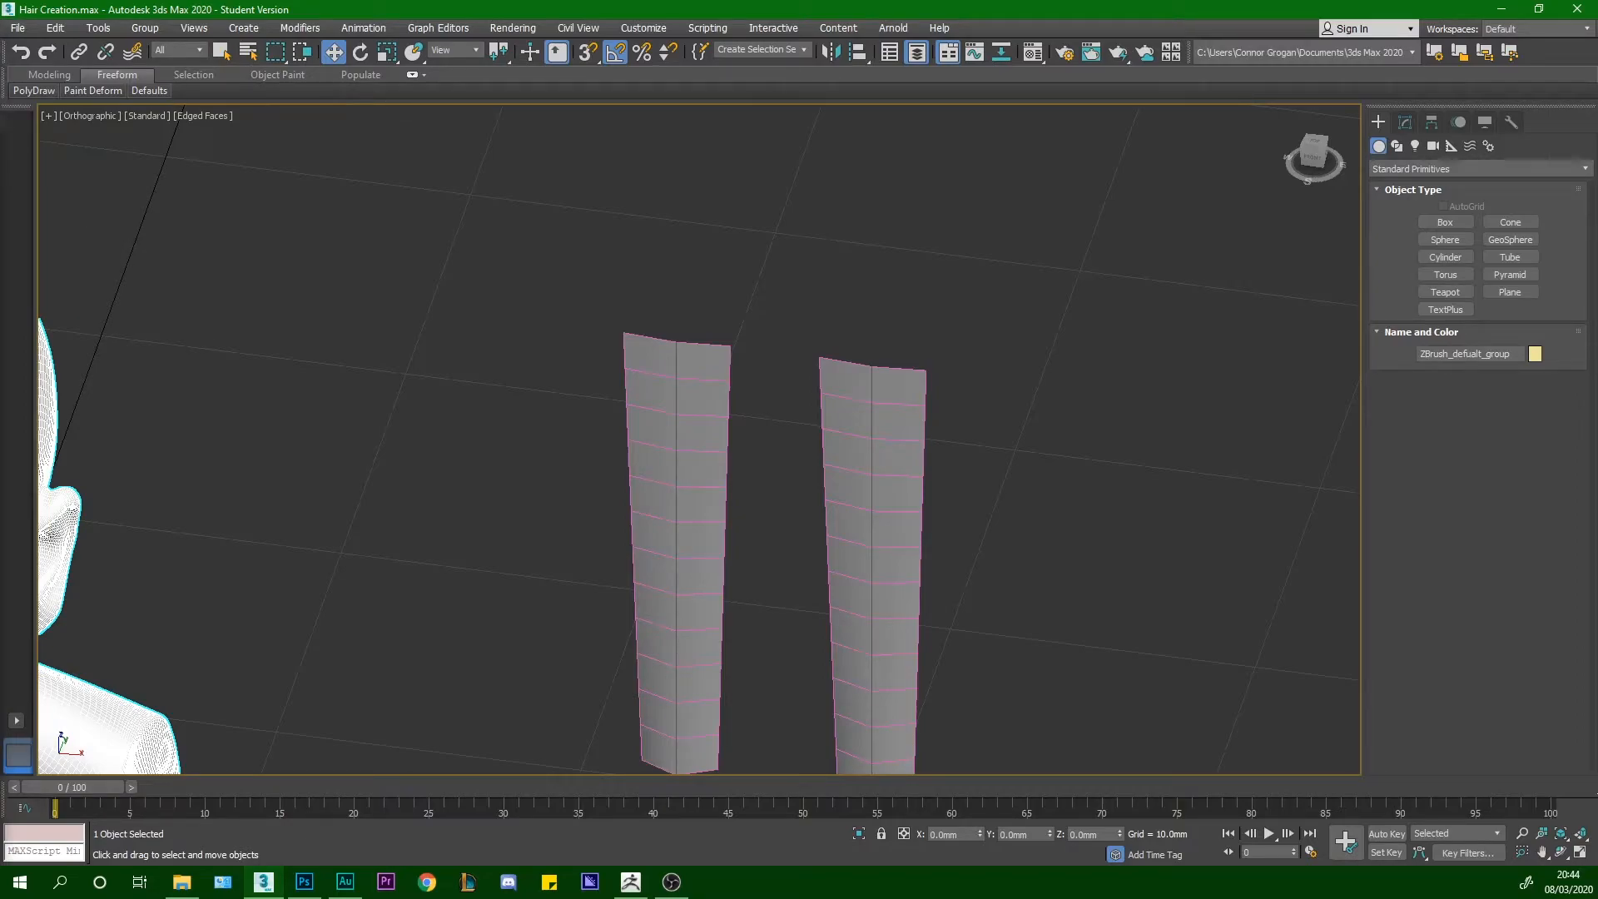
drag(0, 198, 505, 216)
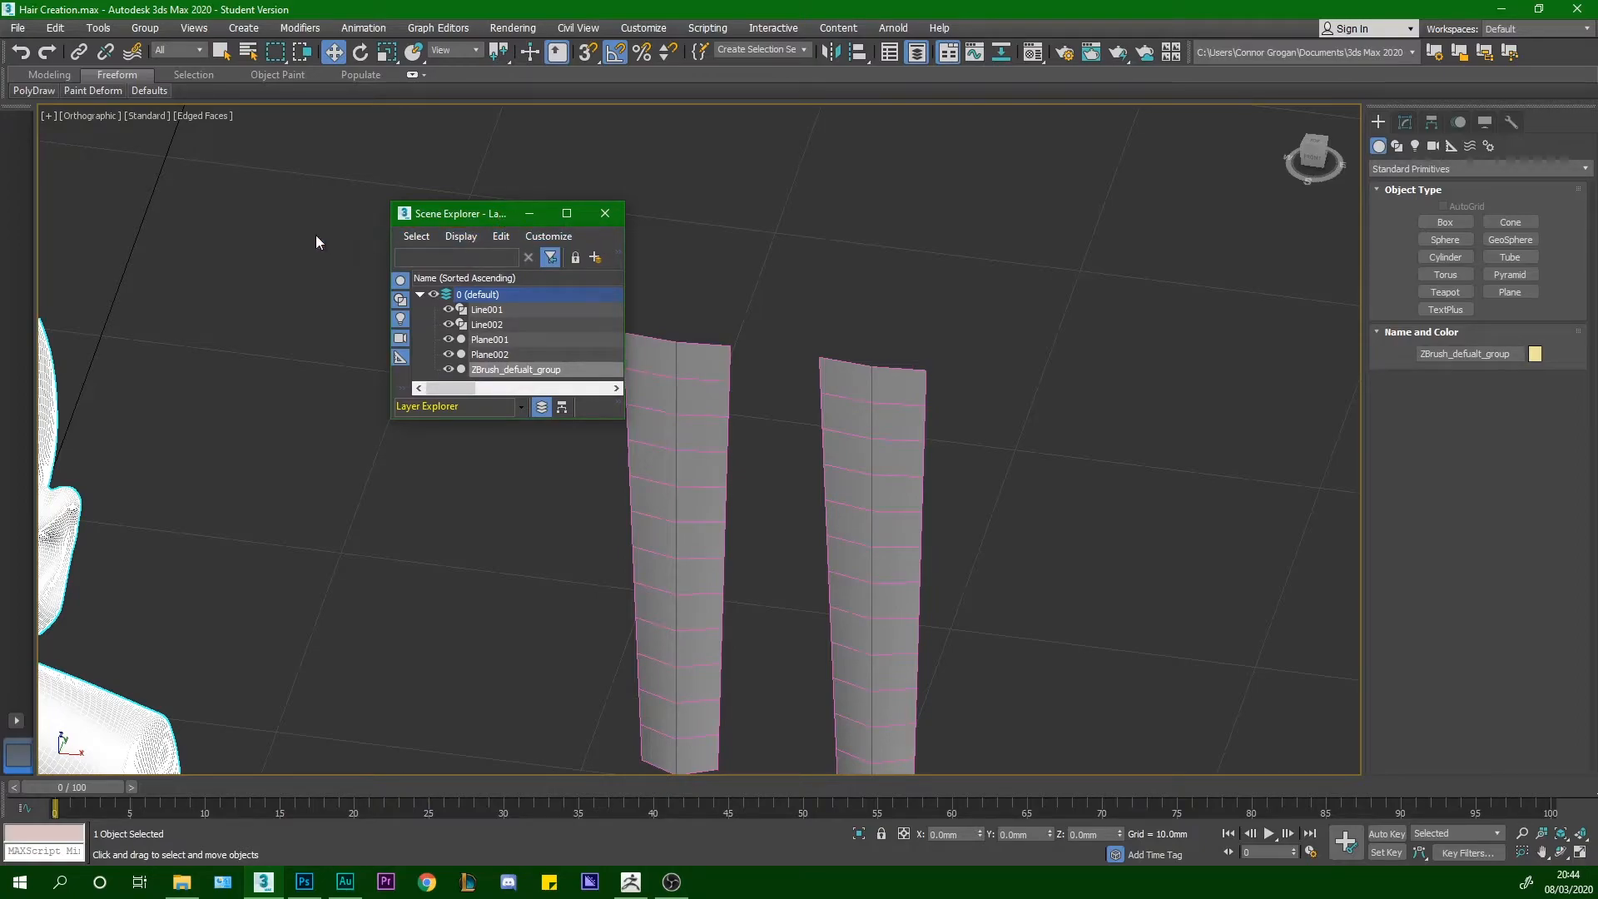
drag(462, 213, 26, 186)
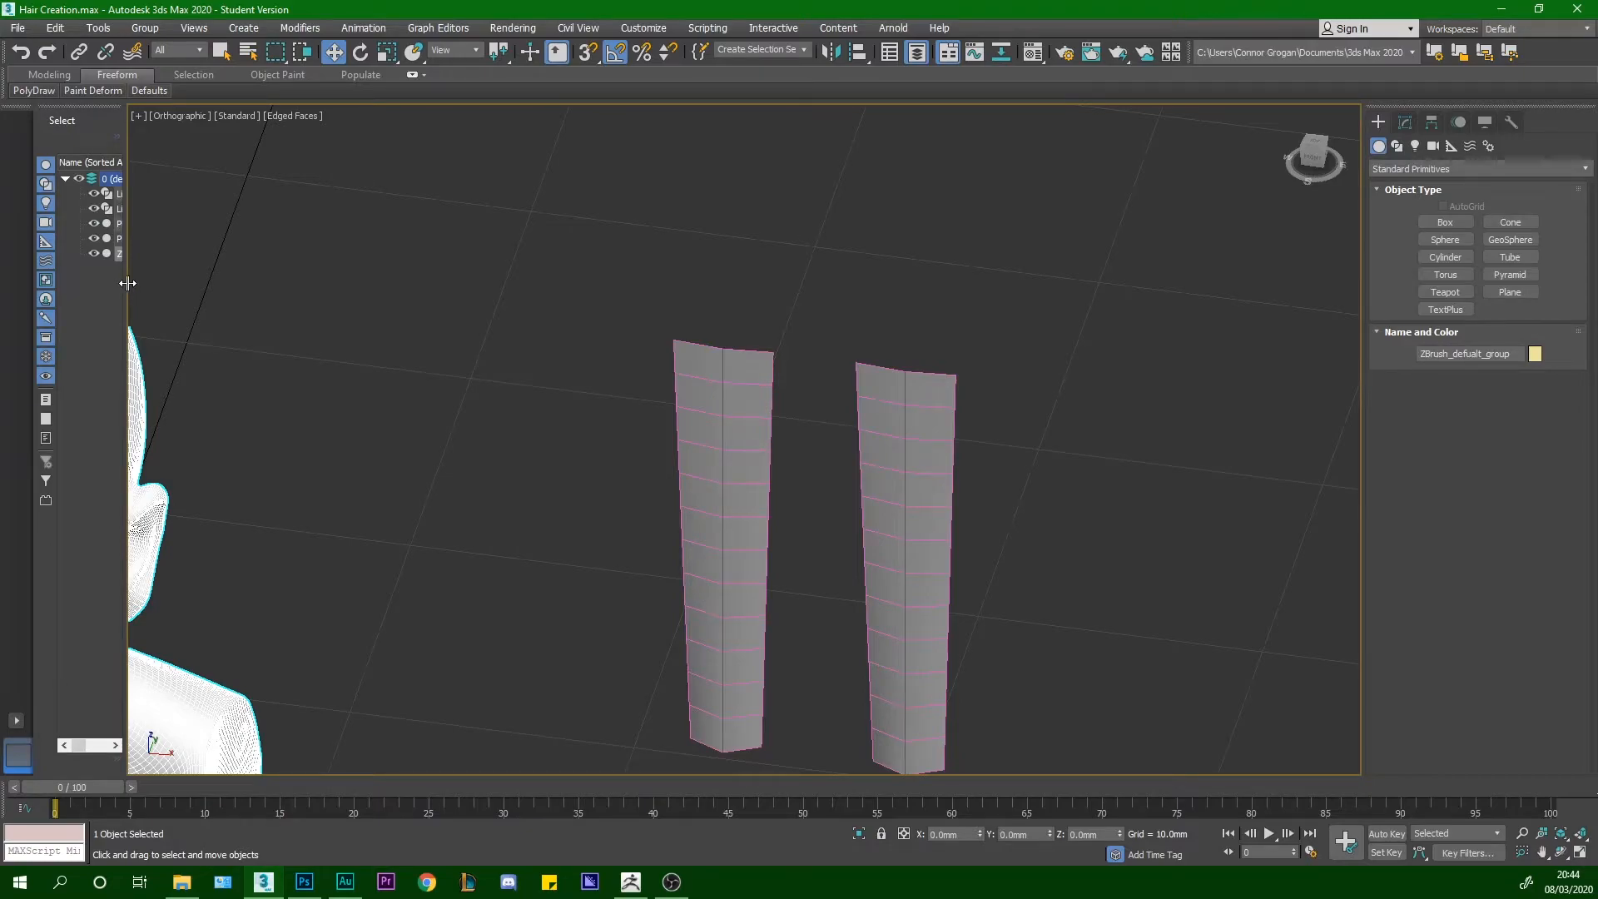
drag(128, 283, 257, 283)
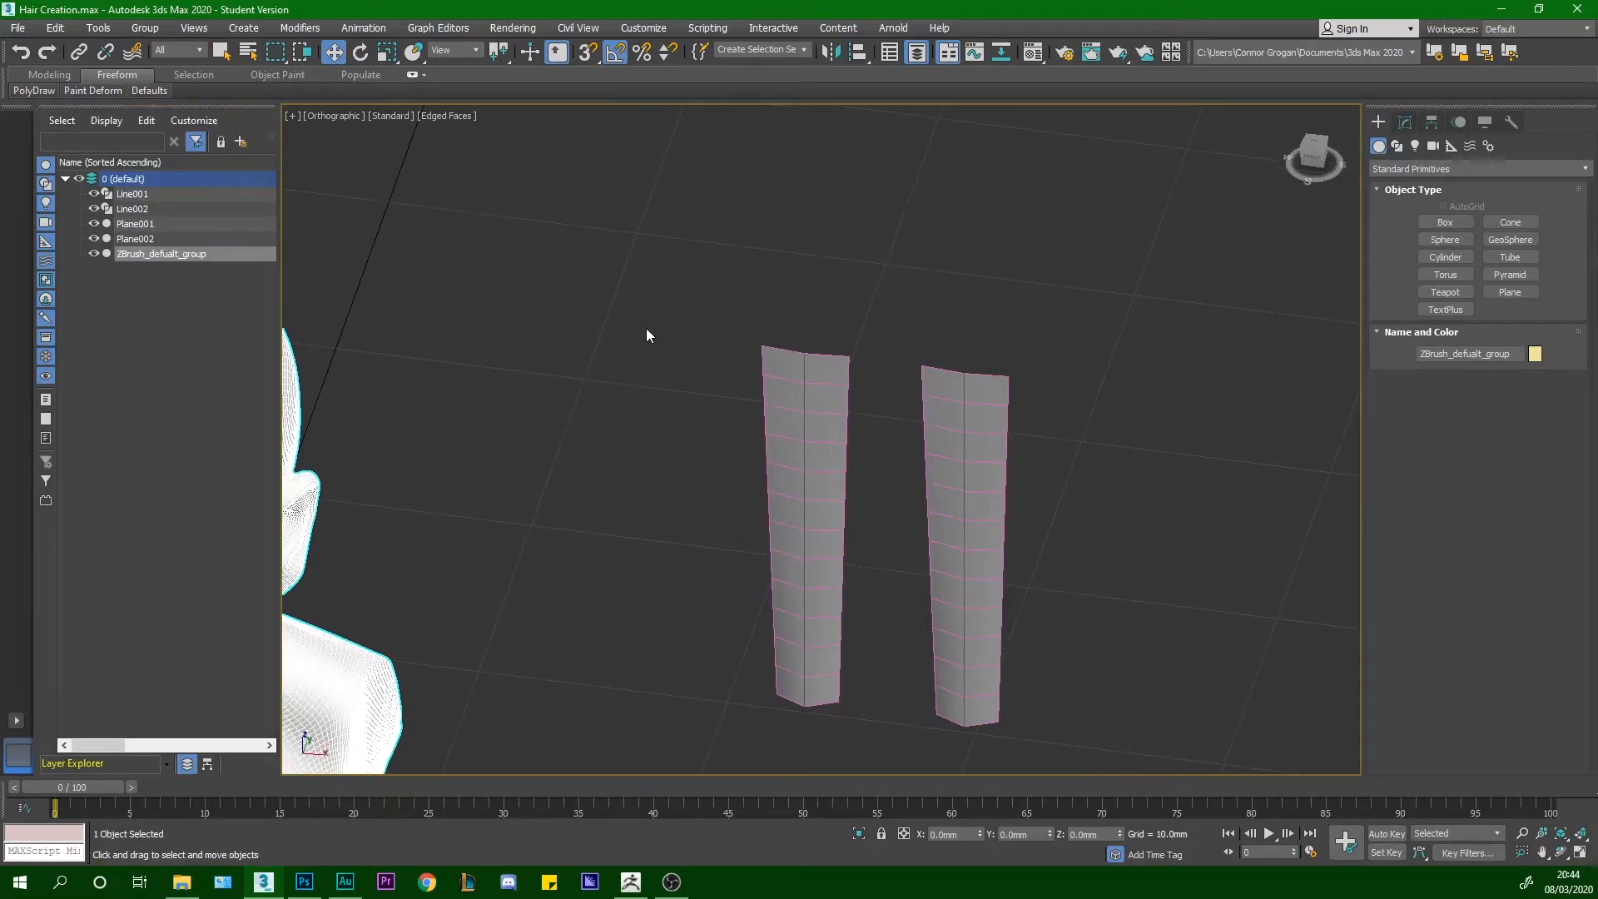
Create a new layer from the selected head mesh ZBrush_defualt_group
scroll(571, 306, down, 4)
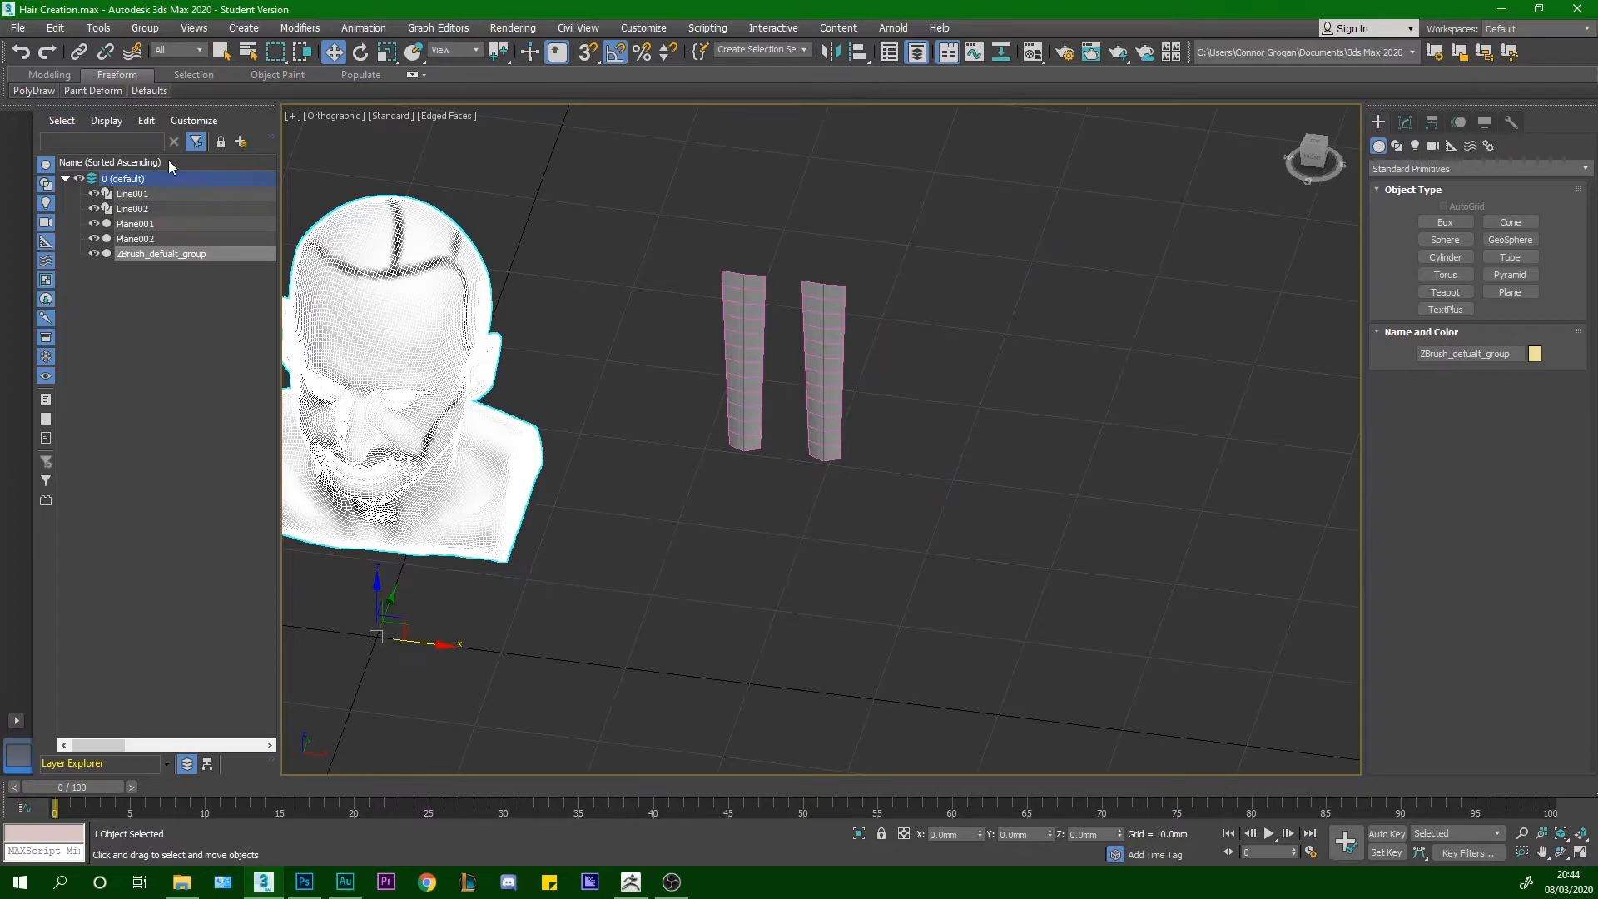
click(112, 121)
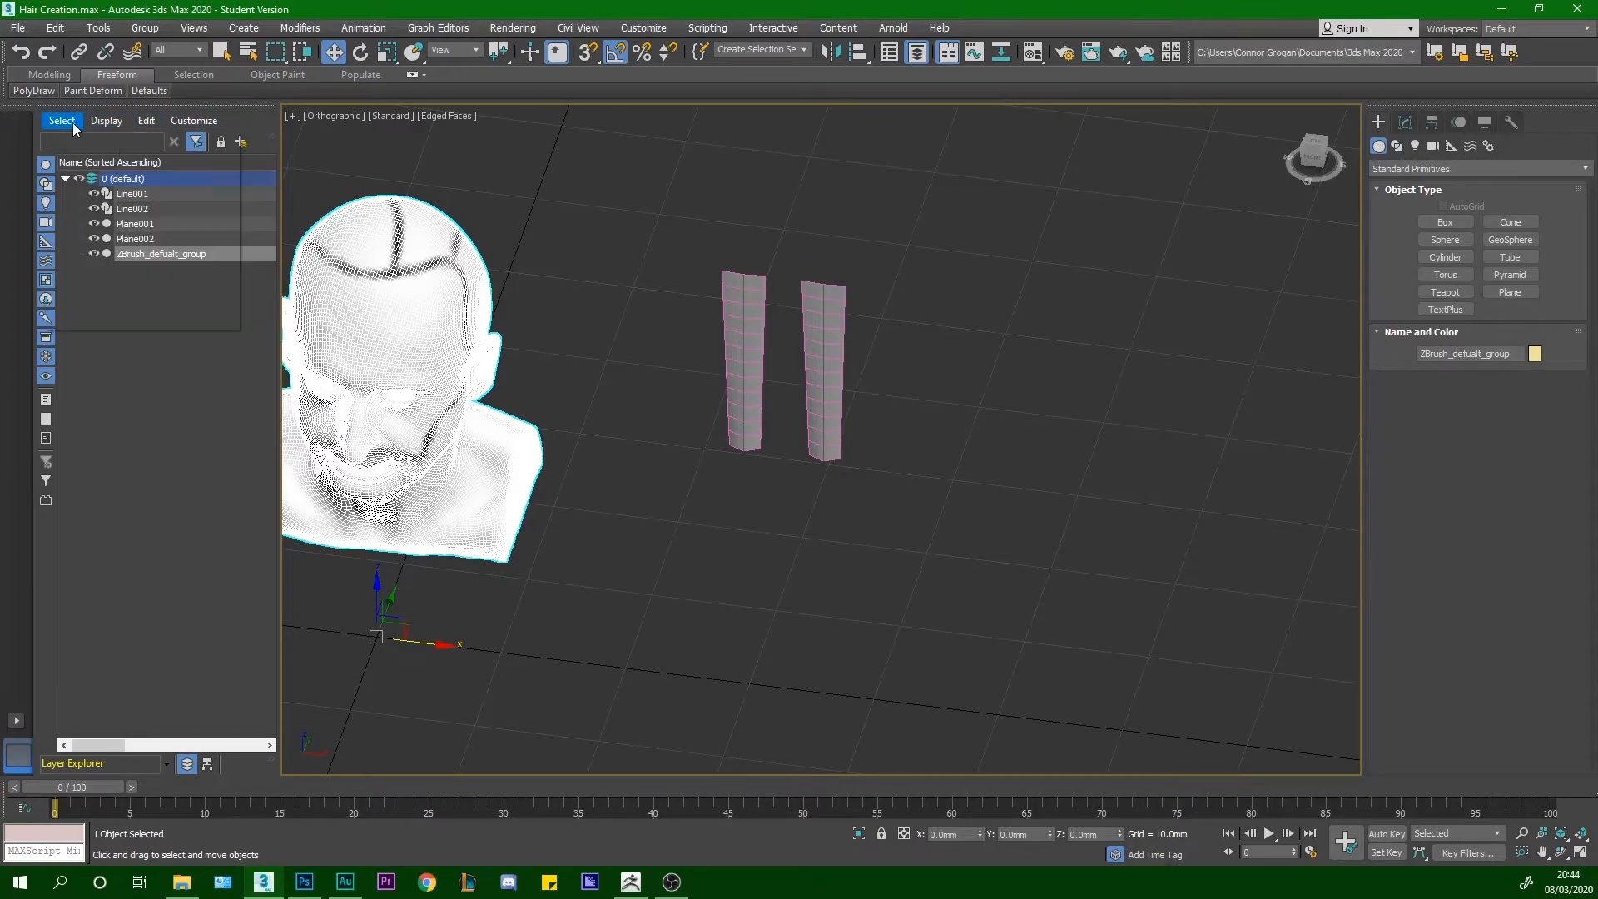
mouse_move(136, 122)
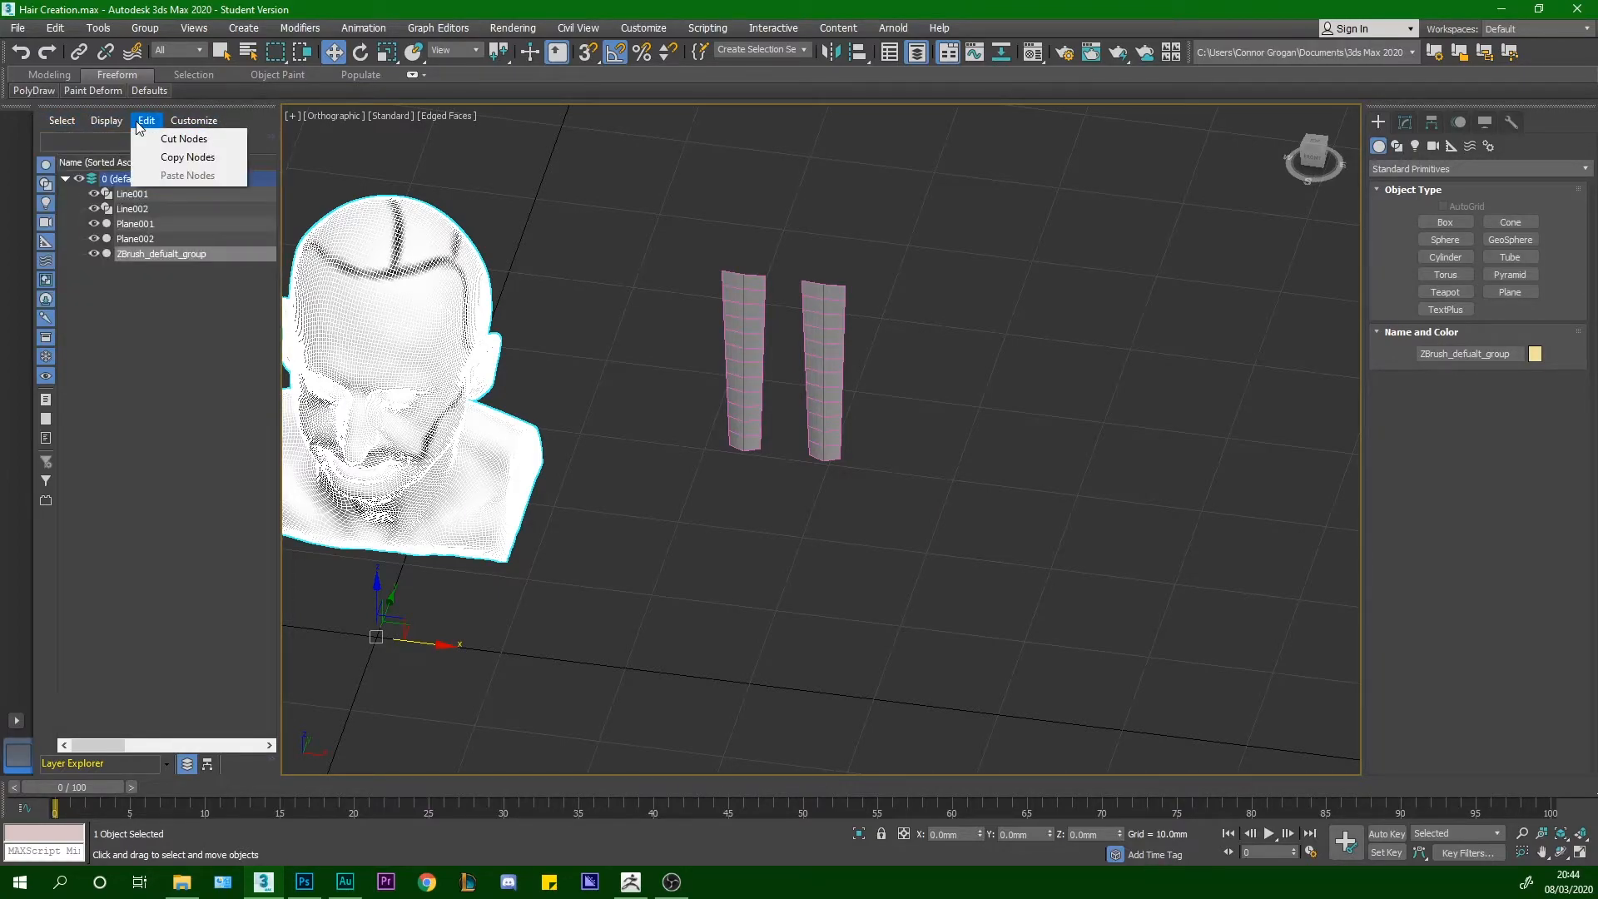
right_click(169, 376)
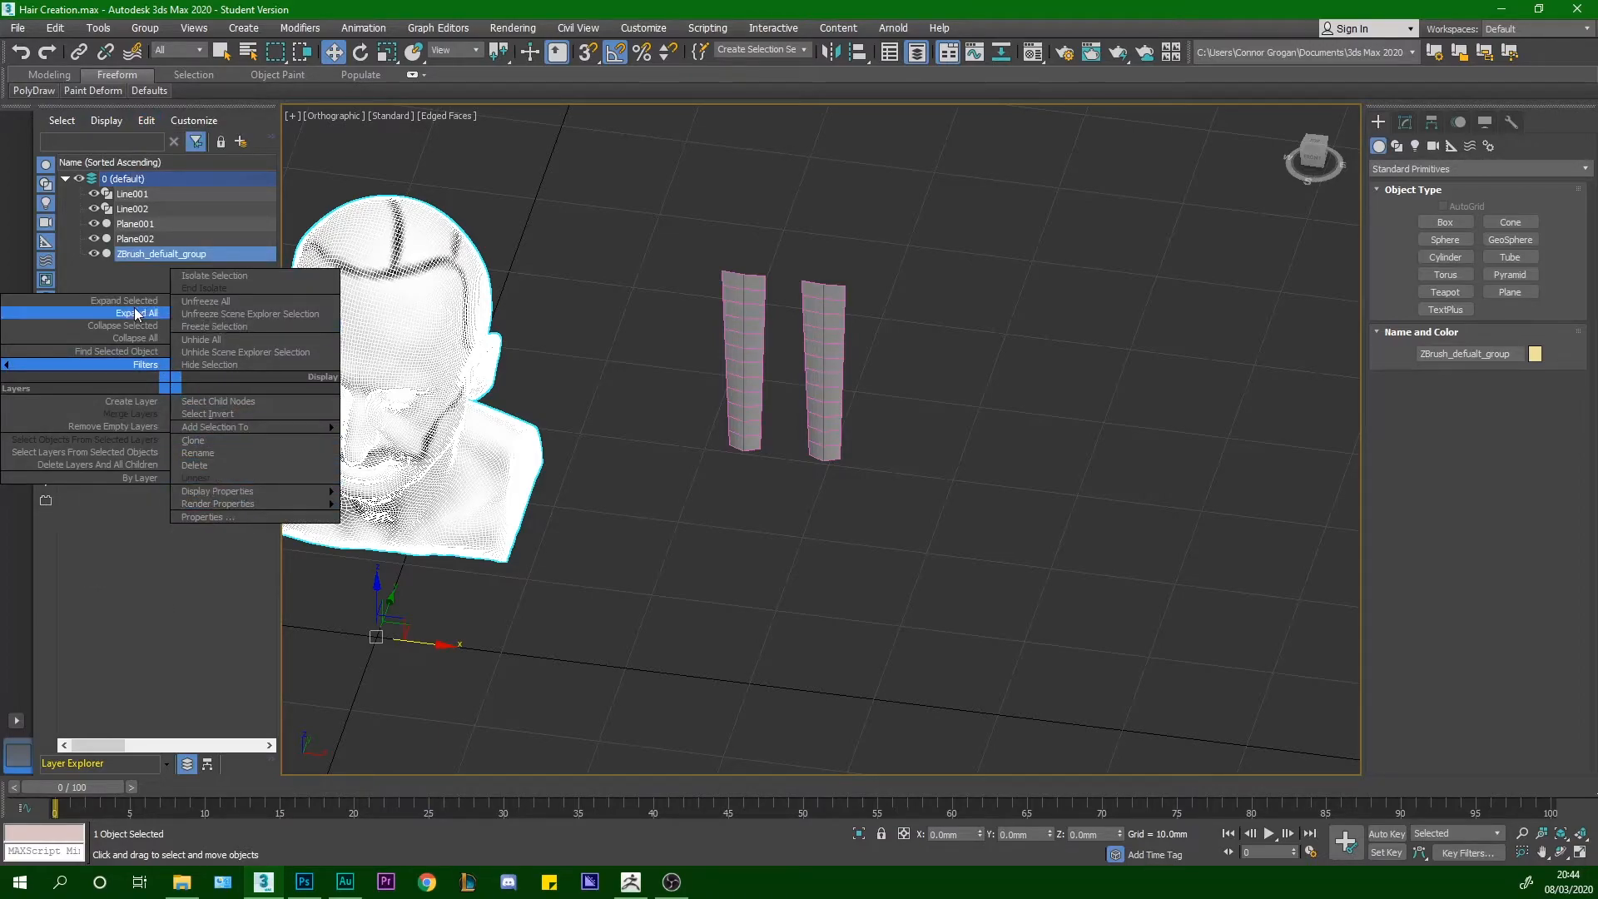
click(131, 401)
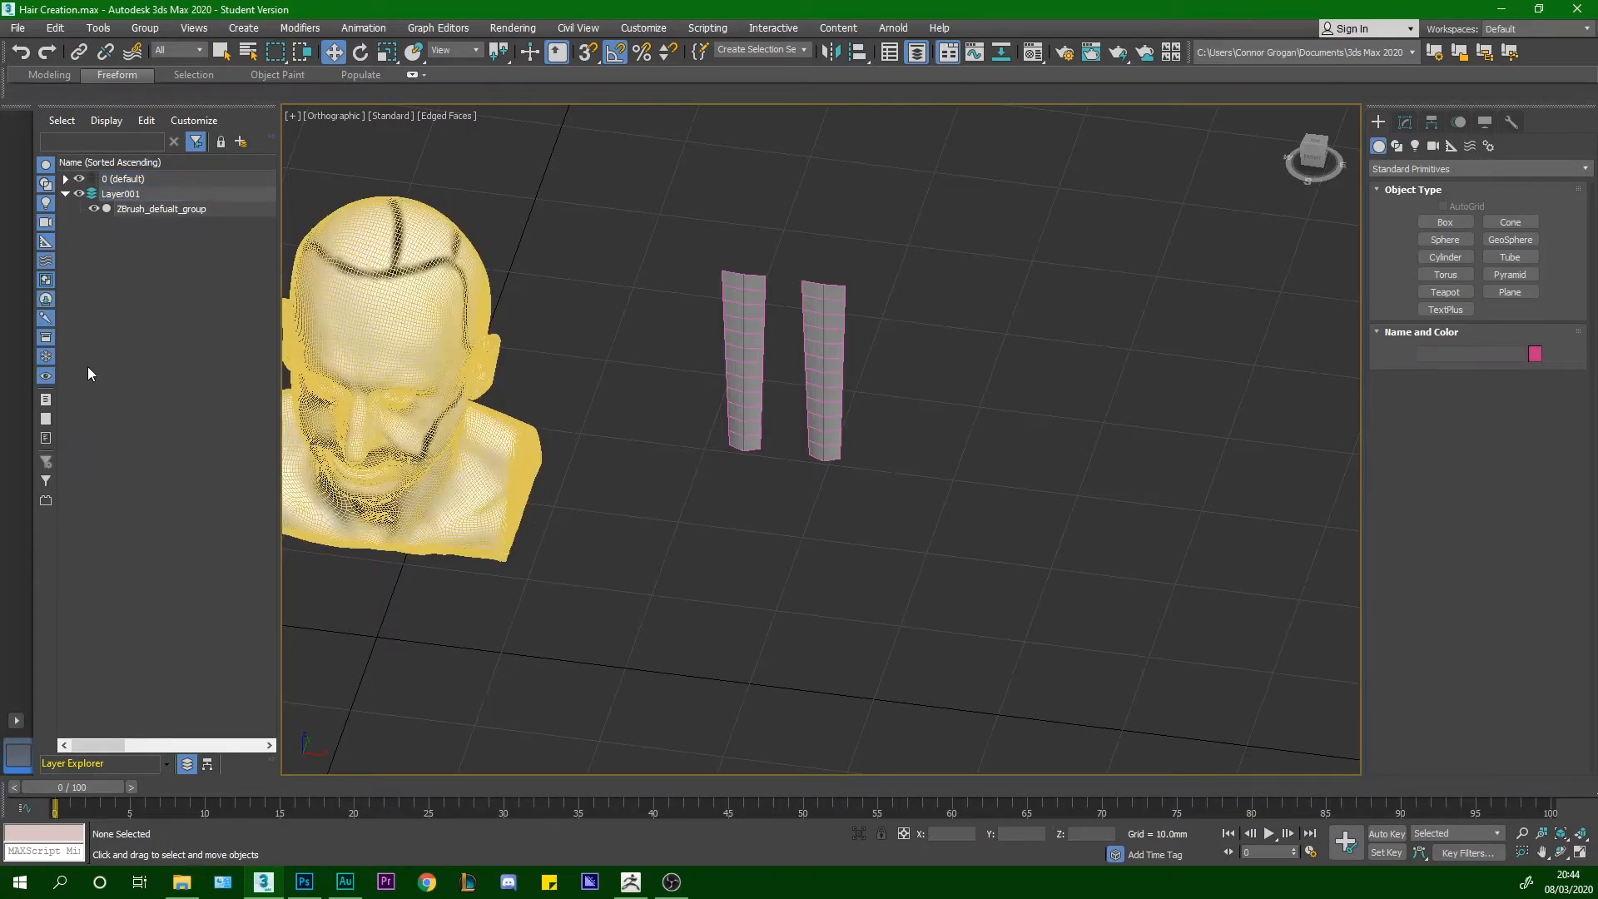
Move the head mesh ZBrush_defualt_group out of the new layer into layer 0 (default)
click(66, 179)
click(66, 179)
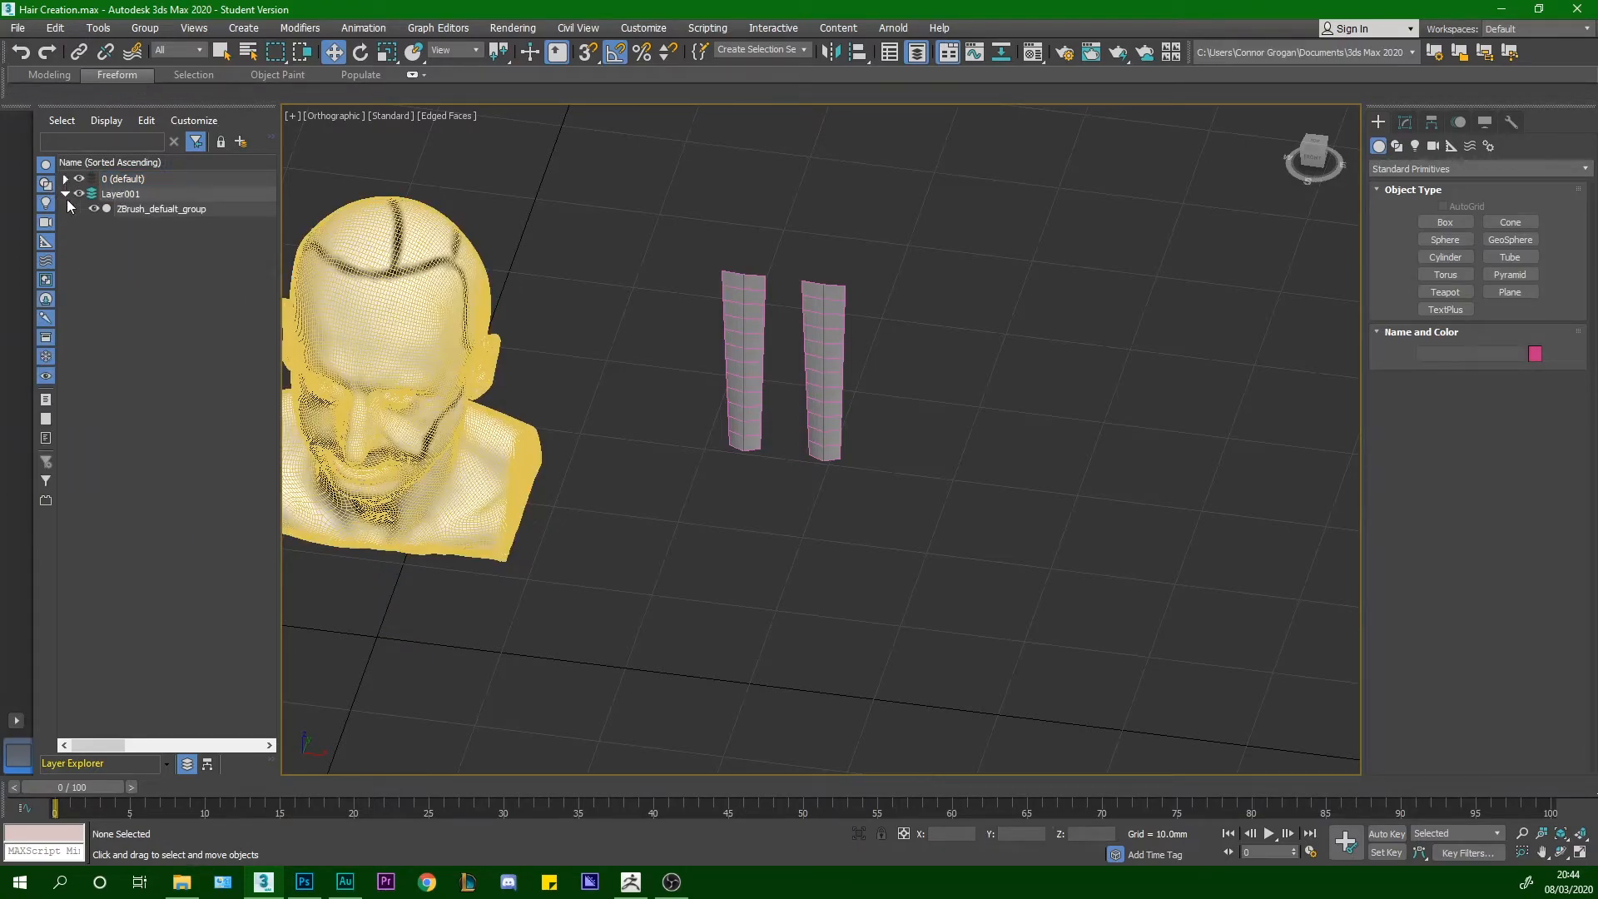
click(155, 208)
drag(163, 205, 166, 175)
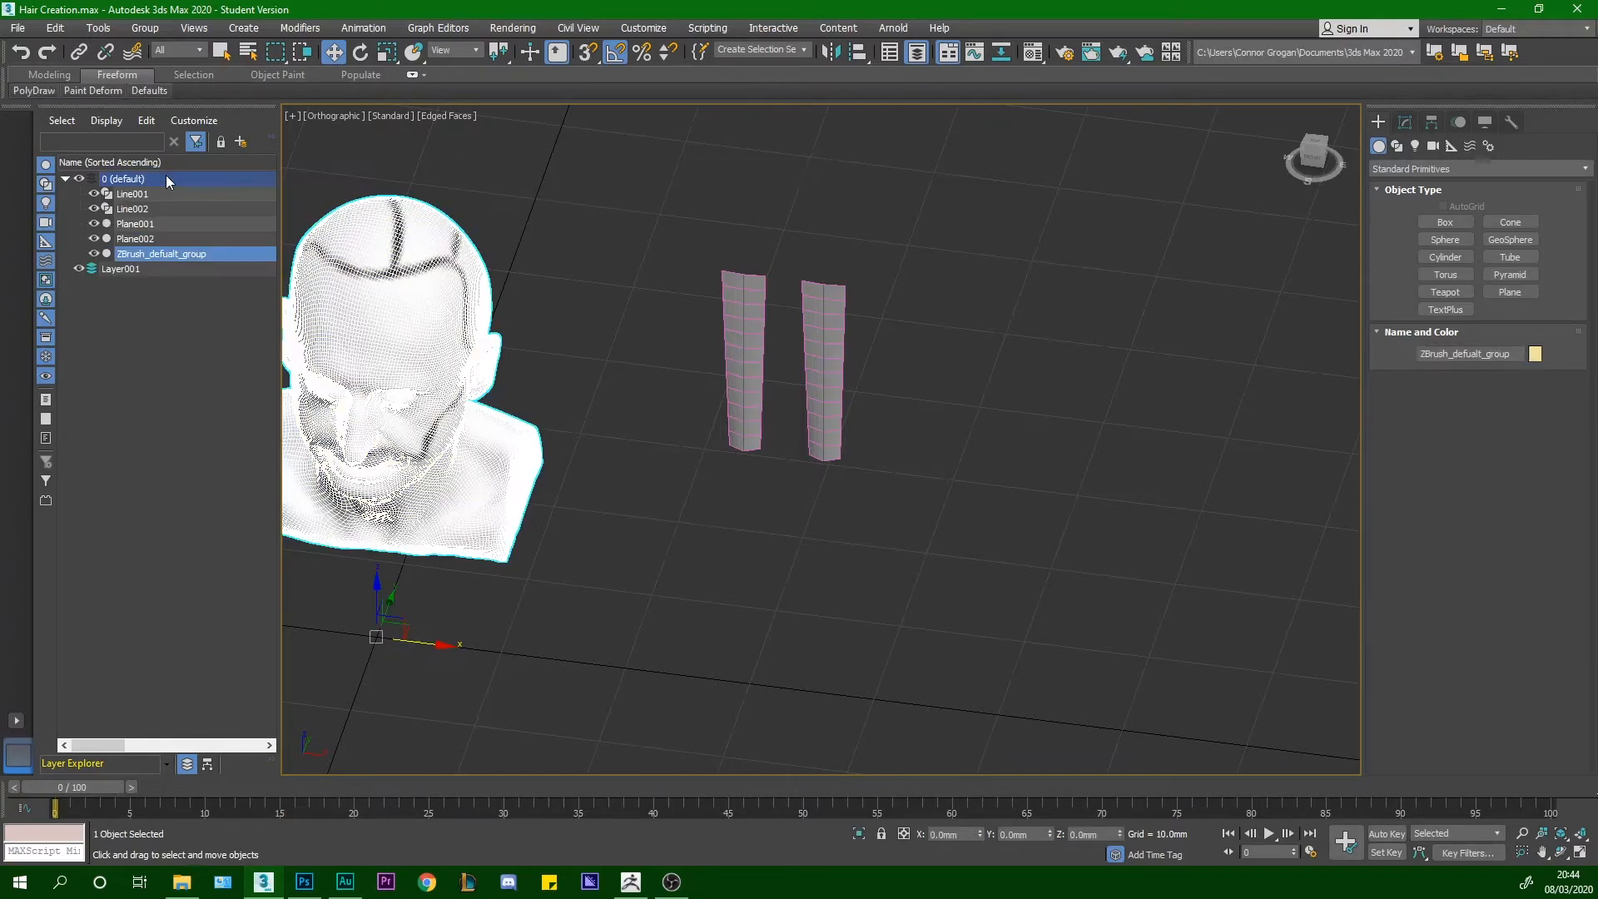
Rename the empty layer Layer001 as Hair_Part_1 and move the original strip's Line001 and Plane001 into it
click(118, 269)
right_click(118, 269)
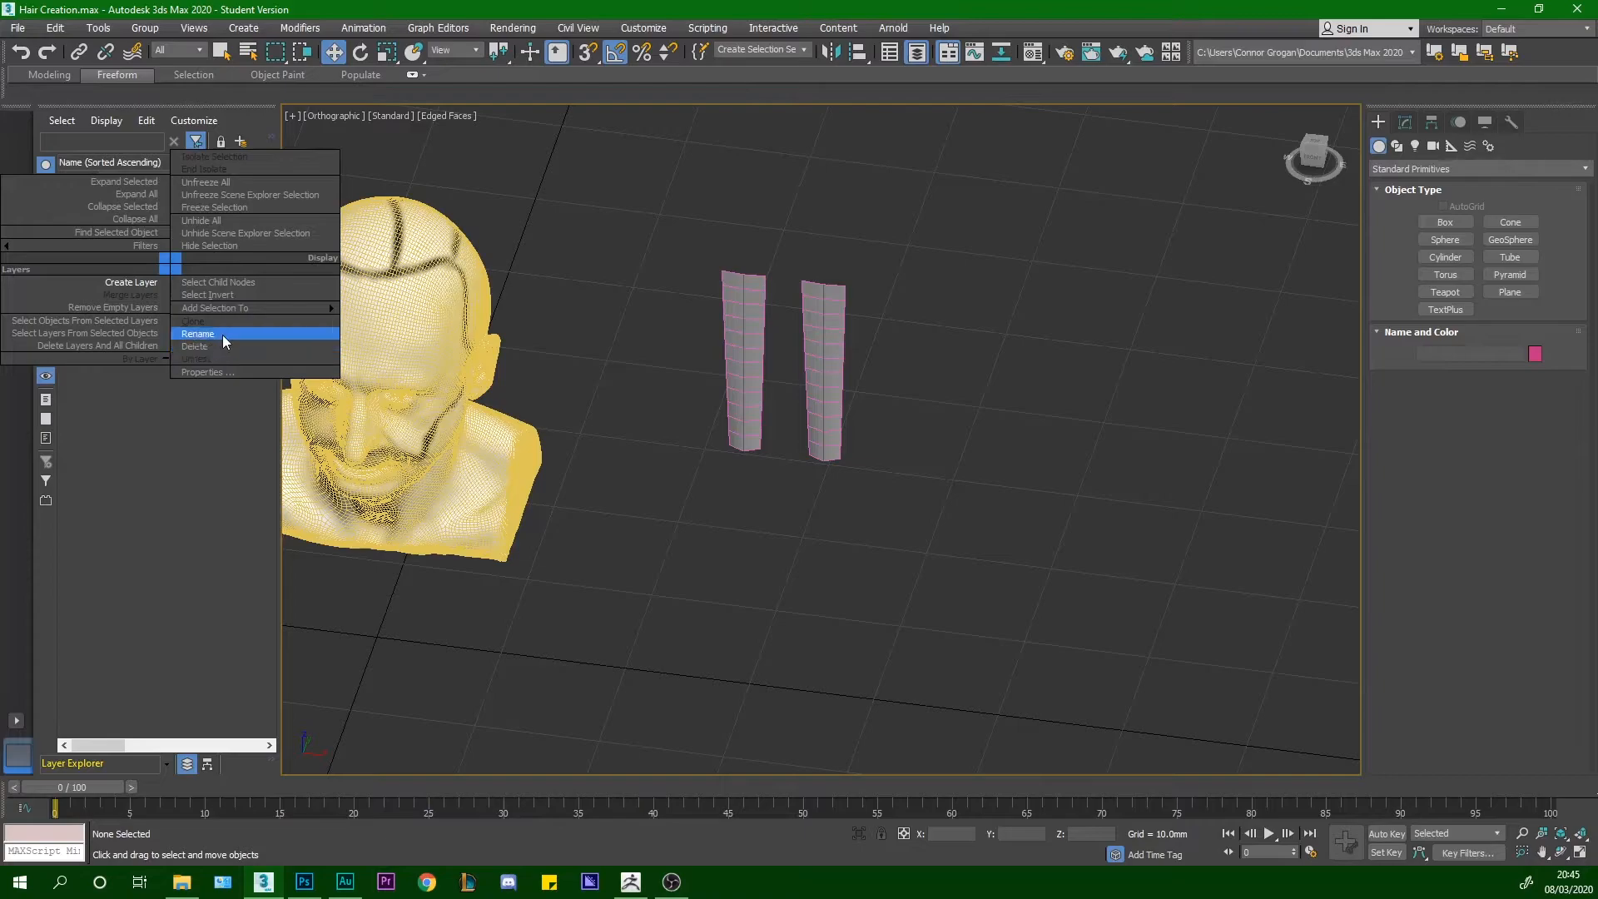
click(200, 334)
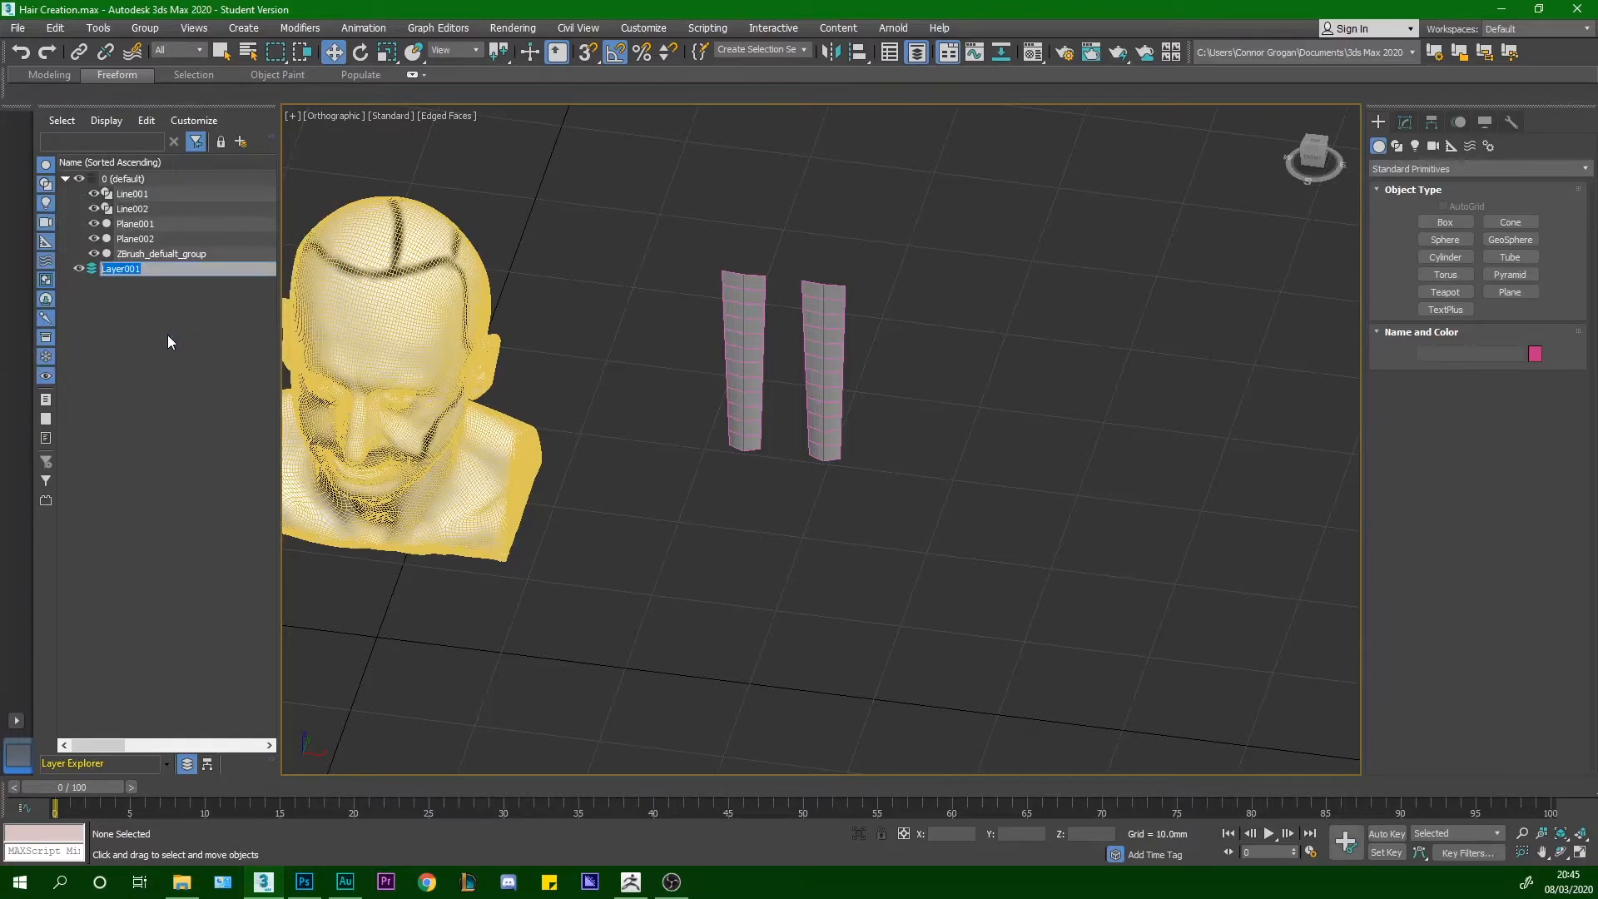
text(Hair_Part_1)
key(Return)
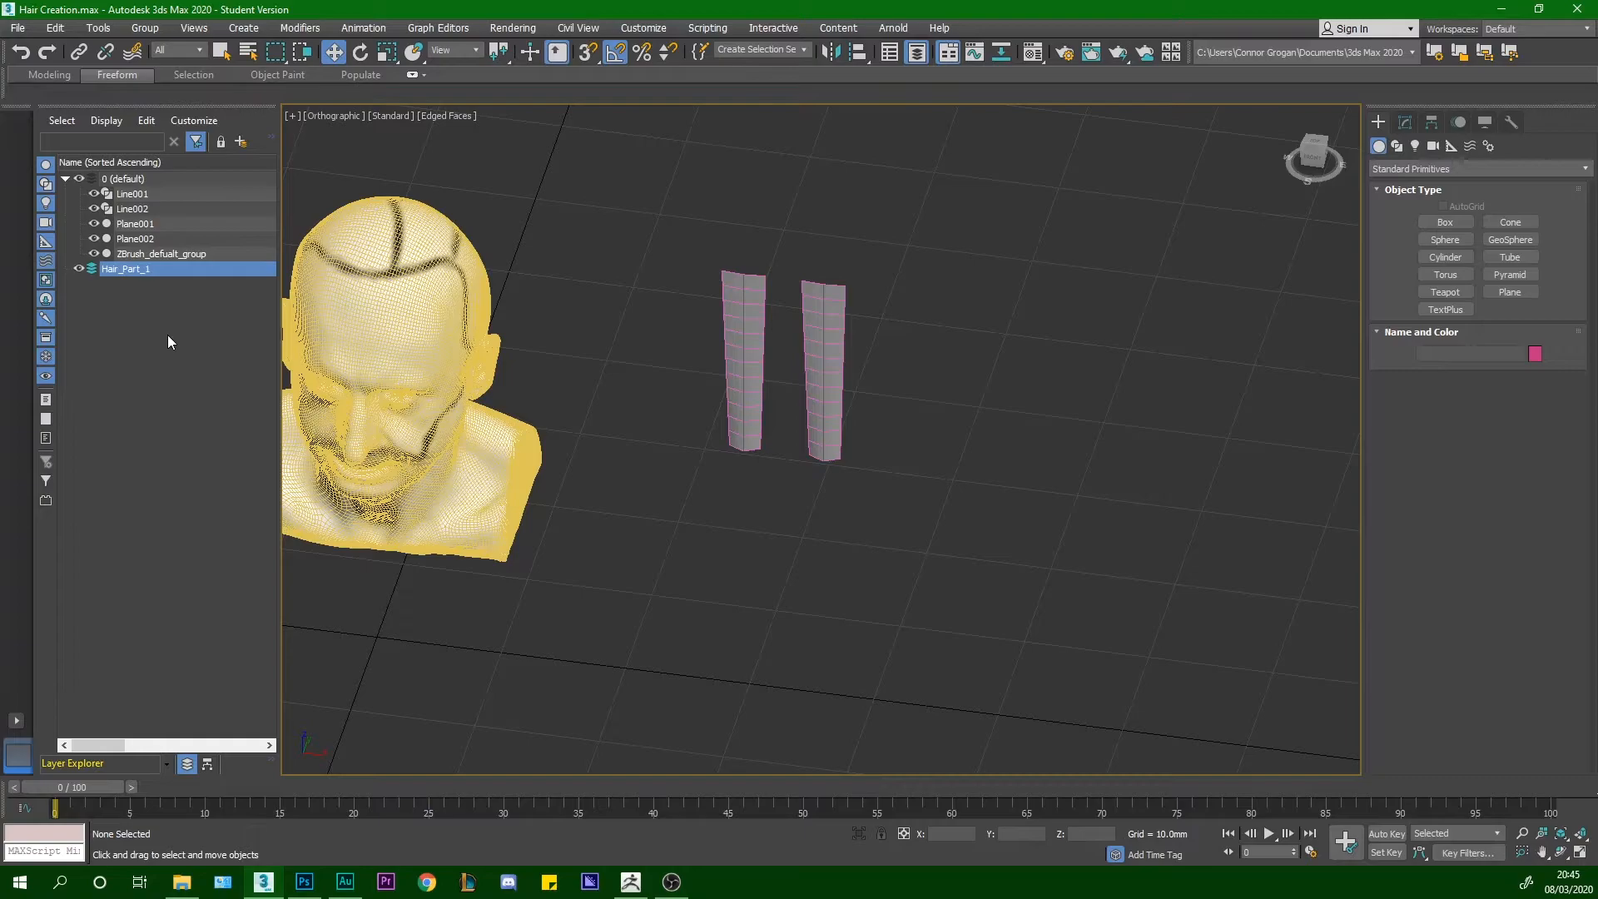
drag(666, 455, 760, 288)
drag(161, 197, 153, 266)
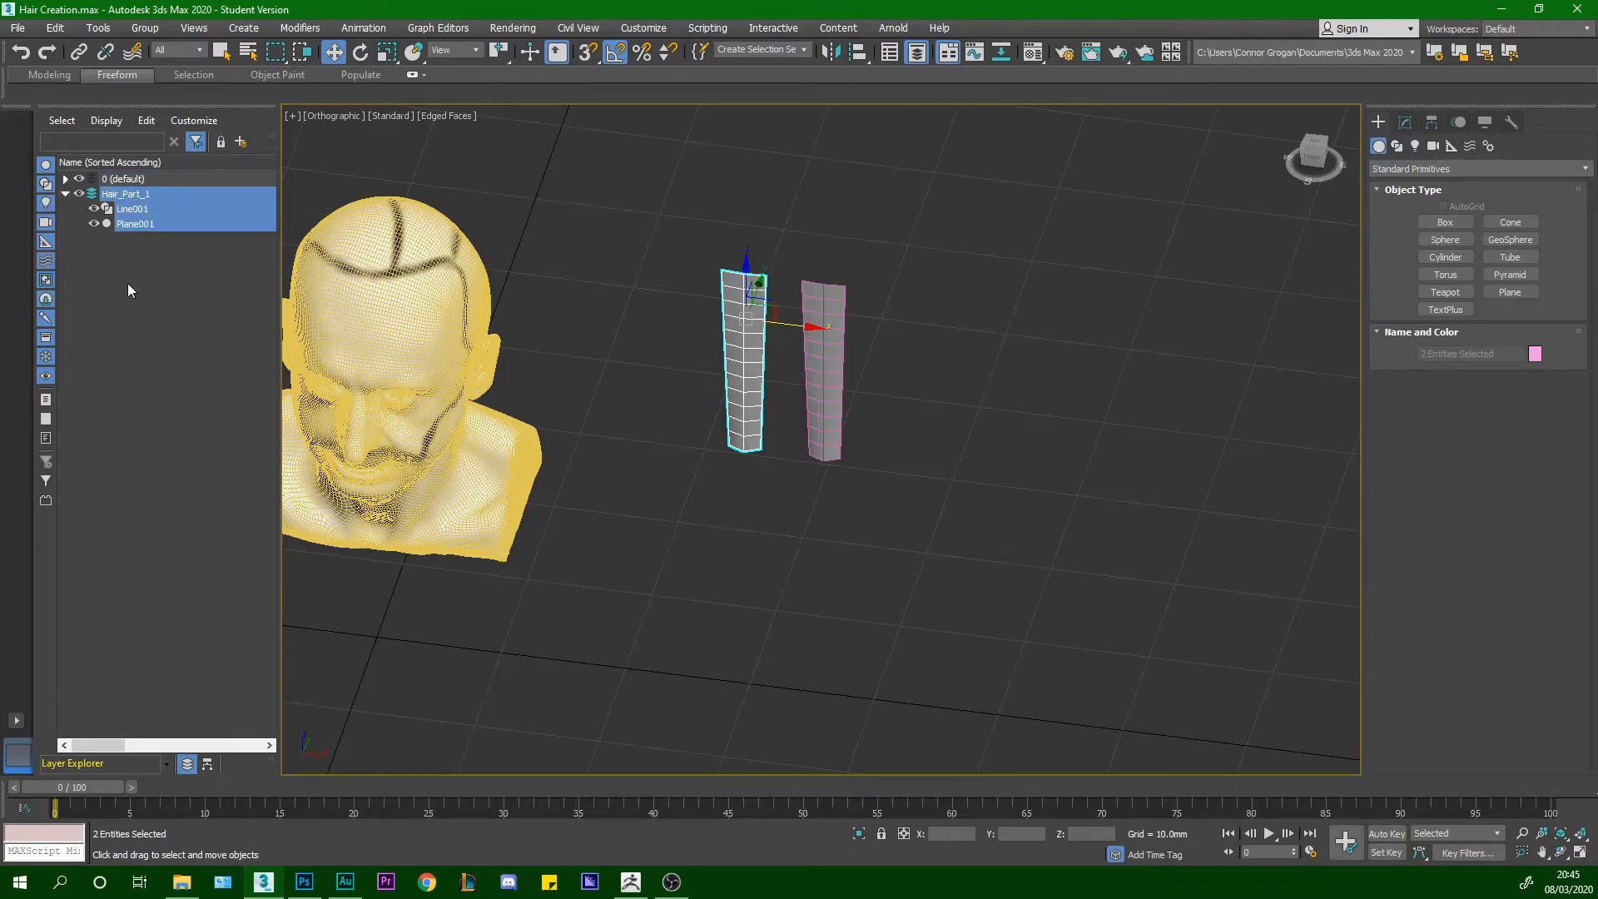
Create a new empty layer and name it Hair_Part_2
click(127, 284)
right_click(172, 390)
click(84, 407)
right_click(173, 235)
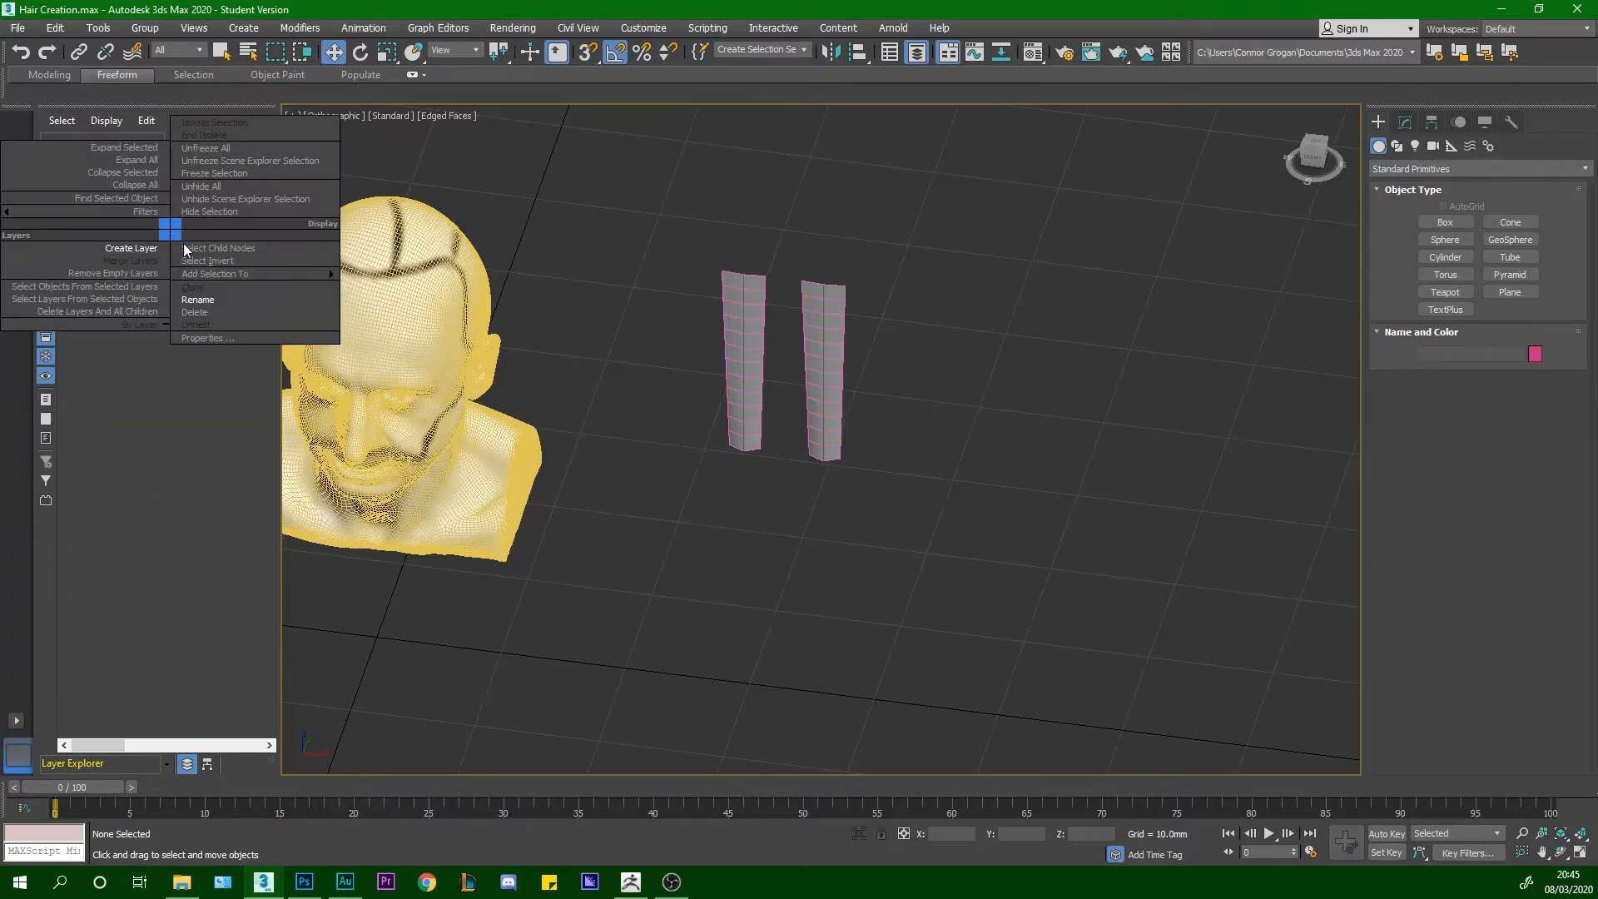
click(199, 300)
text(Hair_Part_2)
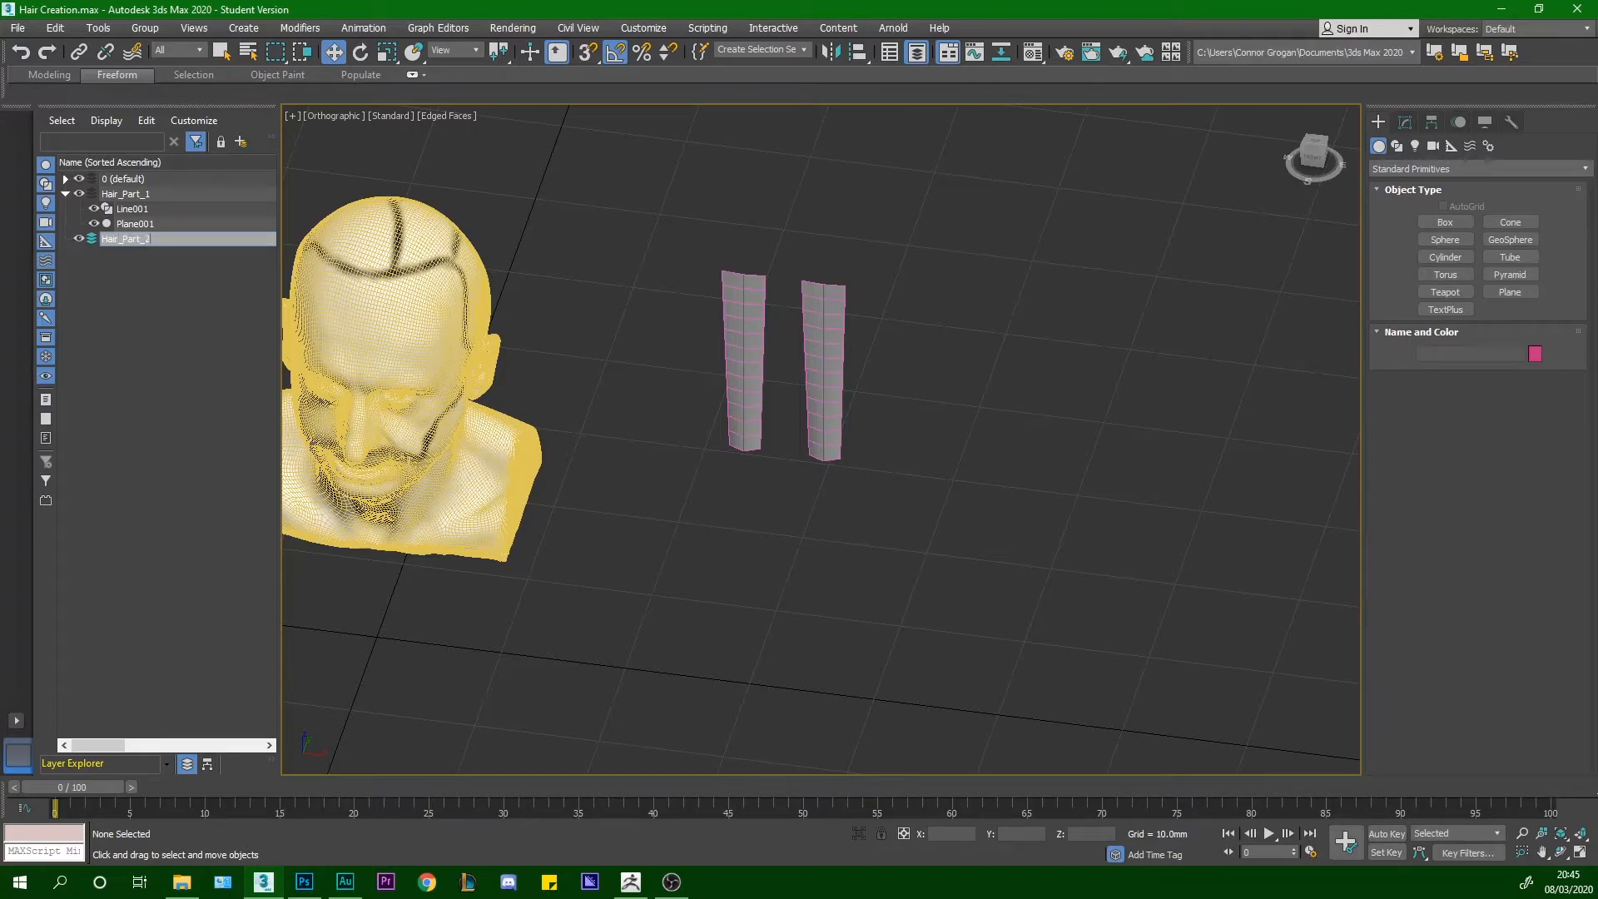
key(Return)
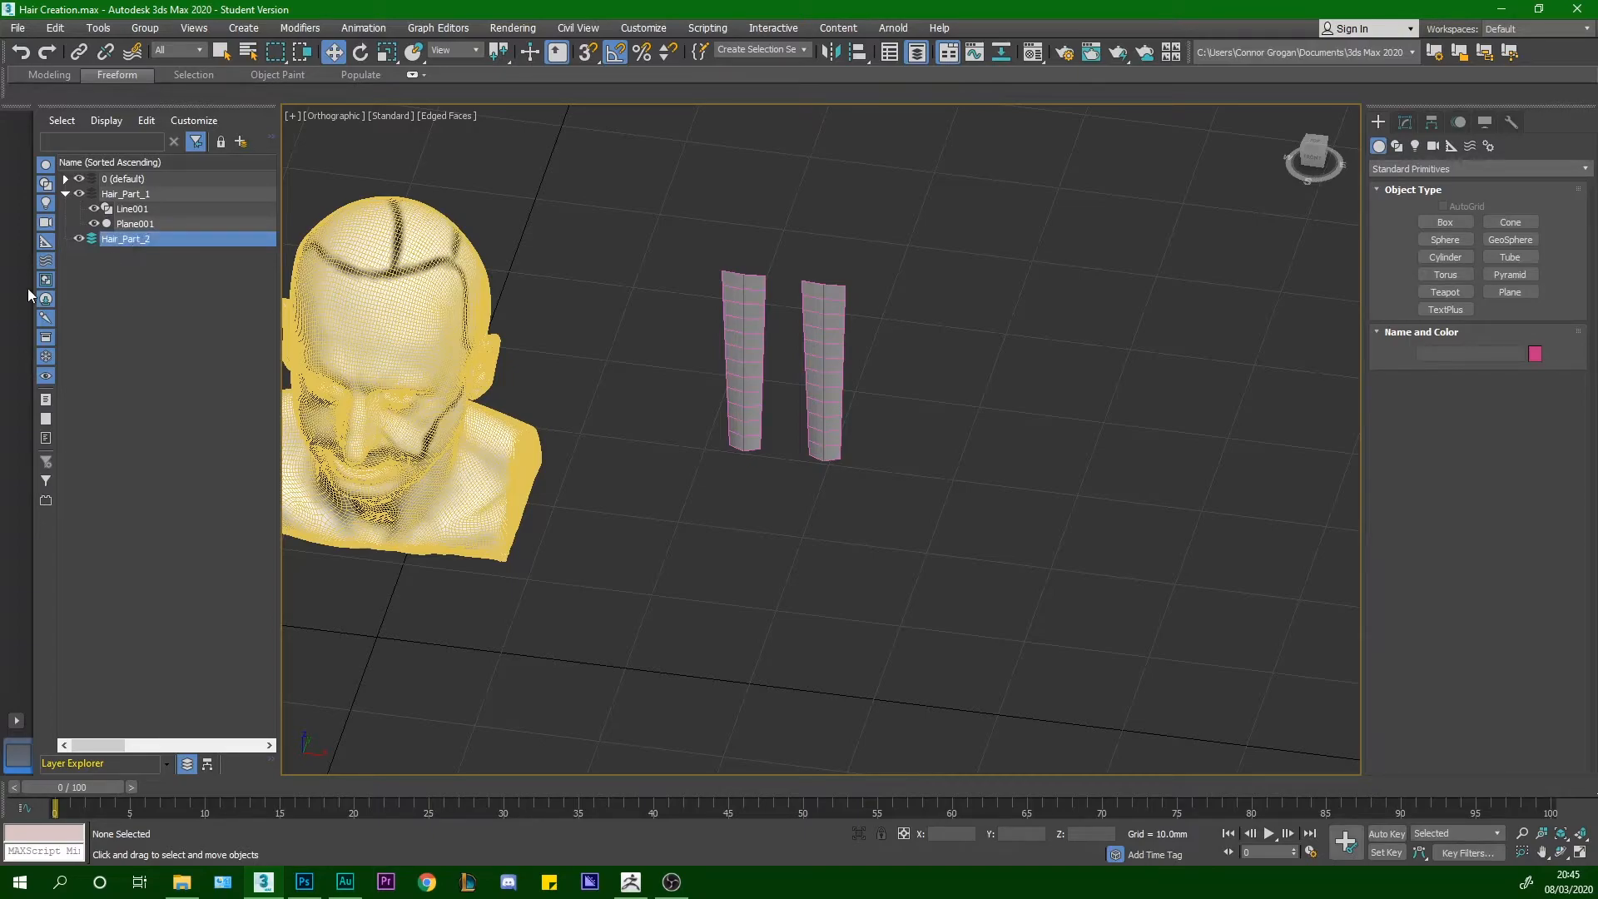
Move Line002 and Plane002 from layer 0 (default) into the Hair_Part_2 layer
middle_drag(543, 303, 647, 299)
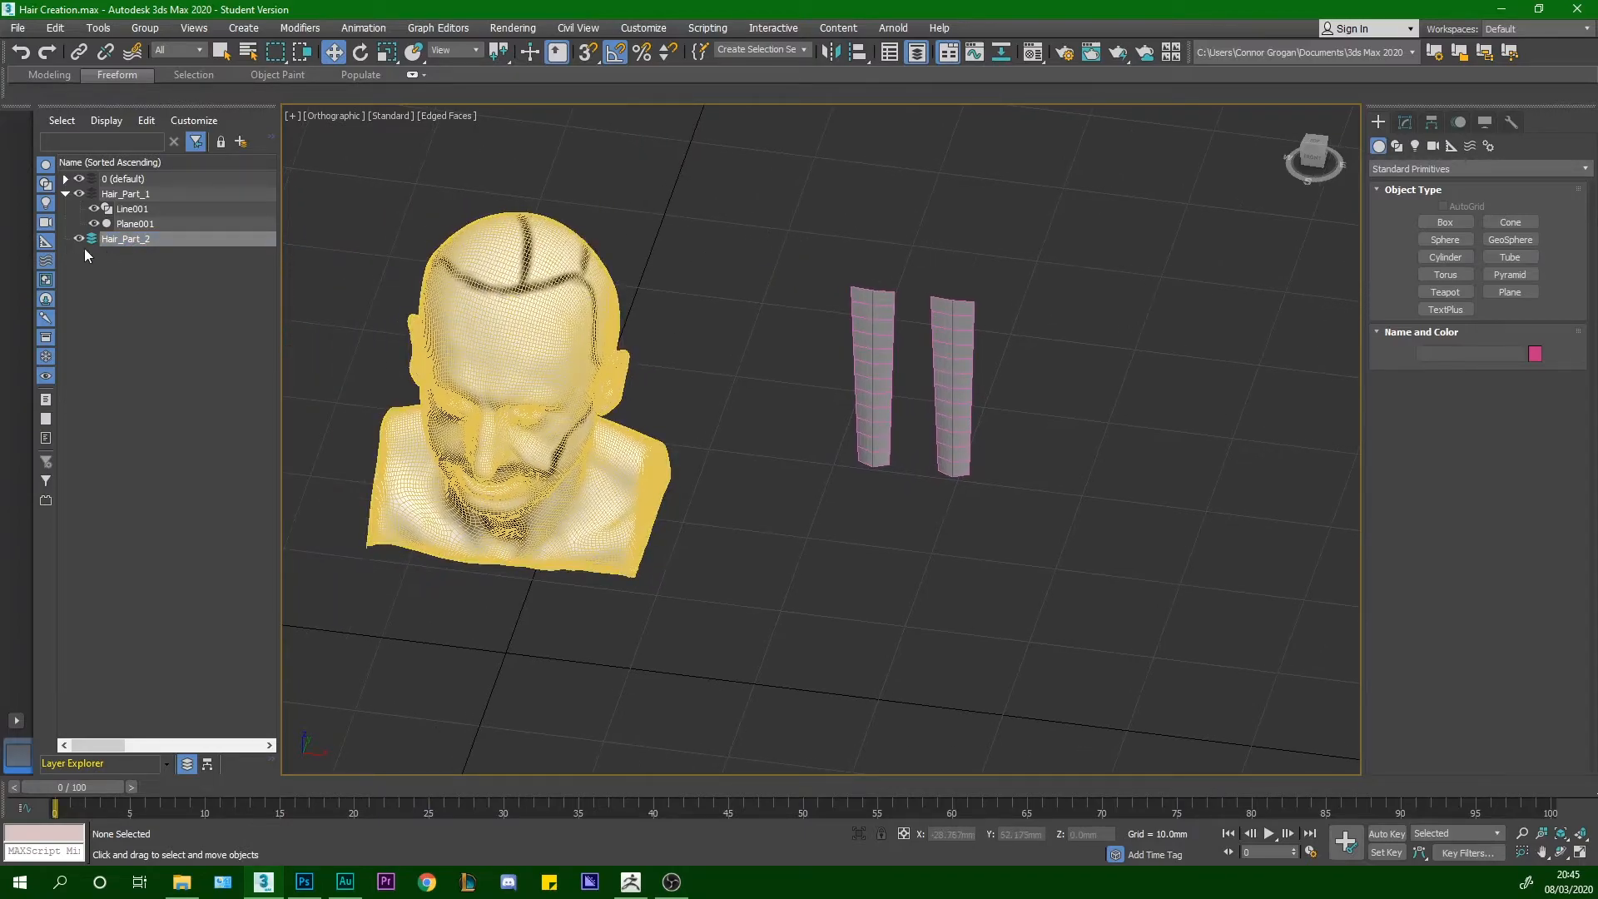
click(66, 178)
click(156, 192)
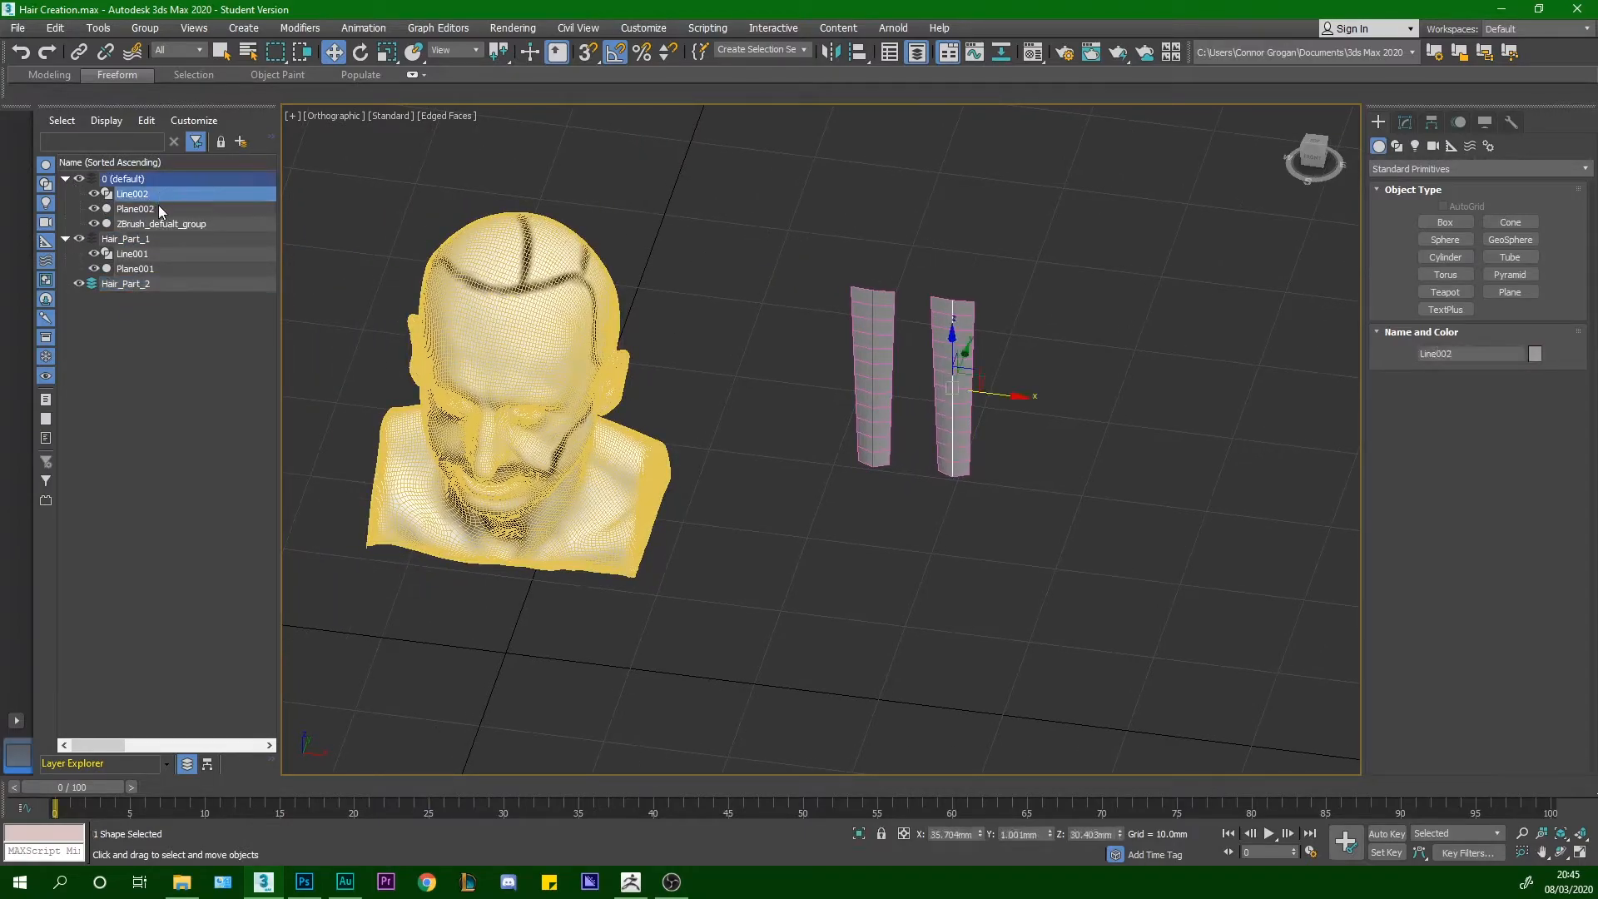
ctrl+click(158, 205)
drag(157, 191, 128, 285)
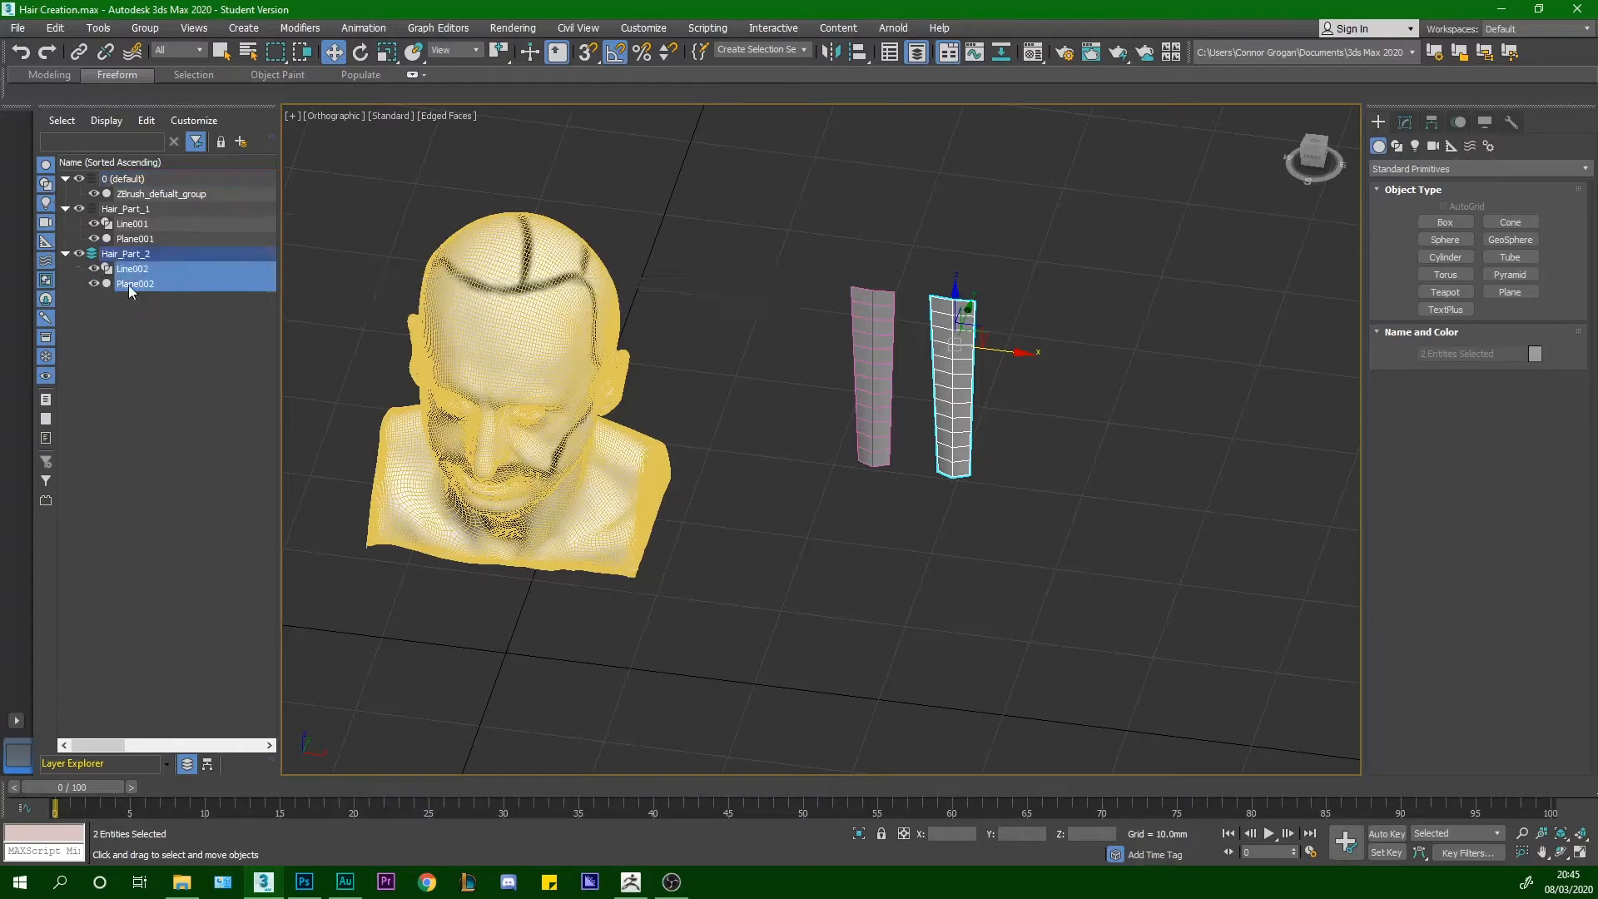
Select the Hair_Part_2 strip with its spline for scaling and examine the hair reference photos in Photoshop before returning to 3ds Max
middle_drag(741, 344, 941, 326)
scroll(840, 404, up, 3)
scroll(946, 327, up, 2)
click(946, 326)
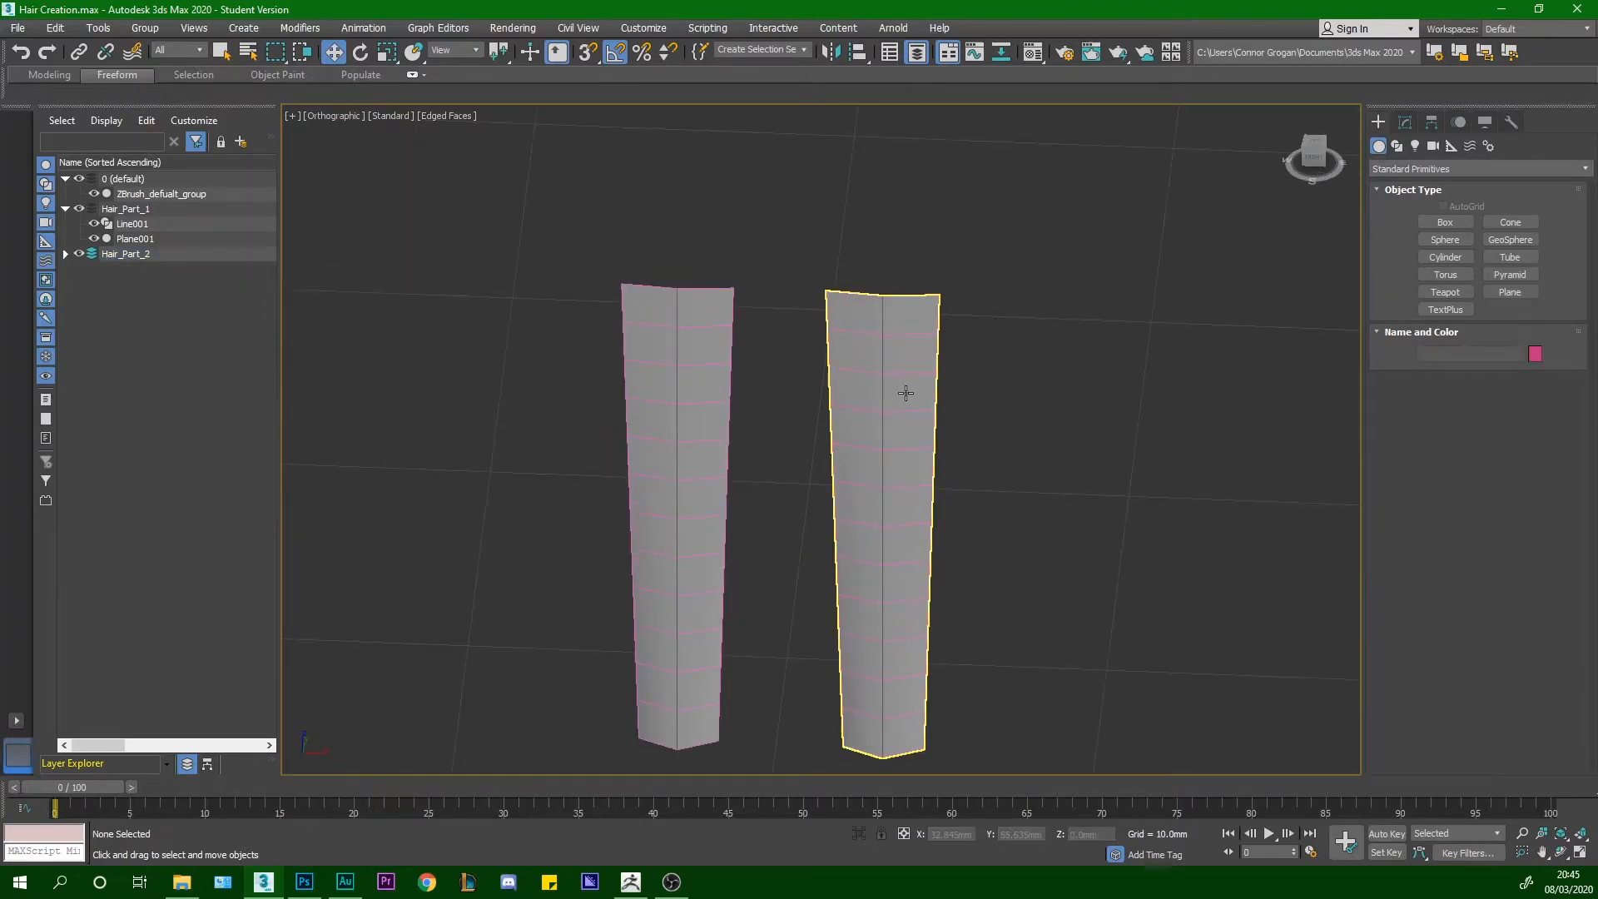
click(154, 213)
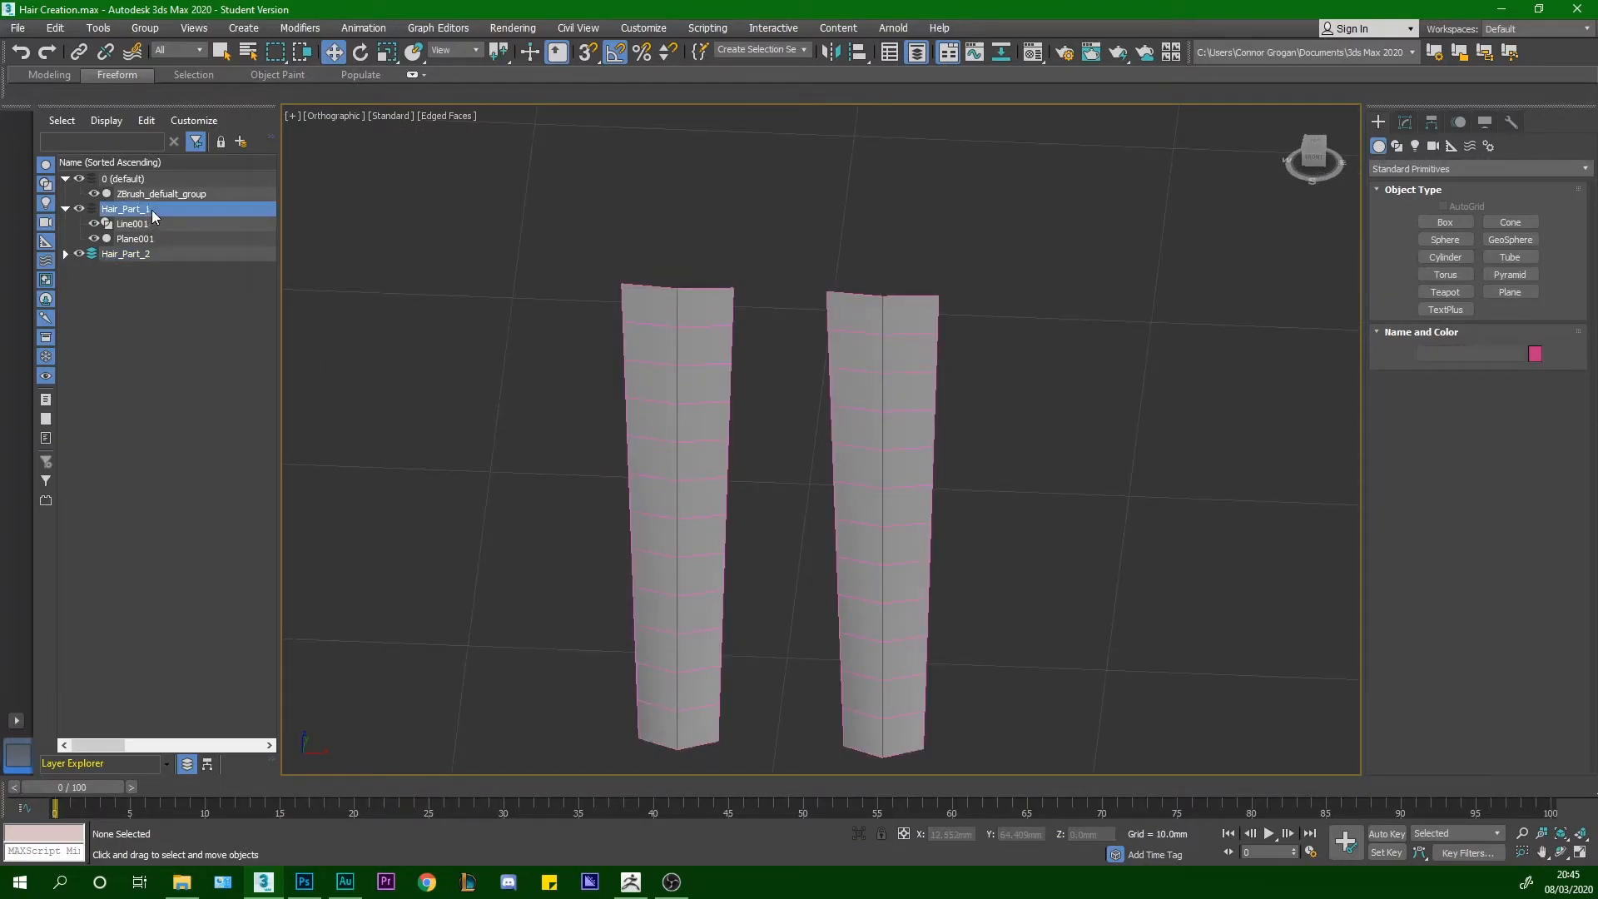
click(870, 341)
key(z)
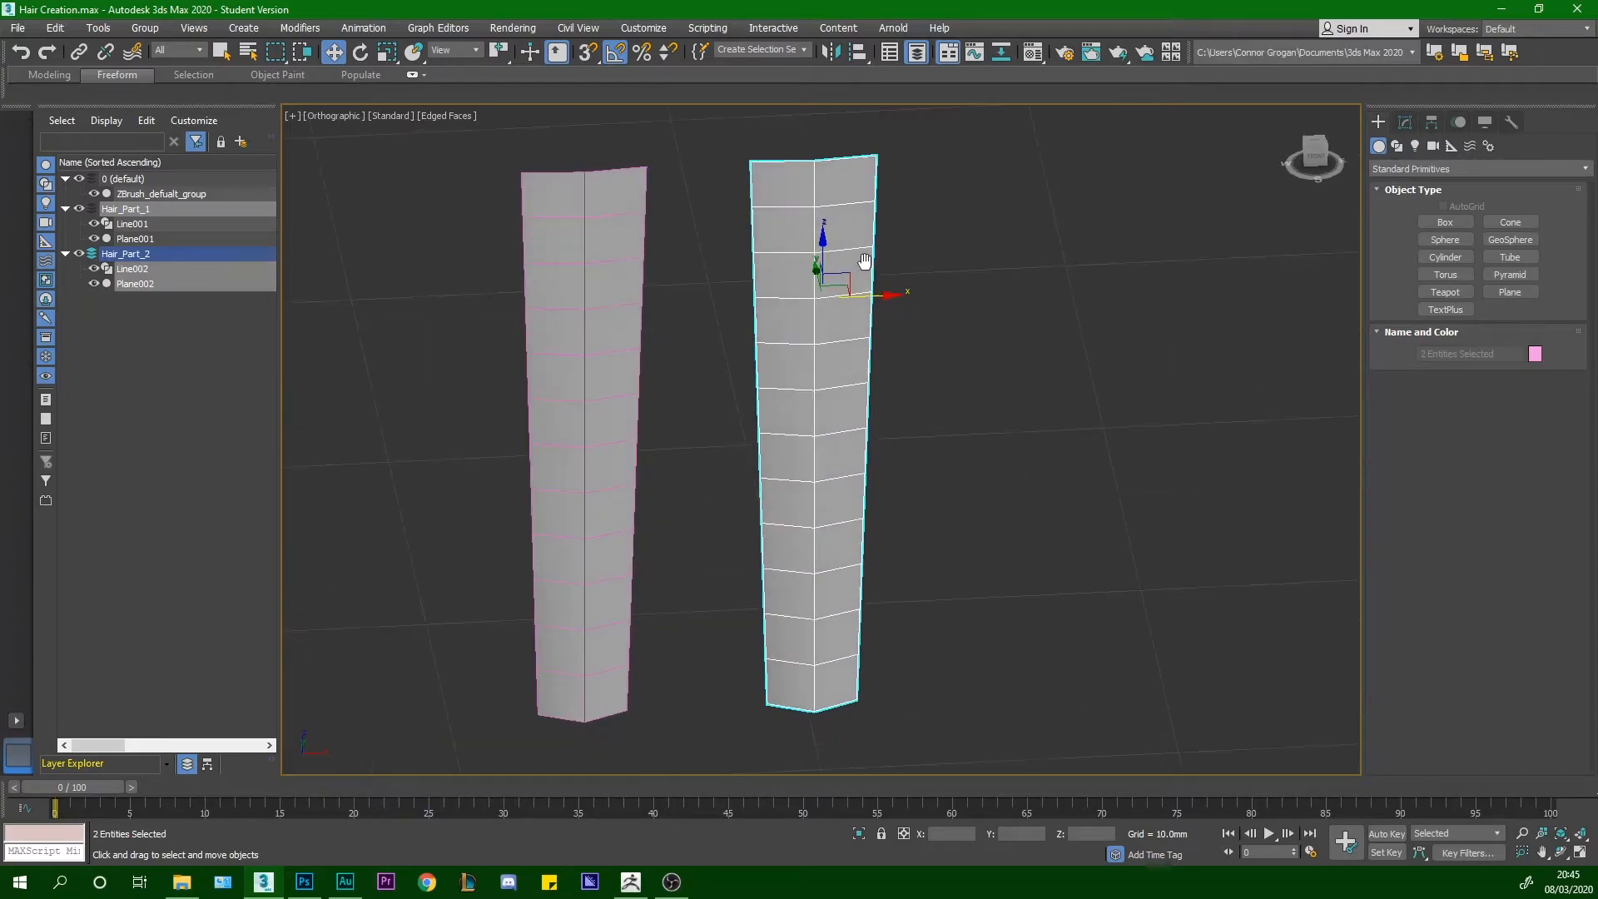
click(387, 52)
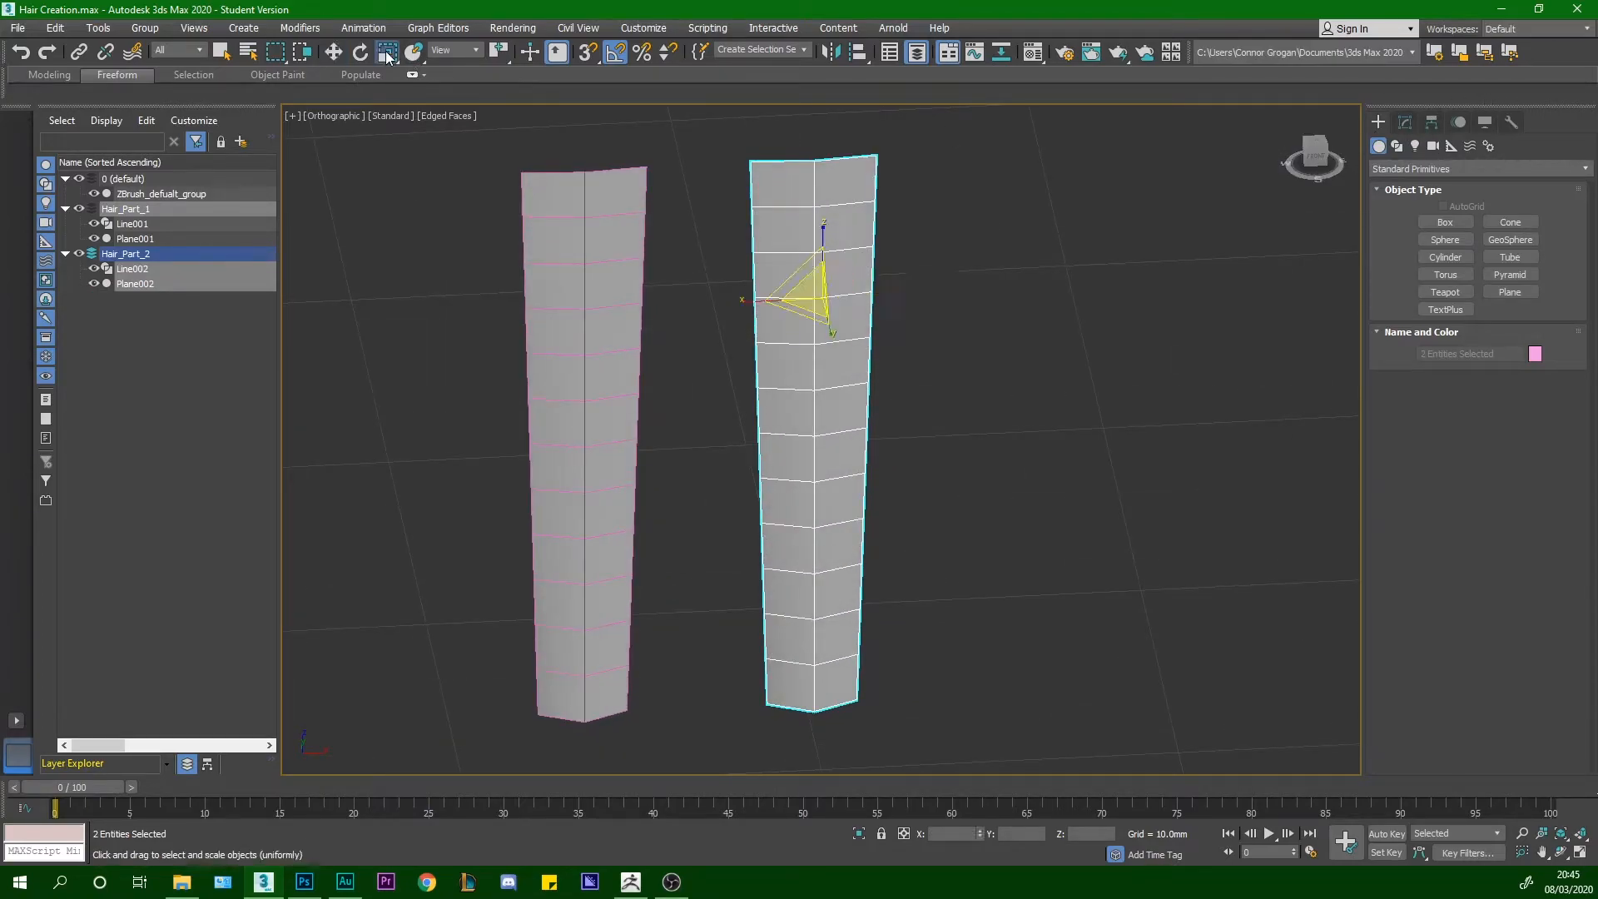
key(alt+Tab)
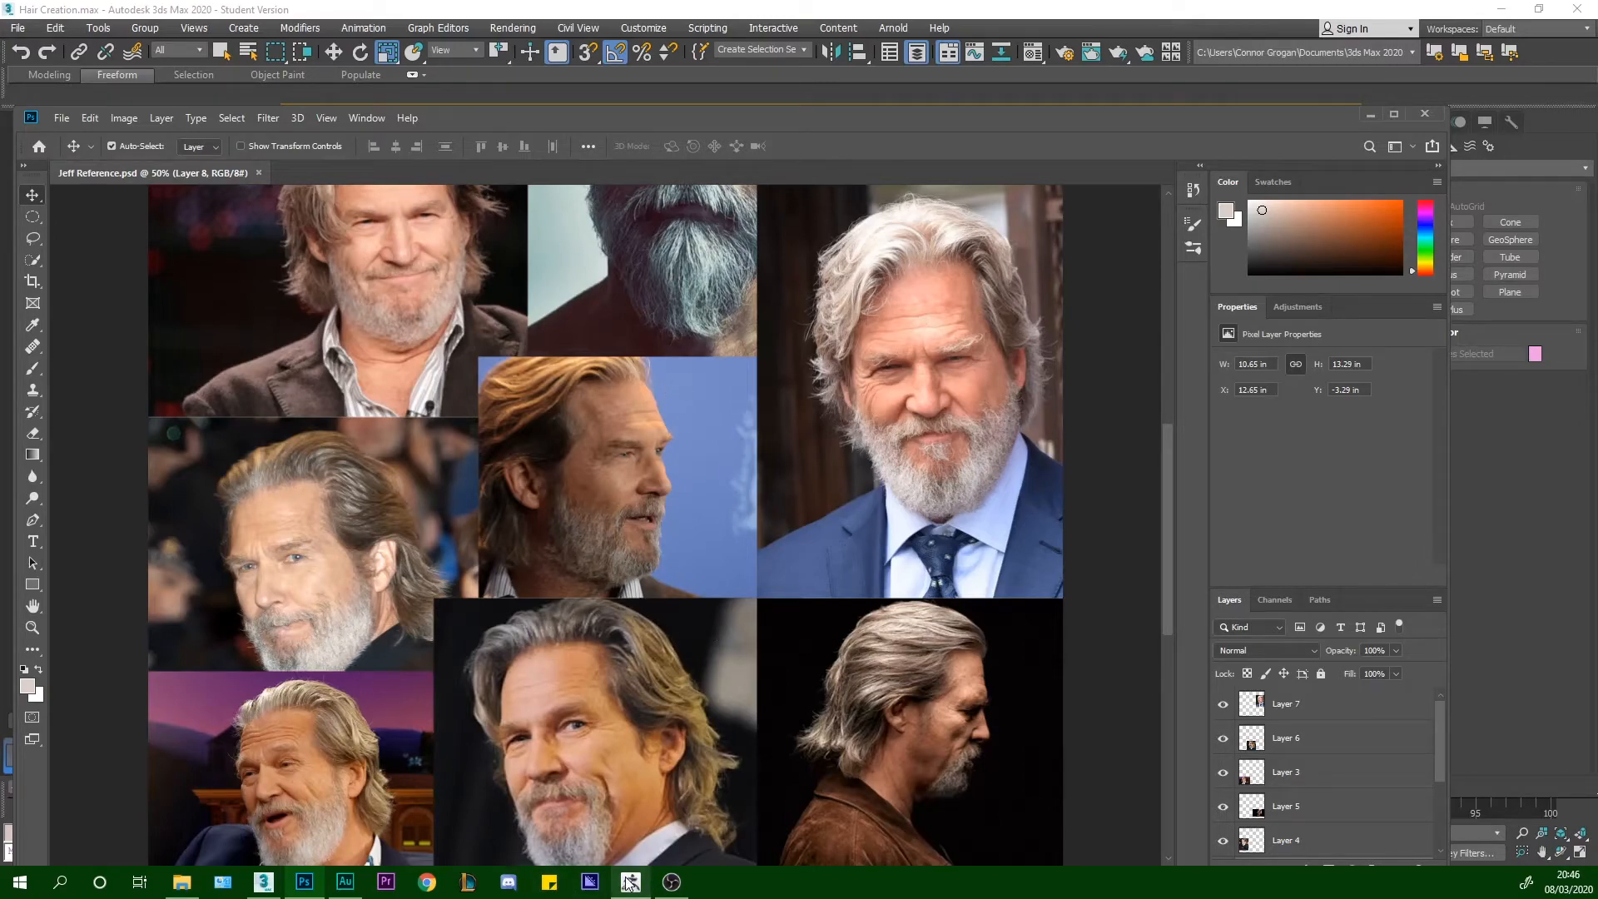
mouse_move(345, 882)
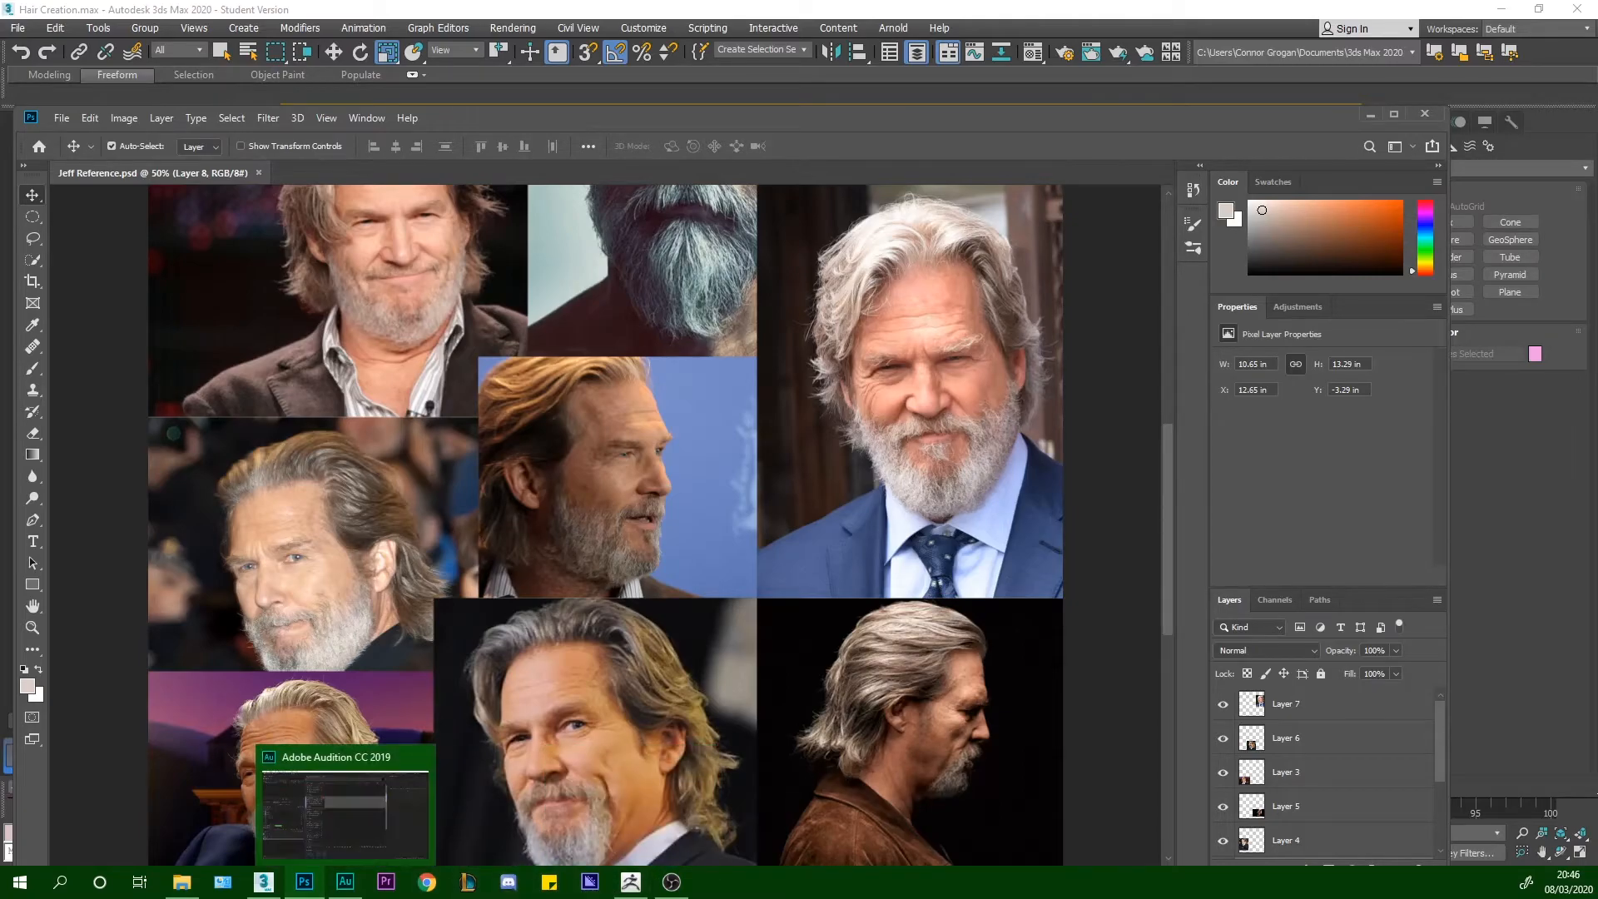
click(263, 882)
Scale the Hair_Part_2 strip and its spline slightly shorter and clearly narrower than the original strip
middle_drag(630, 460, 593, 545)
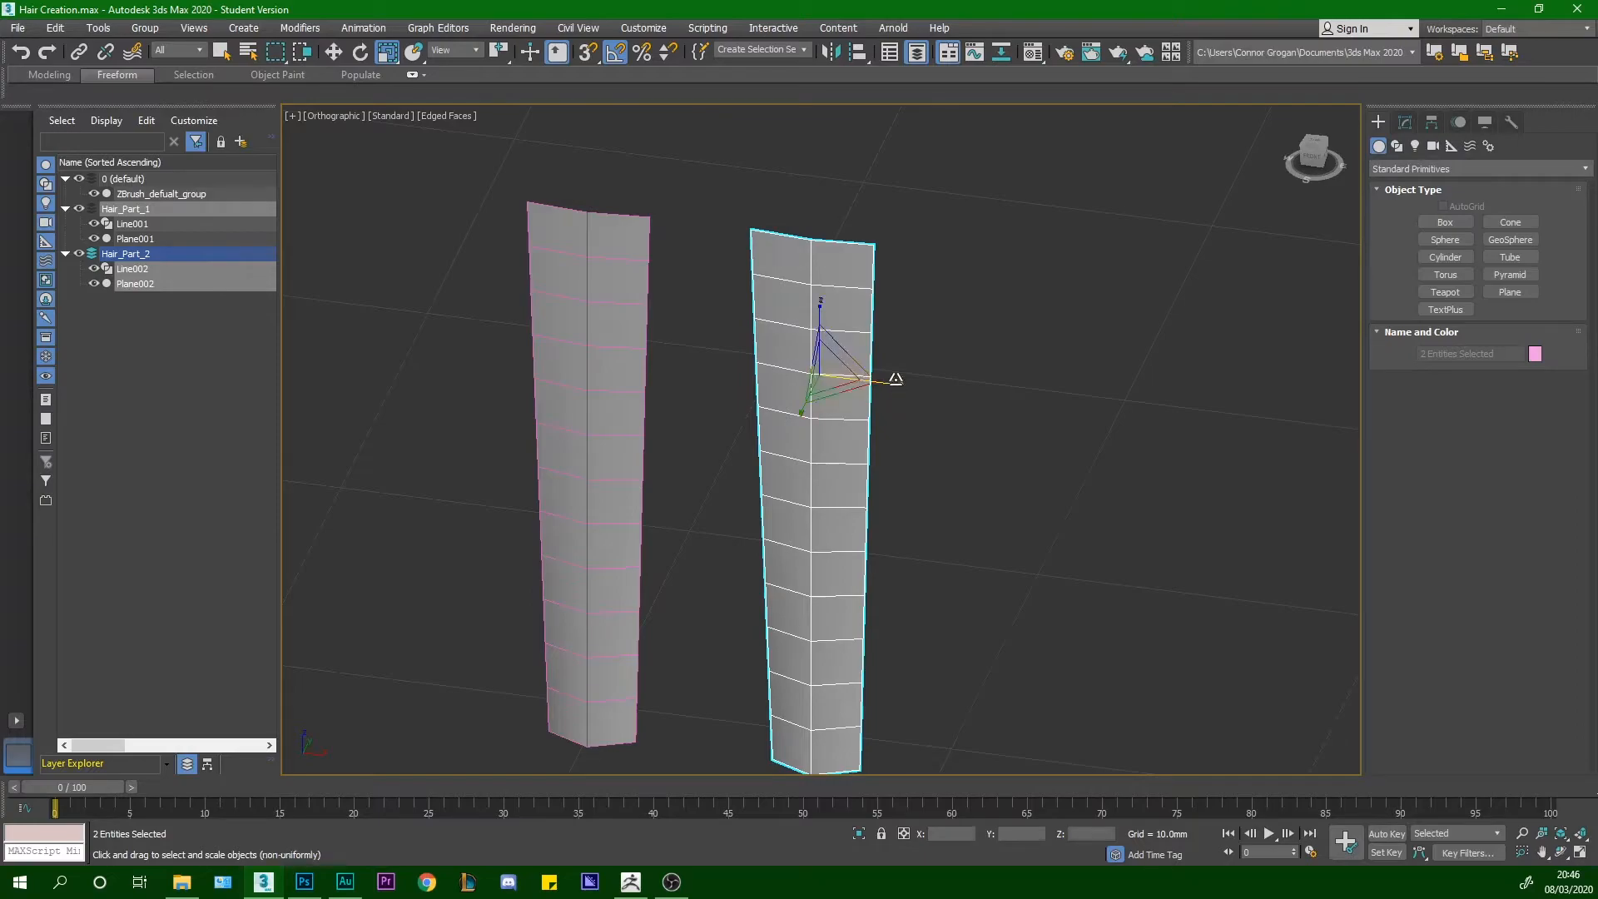
drag(822, 312, 818, 339)
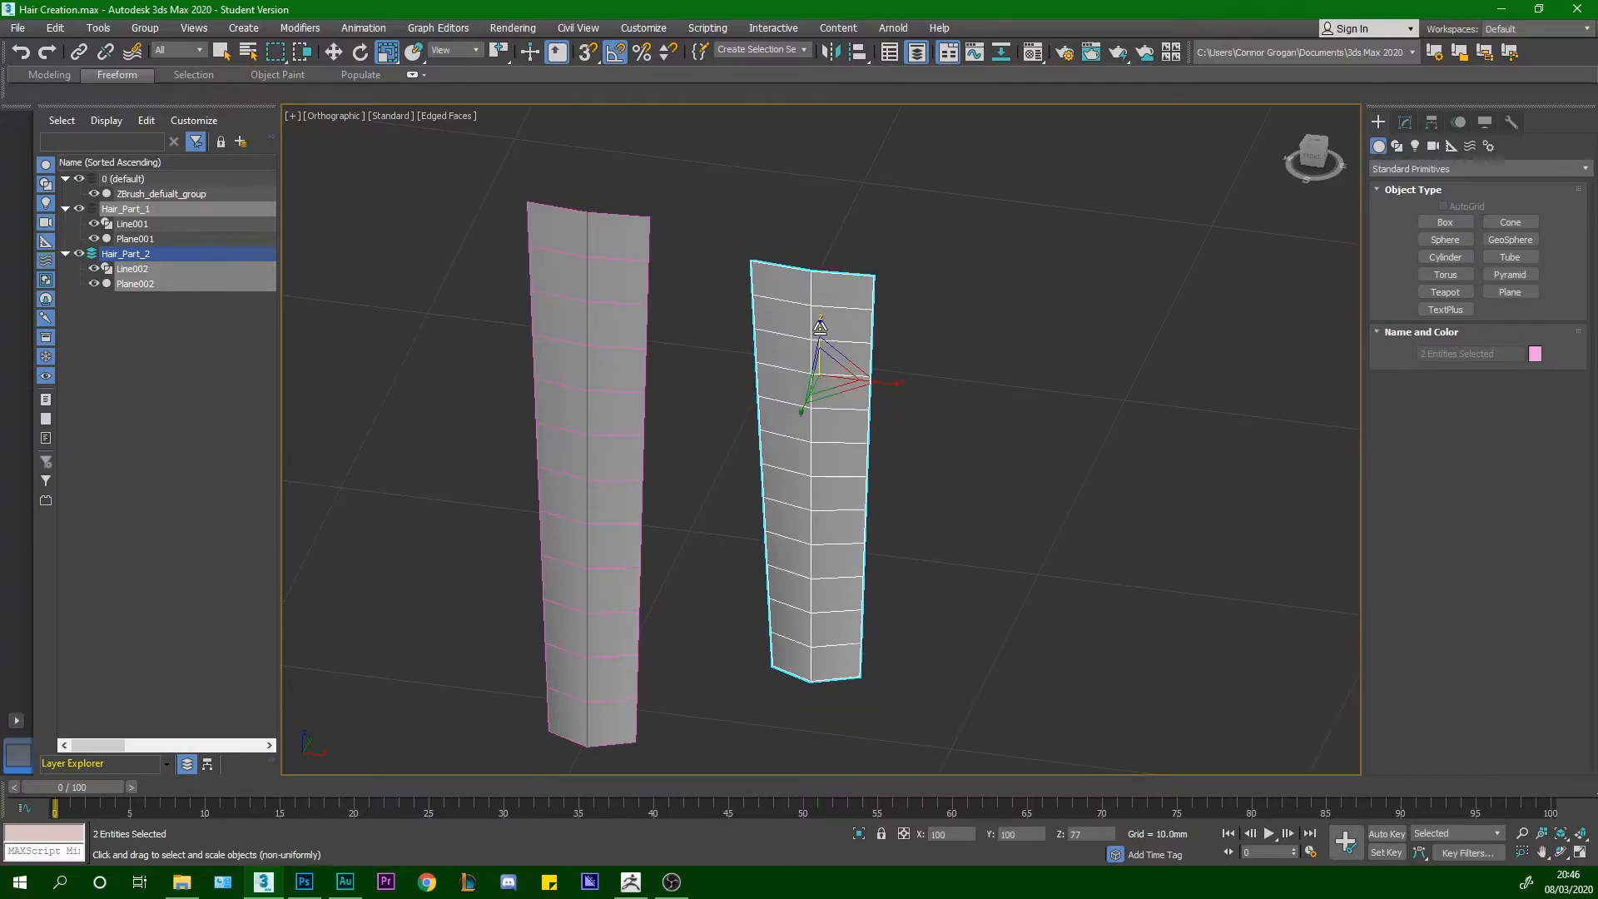
drag(885, 380, 871, 378)
mouse_move(871, 378)
alt+middle_down()
mouse_move(899, 360)
mouse_move(882, 358)
alt+middle_up()
drag(837, 343, 839, 297)
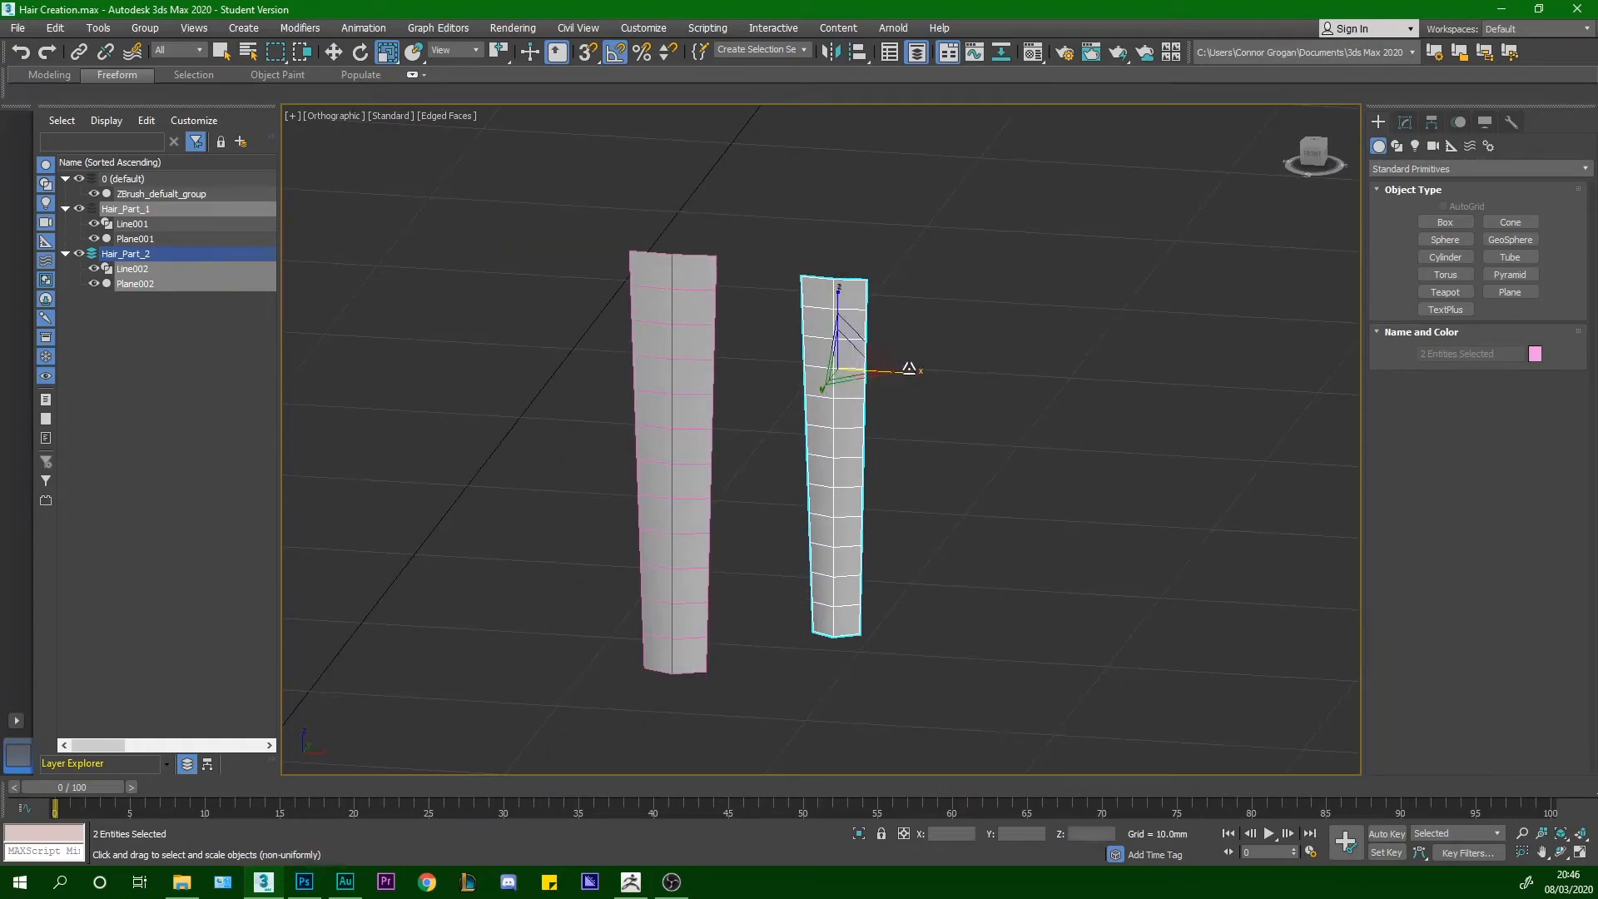
drag(910, 369, 907, 368)
alt+middle_drag(901, 365, 869, 353)
scroll(868, 351, up, 3)
drag(813, 311, 812, 306)
drag(743, 375, 745, 379)
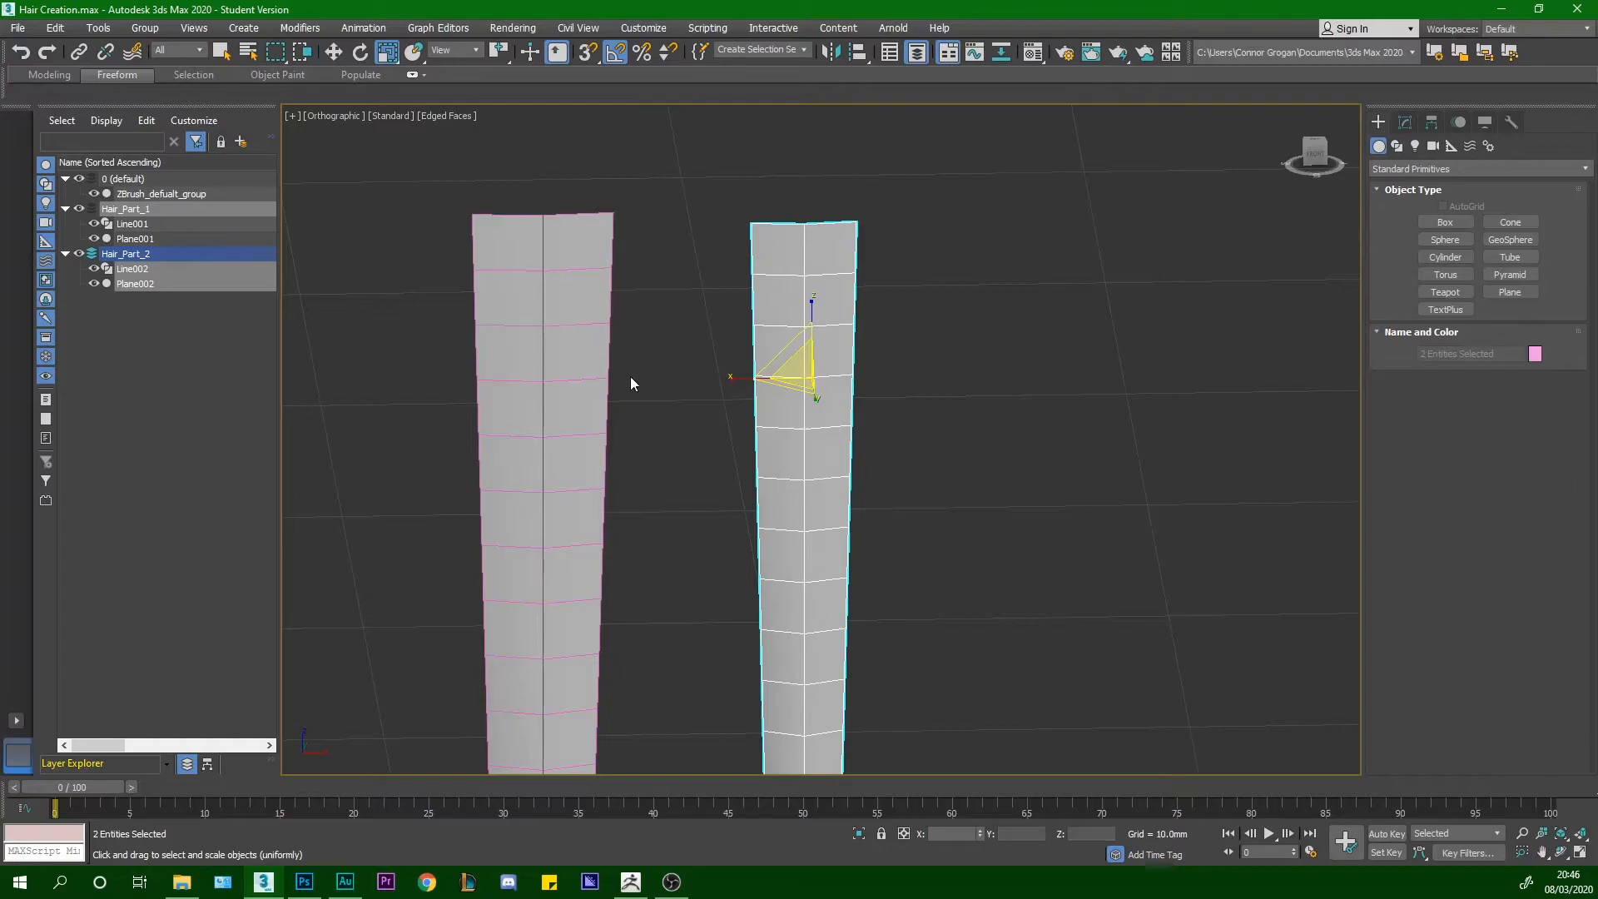
Copy the original Hair_Part_1 strip together with its spline to the side nearer the head
scroll(482, 362, down, 3)
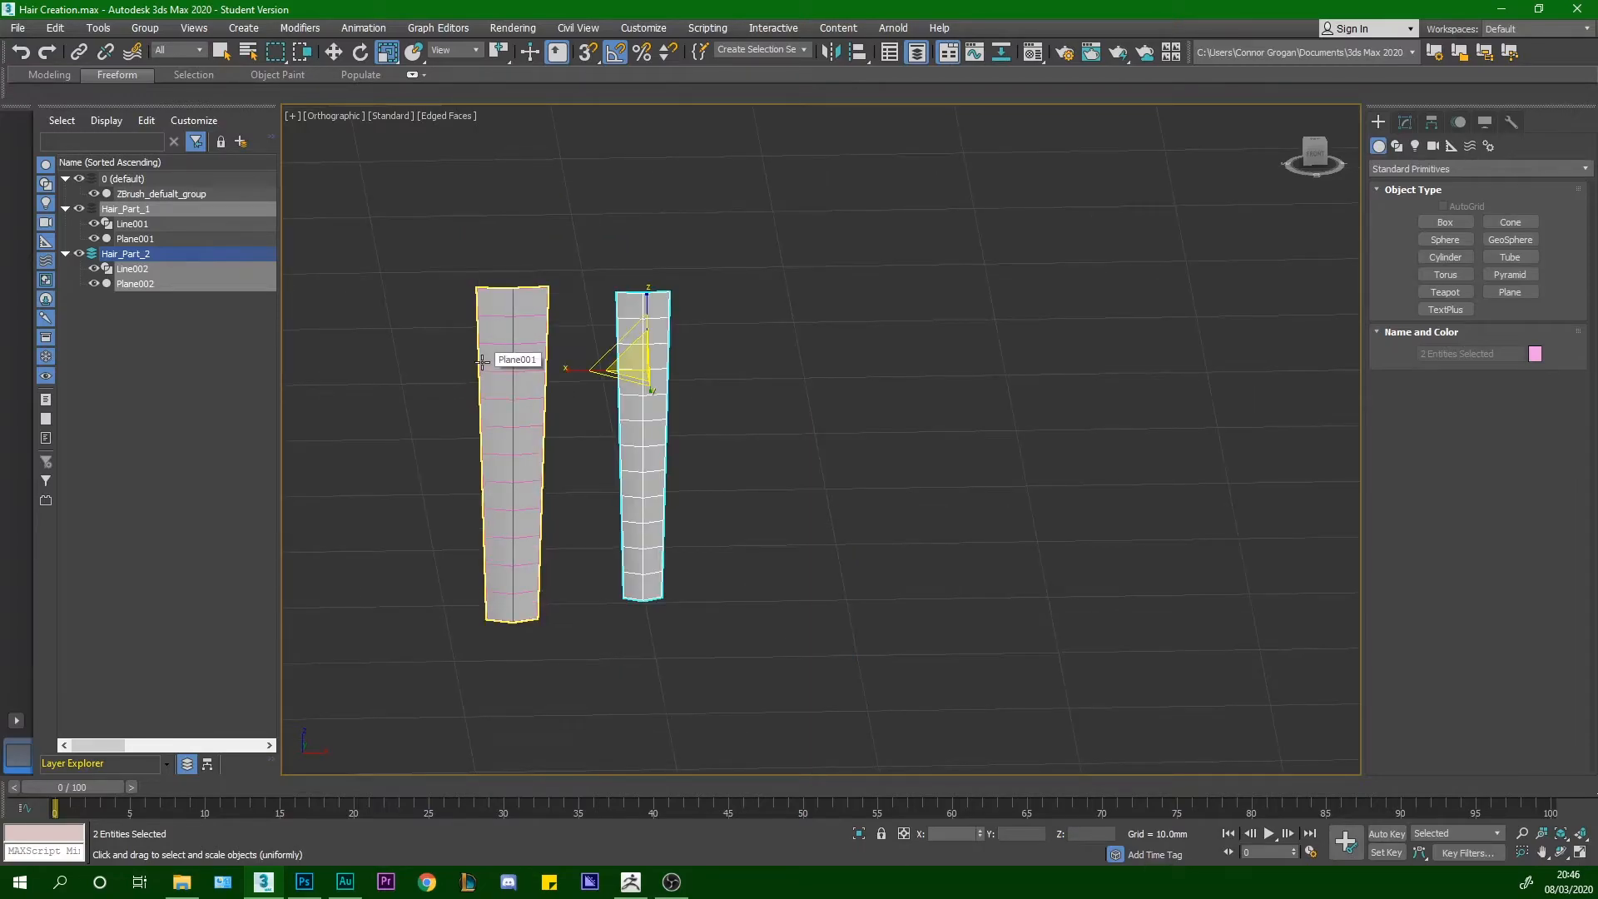
middle_drag(566, 367, 696, 372)
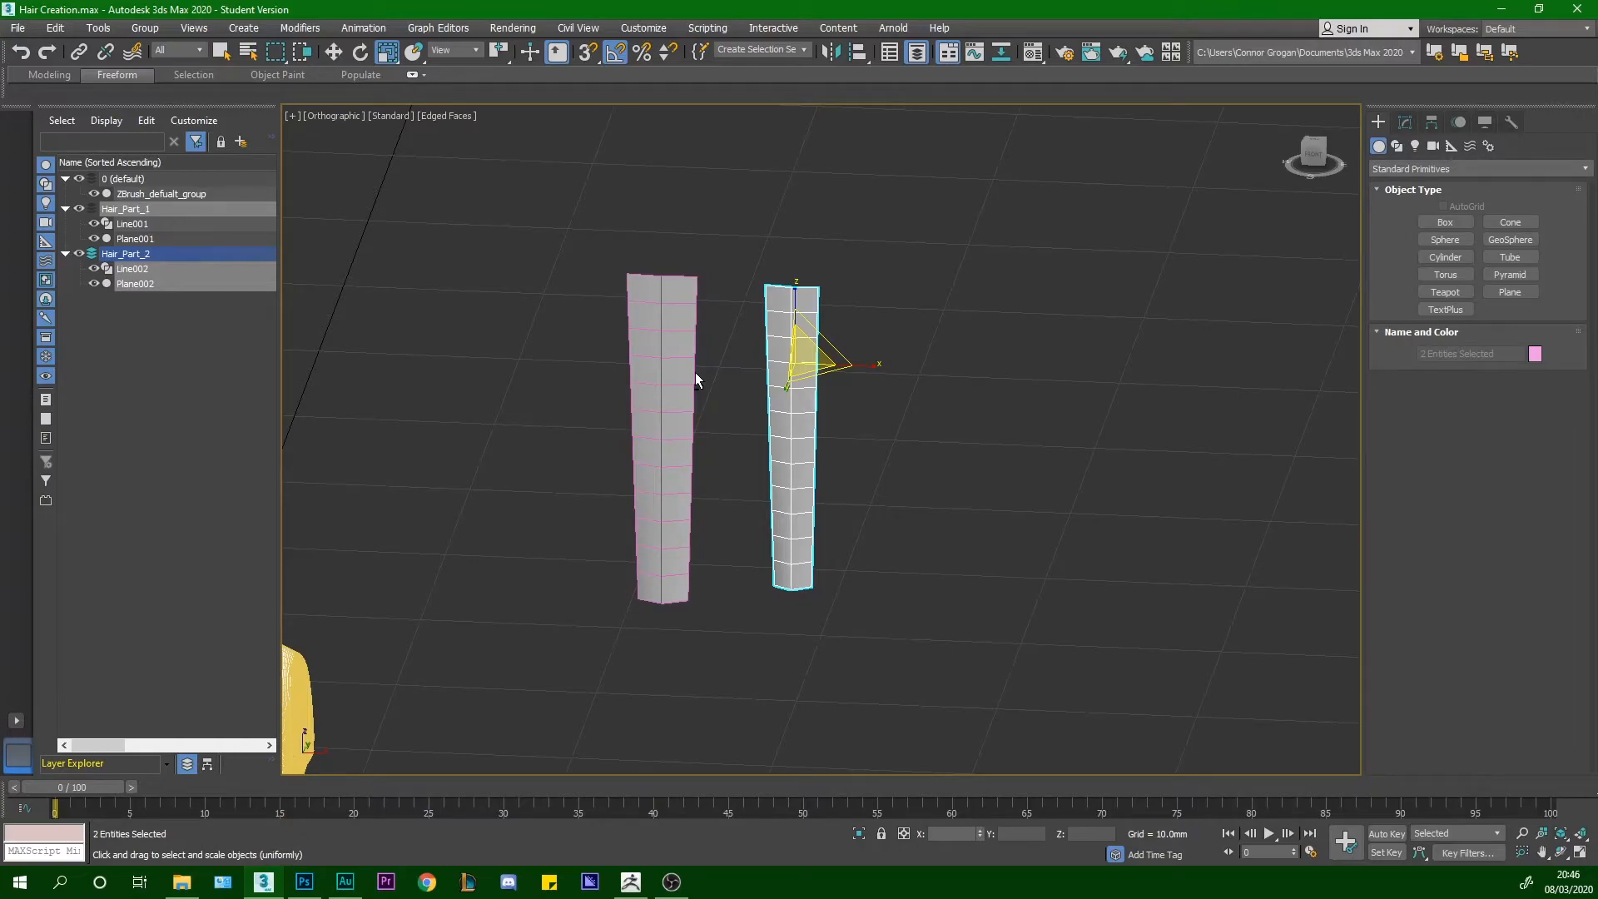
drag(557, 431, 683, 366)
middle_drag(378, 298, 466, 331)
click(332, 52)
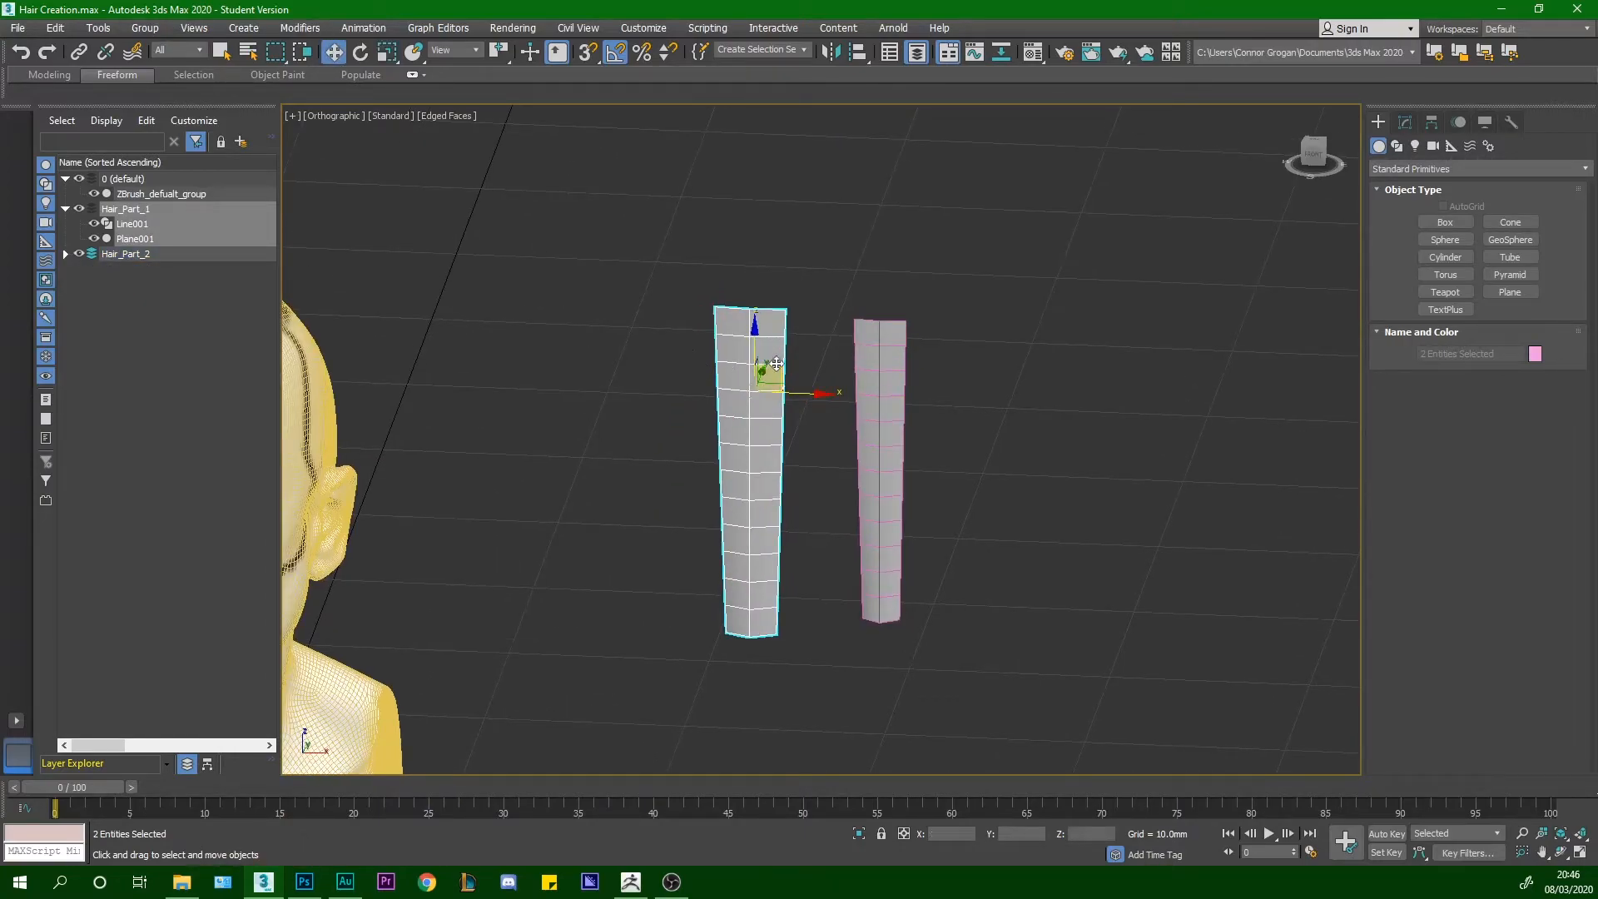
shift+drag(805, 391, 666, 389)
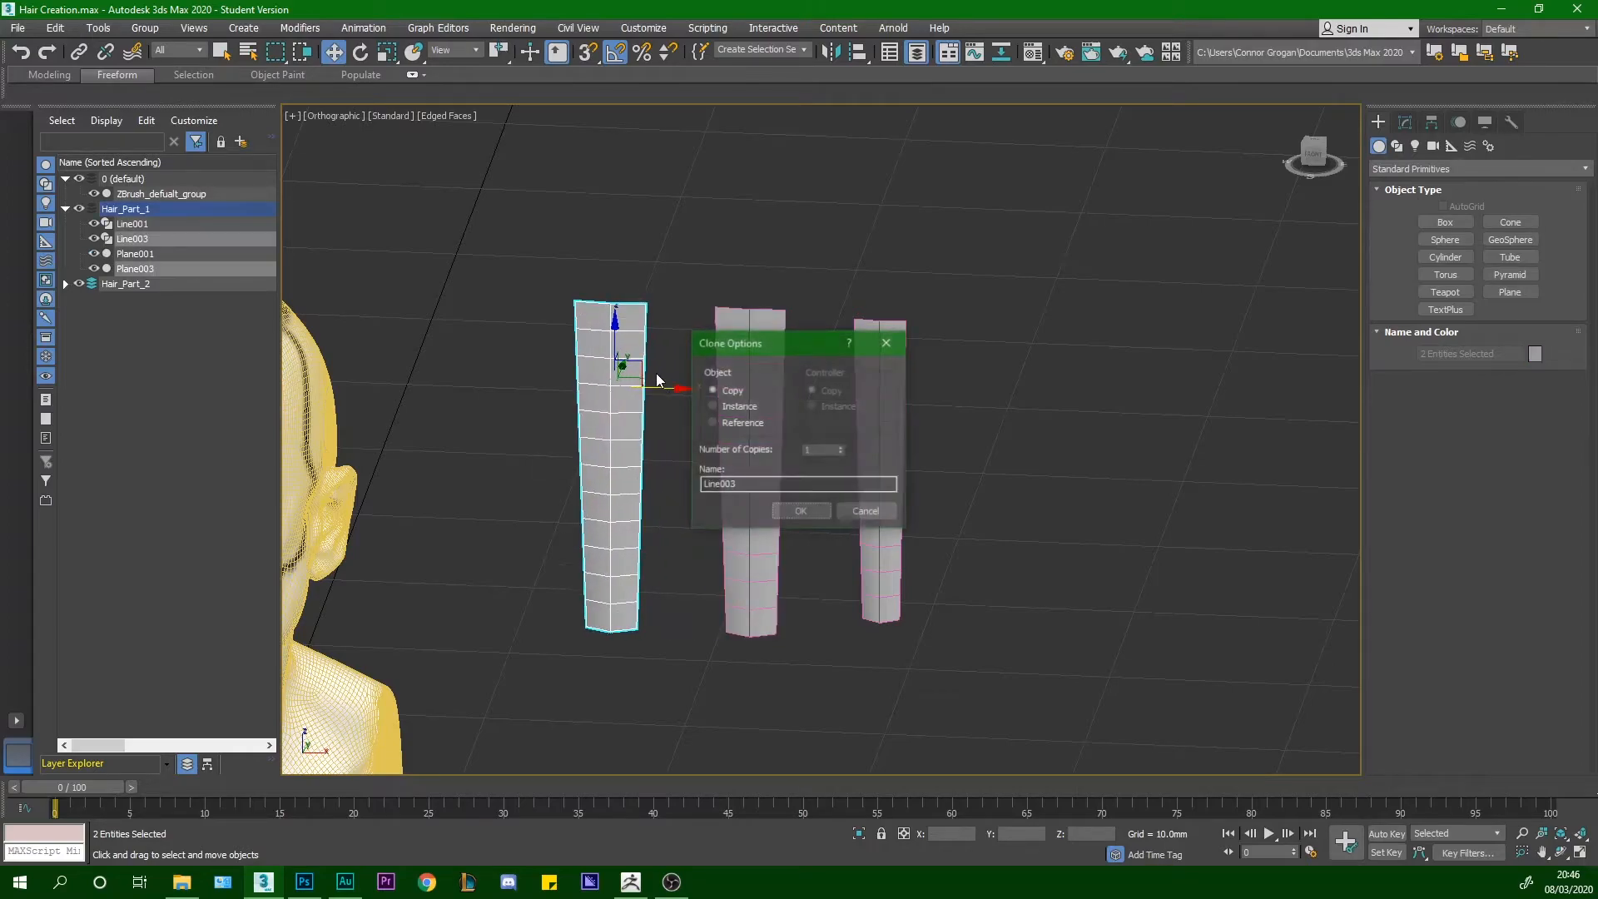
click(801, 511)
Create another empty layer with nothing selected and name it Hair_Part_3
middle_drag(749, 466, 786, 473)
right_click(171, 333)
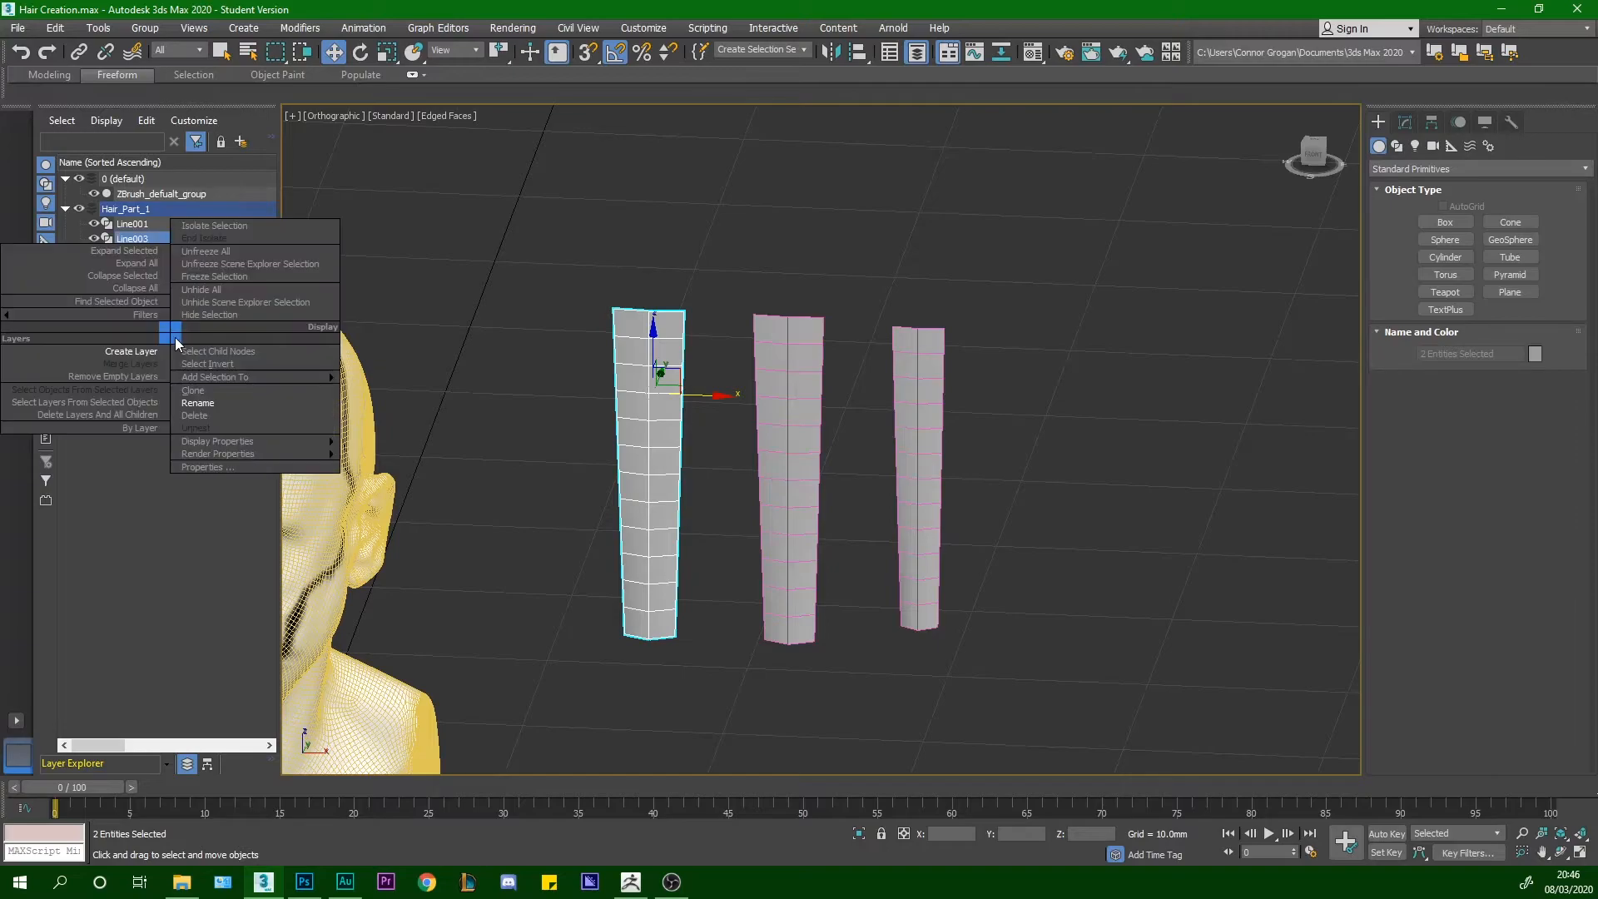
click(128, 356)
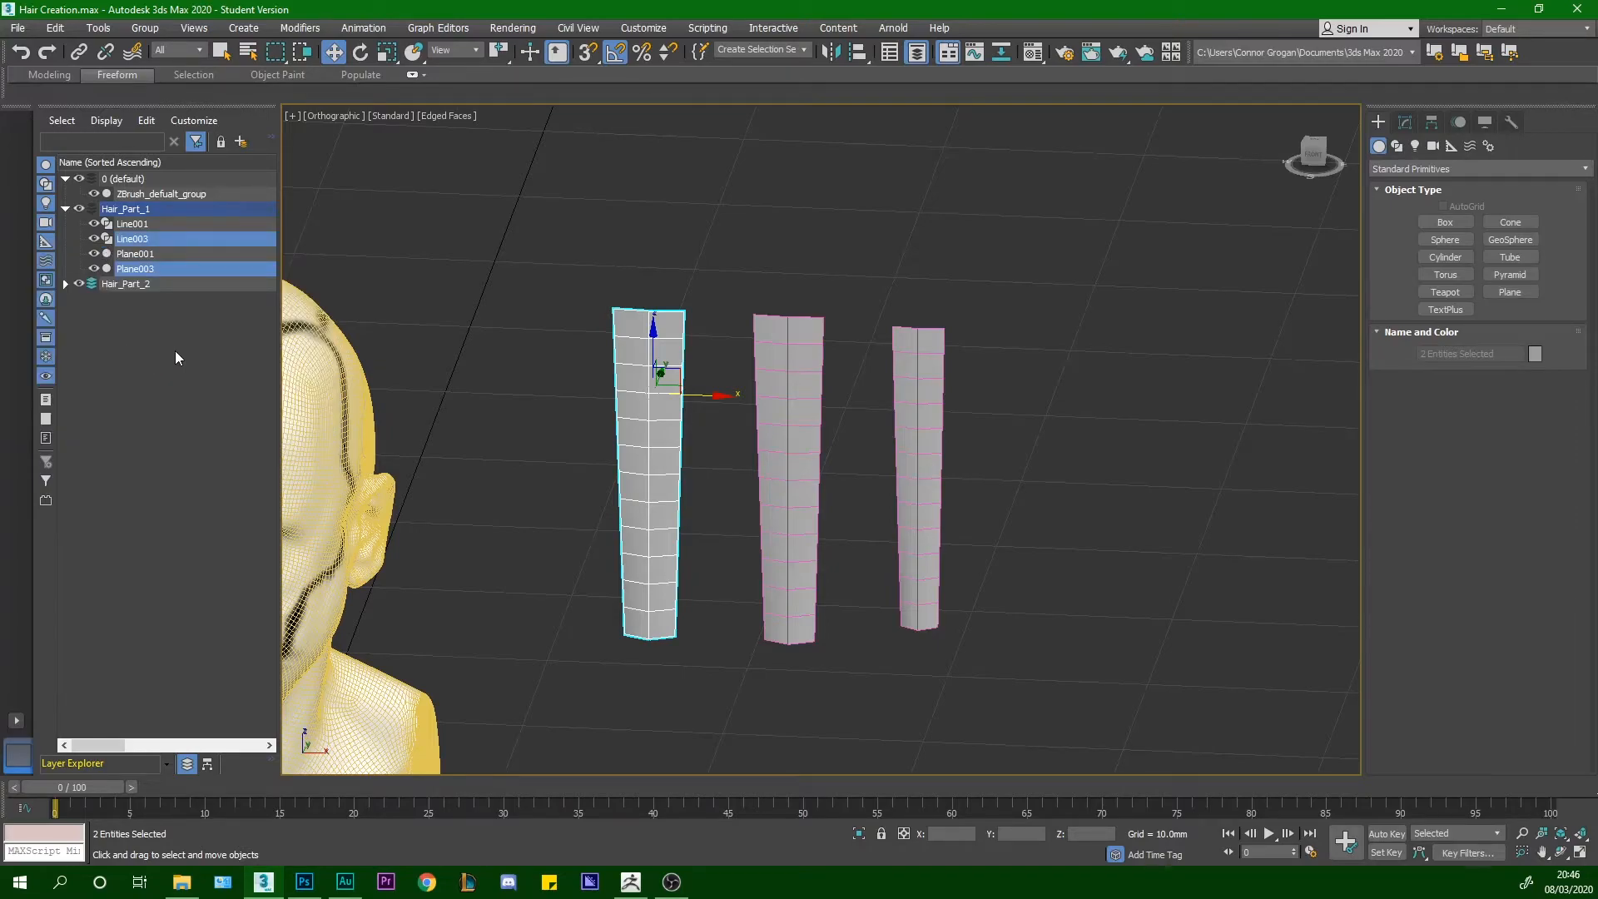
right_click(142, 351)
click(134, 366)
click(133, 363)
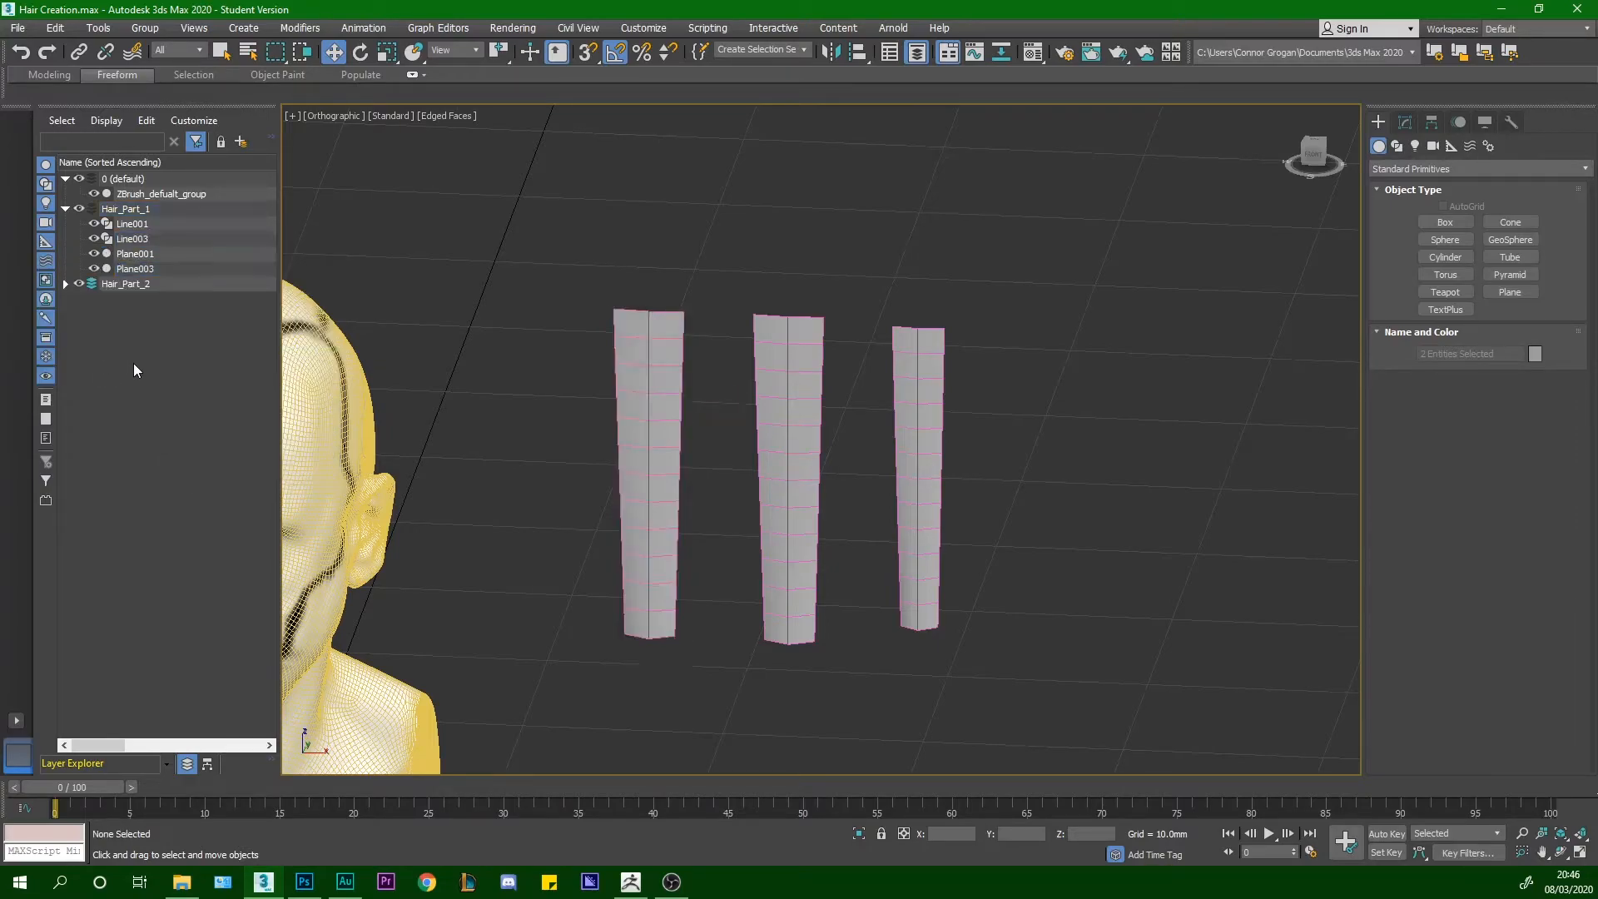
right_click(172, 360)
click(132, 377)
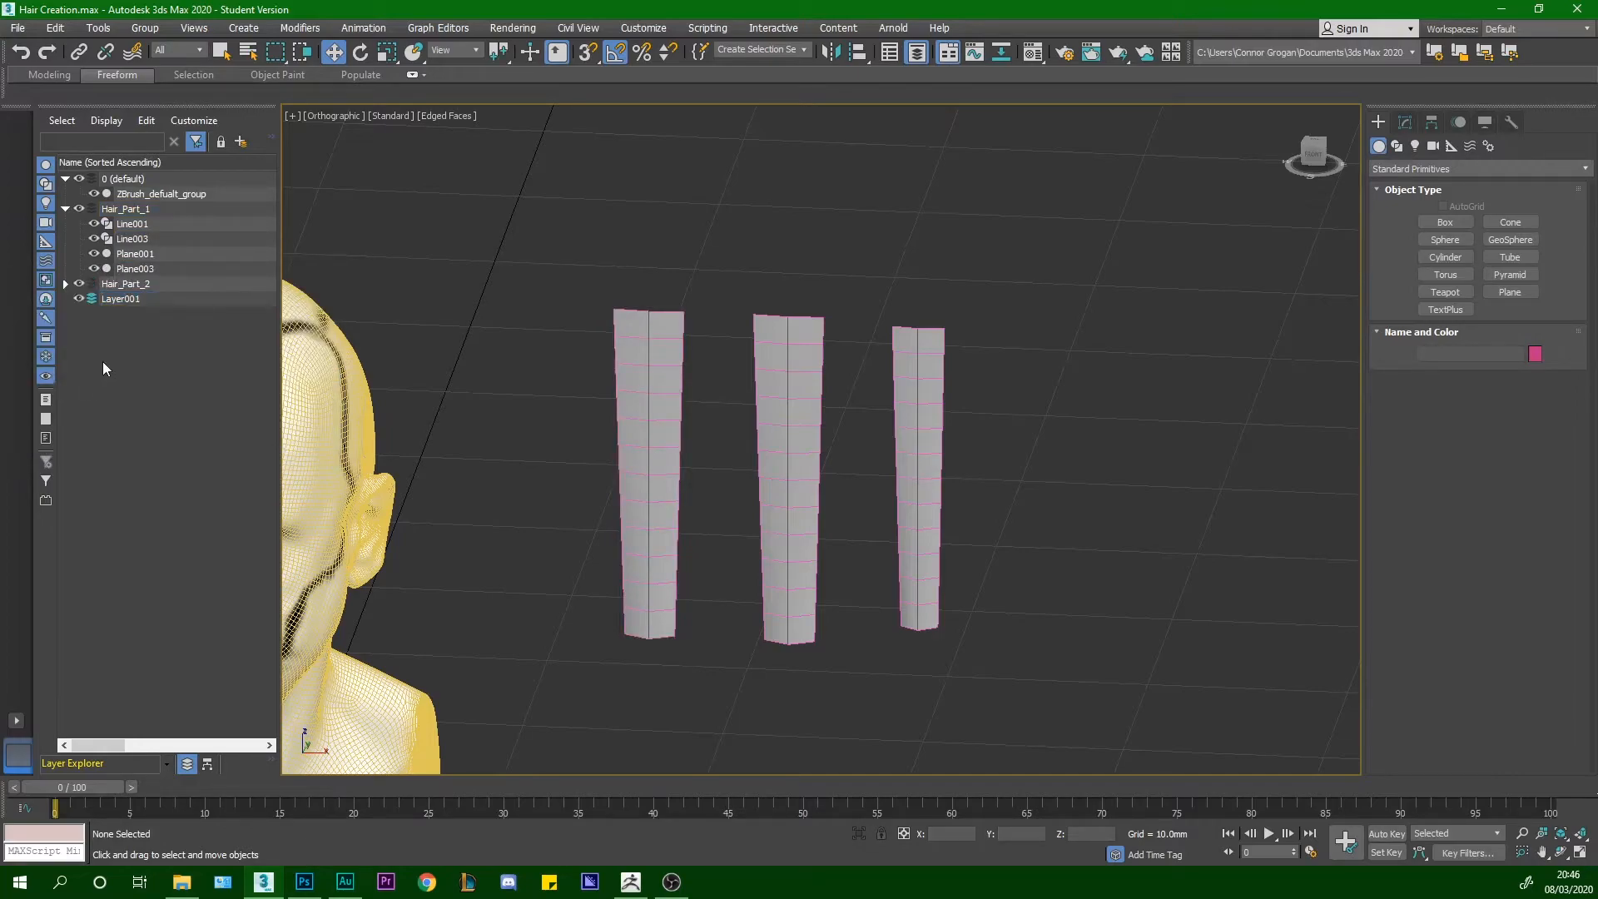
right_click(125, 298)
click(172, 367)
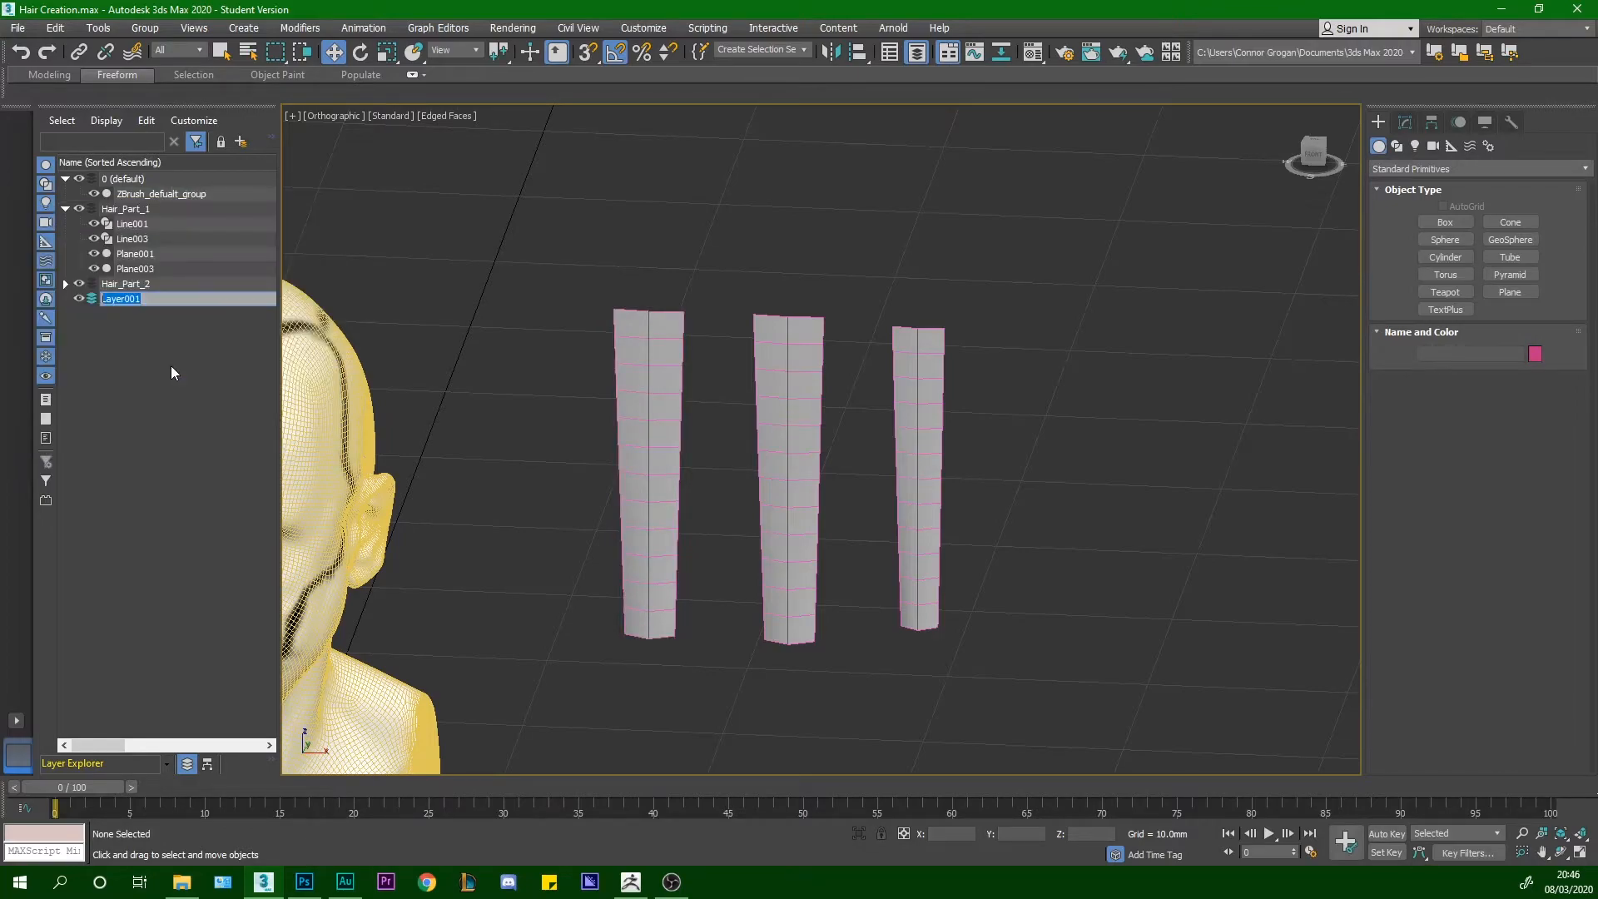
text(Hair_Part_3)
key(Return)
Move the copied strip's Line003 and Plane003 into Hair_Part_3 and expand the hair layers to show their contents
click(137, 224)
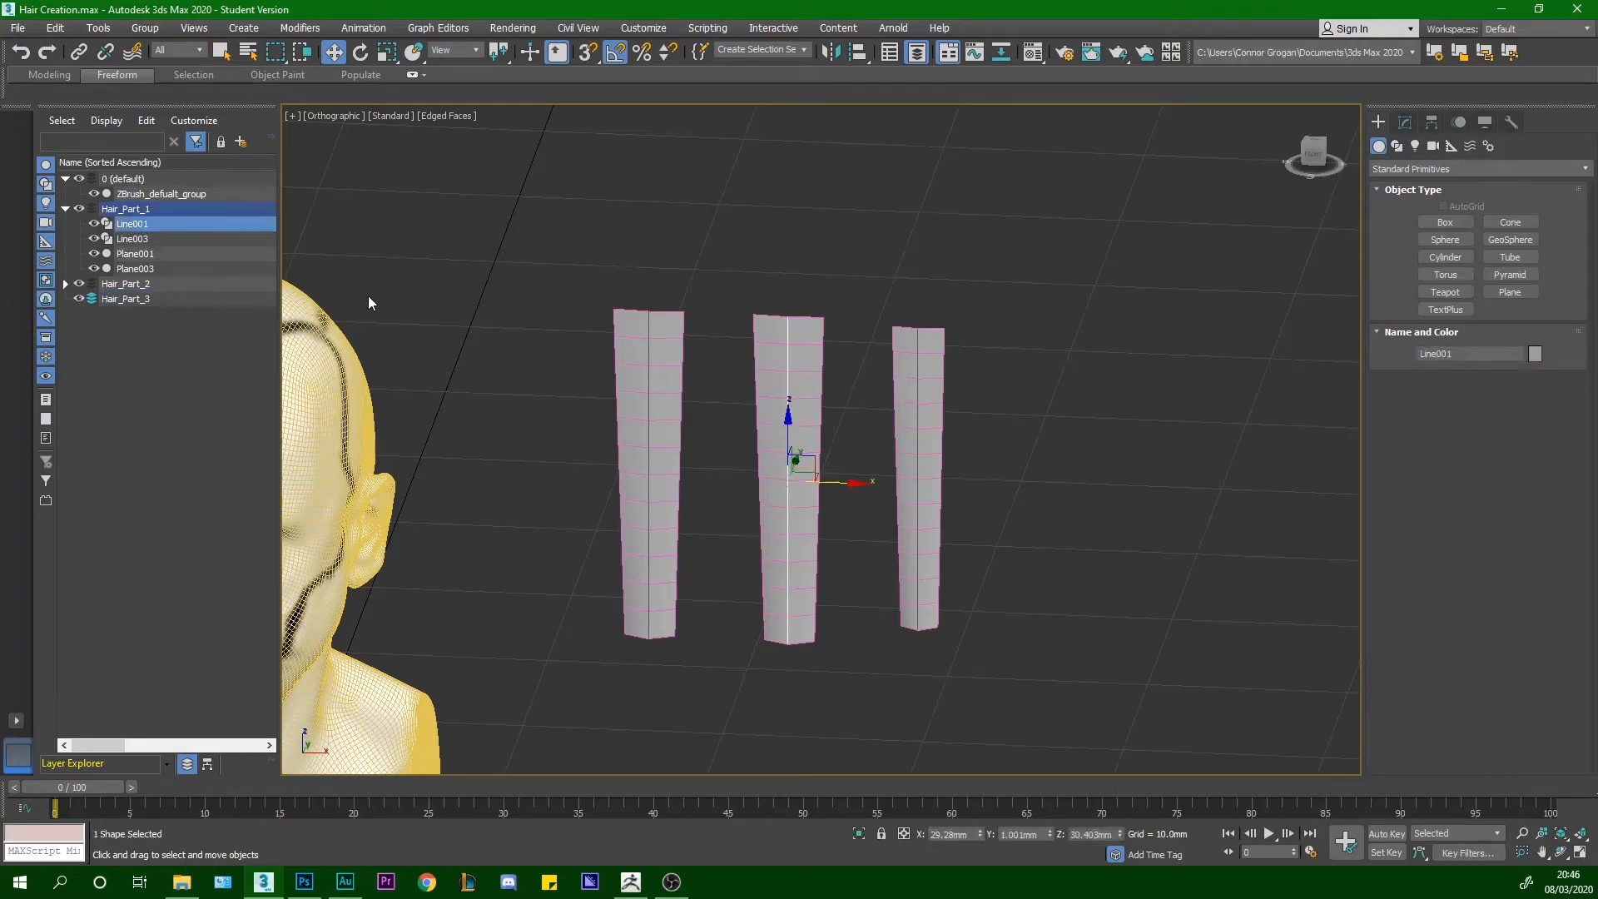
drag(588, 530, 678, 431)
drag(156, 236, 152, 299)
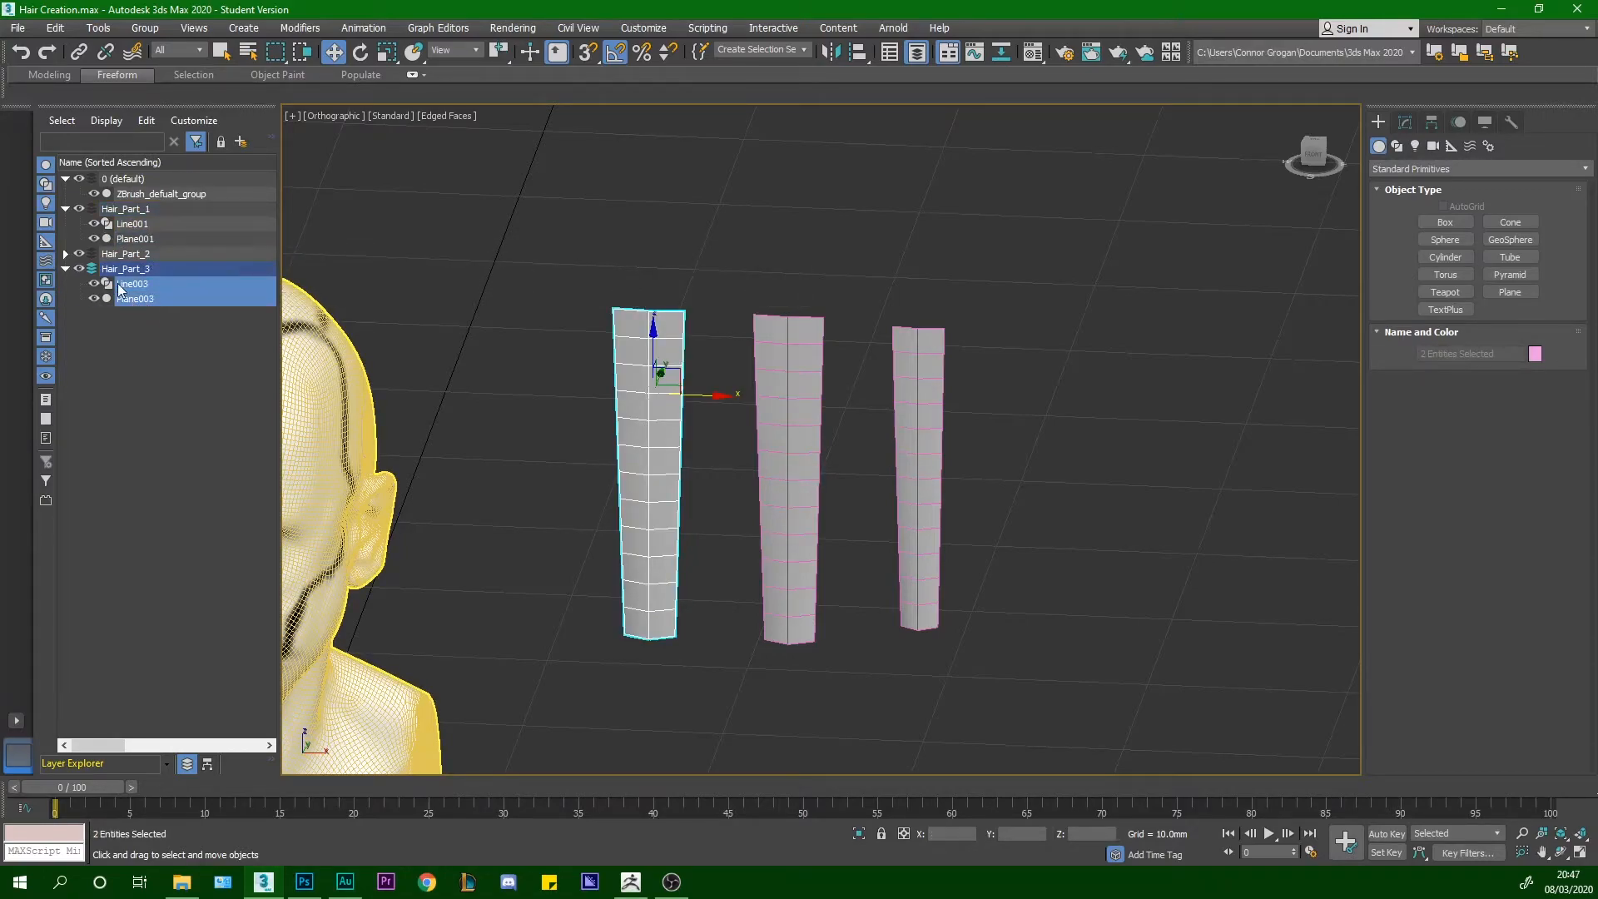
click(66, 254)
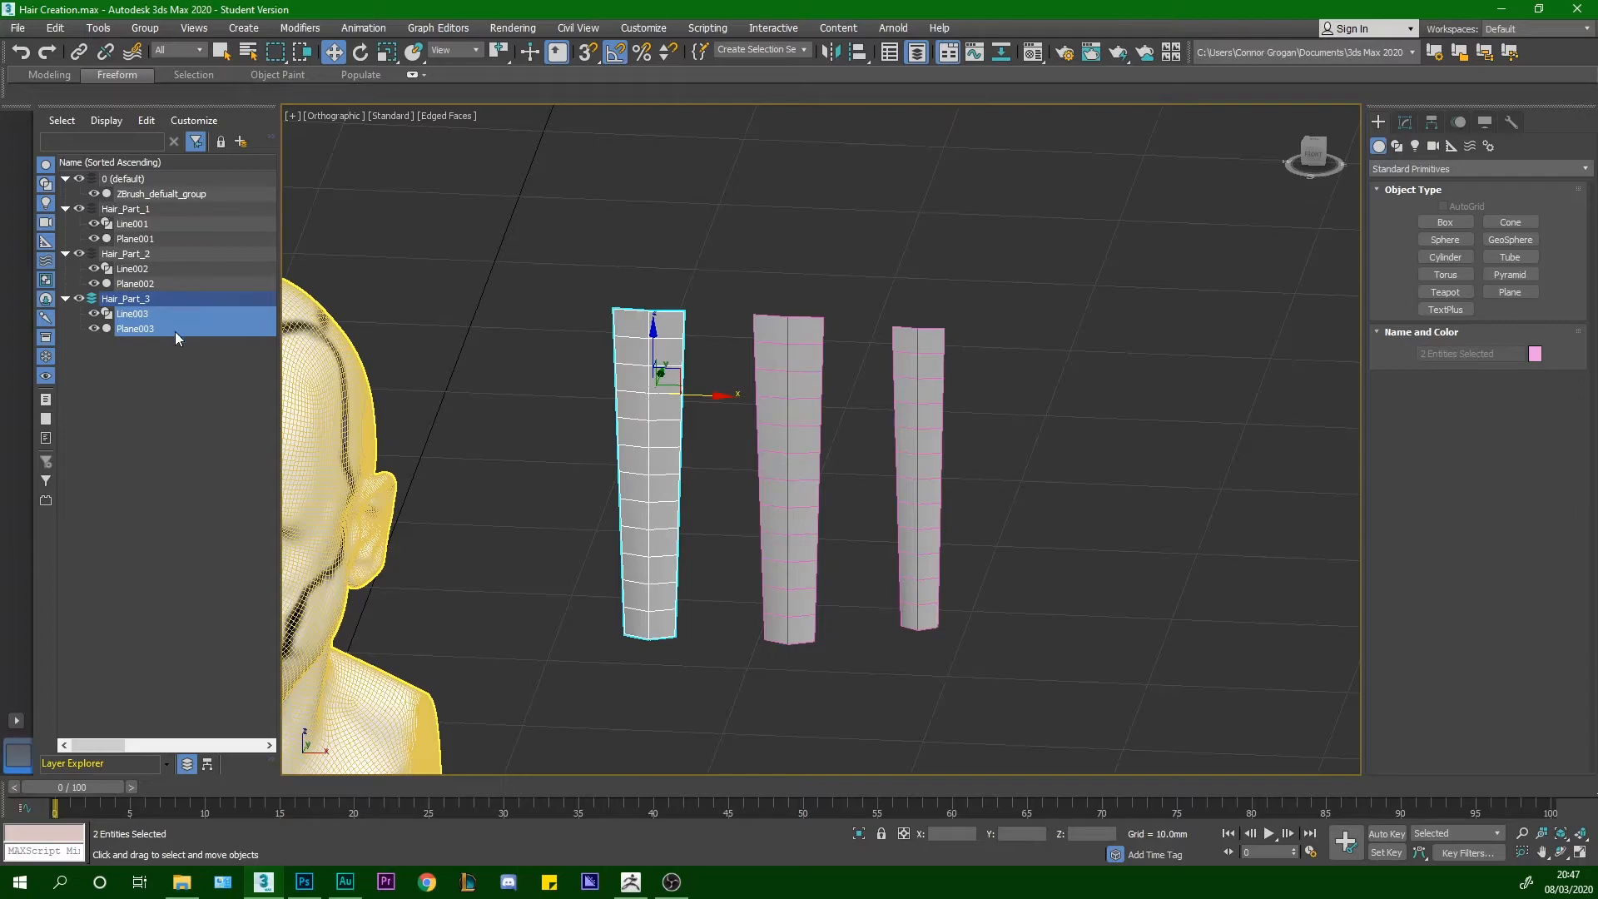
click(464, 366)
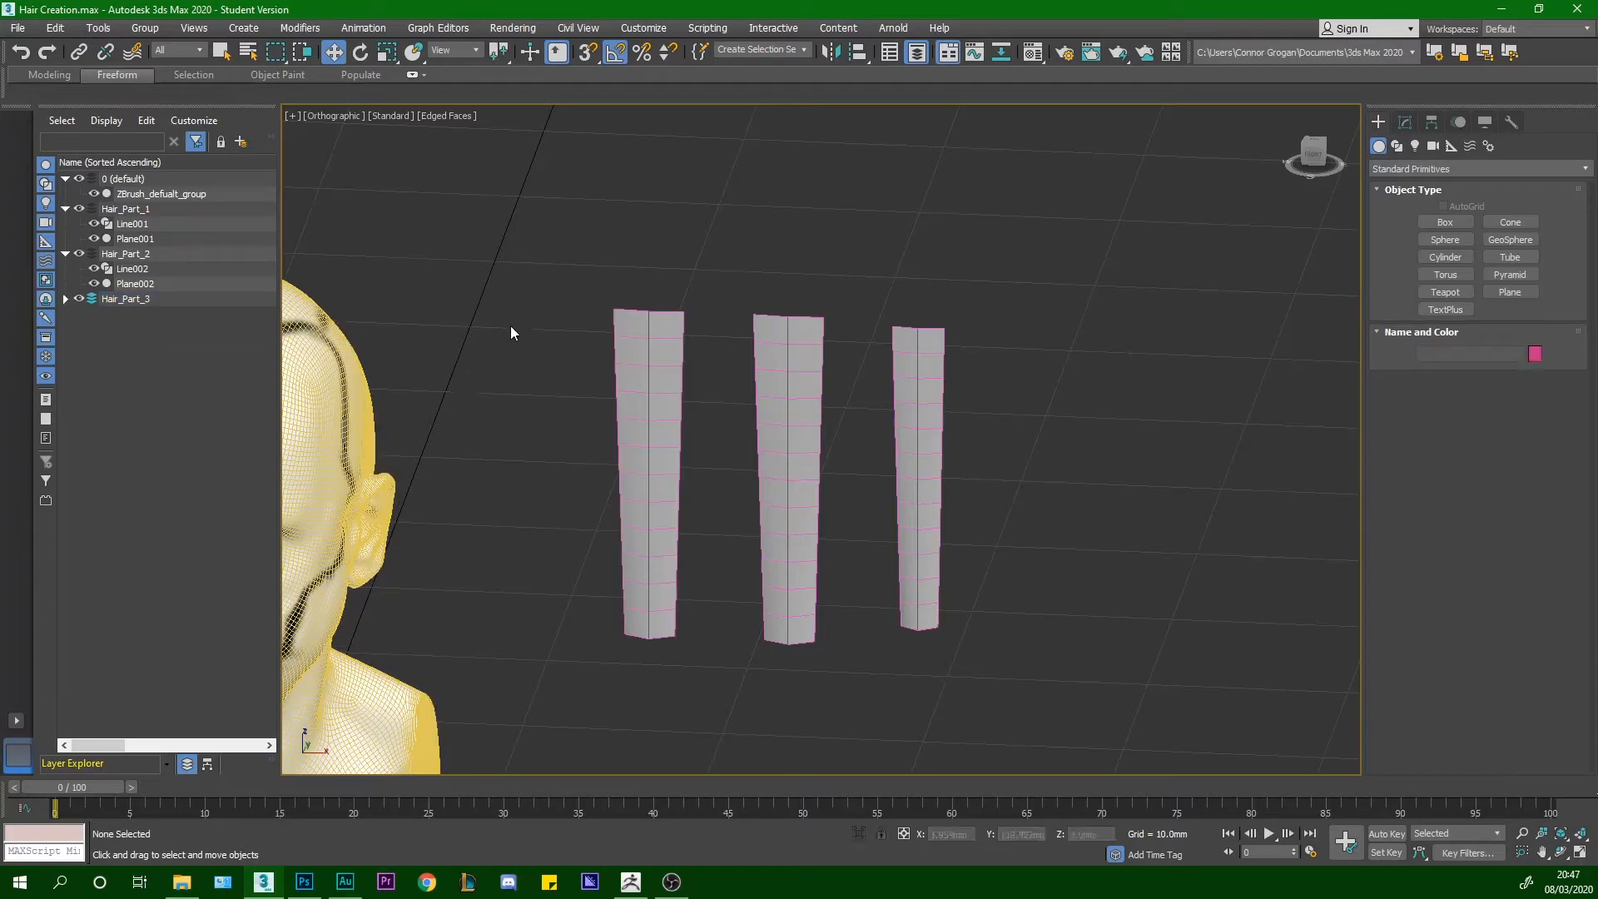
click(66, 299)
Scale the Hair_Part_3 strip and its spline wider and longer than the original strip
drag(581, 475, 708, 326)
scroll(687, 336, up, 3)
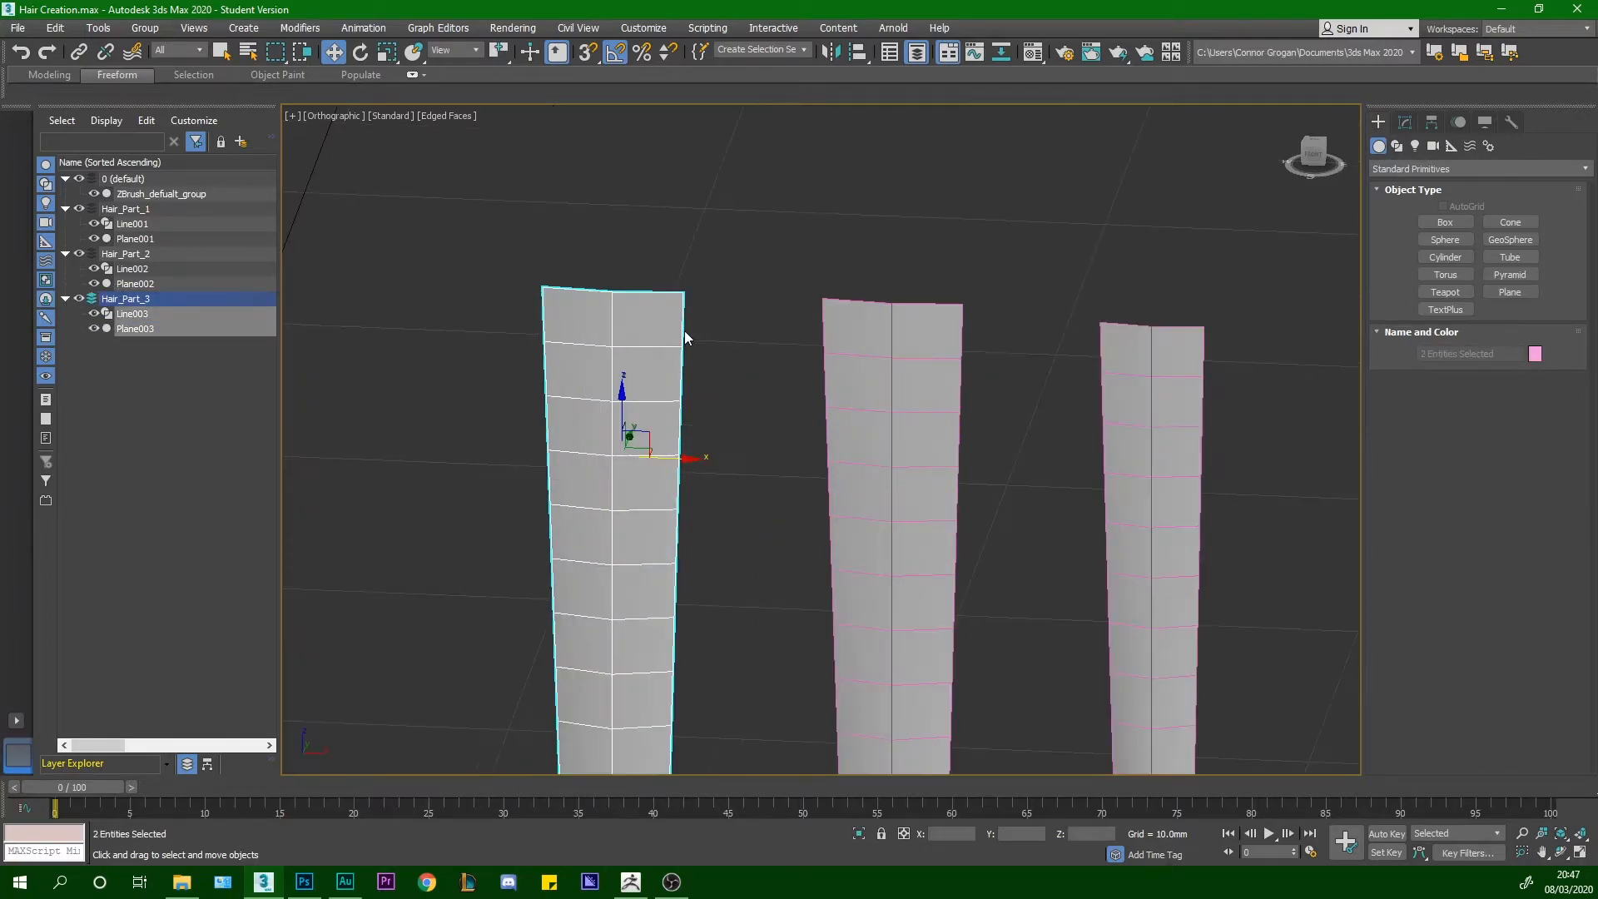
click(385, 53)
drag(385, 53, 386, 77)
drag(703, 463, 718, 461)
key(r)
scroll(712, 402, down, 5)
scroll(709, 431, up, 3)
key(r)
drag(668, 354, 668, 328)
scroll(857, 391, up, 3)
middle_drag(864, 395, 736, 331)
scroll(737, 347, down, 3)
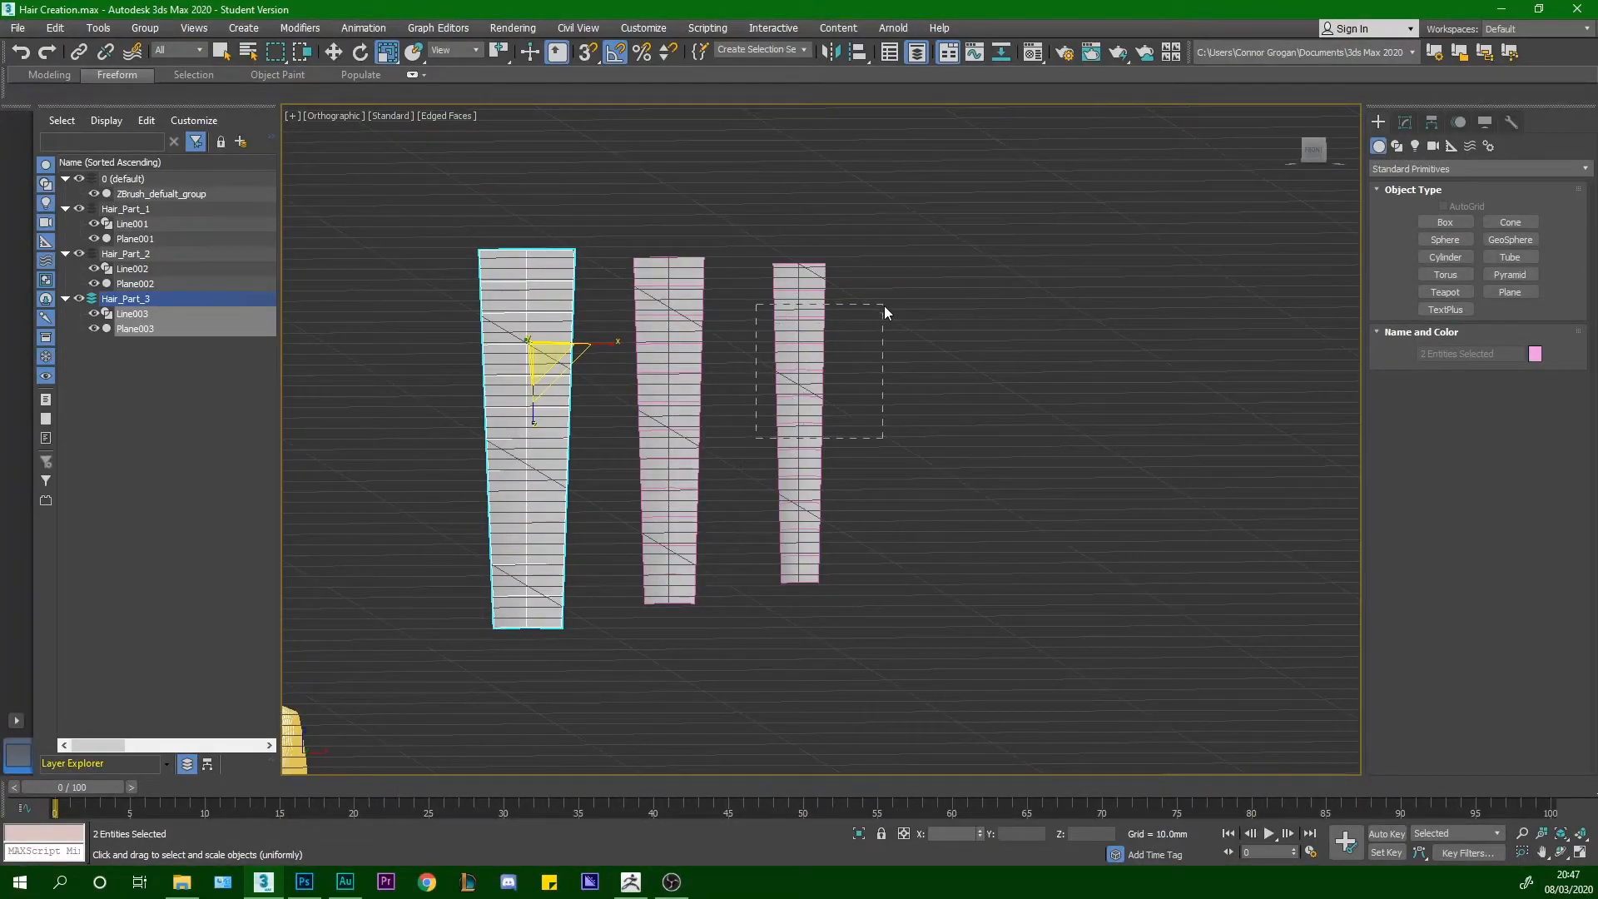
Copy the narrow Hair_Part_2 strip together with its spline to its outer side, away from the head
drag(883, 308, 883, 309)
alt+middle_drag(884, 308, 907, 366)
click(333, 51)
drag(854, 338, 947, 316)
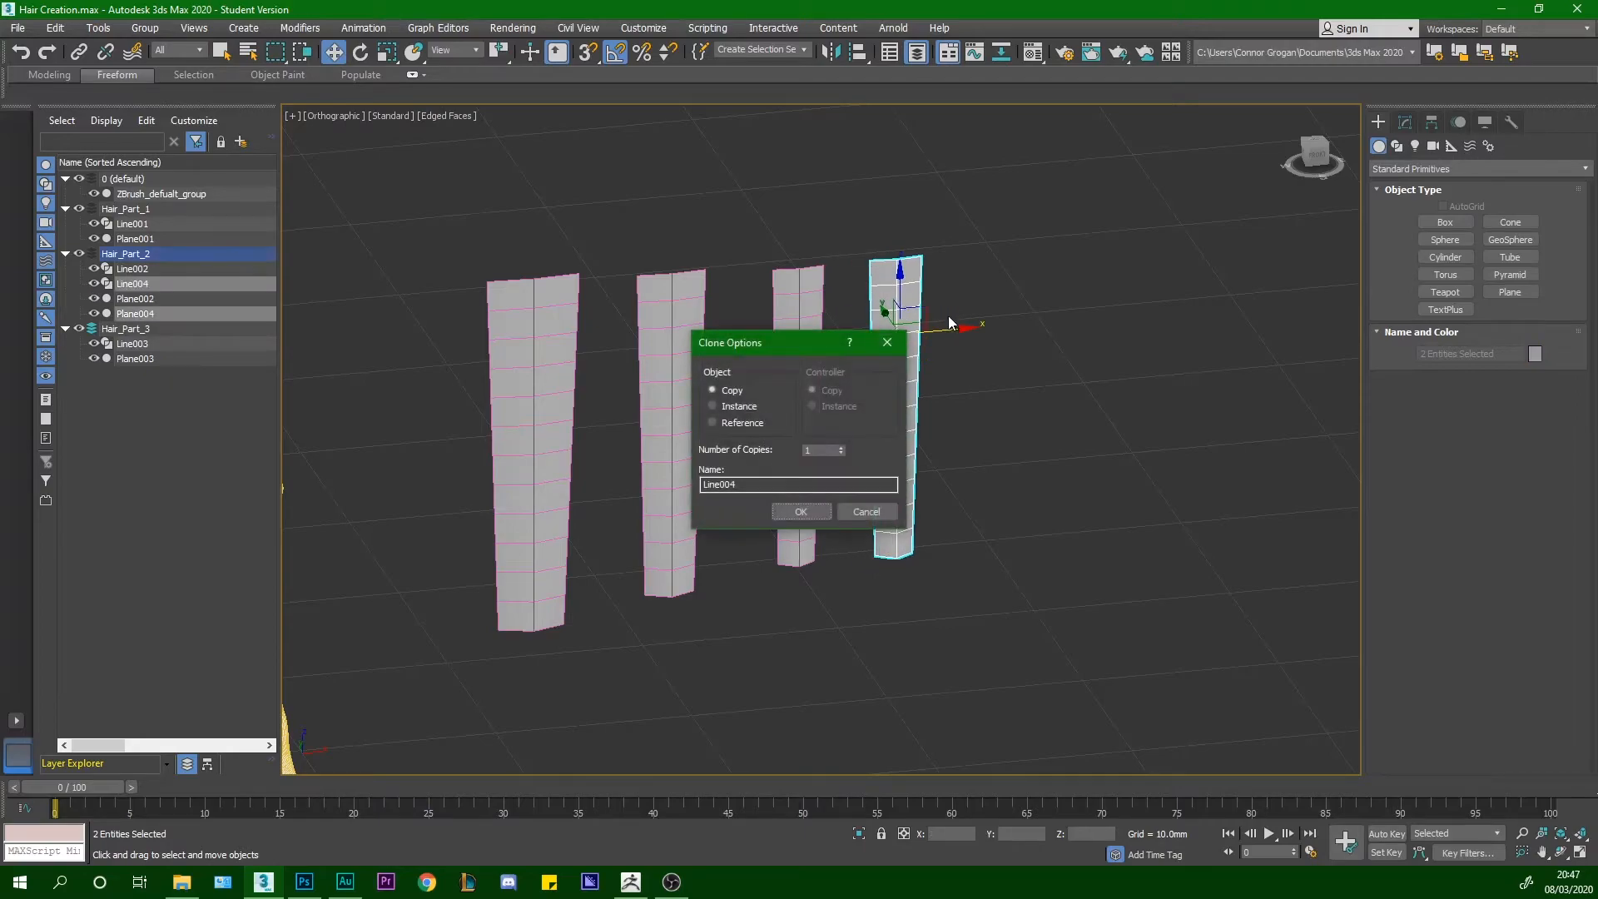
click(813, 515)
Create a layer from the copied Line004 and Plane004 and name it Hair_Part_4
right_click(170, 424)
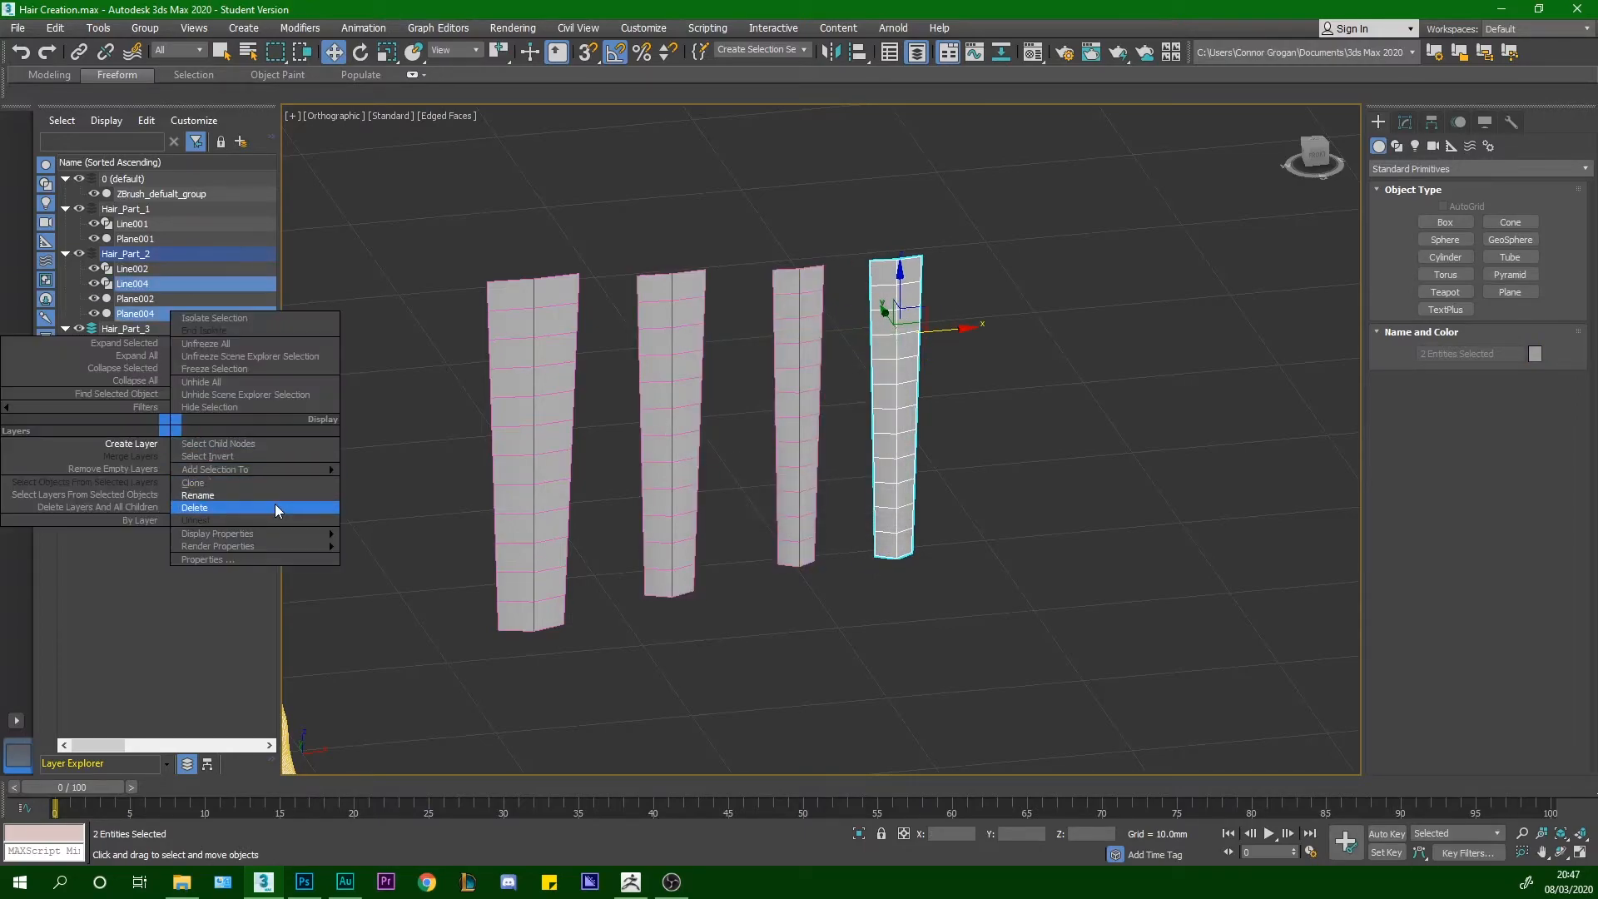
click(131, 445)
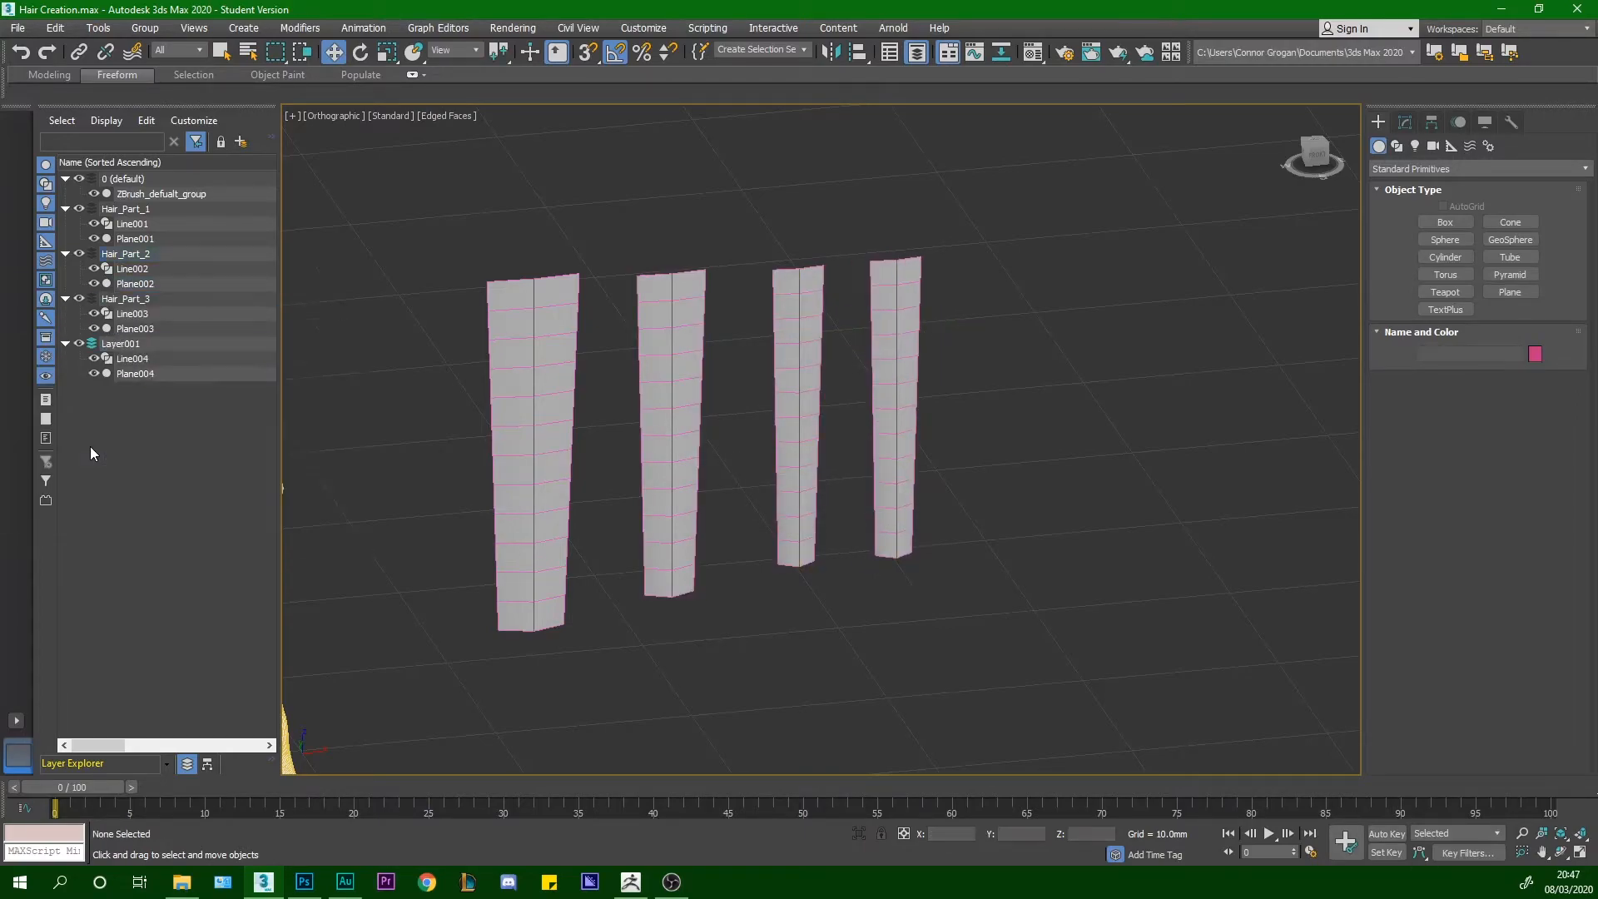
click(131, 348)
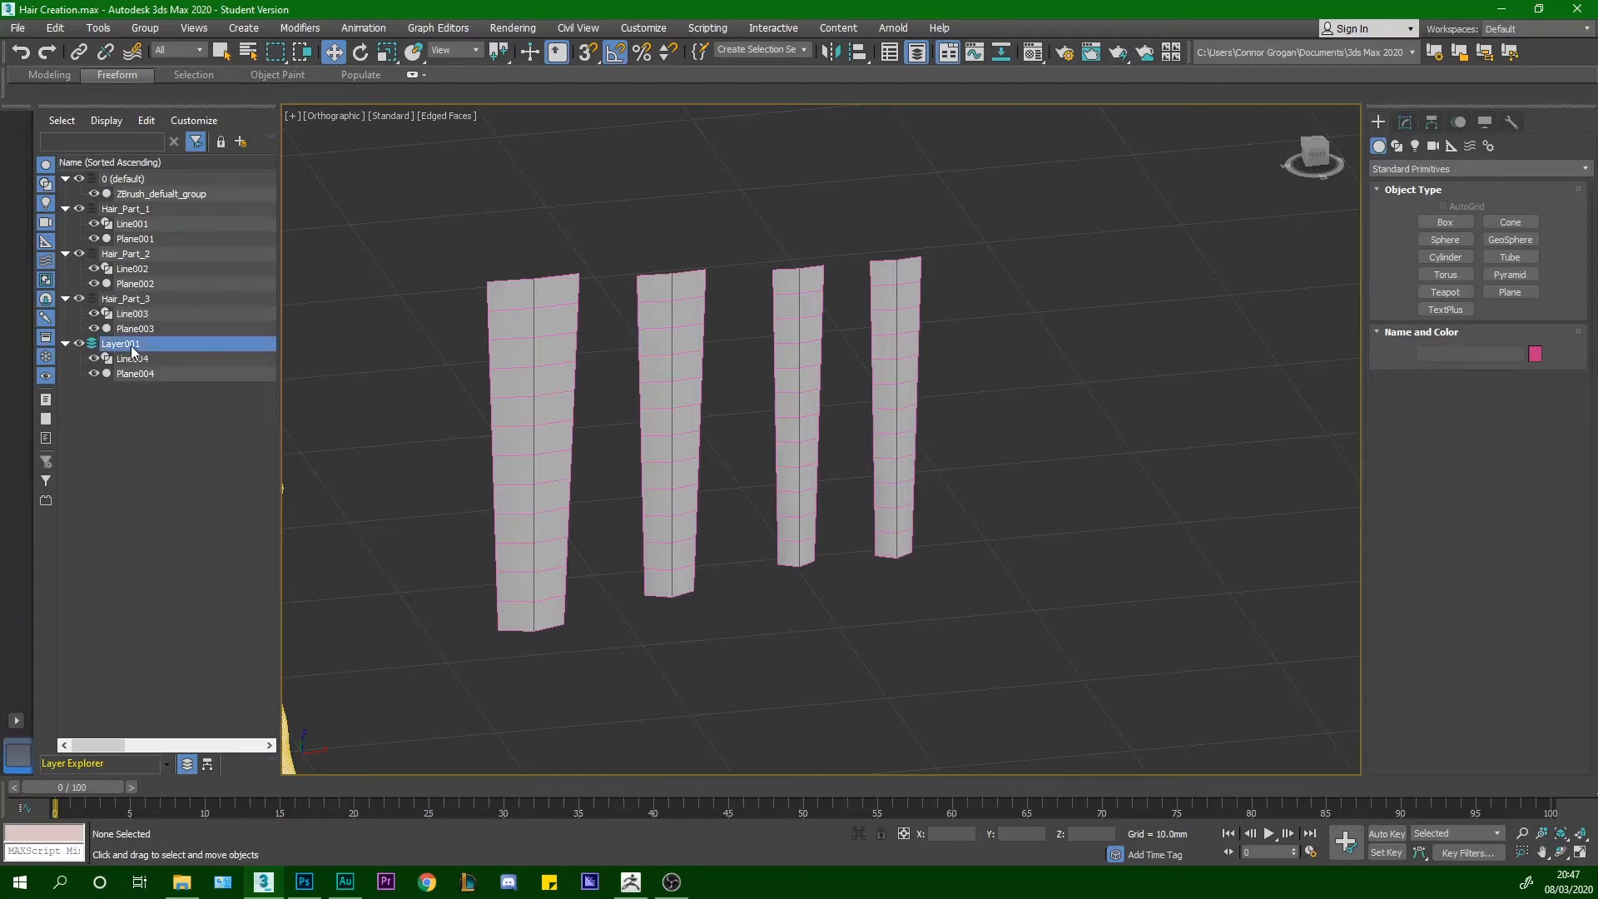
click(95, 374)
click(94, 373)
right_click(171, 343)
click(183, 413)
text(Hair_Part_4)
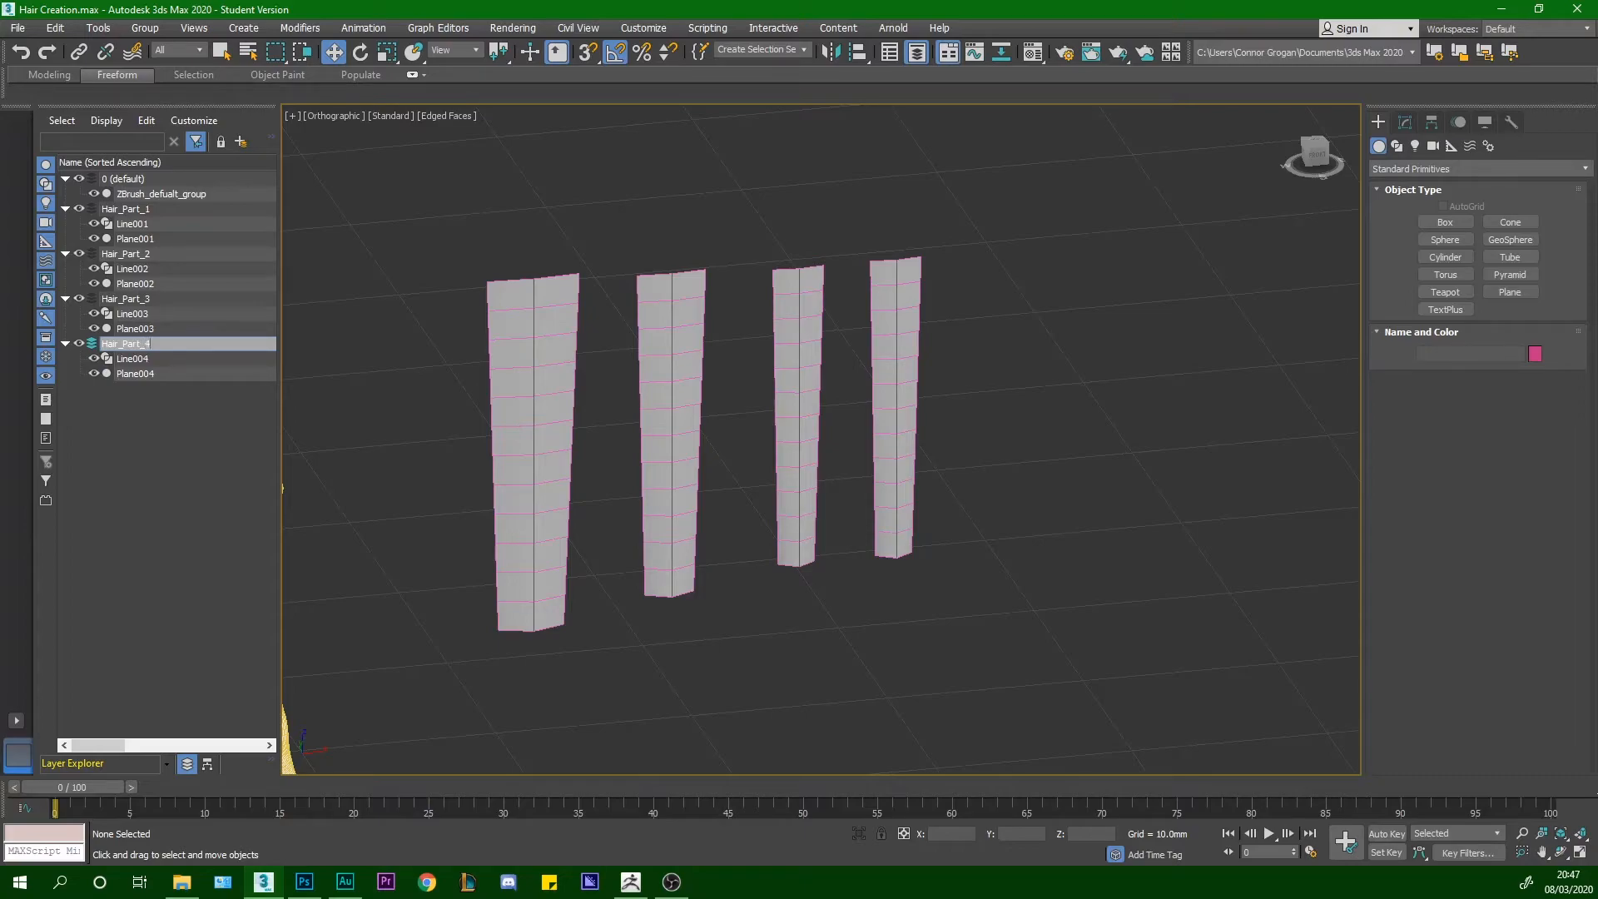
key(Return)
Scale the Hair_Part_4 strip and its spline narrower and shorter than the Hair_Part_2 strip
middle_drag(724, 356, 791, 391)
drag(791, 339, 684, 376)
click(387, 52)
scroll(673, 412, up, 2)
scroll(652, 356, down, 4)
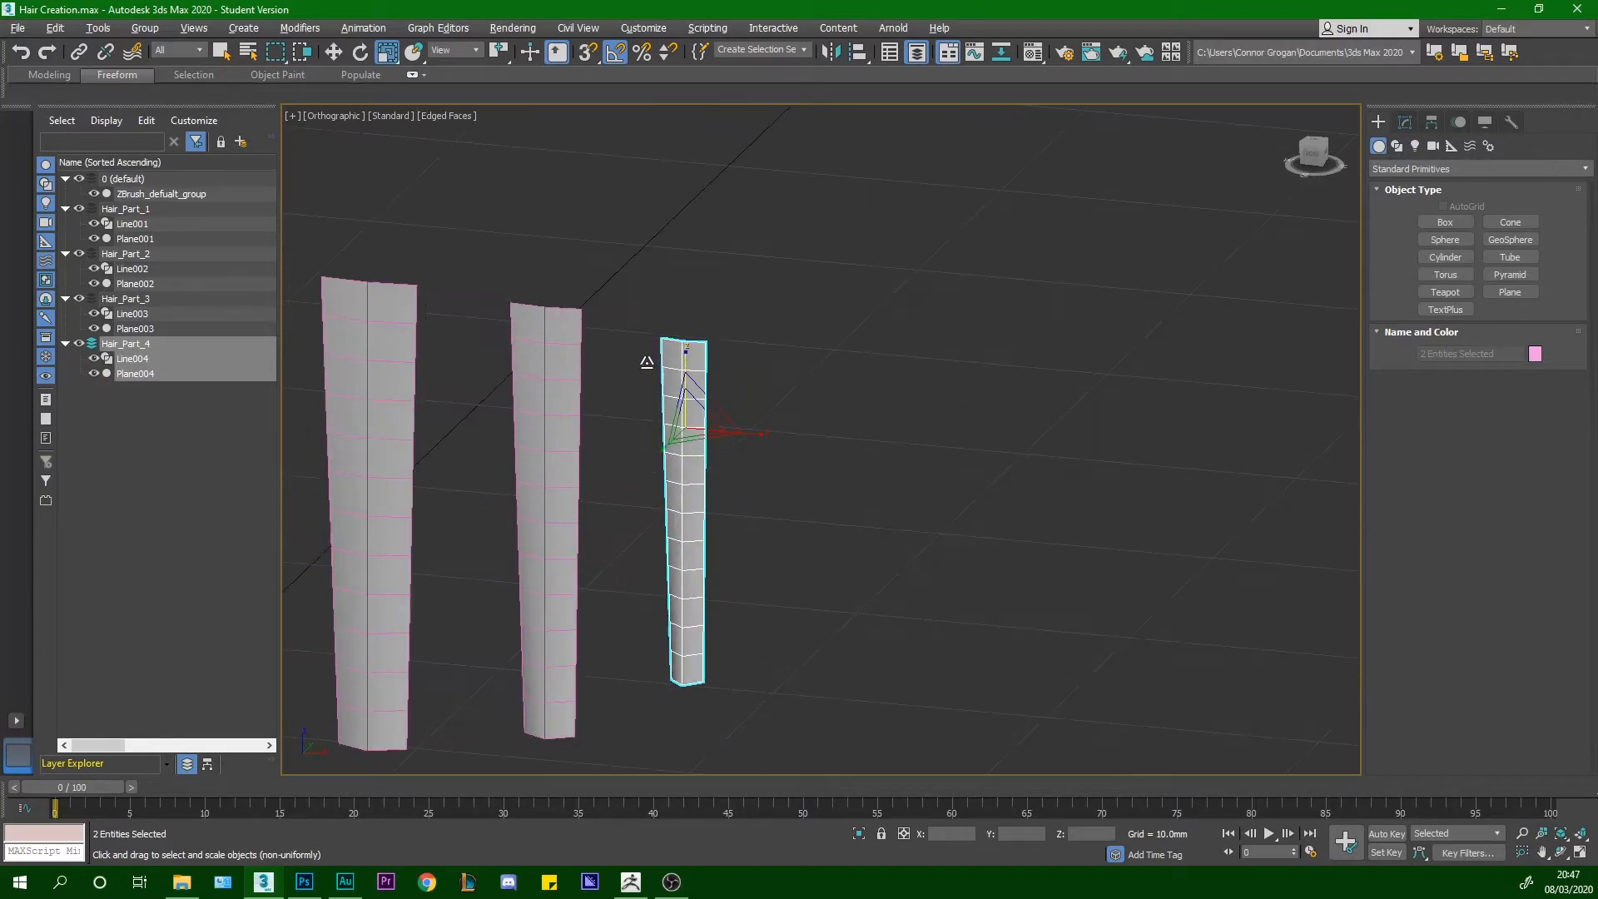
scroll(671, 336, up, 4)
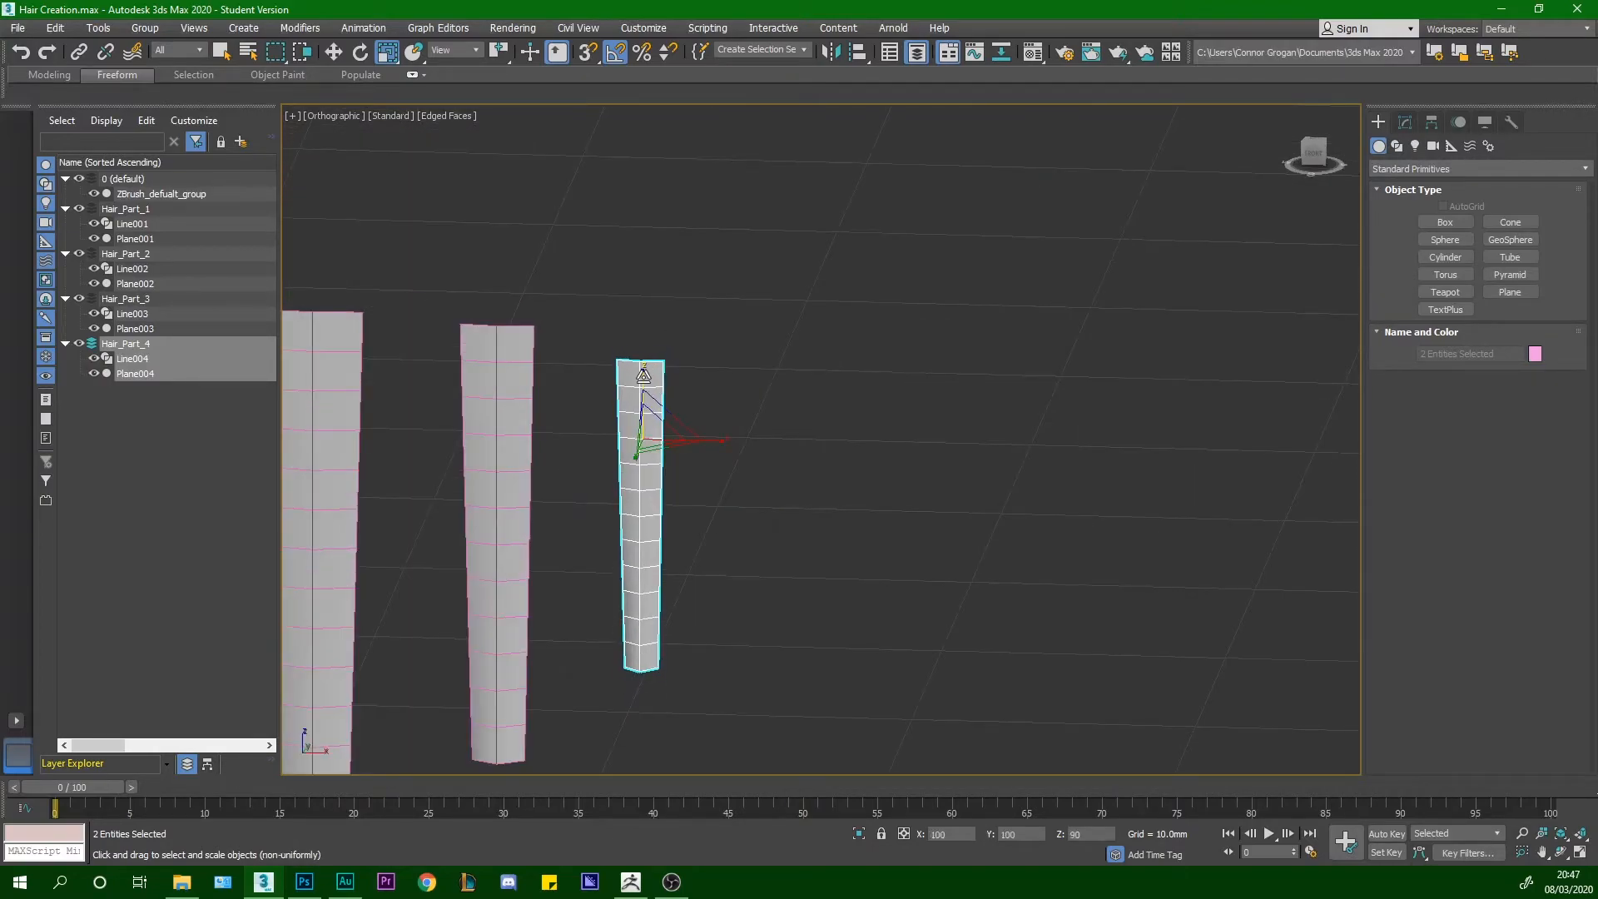
scroll(643, 366, down, 3)
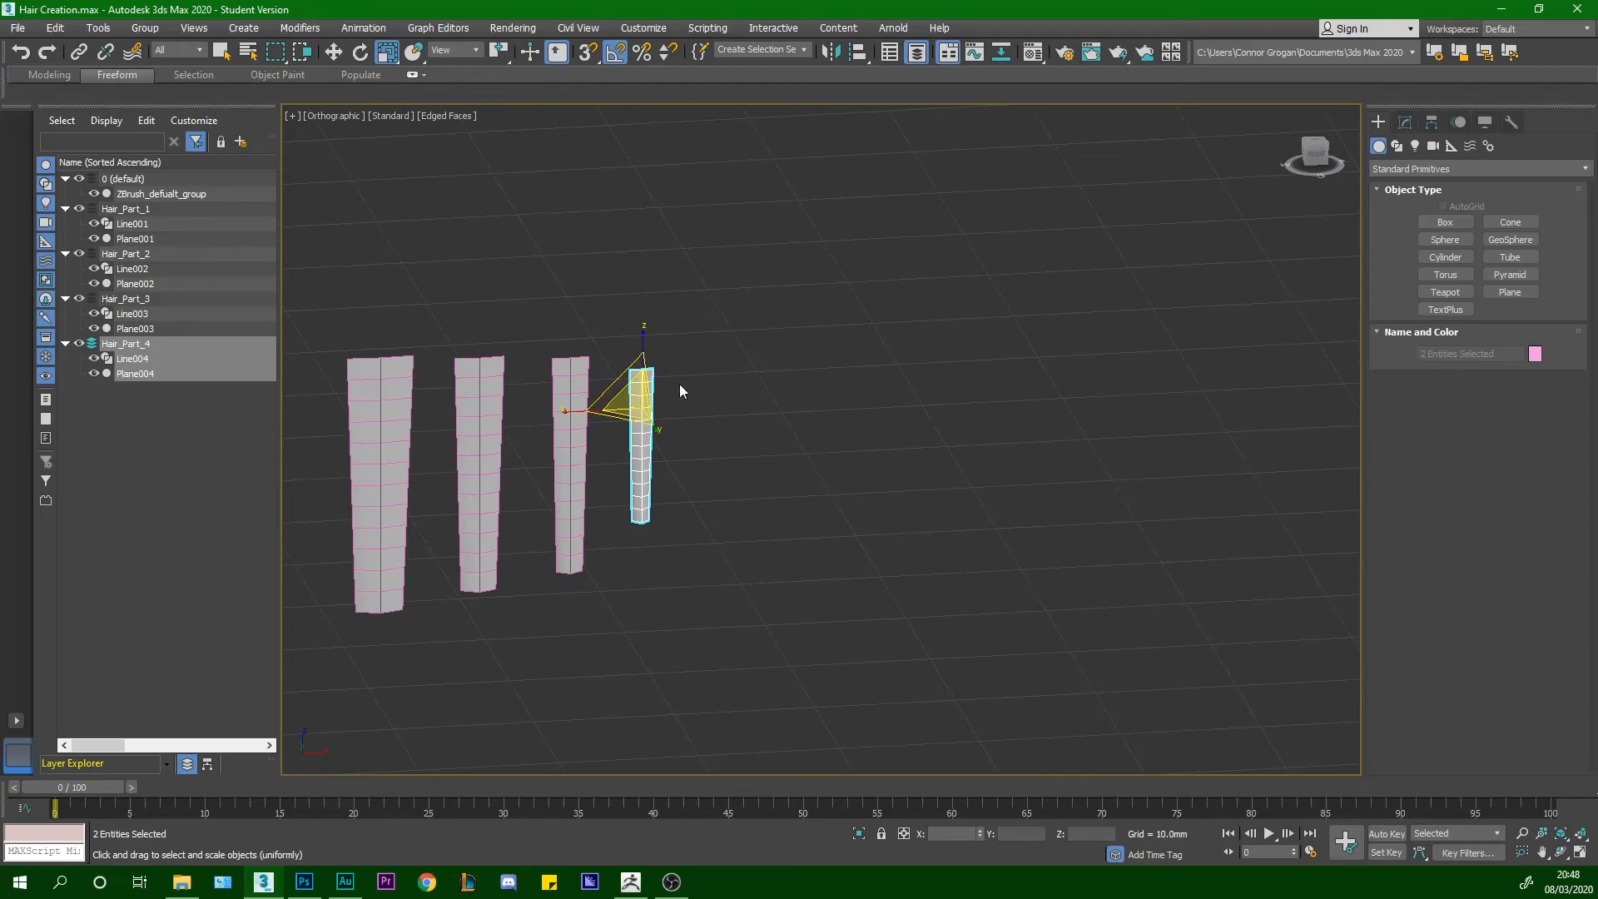
middle_drag(679, 383, 714, 366)
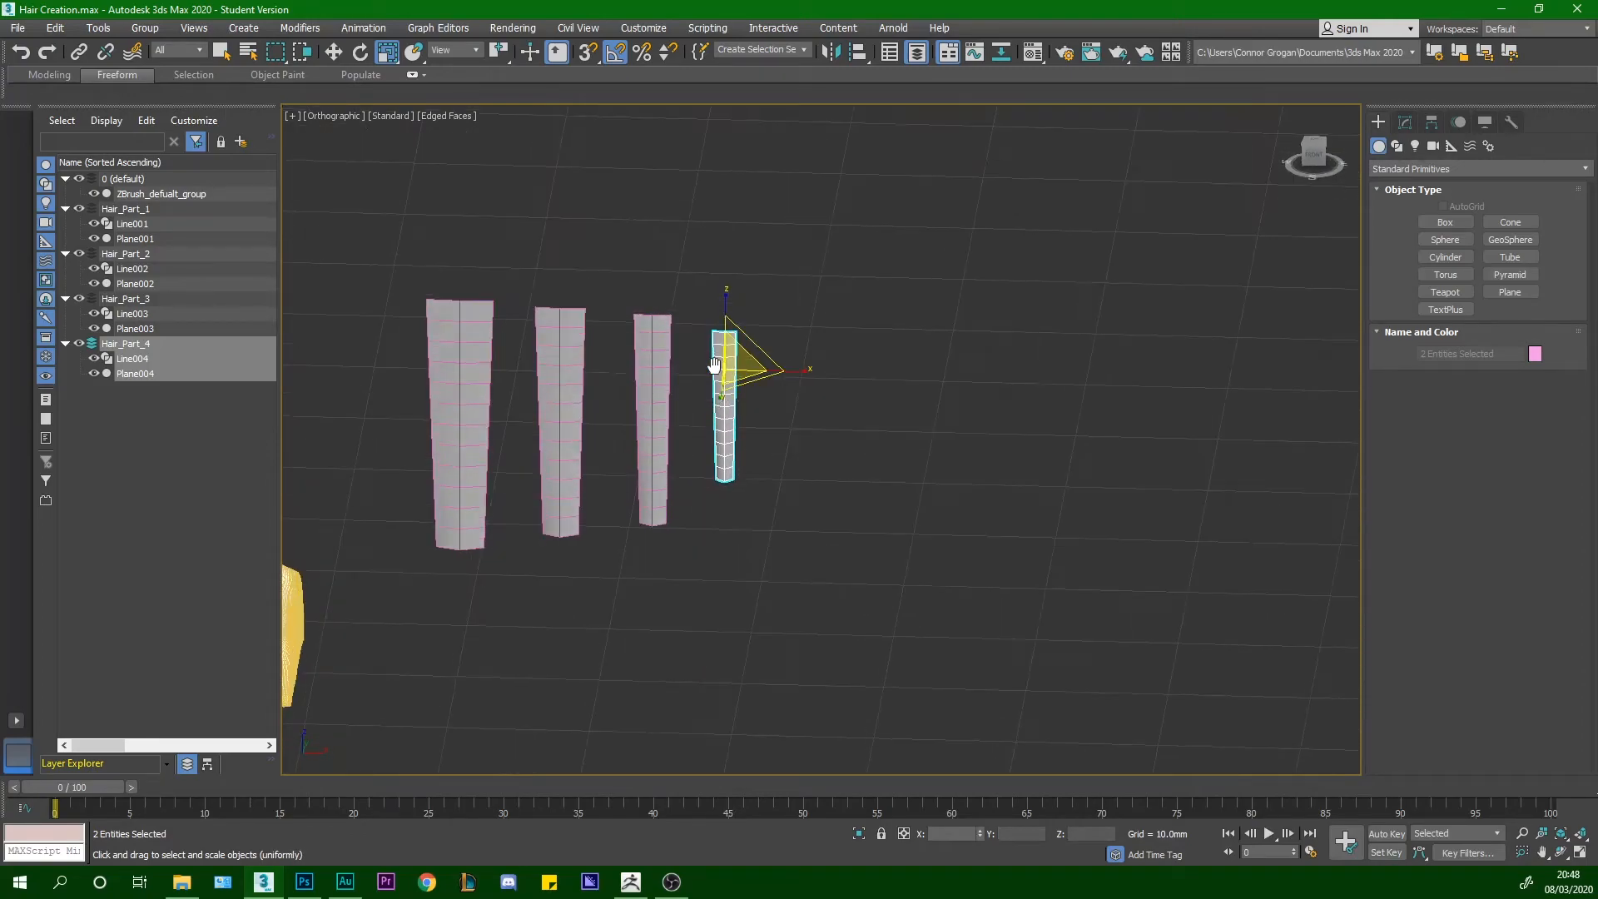
scroll(715, 334, up, 3)
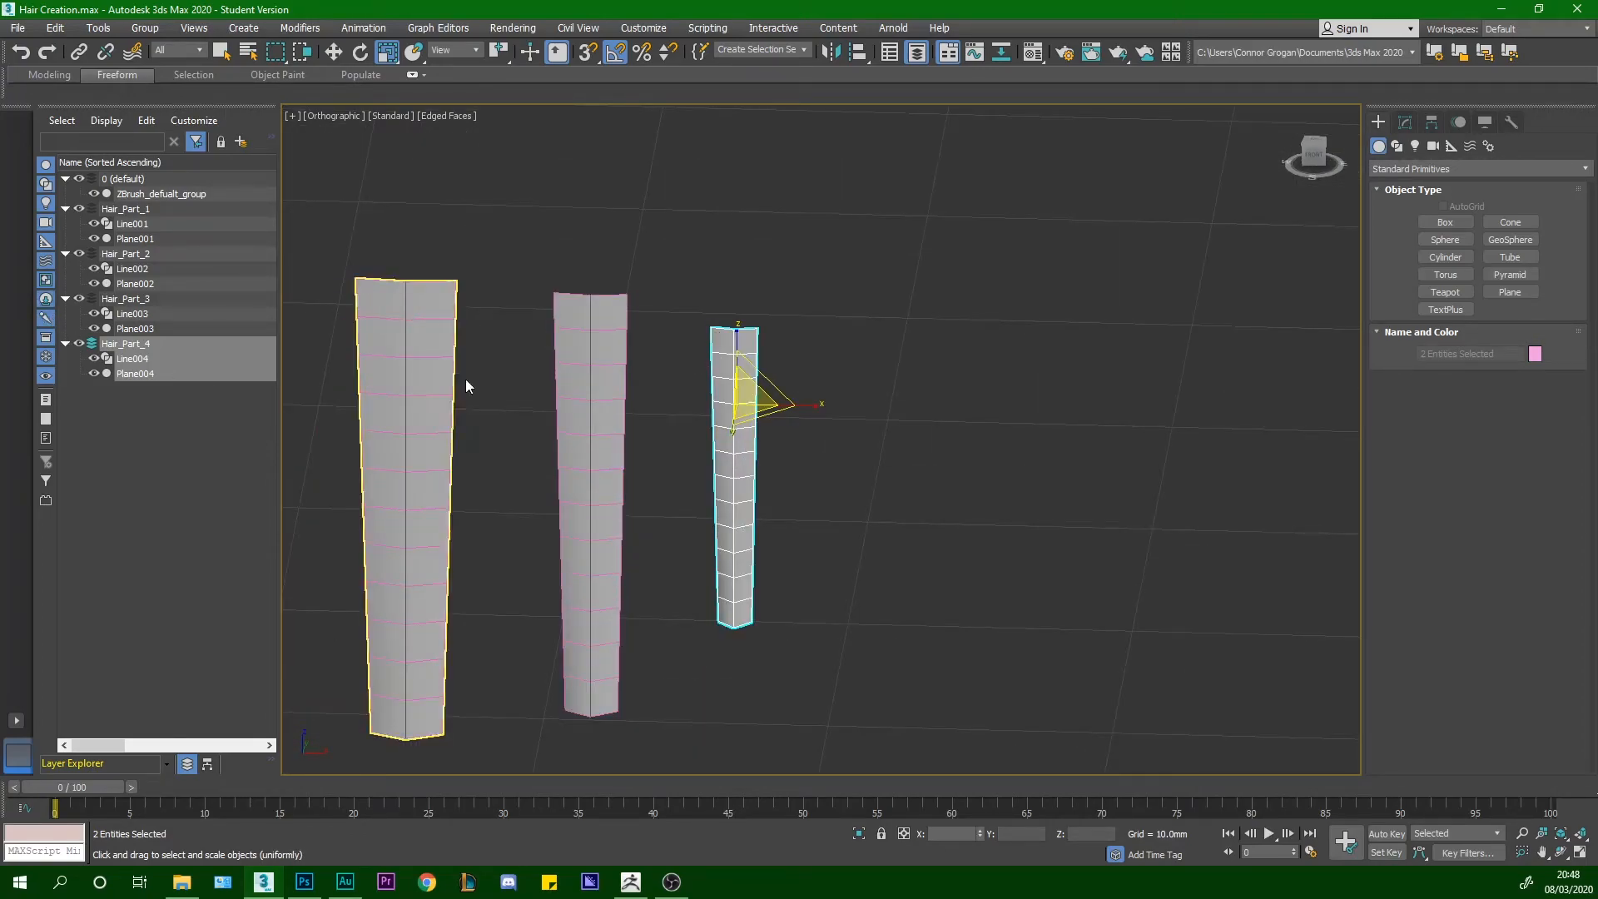
click(901, 350)
drag(799, 276, 736, 391)
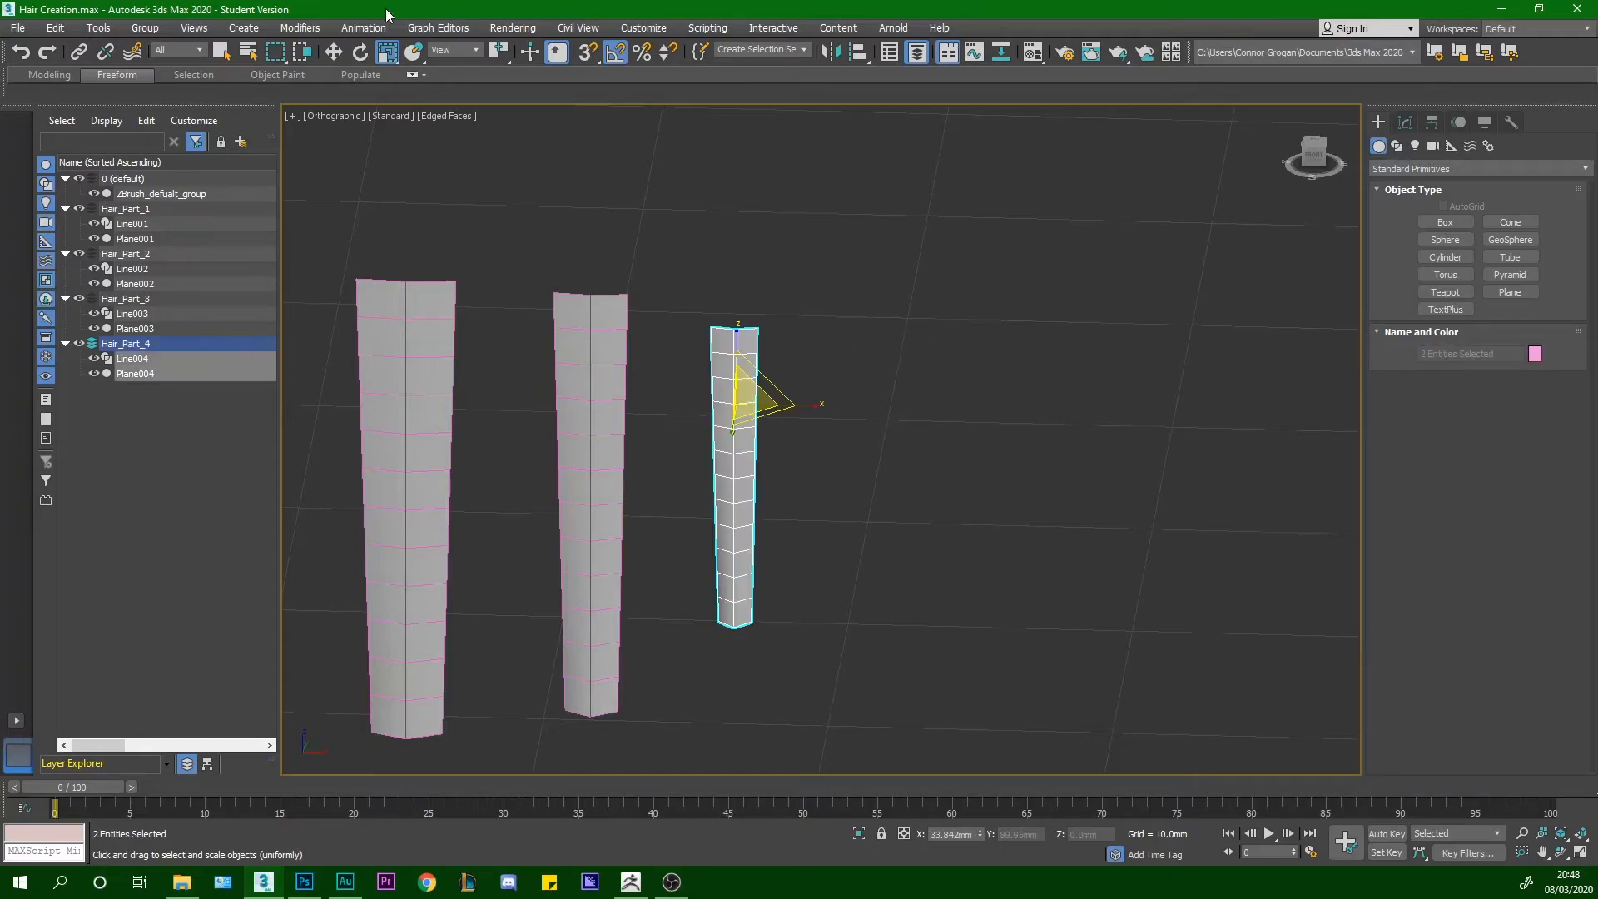
Check the hair reference photos in Photoshop, and copy the Hair_Part_4 strip with its spline to its outer side, away from the head
click(338, 51)
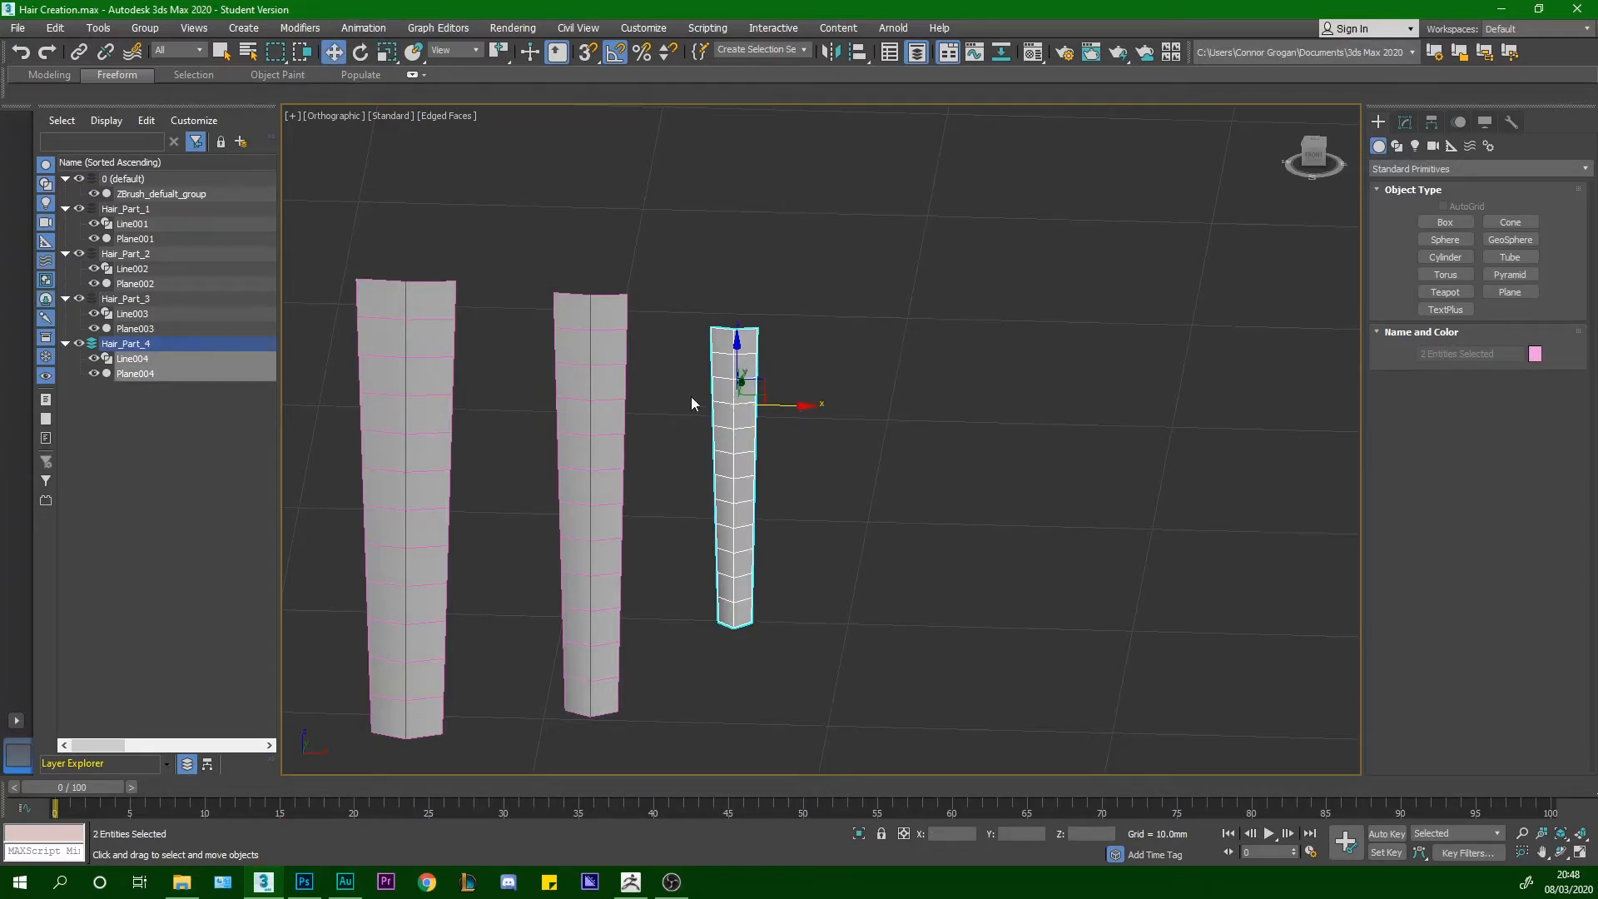
key(alt+Tab)
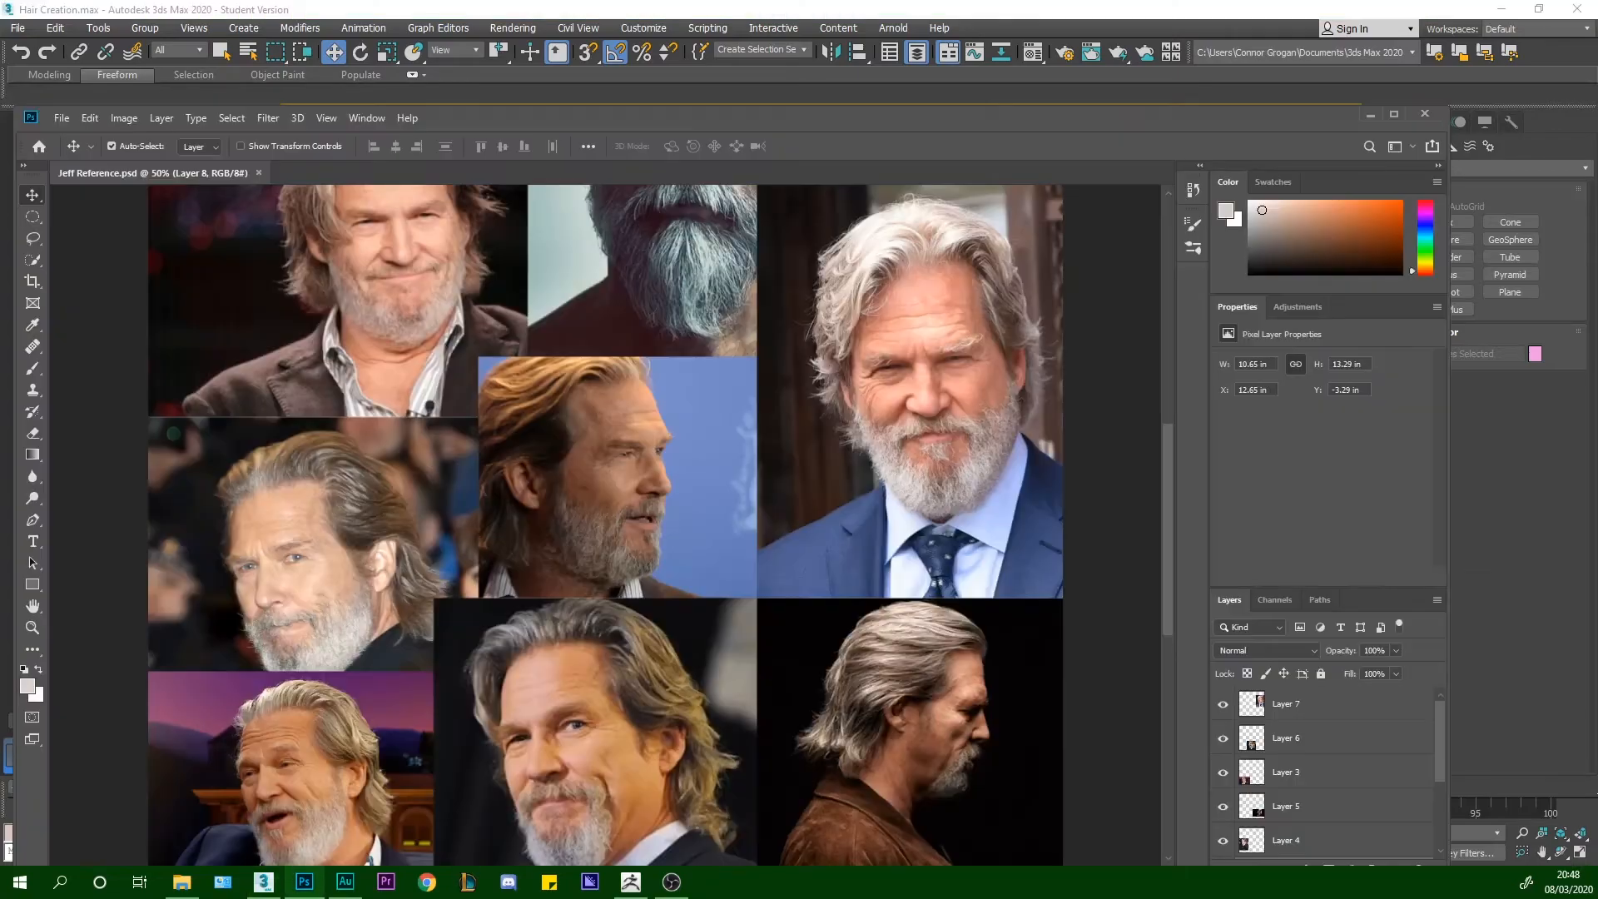
scroll(994, 622, up, 1)
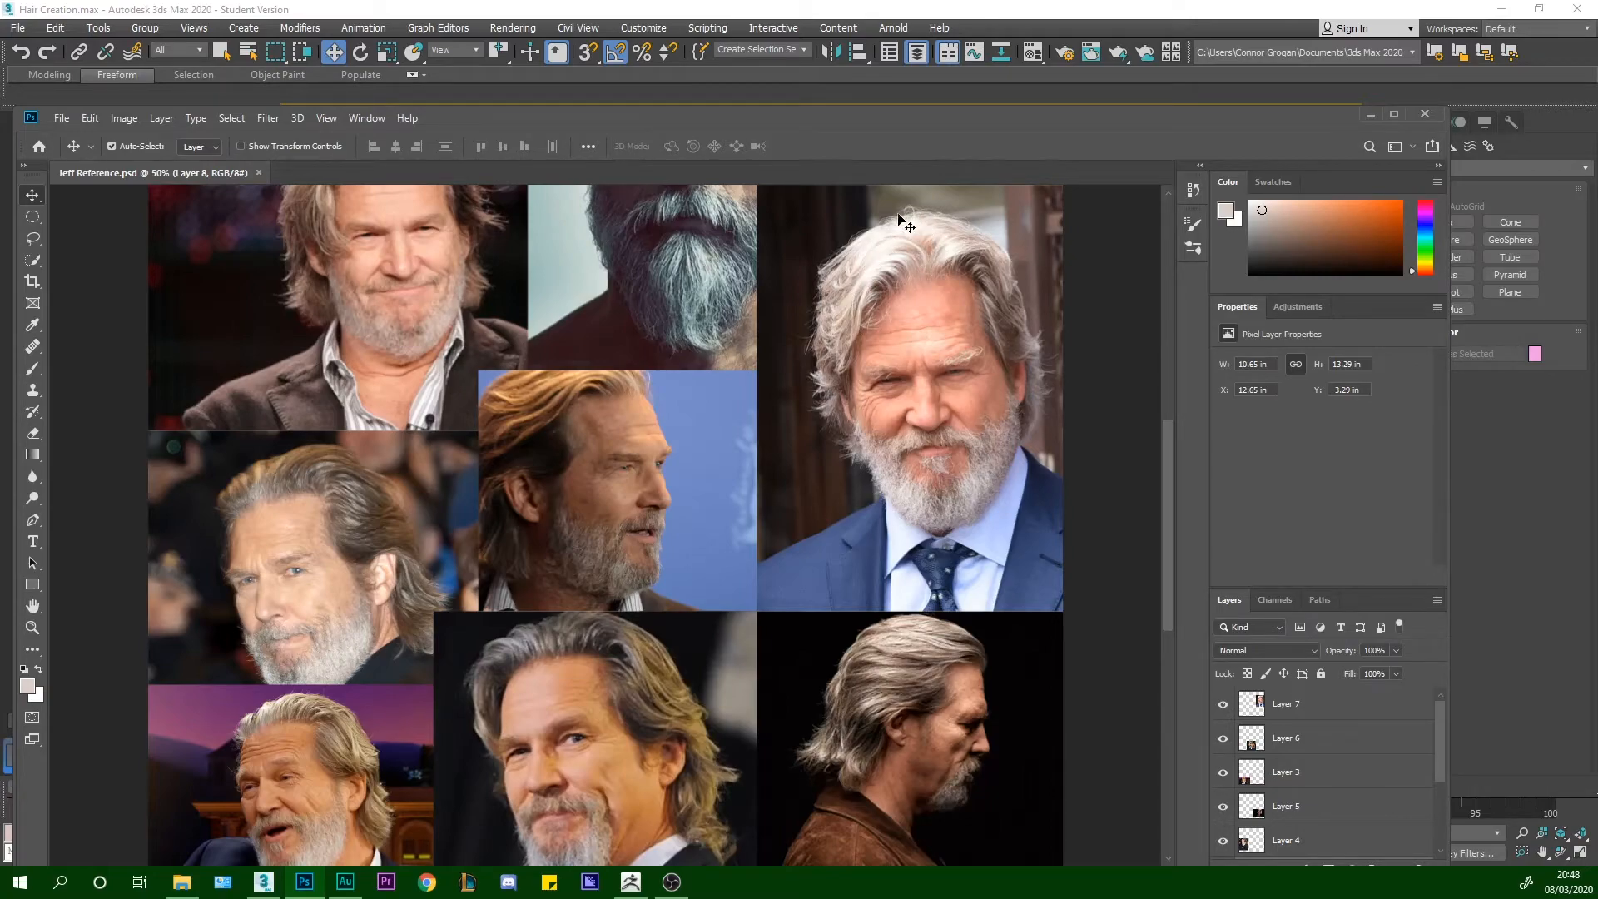
key(alt+Tab)
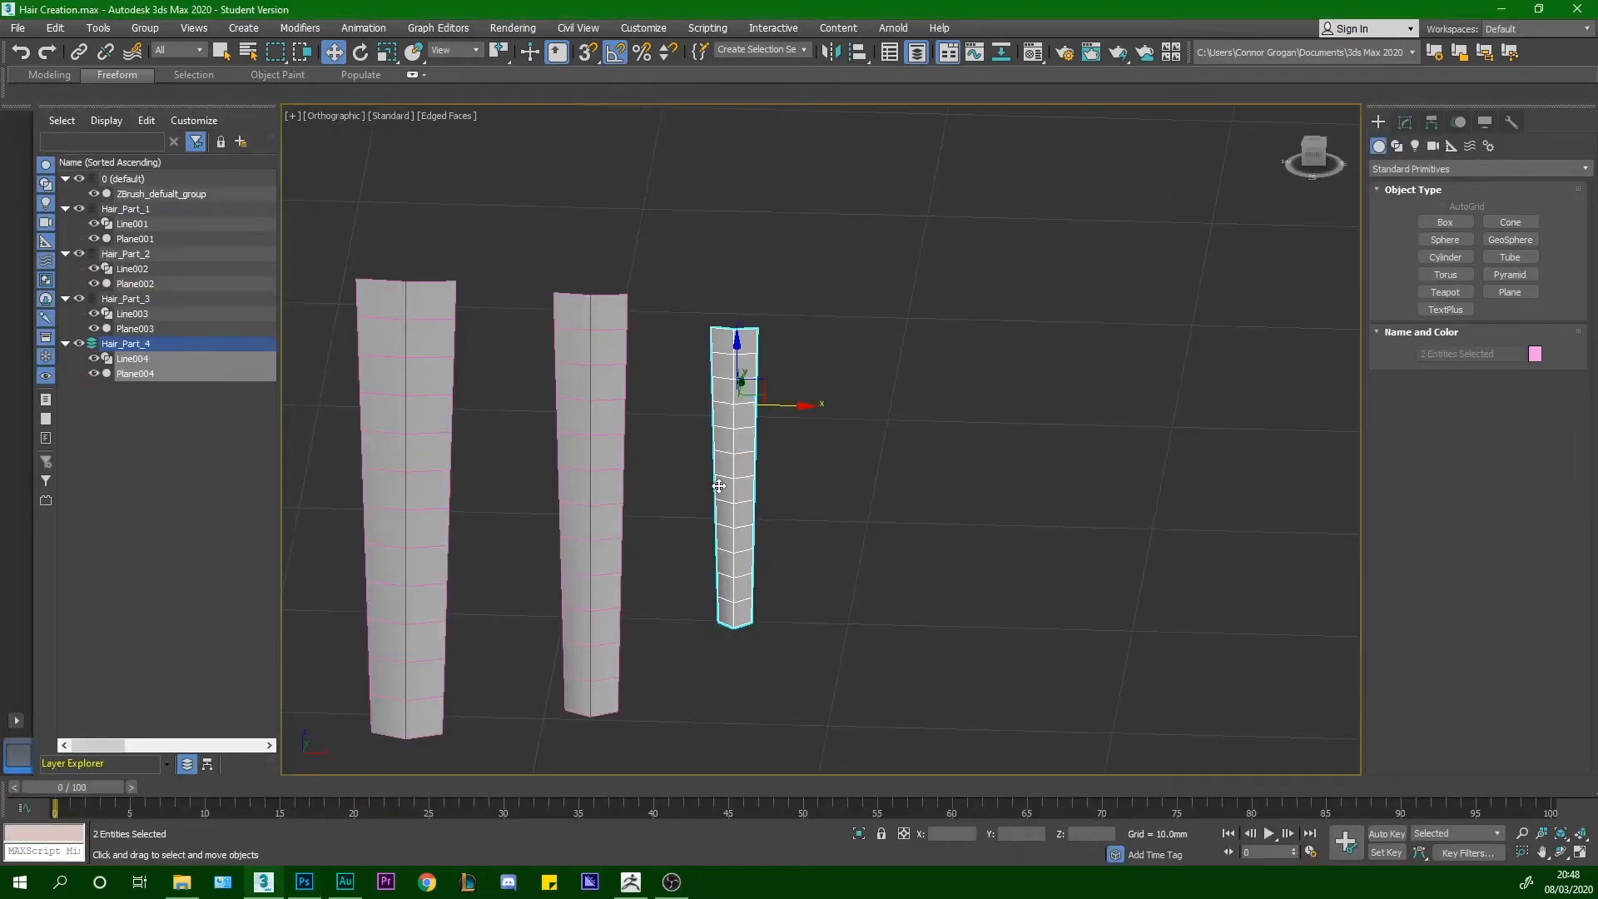
shift+drag(792, 404, 927, 405)
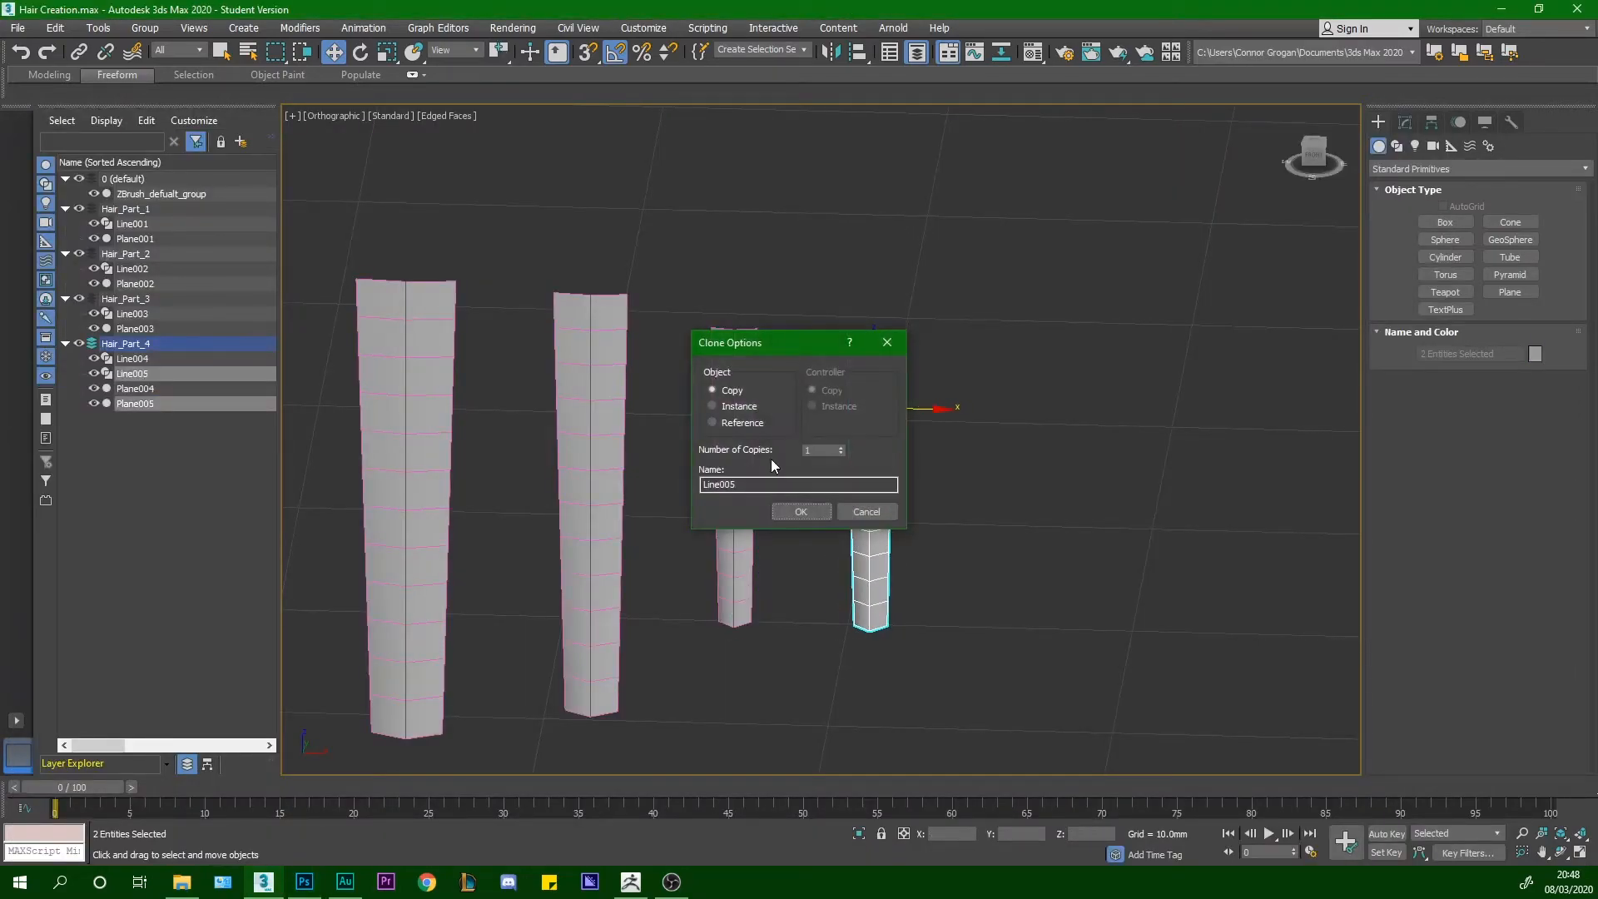
click(795, 511)
Create a layer from the copied Line005 and Plane005 and name it Hair_Part_5
right_click(169, 464)
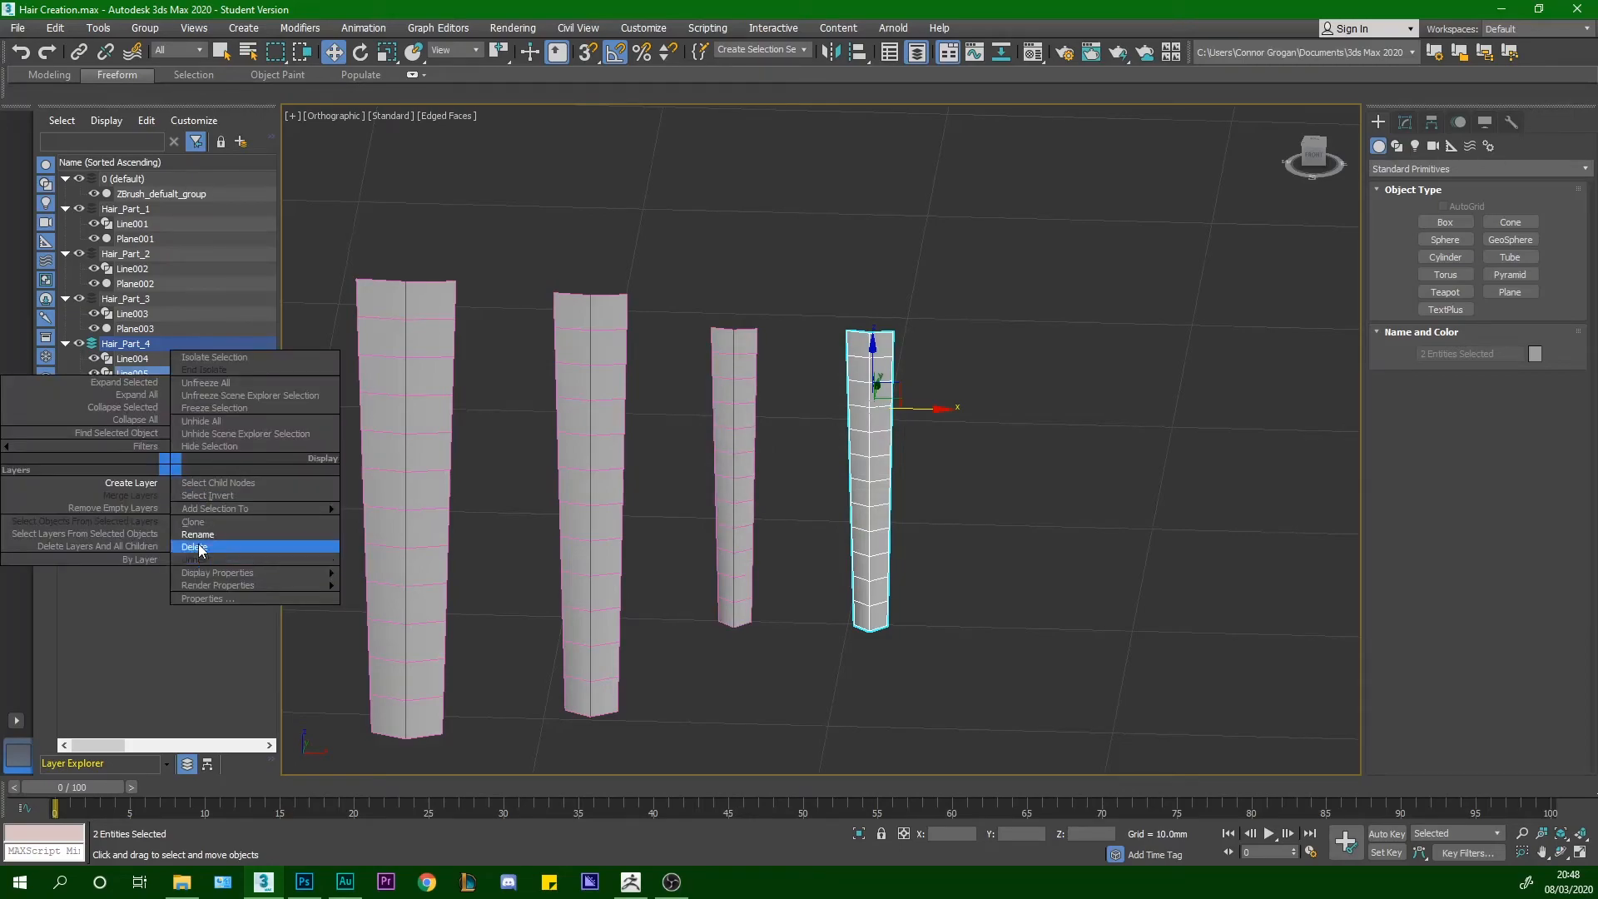
click(164, 534)
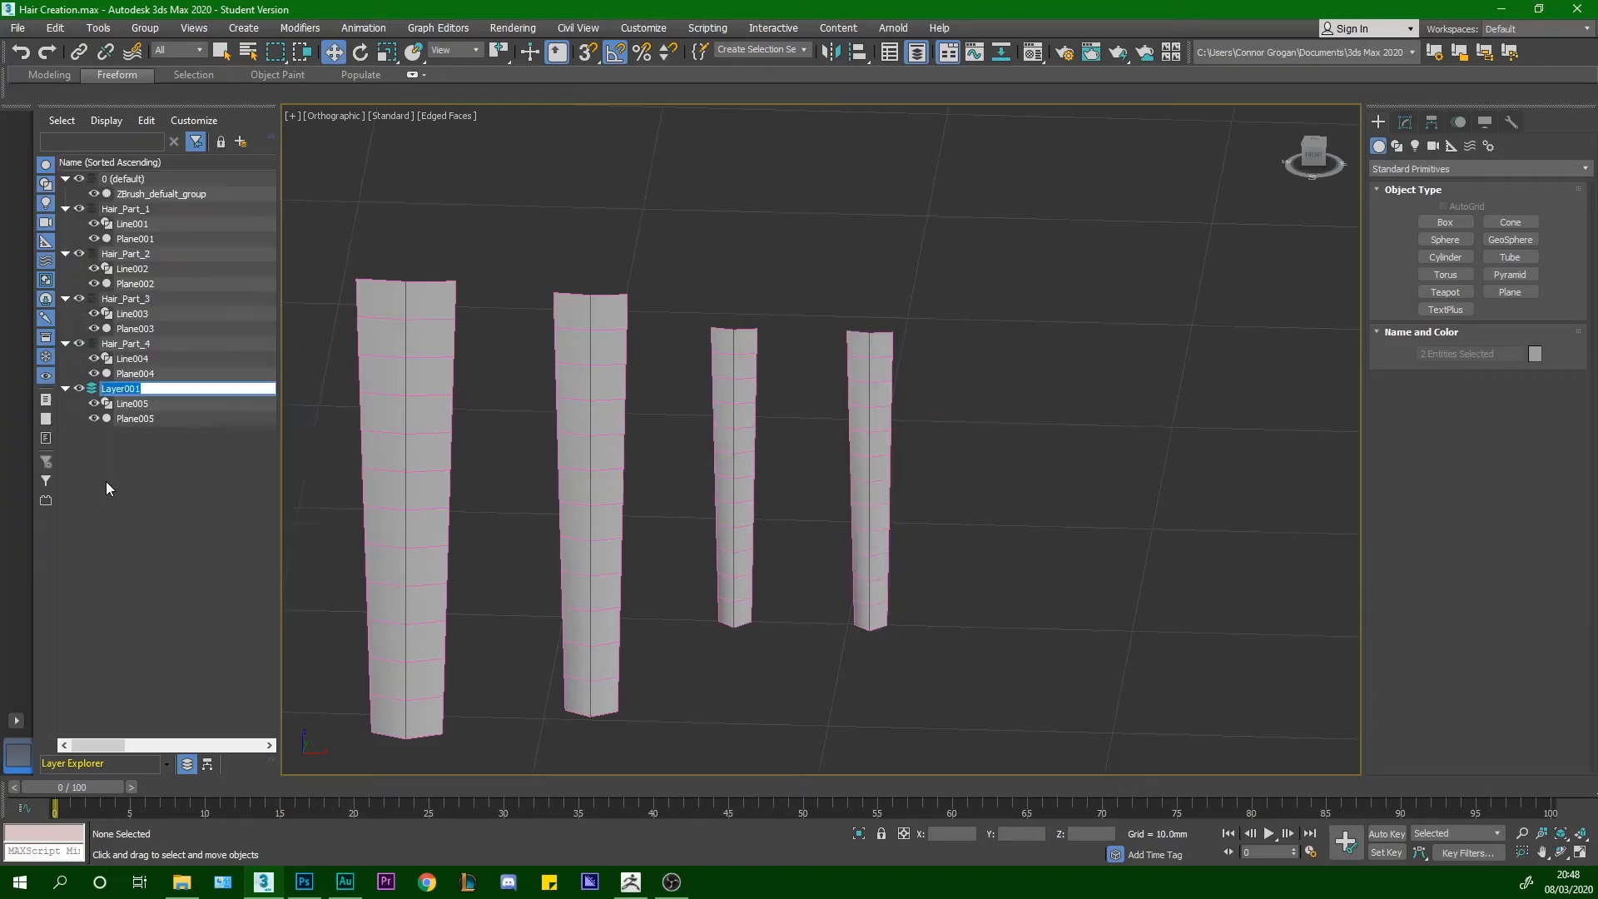
right_click(170, 380)
click(237, 453)
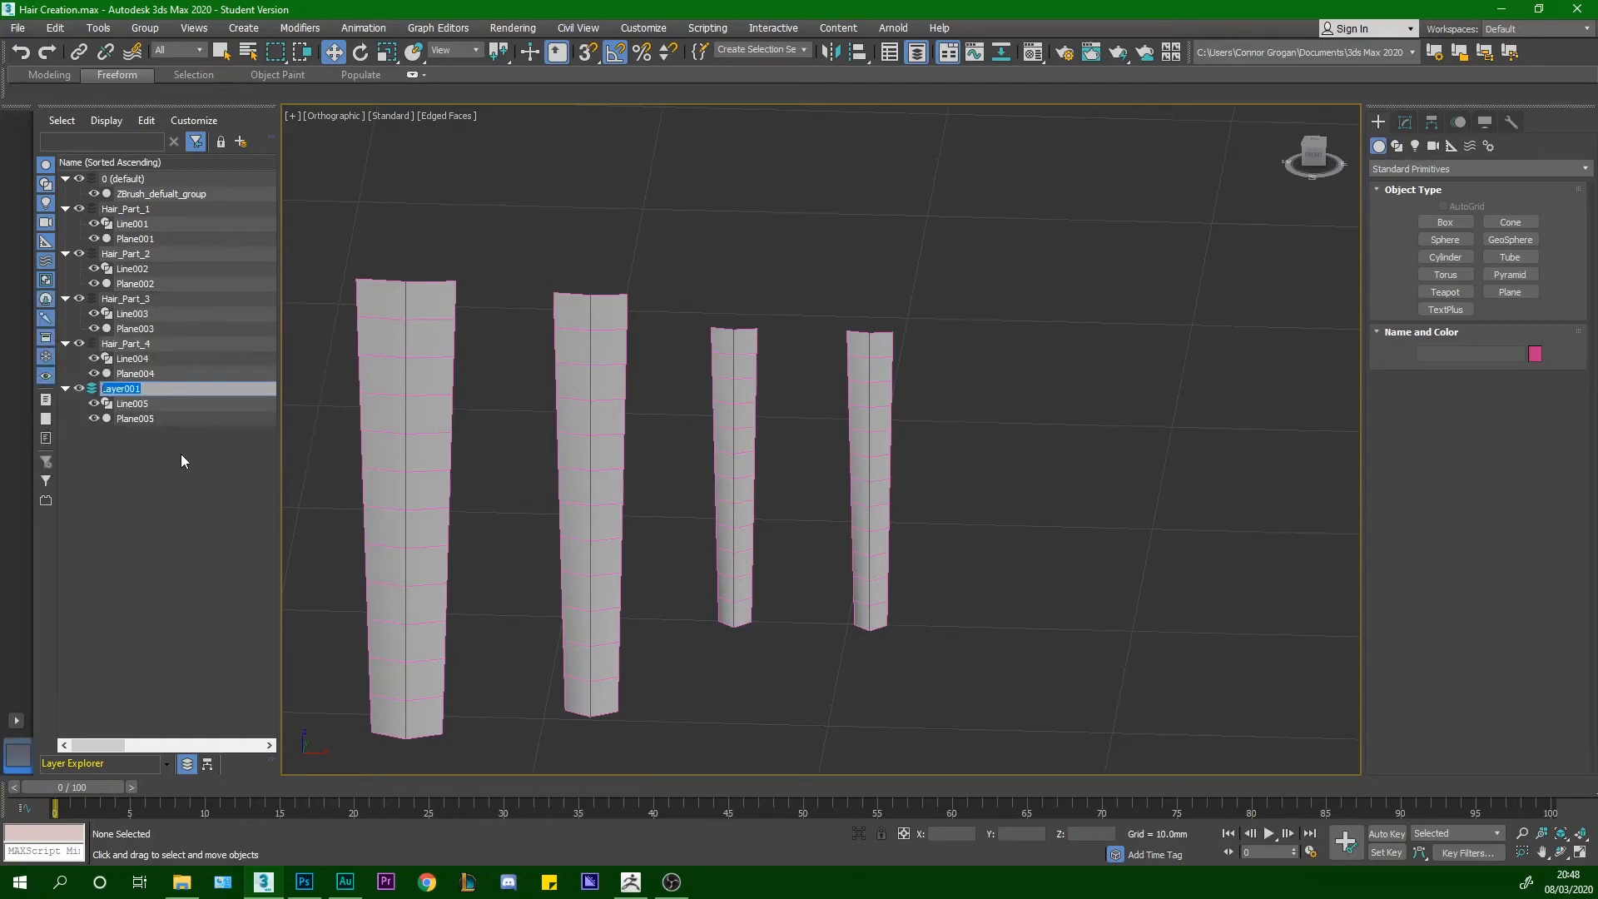
text(Hair_Part_5)
key(Return)
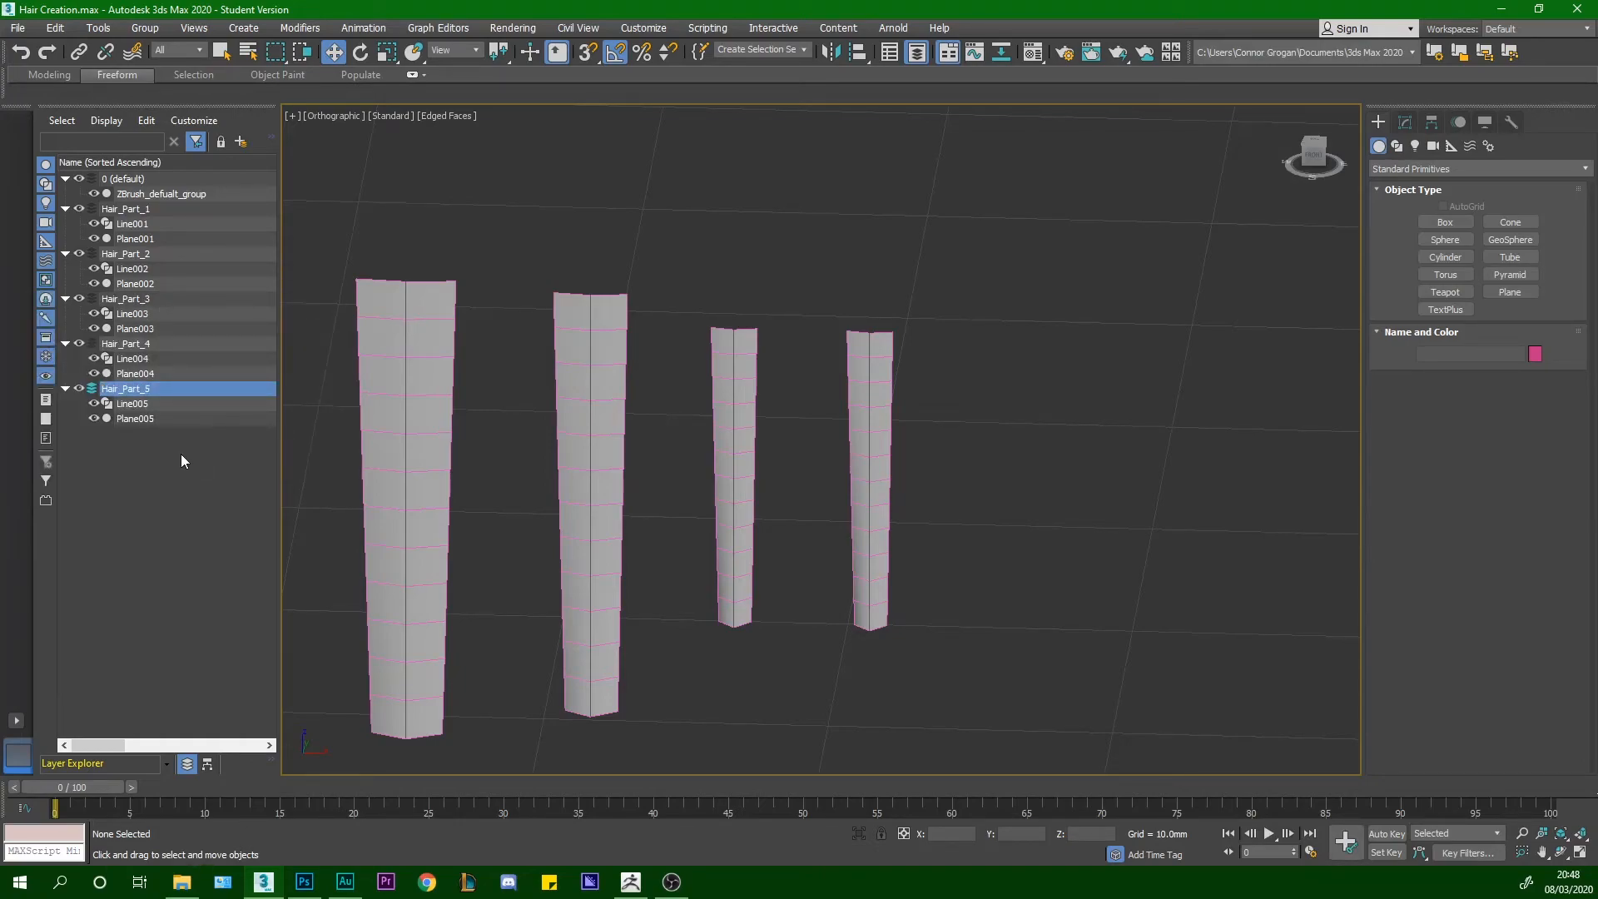
Scale the Hair_Part_5 strip and its spline down in width and length to make the smallest strip of the row
drag(824, 451, 824, 451)
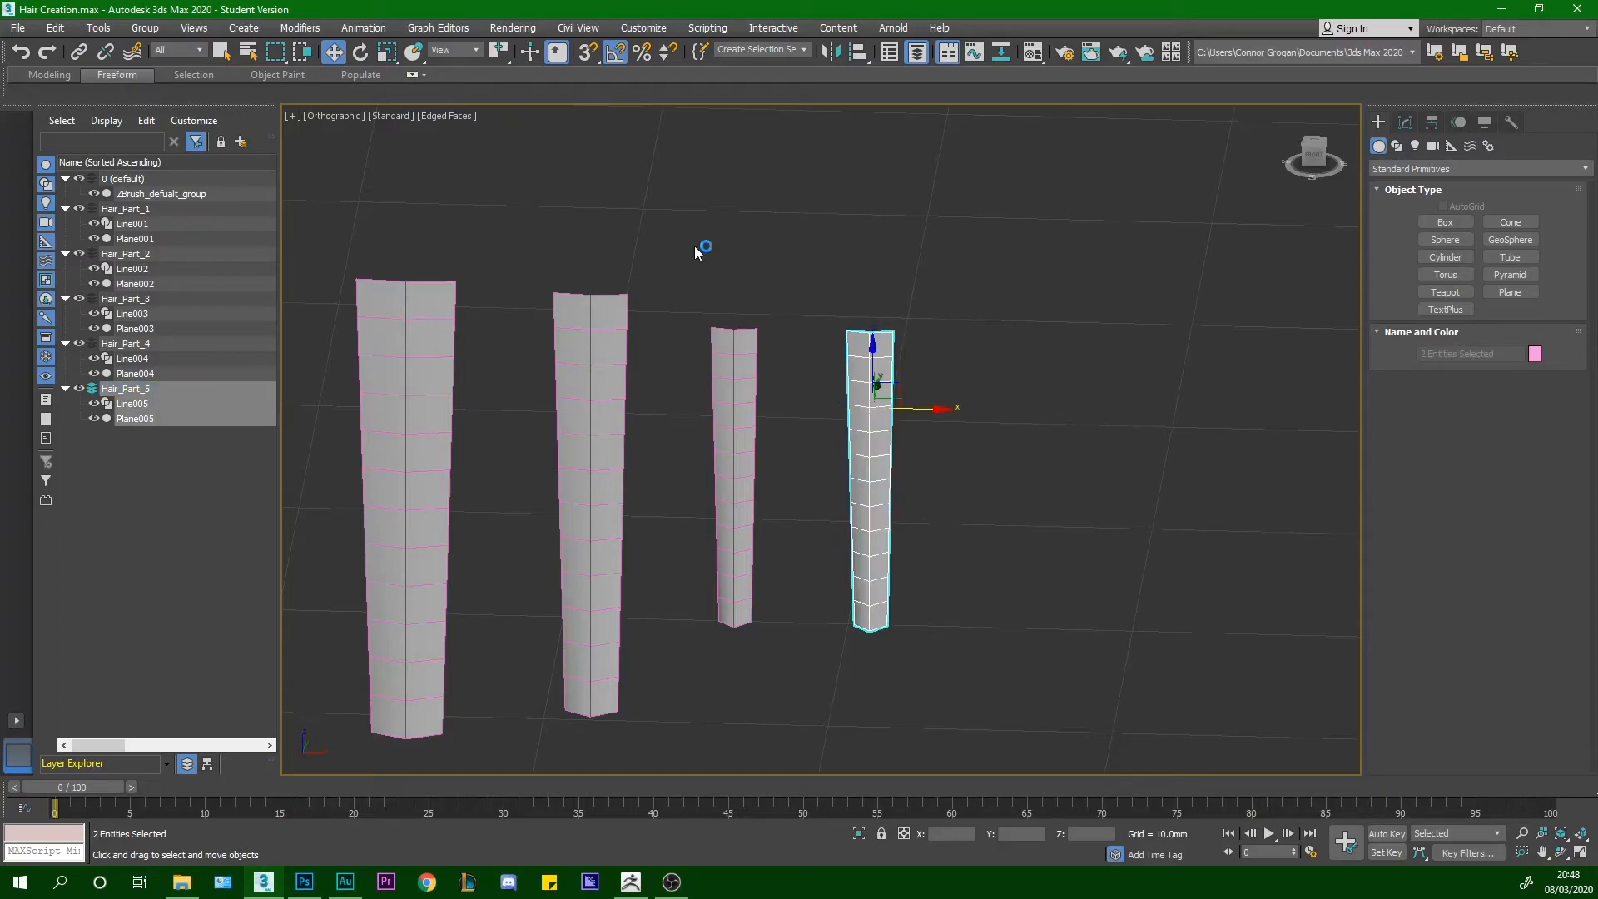
click(387, 51)
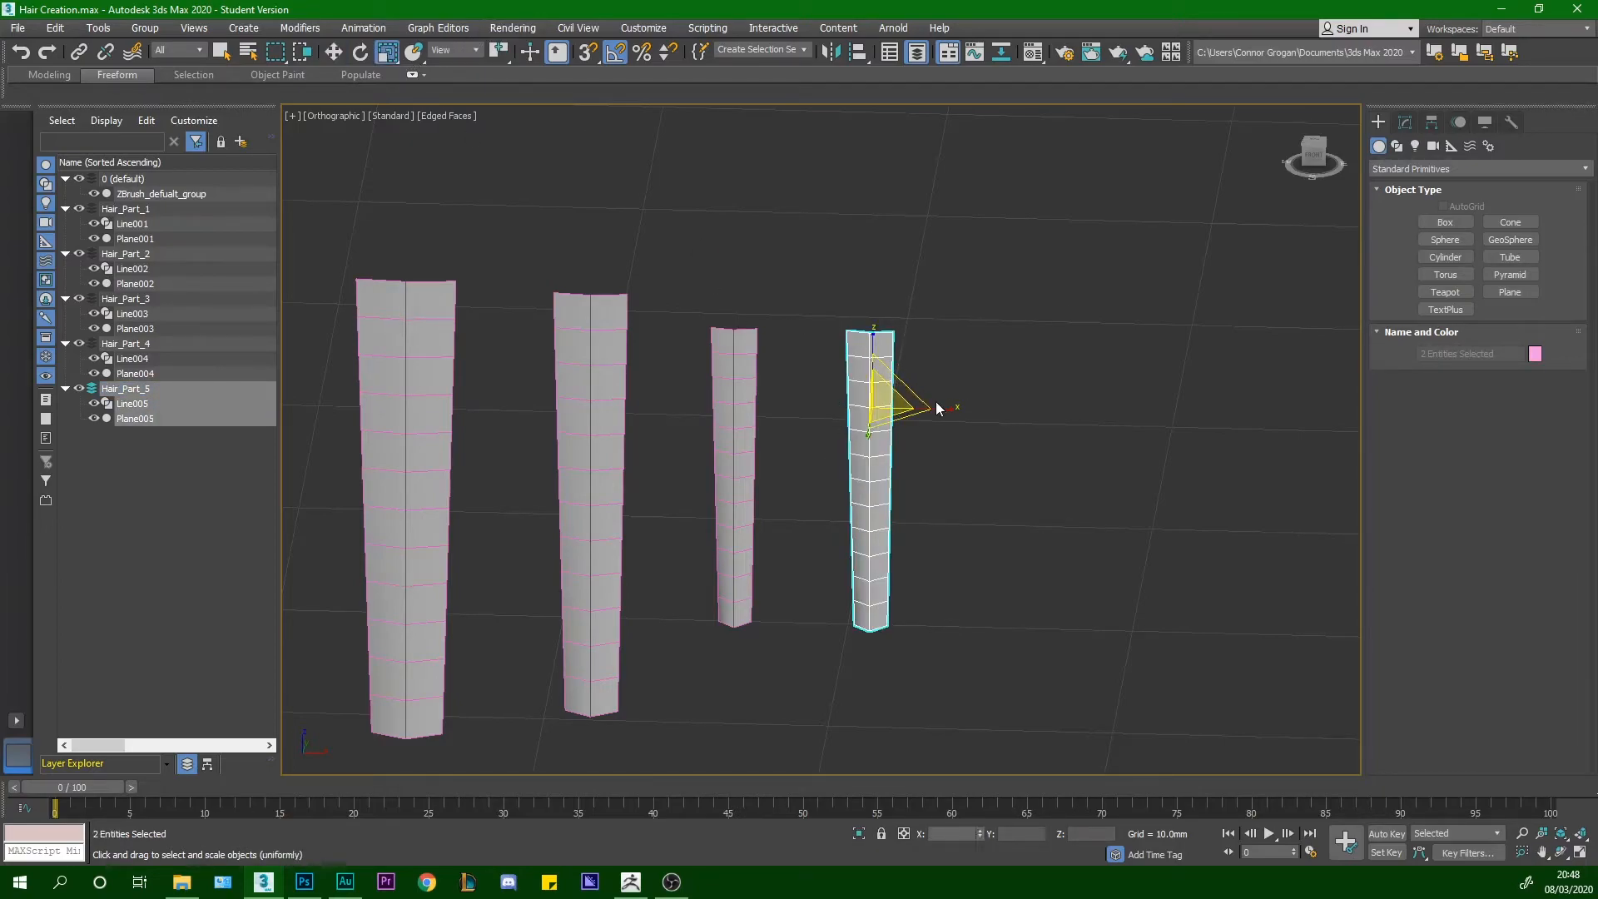
drag(947, 409, 916, 413)
drag(875, 336, 879, 366)
drag(942, 410, 929, 410)
scroll(863, 401, down, 3)
scroll(863, 401, down, 2)
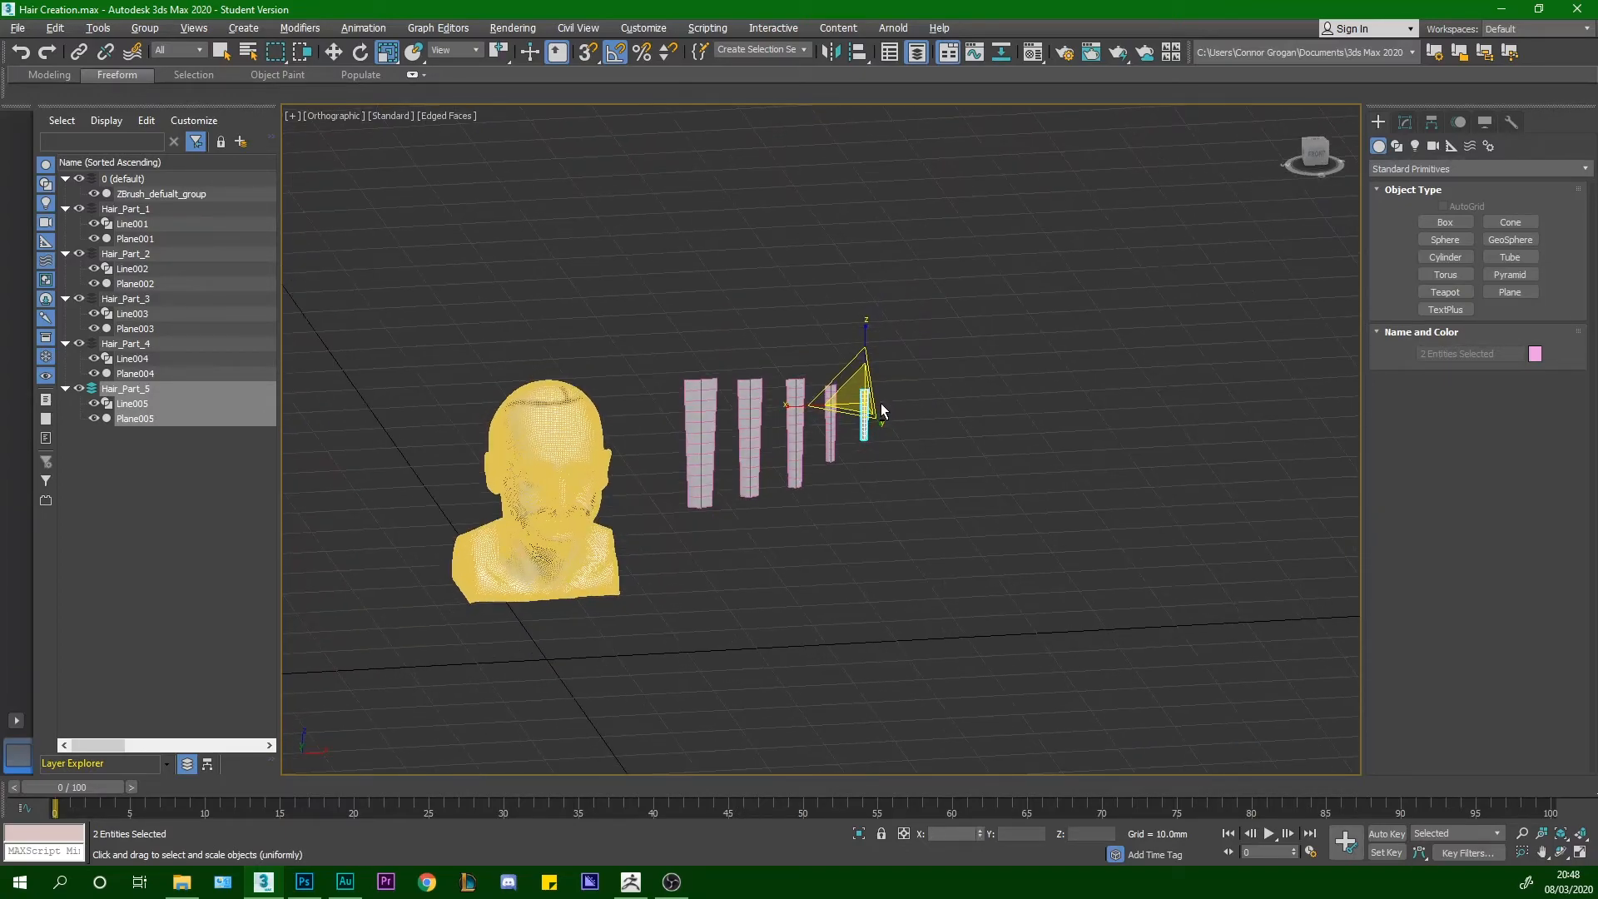
scroll(845, 385, up, 4)
scroll(956, 332, up, 2)
scroll(995, 326, up, 1)
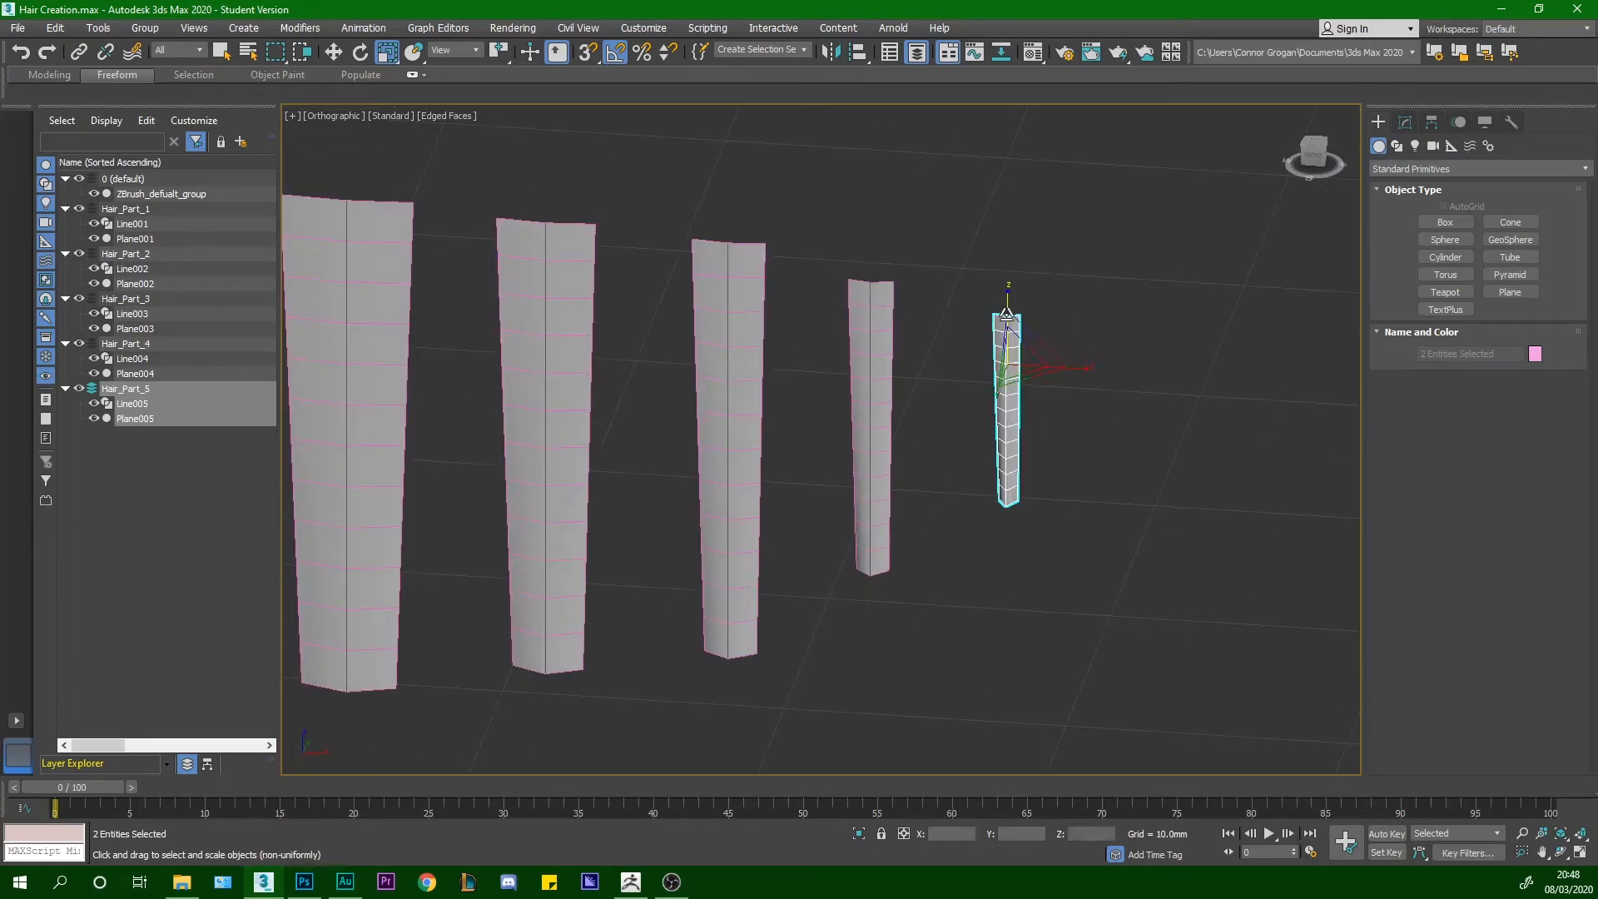
scroll(826, 351, down, 2)
middle_drag(785, 330, 902, 312)
scroll(1156, 366, up, 3)
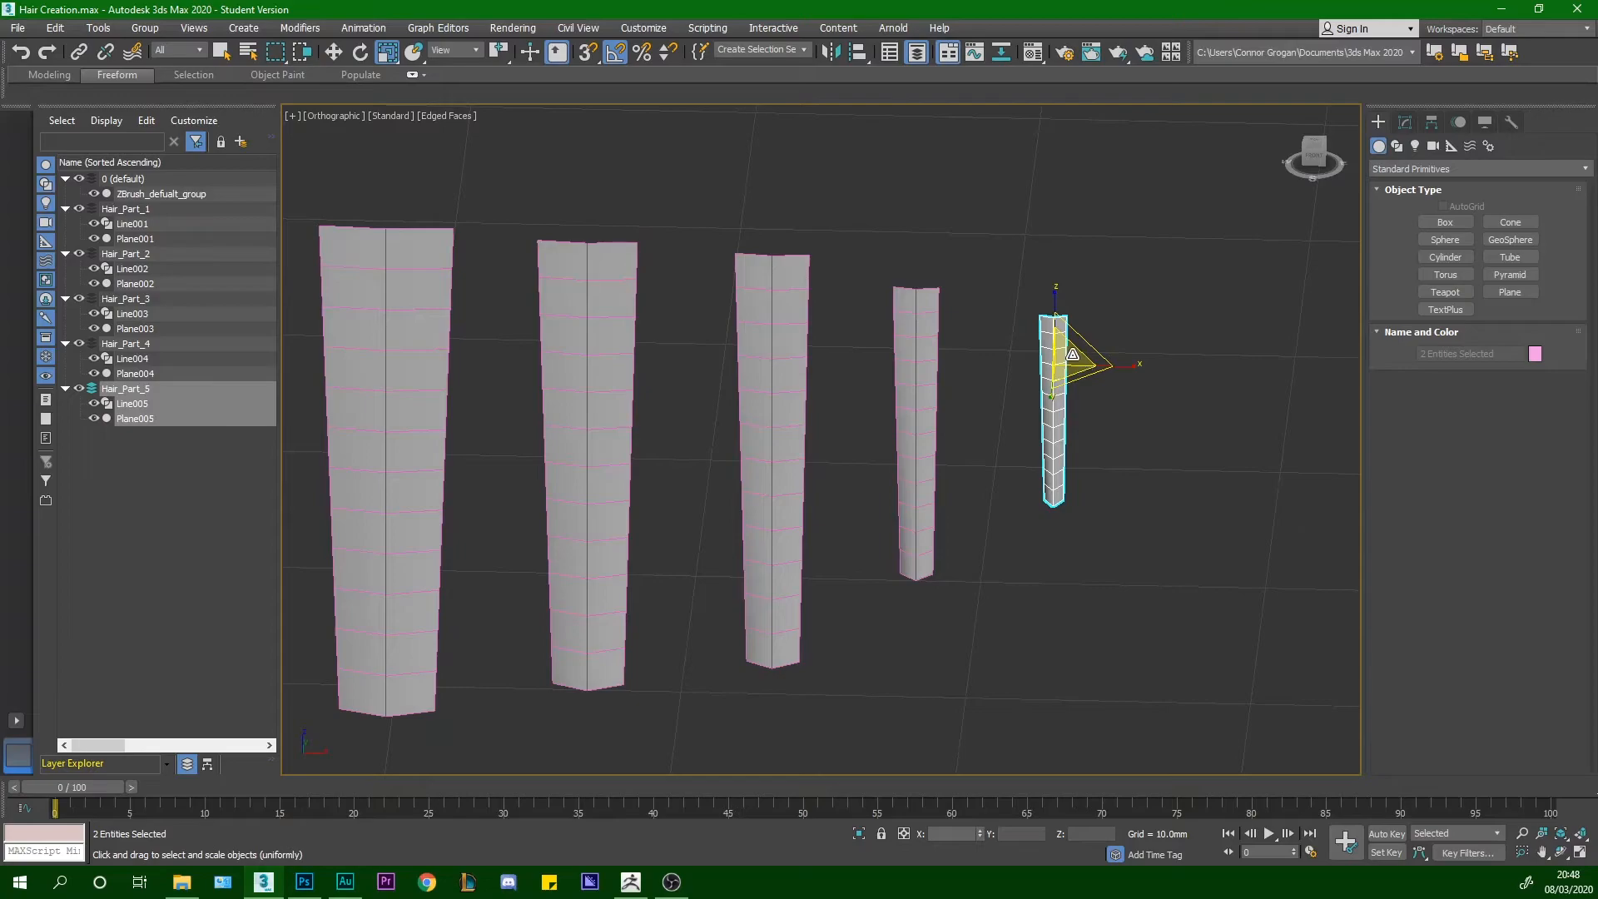
Move the large Hair_Part_3 strip and its spline from beside the head to the far end of the row, beyond Hair_Part_5
scroll(1056, 342, down, 3)
middle_drag(985, 346, 1036, 341)
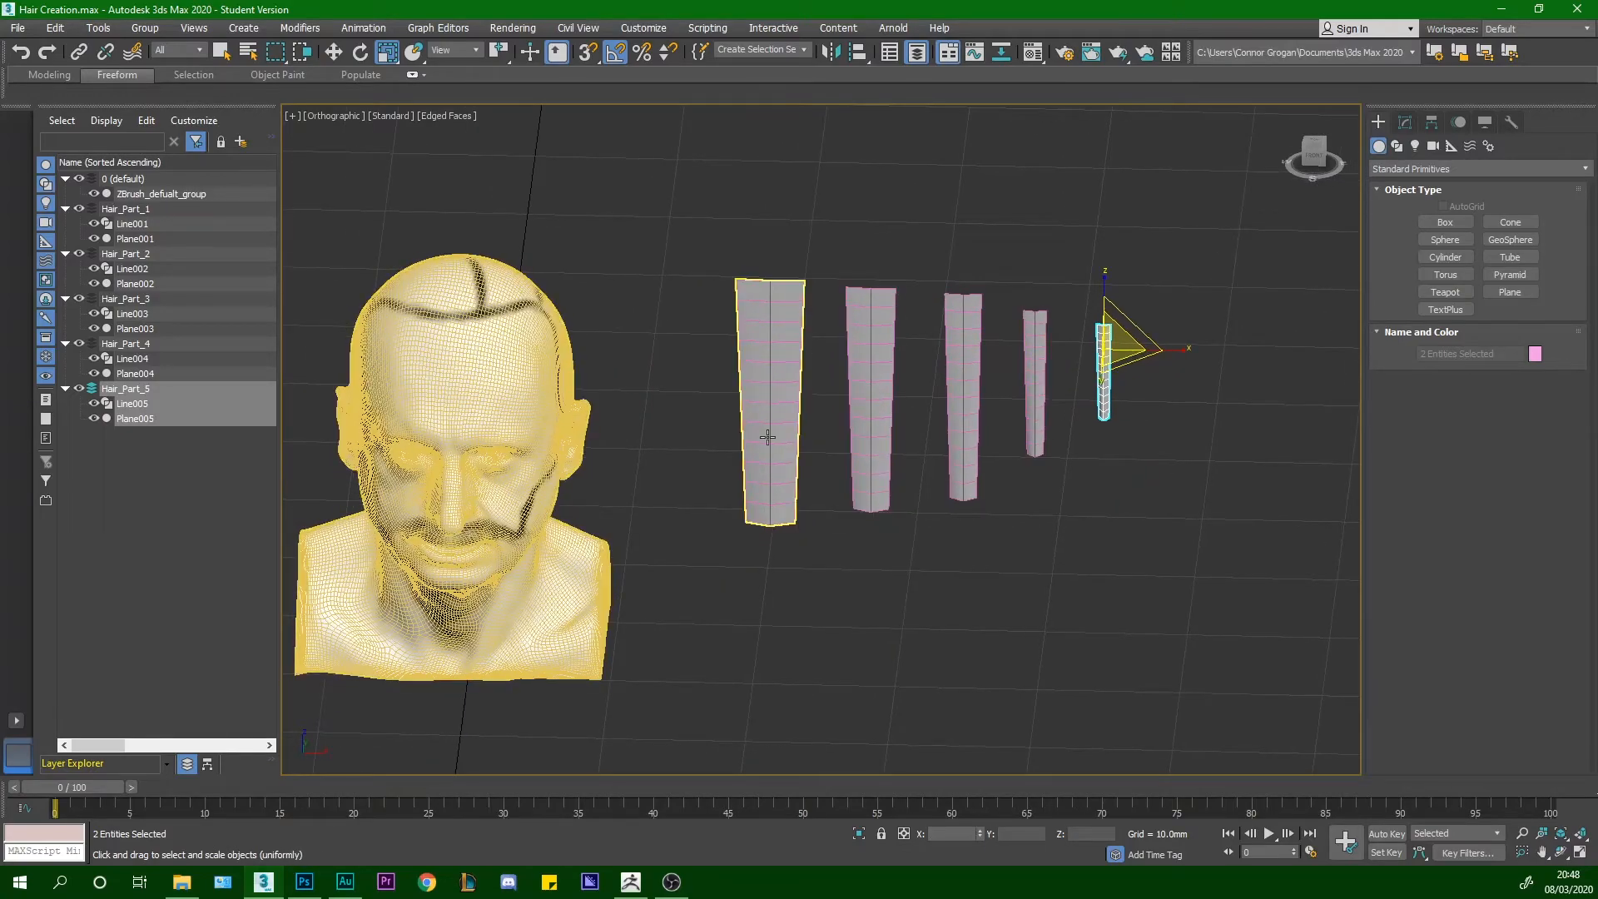
click(854, 376)
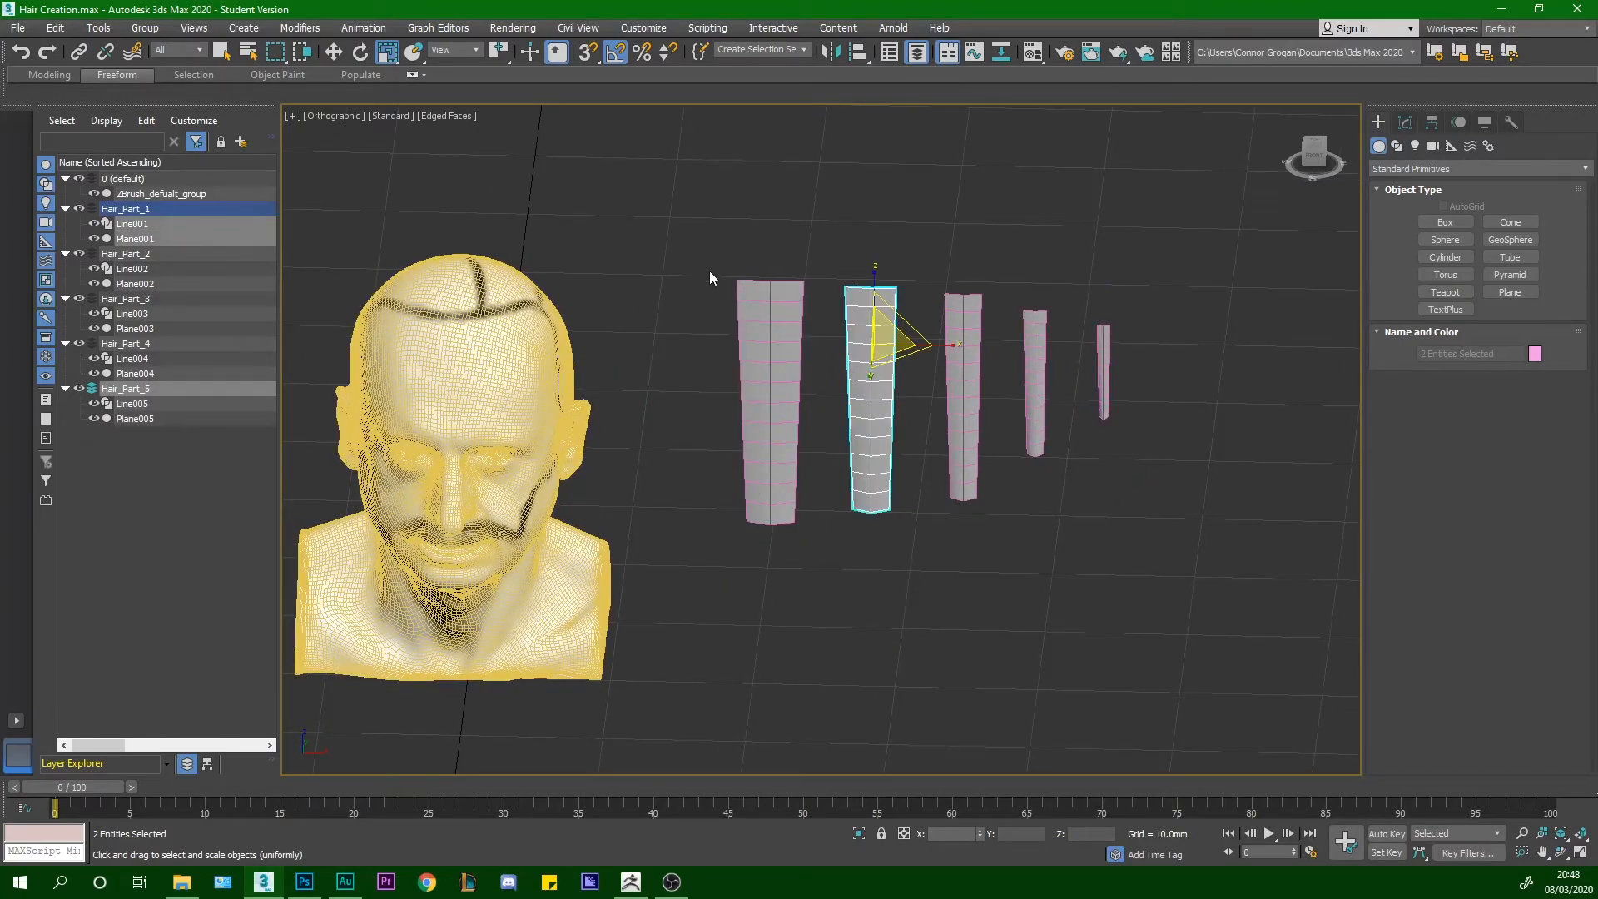
click(769, 349)
key(w)
drag(824, 346, 1267, 346)
Copy the Hair_Part_1 strip together with its spline to the side facing the head
click(875, 369)
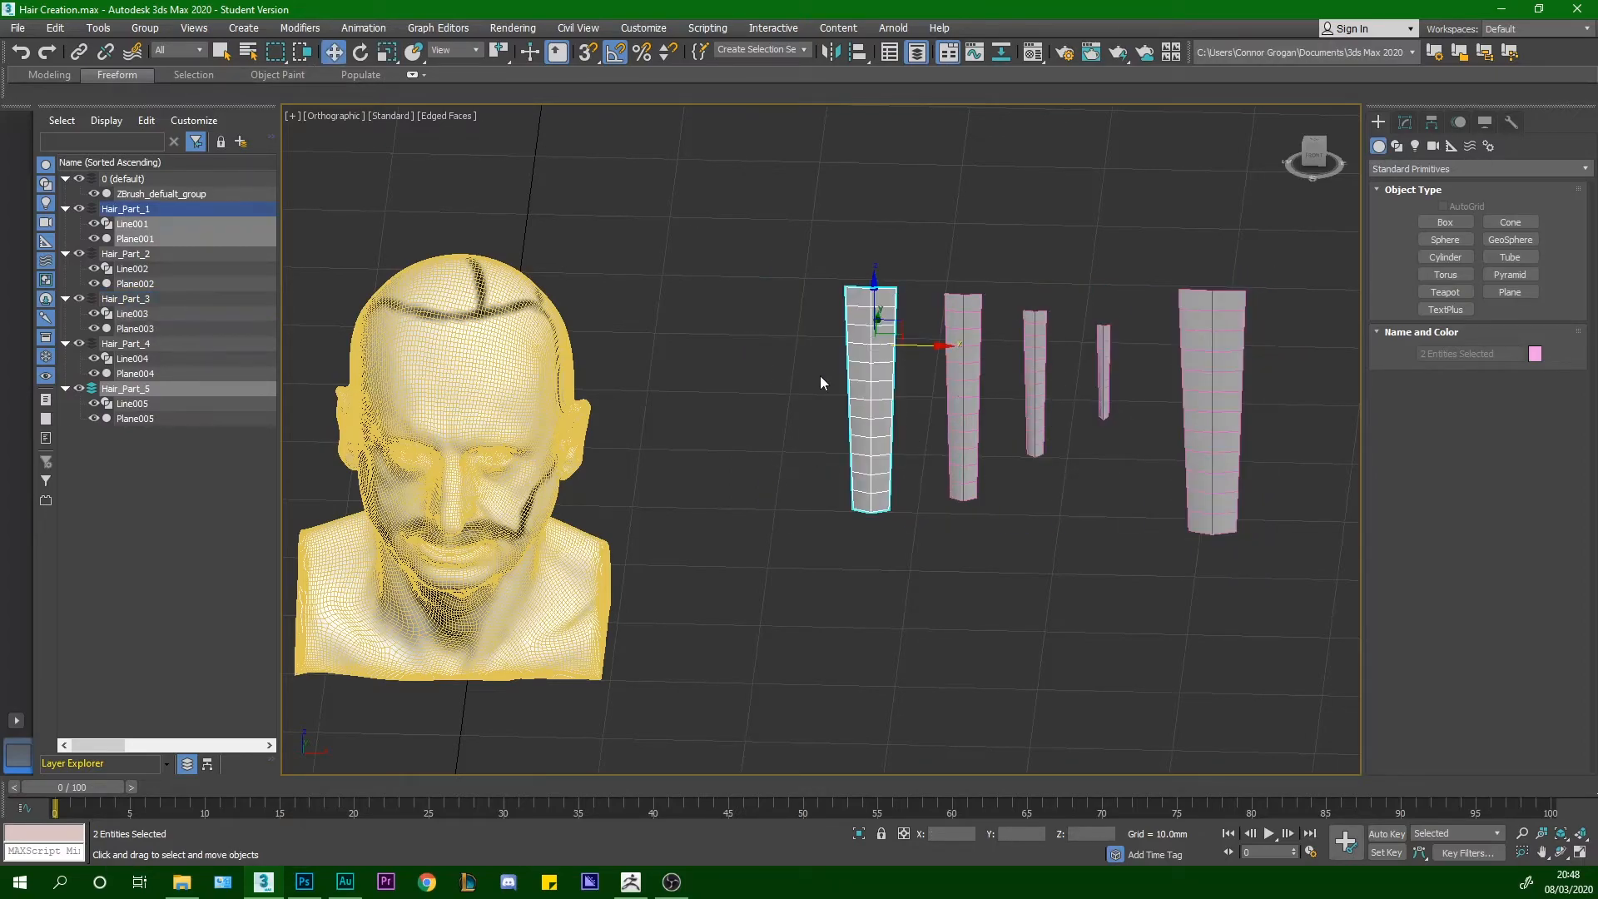
scroll(876, 369, up, 3)
shift+drag(942, 332, 807, 326)
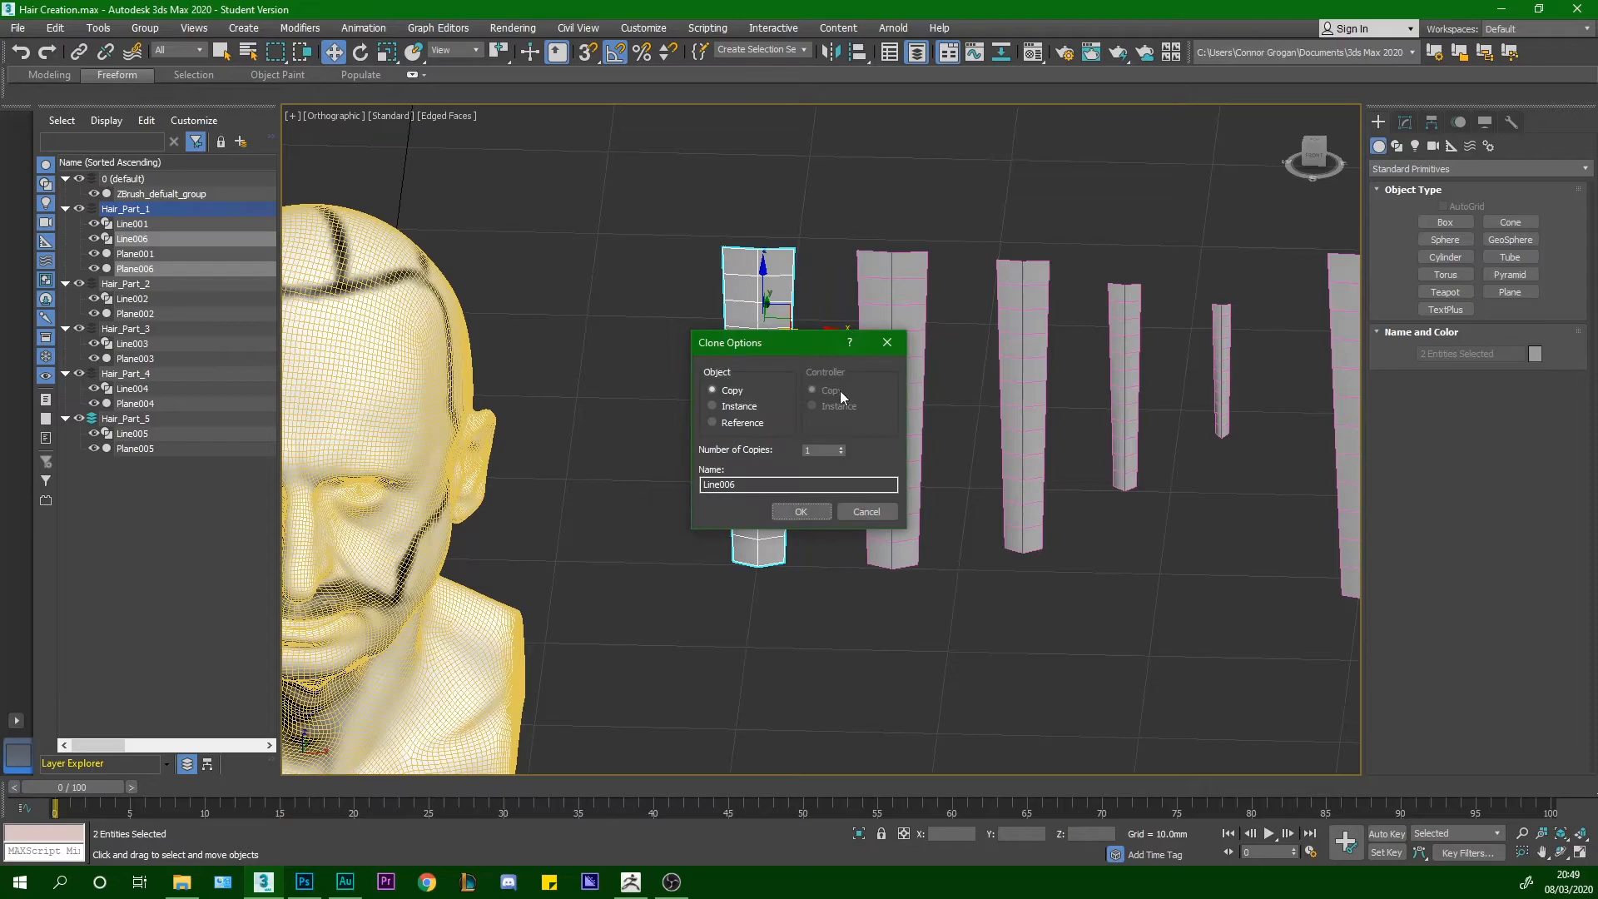
click(770, 483)
click(801, 511)
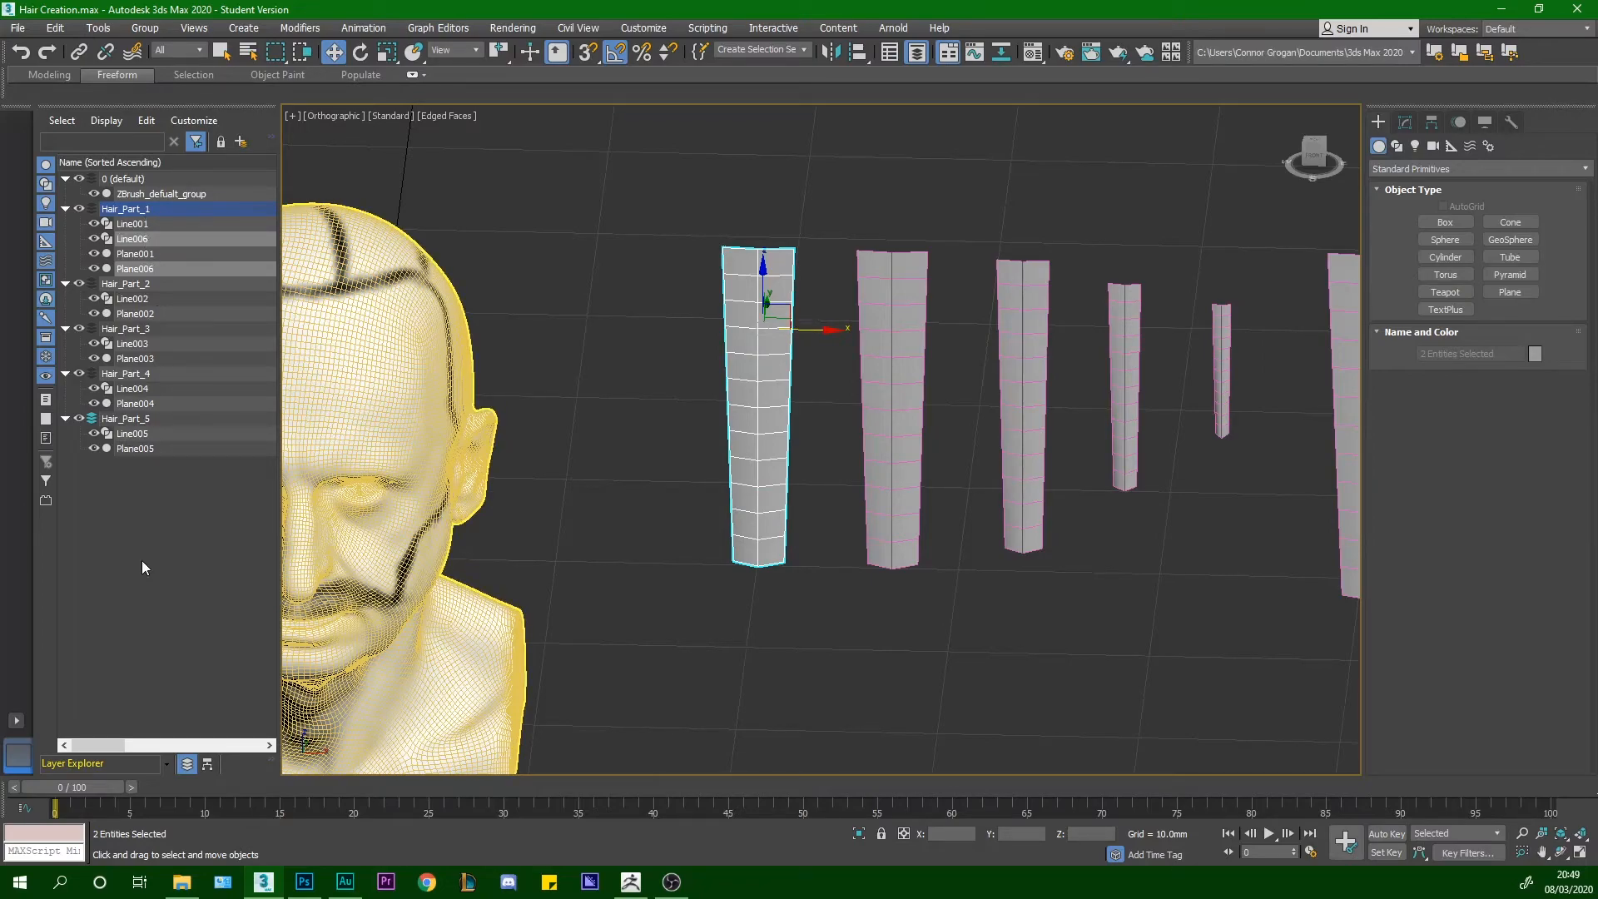
right_click(167, 556)
click(191, 626)
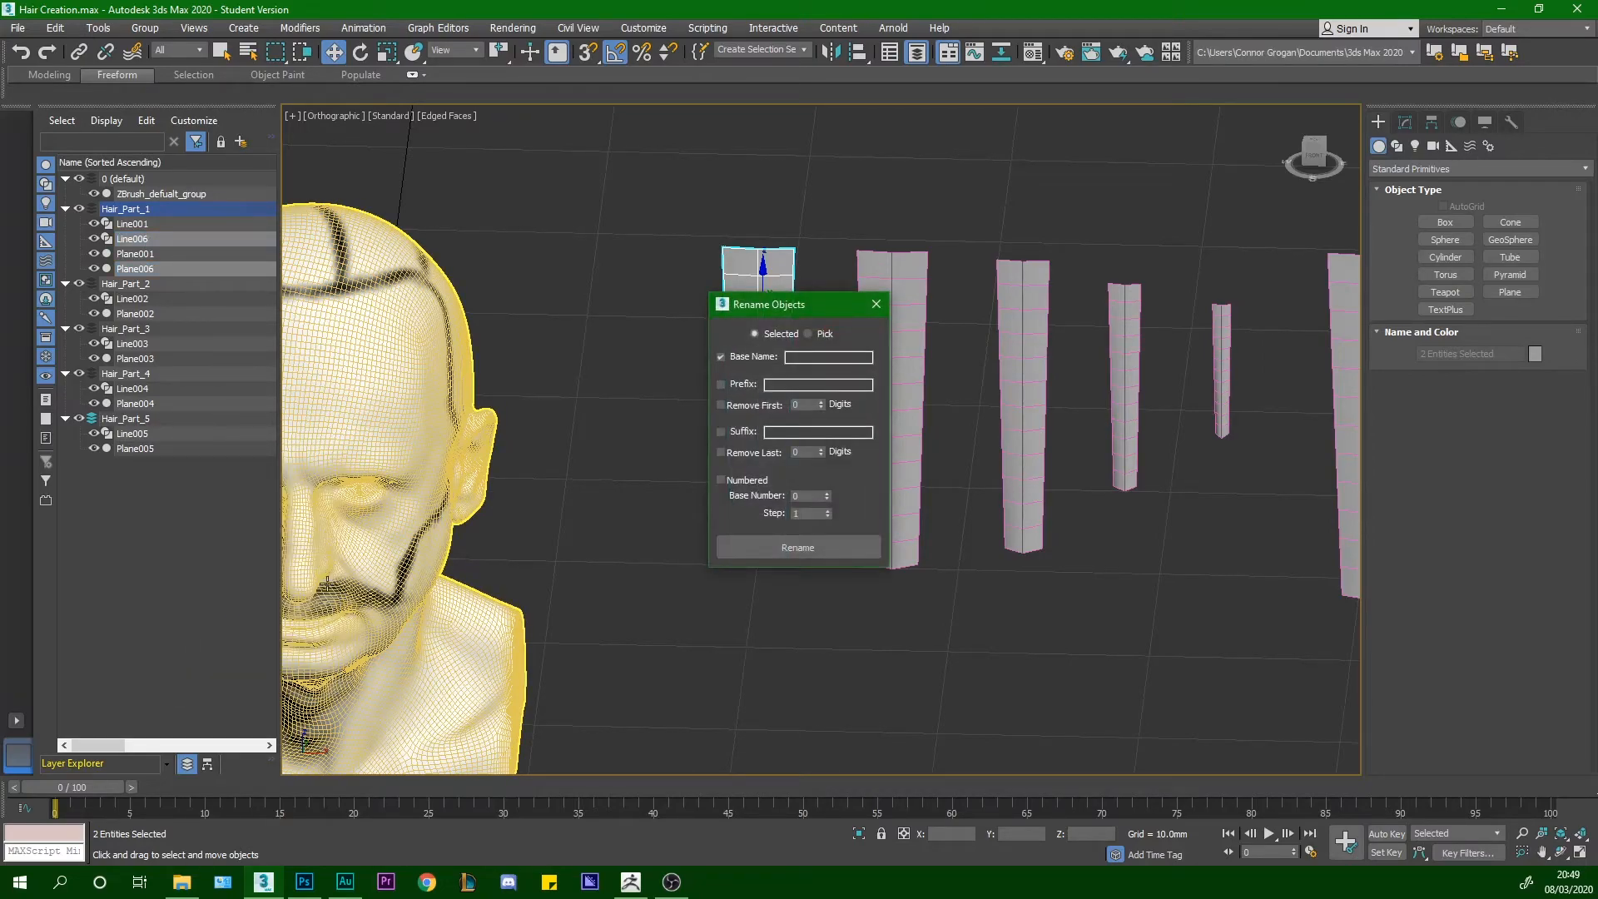
click(875, 304)
Create a layer from the copied Line006 and Plane006 and name it Hair_Part_6
right_click(170, 480)
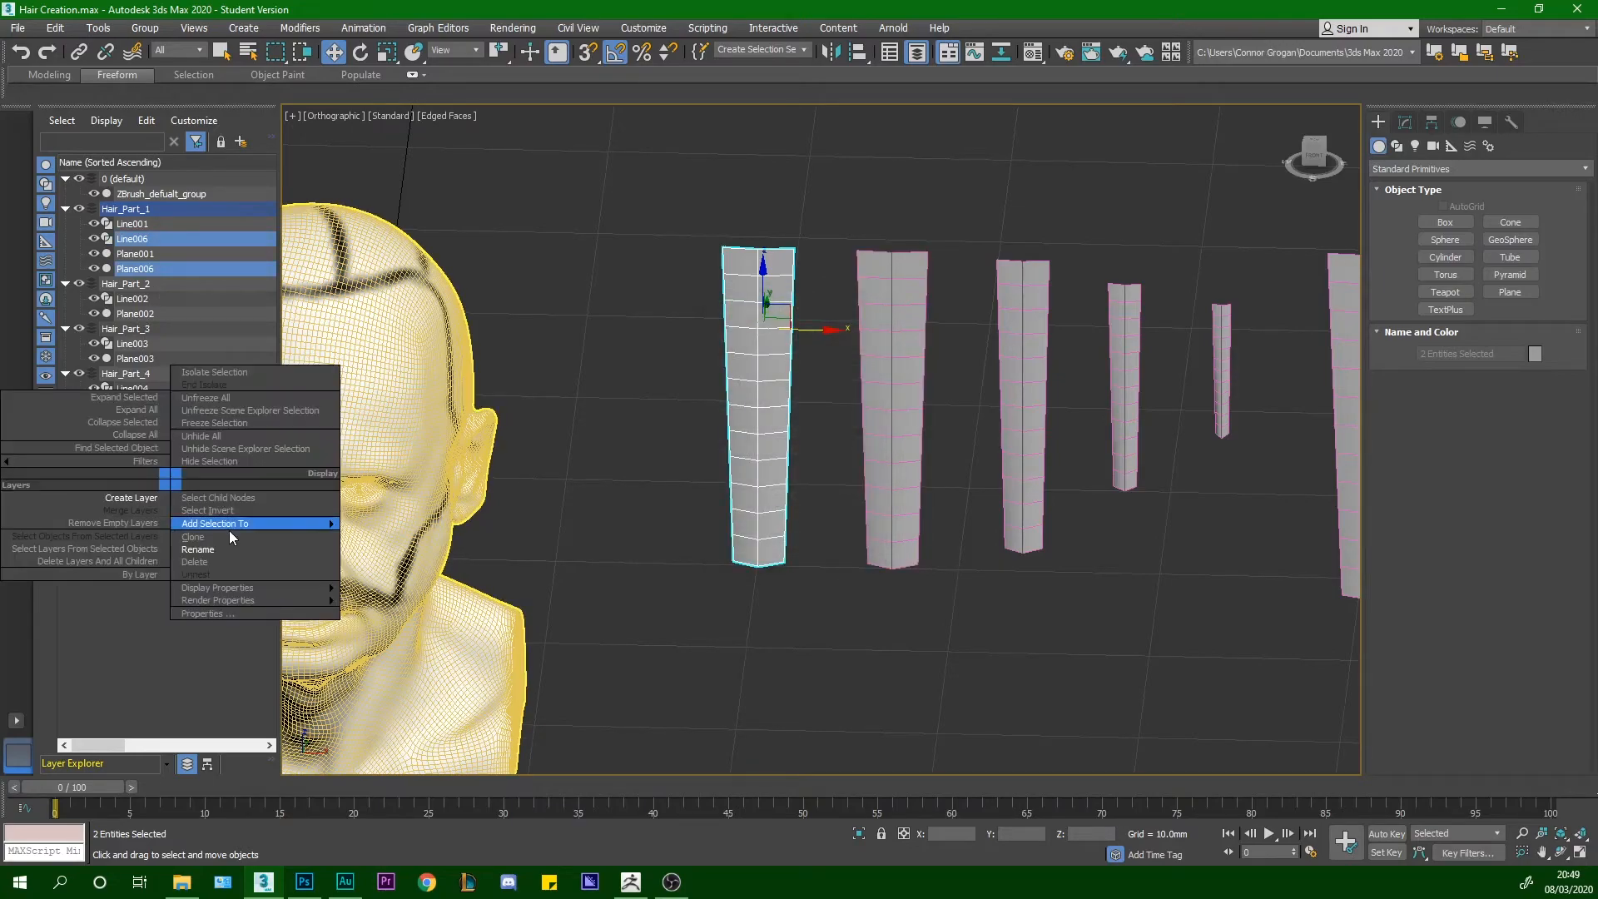
click(133, 499)
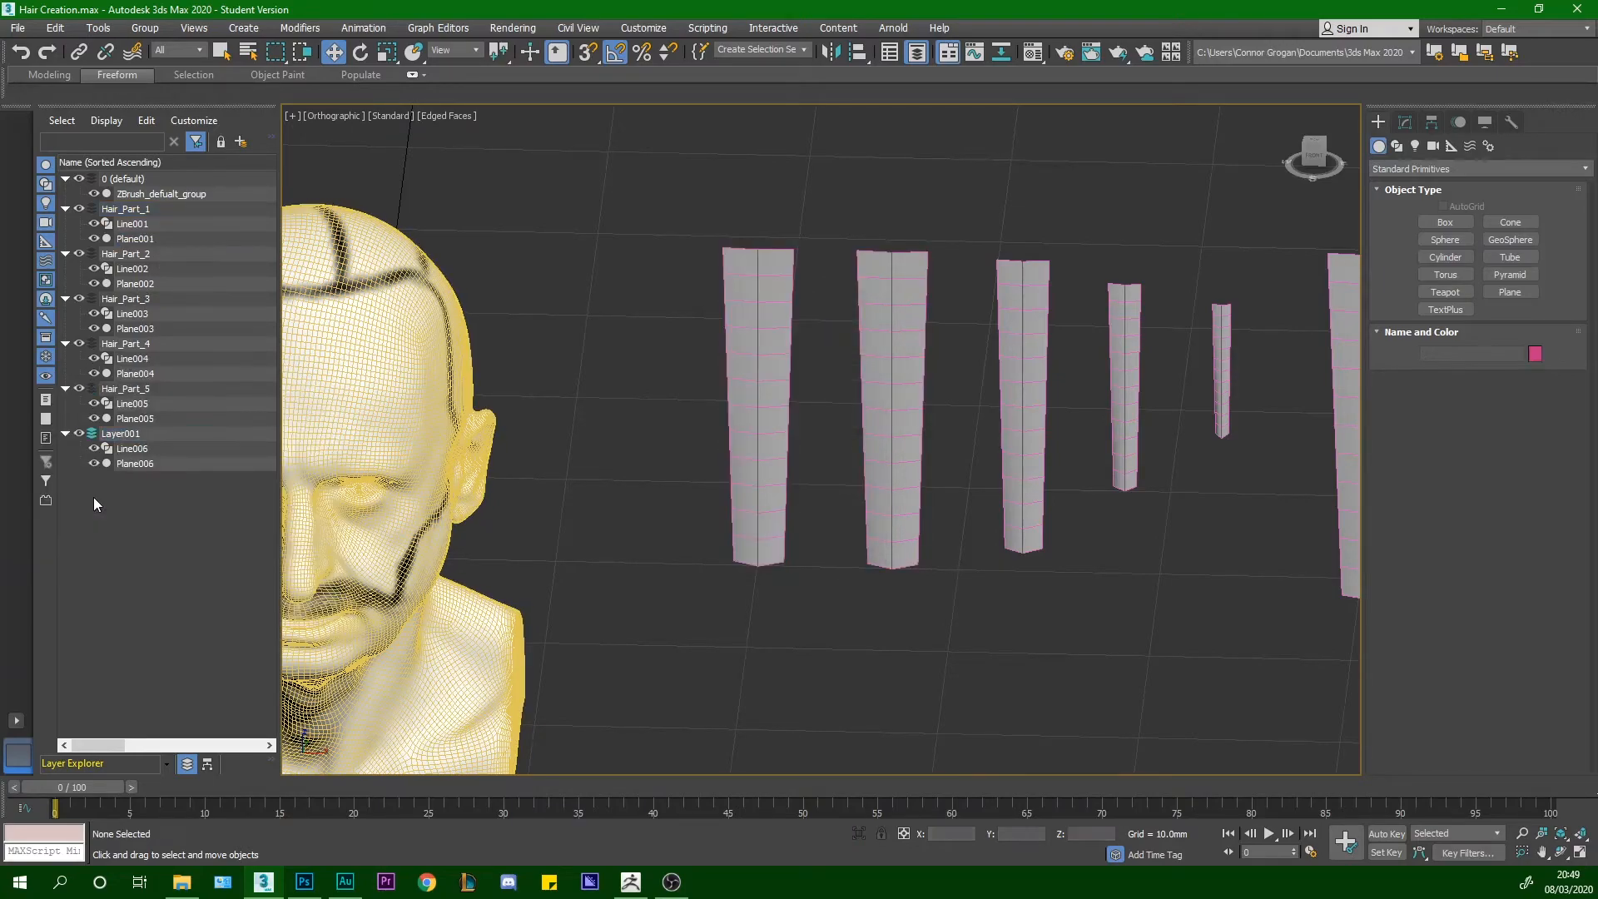
right_click(142, 435)
click(251, 498)
text(Hair_Part_6)
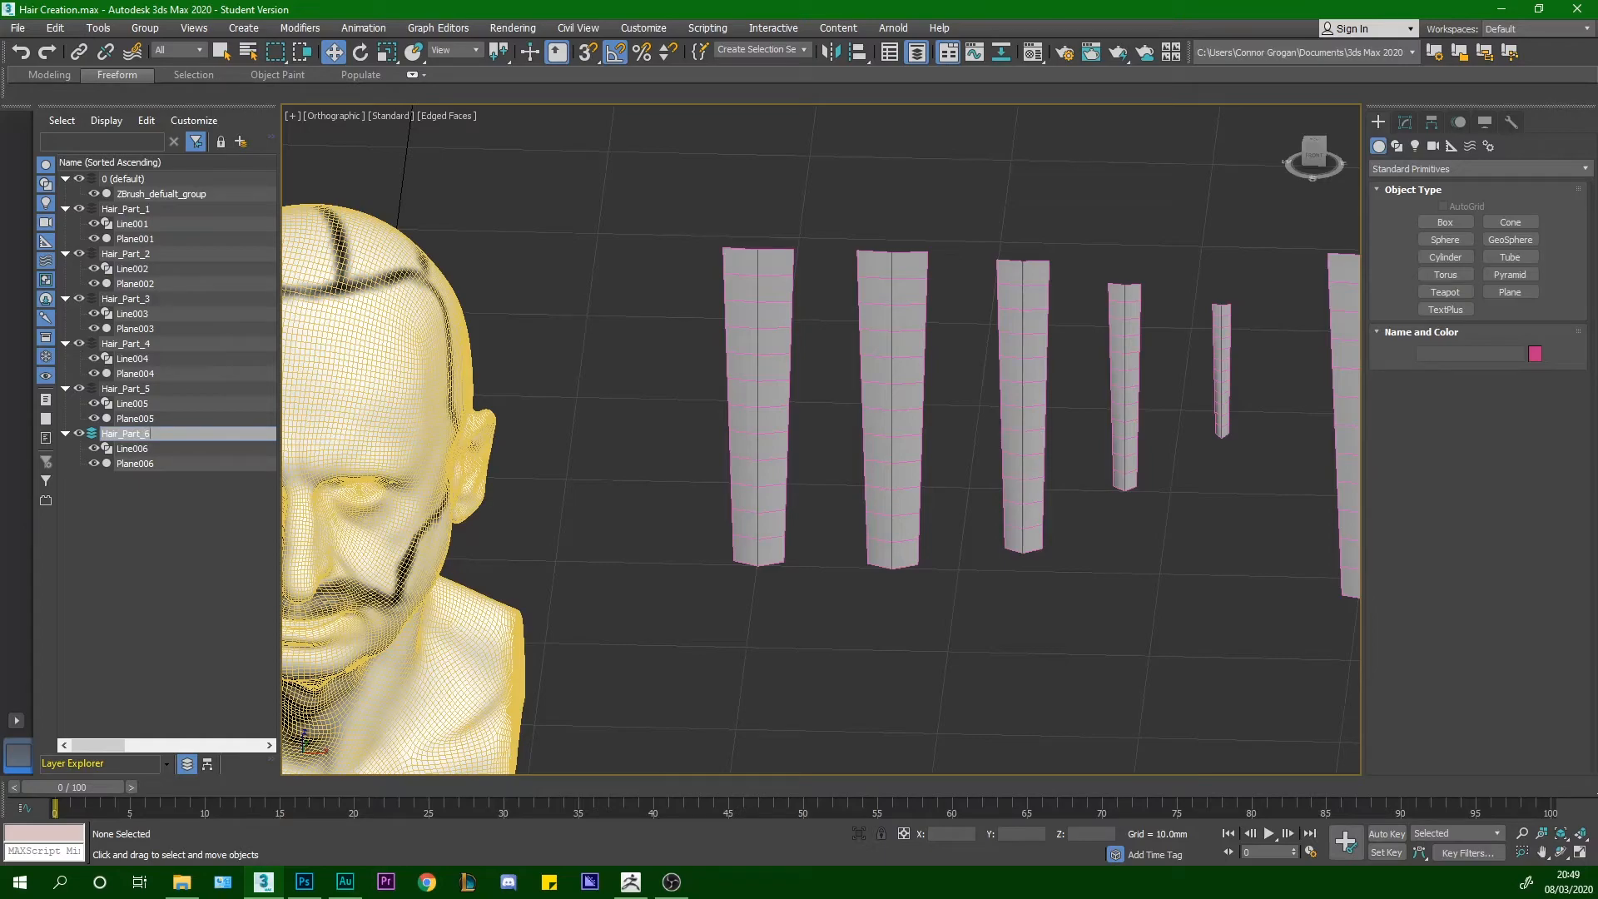
key(Return)
Shift the Hair_Part_1 and Hair_Part_6 strips together with their splines slightly toward the head
drag(937, 364, 859, 337)
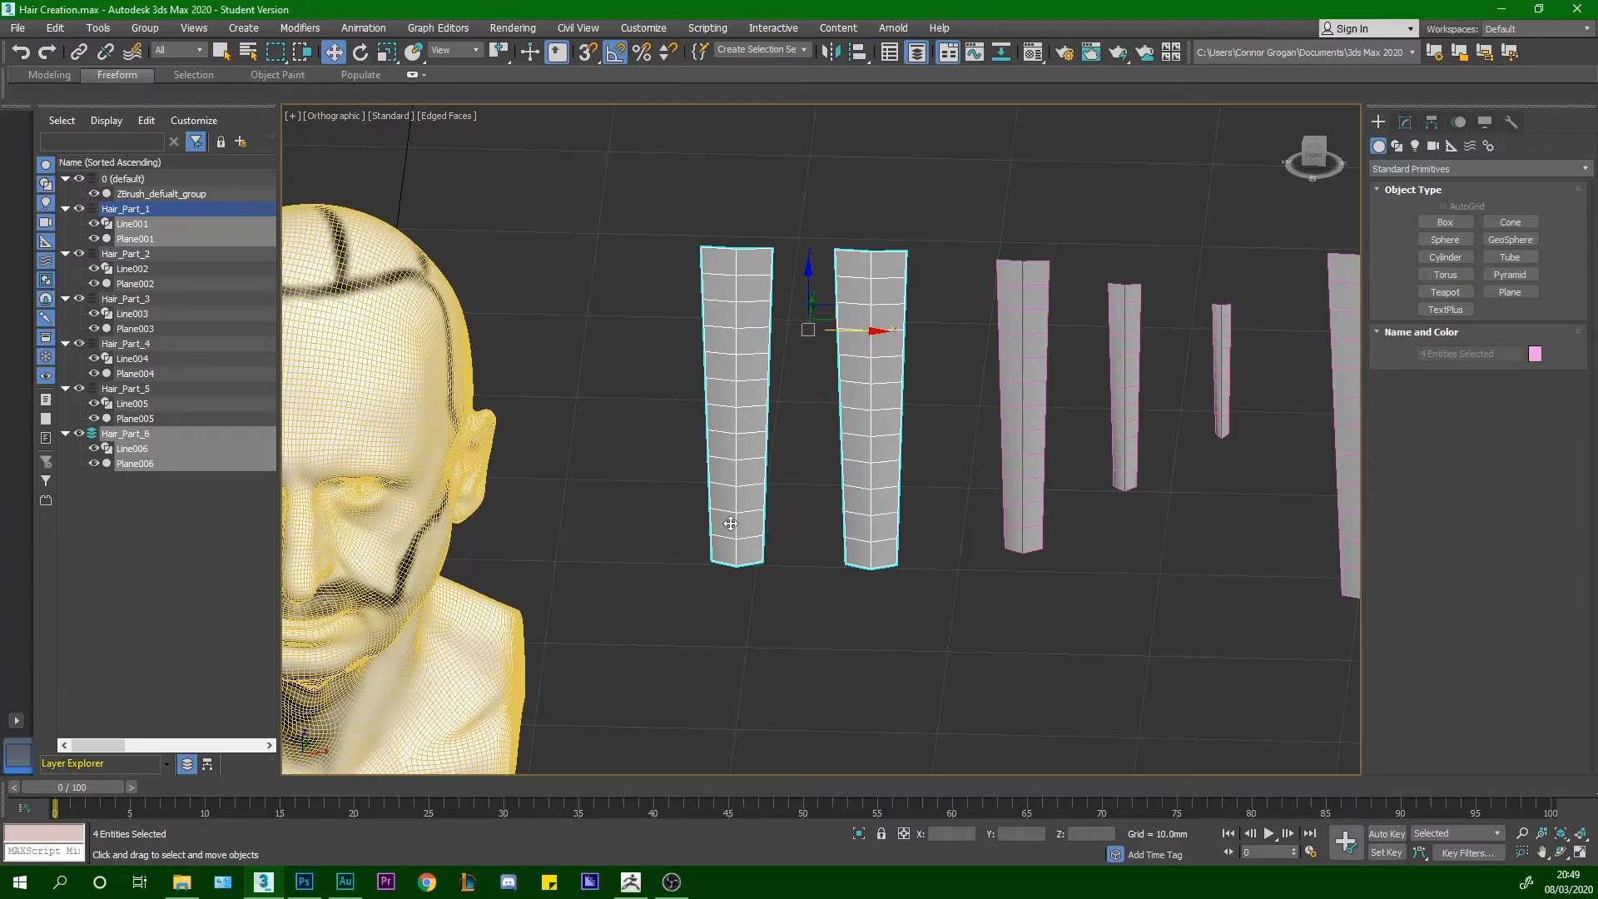
scroll(844, 403, down, 3)
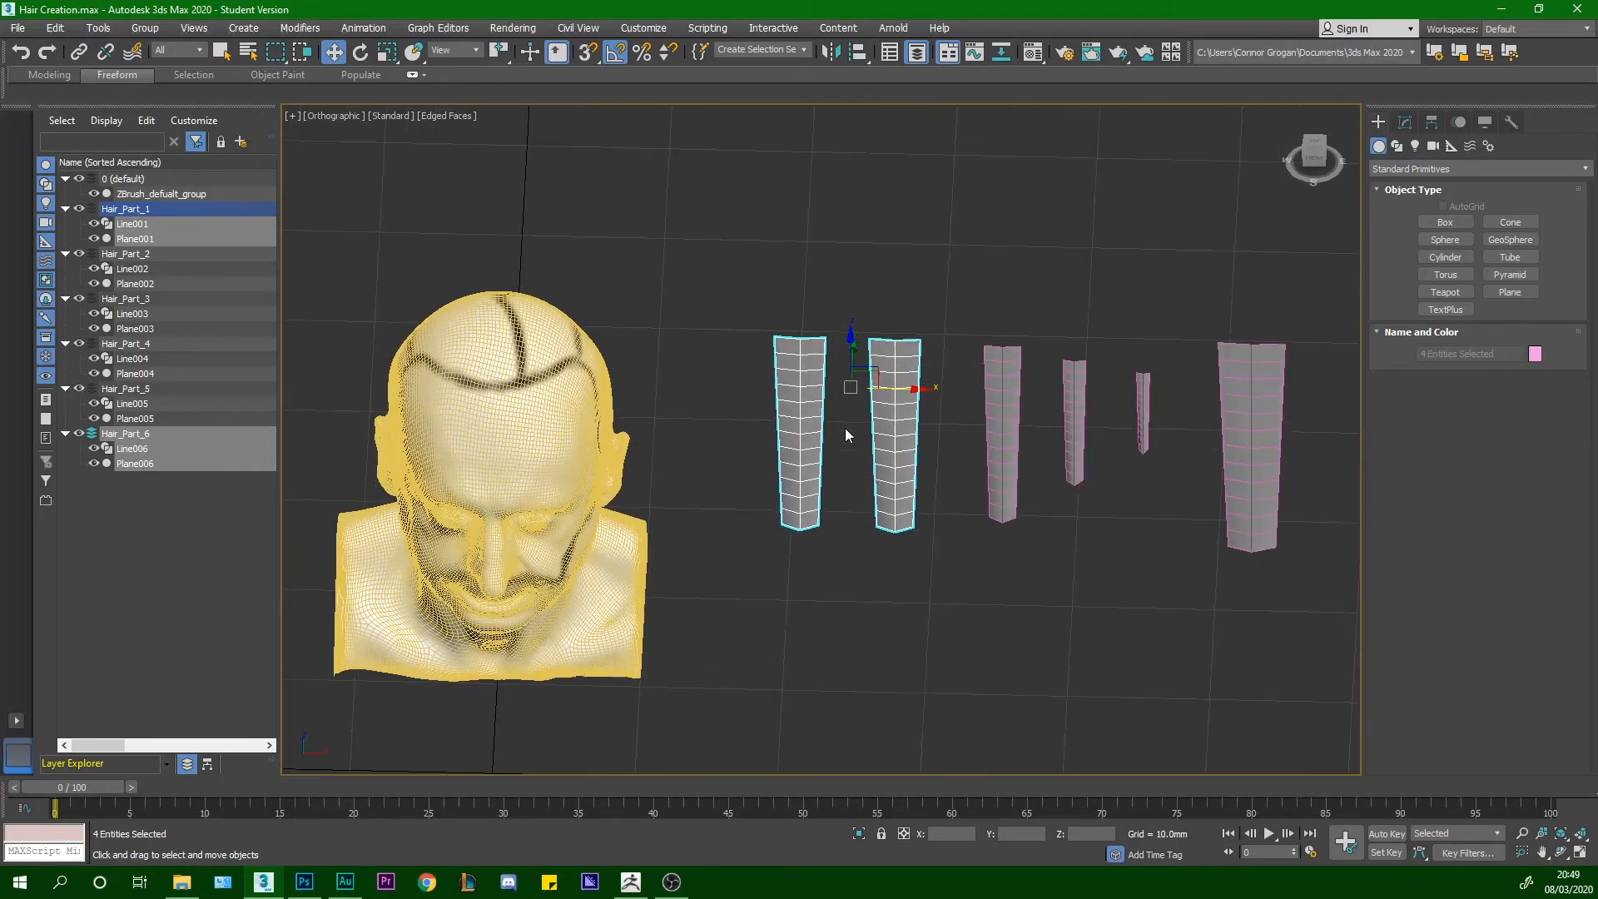
Copy the Hair_Part_6 strip together with its spline to the side facing the head, as one standalone copy
scroll(845, 407, up, 2)
mouse_move(828, 406)
mouse_down()
mouse_move(831, 422)
mouse_move(749, 381)
mouse_move(709, 381)
mouse_up()
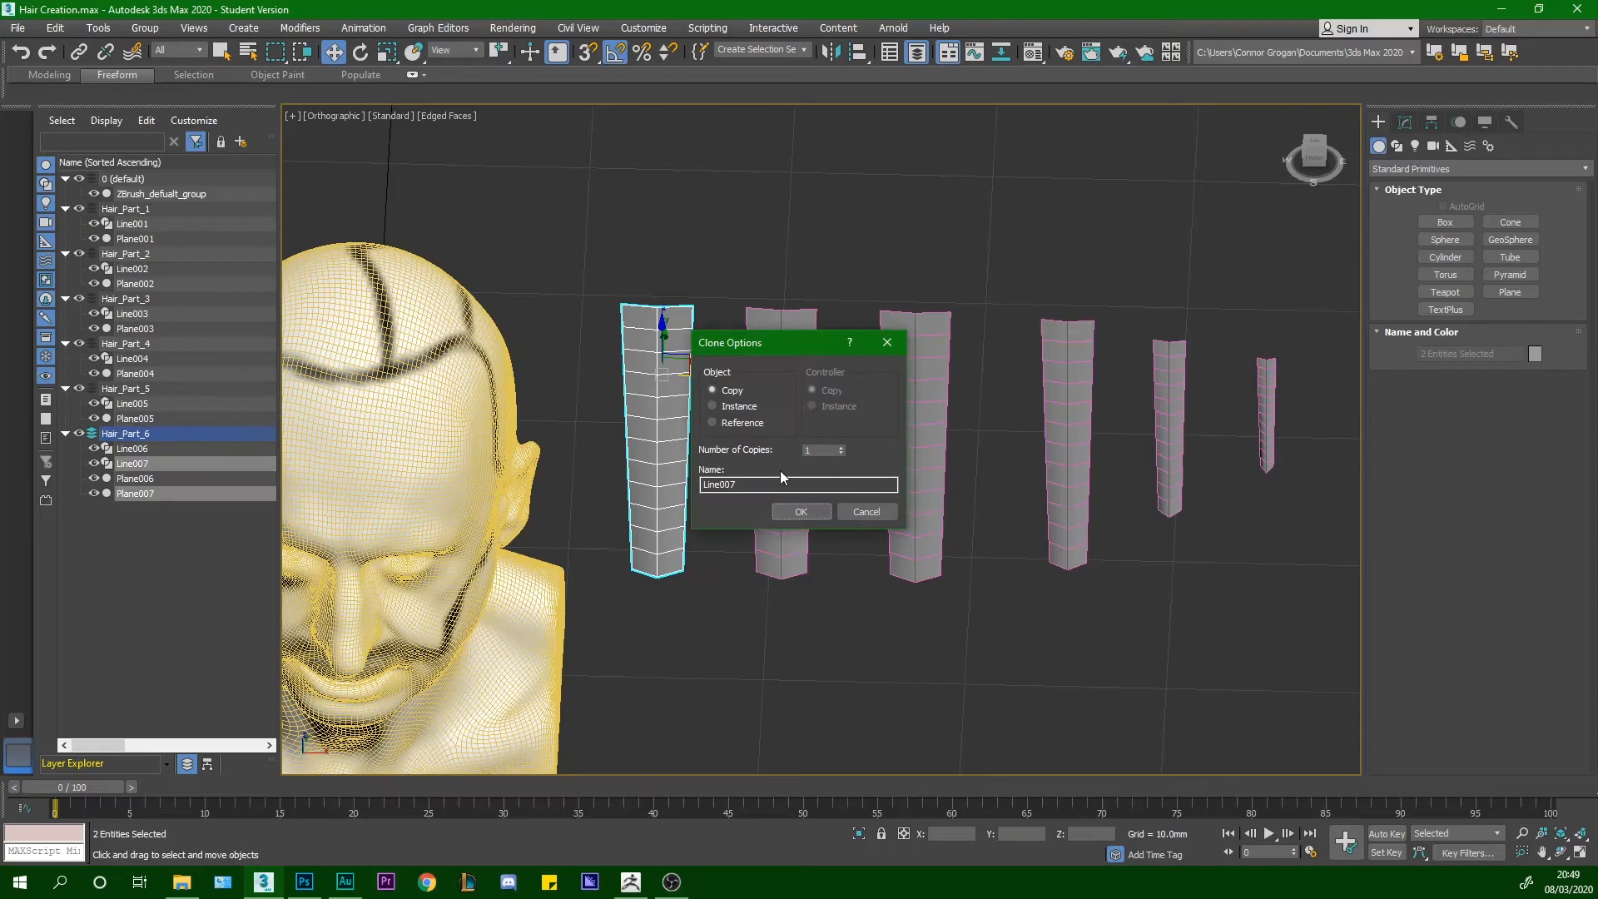
click(802, 512)
Create a layer from the copied Line007 and Plane007 and name it Hair_Part_7
click(386, 52)
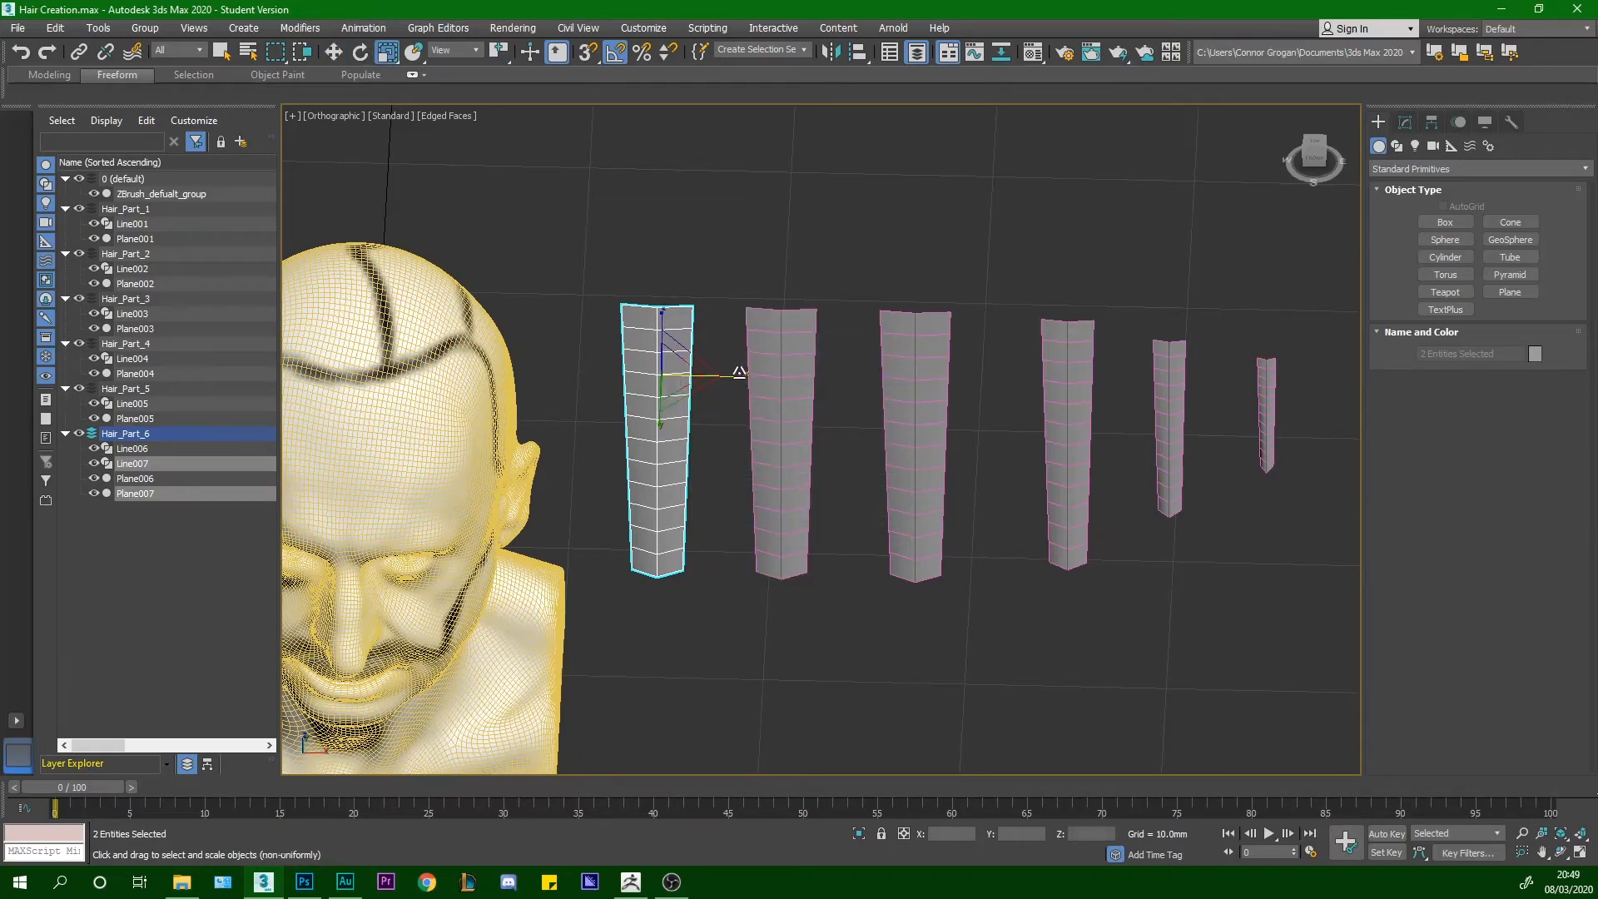
right_click(176, 554)
click(213, 620)
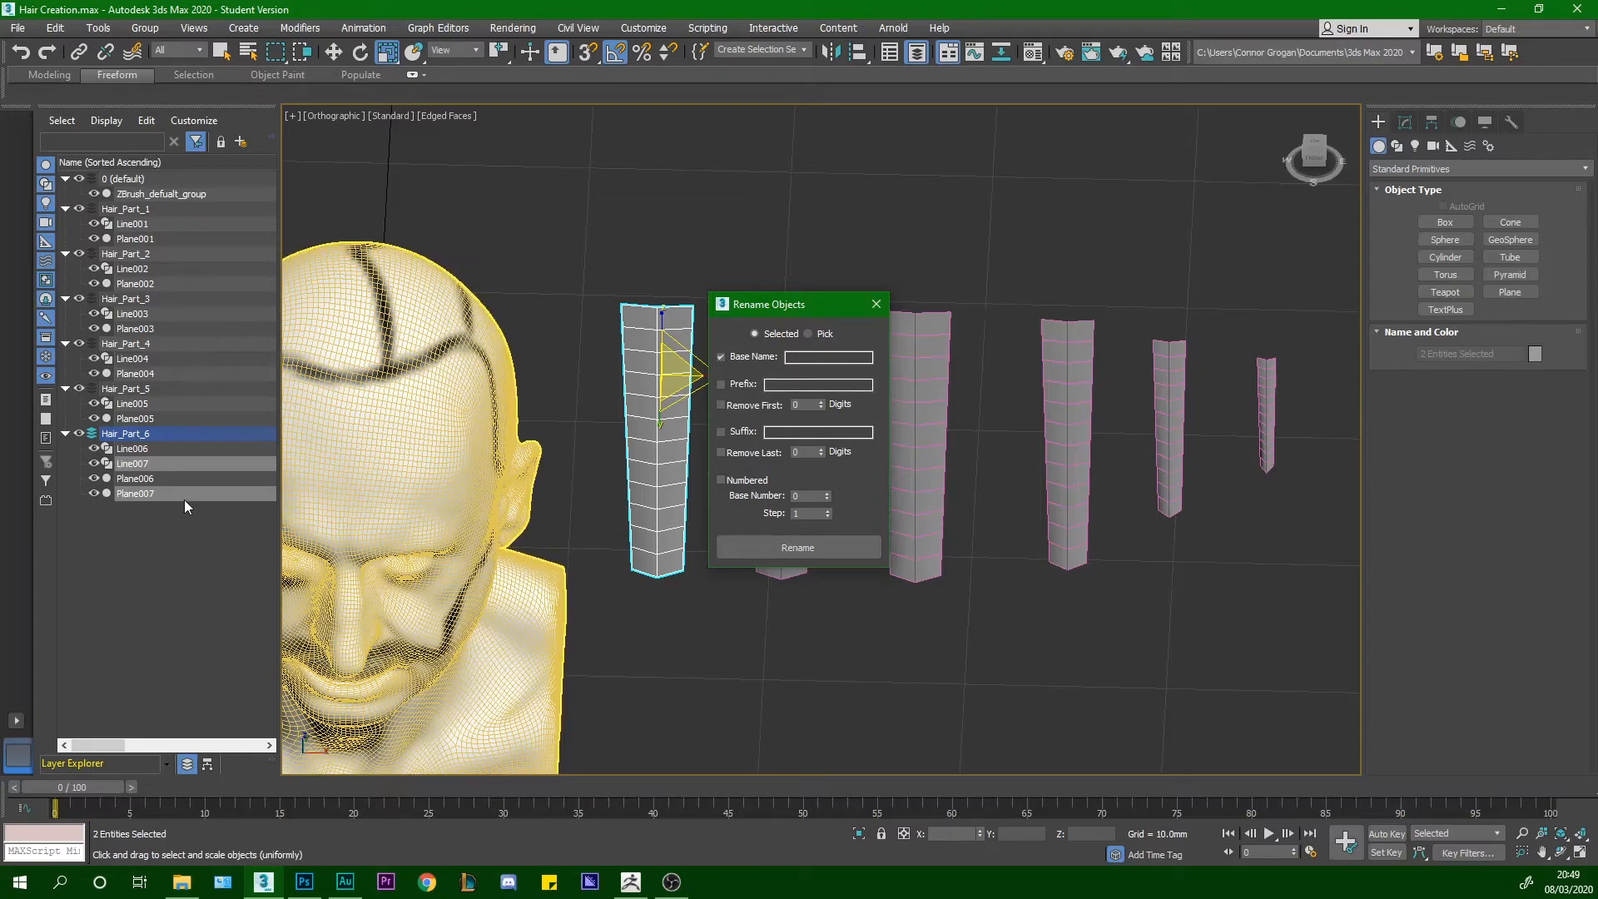
click(876, 303)
right_click(219, 574)
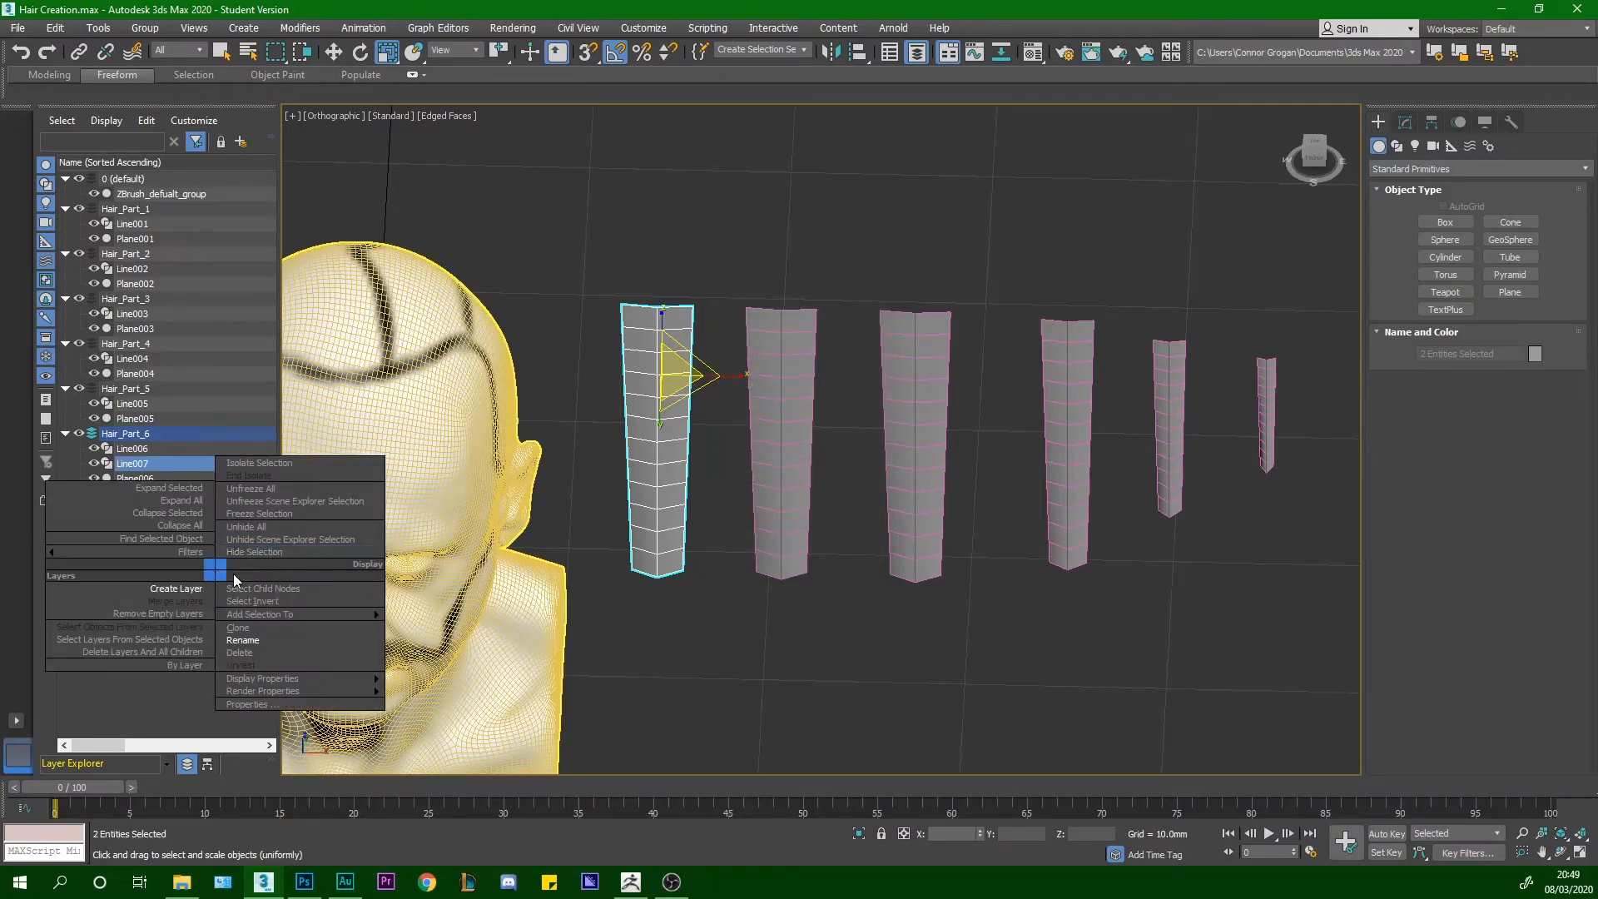
click(206, 585)
click(175, 481)
right_click(174, 483)
click(178, 547)
text(Hair_Part_7)
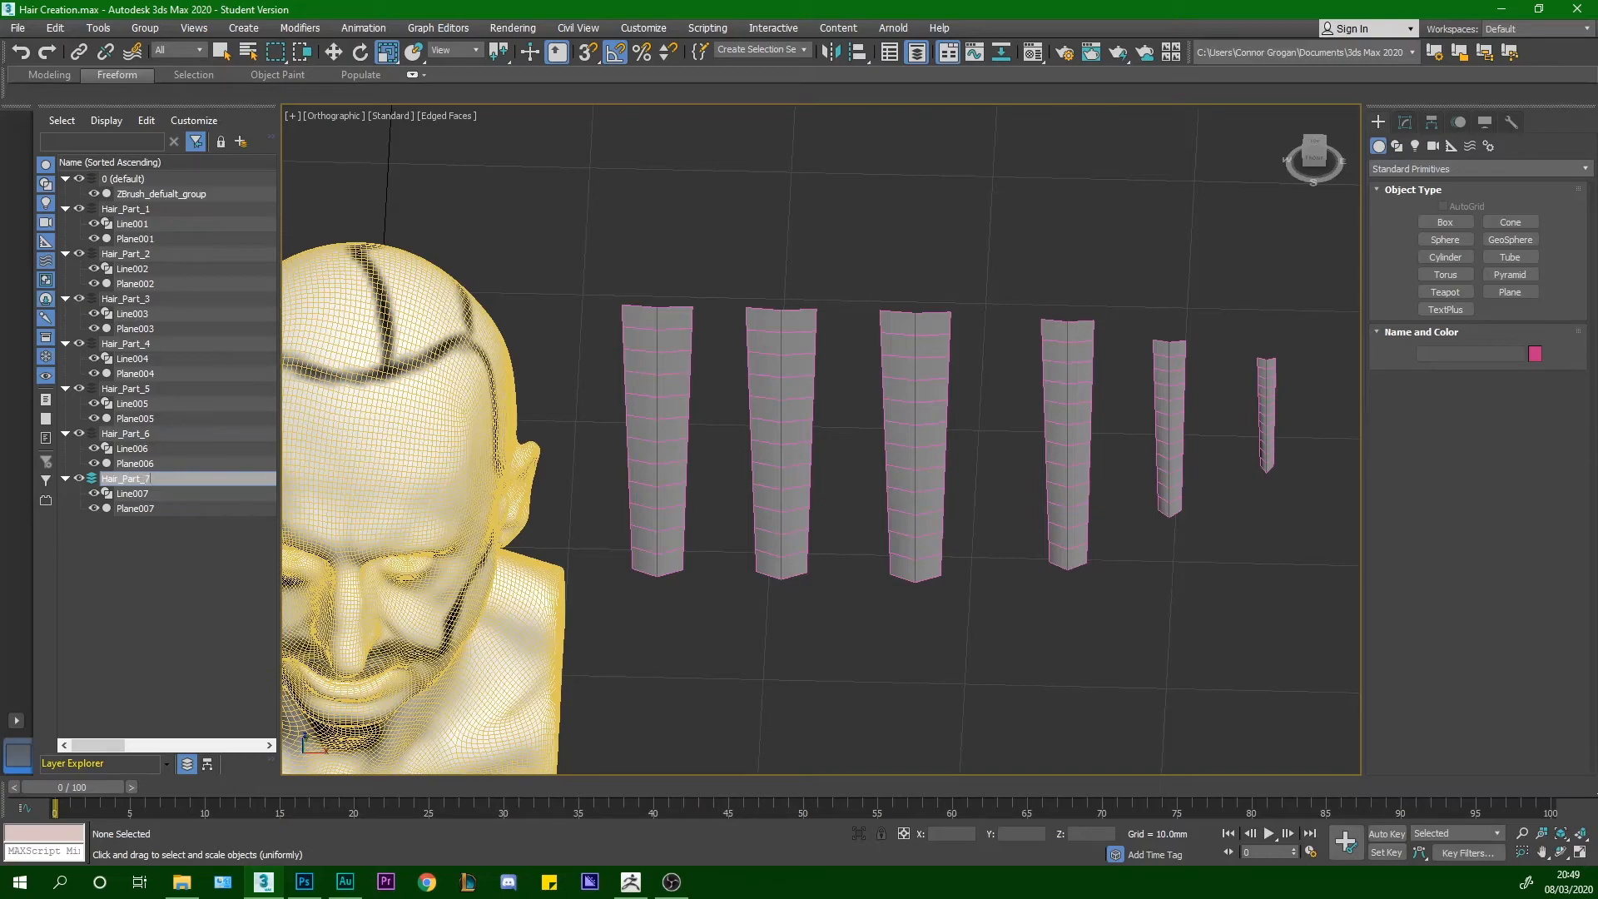
key(Return)
Examine the sizes of the hair strips in the row, highlighting Hair_Part_5 and the Hair_Part_1 and Hair_Part_6 pair
alt+middle_drag(743, 369, 890, 403)
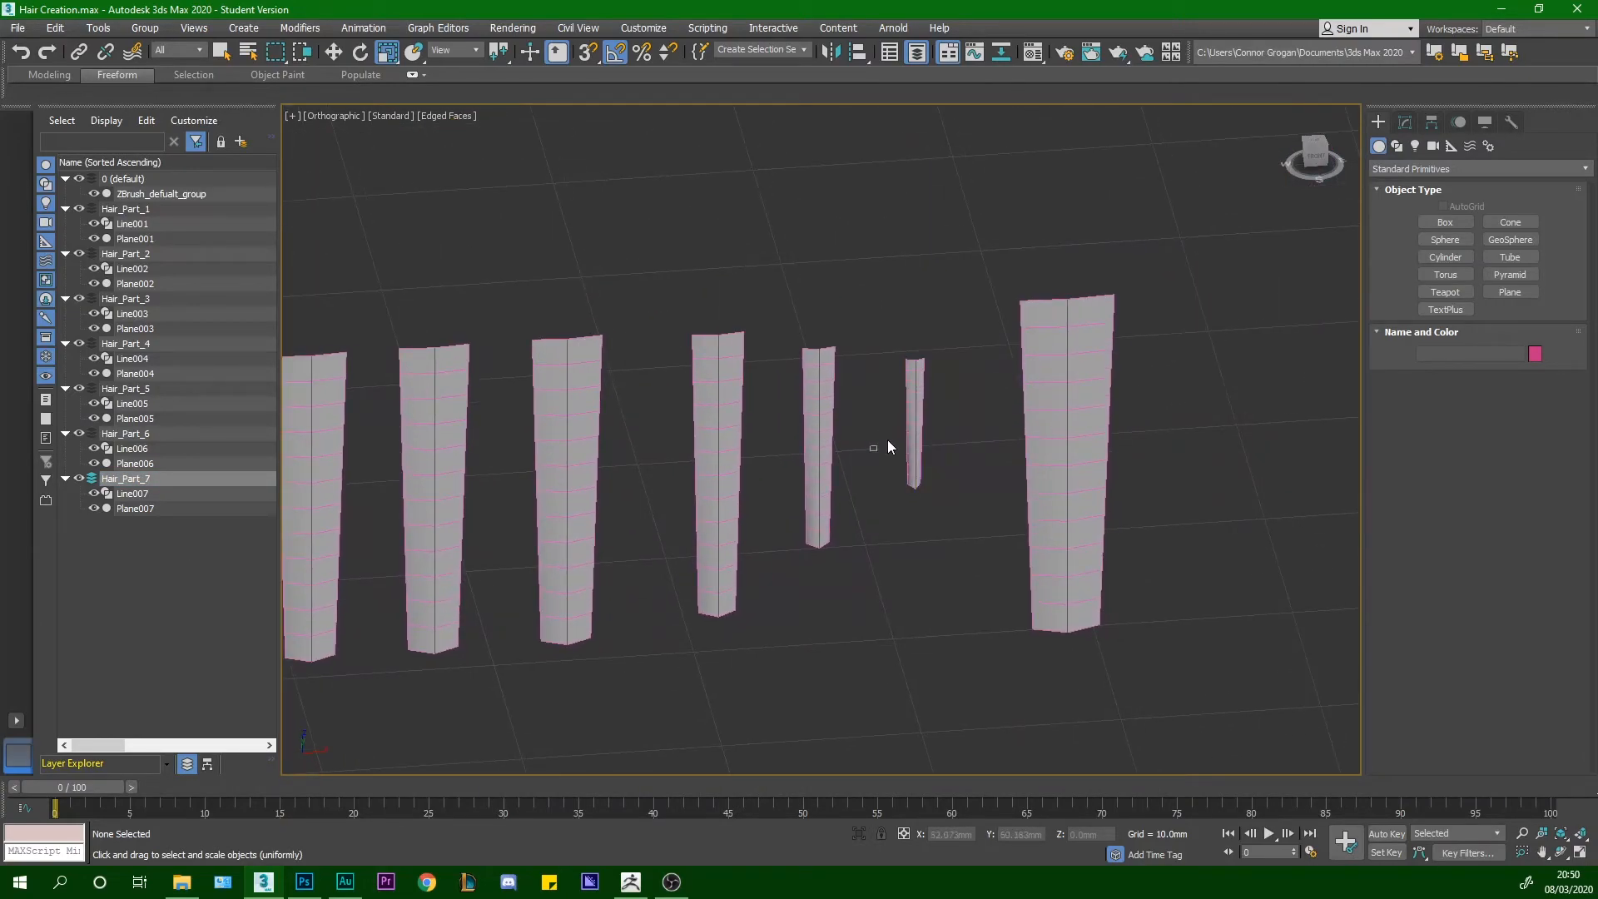
drag(867, 454, 945, 429)
scroll(653, 312, down, 4)
middle_drag(657, 312, 837, 312)
scroll(793, 282, up, 2)
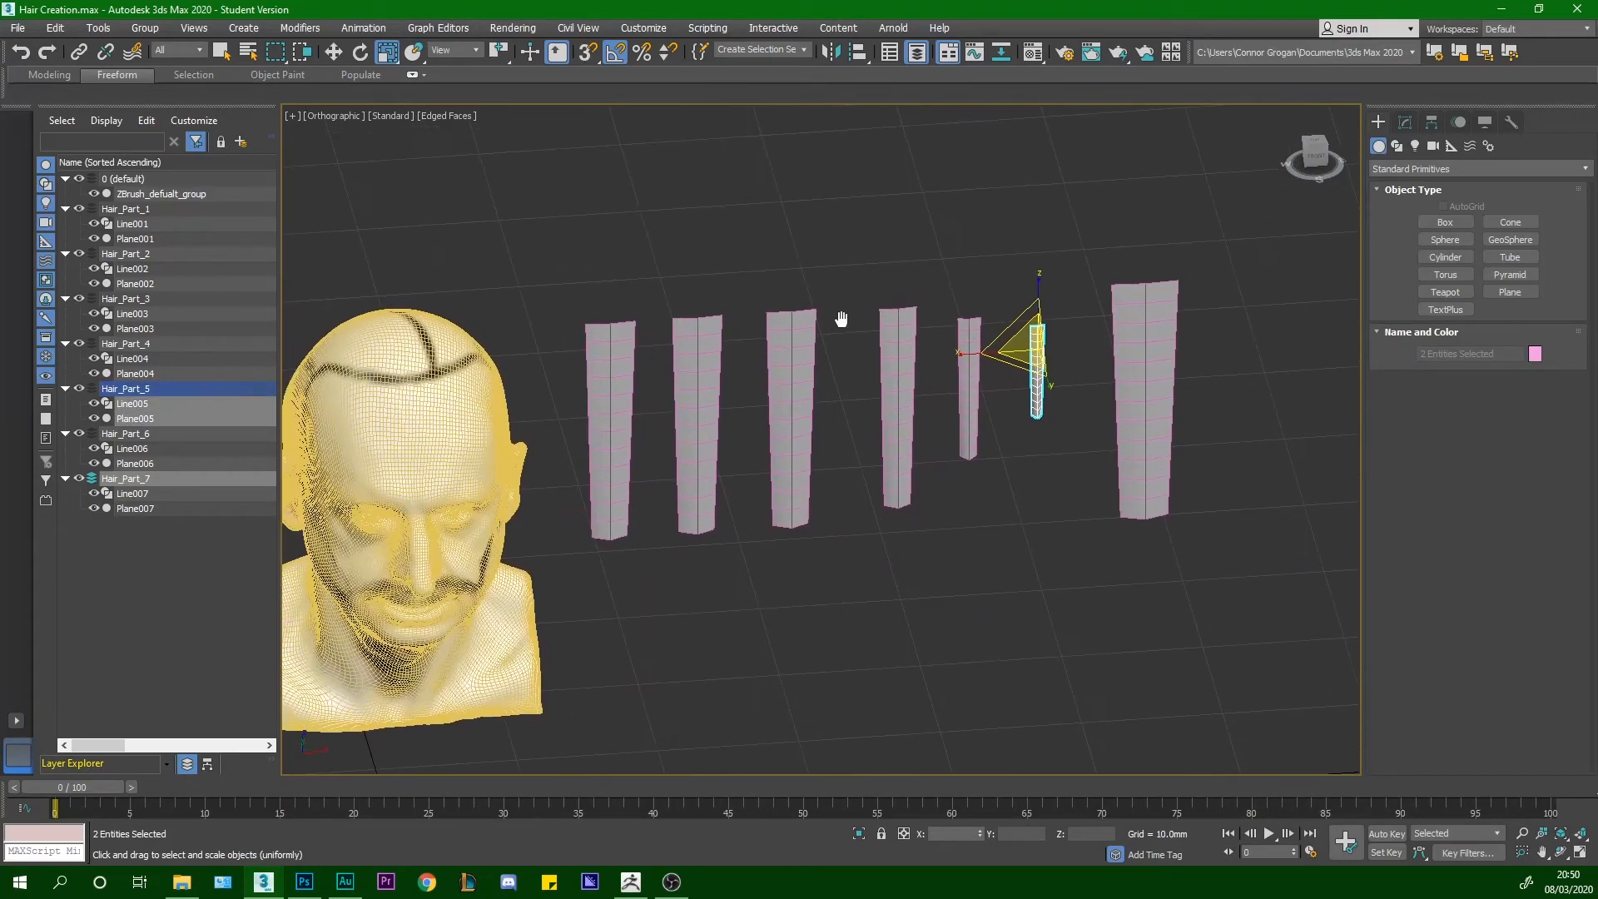
scroll(903, 324, up, 2)
middle_drag(465, 410, 649, 366)
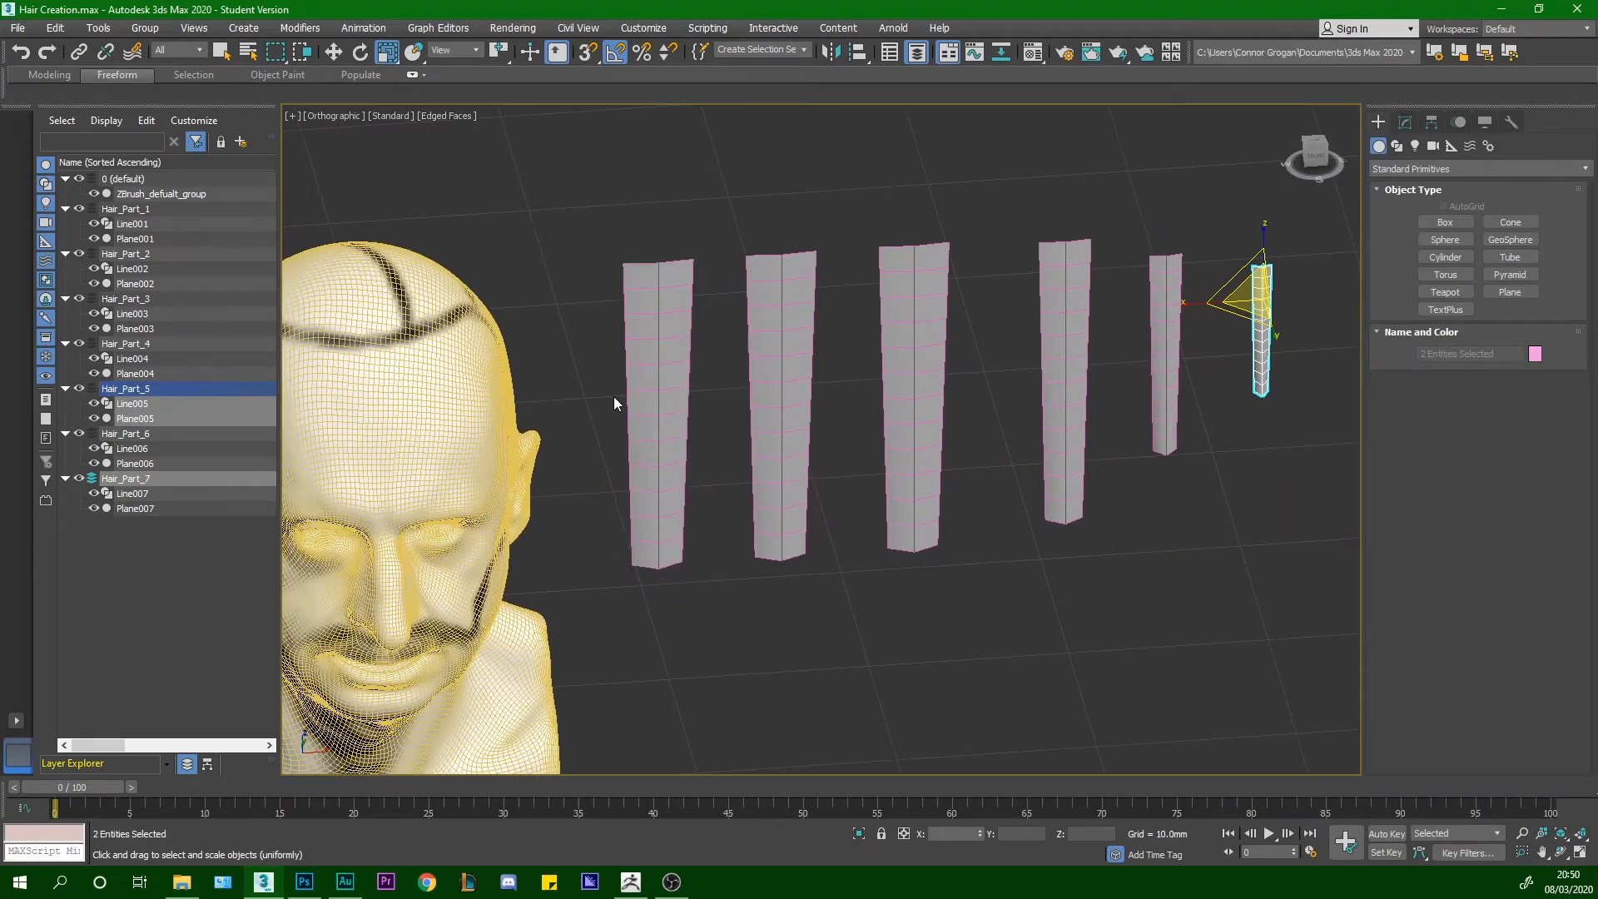
drag(582, 410, 679, 366)
middle_drag(681, 360, 634, 390)
click(226, 53)
scroll(669, 349, down, 4)
scroll(684, 342, up, 2)
alt+middle_drag(684, 342, 759, 492)
scroll(641, 323, up, 2)
drag(694, 623, 903, 245)
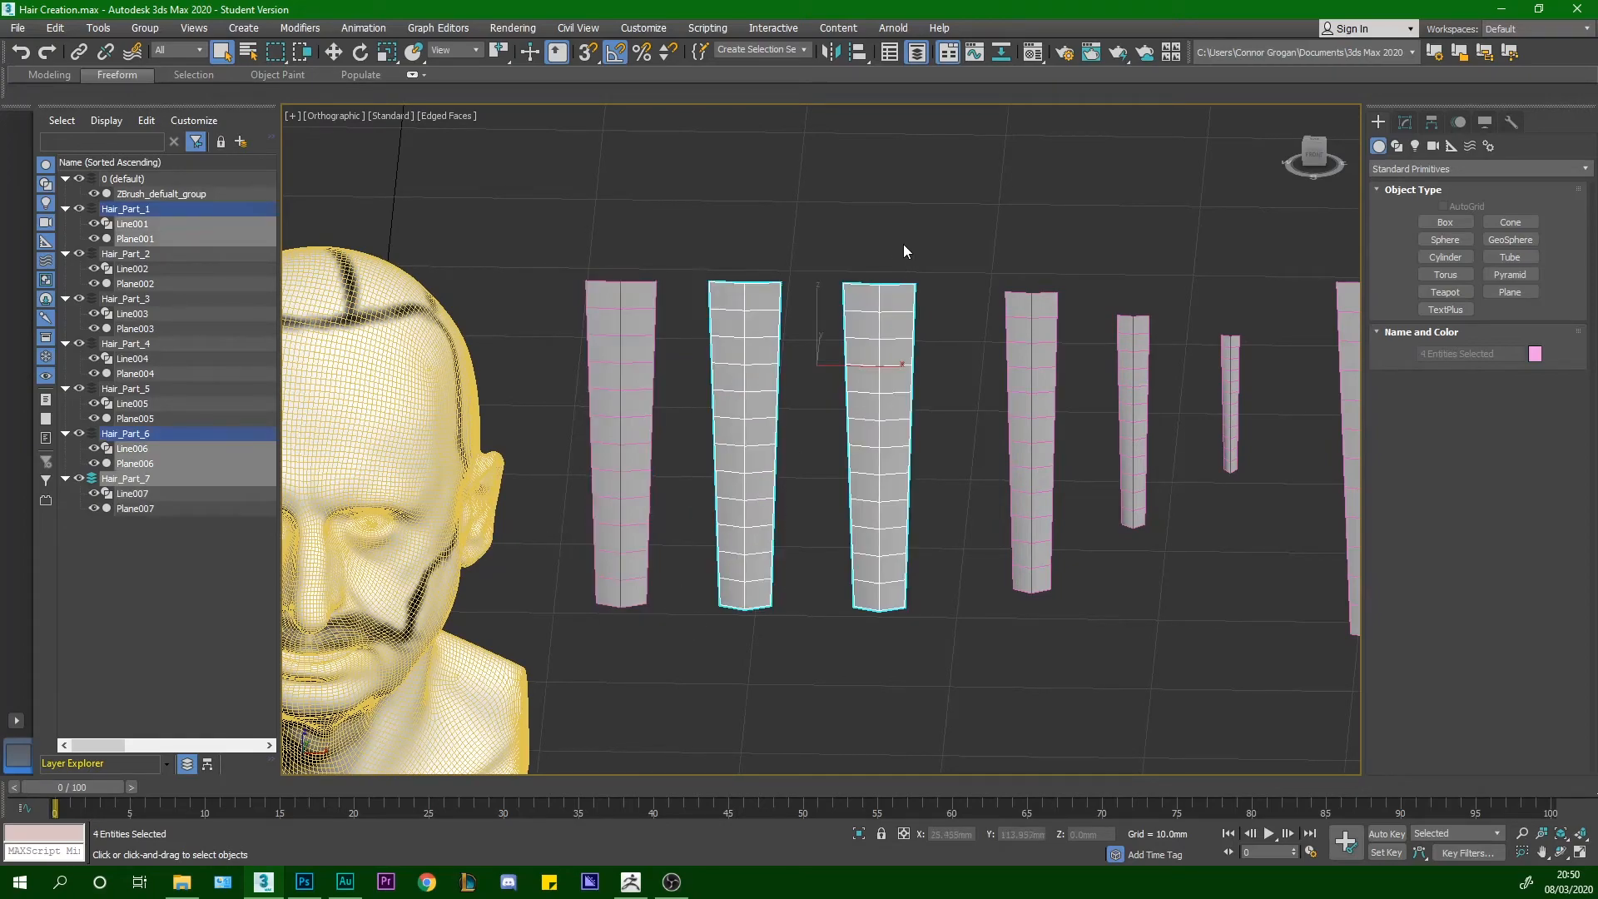
scroll(812, 300, down, 3)
scroll(765, 333, up, 3)
Inspect the Path Deform Binding settings of the Hair_Part_6 mesh and the spline that drives it
click(753, 334)
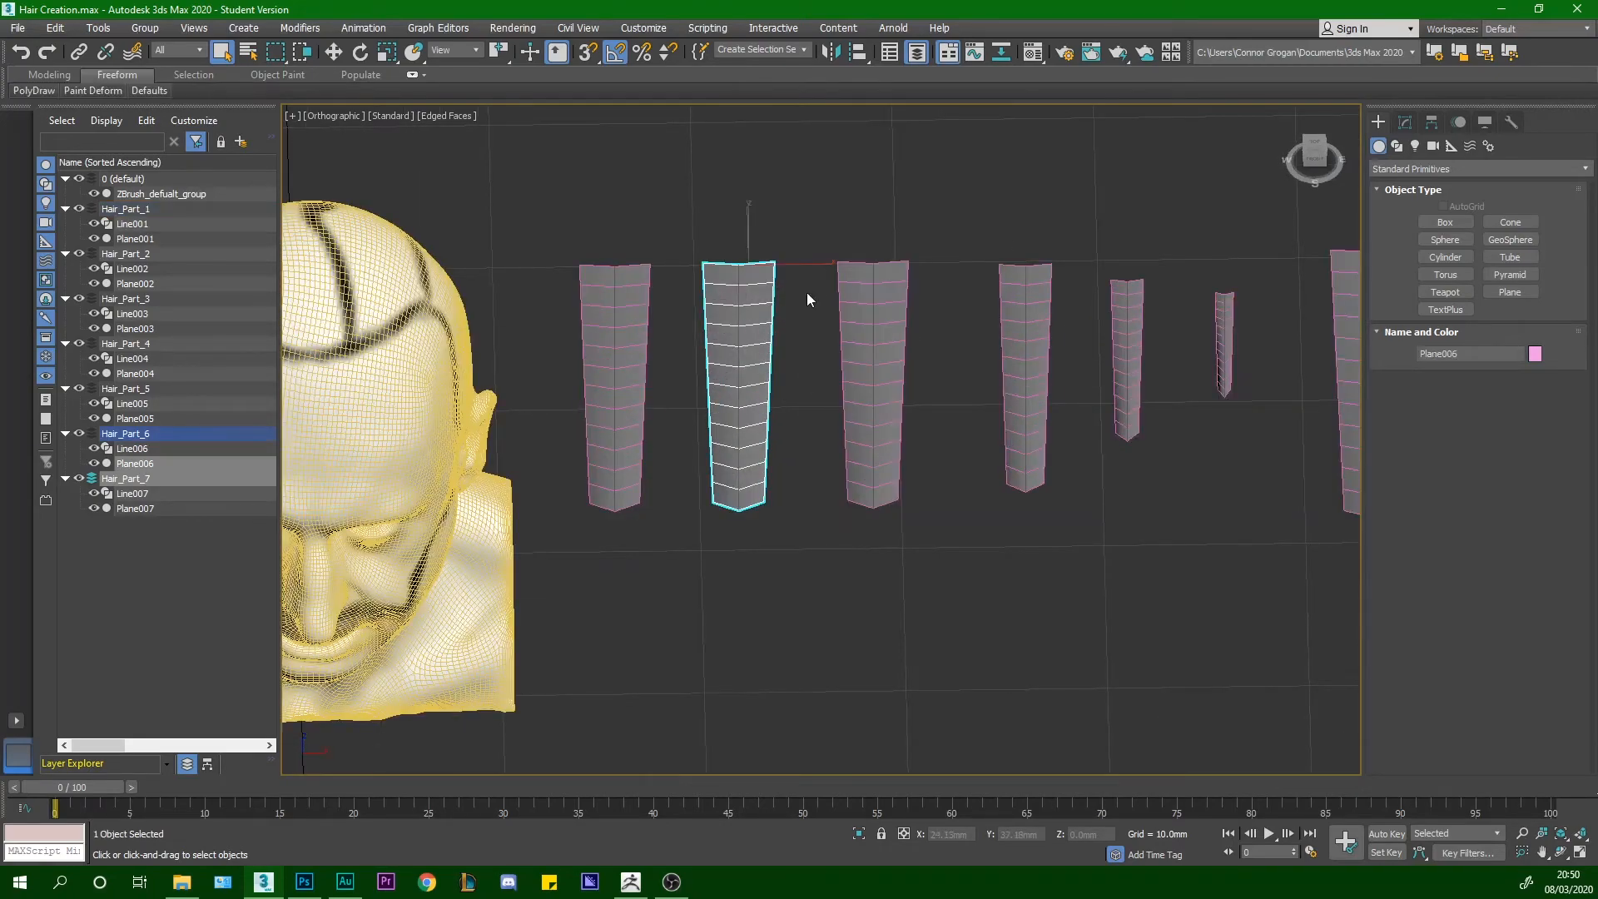
click(1403, 125)
scroll(719, 376, up, 3)
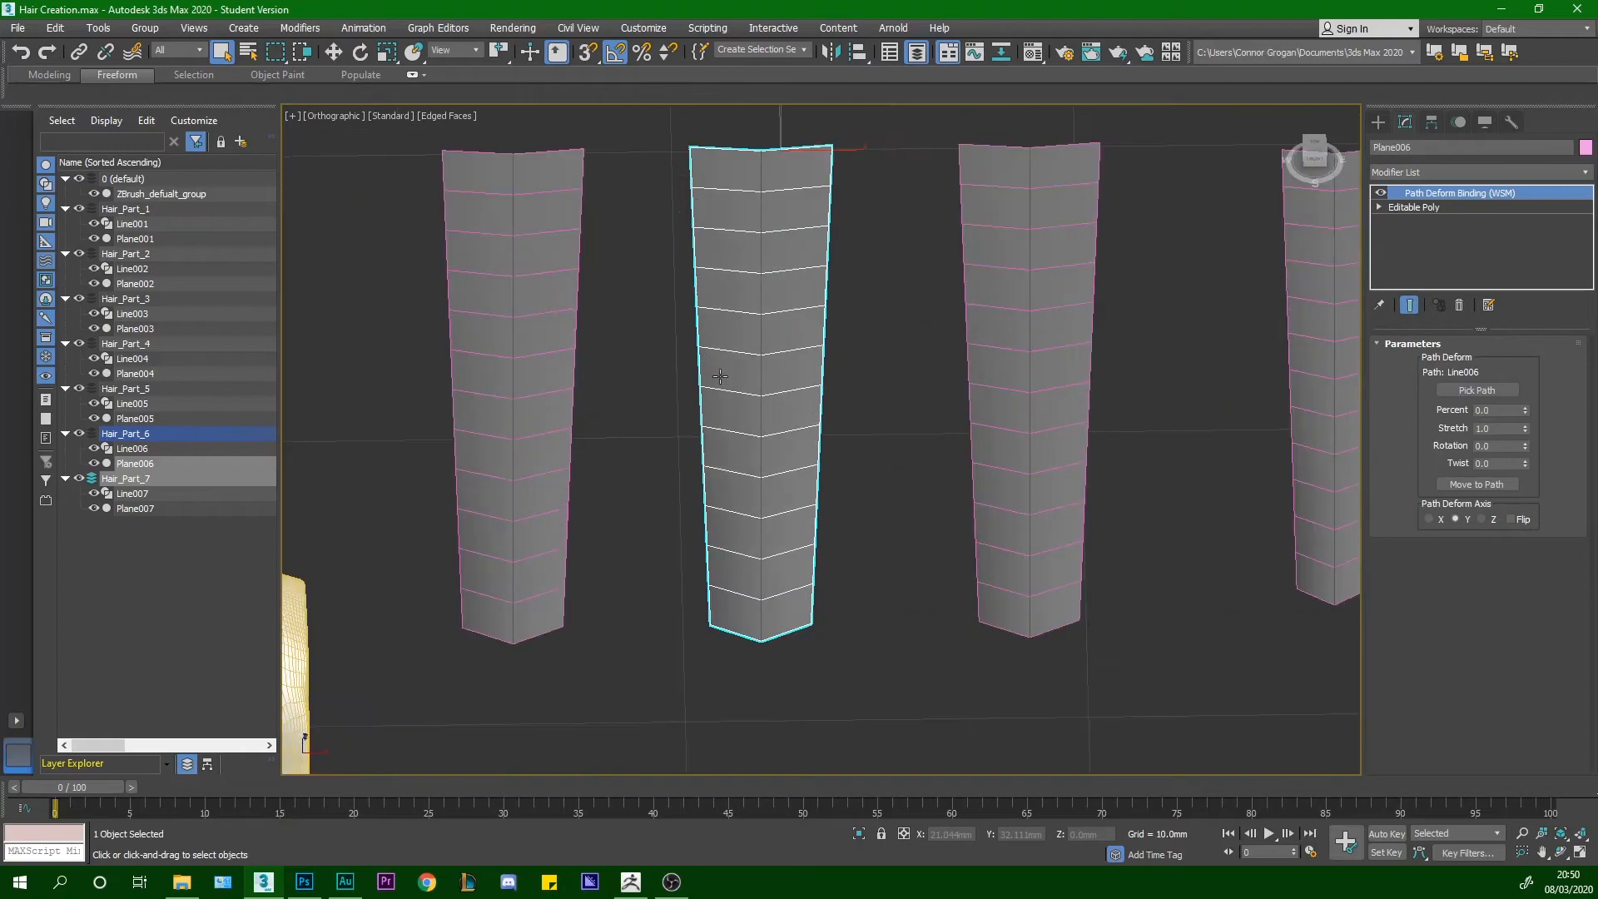
scroll(759, 333, down, 3)
click(759, 333)
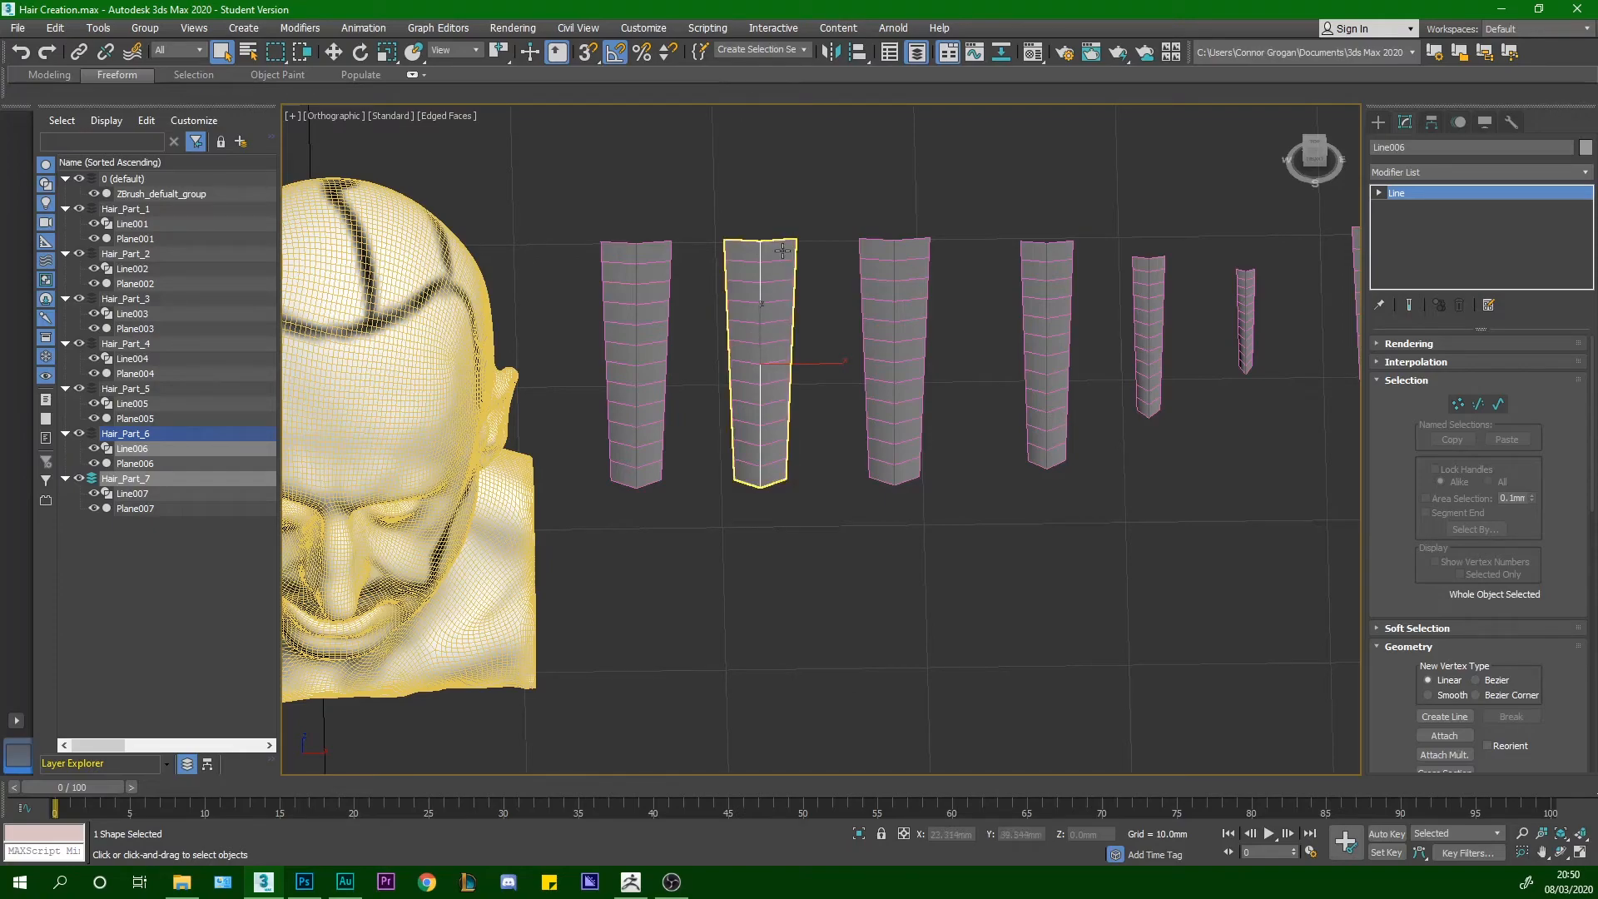
scroll(786, 323, up, 4)
click(778, 307)
scroll(788, 302, down, 5)
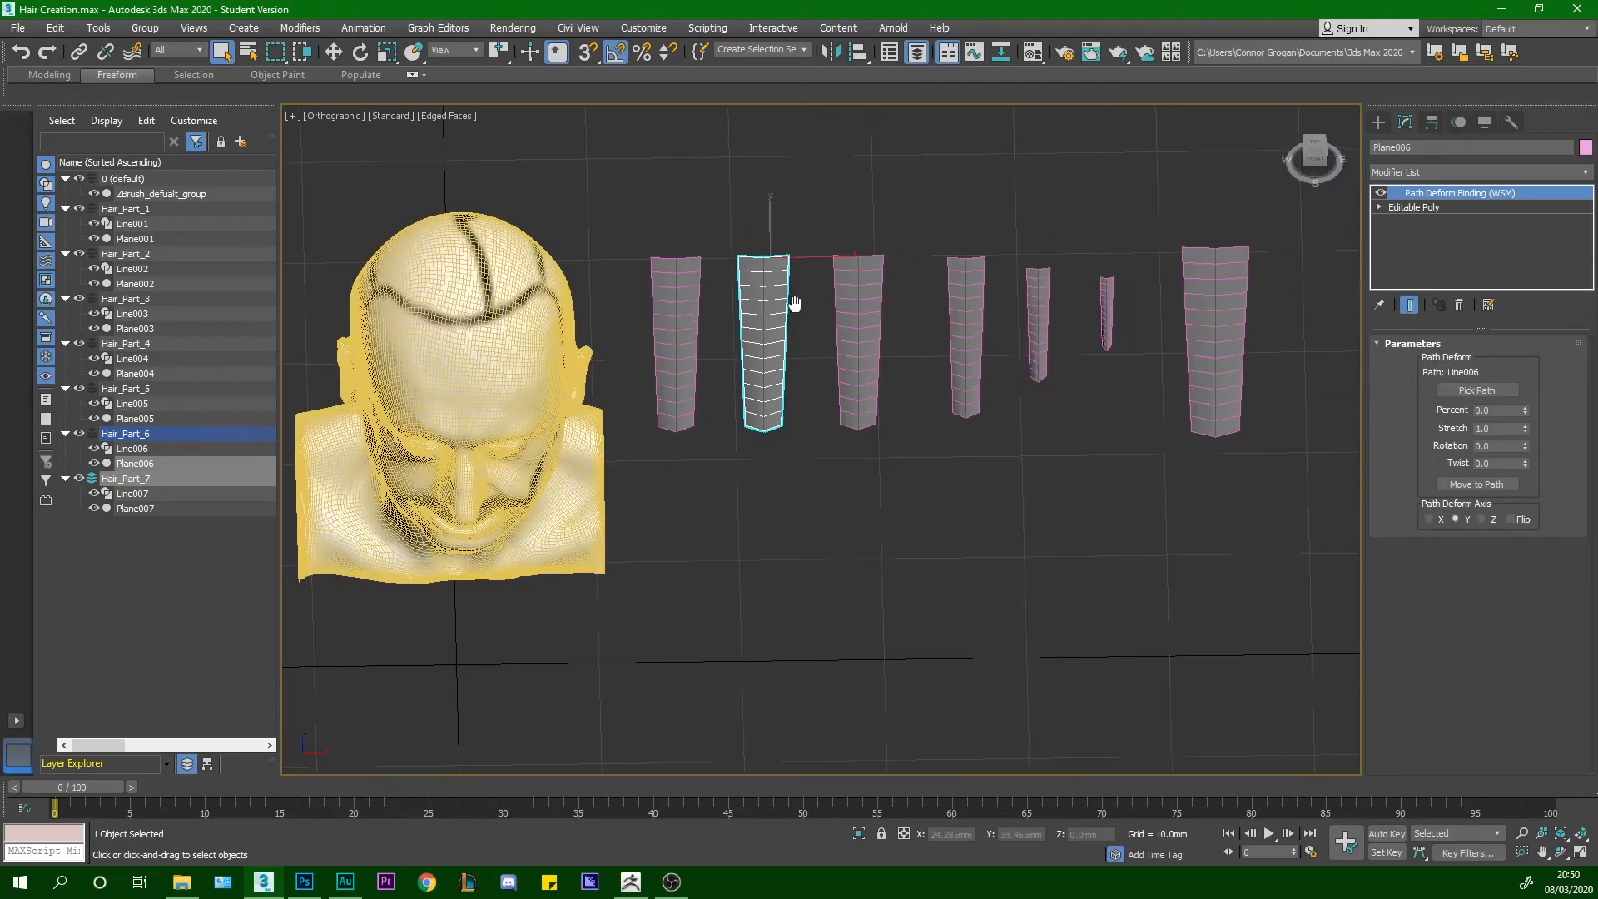
alt+middle_drag(791, 303, 792, 304)
scroll(772, 349, up, 4)
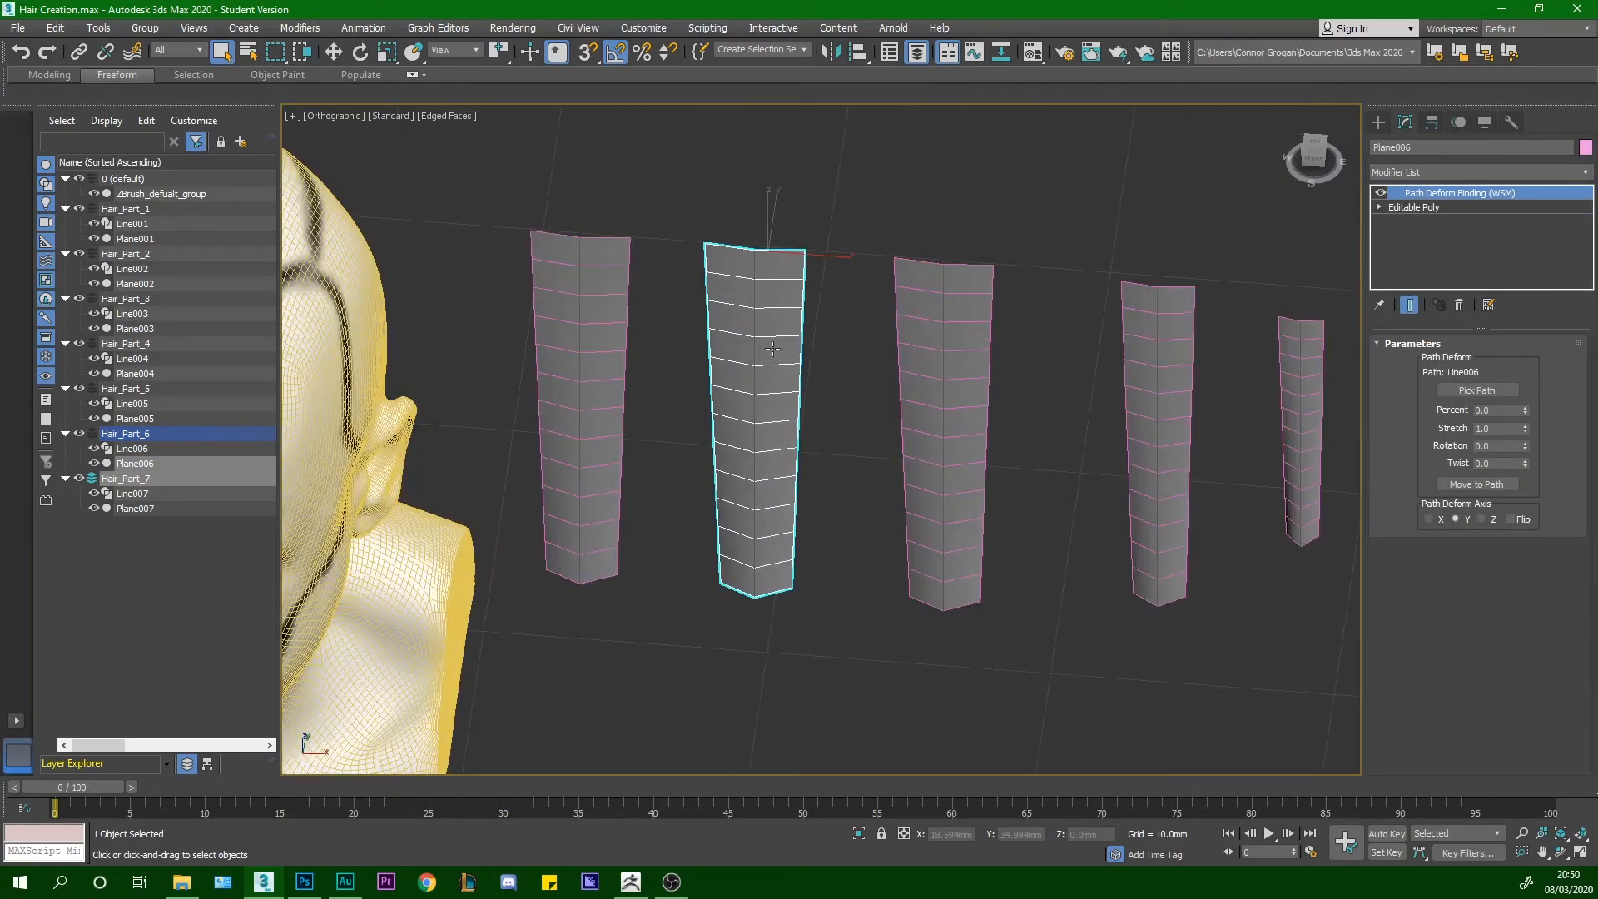
Try to move the second vertex of the Hair_Part_7 spline to bend its strip, and undo the move
click(580, 337)
key(1)
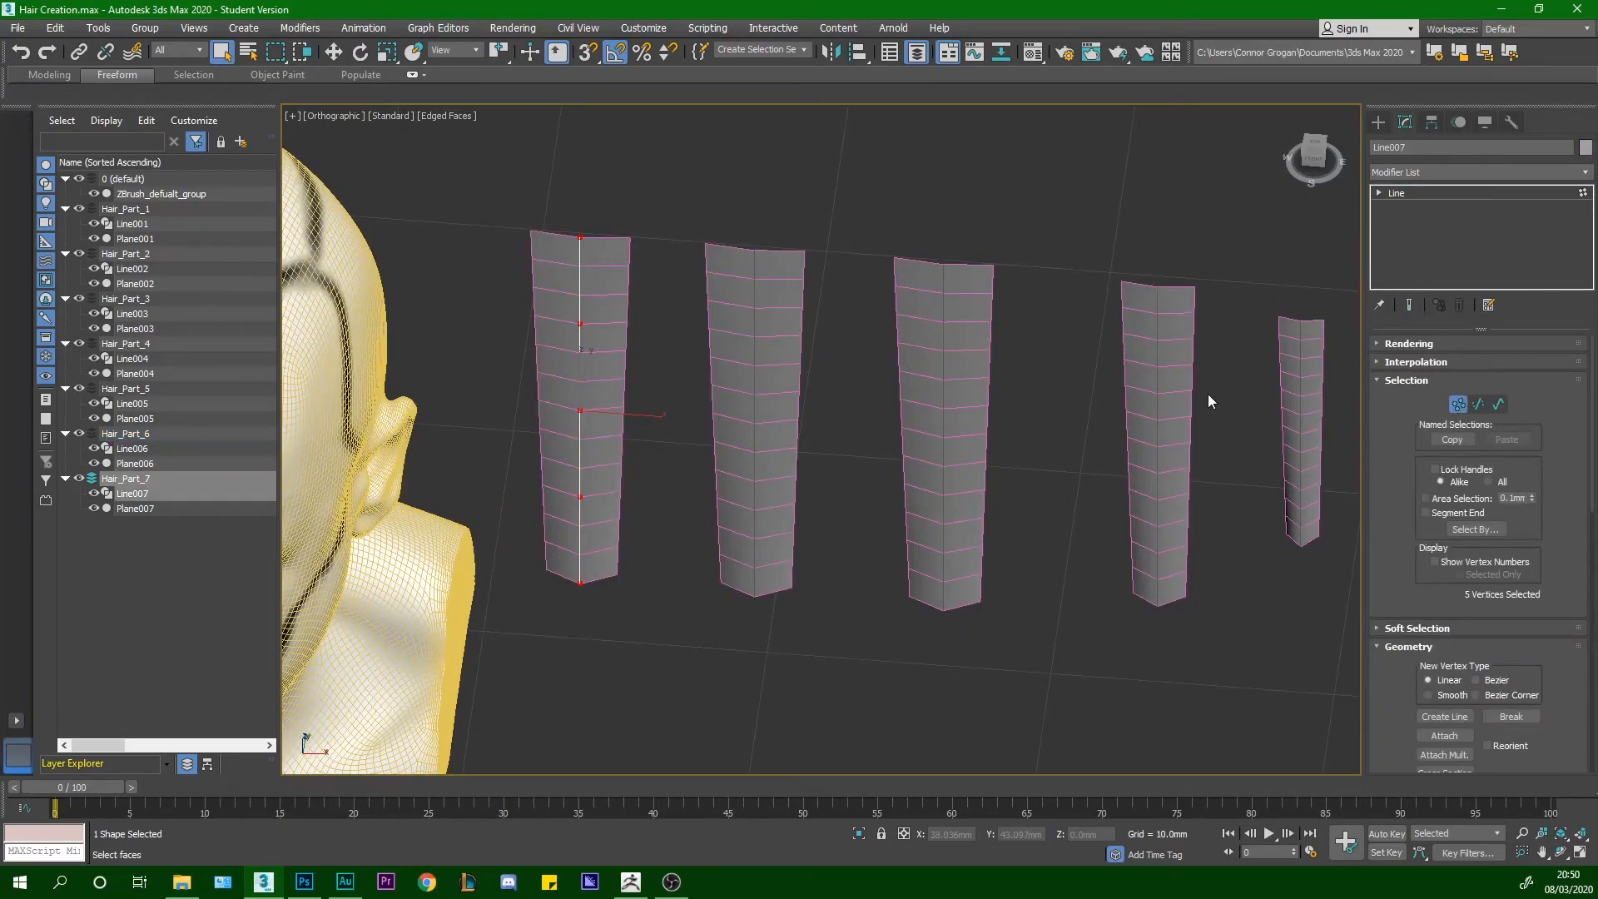
click(580, 323)
alt+middle_drag(582, 325, 327, 7)
click(332, 51)
drag(562, 293, 615, 344)
key(ctrl+z)
Try to move the third vertex of the Hair_Part_5 spline to bend the small strip, and undo the move
middle_drag(1080, 193, 646, 471)
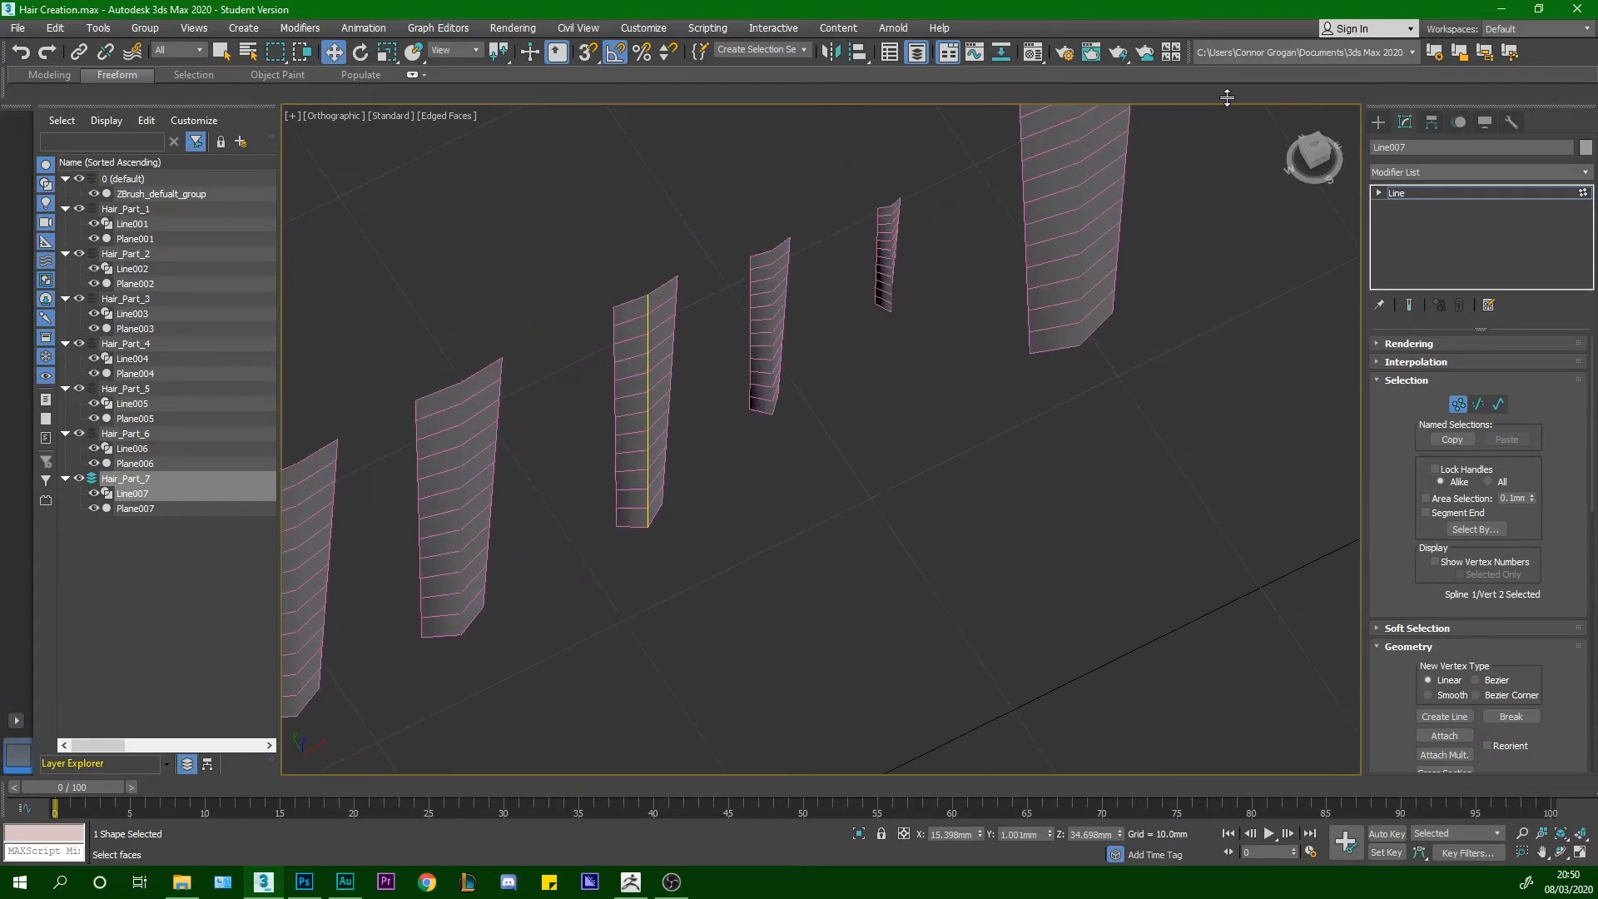
click(1378, 123)
click(887, 263)
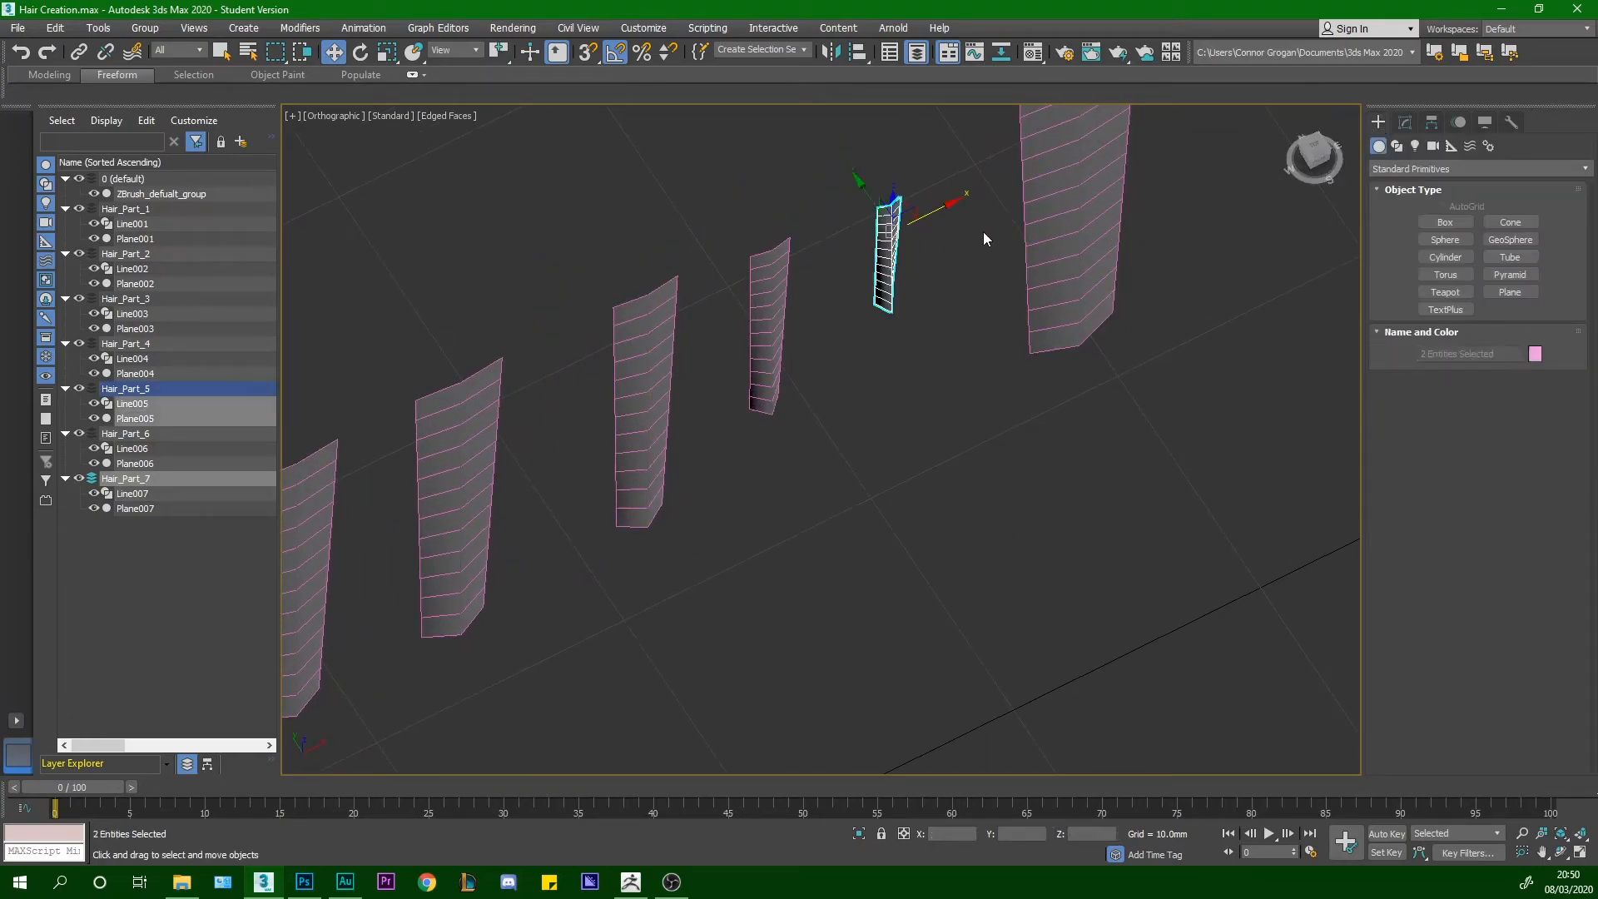
click(1405, 122)
scroll(1007, 269, up, 5)
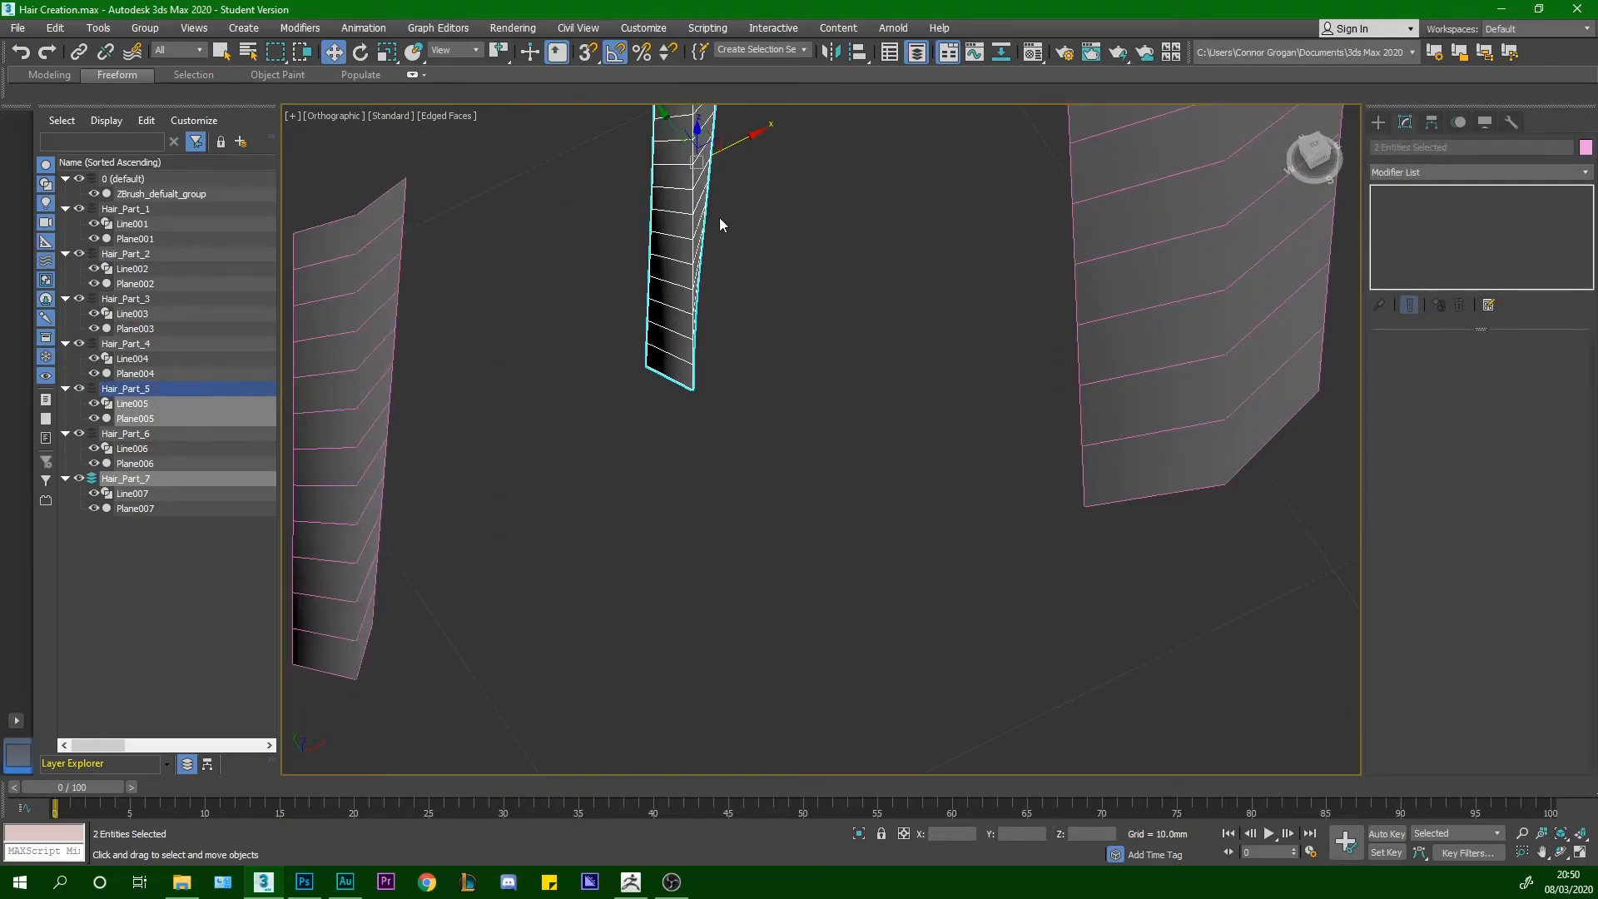
click(695, 198)
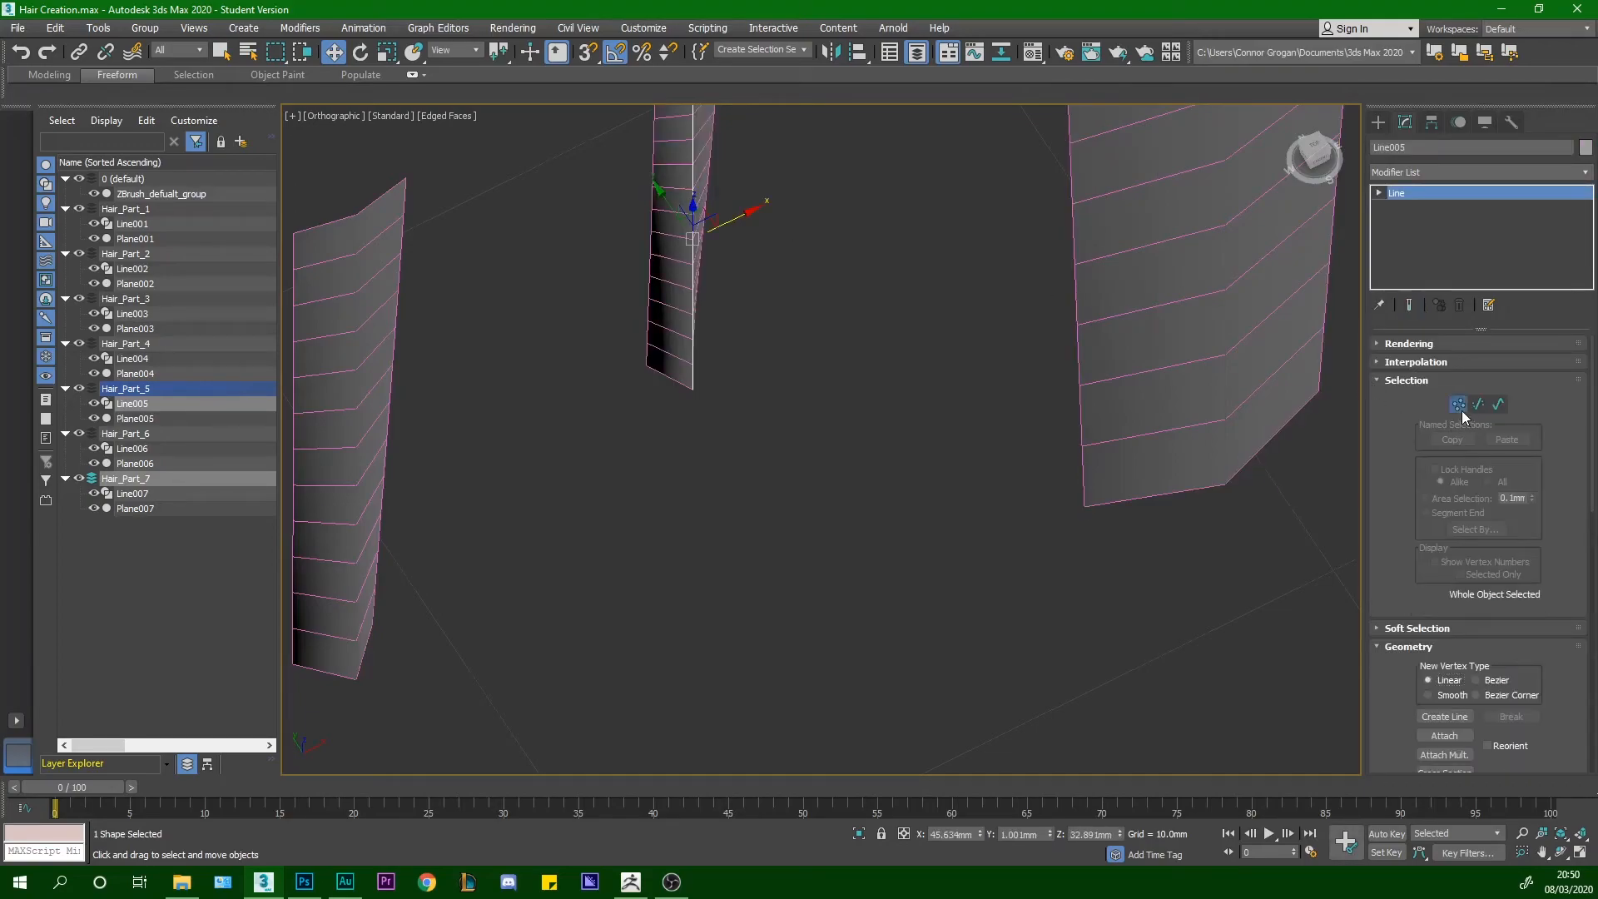
click(1458, 404)
drag(705, 228, 712, 264)
middle_drag(791, 237, 834, 331)
key(ctrl+z)
scroll(793, 313, down, 9)
alt+middle_drag(834, 332, 842, 320)
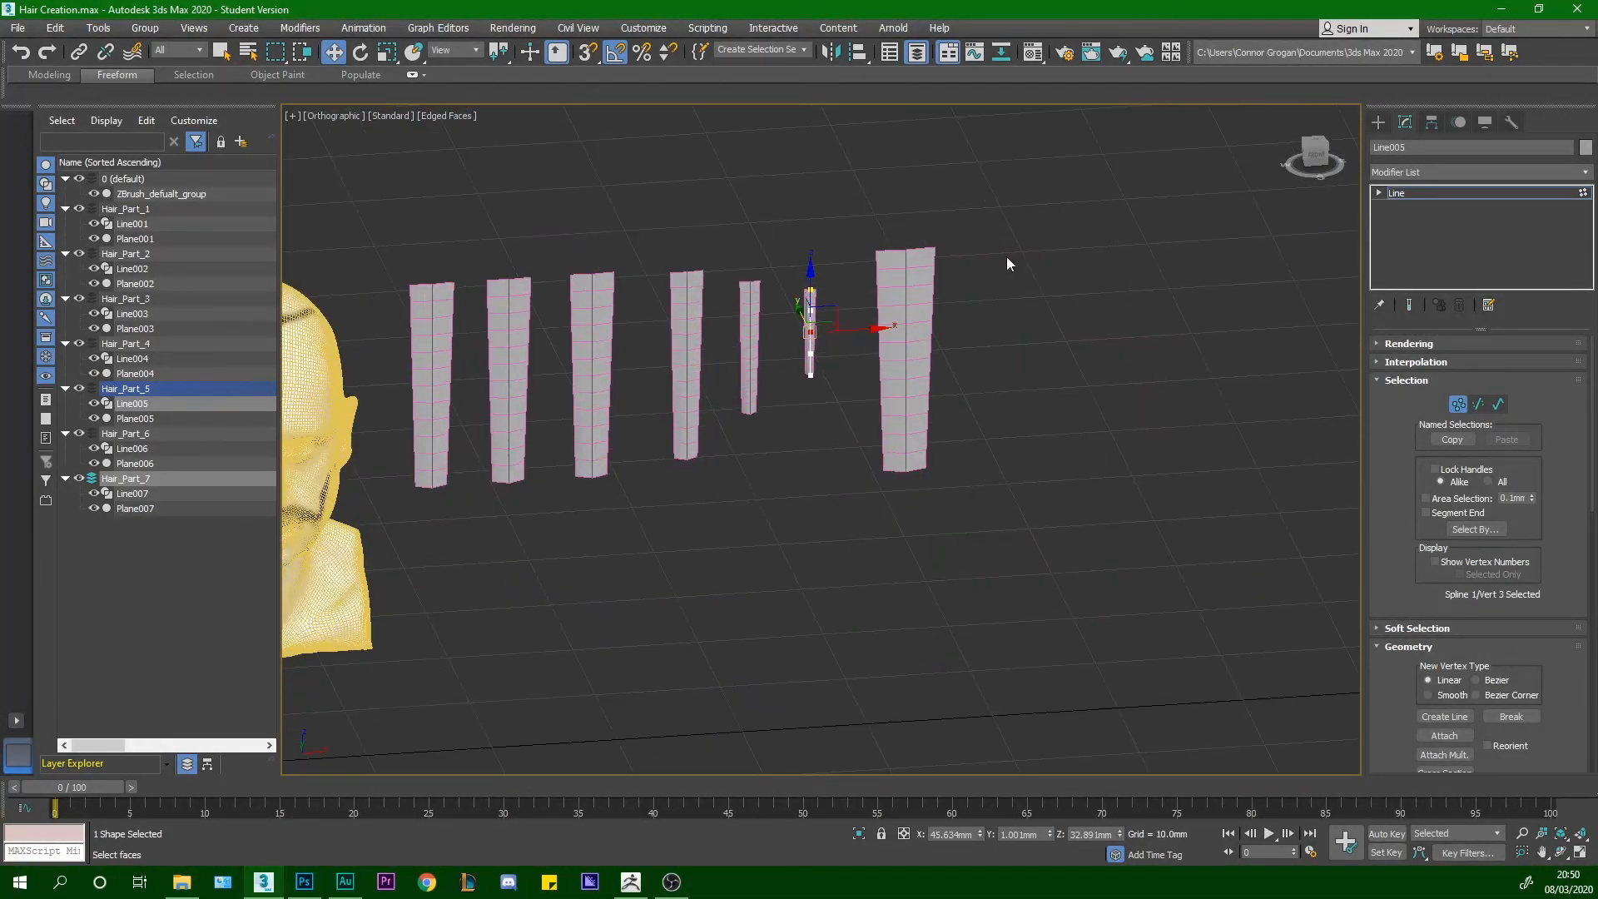
Try a Path Deform Stretch of 2.54 on the small Hair_Part_5 strip, and undo it
key(z)
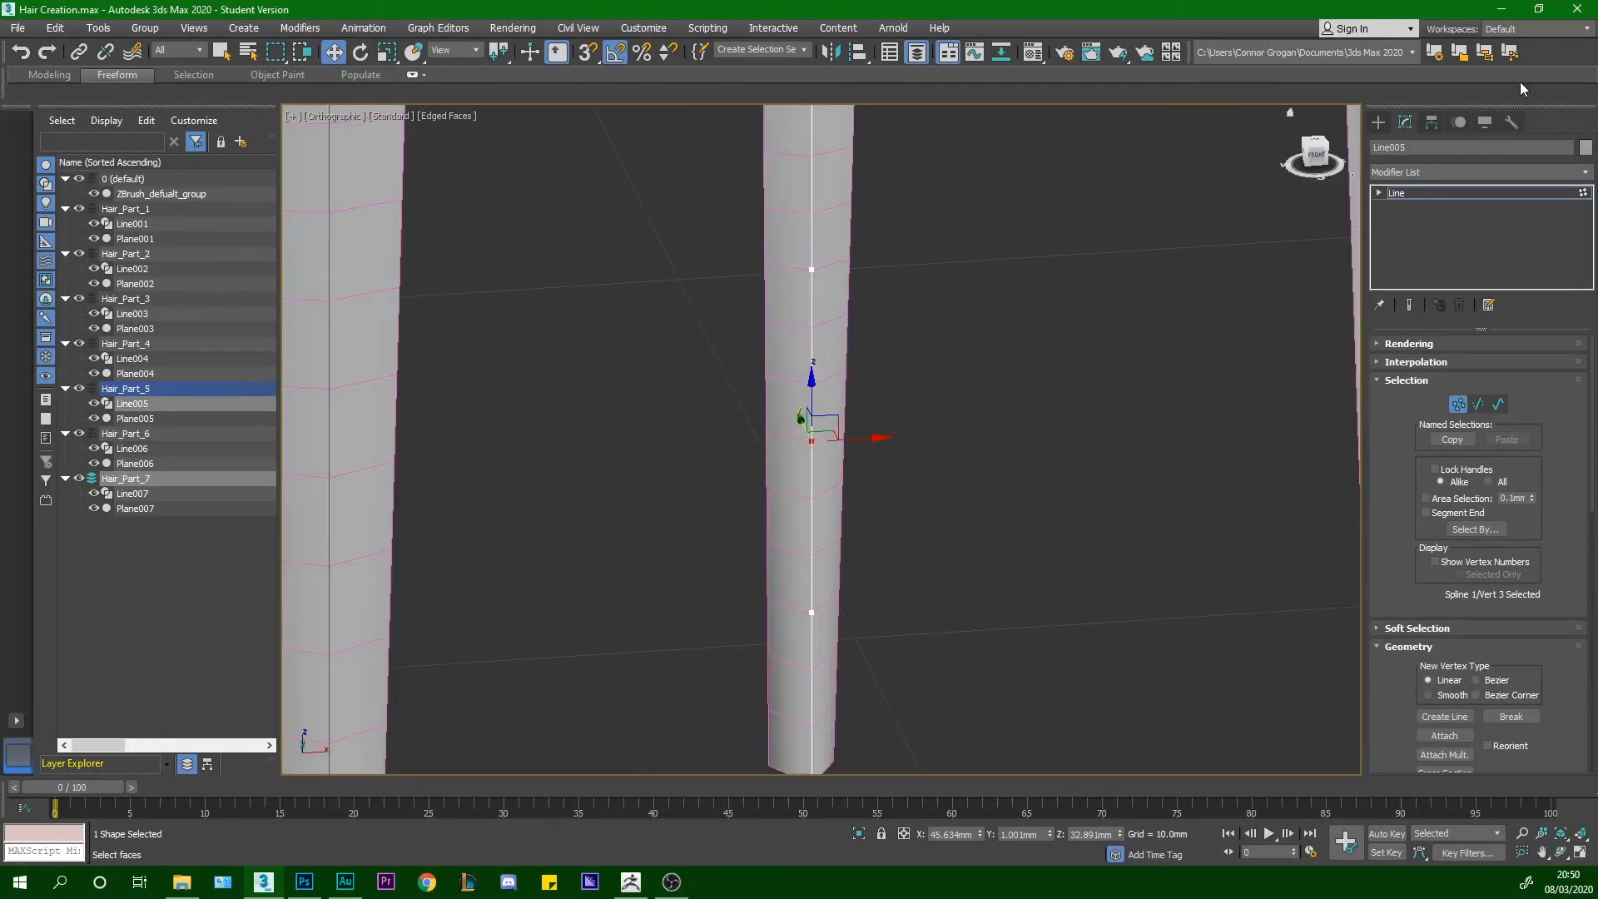
click(1378, 121)
click(837, 268)
click(1404, 123)
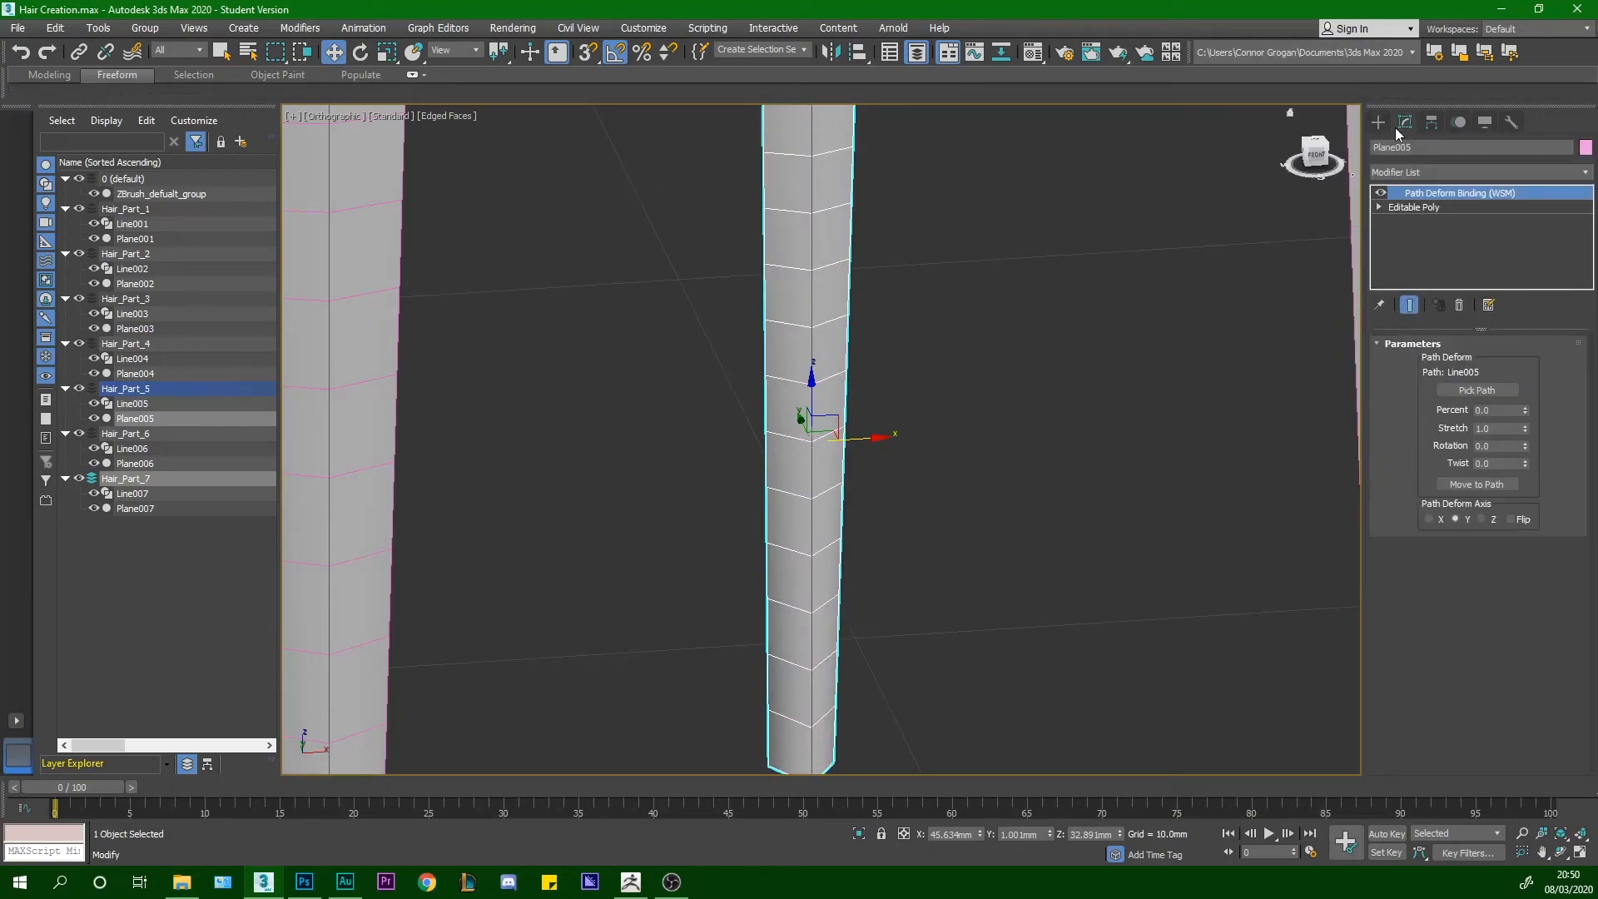
scroll(1115, 312, down, 3)
drag(1525, 428, 1525, 370)
scroll(1196, 388, down, 3)
scroll(1152, 417, up, 5)
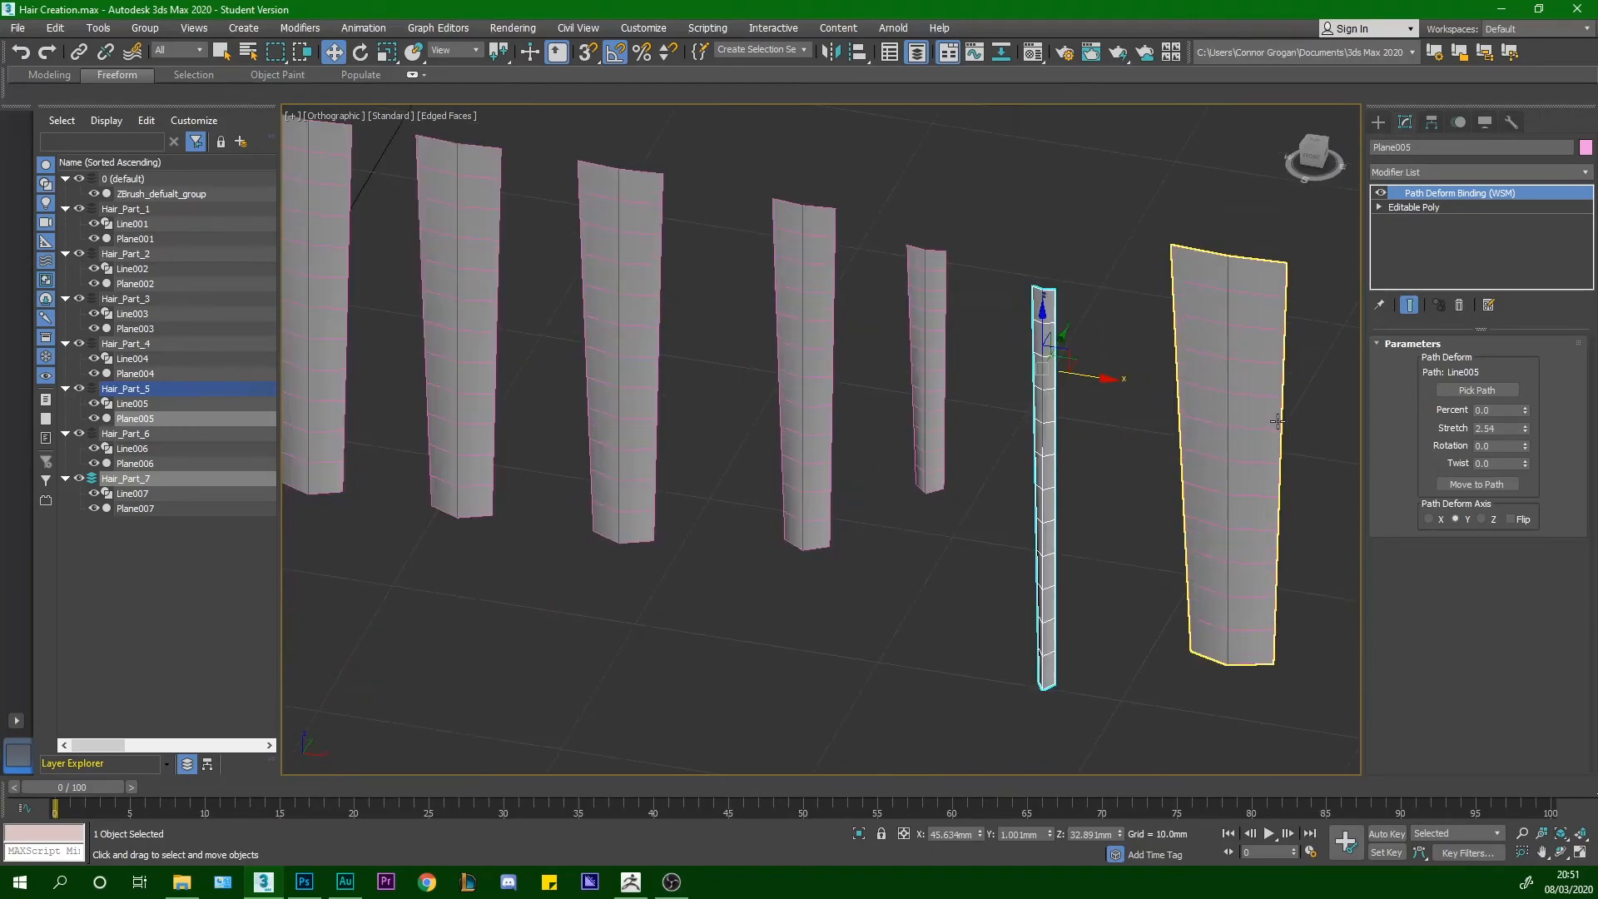
key(ctrl+z)
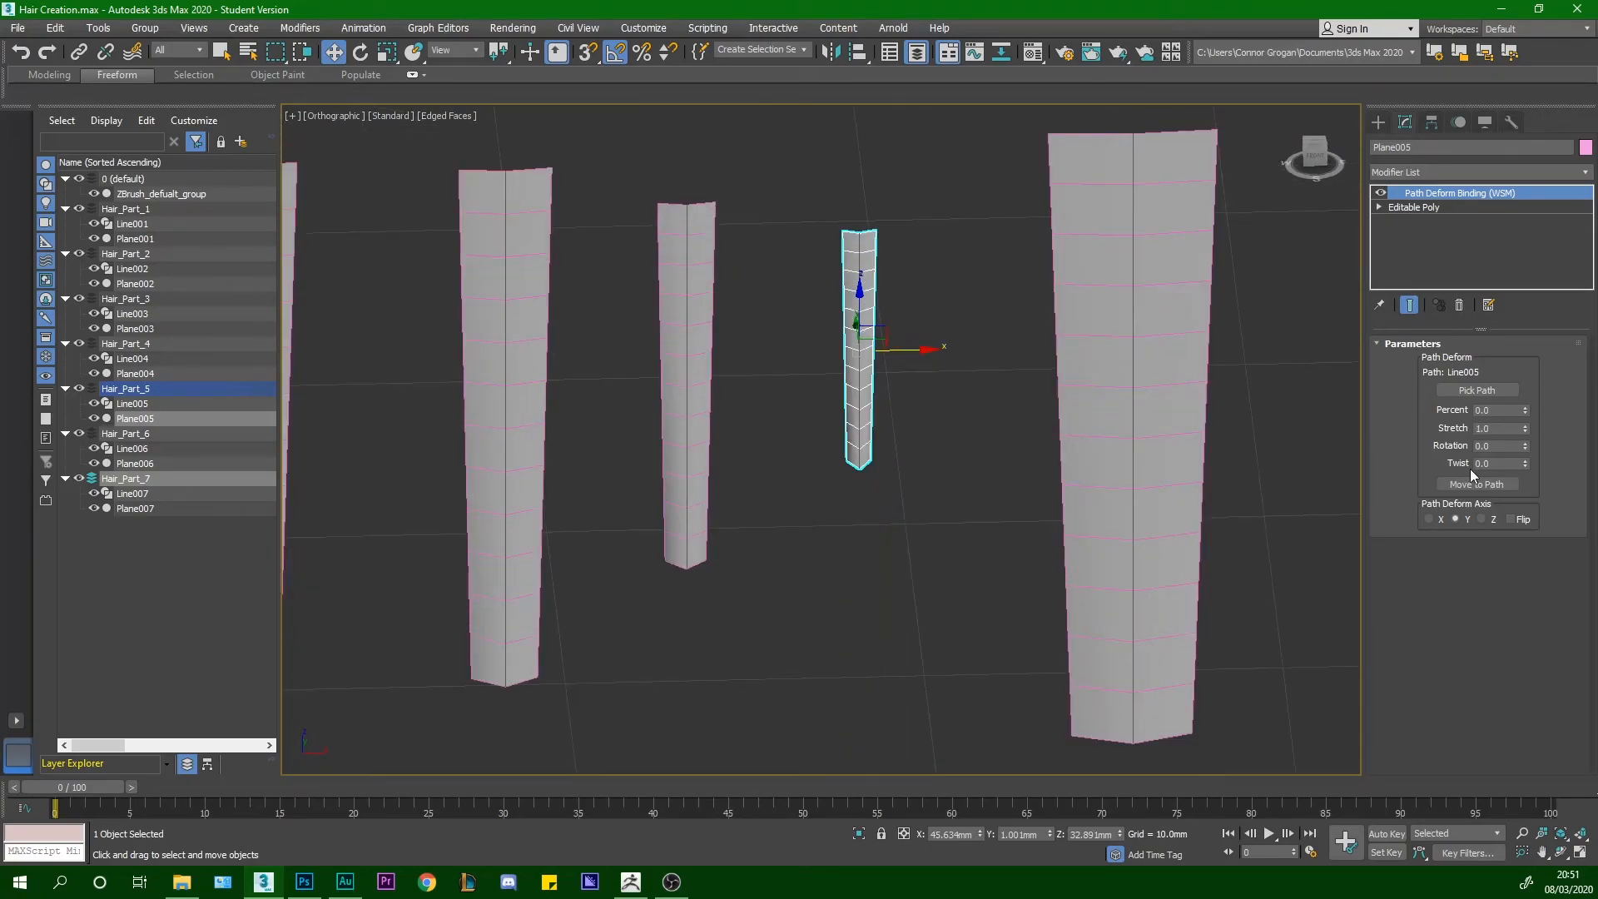
Try out the Path Deform Twist, Rotation and Percent values on the Hair_Part_5 strip, reverting each one
drag(1525, 456, 1227, 362)
key(ctrl+z)
drag(1524, 446, 1523, 565)
right_click(1524, 446)
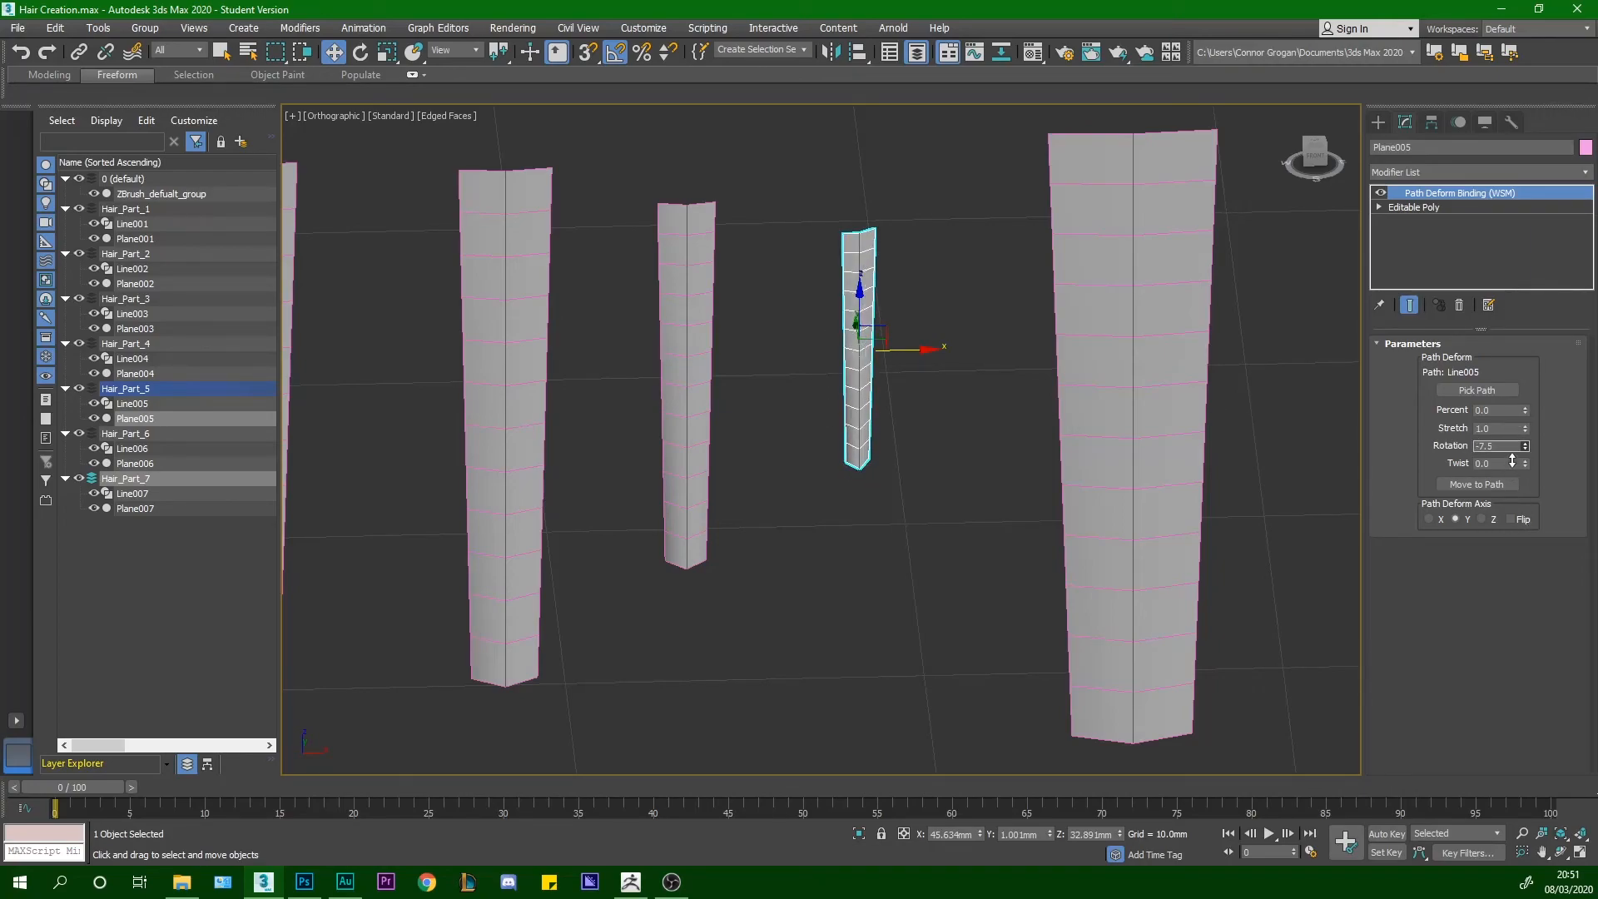
drag(1525, 409, 1493, 280)
right_click(1493, 279)
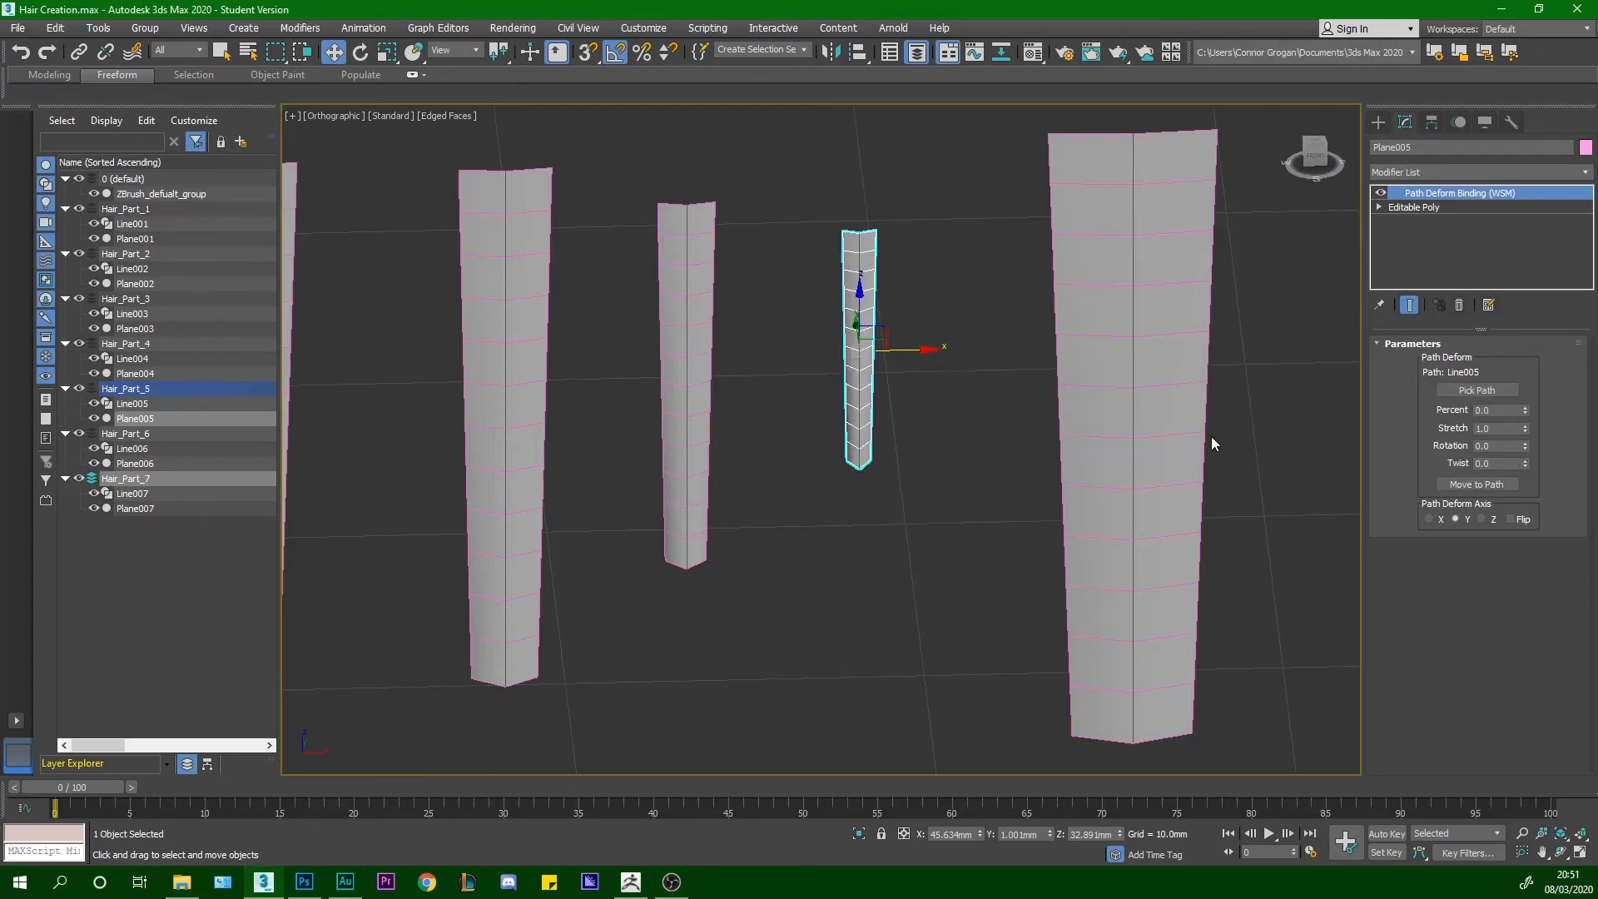
Examine the whole row of hair strips beside the head from the front and from above
scroll(898, 439, down, 6)
alt+middle_drag(898, 442, 1035, 387)
click(1378, 123)
alt+middle_drag(1034, 387, 985, 397)
scroll(791, 325, up, 5)
scroll(806, 353, down, 3)
alt+middle_drag(806, 353, 812, 316)
scroll(830, 364, up, 3)
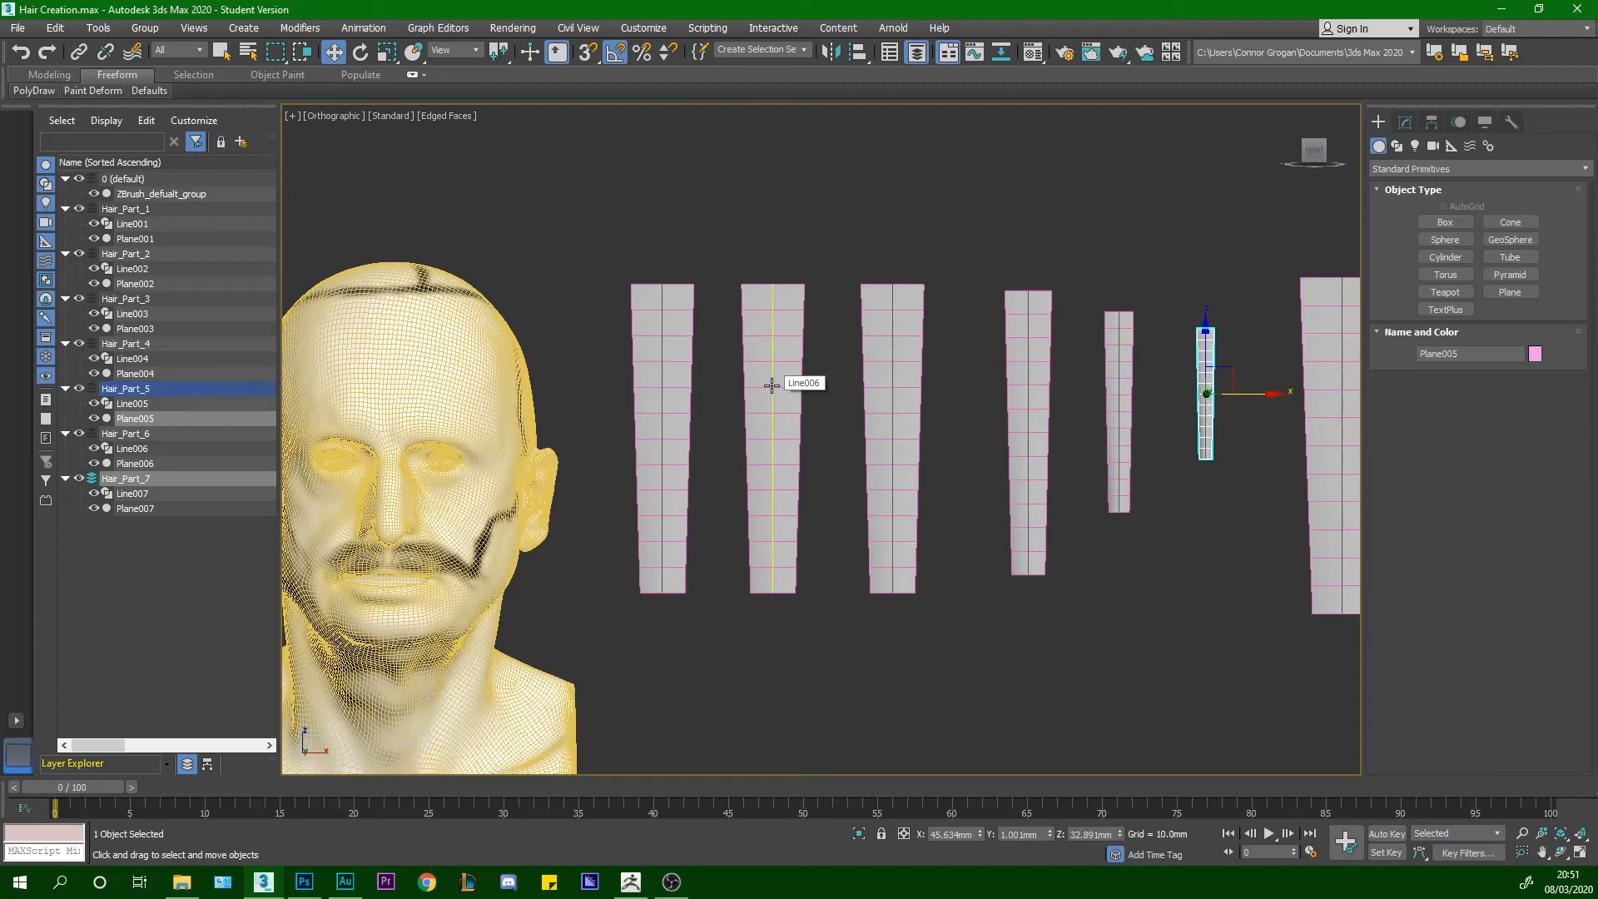
scroll(775, 387, down, 6)
alt+middle_drag(825, 354, 817, 395)
scroll(847, 392, up, 3)
scroll(817, 393, up, 3)
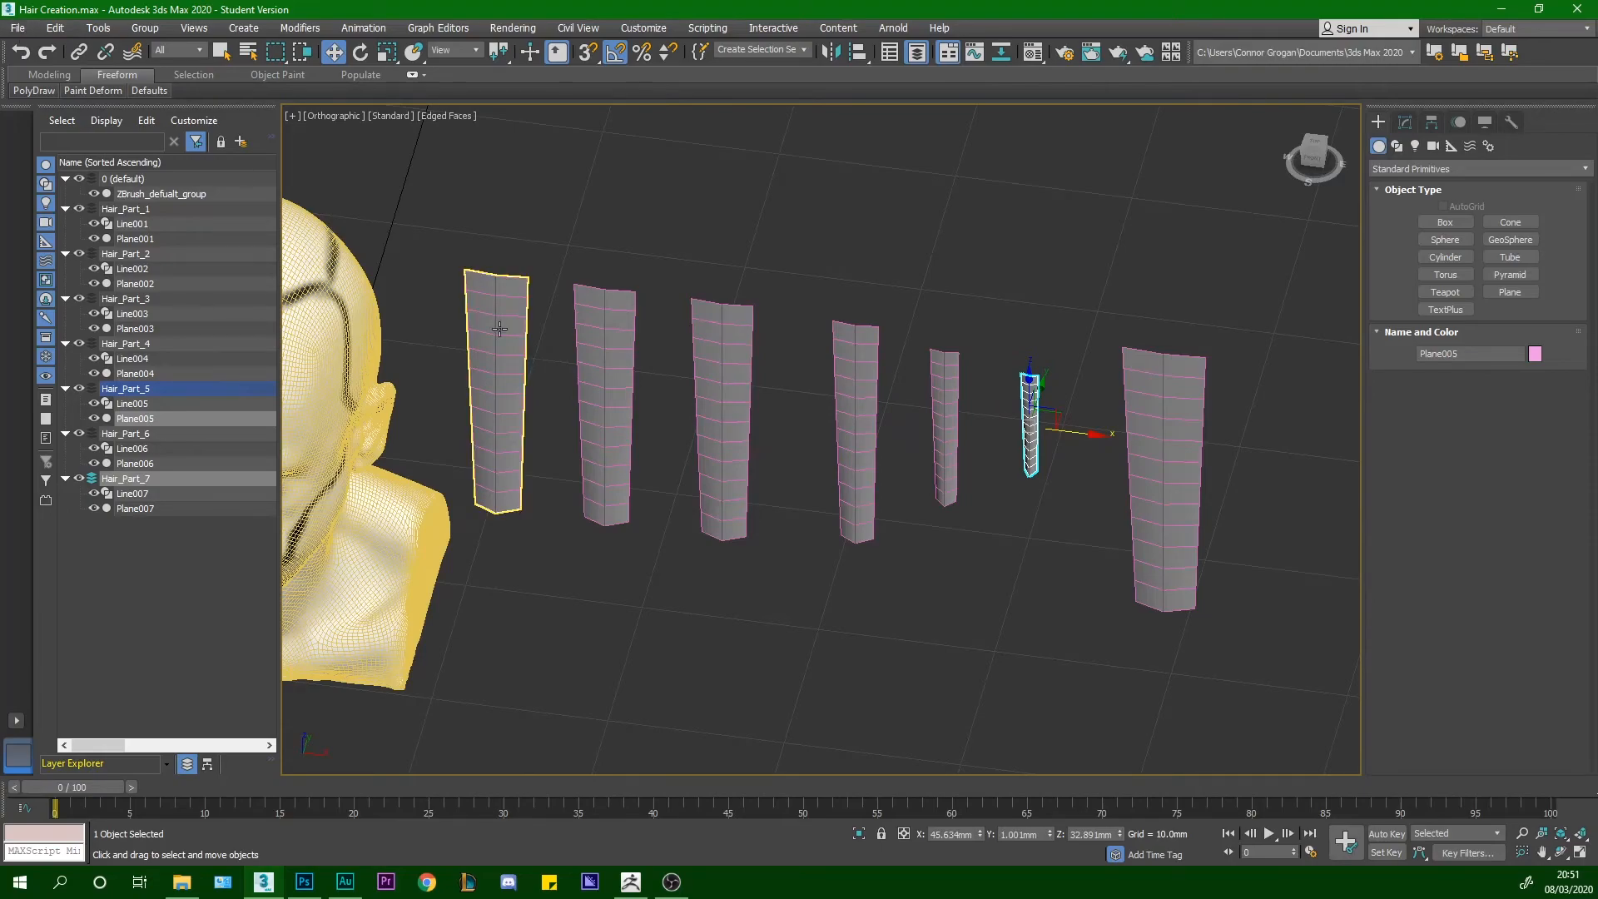
alt+middle_drag(499, 370, 523, 310)
scroll(521, 310, down, 3)
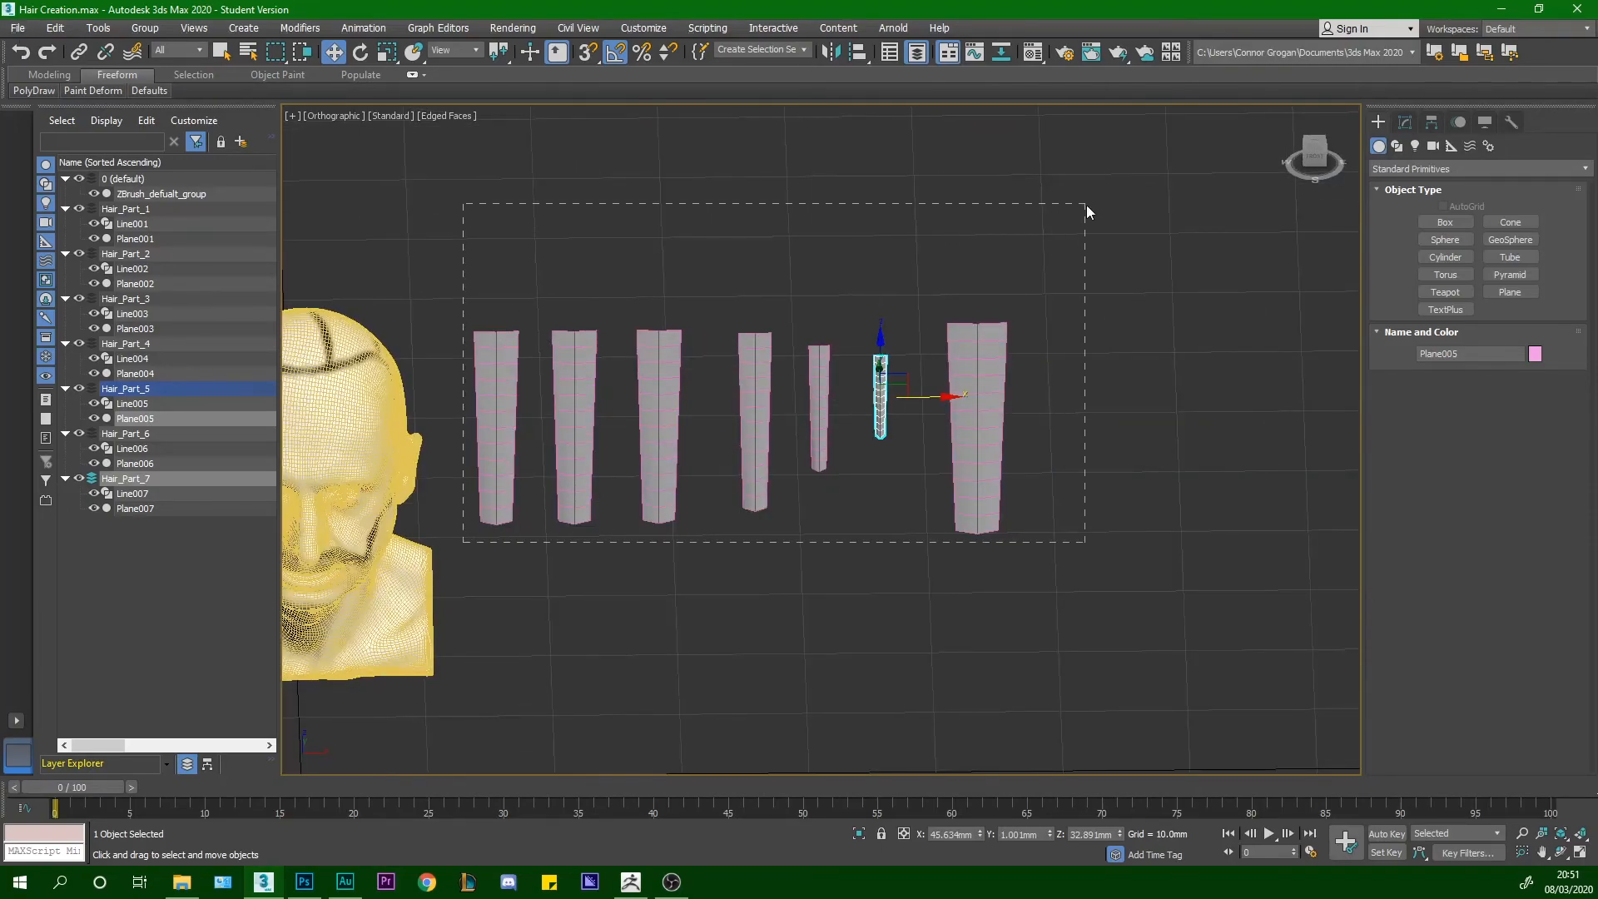
Move the large Hair_Part_3 strip and its spline farther away from the rest of the row
drag(1086, 209, 1086, 210)
alt+middle_drag(1013, 303, 1013, 283)
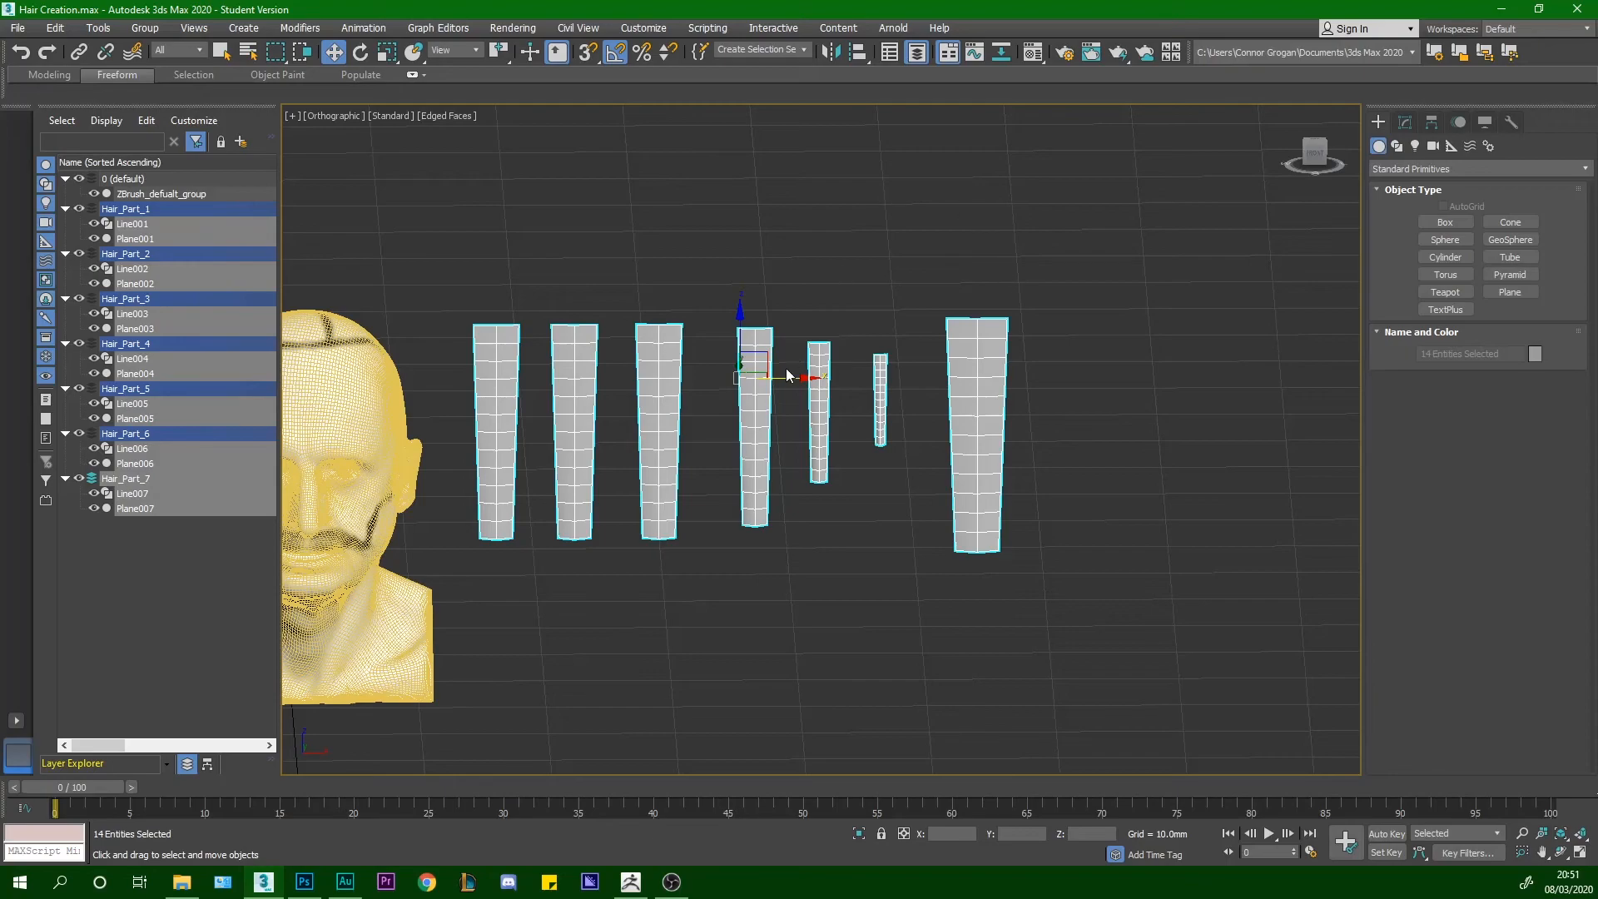
drag(1041, 364, 1164, 359)
scroll(816, 368, up, 4)
Move the small Hair_Part_4 and Hair_Part_5 strips with their splines toward Hair_Part_3, leaving a gap after Hair_Part_2
drag(747, 537, 1039, 352)
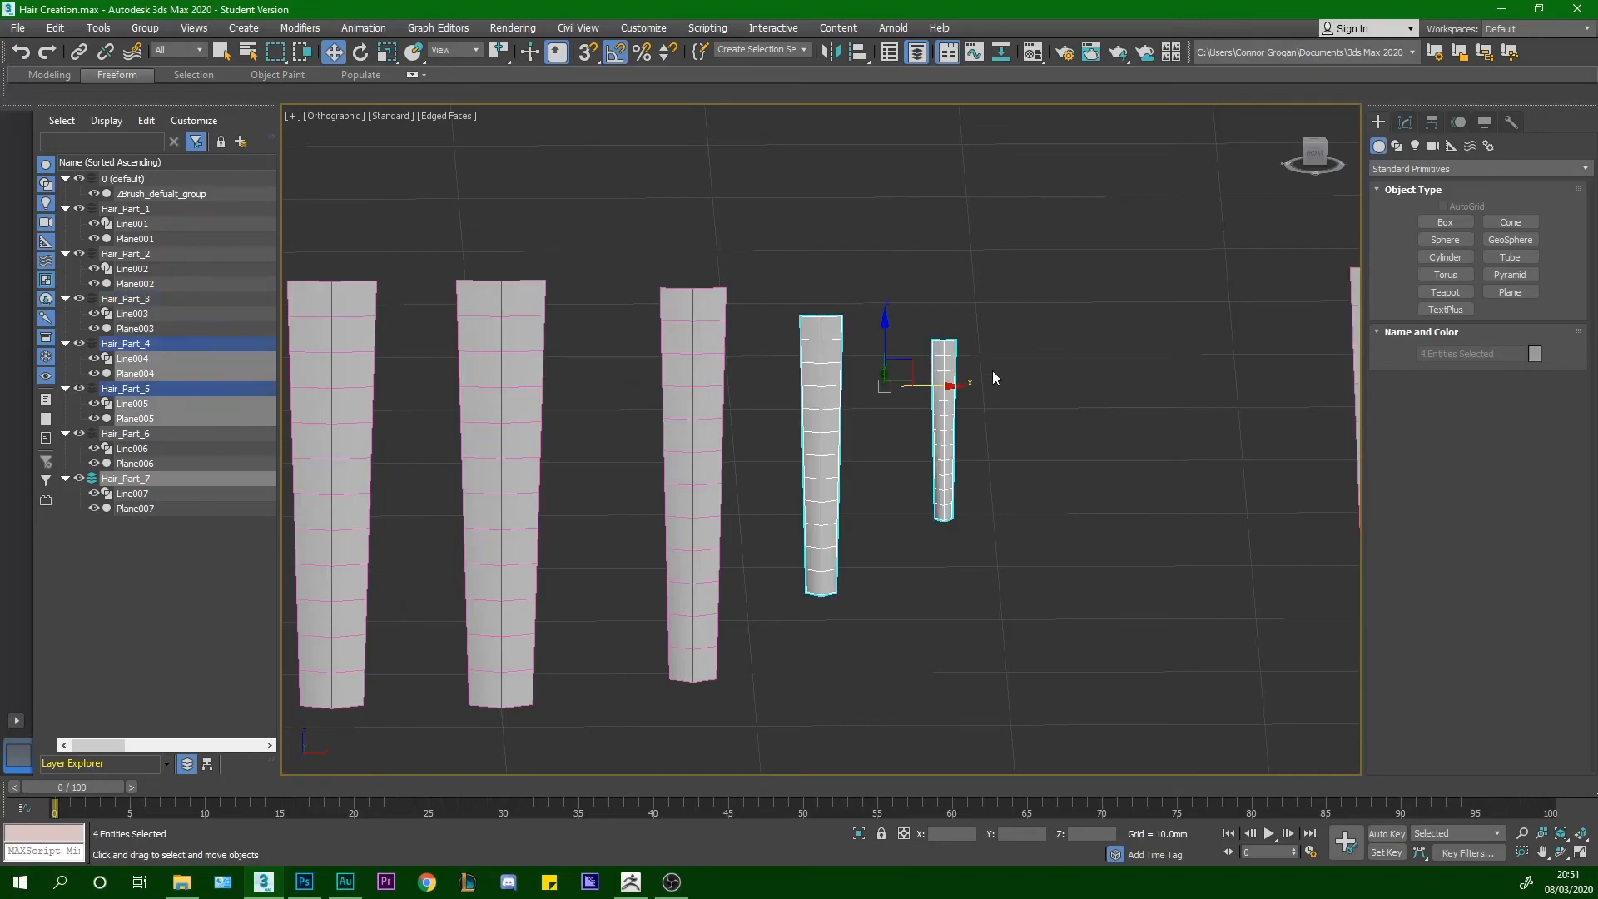
drag(950, 384, 1211, 356)
scroll(1205, 354, down, 6)
middle_drag(1187, 368, 1059, 434)
scroll(1059, 433, up, 4)
Review the strips by size, highlighting Hair_Part_2, the Hair_Part_1, Hair_Part_6 and Hair_Part_7 set, and the large Hair_Part_3
click(1041, 327)
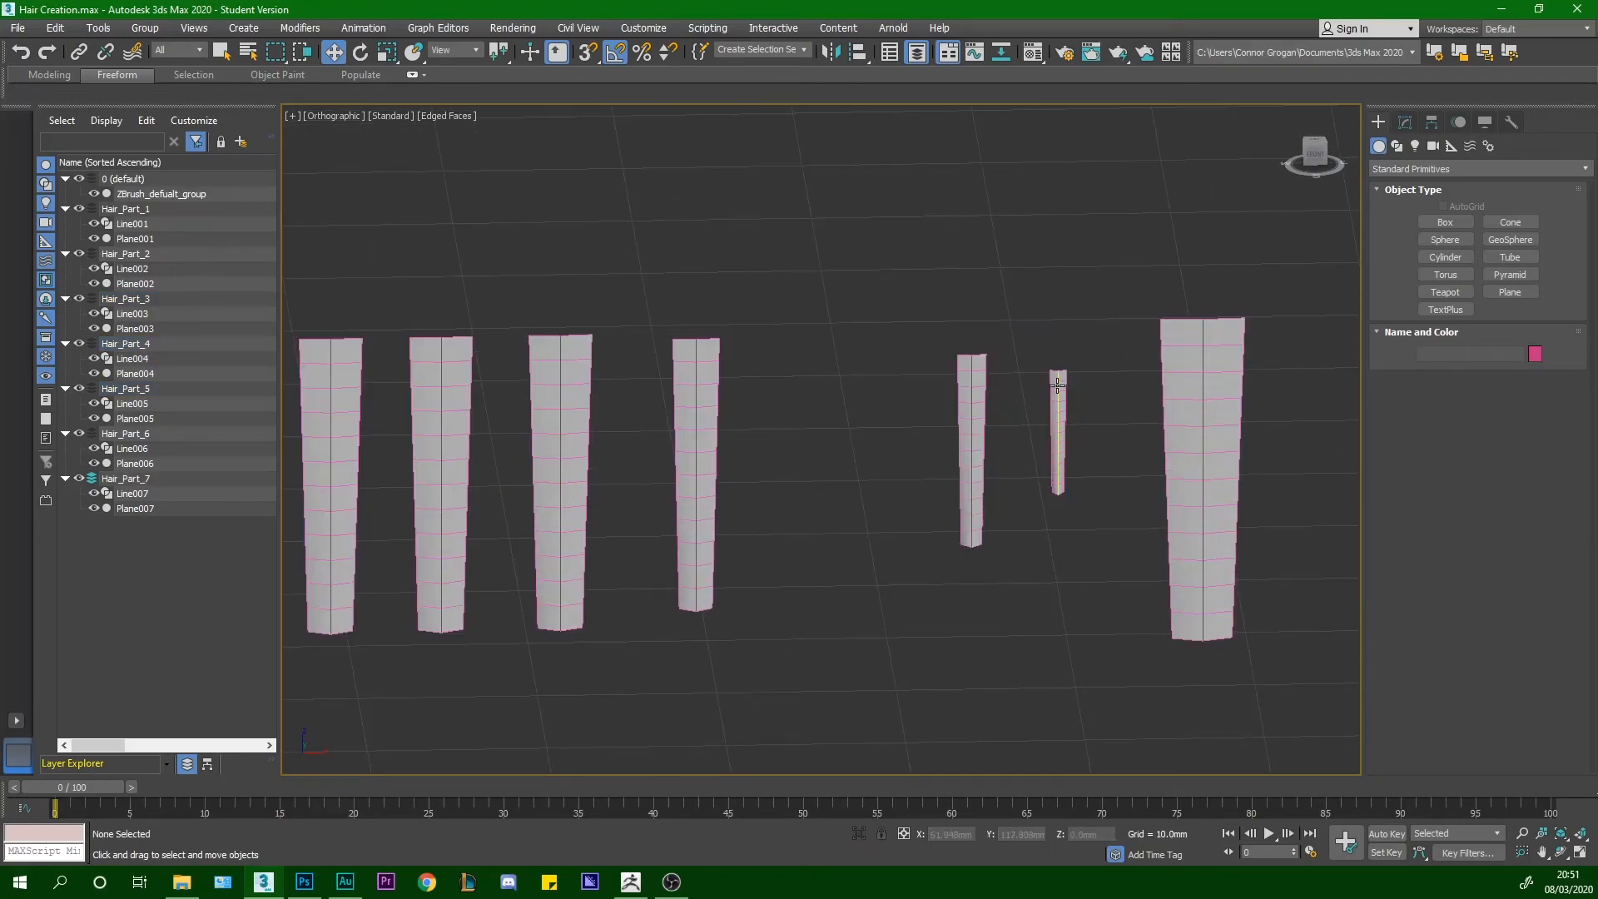
drag(1002, 396, 1002, 398)
click(877, 429)
middle_drag(589, 555, 654, 547)
drag(705, 521, 792, 431)
click(792, 431)
alt+middle_drag(792, 431, 750, 441)
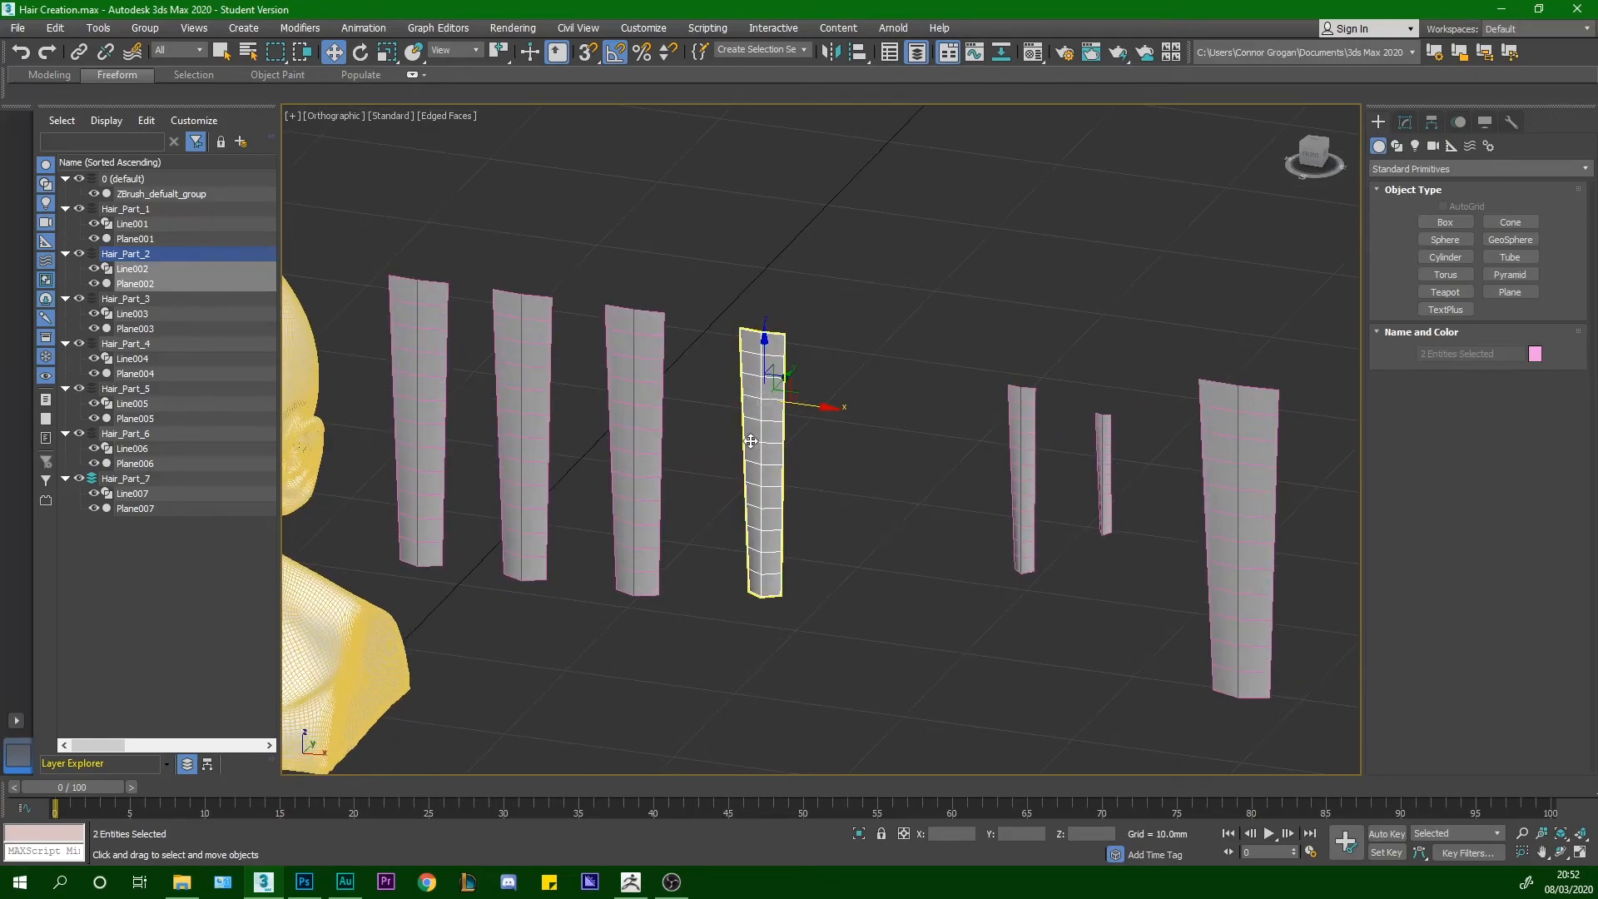
alt+middle_drag(750, 442, 346, 647)
drag(607, 511, 631, 493)
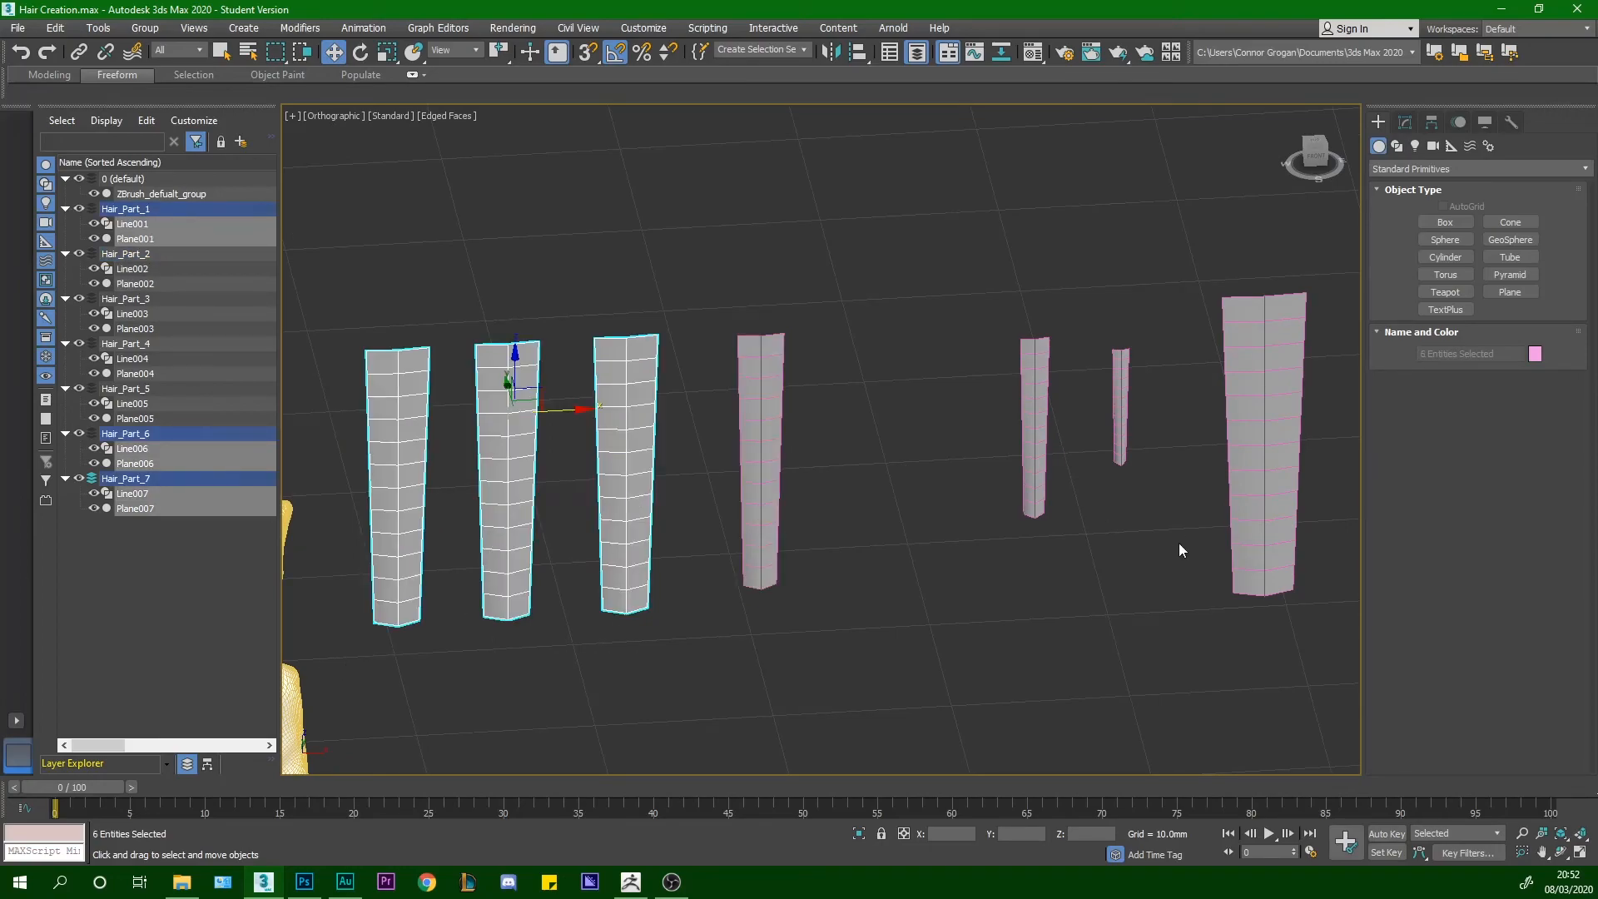
drag(1323, 421, 1322, 421)
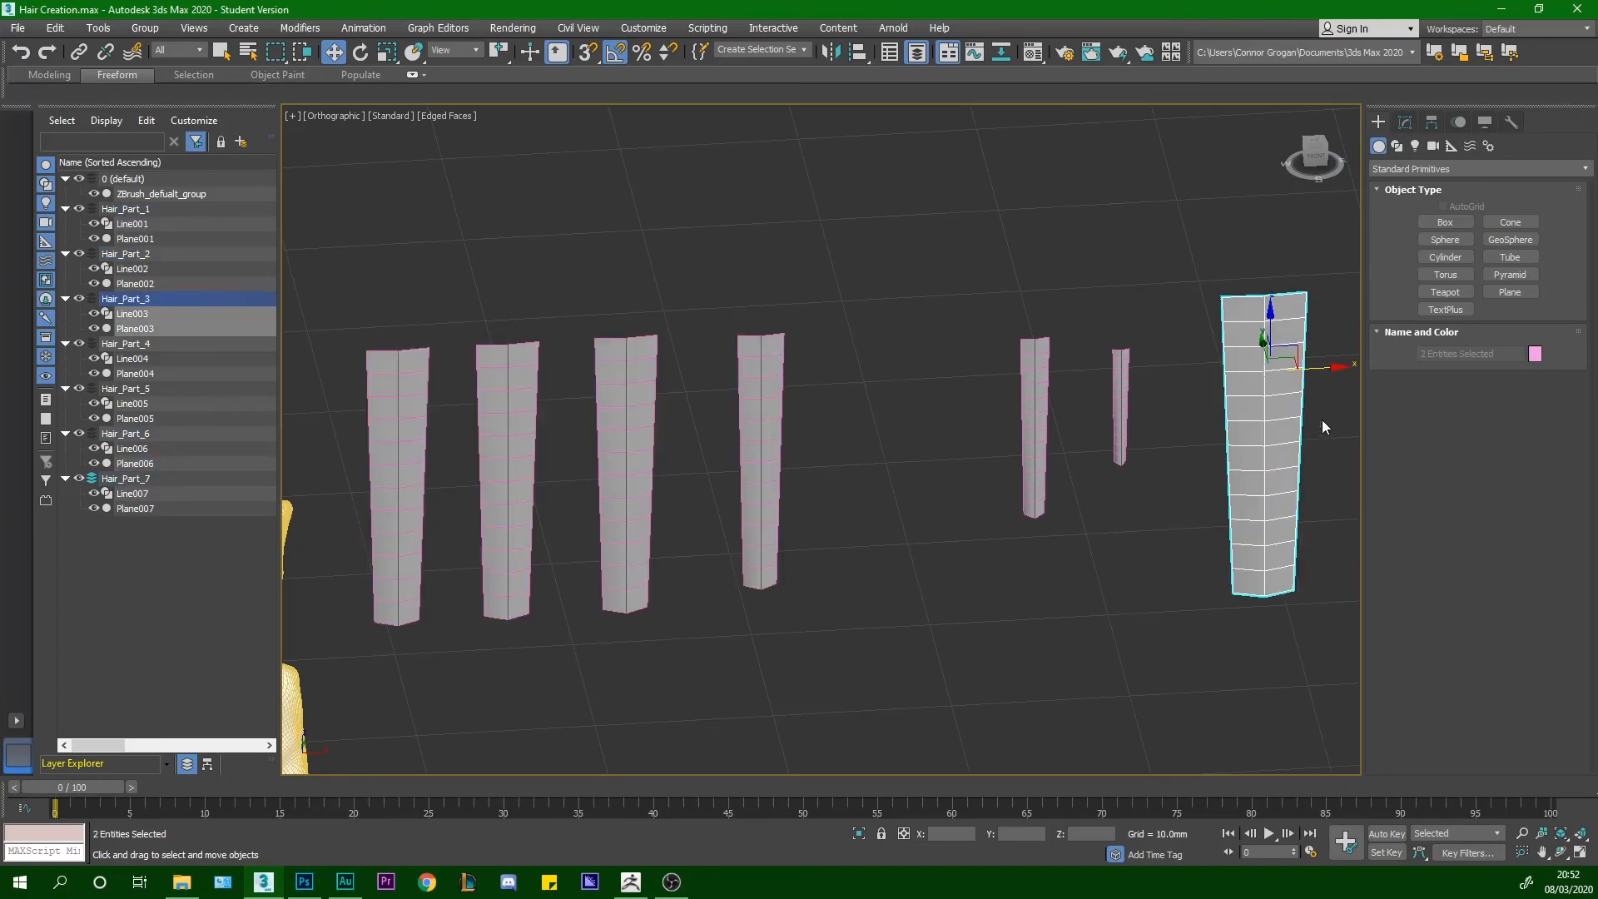
Move the Hair_Part_3, Hair_Part_4 and Hair_Part_5 strips with their splines together toward Hair_Part_2, closing the gap in the row
alt+middle_drag(1263, 429, 995, 447)
alt+middle_drag(743, 353, 767, 359)
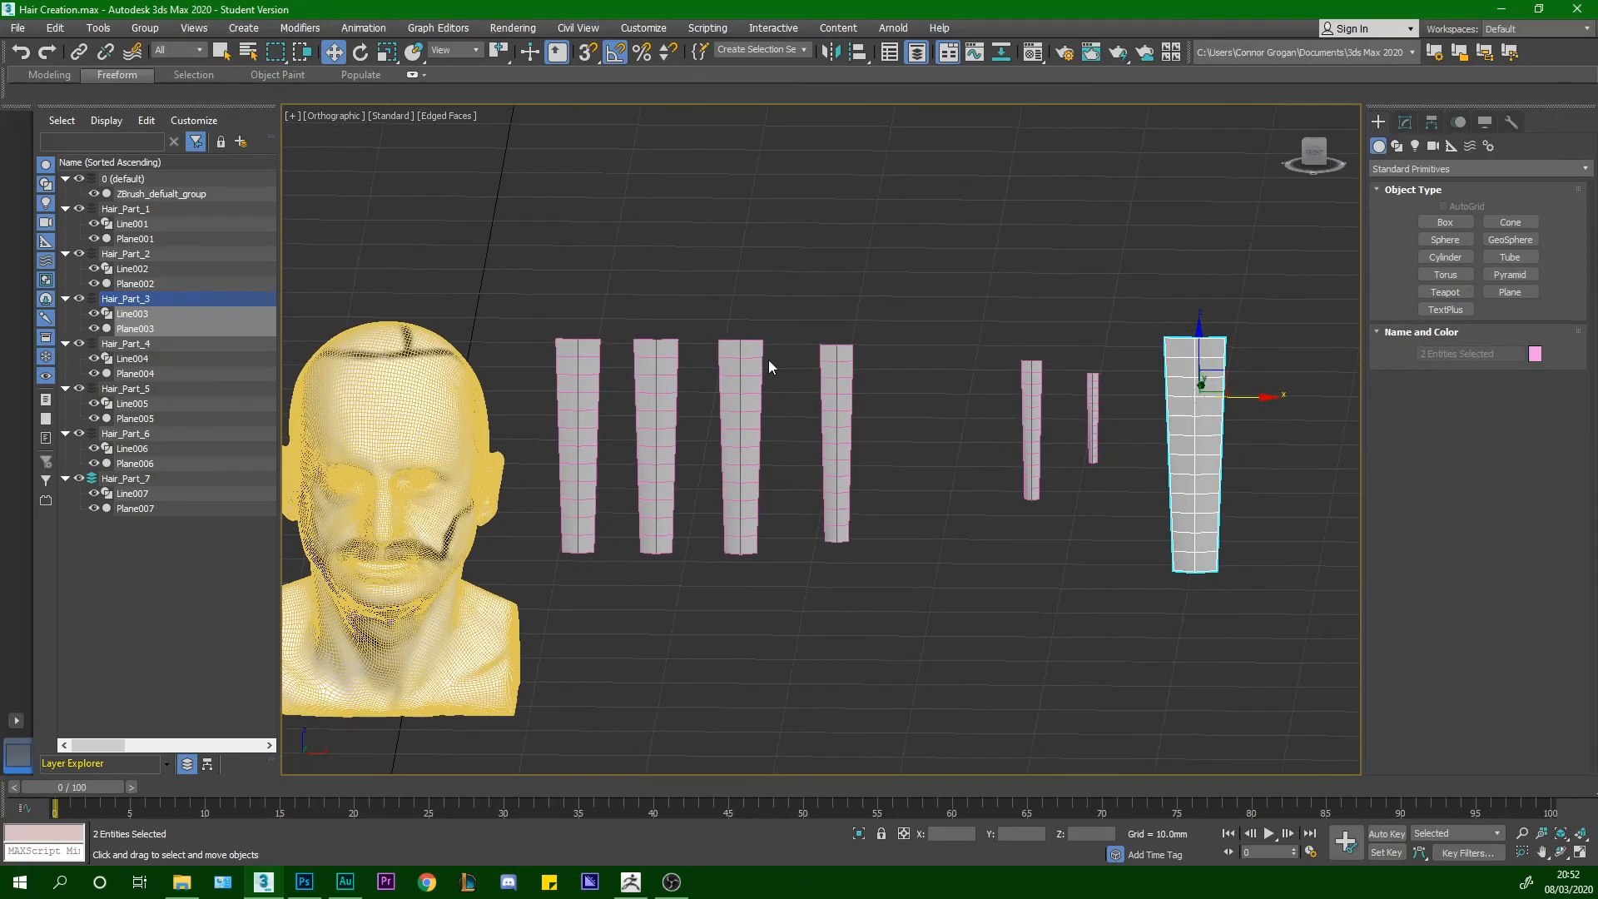
scroll(767, 360, up, 2)
middle_drag(972, 393, 817, 398)
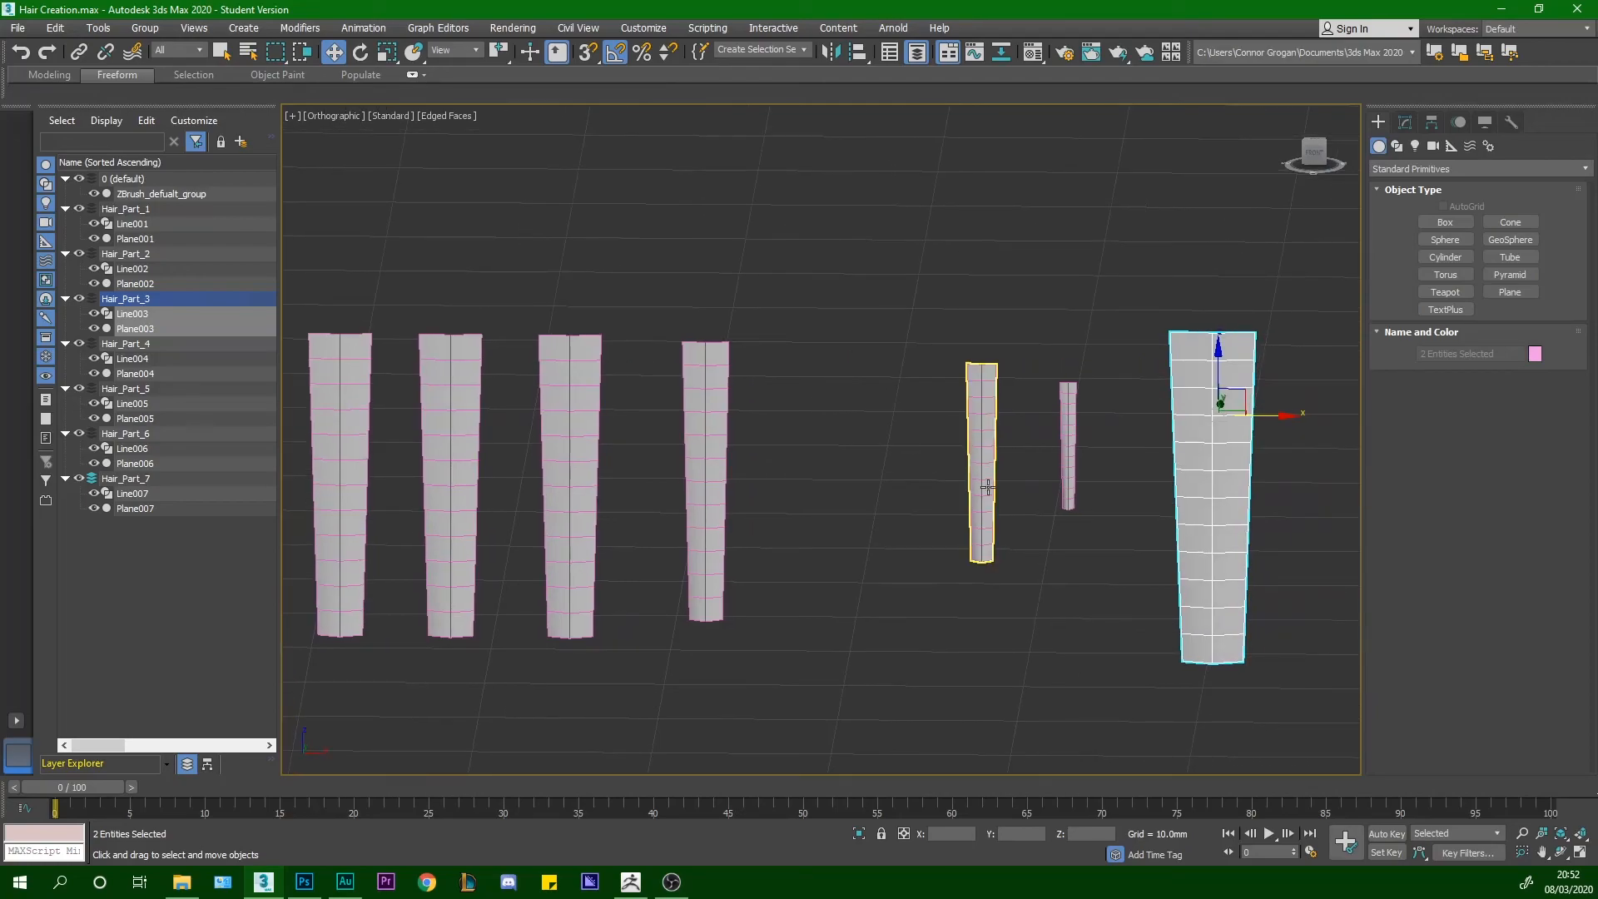
alt+middle_drag(1030, 496, 811, 484)
scroll(811, 482, down, 2)
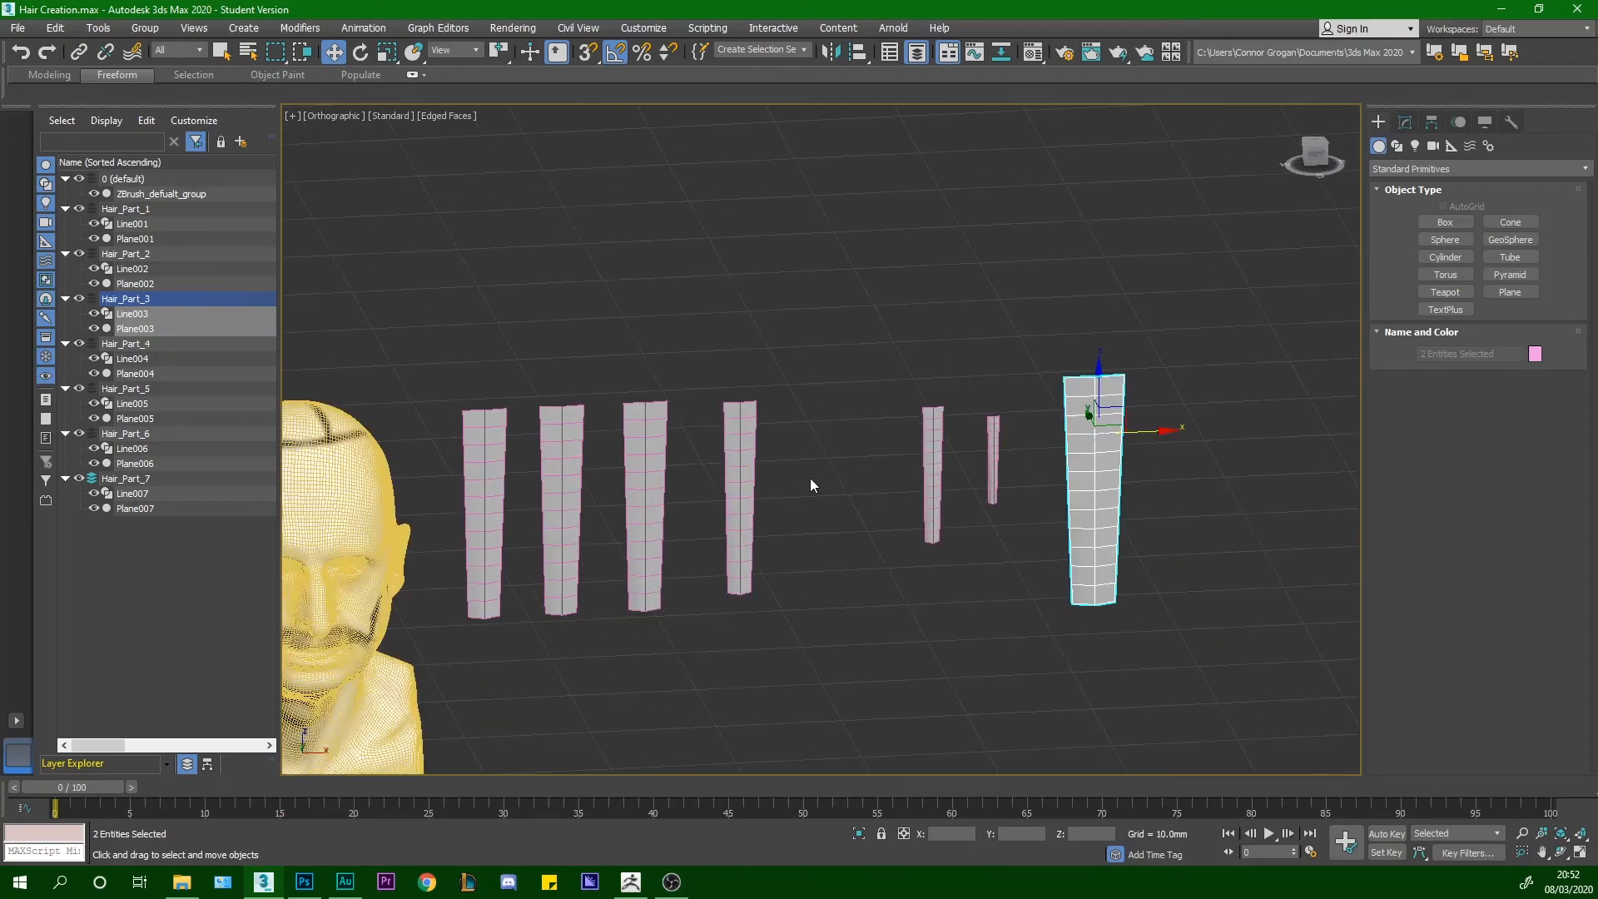
drag(832, 530, 1222, 356)
drag(1061, 433, 930, 432)
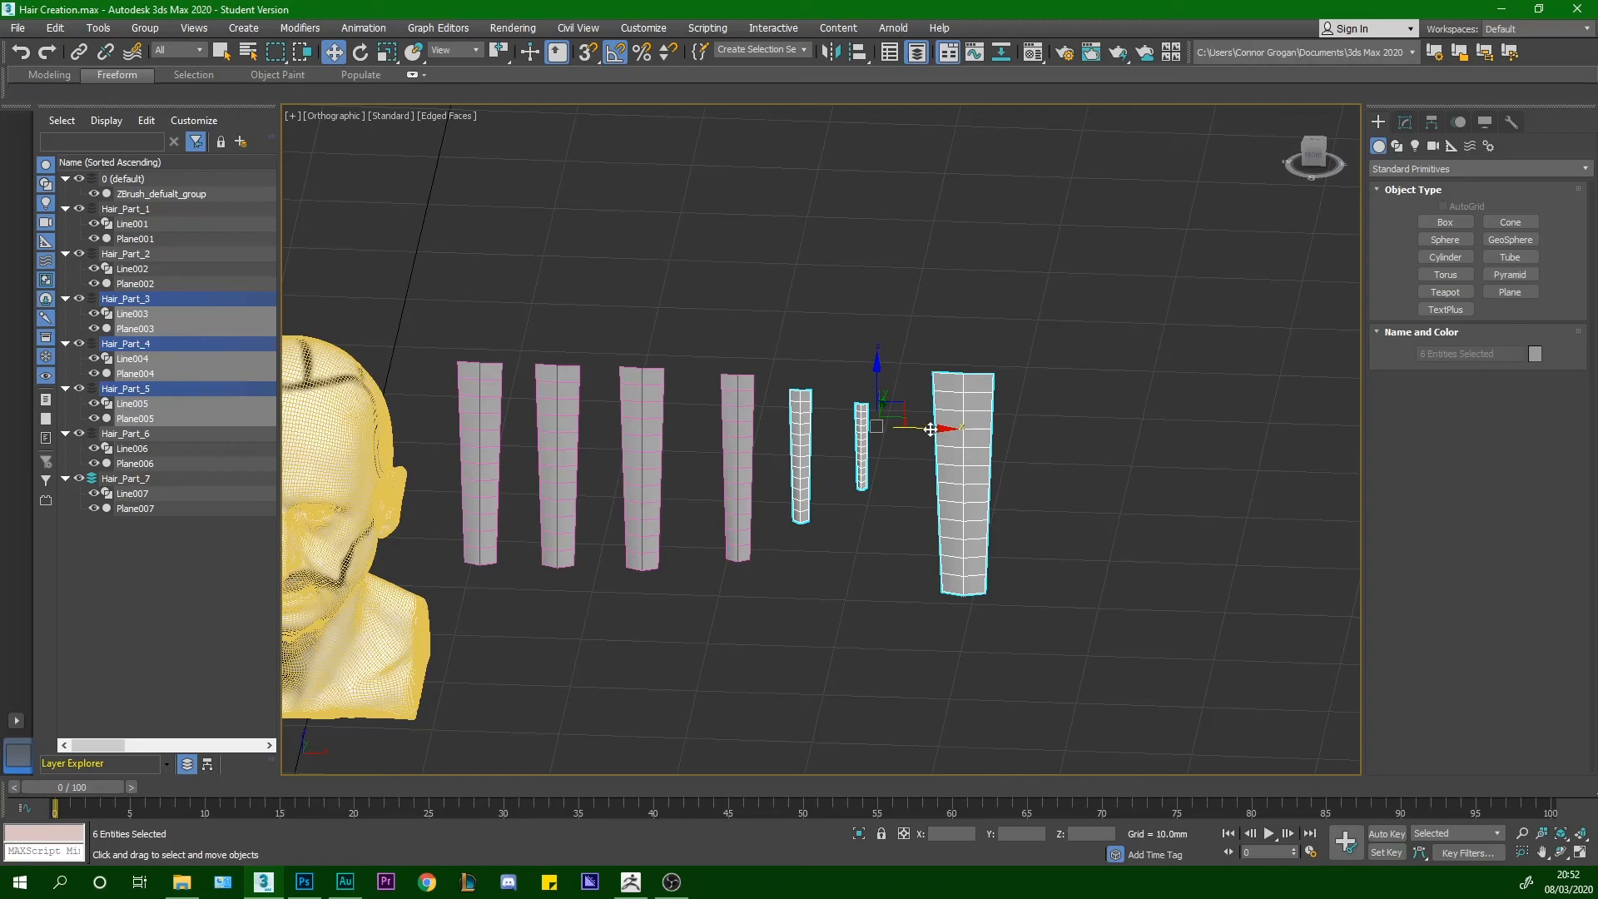
middle_drag(607, 357, 671, 370)
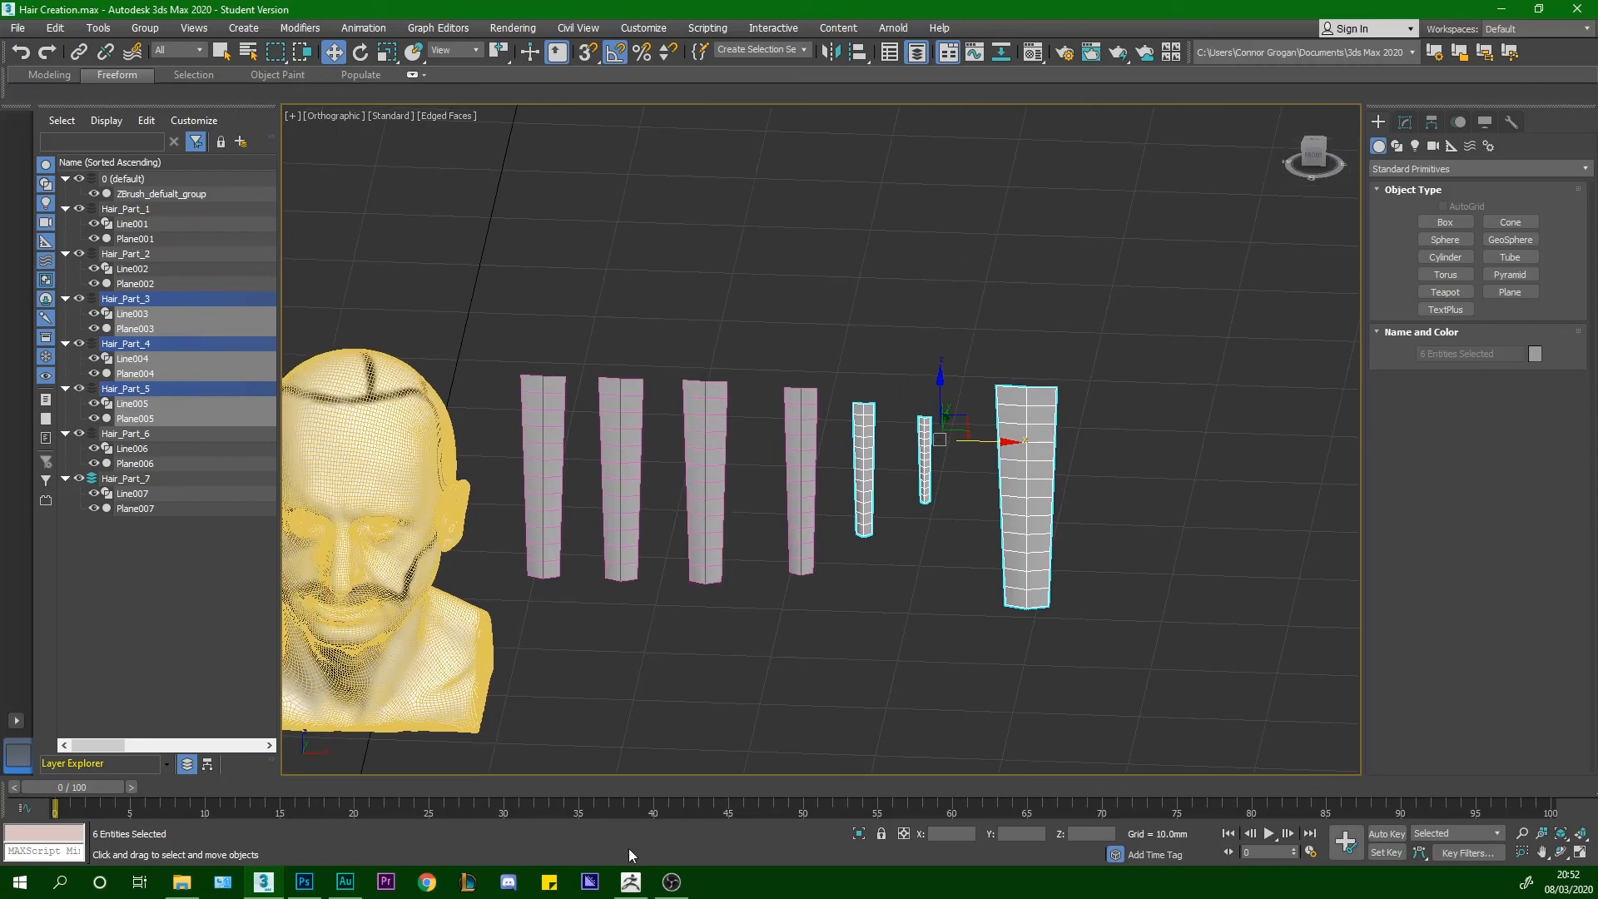
Switch to Photoshop and examine the hair and beard portraits in the reference collage
click(304, 883)
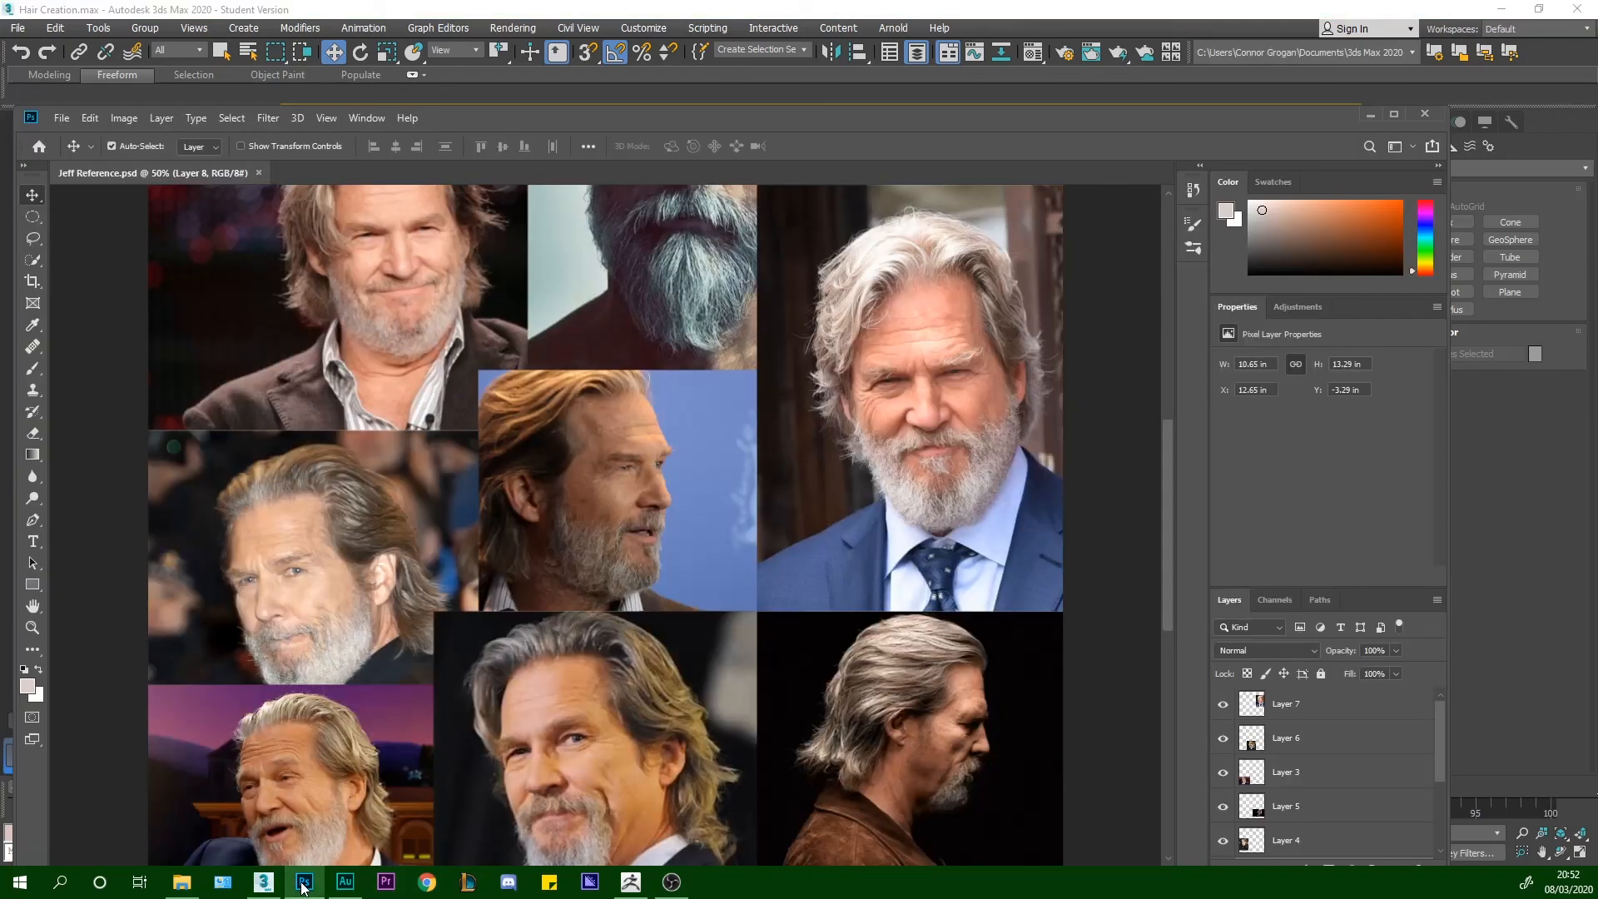
click(303, 884)
click(303, 883)
scroll(624, 420, up, 2)
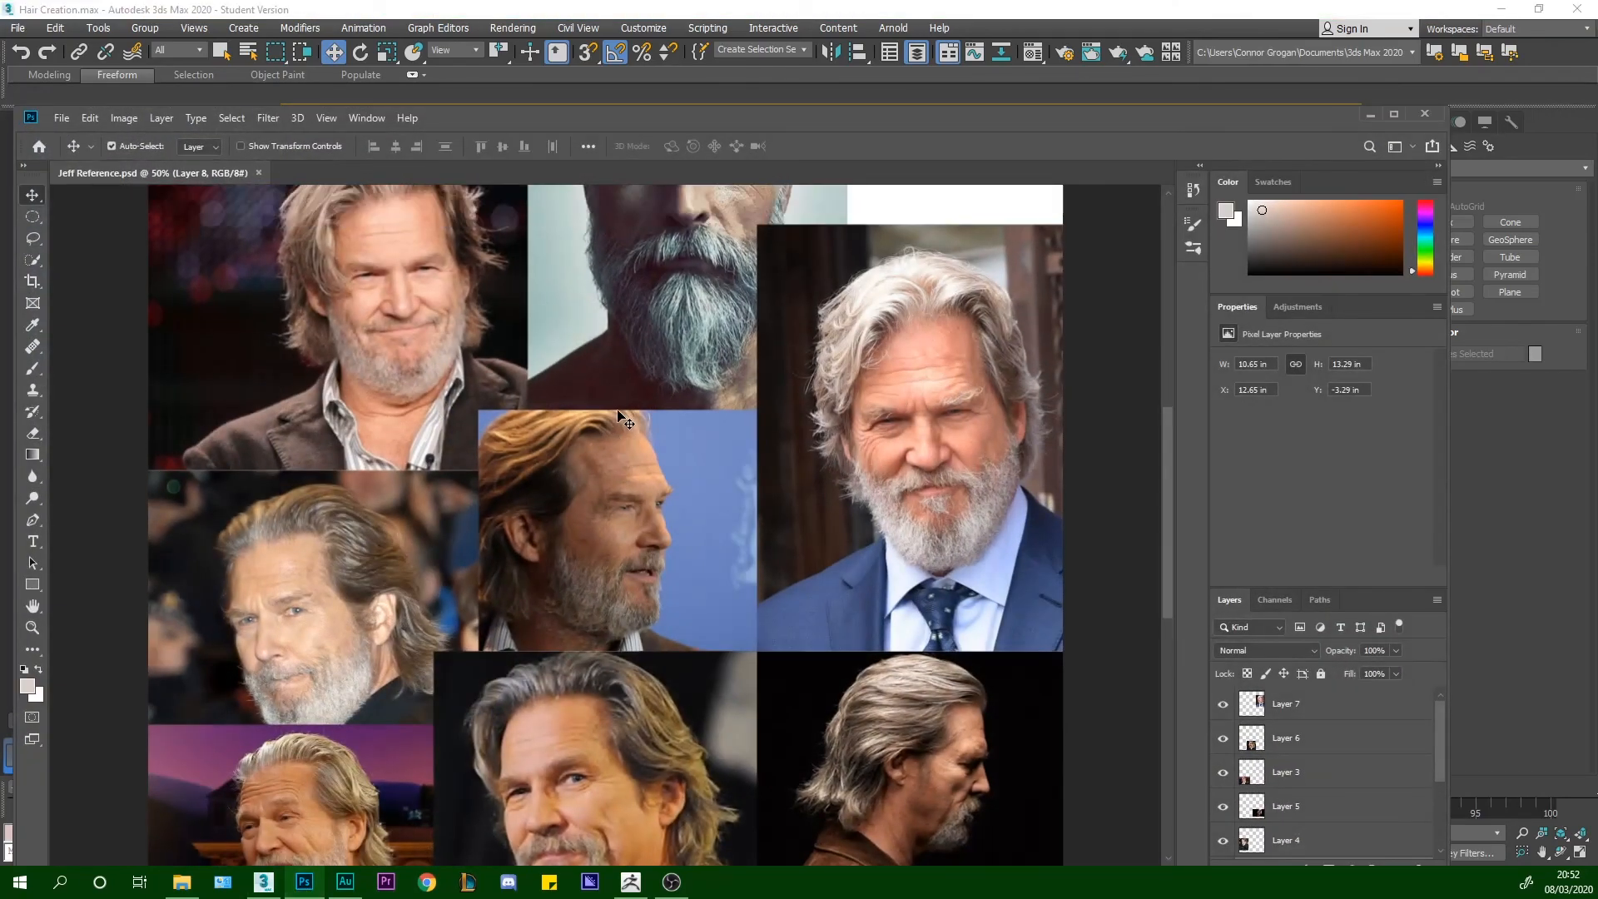
scroll(624, 420, up, 5)
scroll(630, 436, down, 3)
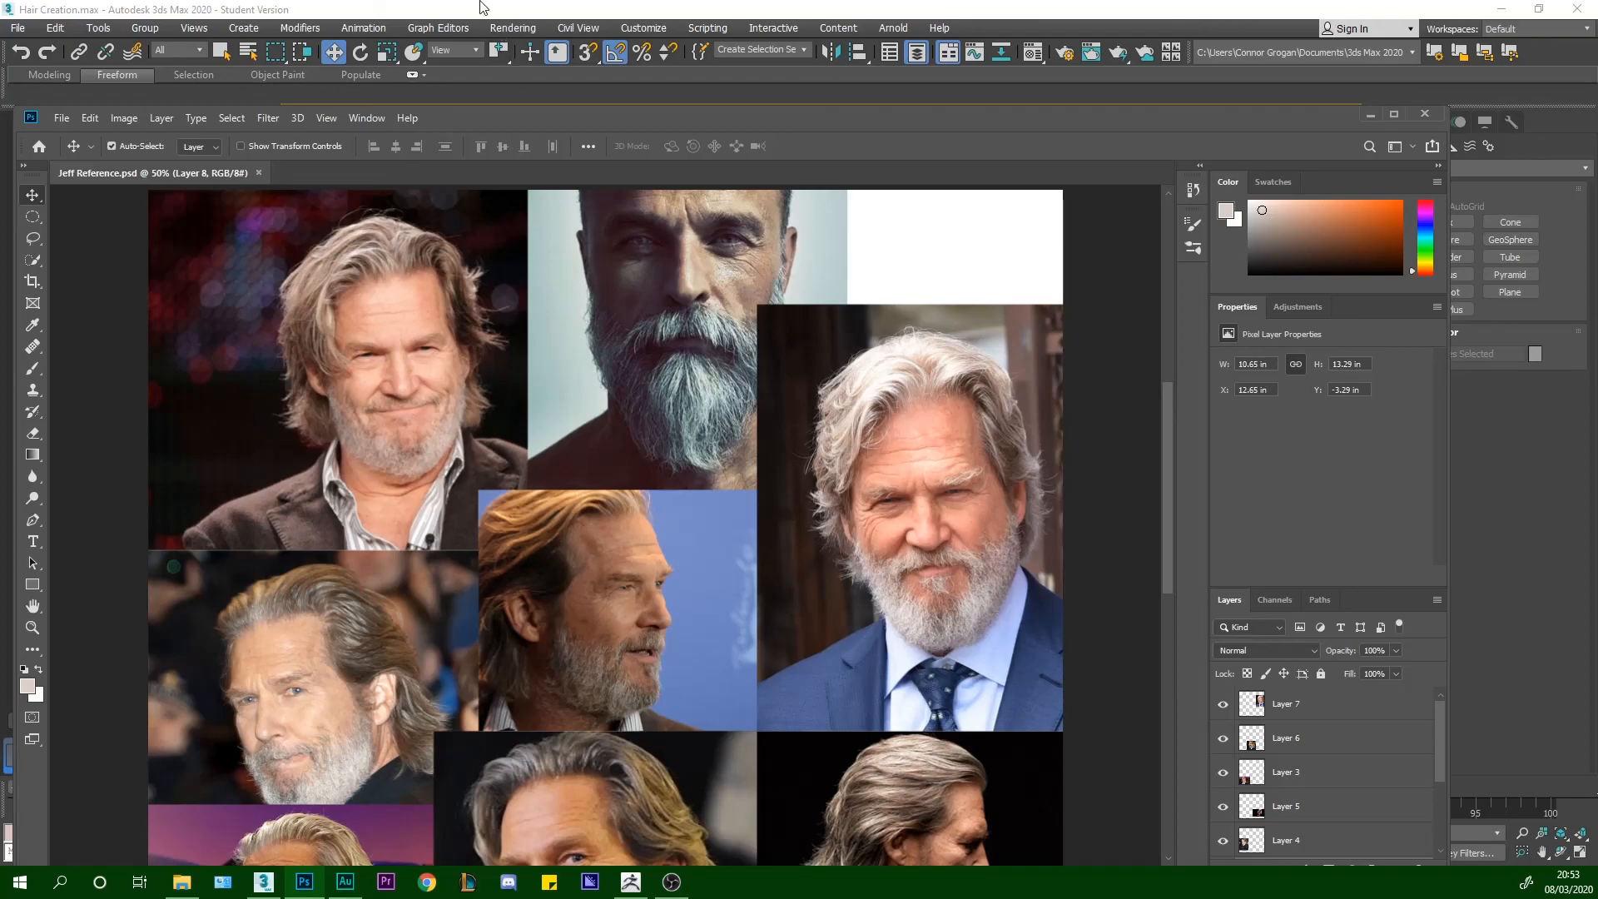
Return to 3ds Max and select all seven hair strips with their splines
click(484, 8)
drag(504, 293, 1075, 538)
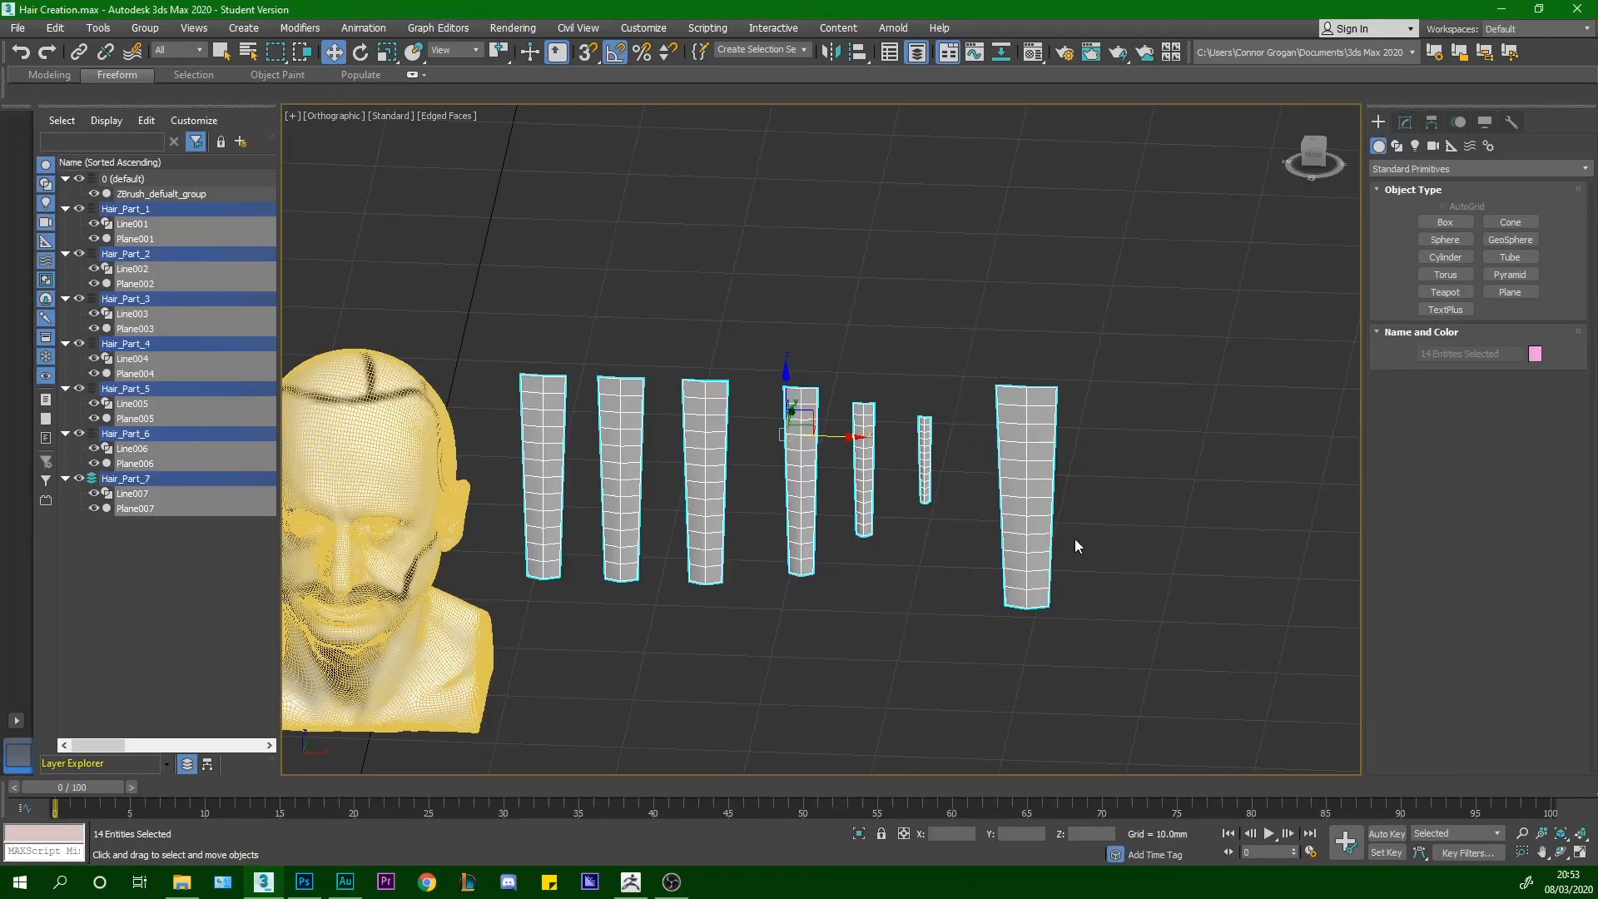